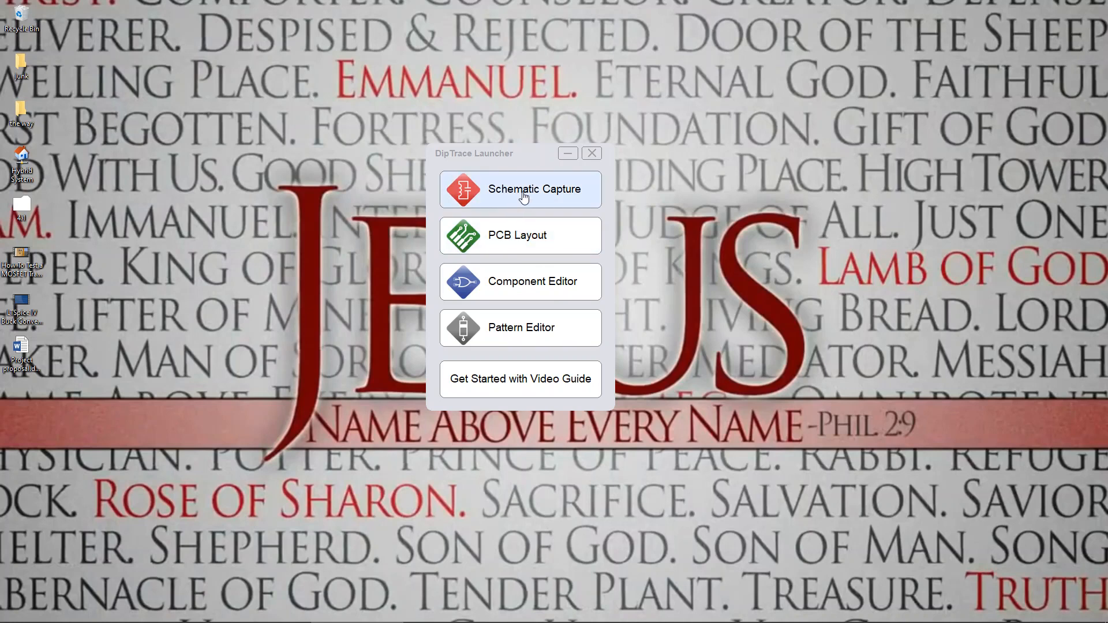
Step: Open Schematic Capture and choose the Microchip component library
left_click(524, 196)
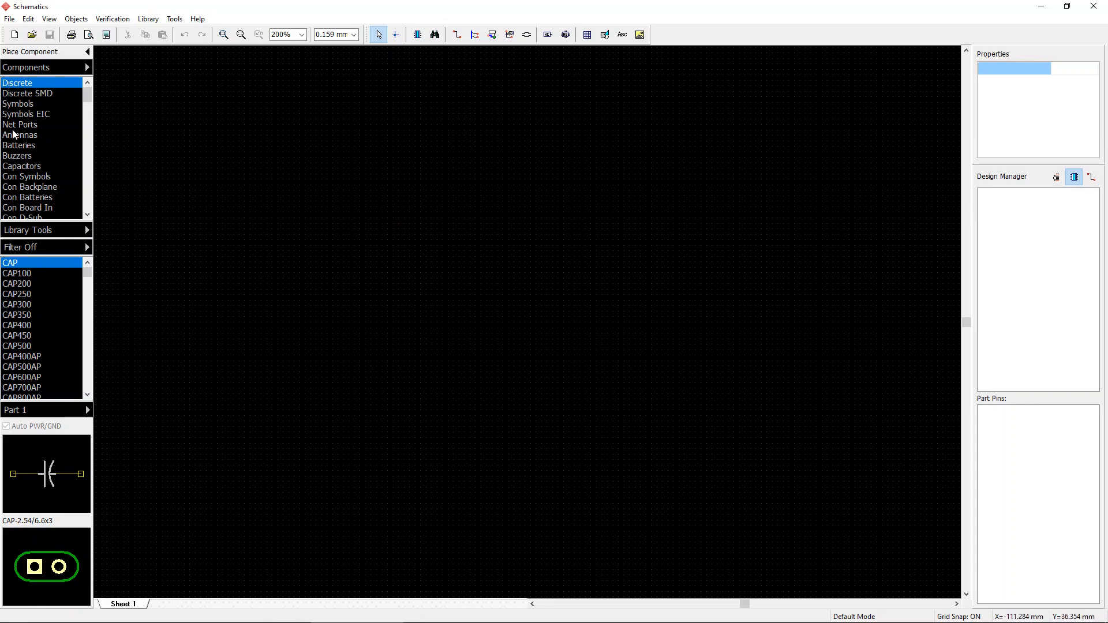
left_click(55, 115)
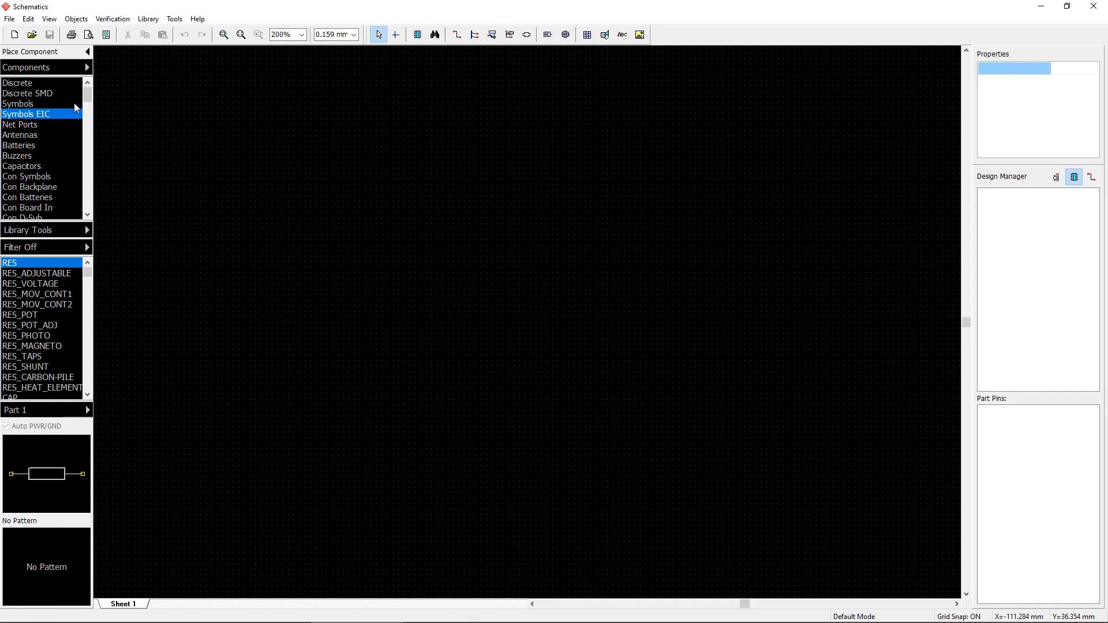
left_click_drag(88, 97, 91, 169)
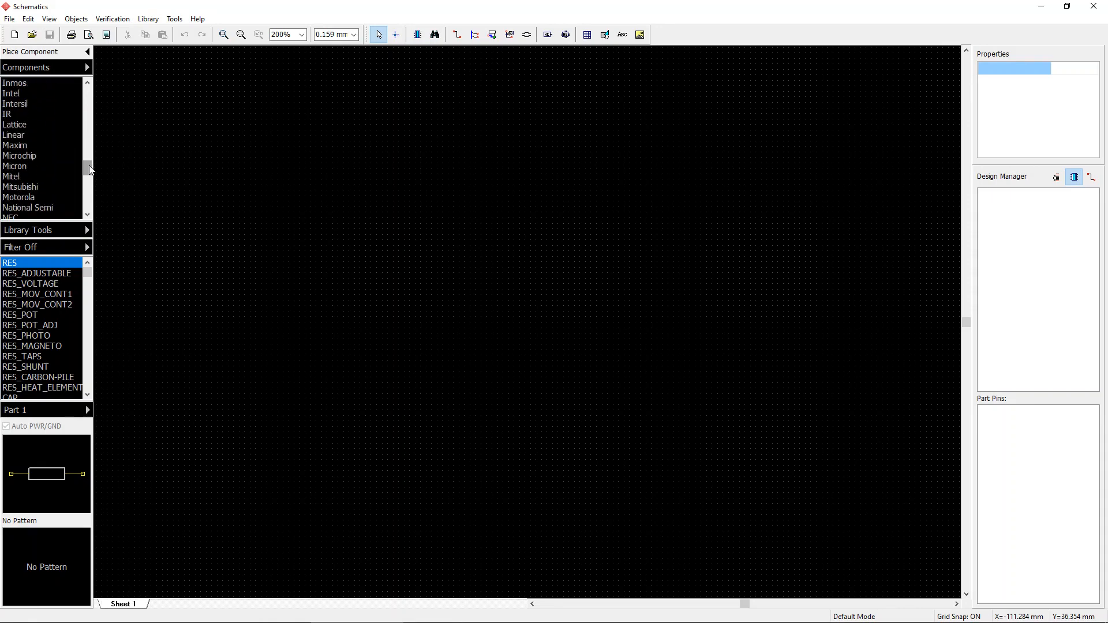
left_click(23, 155)
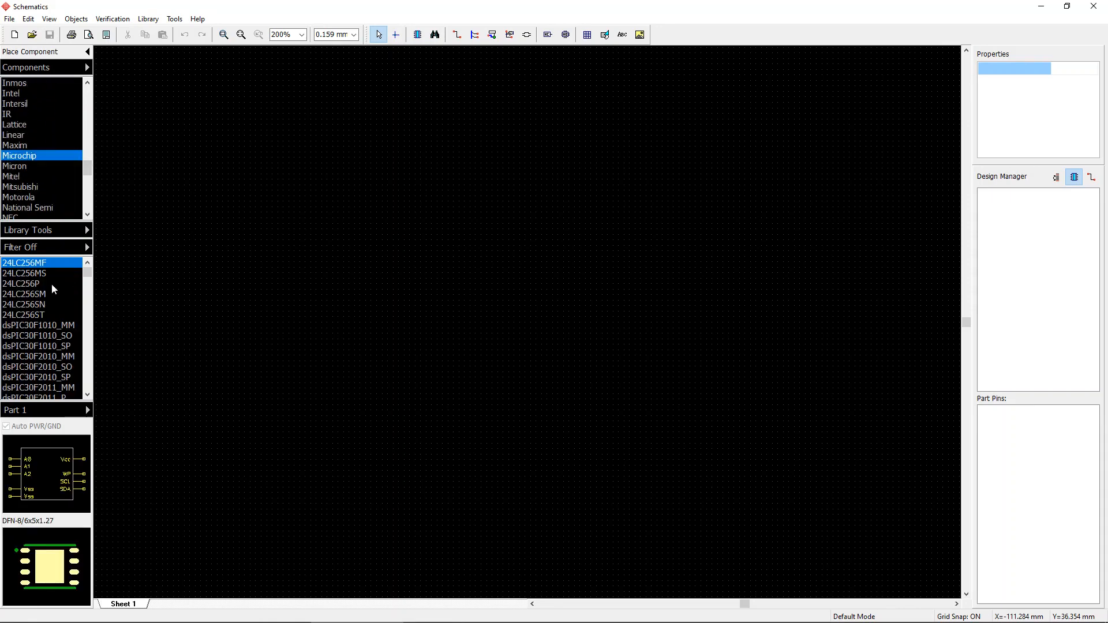
Step: Place a PIC18F4520_P microcontroller near the centre of the sheet
left_click_drag(86, 272, 87, 349)
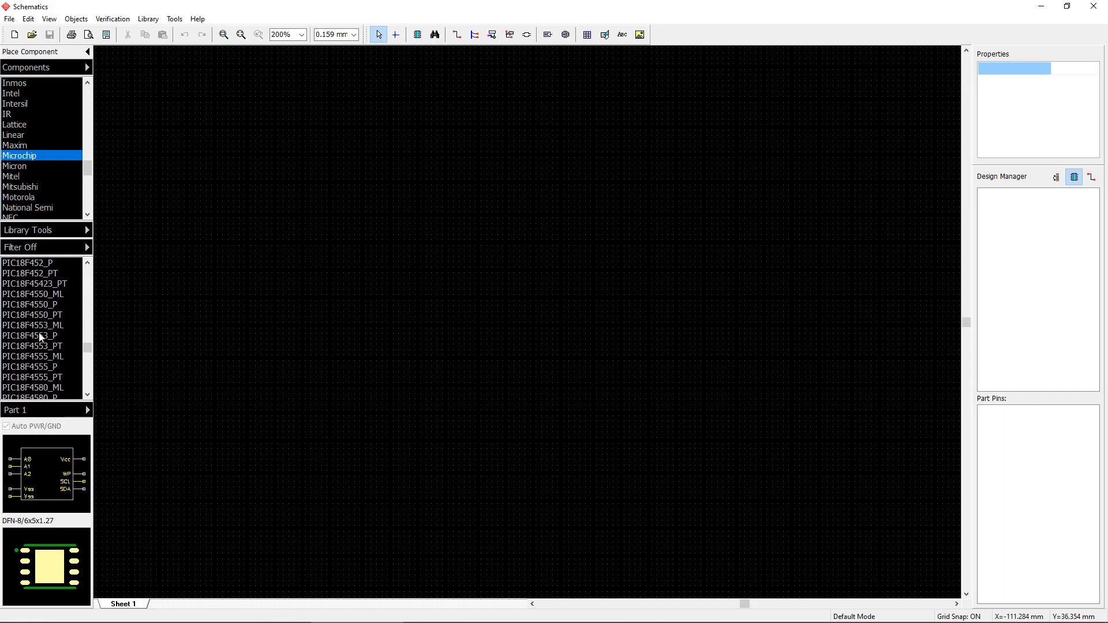
left_click(42, 306)
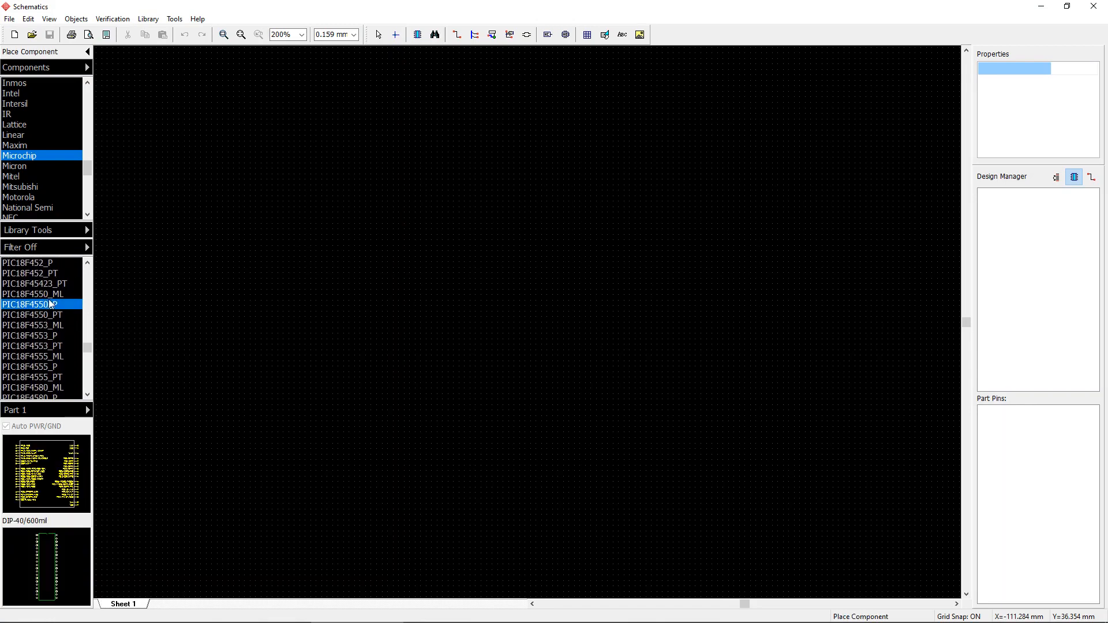
scroll(53, 301, "down", 2)
scroll(54, 301, "up", 3)
scroll(55, 301, "down", 1)
scroll(58, 304, "down", 2)
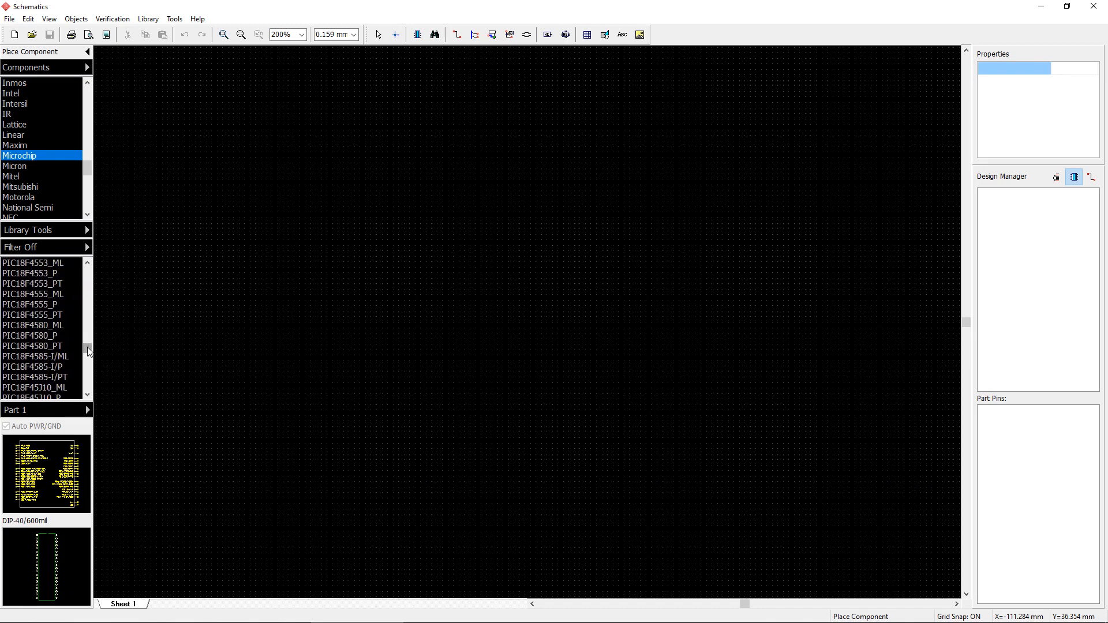
left_click(86, 262)
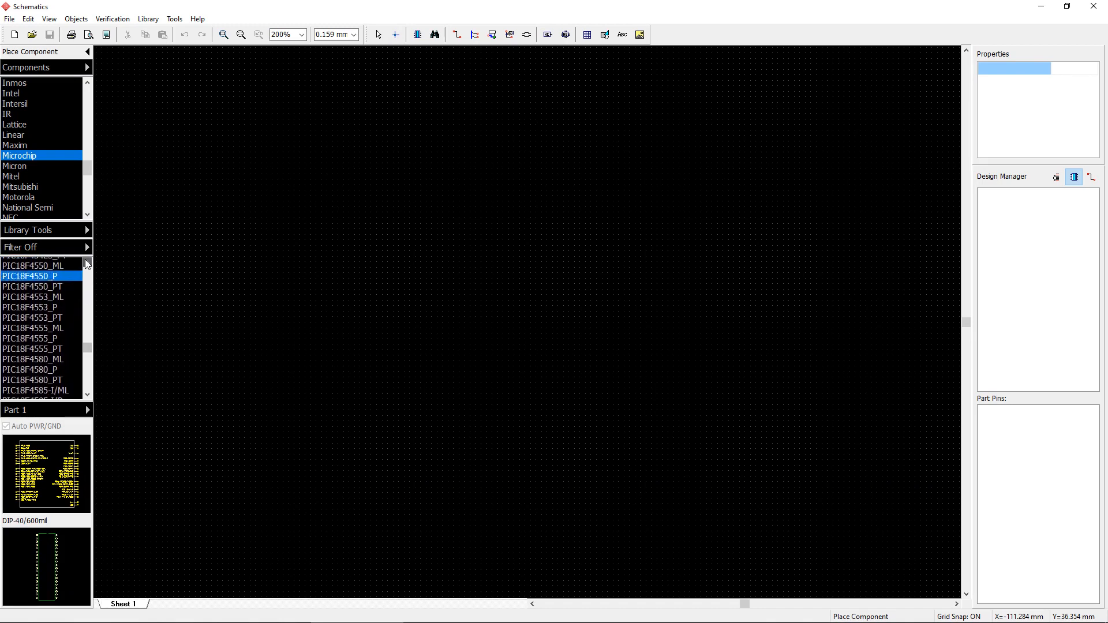
scroll(71, 279, "up", 4)
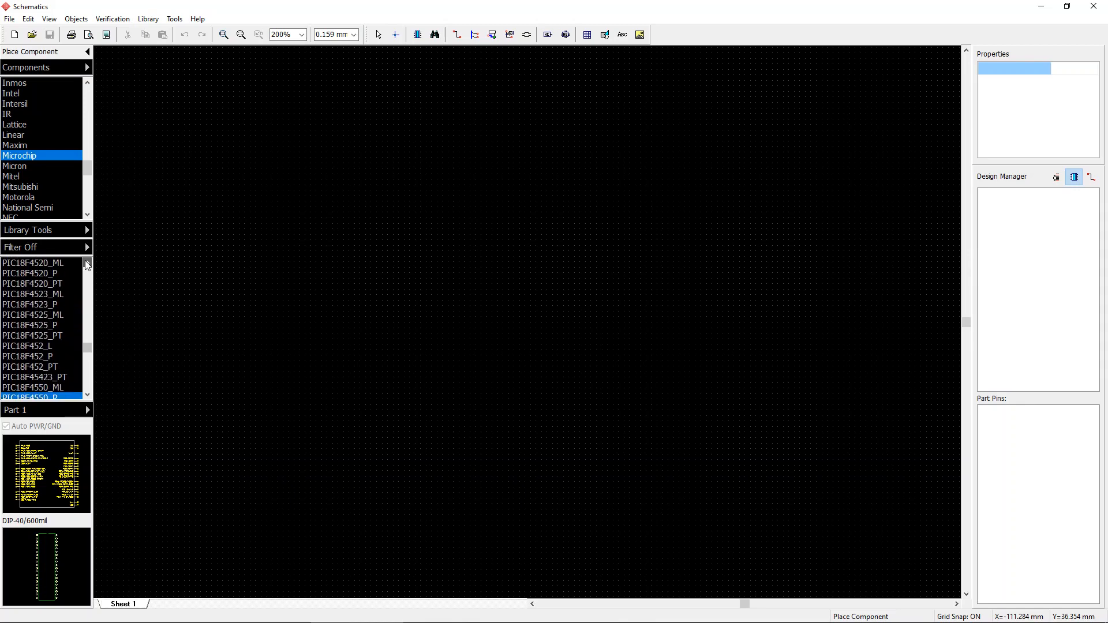
left_click(38, 294)
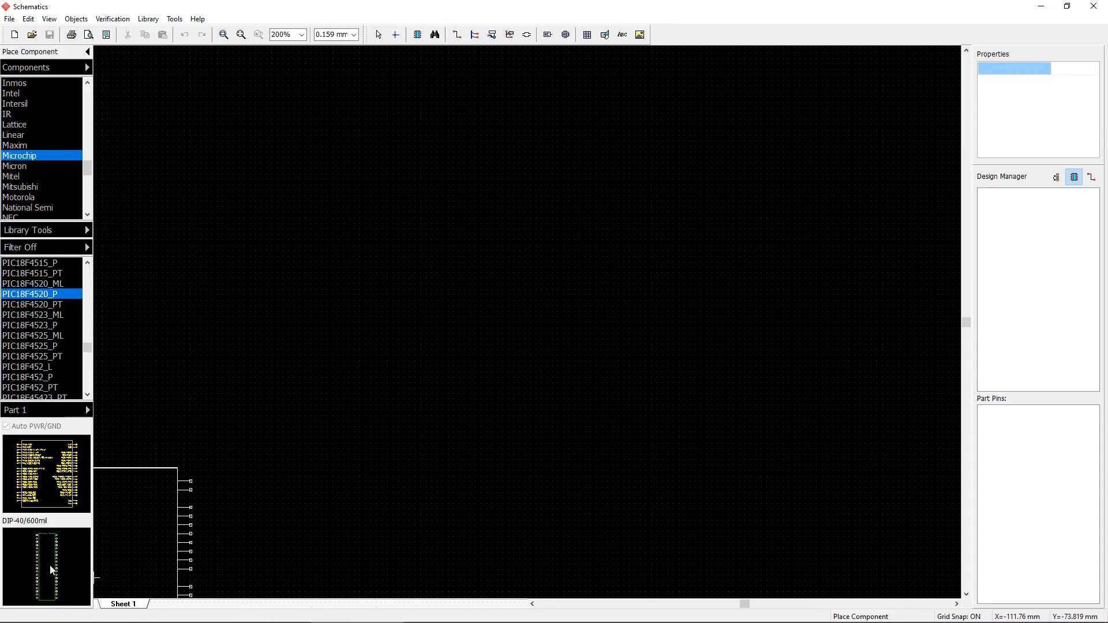
left_click(48, 285)
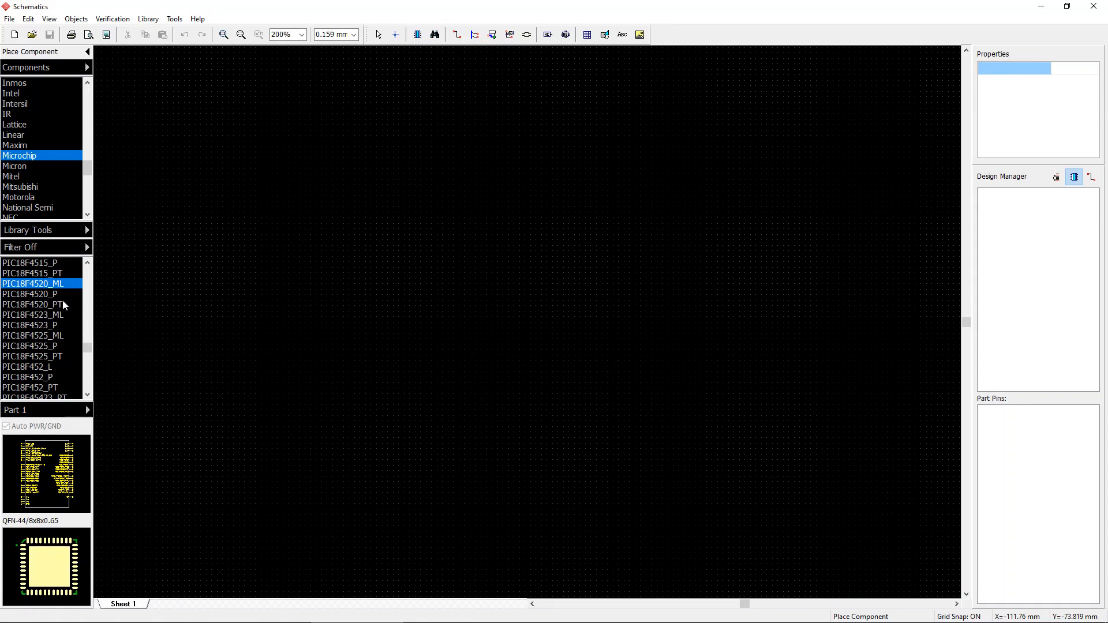
left_click(46, 294)
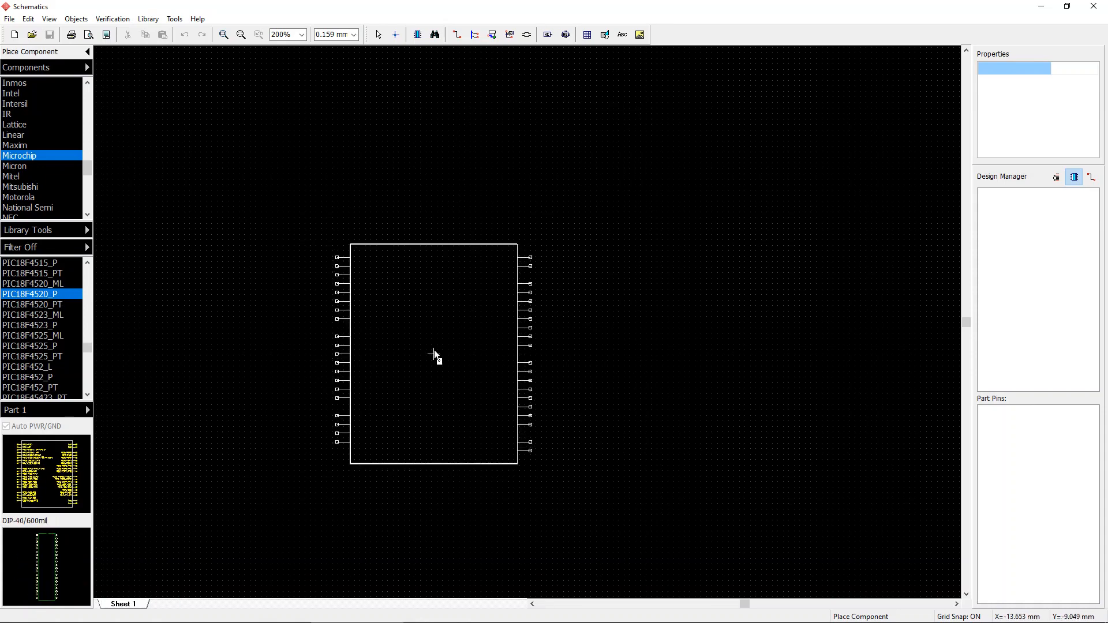
left_click(449, 320)
key("Escape")
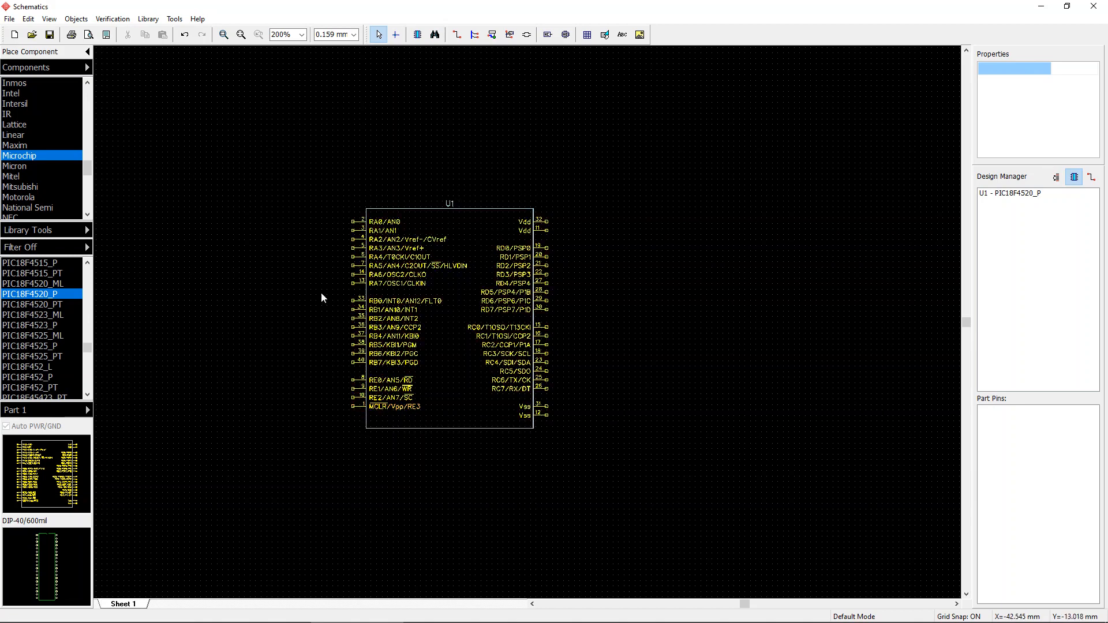
Step: Move the microcontroller U1 slightly up and to the right
left_click_drag(445, 245, 486, 213)
left_click(752, 173)
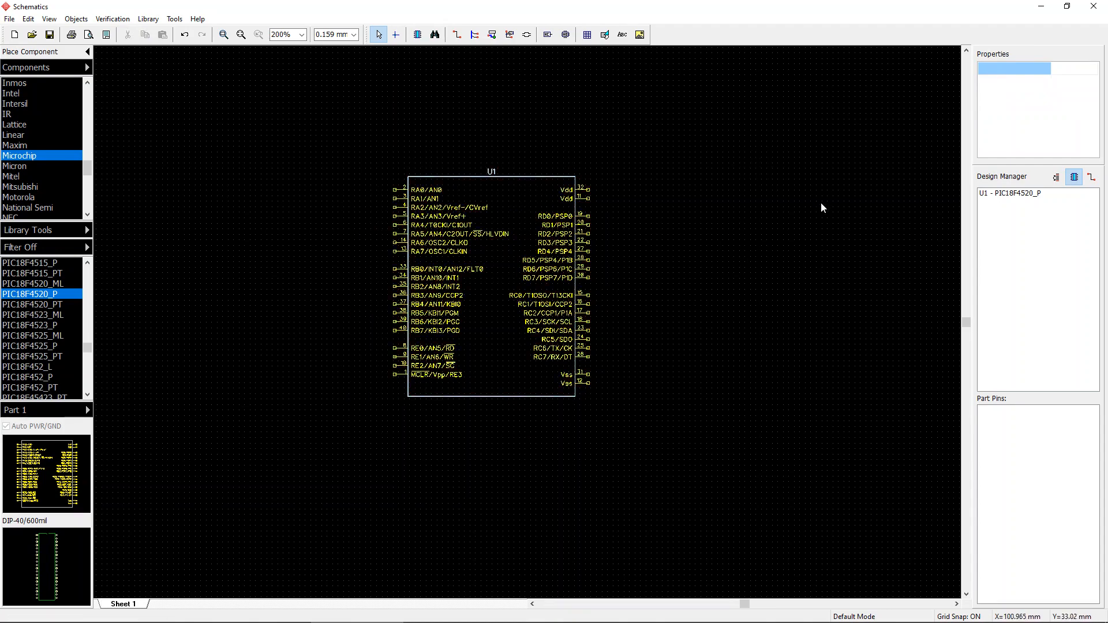
Step: Switch to Foxit Reader, open the PIC18F4XXX datasheet, and jump to its Pin Diagrams section
key("super")
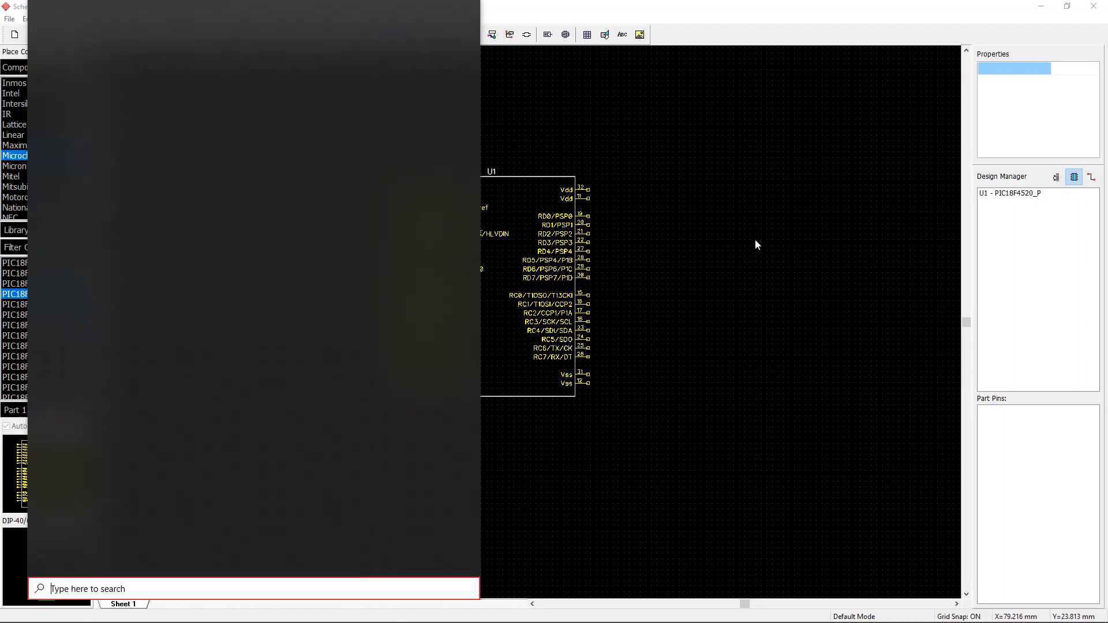
type("plc")
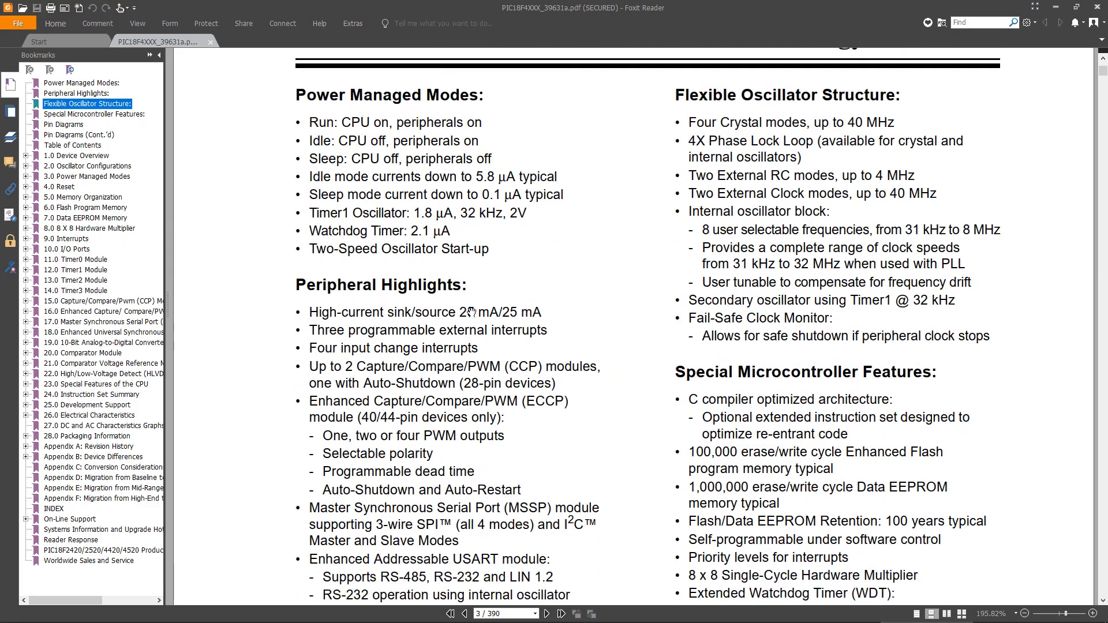
left_click(65, 125)
Step: Examine the 40-pin PDIP pin diagram of the PIC18F4520 and return to the schematic editor
scroll(573, 221, "down", 1)
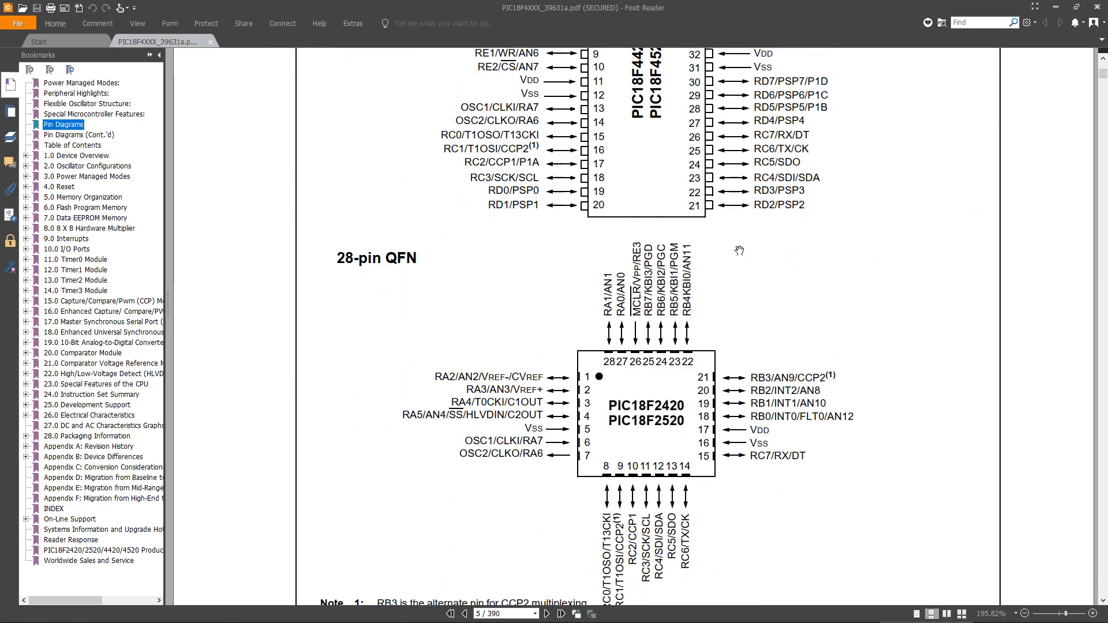
scroll(690, 233, "down", 8)
left_click_drag(850, 198, 873, 409)
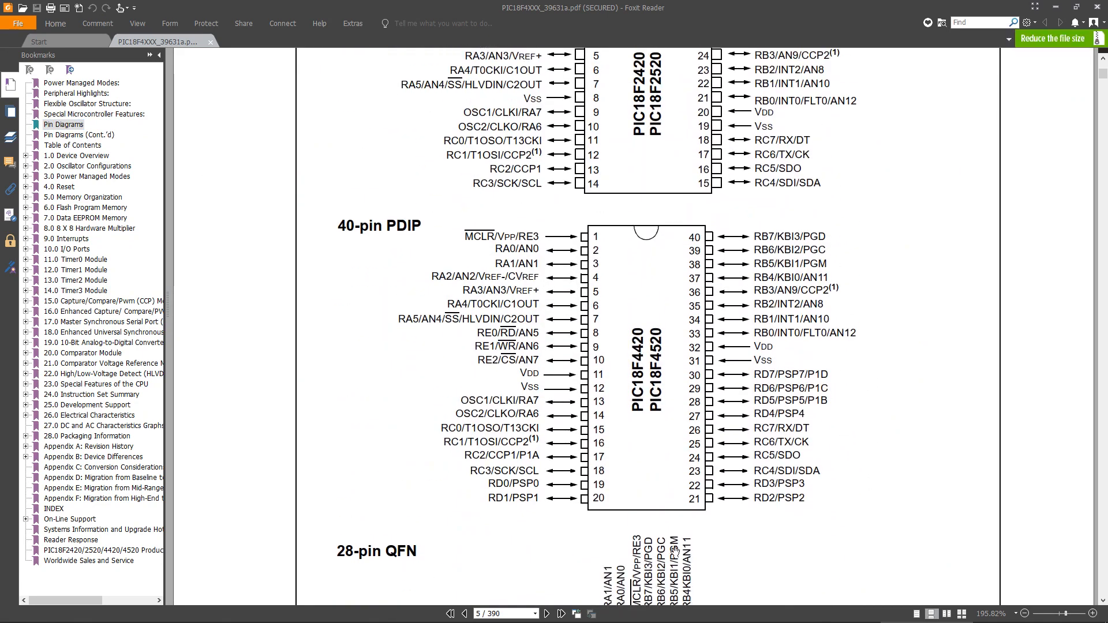
scroll(885, 323, "down", 1)
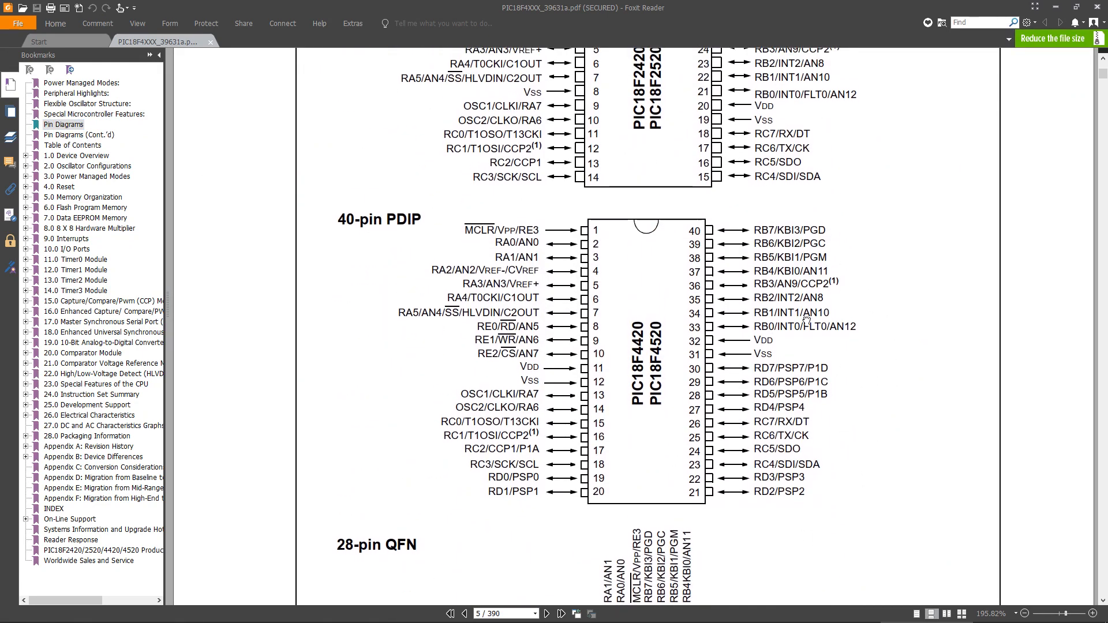
left_click(150, 55)
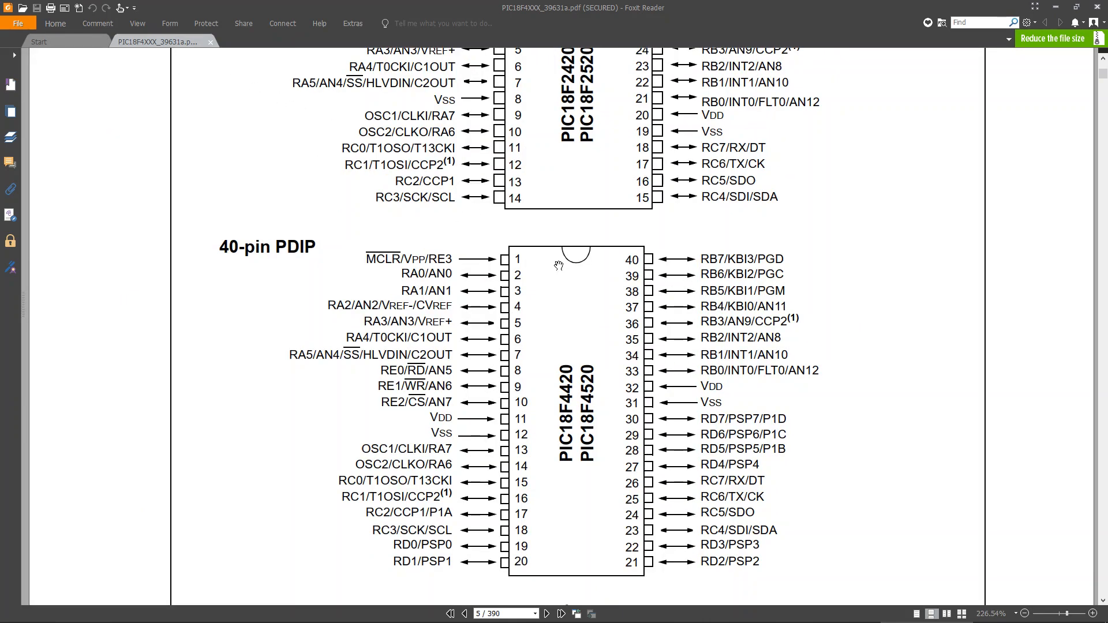
scroll(716, 384, "down", 3)
scroll(717, 381, "down", 1)
scroll(693, 289, "up", 2)
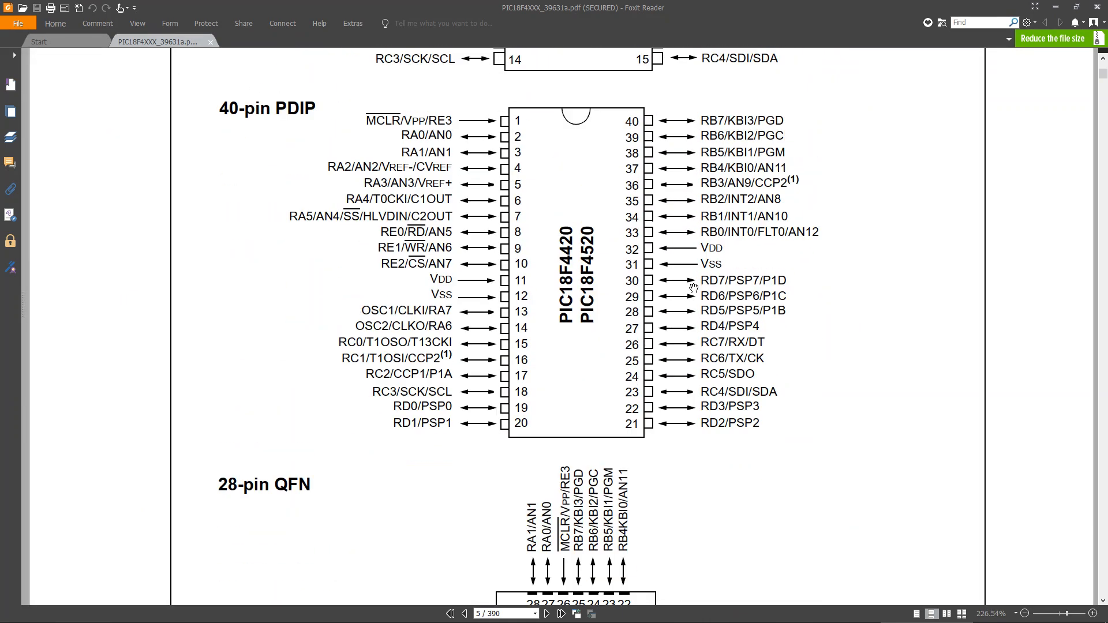
scroll(693, 289, "up", 1)
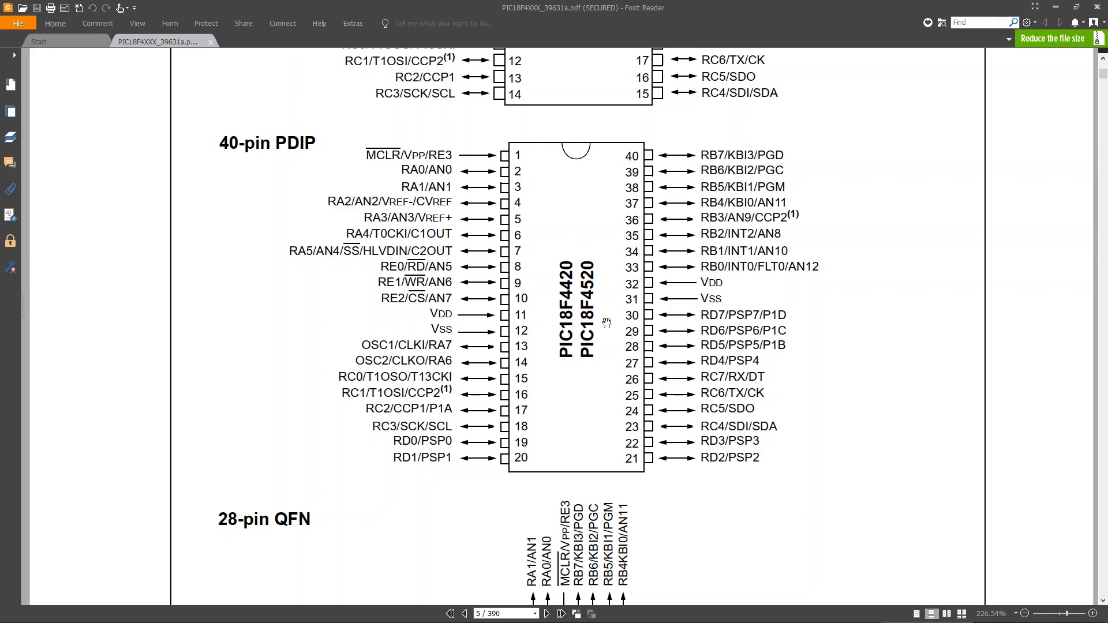
left_click(424, 613)
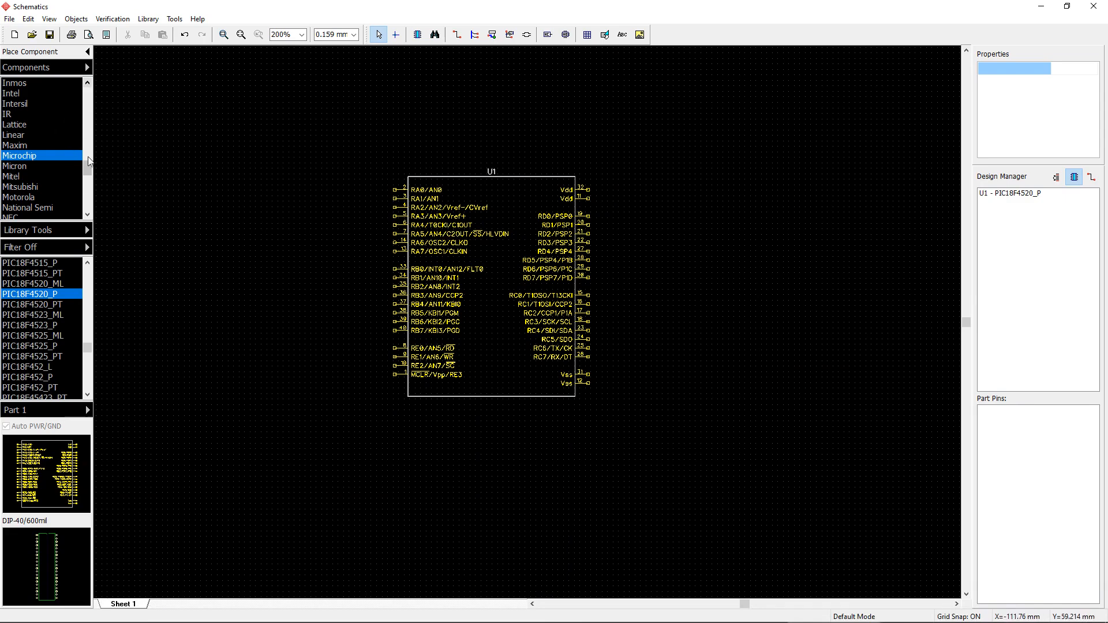
Step: Place an HDR-1x16 header from the Discrete library to the right of the microcontroller
left_click_drag(90, 170, 87, 82)
left_click(34, 82)
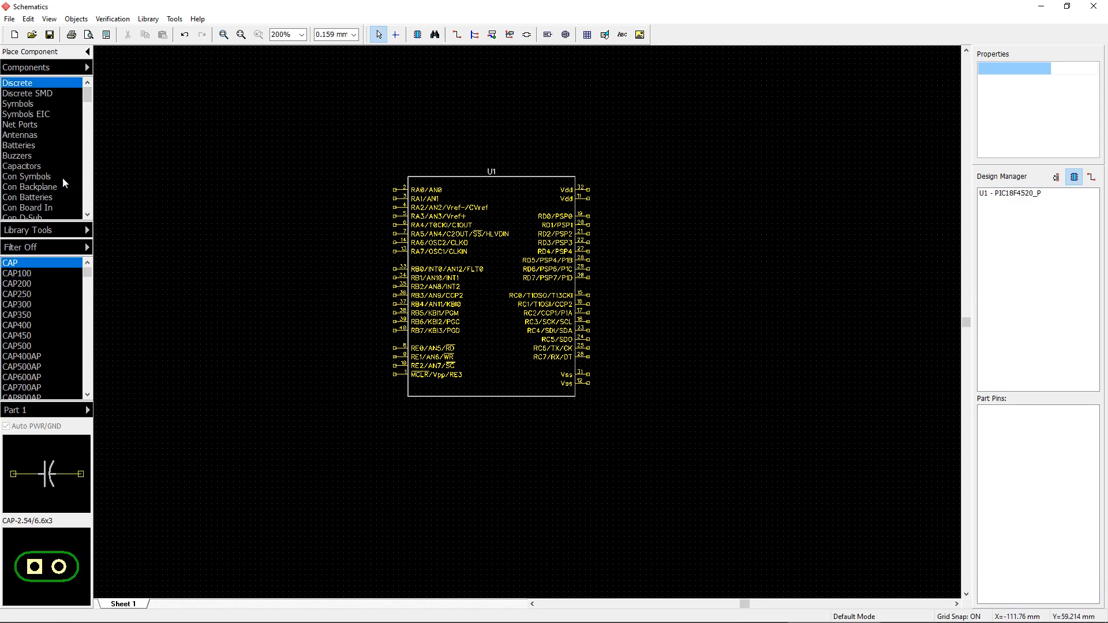
scroll(45, 323, "down", 15)
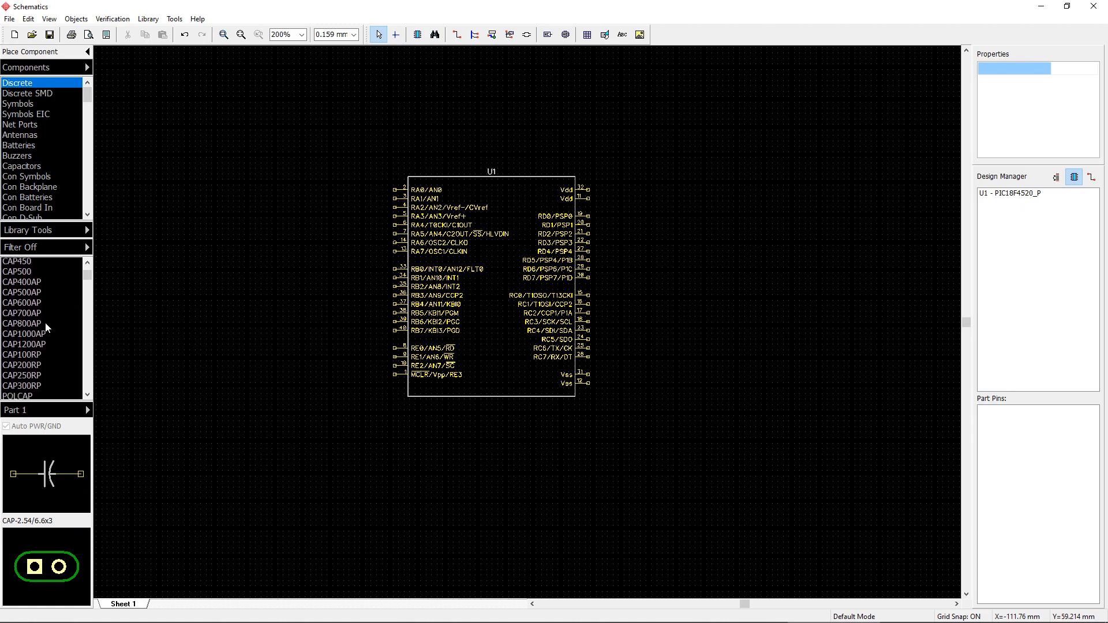
scroll(41, 340, "down", 7)
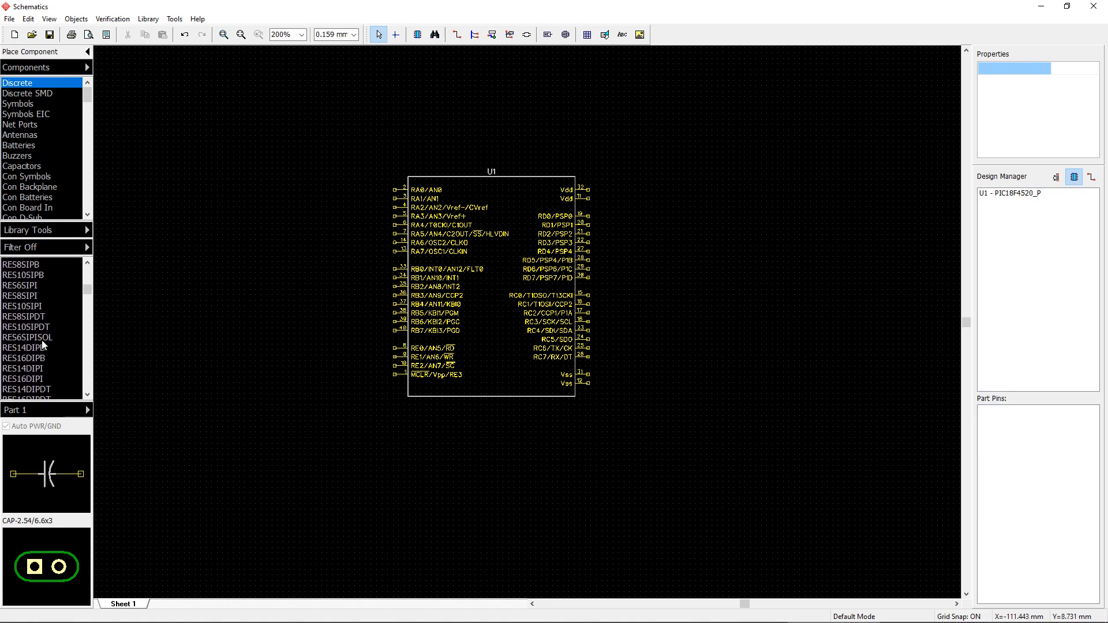
scroll(45, 345, "down", 4)
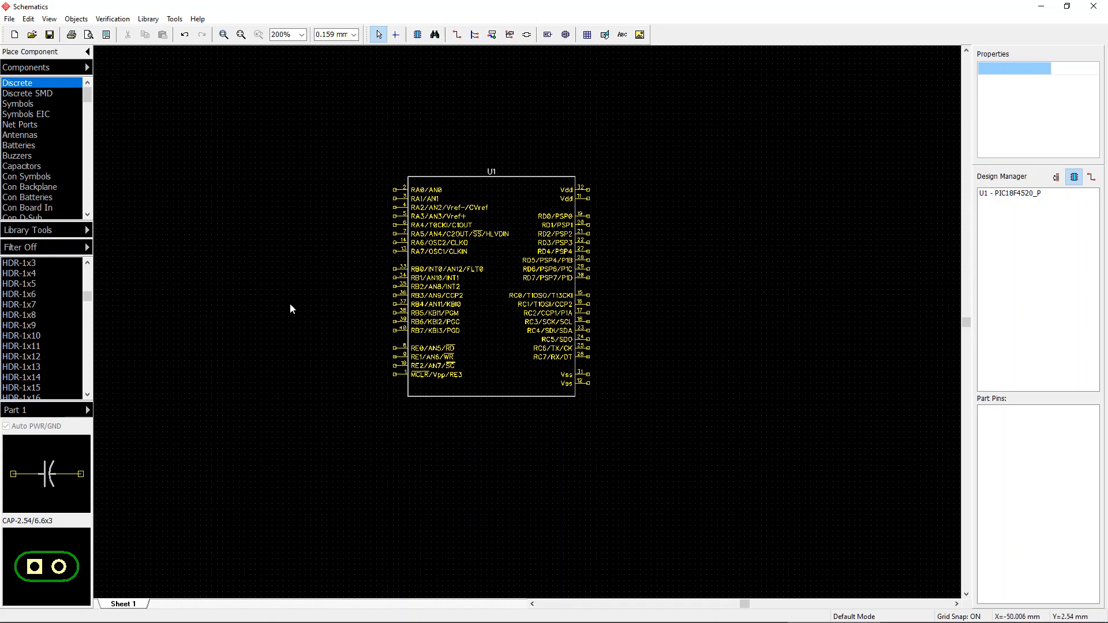
scroll(55, 388, "down", 1)
scroll(52, 375, "down", 1)
left_click(42, 366)
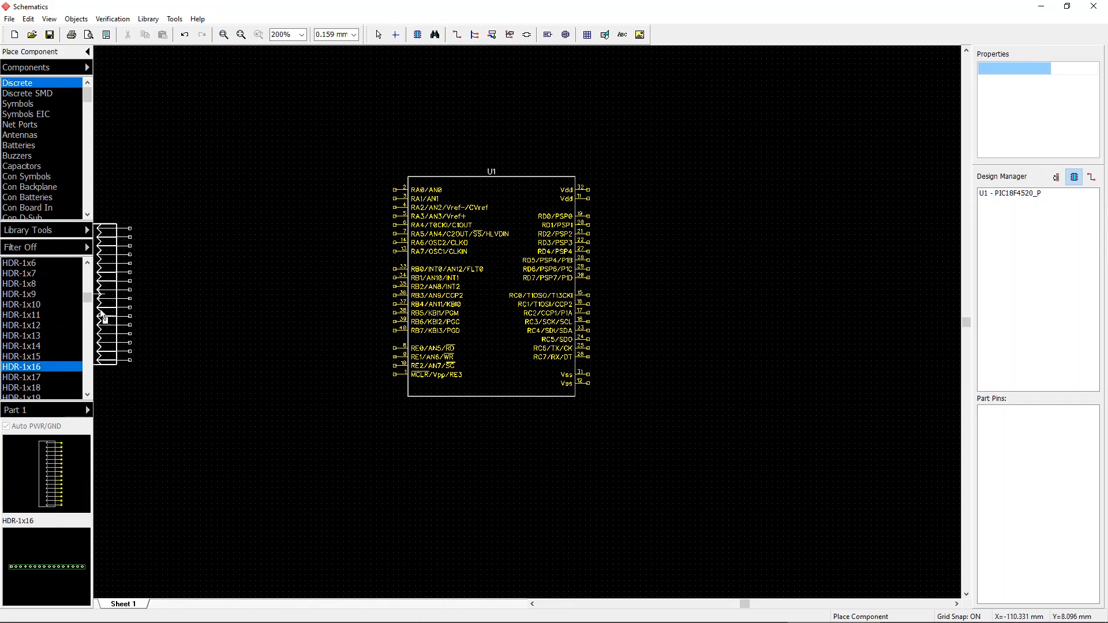
key("Escape")
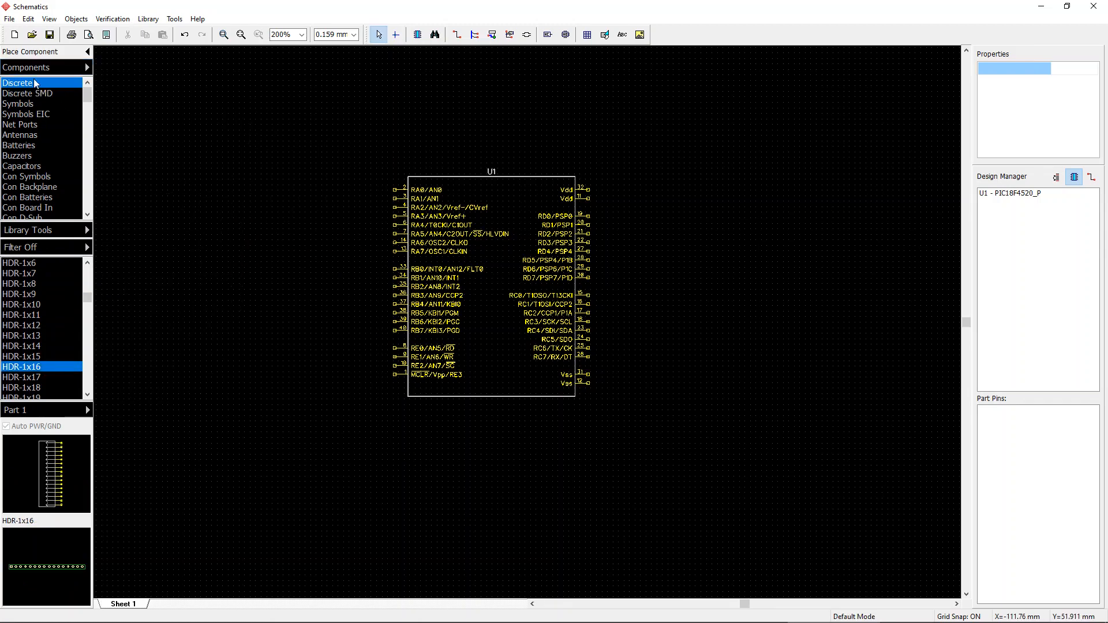
scroll(32, 306, "down", 1)
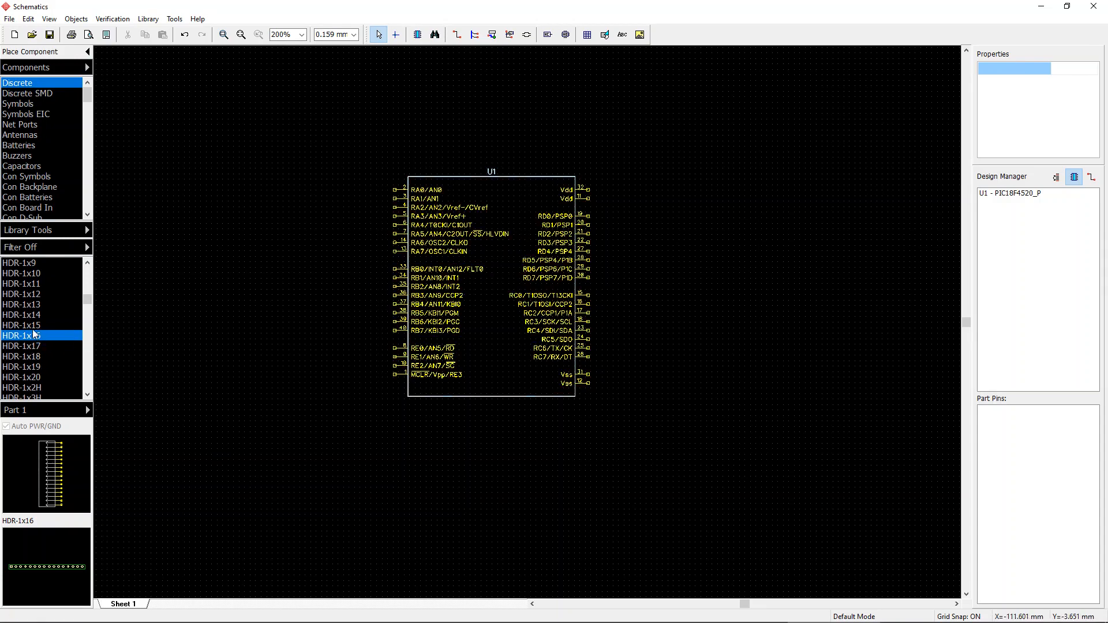
left_click(33, 335)
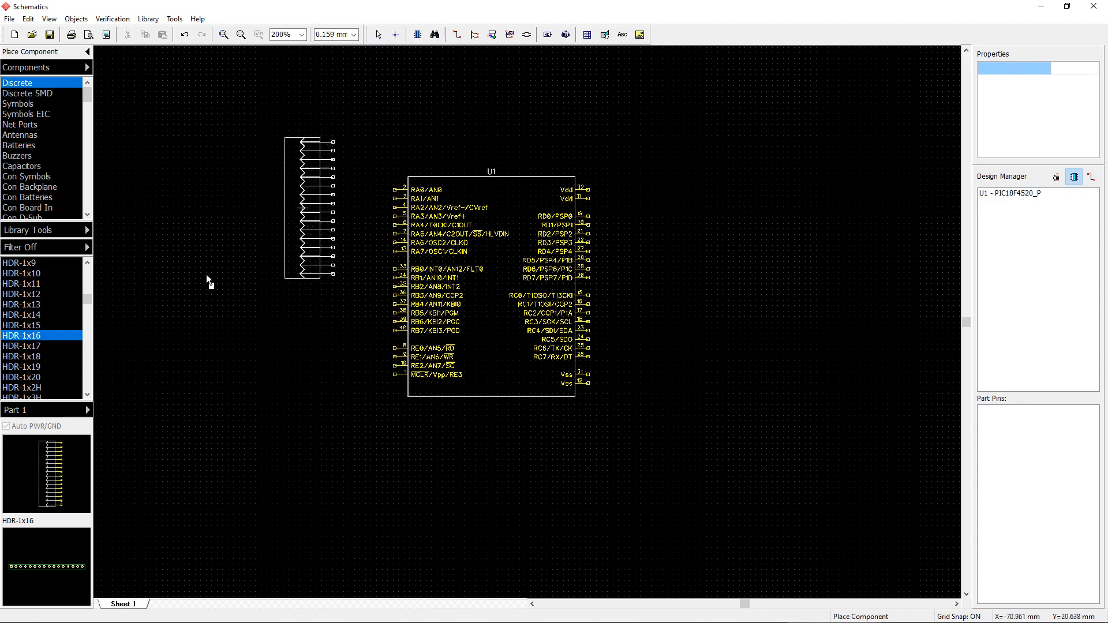
left_click(753, 259)
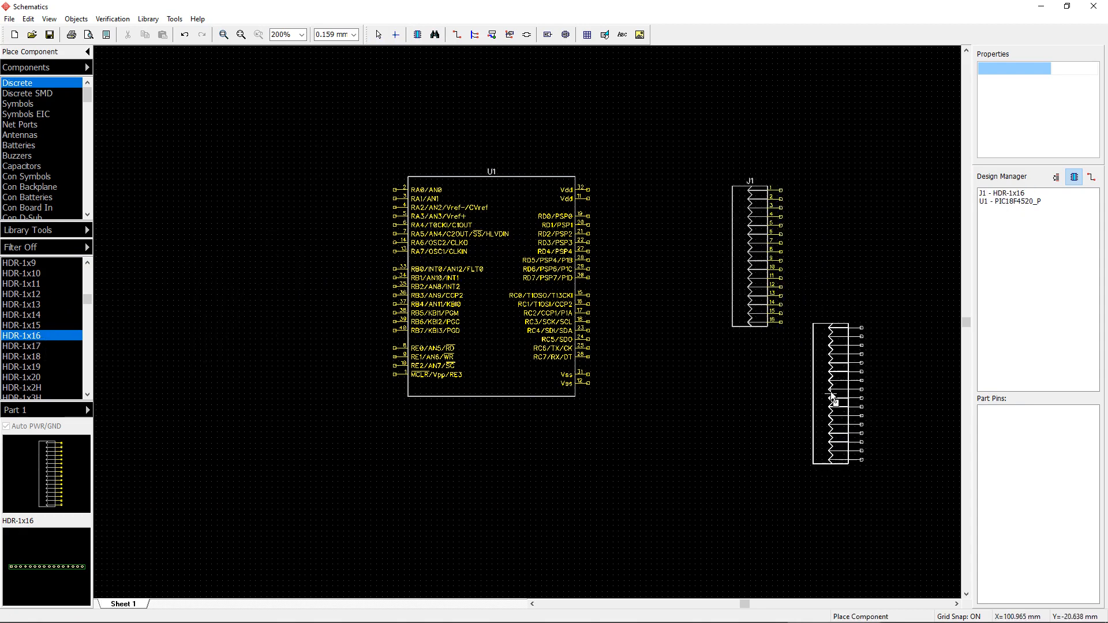
key("Escape")
Step: Nudge header J1 slightly left and down beside the microcontroller
left_click_drag(743, 235, 731, 249)
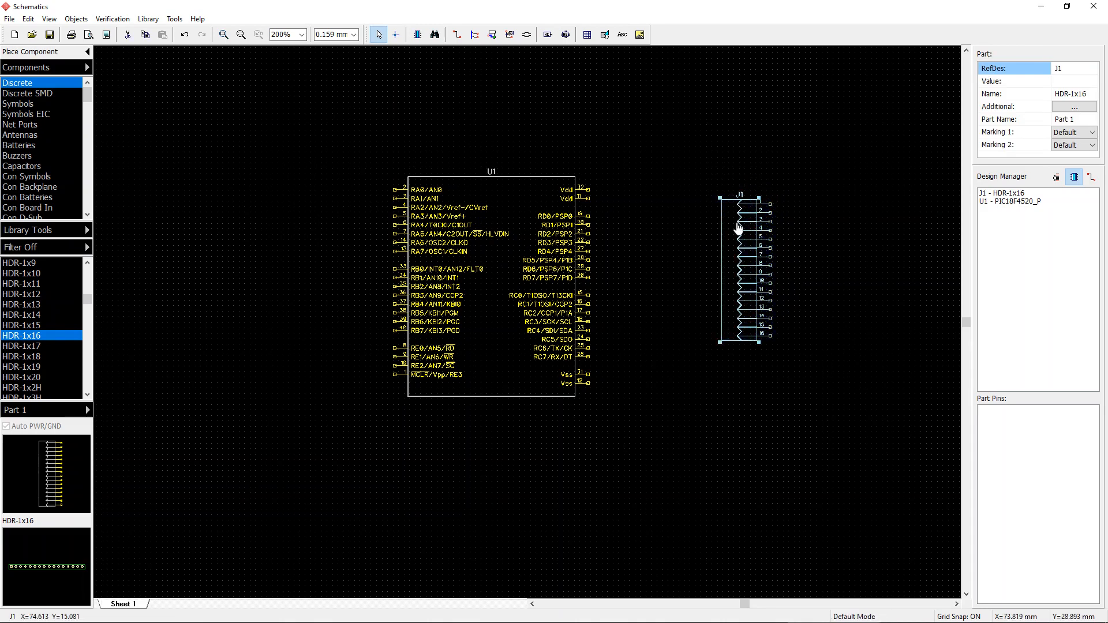
left_click(785, 224)
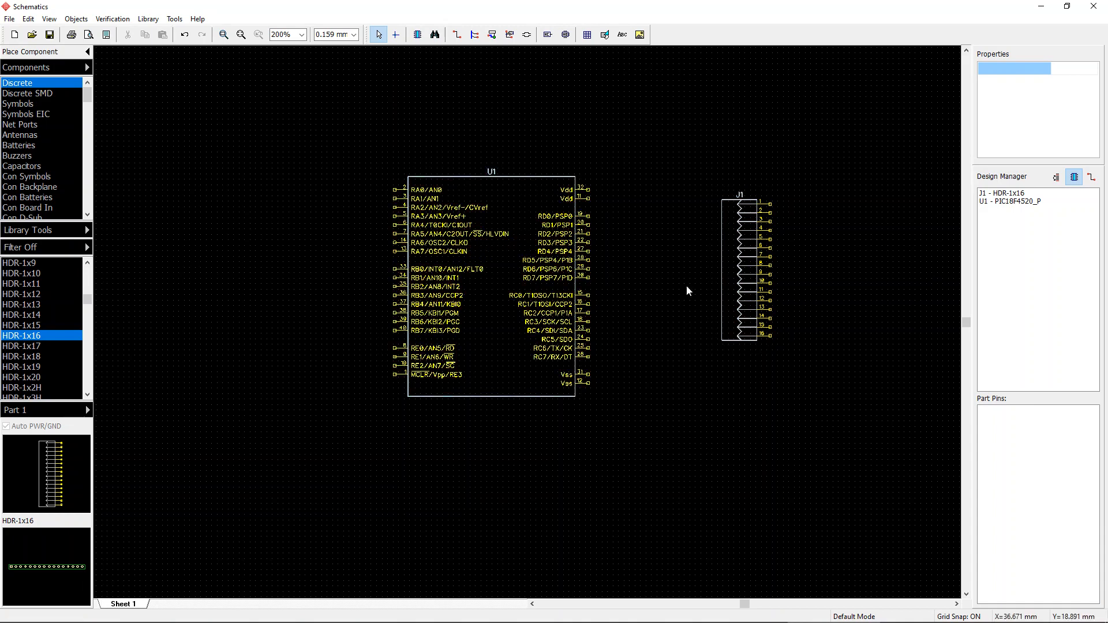
middle_click_drag(578, 298, 514, 328)
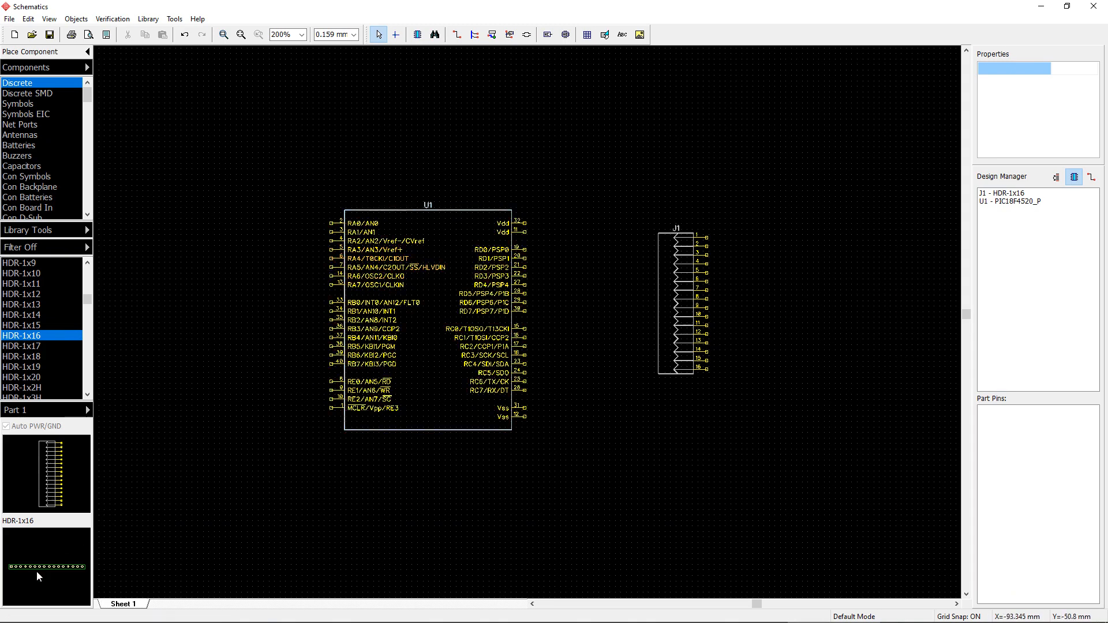
Step: Browse the header variants in the Discrete library list without placing any
left_click(58, 326)
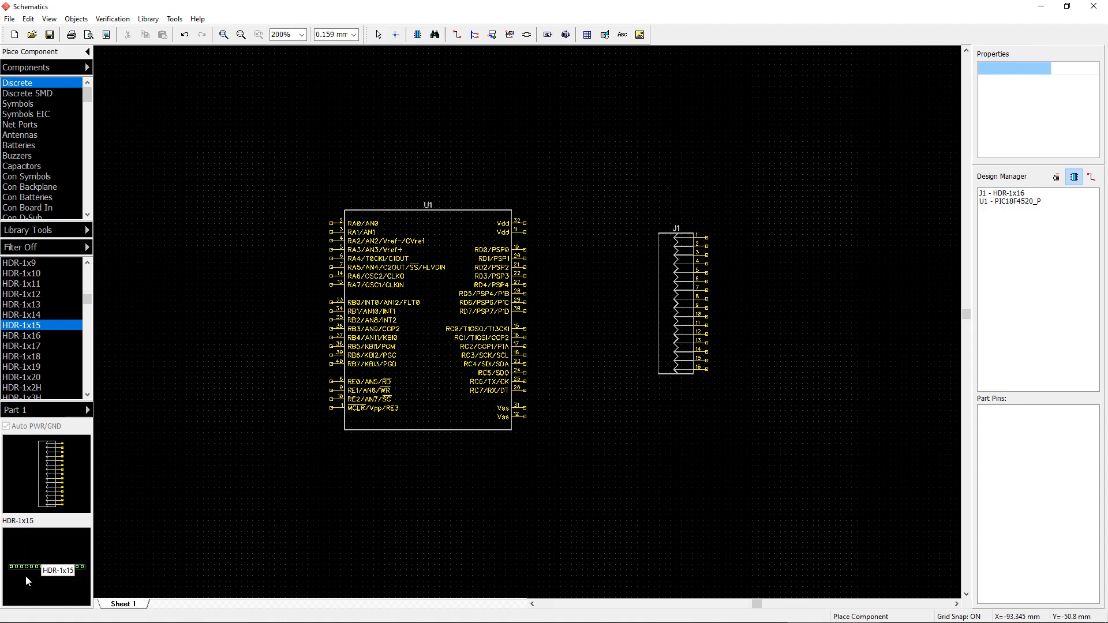
scroll(38, 301, "down", 6)
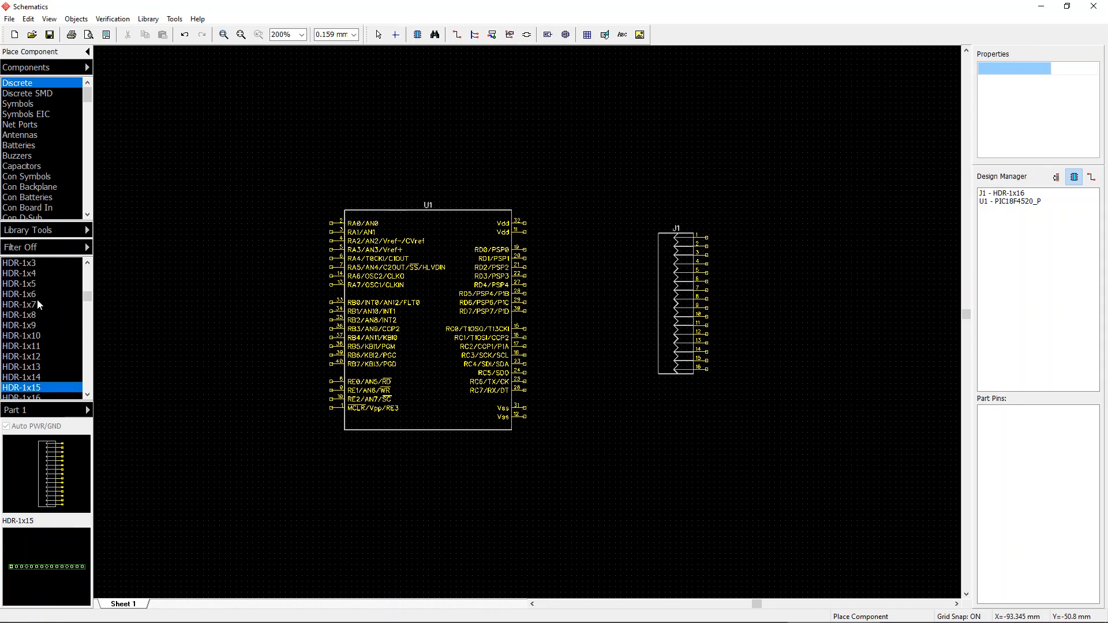
scroll(37, 305, "down", 4)
left_click(30, 357)
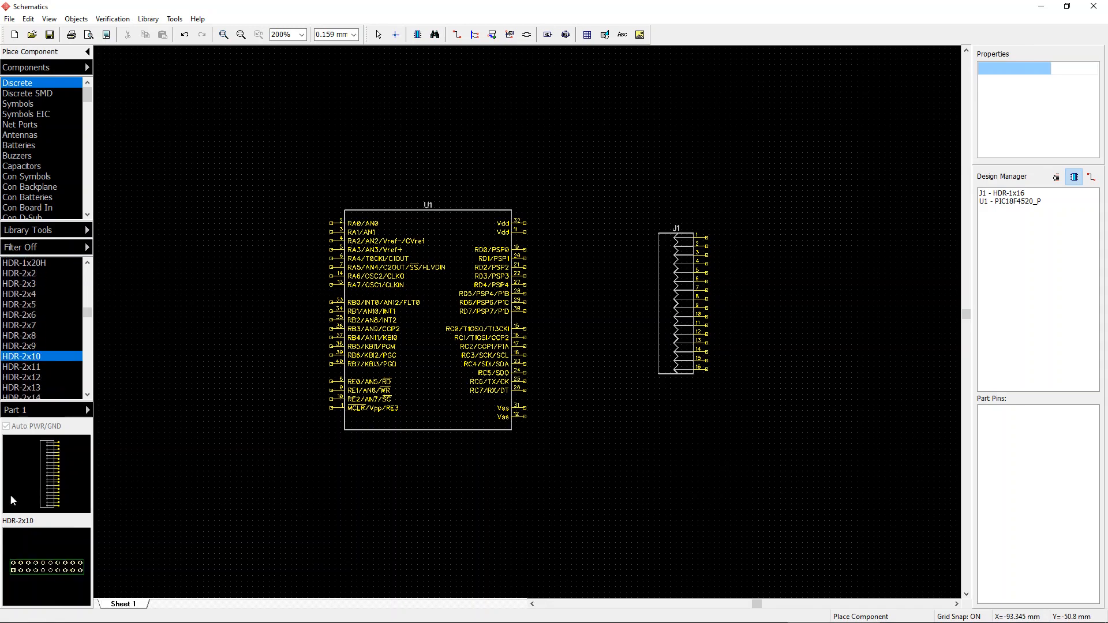
scroll(33, 326, "down", 5)
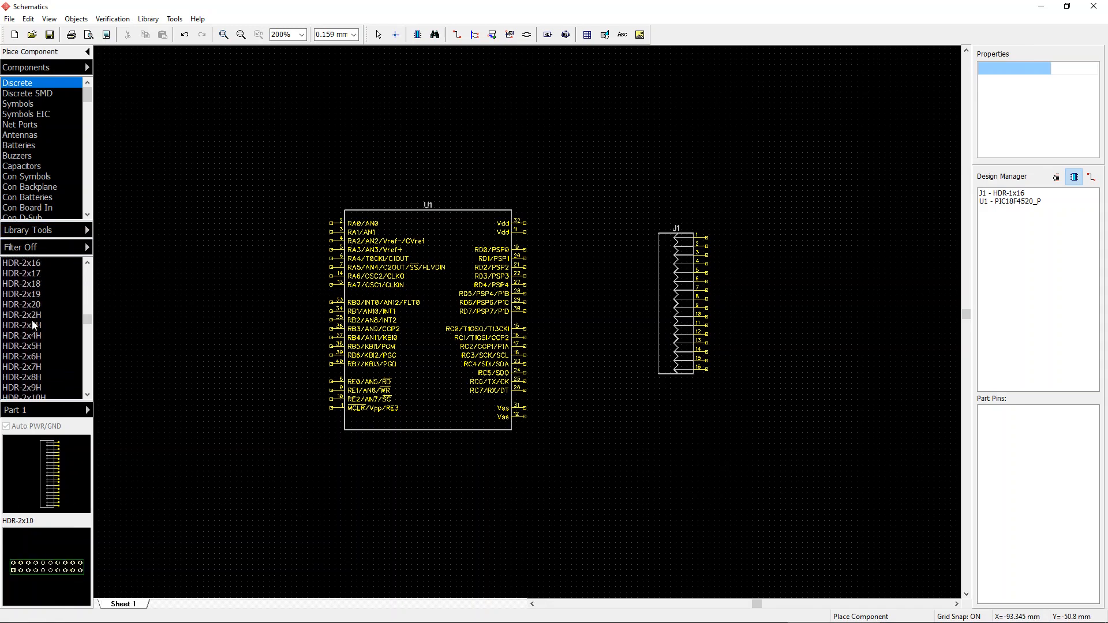
scroll(35, 346, "down", 4)
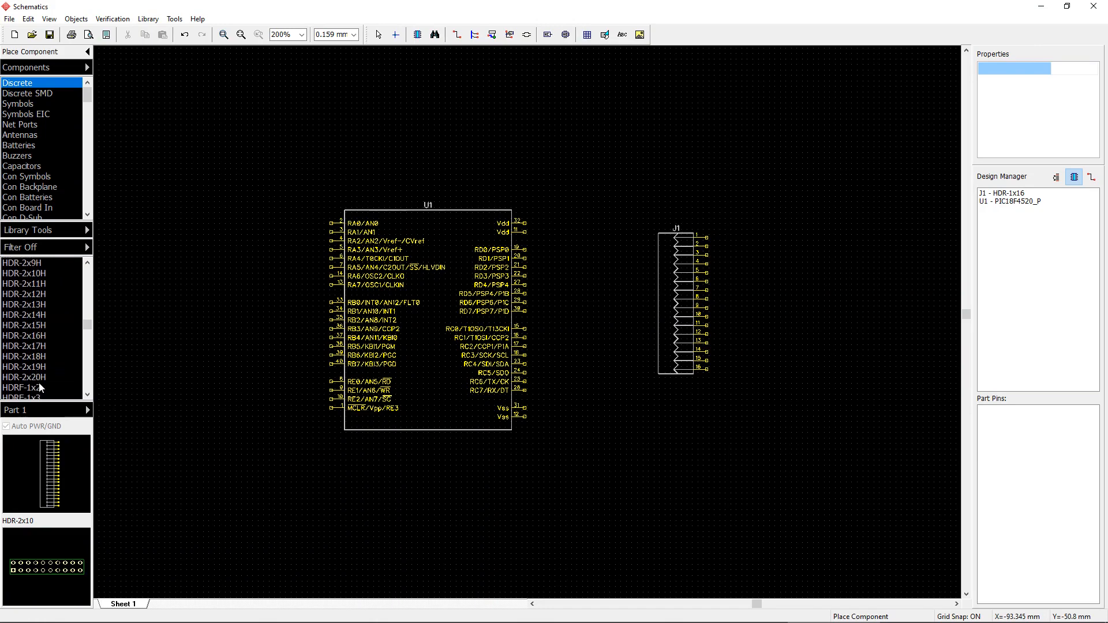
left_click(41, 389)
scroll(49, 341, "down", 3)
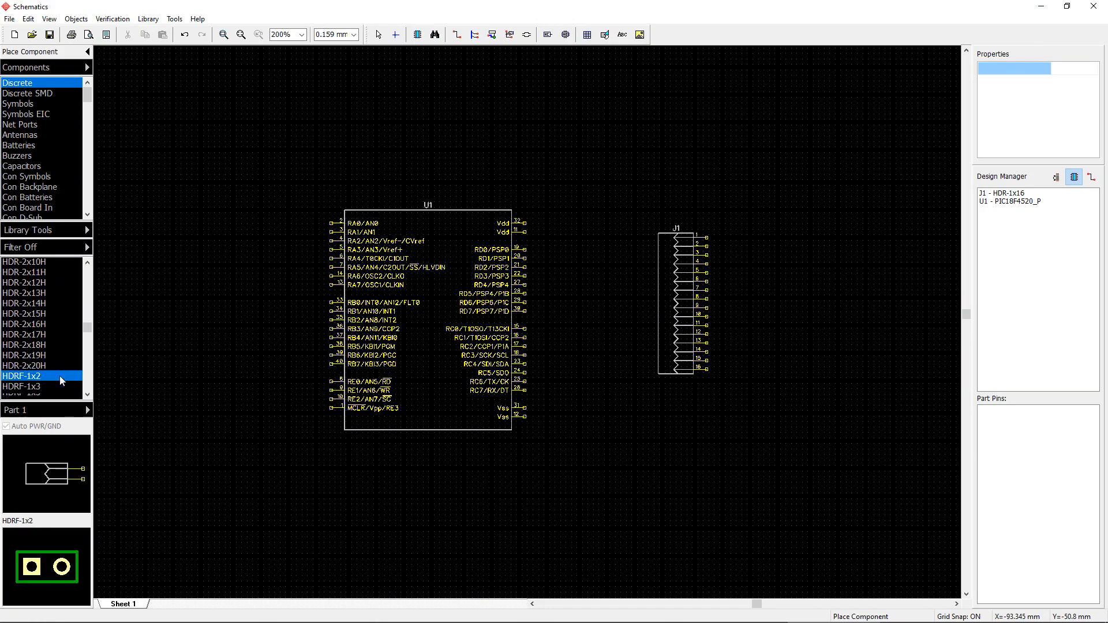
left_click(49, 335)
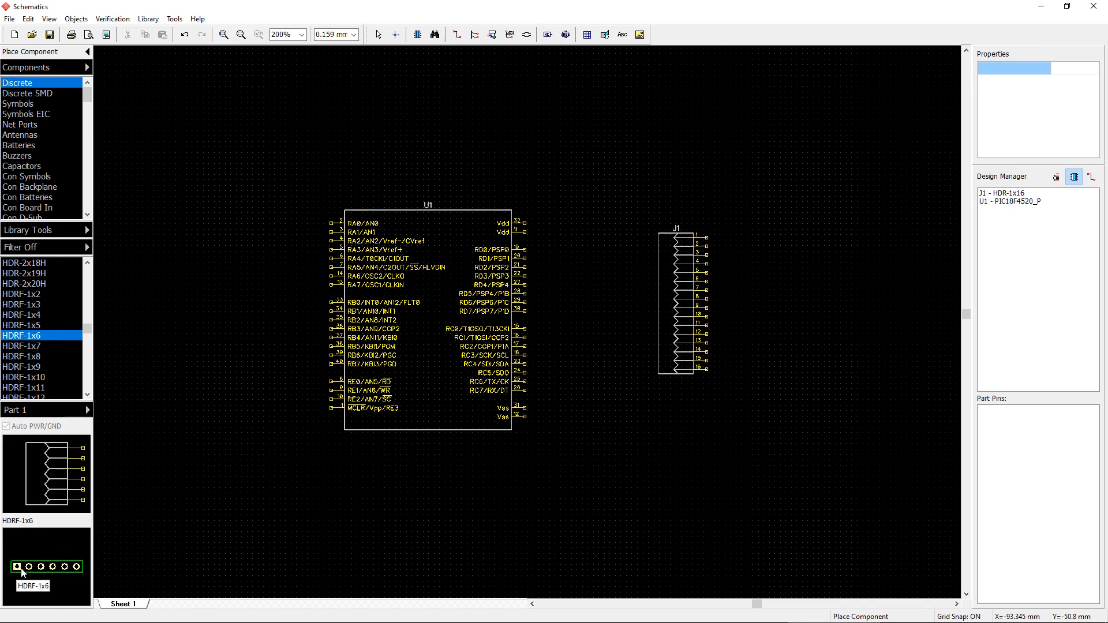
scroll(55, 324, "up", 7)
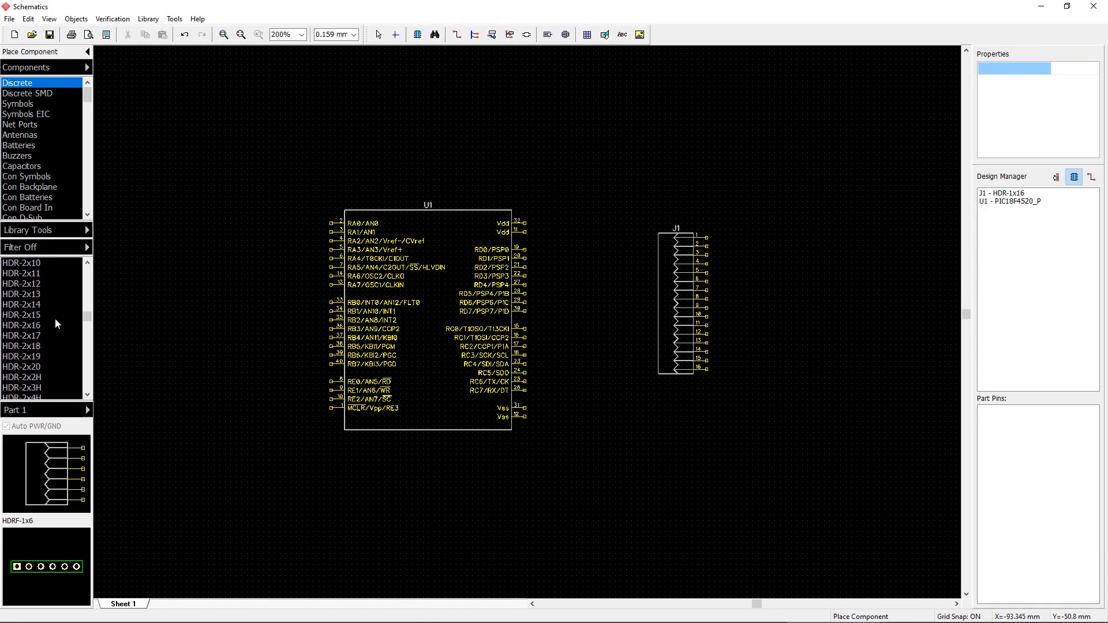
scroll(56, 323, "up", 8)
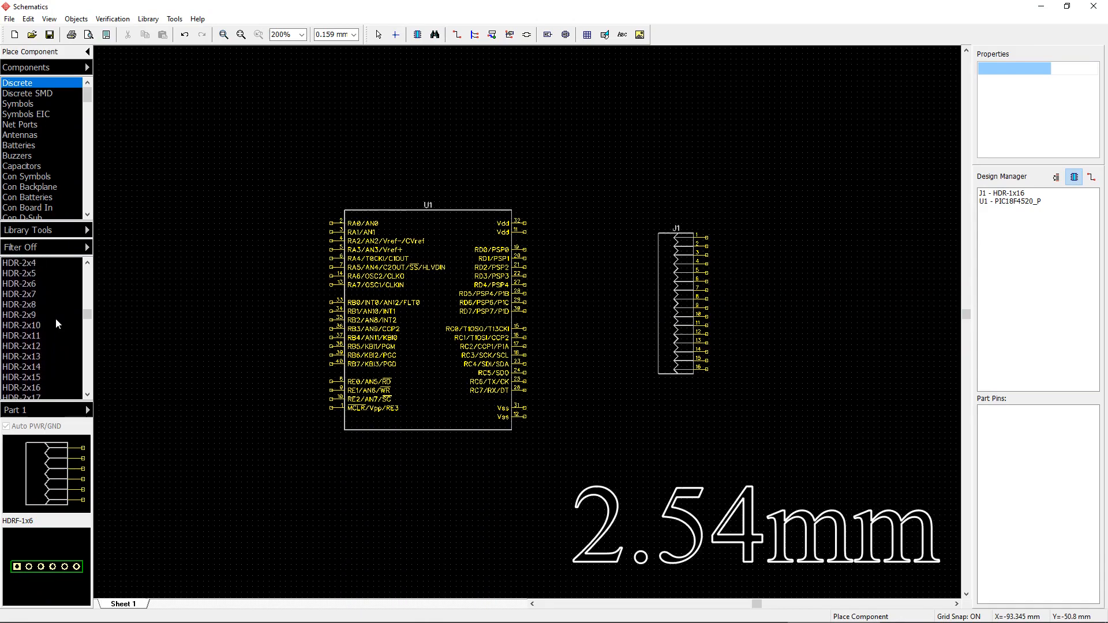
scroll(57, 317, "up", 9)
scroll(57, 318, "up", 2)
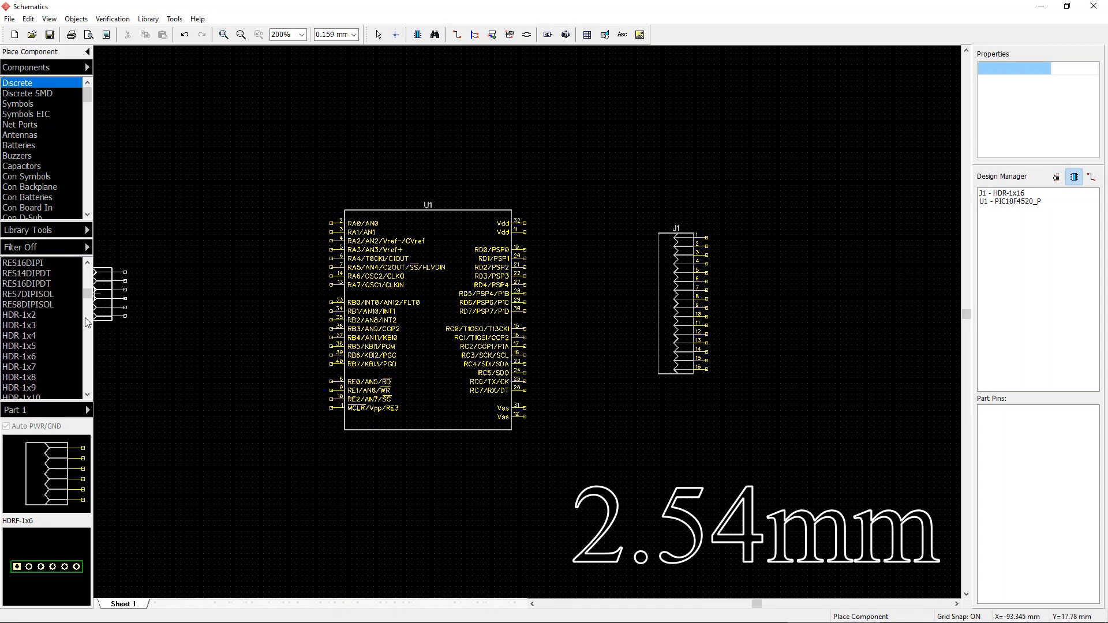
key("Escape")
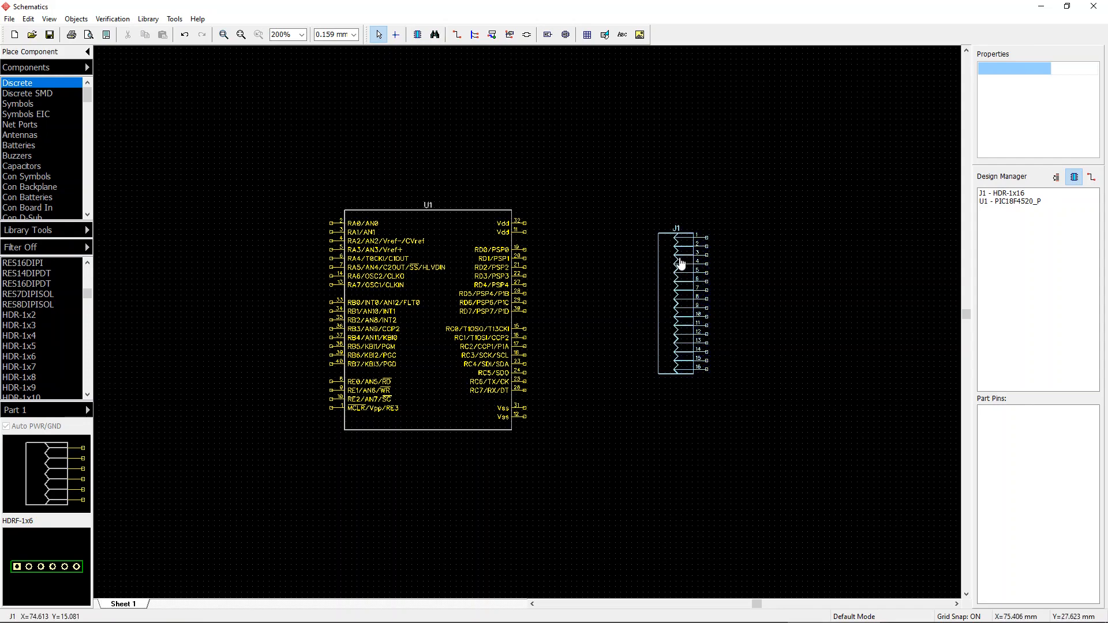
Step: Shift header J1 slightly up and to the right
left_click_drag(680, 264, 736, 243)
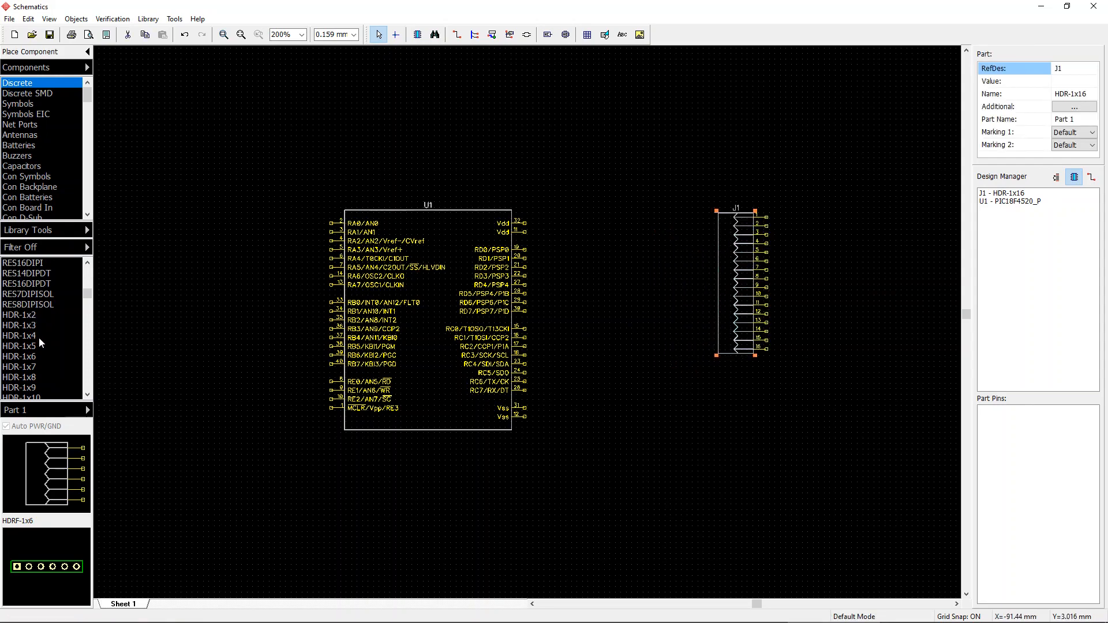
left_click(36, 325)
scroll(49, 324, "down", 6)
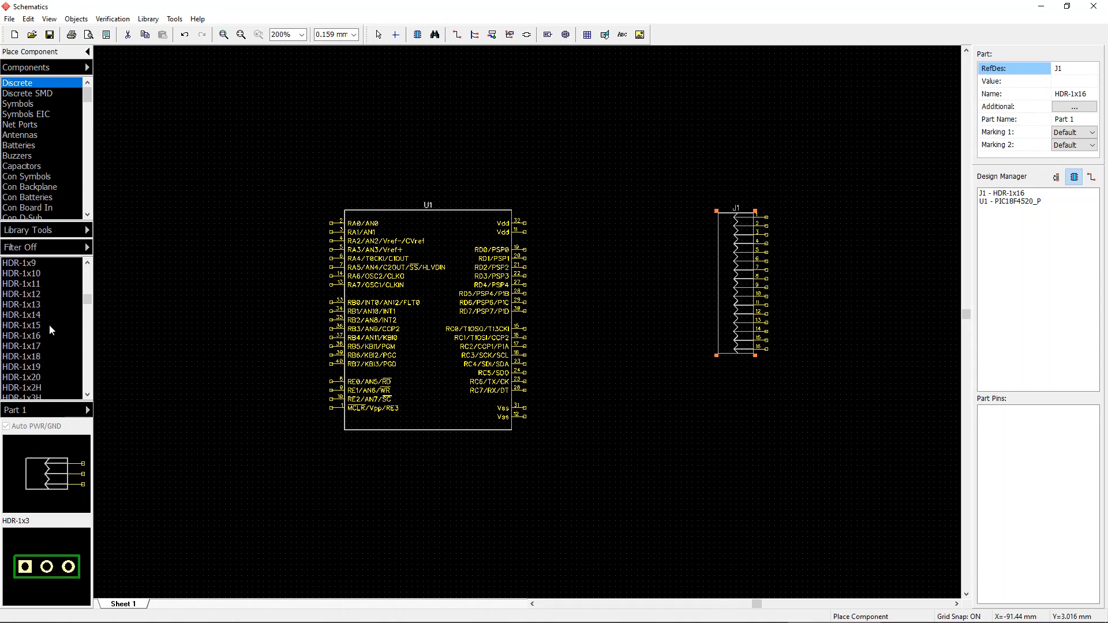
scroll(50, 327, "up", 3)
key("Escape")
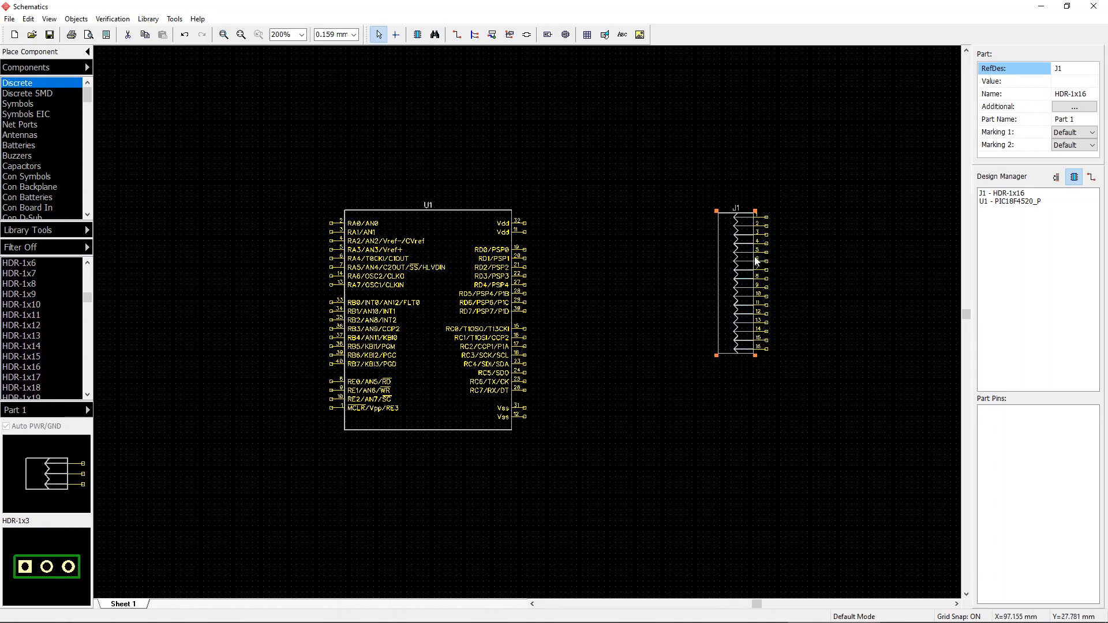
Step: Rotate header J1 through several orientations
key("r")
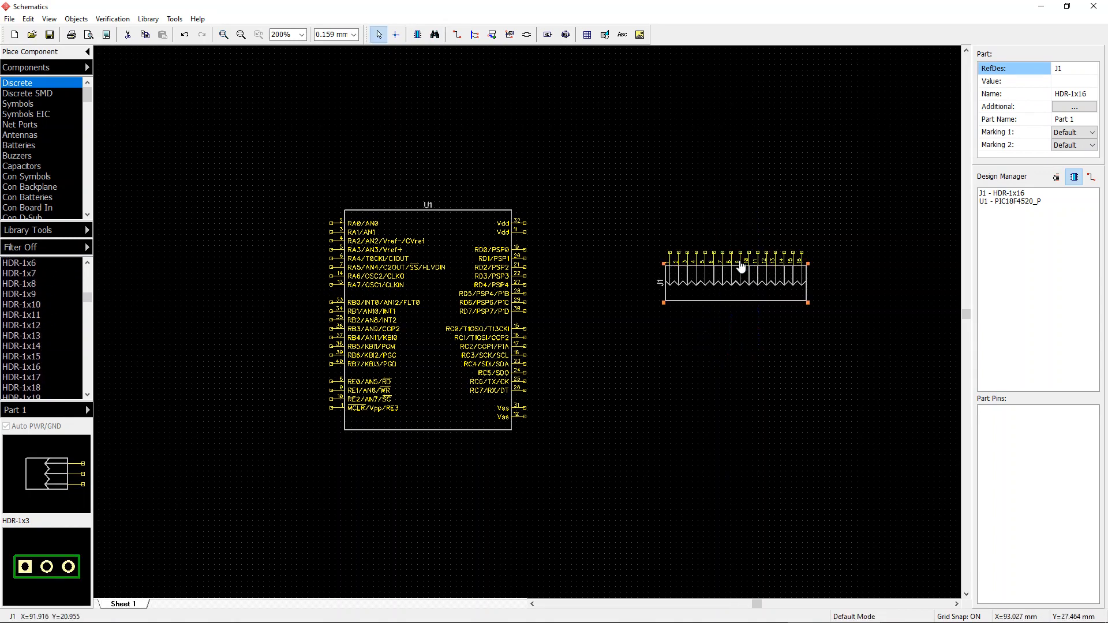
key("r")
left_click(730, 277)
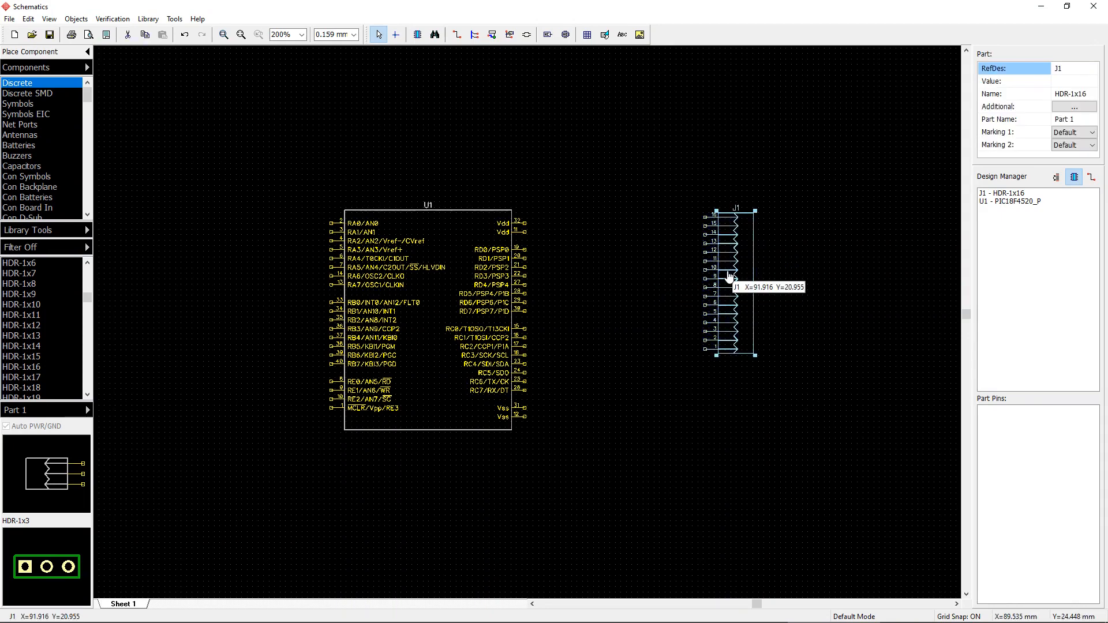
key("r")
key("r")
key("r")
key("r")
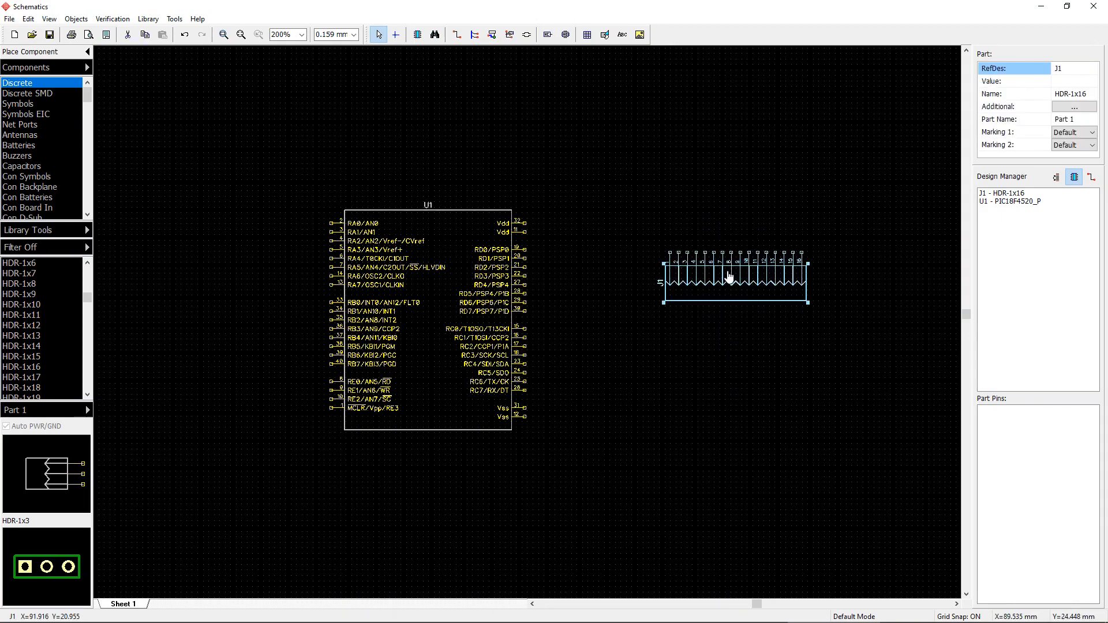
left_click(864, 298)
Step: Rotate header J1 repeatedly with the Rotate command and move it slightly left
right_click(735, 276)
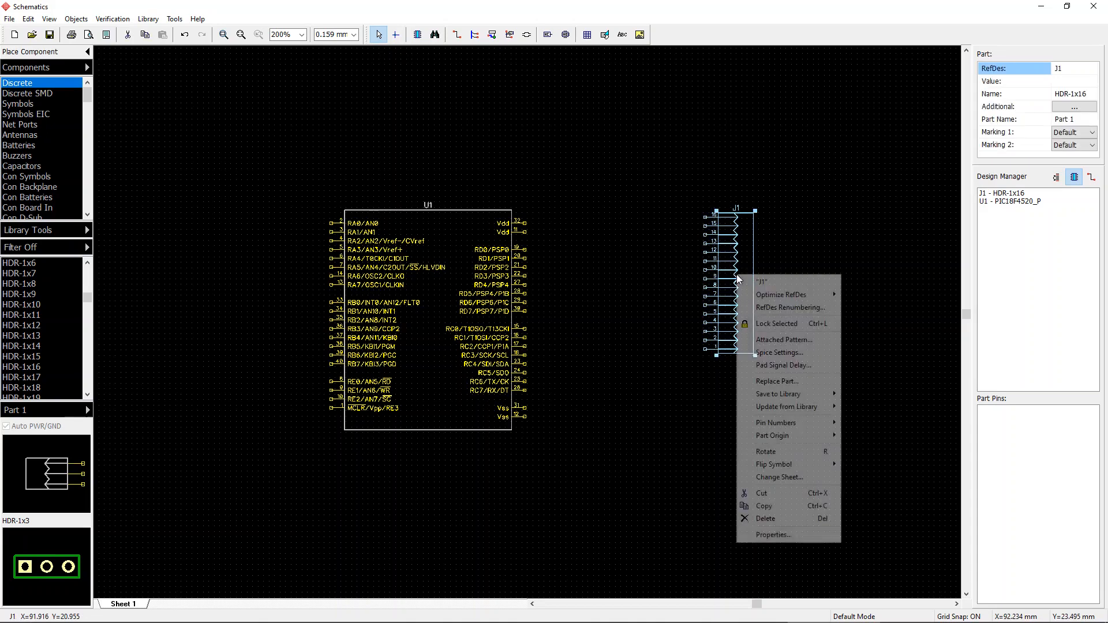
left_click(809, 449)
right_click(742, 277)
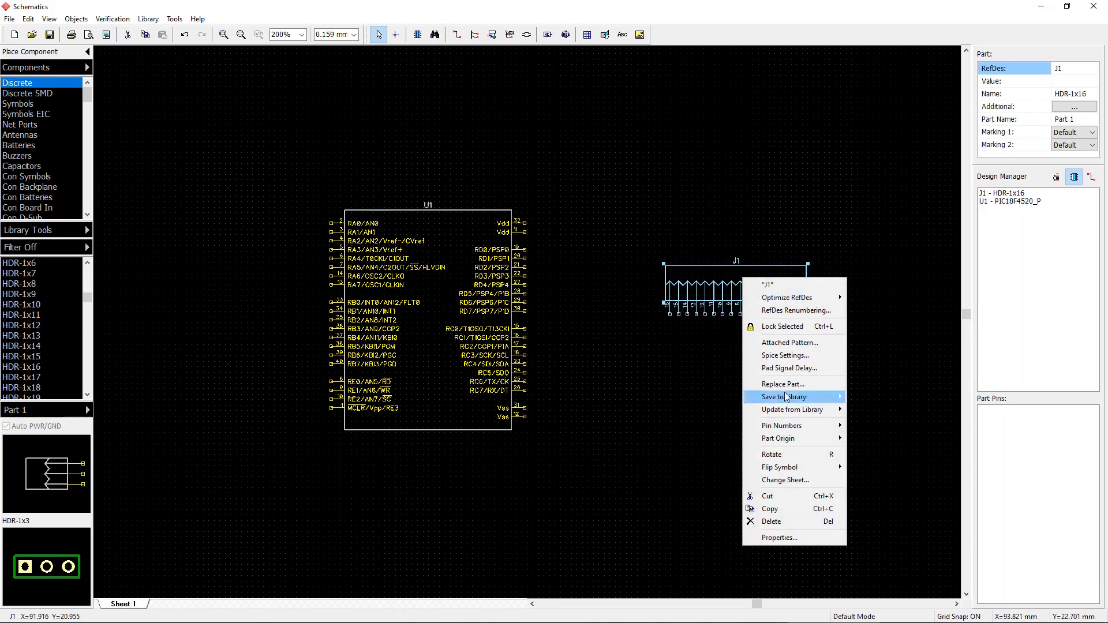
left_click(808, 455)
right_click(741, 296)
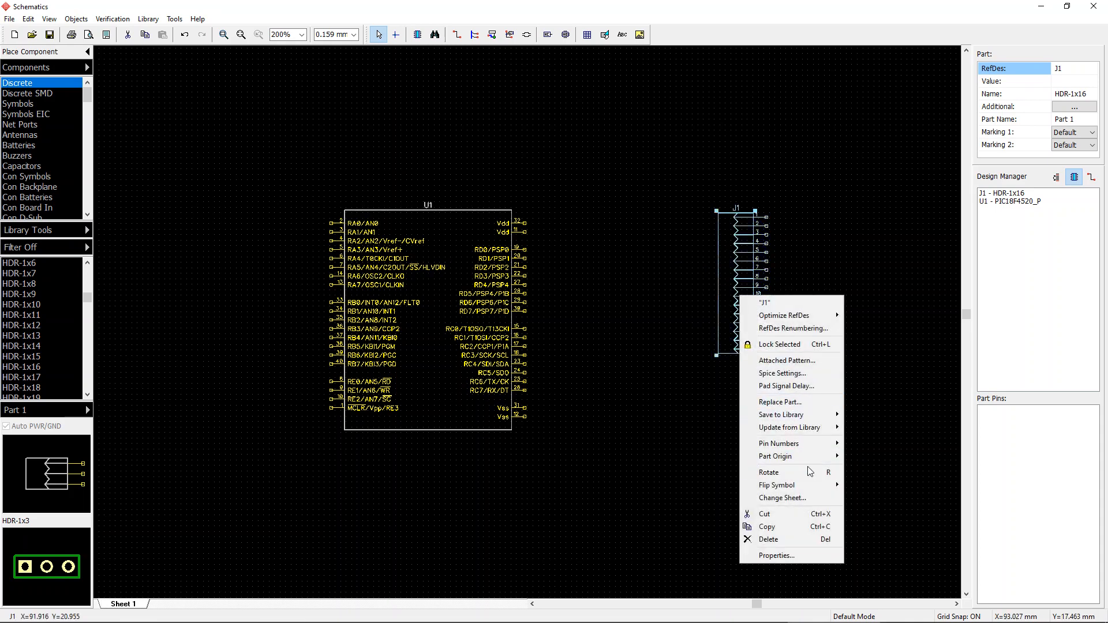
left_click(807, 473)
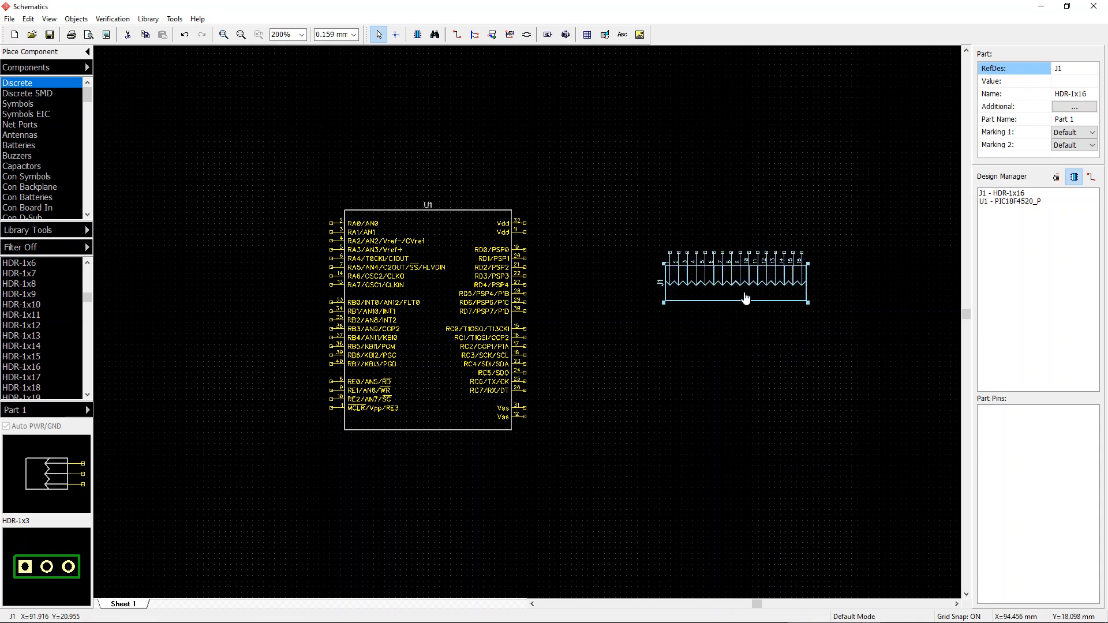
right_click(745, 298)
left_click(802, 472)
left_click_drag(723, 301, 682, 262)
left_click(873, 337)
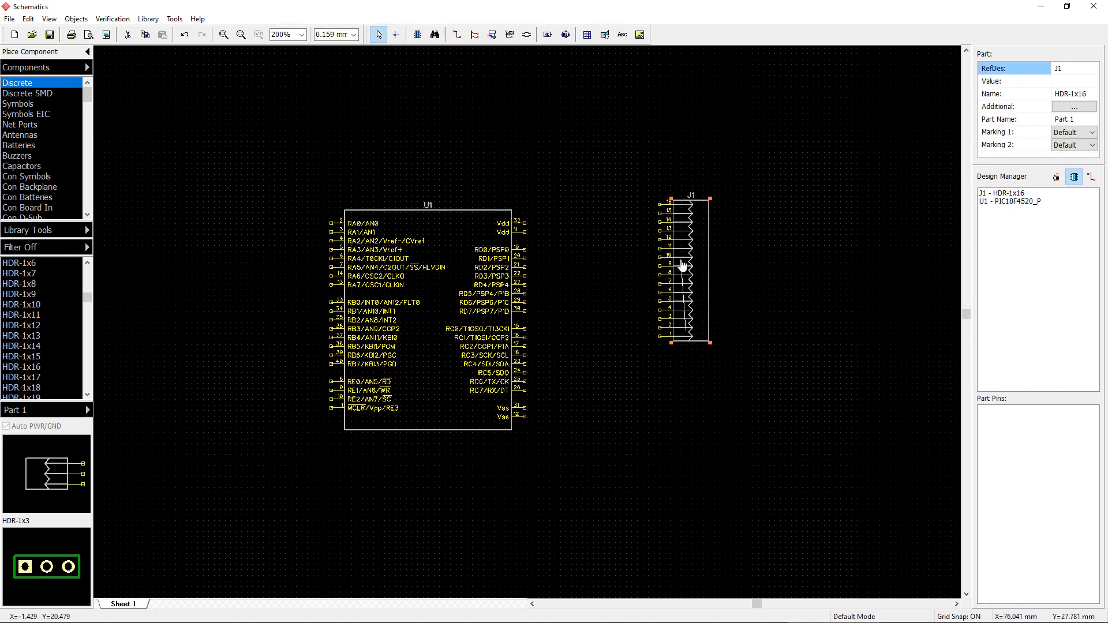
left_click(808, 397)
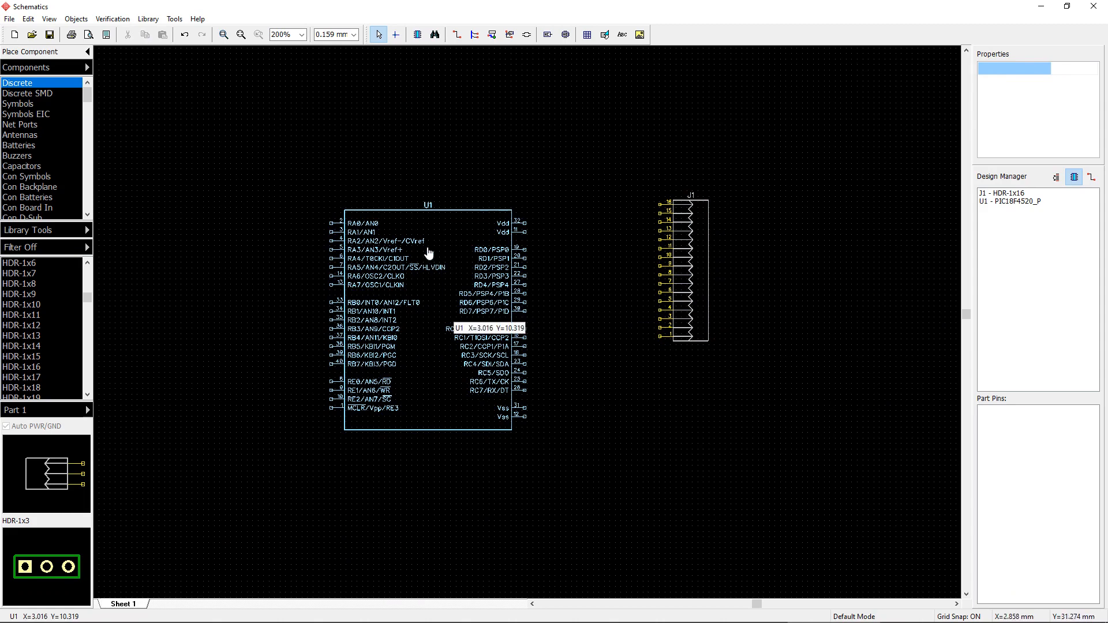
Step: Move header J1 to the left side of the microcontroller and rotate it so its pins face the chip
left_click_drag(697, 287, 142, 344)
middle_click_drag(585, 452, 851, 429)
key("space")
key("space")
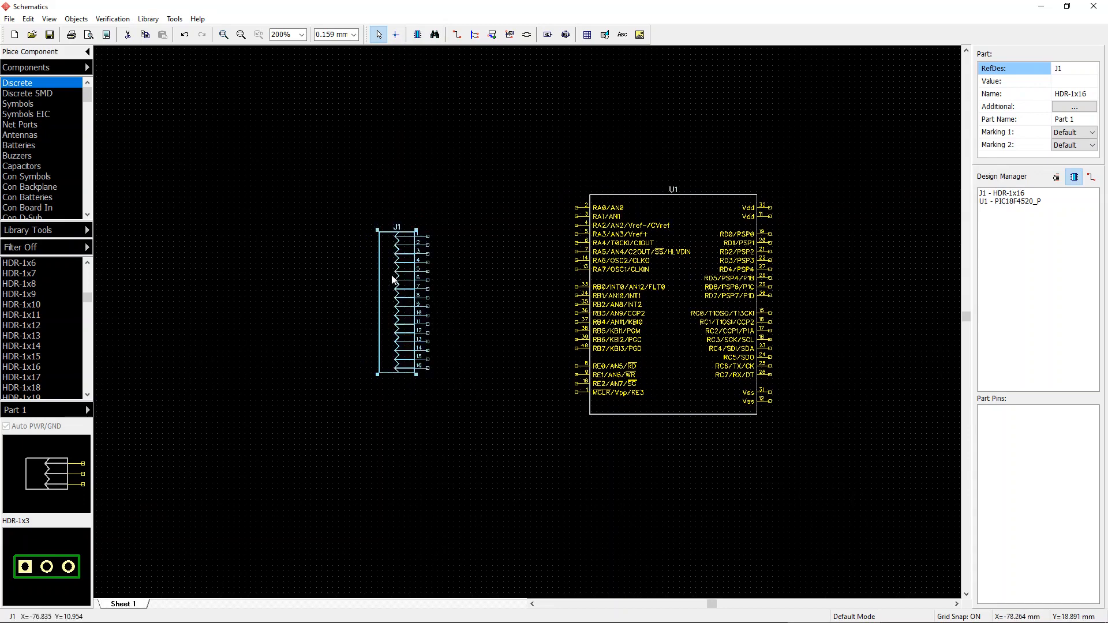
Step: Adjust header J1's position beside the microcontroller's upper pins
left_click_drag(394, 294, 303, 267)
left_click(448, 287)
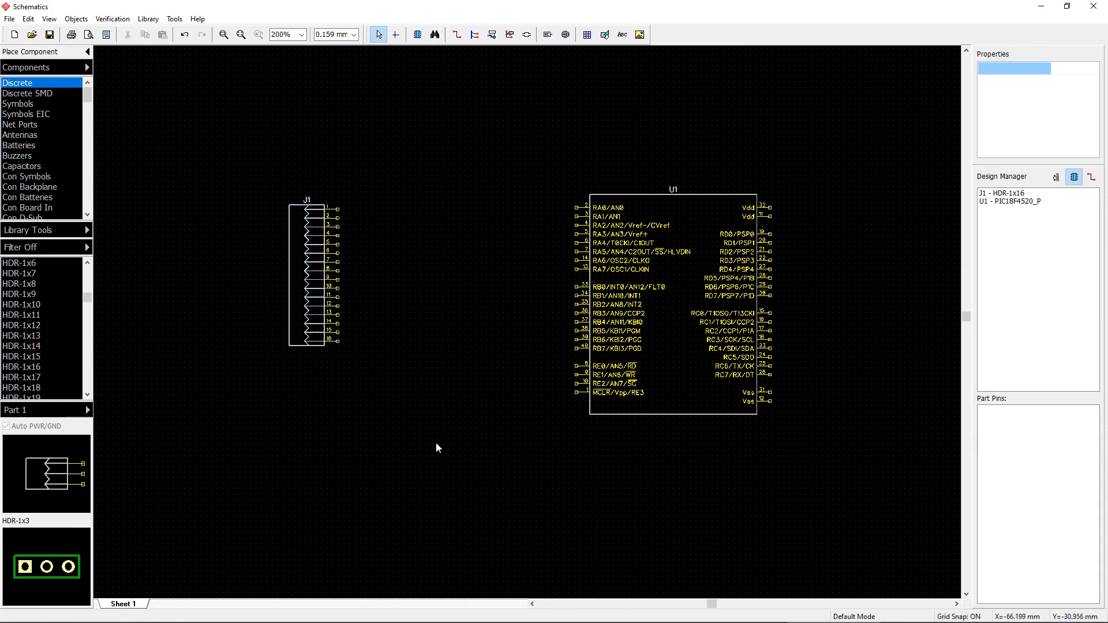
left_click_drag(213, 254, 308, 246)
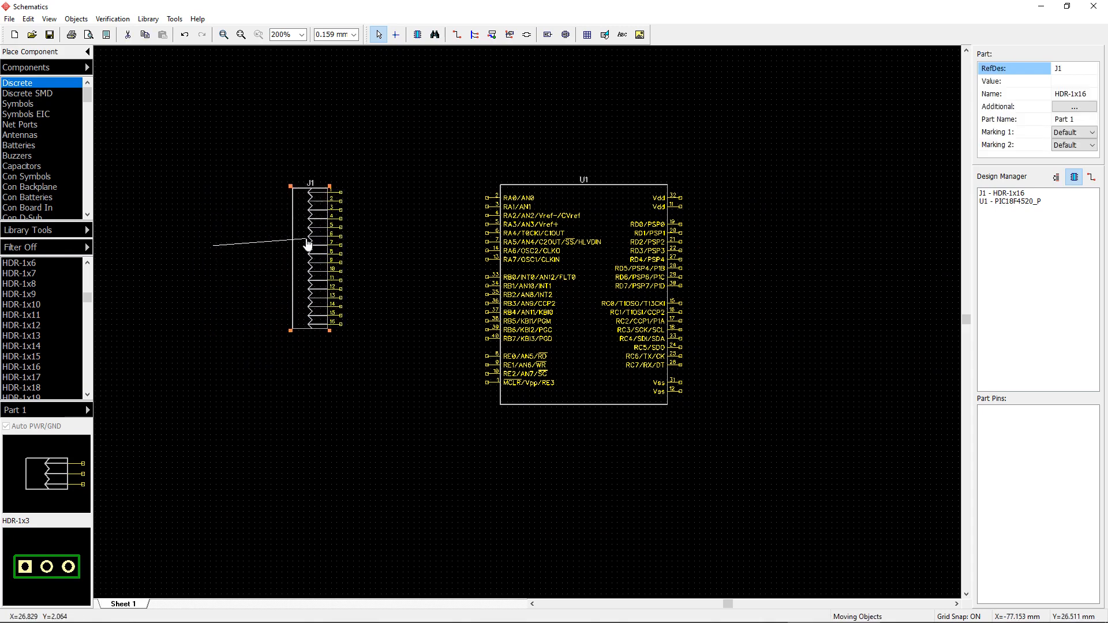
left_click_drag(453, 335, 418, 280)
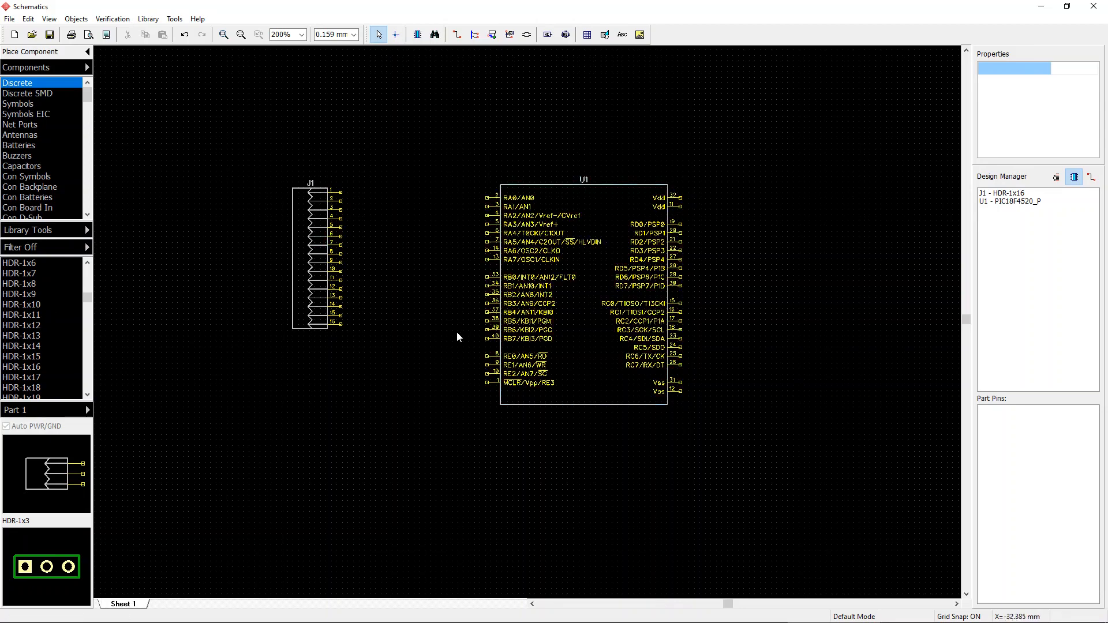
scroll(438, 269, "down", 1)
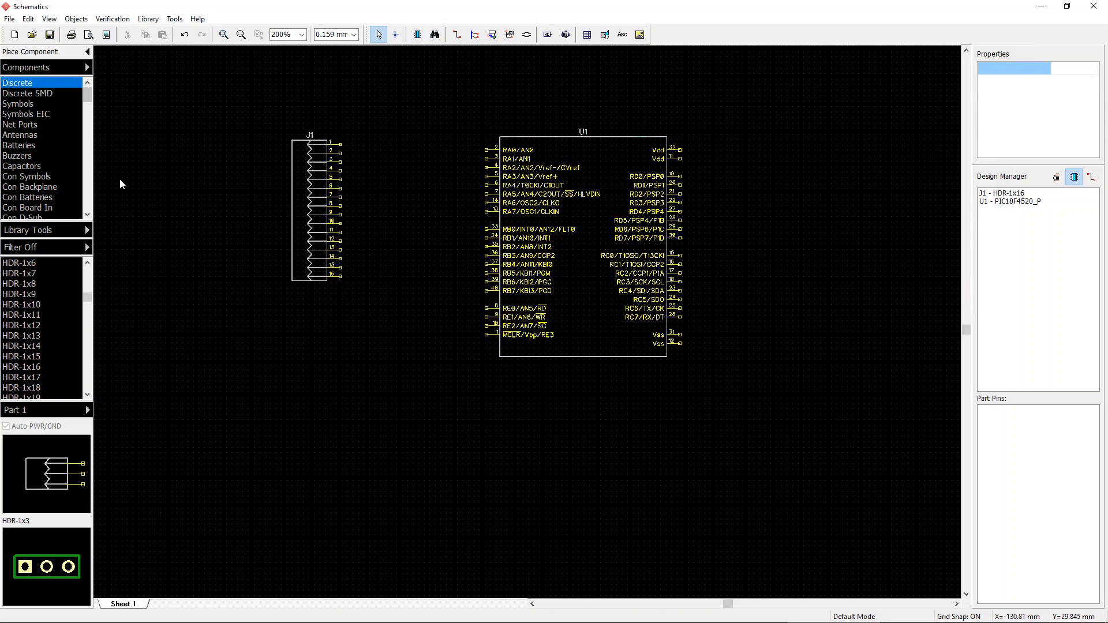
Step: Filter all libraries for components named 7805 and select the 7805 regulator part
left_click(26, 176)
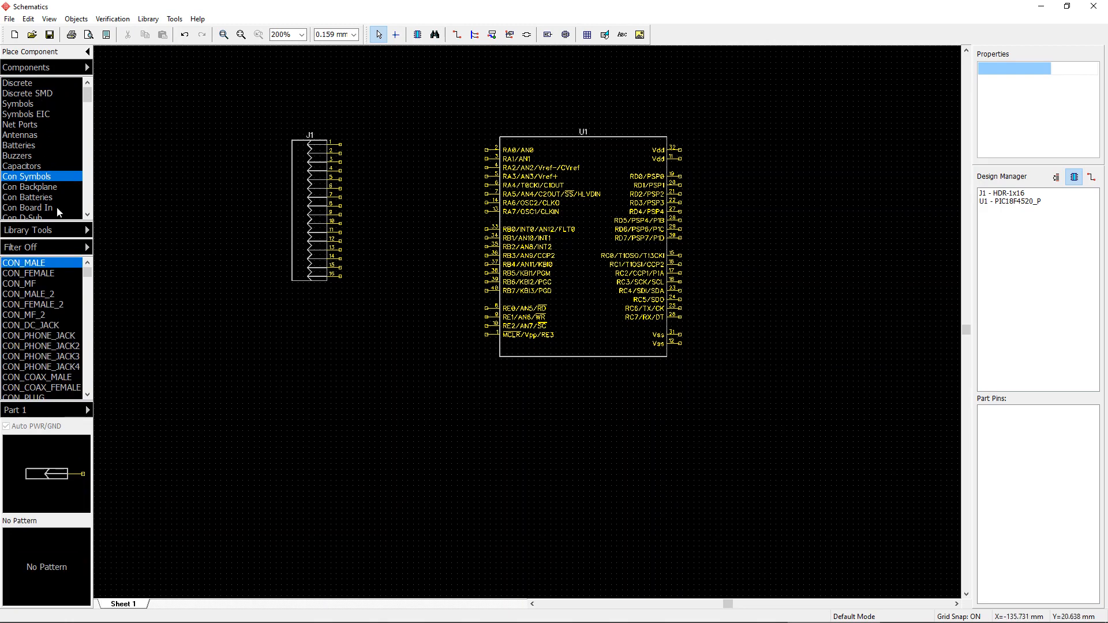
left_click(434, 37)
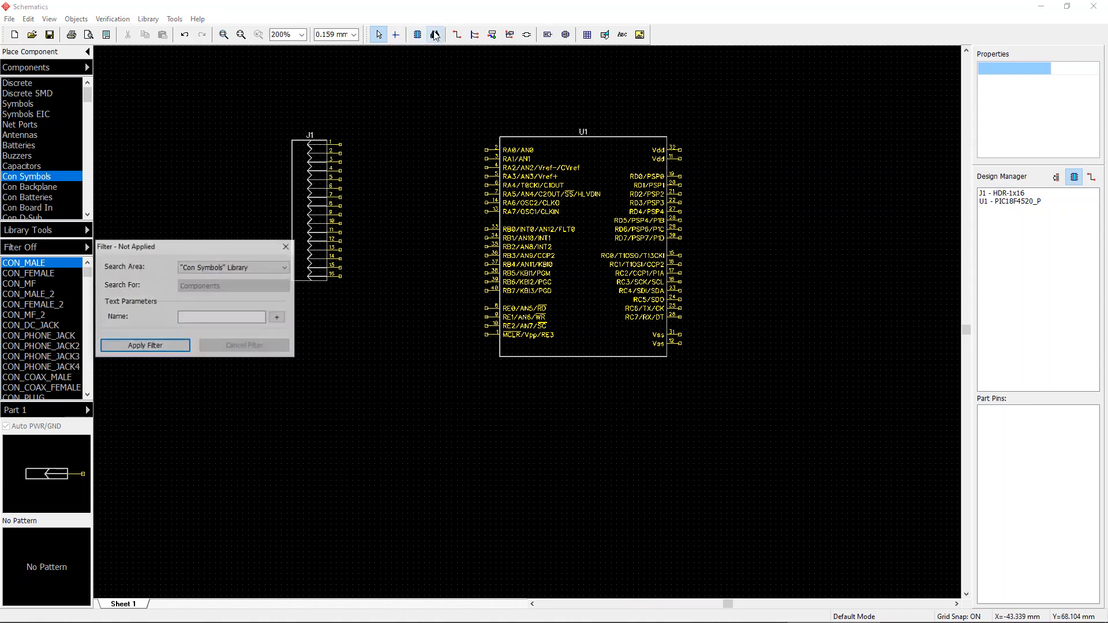
left_click(249, 268)
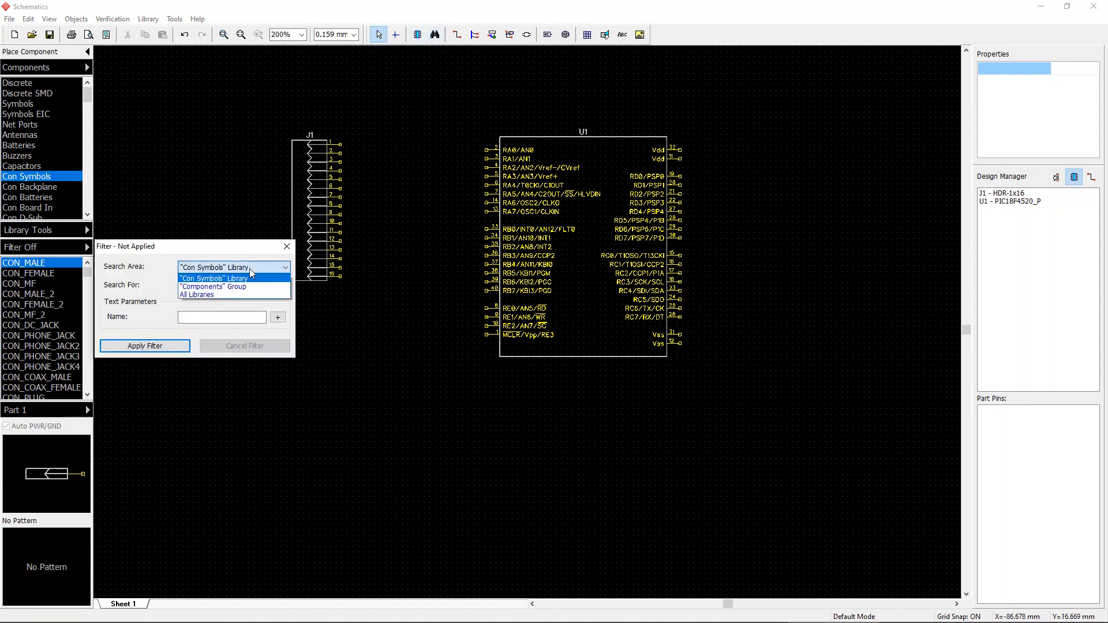
left_click(212, 295)
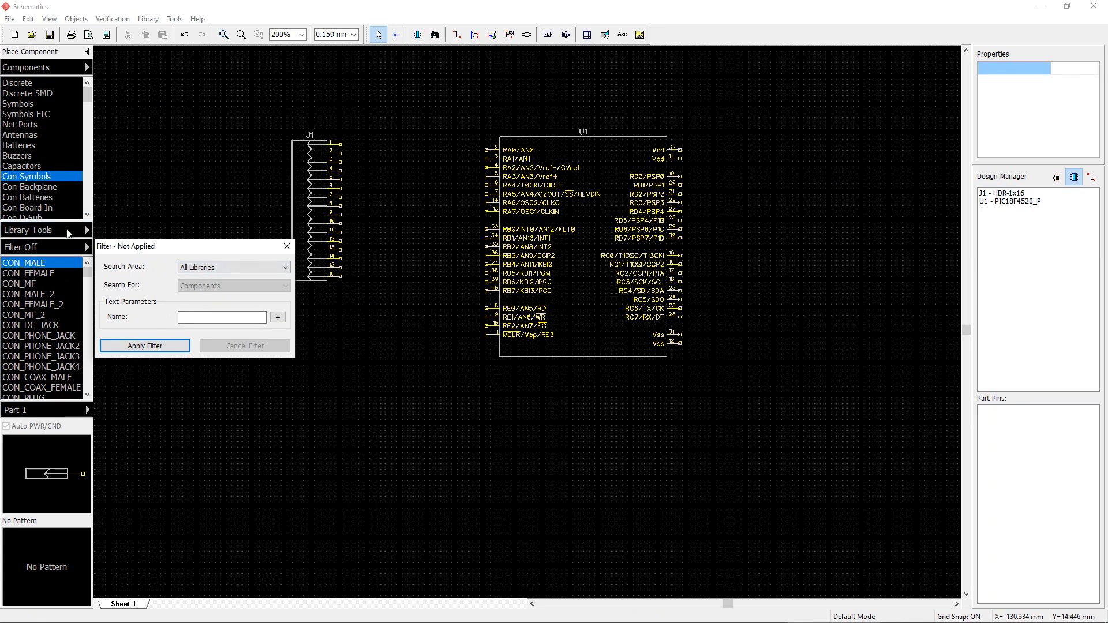
left_click(206, 318)
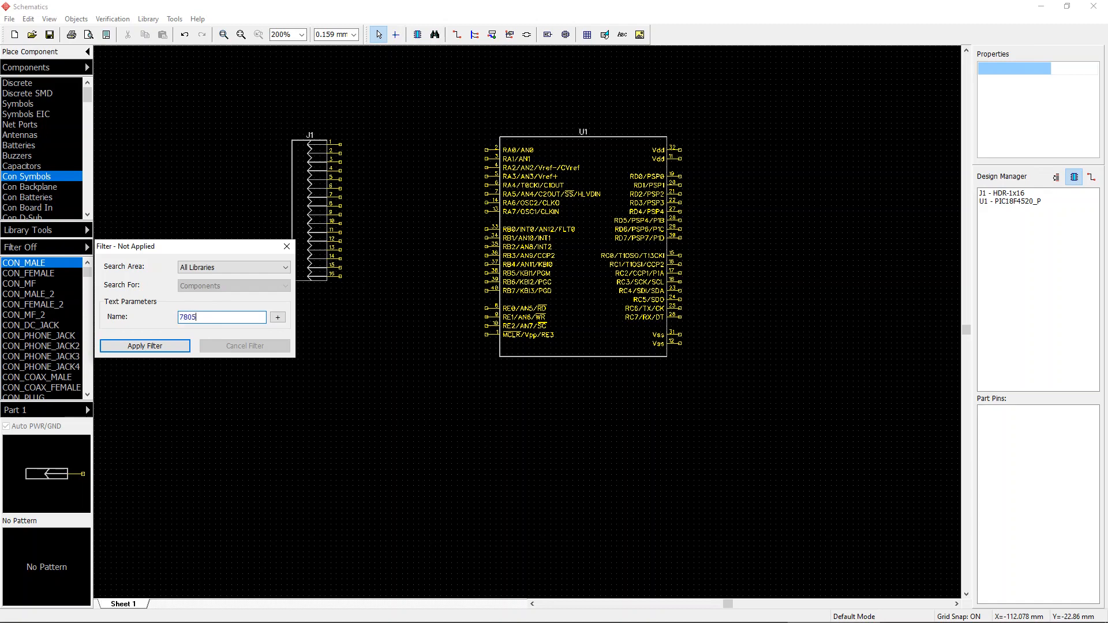
left_click(158, 347)
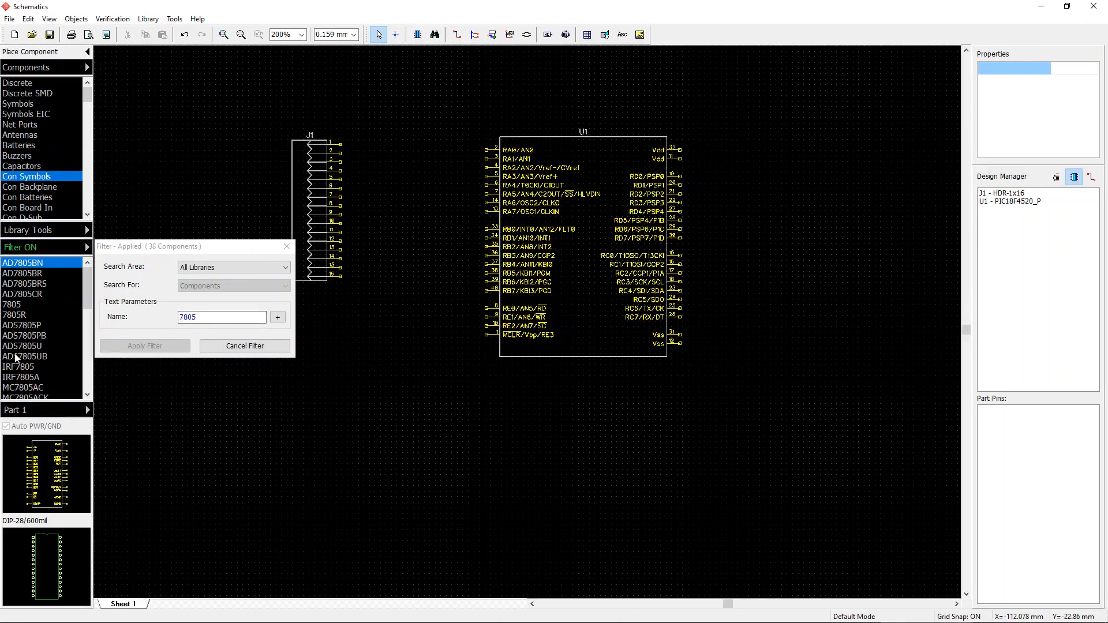
left_click(29, 302)
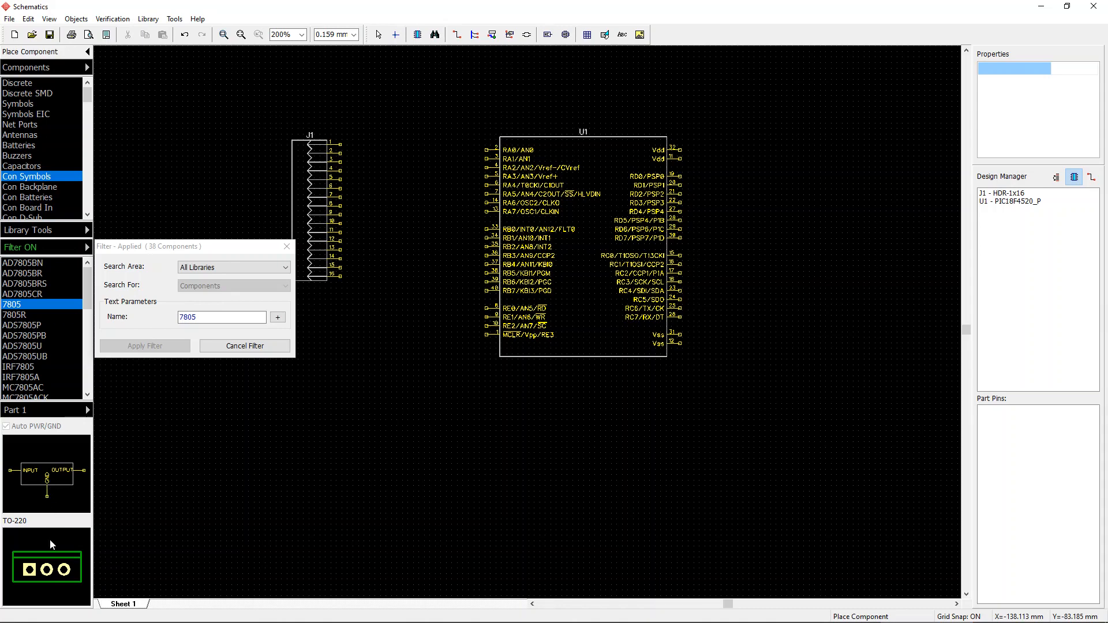
Step: Place the 7805 regulator on the sheet below the microcontroller
left_click(37, 317)
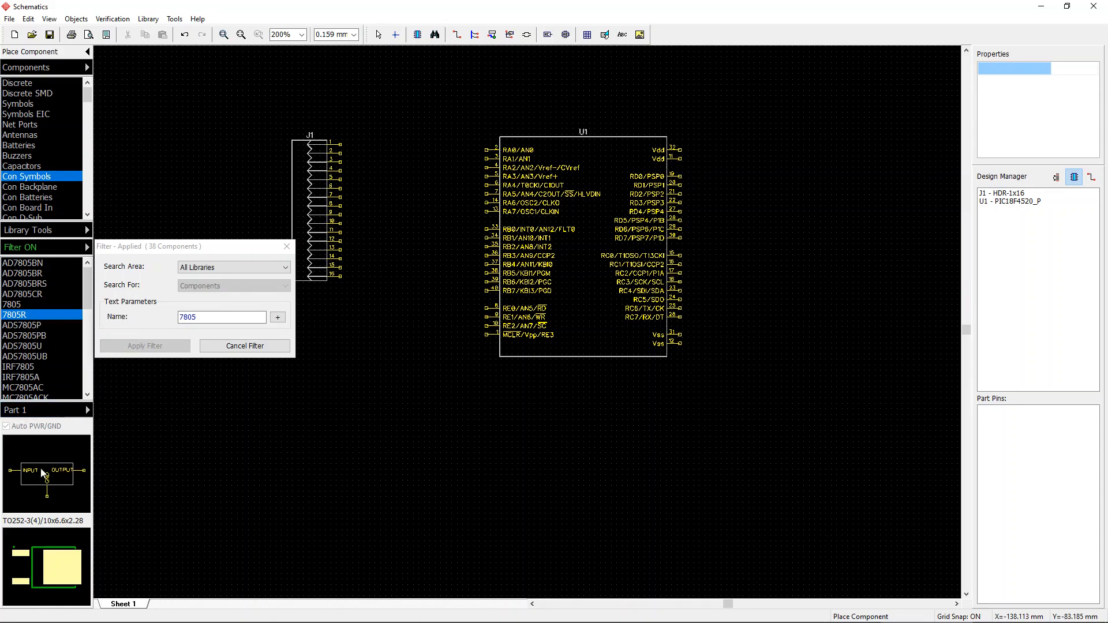
key("Up")
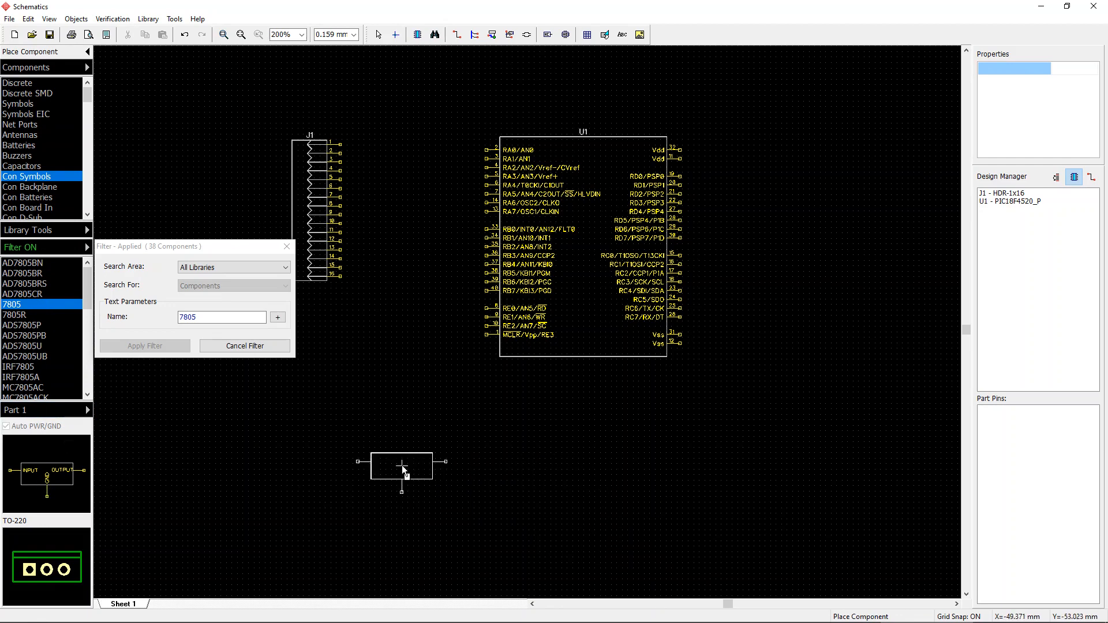
left_click(333, 479)
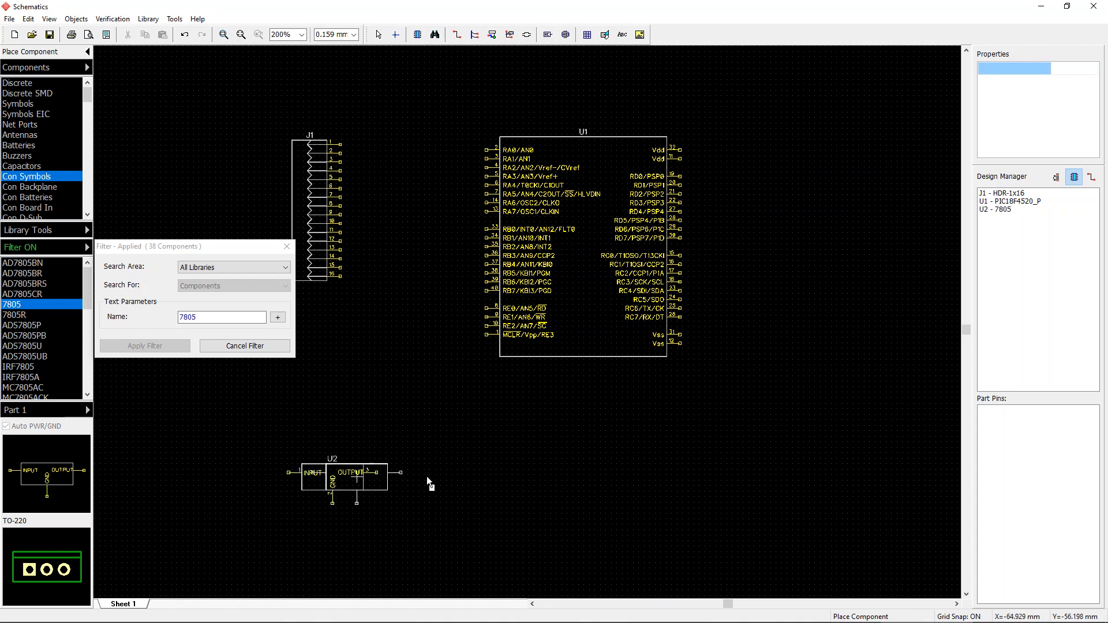
key("Escape")
Step: Filter all libraries for components named crystal
double_click(219, 317)
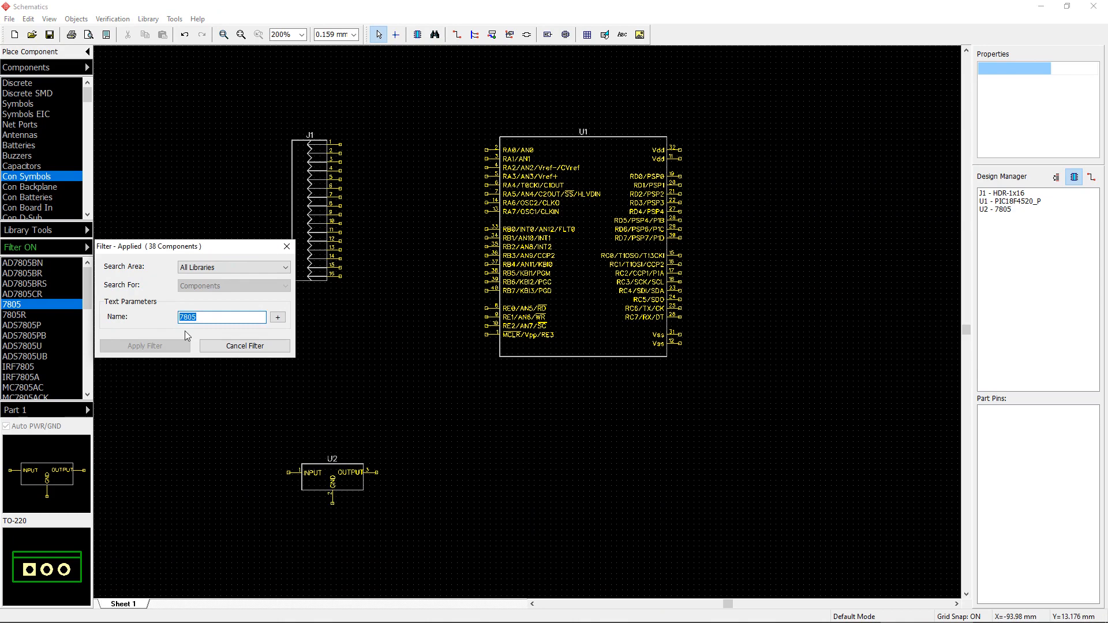
type("crysta")
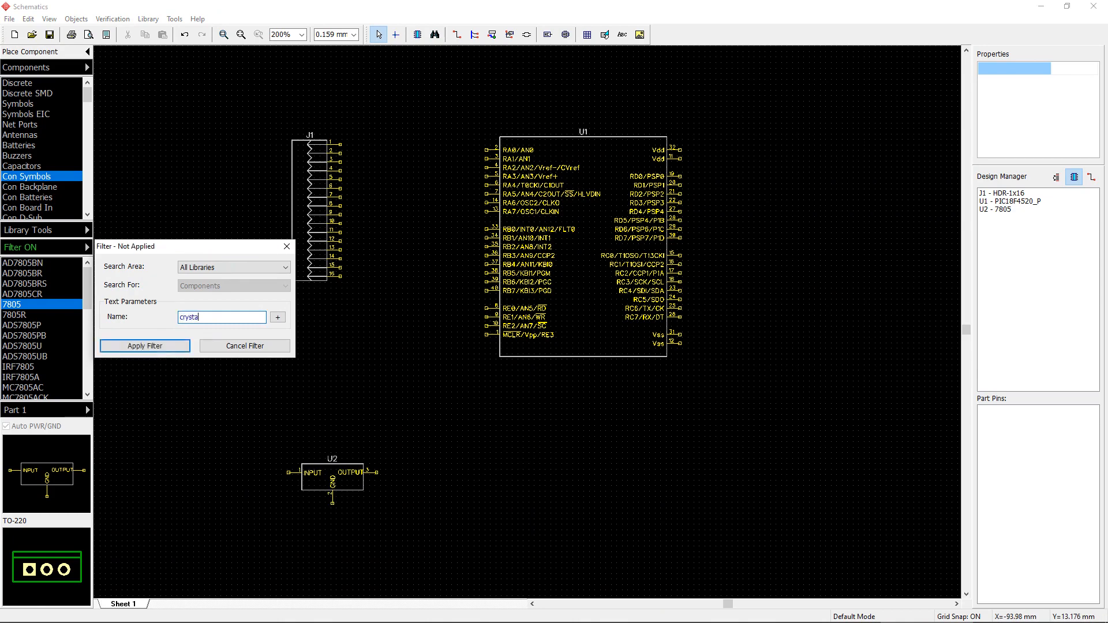
type("l")
left_click(147, 346)
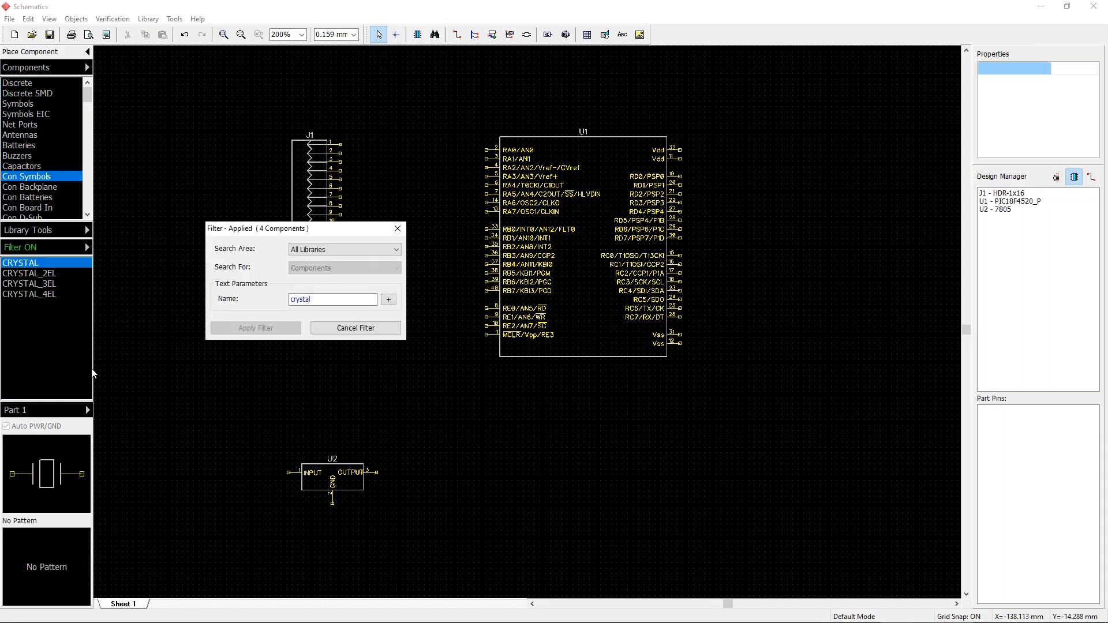
Step: Compare the CRYSTAL symbol variants in the filtered list, then cancel the filter and close it
left_click(49, 276)
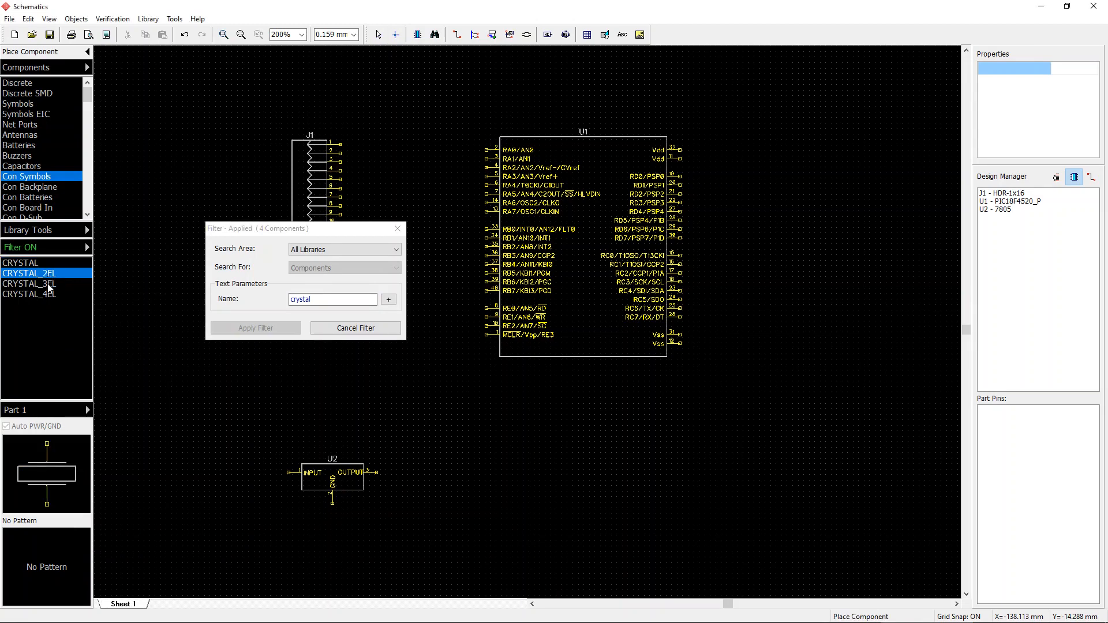
left_click(49, 285)
left_click(49, 297)
left_click(48, 285)
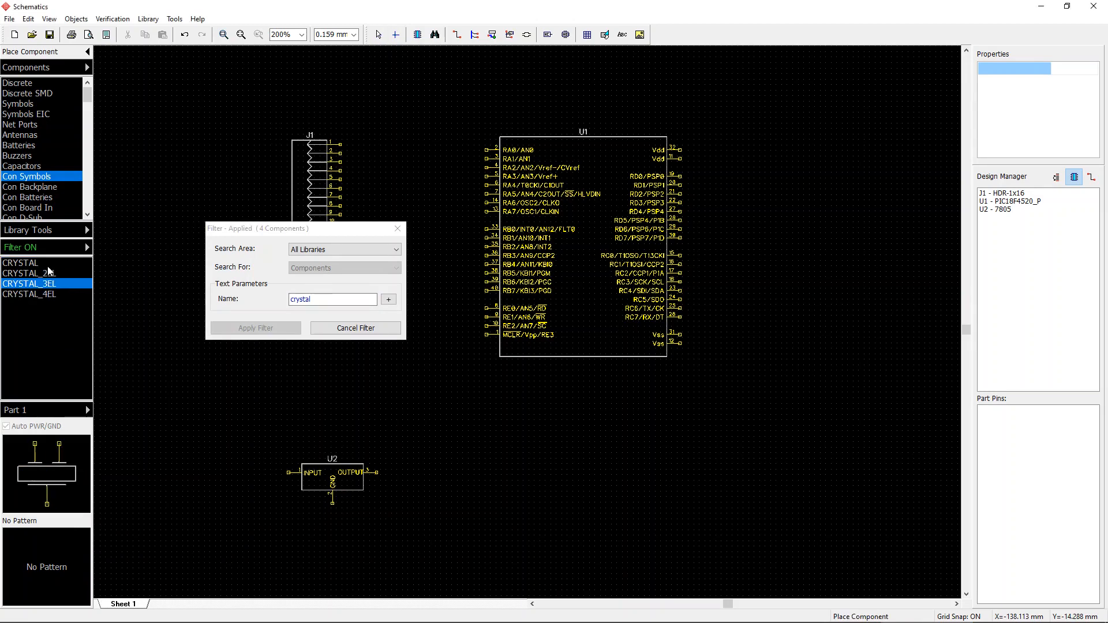
left_click(49, 263)
left_click(49, 274)
left_click(49, 297)
left_click(49, 284)
left_click(49, 275)
left_click(49, 264)
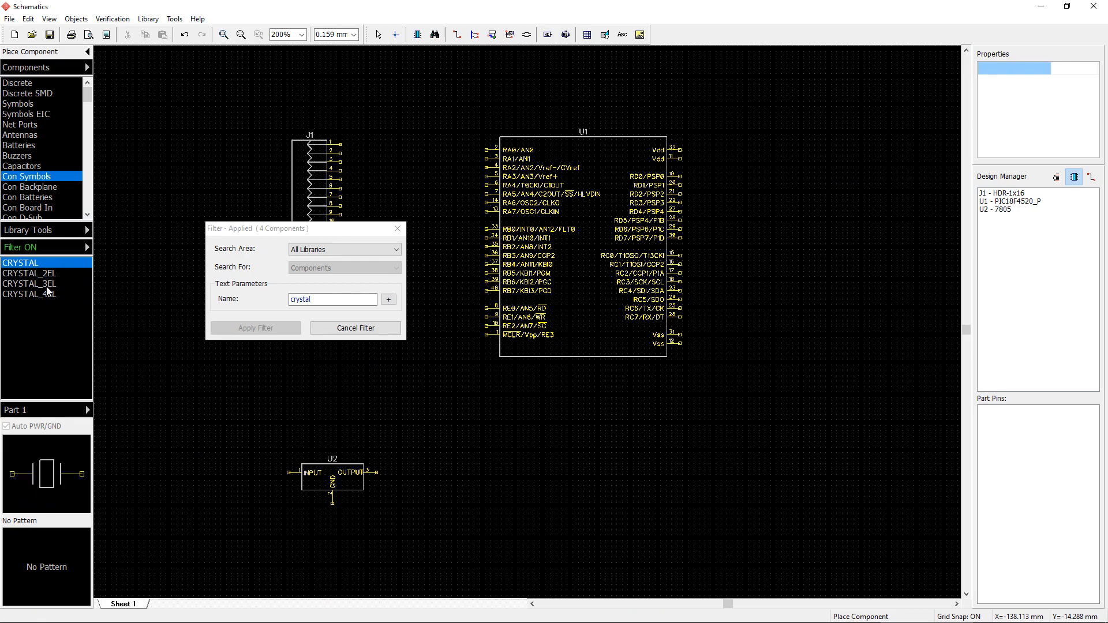
left_click(49, 295)
left_click(50, 275)
left_click(49, 264)
key("Escape")
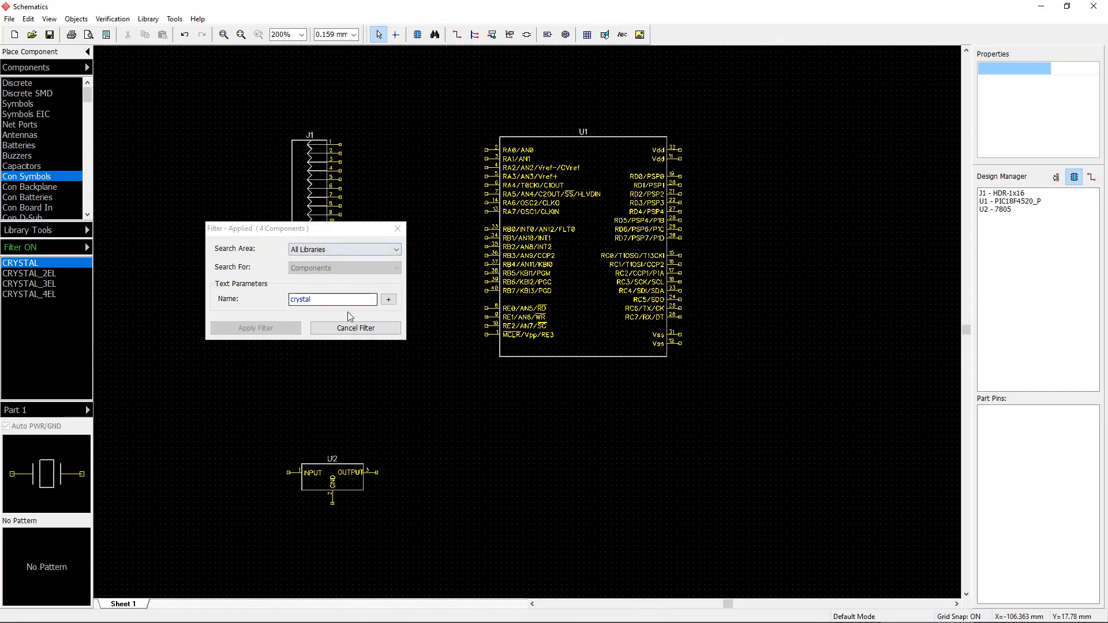
left_click(355, 328)
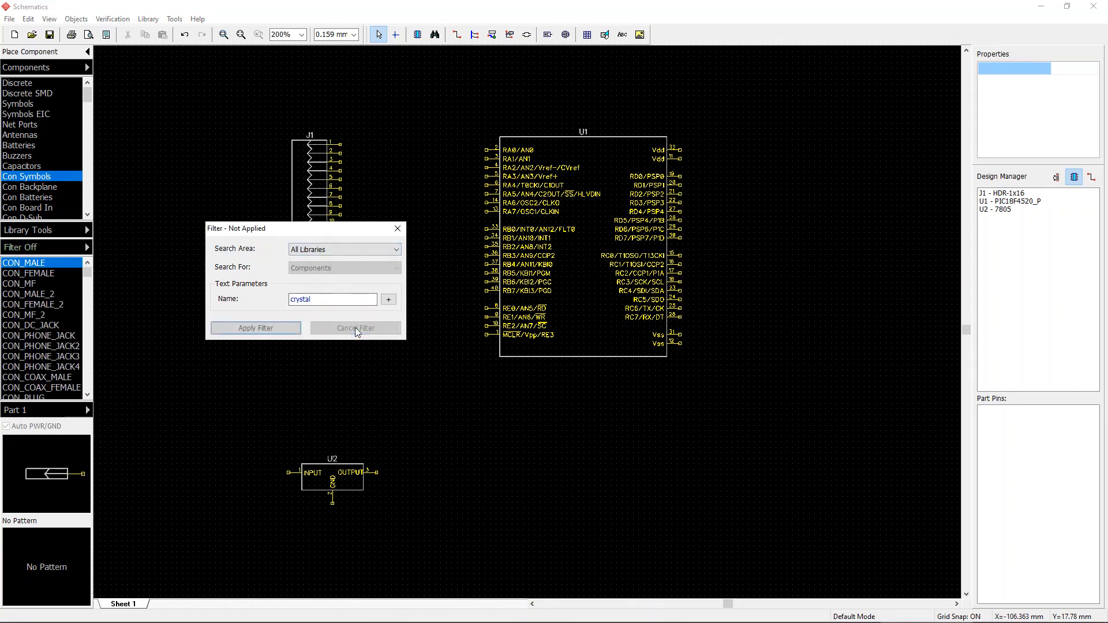
left_click(397, 229)
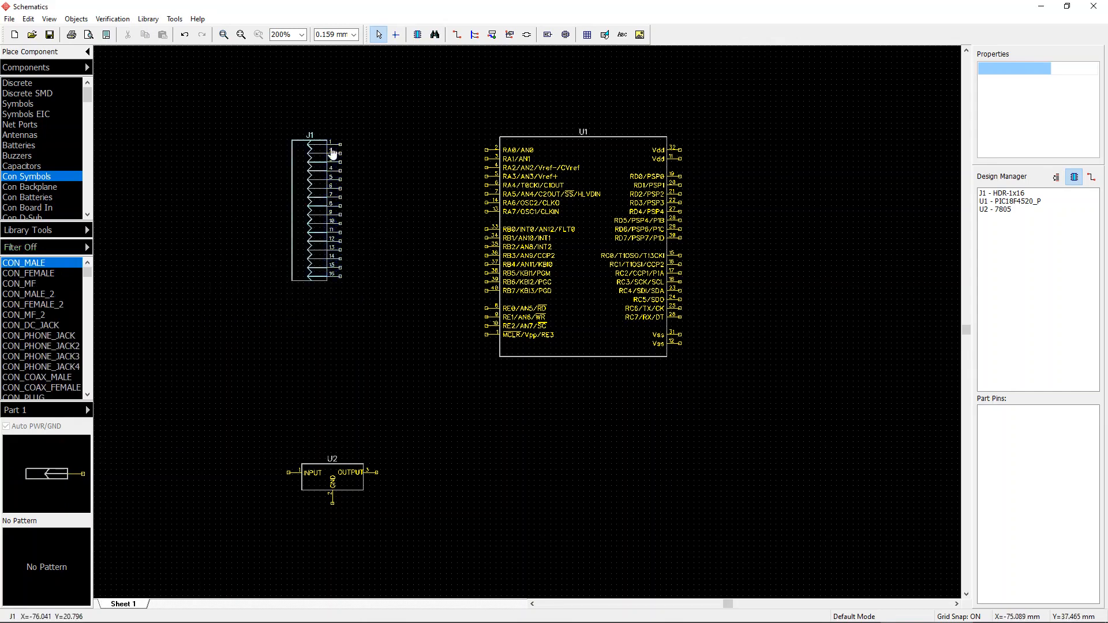
Step: Reposition the 7805 regulator and header J1 slightly around the microcontroller
middle_click_drag(251, 172, 214, 161)
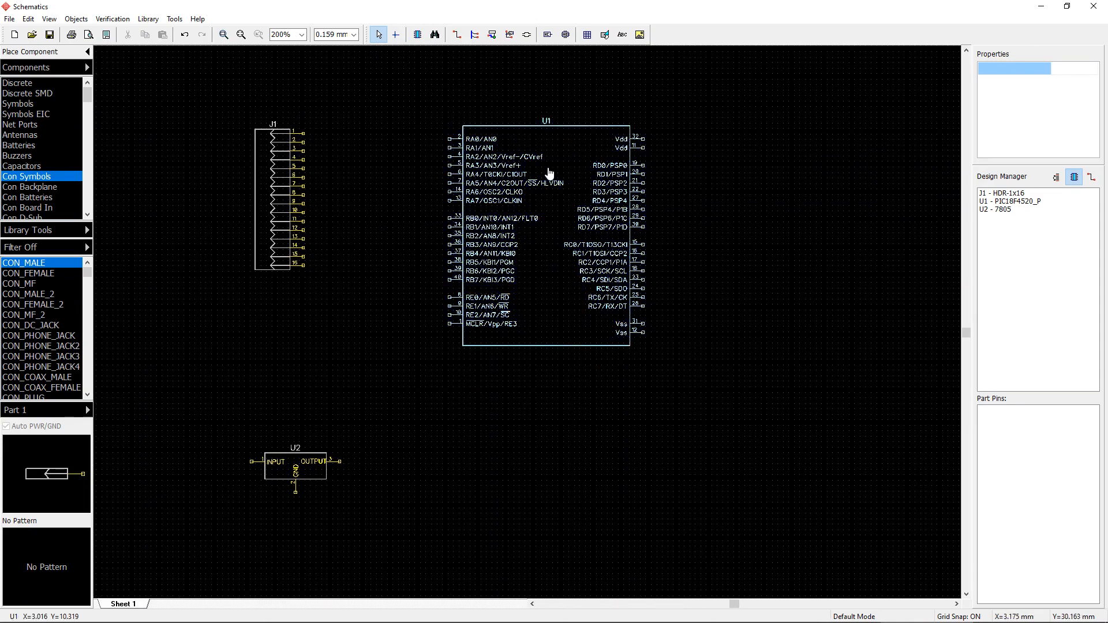
middle_click_drag(740, 225, 726, 246)
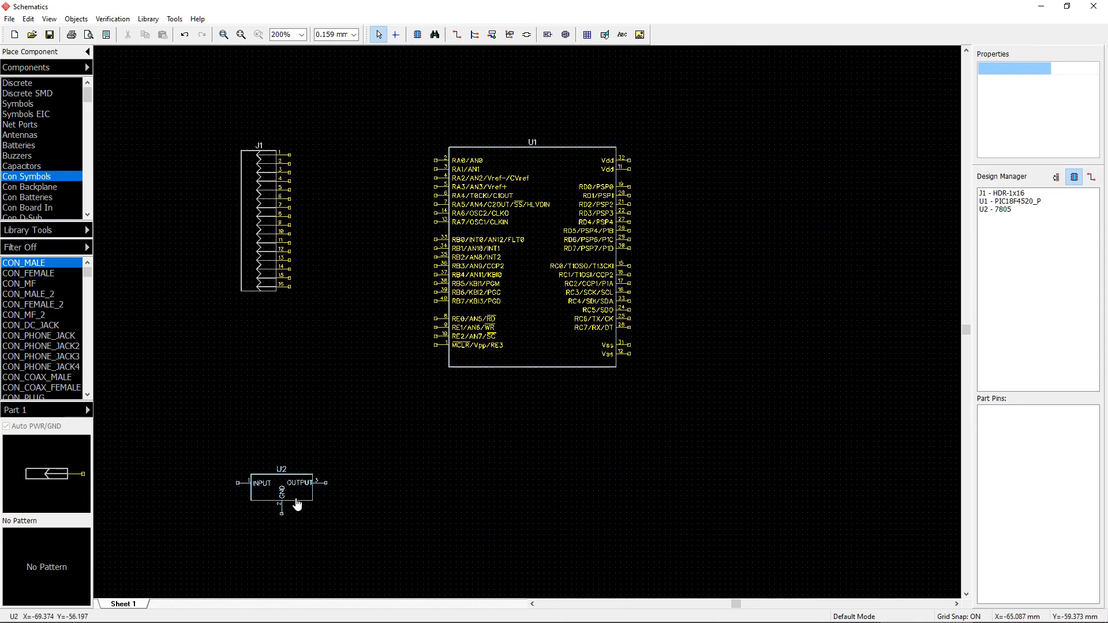
left_click_drag(298, 506, 344, 473)
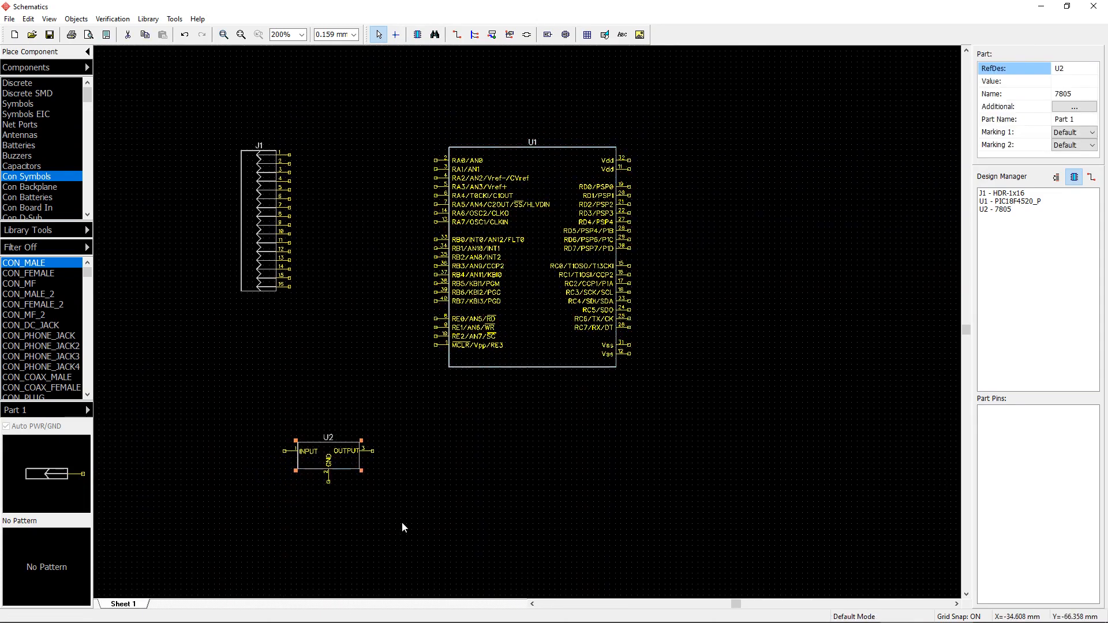
left_click(394, 458)
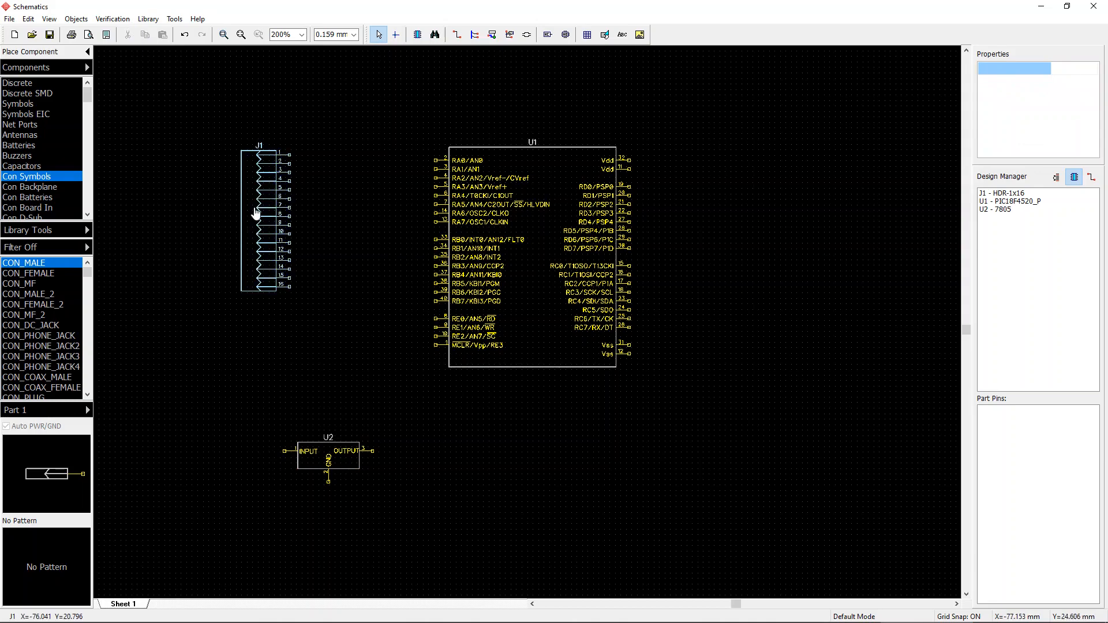
mouse_move(254, 199)
left_mouse_down()
mouse_move(272, 245)
mouse_move(237, 213)
left_mouse_up()
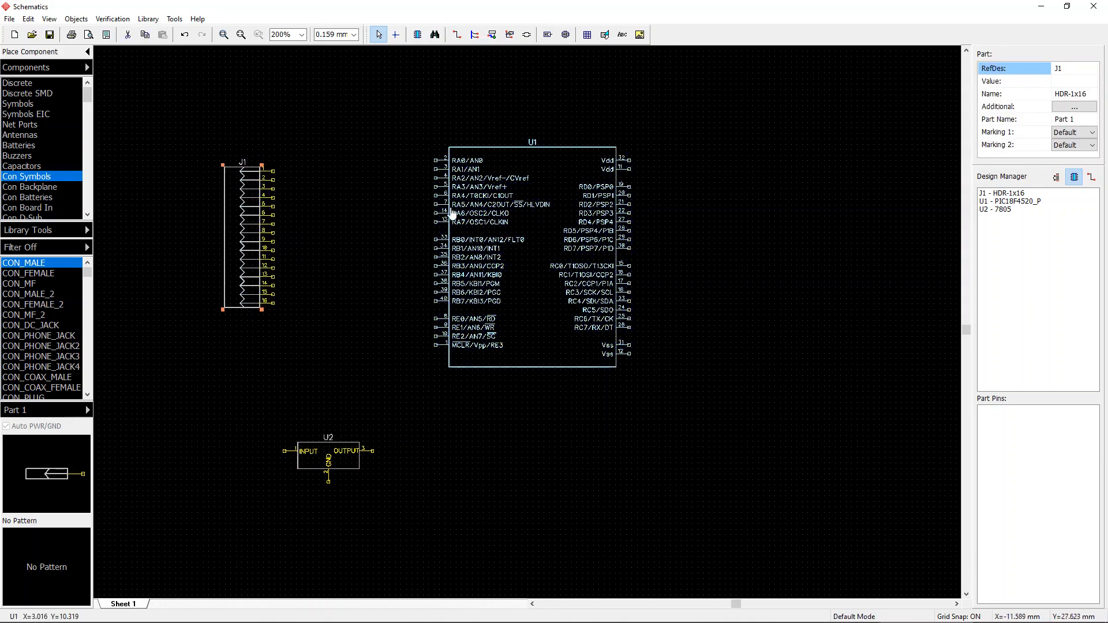
left_click(368, 209)
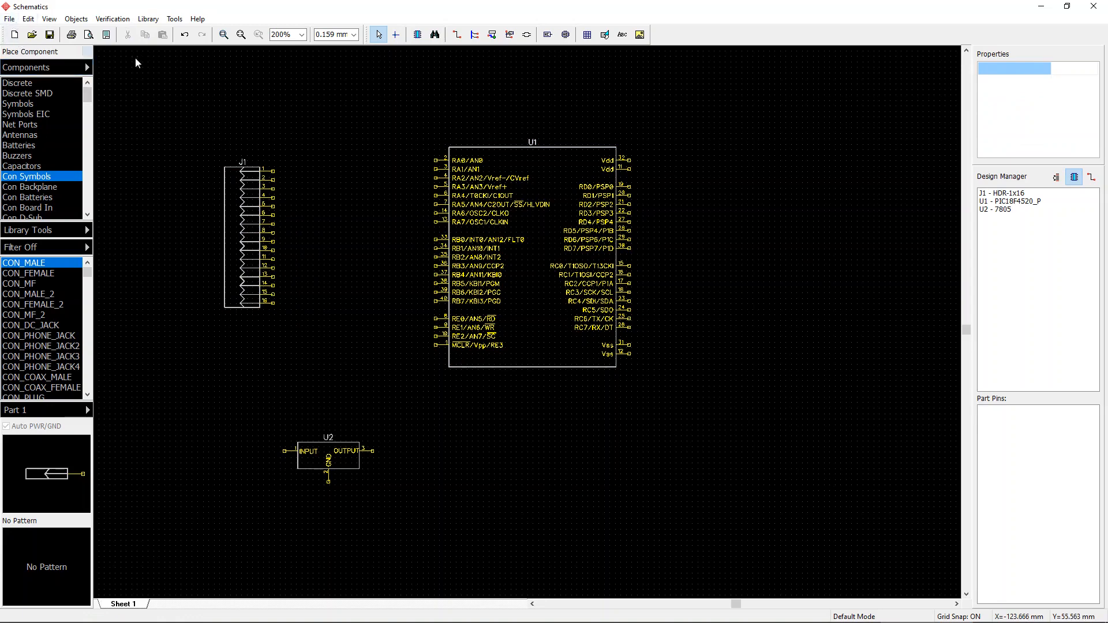
Step: Inspect crystal Y1's component properties and attached pattern in the other hybrid br schematic
left_click(11, 19)
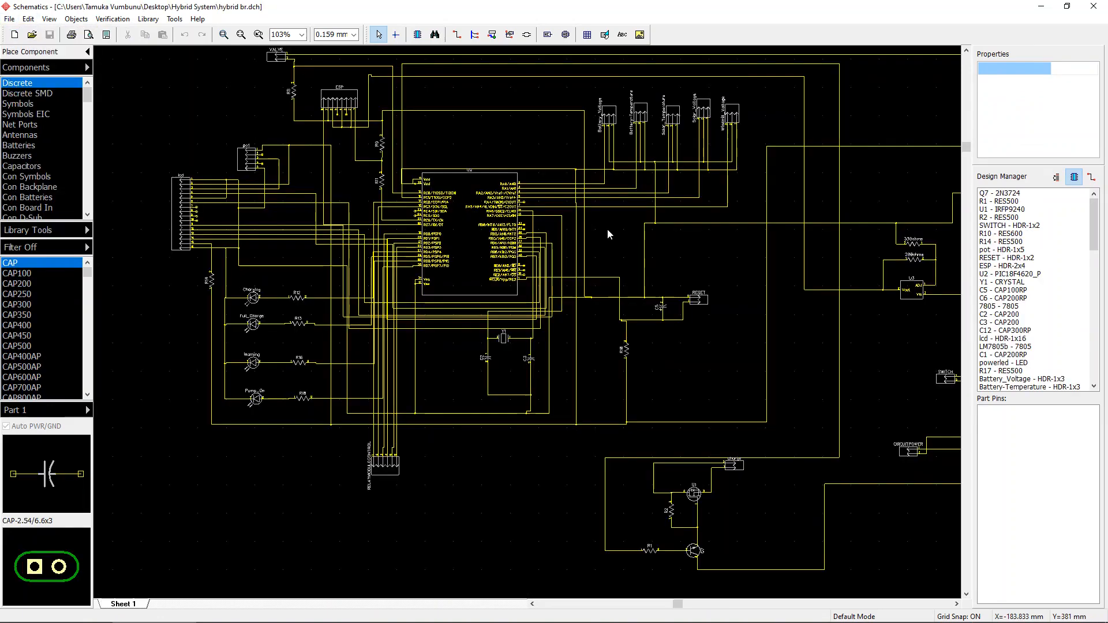
right_click_drag(606, 230, 510, 306)
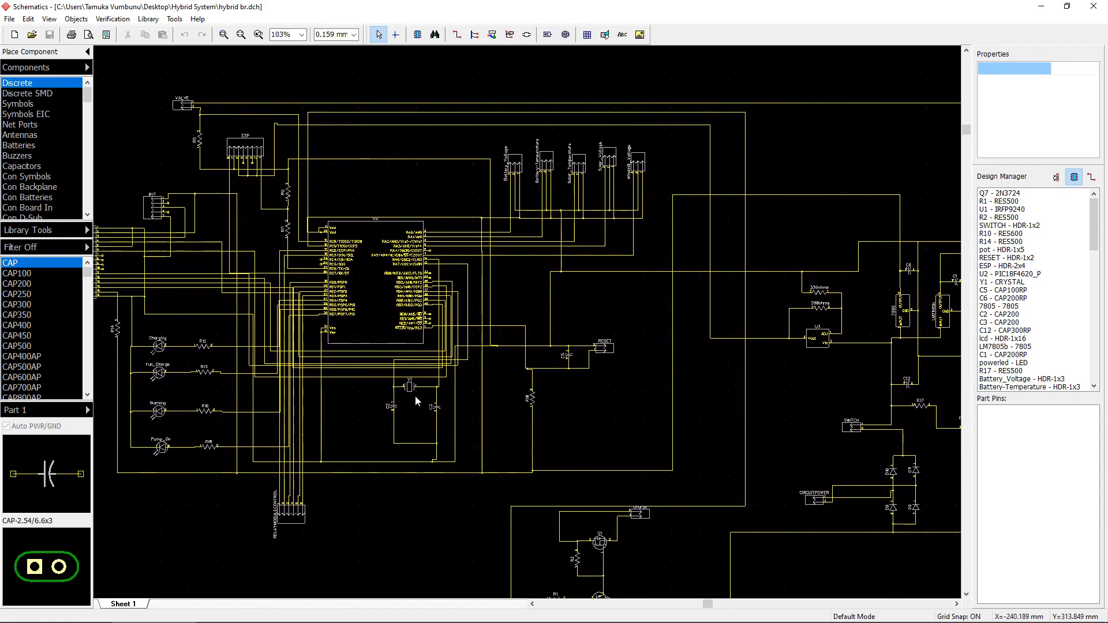
scroll(419, 390, "up", 3)
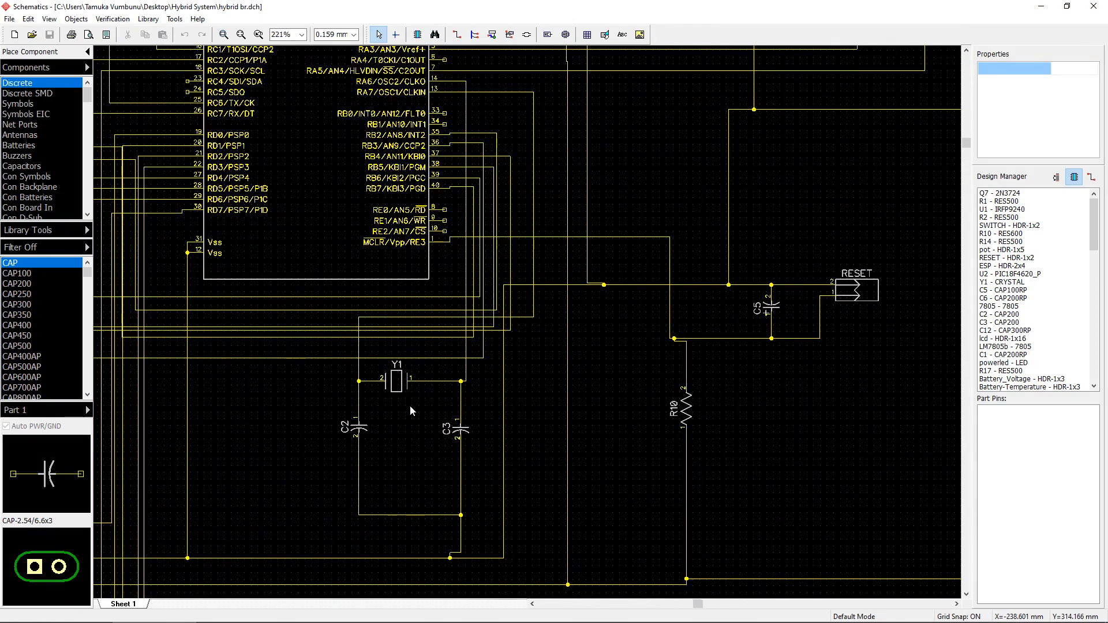
left_click(397, 392)
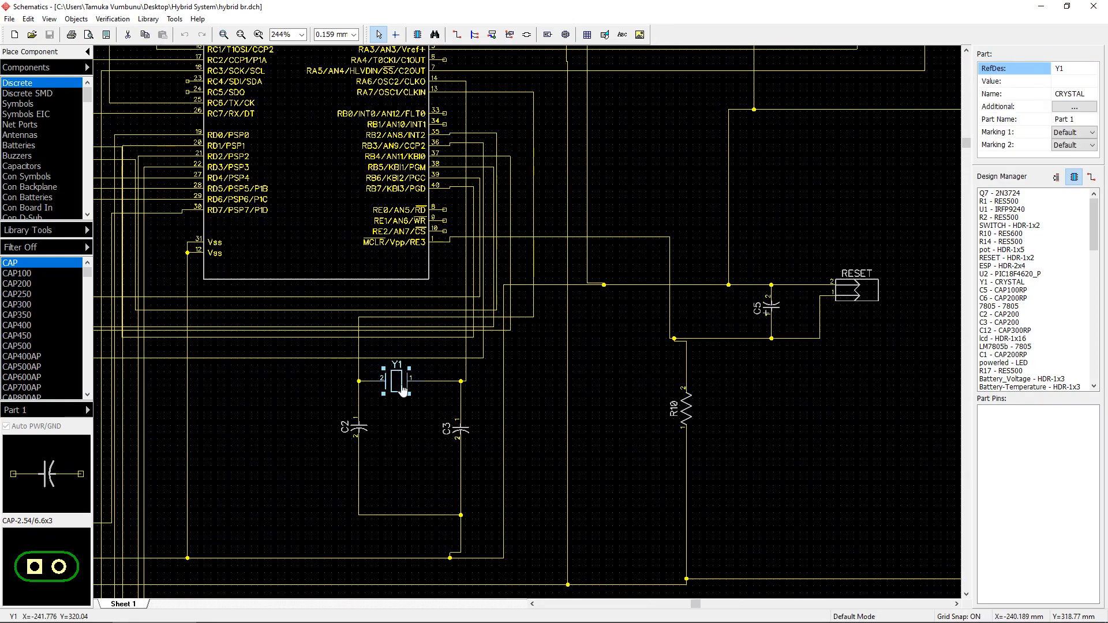
double_click(398, 391)
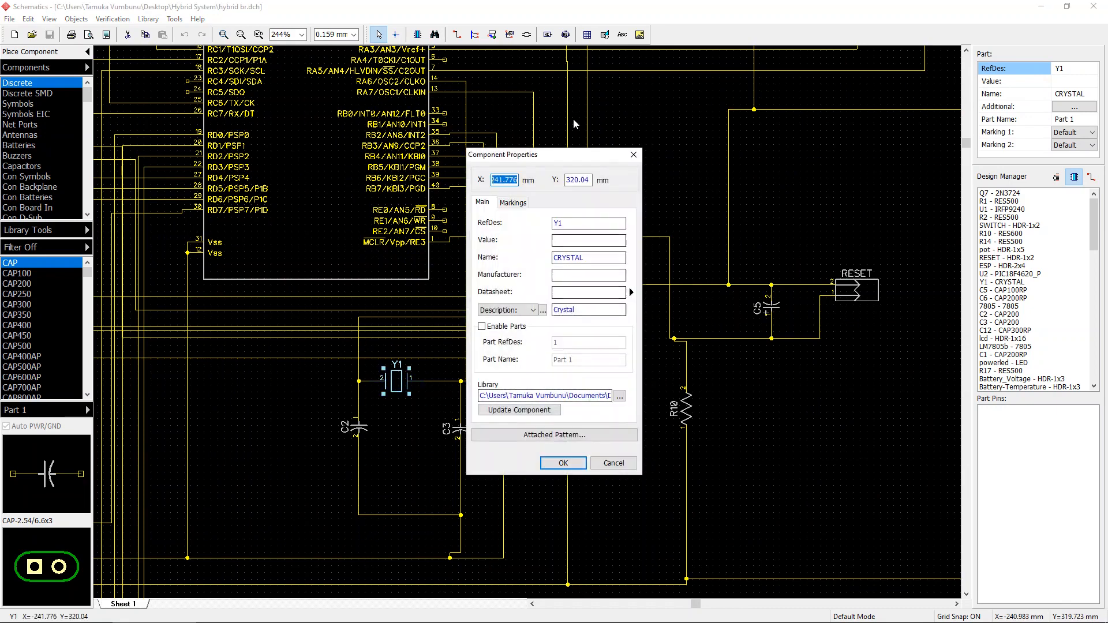
left_click(634, 155)
right_click(398, 385)
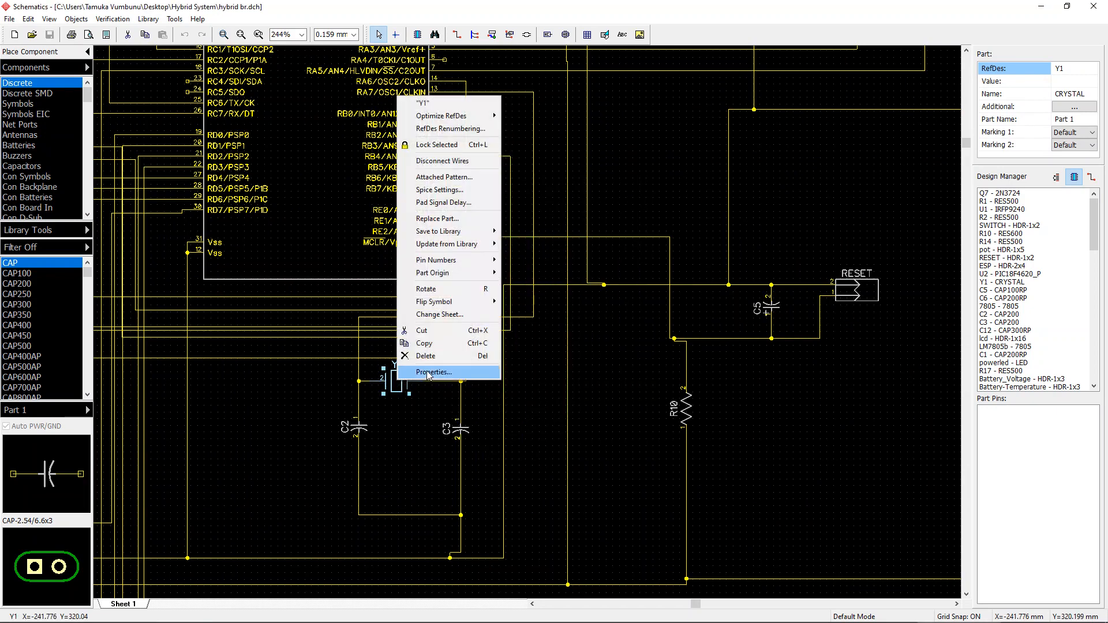
left_click(433, 372)
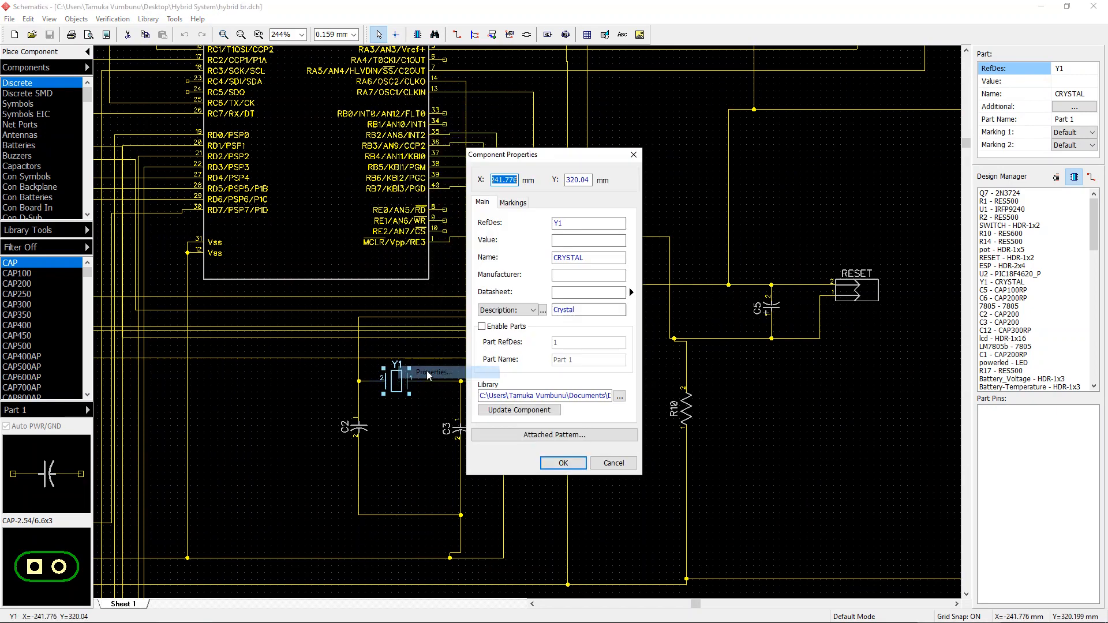
left_click(560, 436)
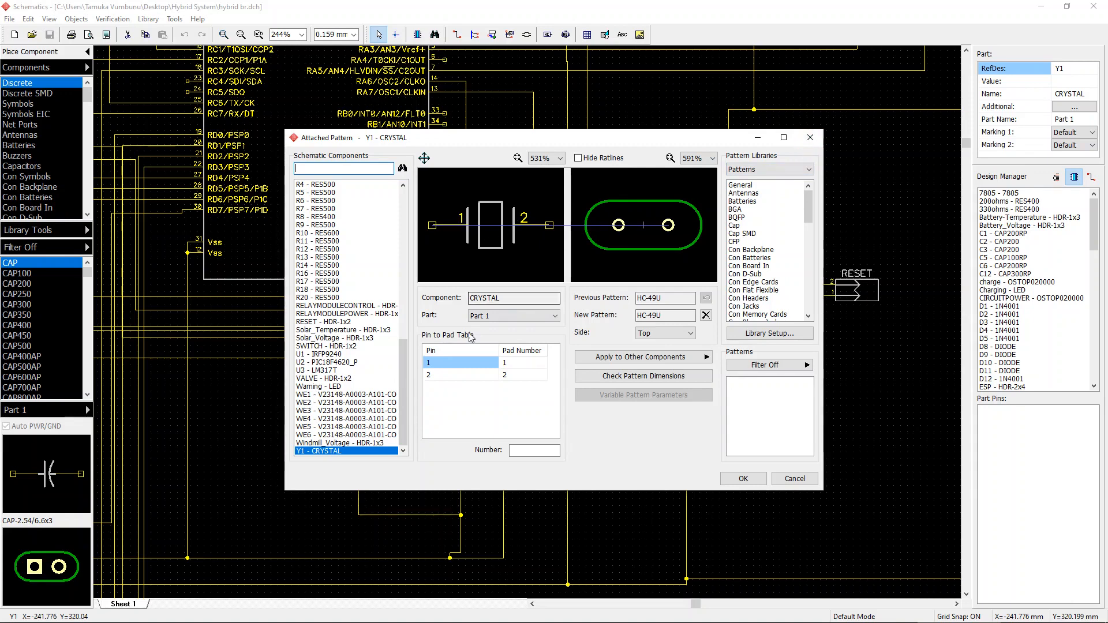
left_click(811, 137)
left_click(564, 462)
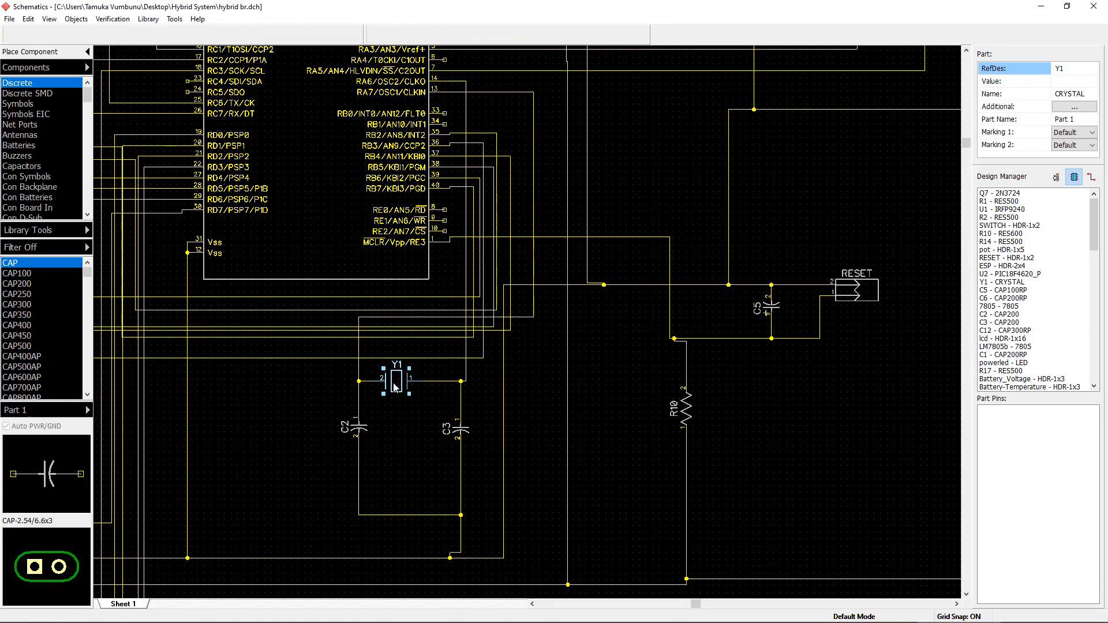
Step: Copy crystal Y1 from the other schematic and paste it below the microcontroller, right of the regulator
right_click(393, 384)
left_click(413, 347)
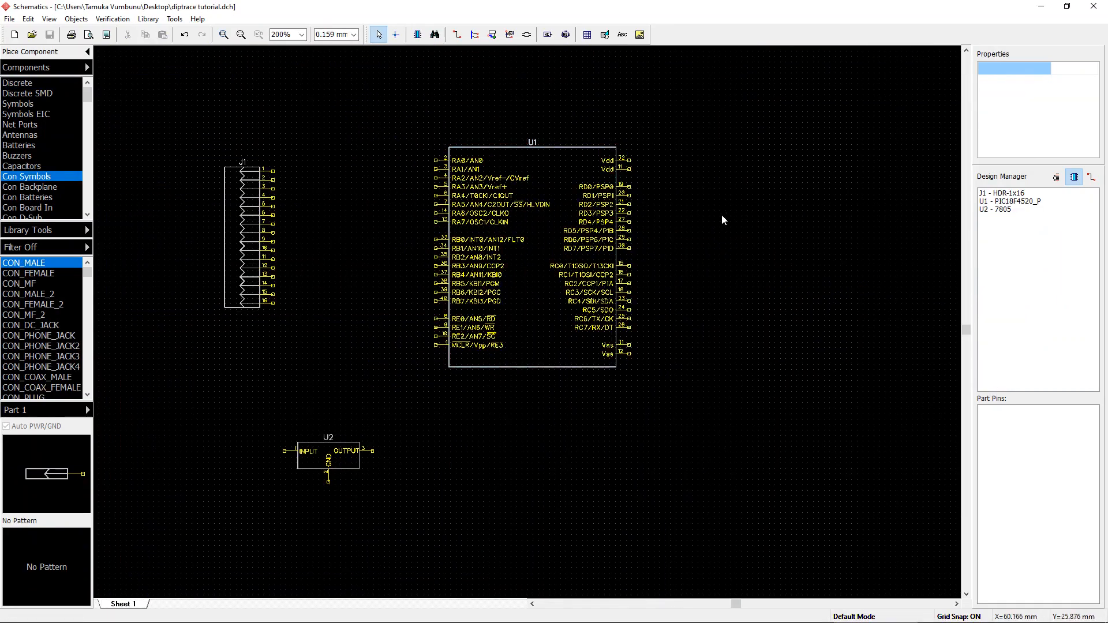
middle_click_drag(721, 214, 653, 199)
right_click(667, 247)
left_click(679, 259)
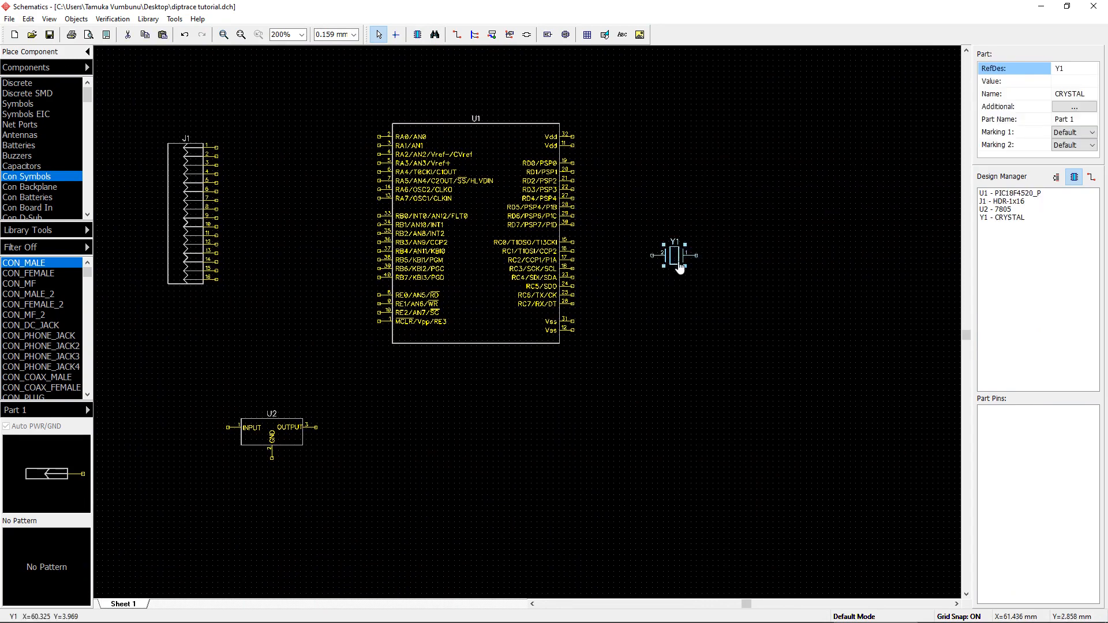
left_click_drag(679, 260, 447, 393)
left_click(600, 425)
left_click(480, 439)
left_click(564, 430)
left_click(570, 392)
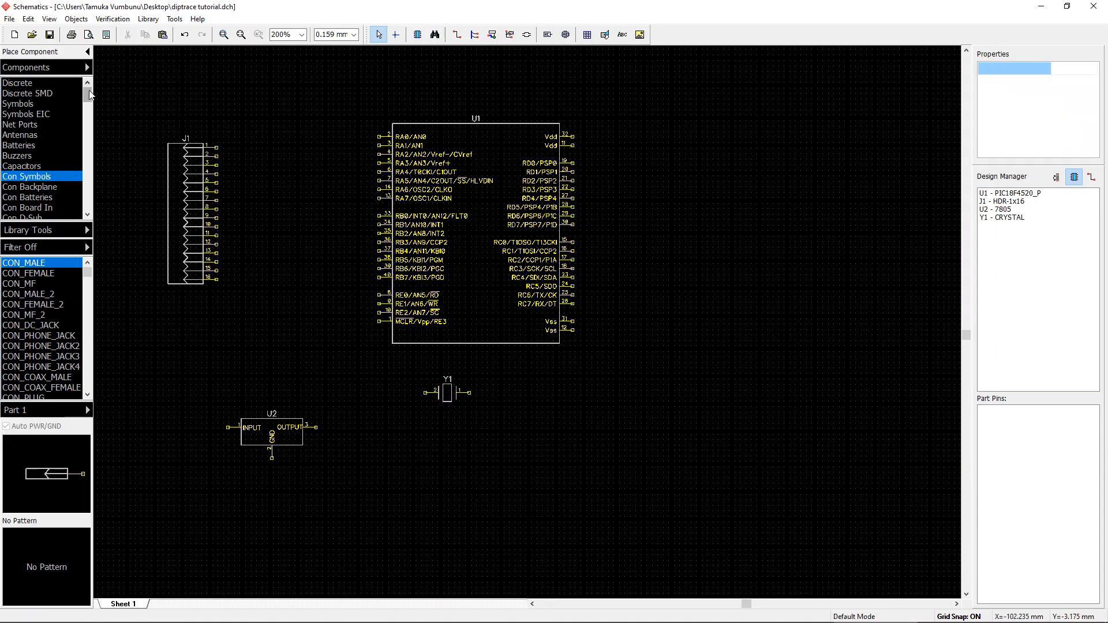
Step: Place two rotated CAP100 capacitors below the crystal, one under each of its pins
left_click(29, 83)
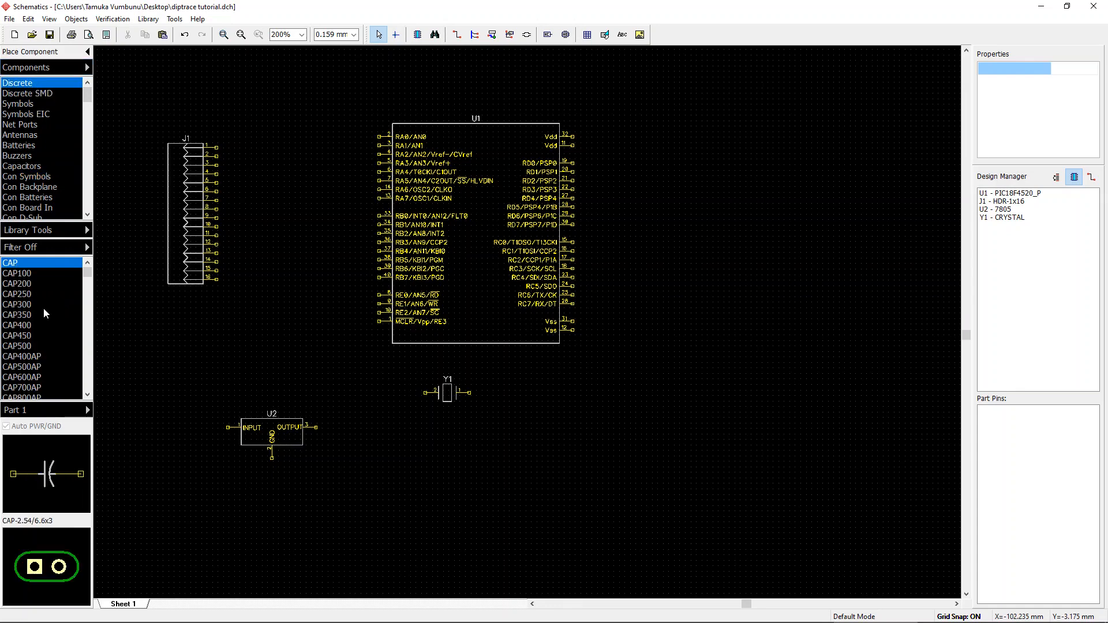
left_click(36, 277)
left_click(35, 298)
left_click(37, 326)
left_click(37, 333)
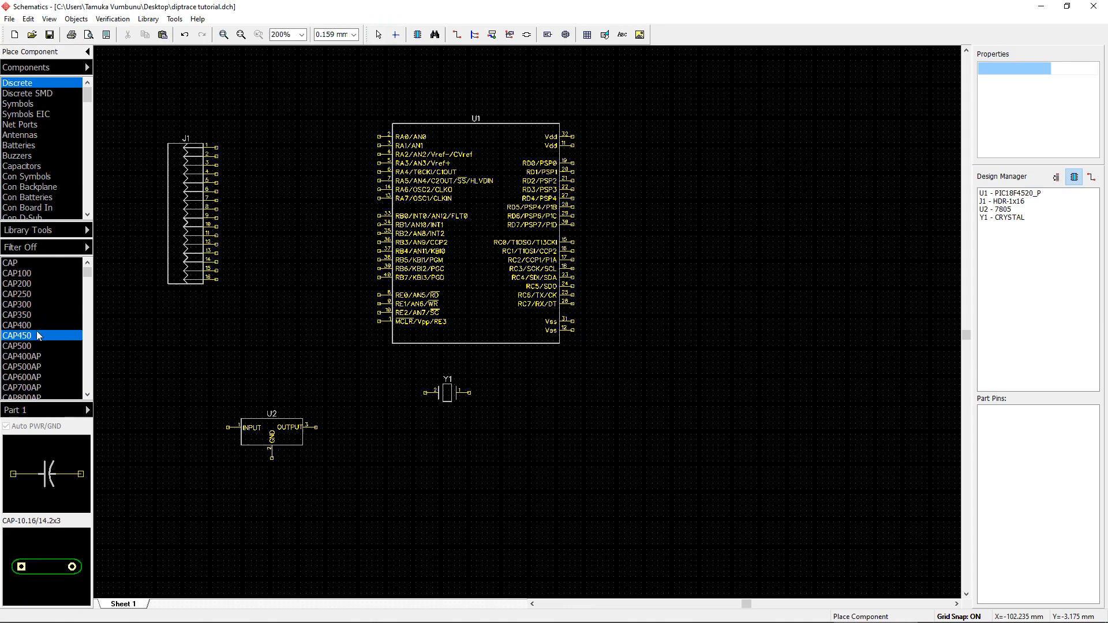
left_click(35, 283)
left_click(36, 272)
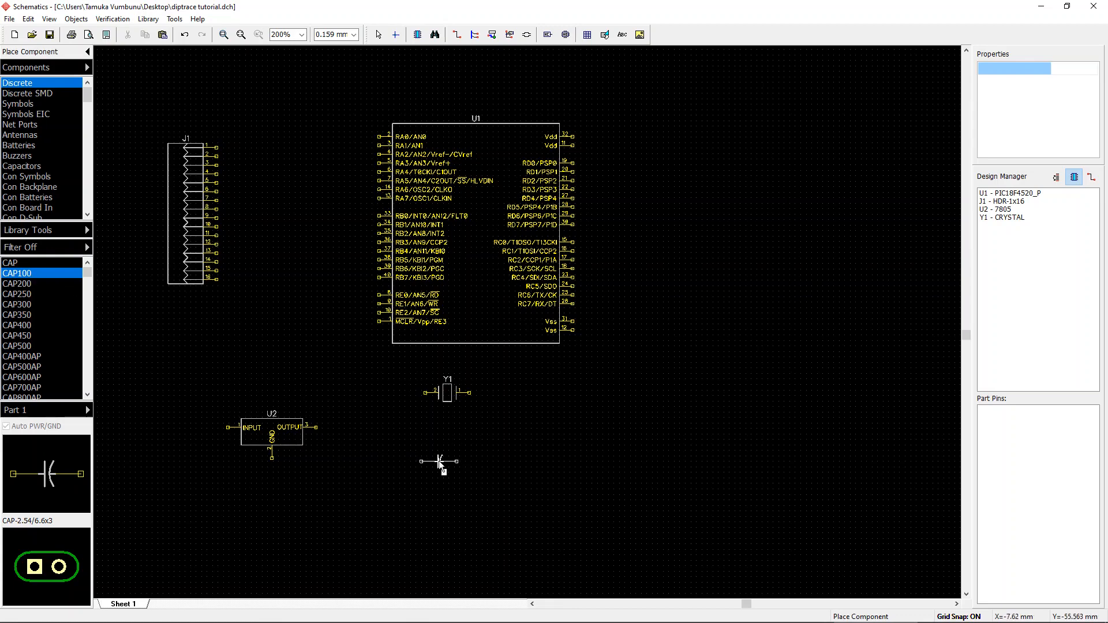
key("r")
left_click(421, 437)
left_click(469, 441)
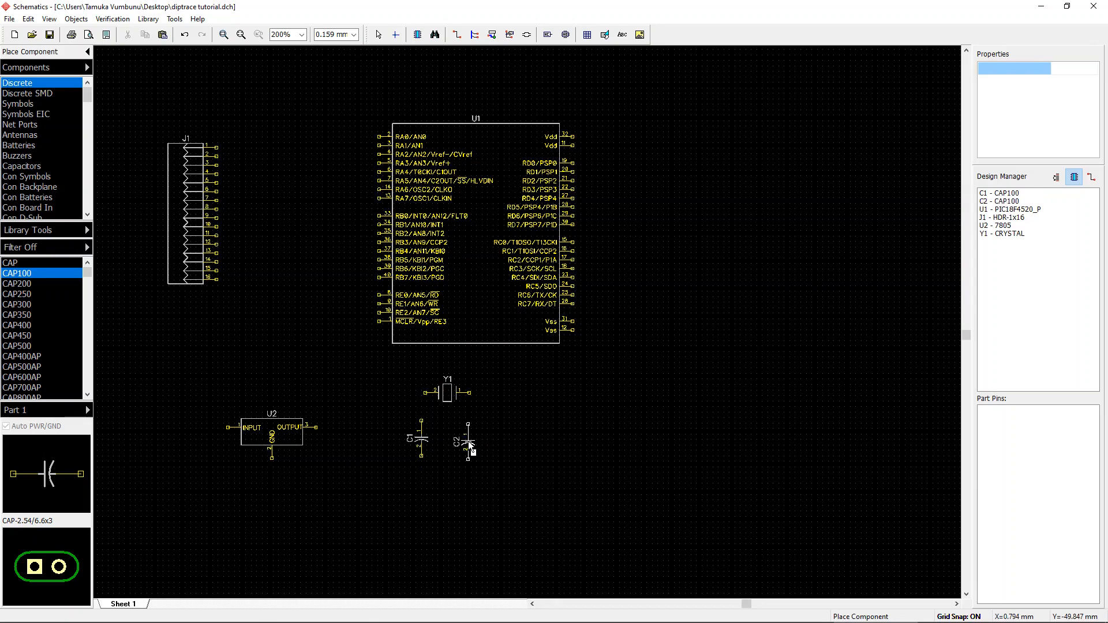
key("Escape")
Step: Wire crystal Y1's two pins to the upper pins of capacitors C1 and C2
left_click(422, 421)
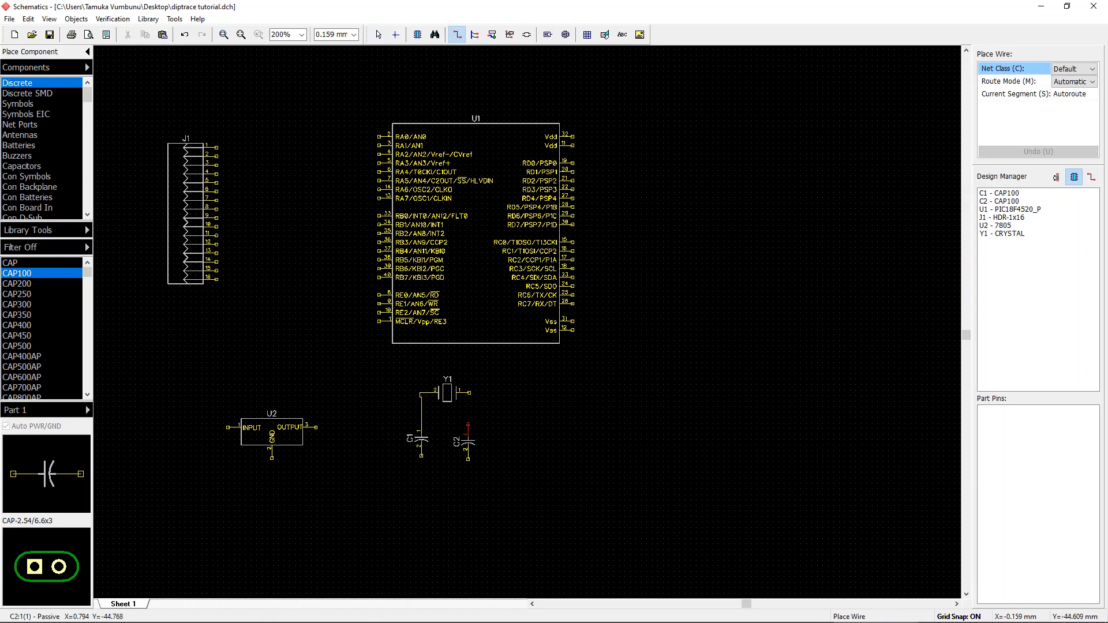
left_click(468, 425)
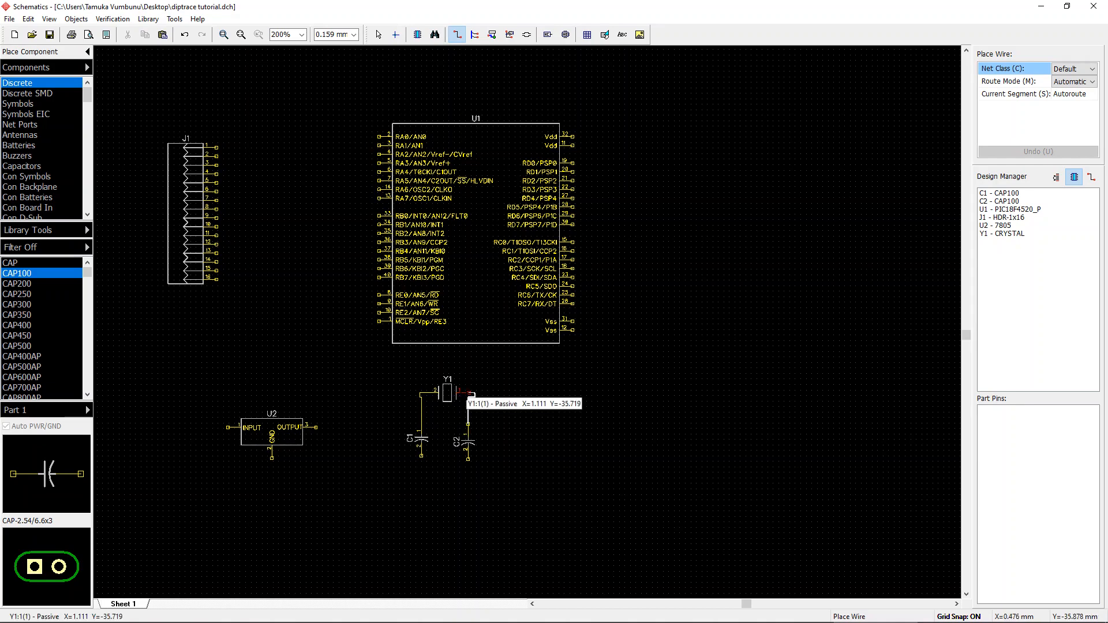
left_click(472, 394)
key("Escape")
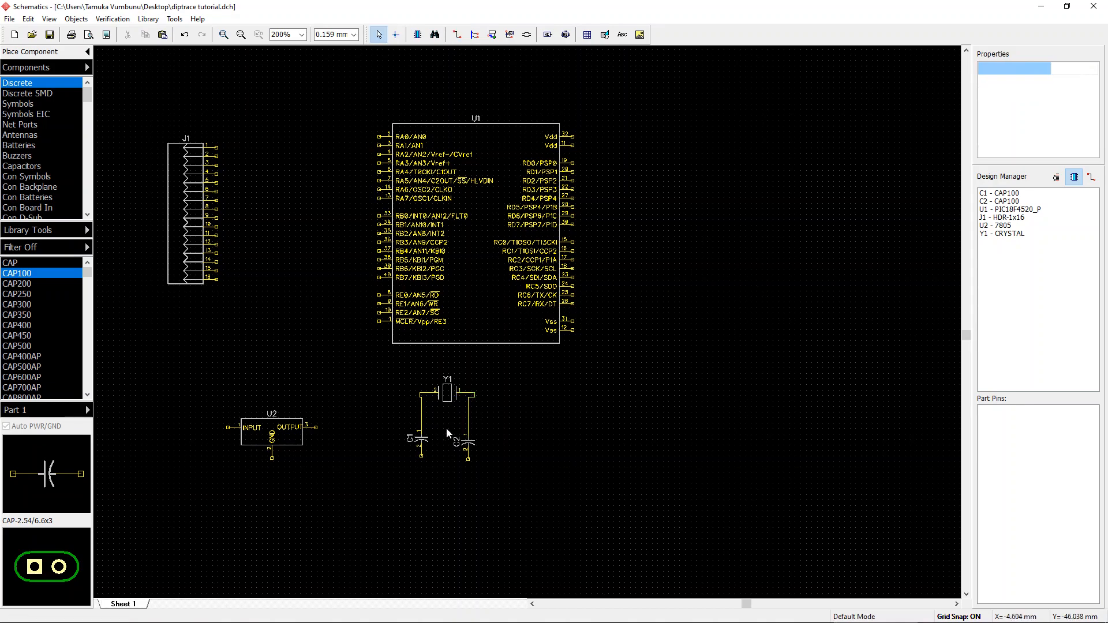
Step: Select the crystal with both capacitors and reposition the group just below the microcontroller
left_click(422, 443)
left_click_drag(422, 443, 474, 426)
left_click(461, 445)
left_click(465, 445)
left_click(521, 437)
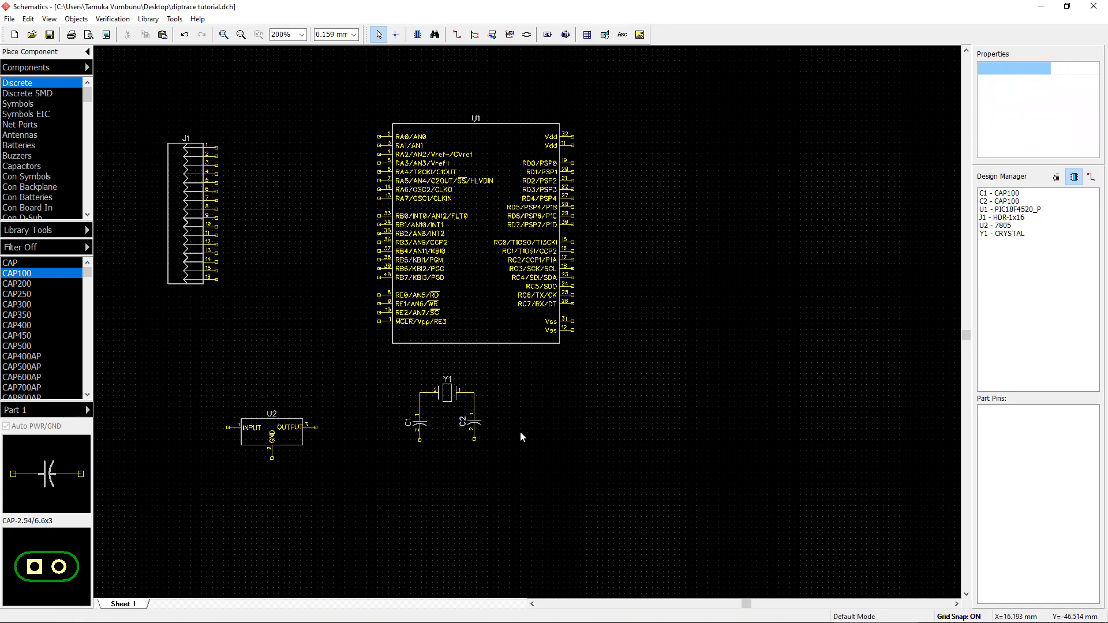
left_click_drag(354, 390, 556, 456)
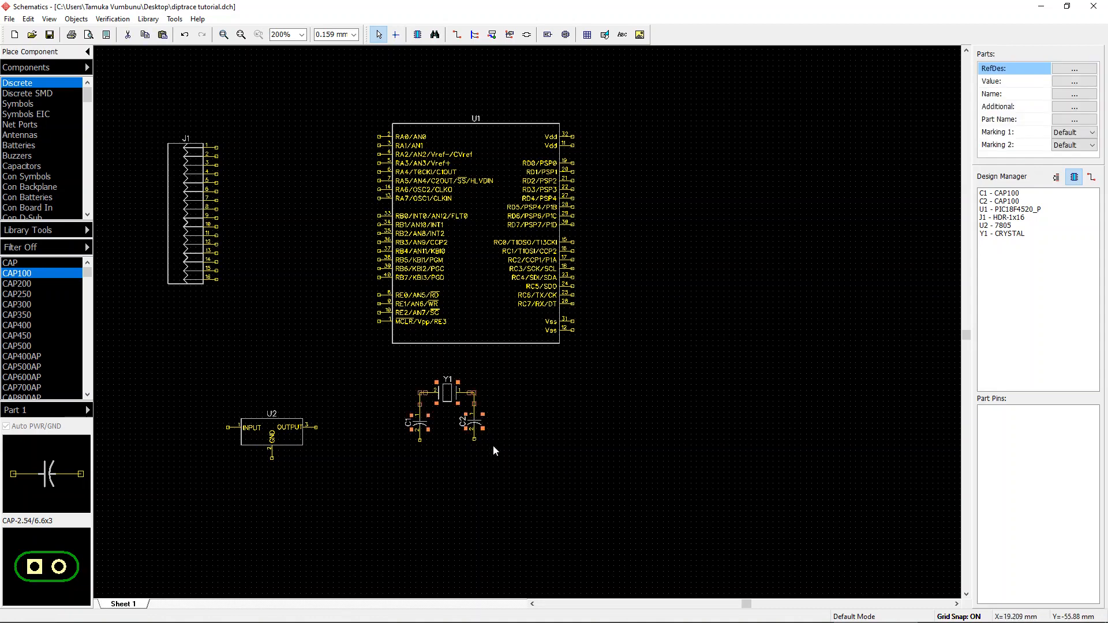
left_click_drag(462, 390, 676, 308)
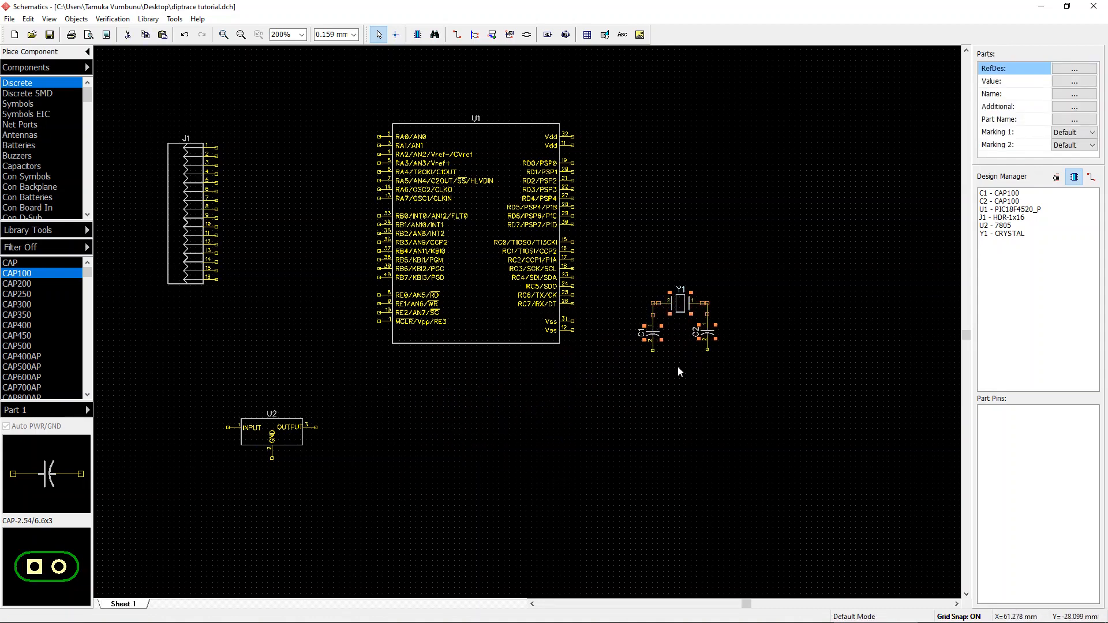
left_click(678, 367)
middle_click_drag(804, 296, 757, 306)
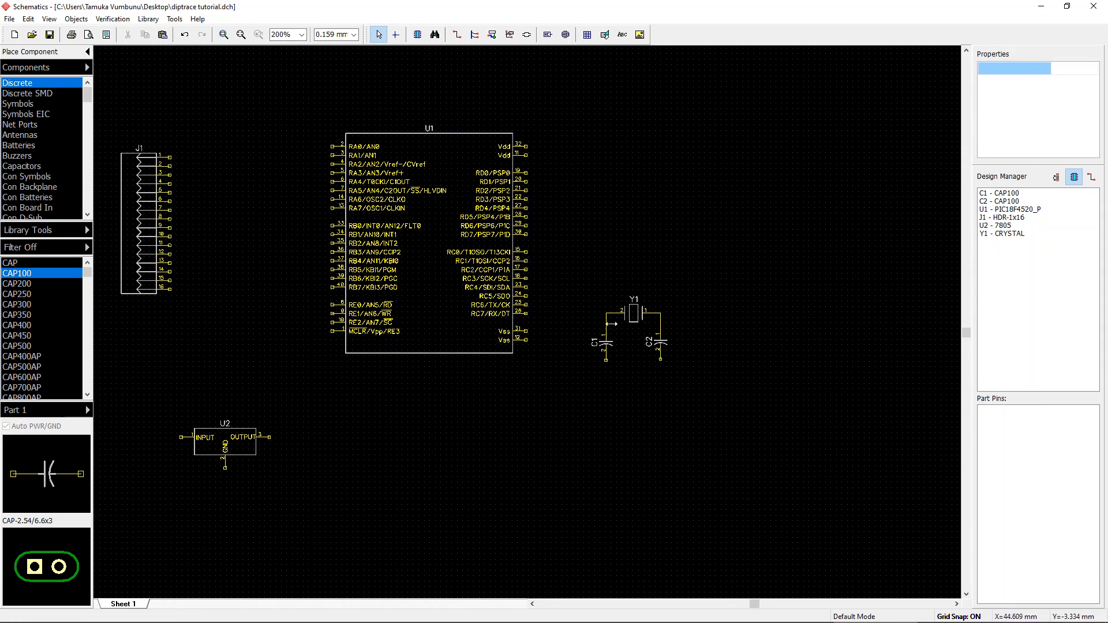
left_click_drag(651, 345, 468, 488)
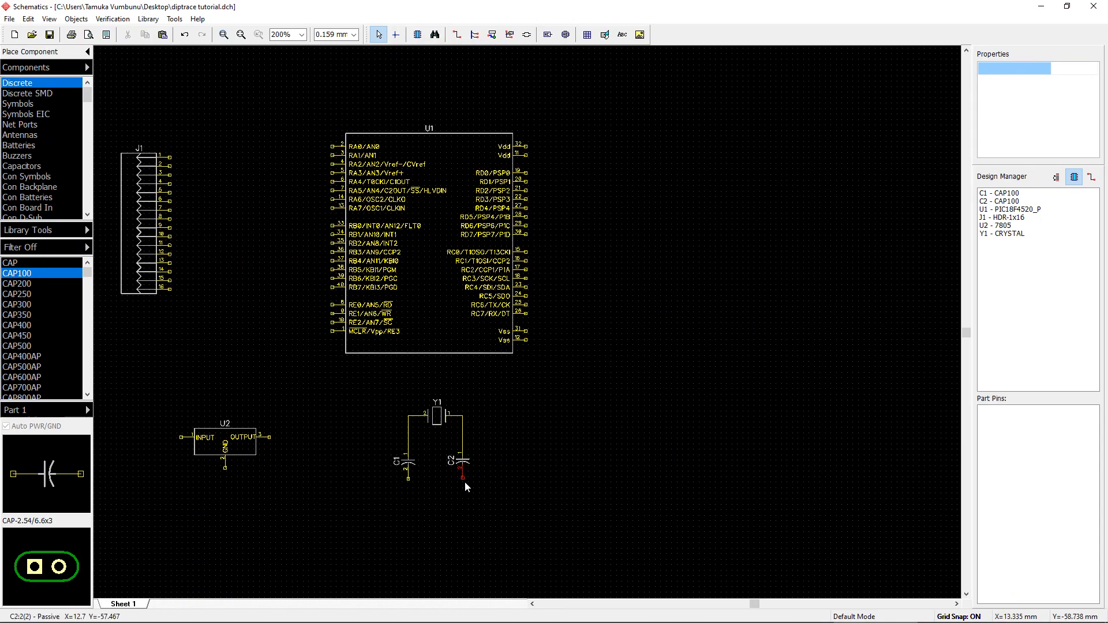
Step: Connect the lower pins of capacitors C1 and C2 together with a wire
scroll(466, 483, "up", 5)
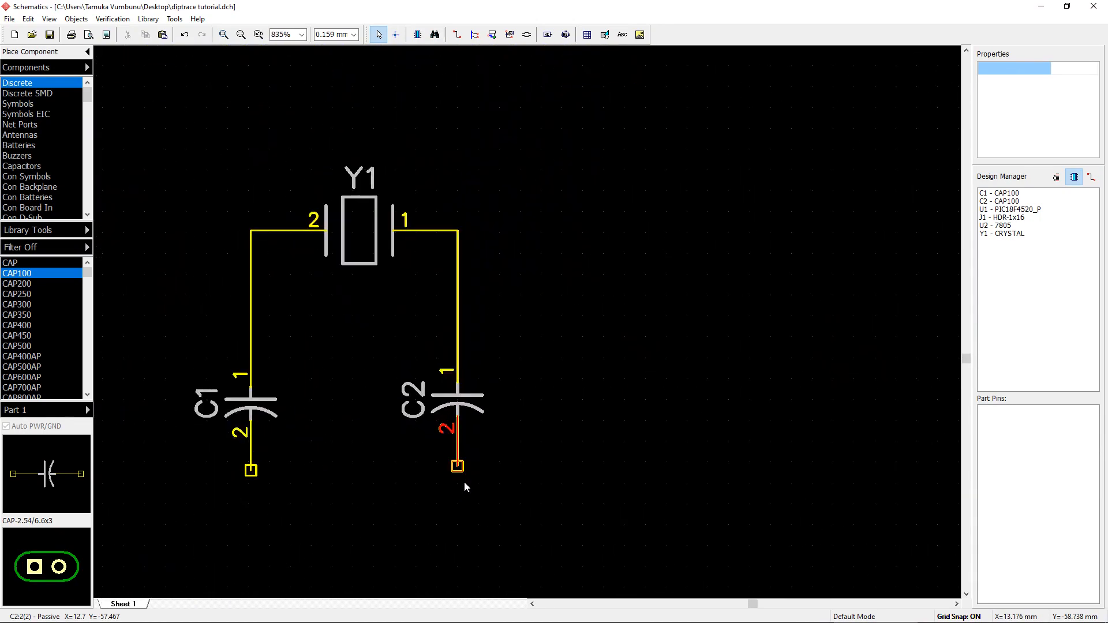
scroll(465, 482, "up", 1)
middle_click_drag(648, 439, 824, 422)
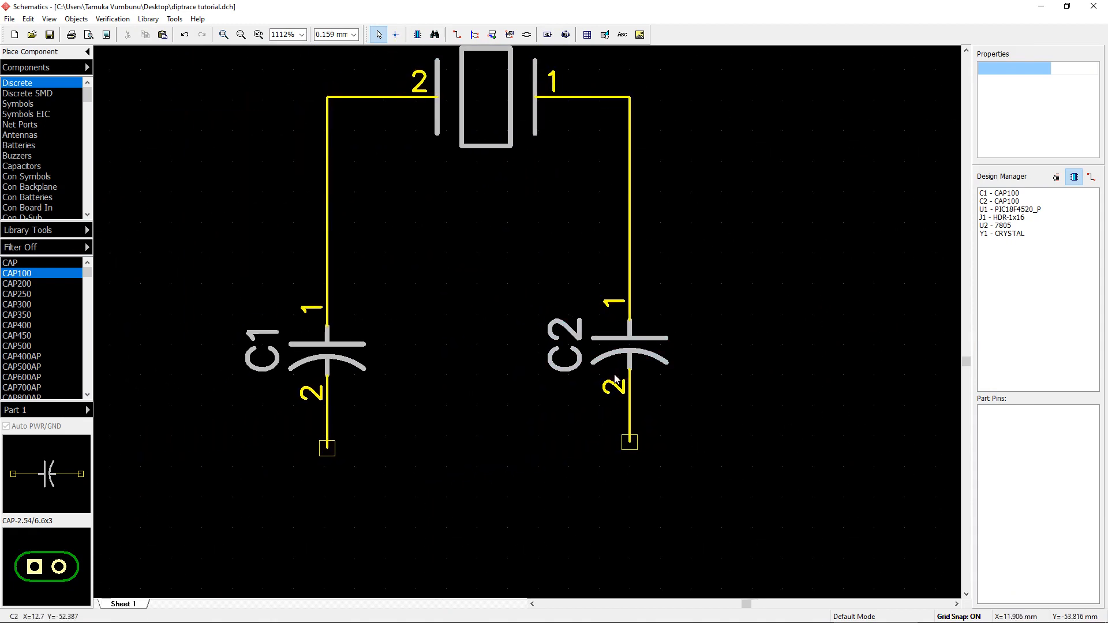
left_click(629, 443)
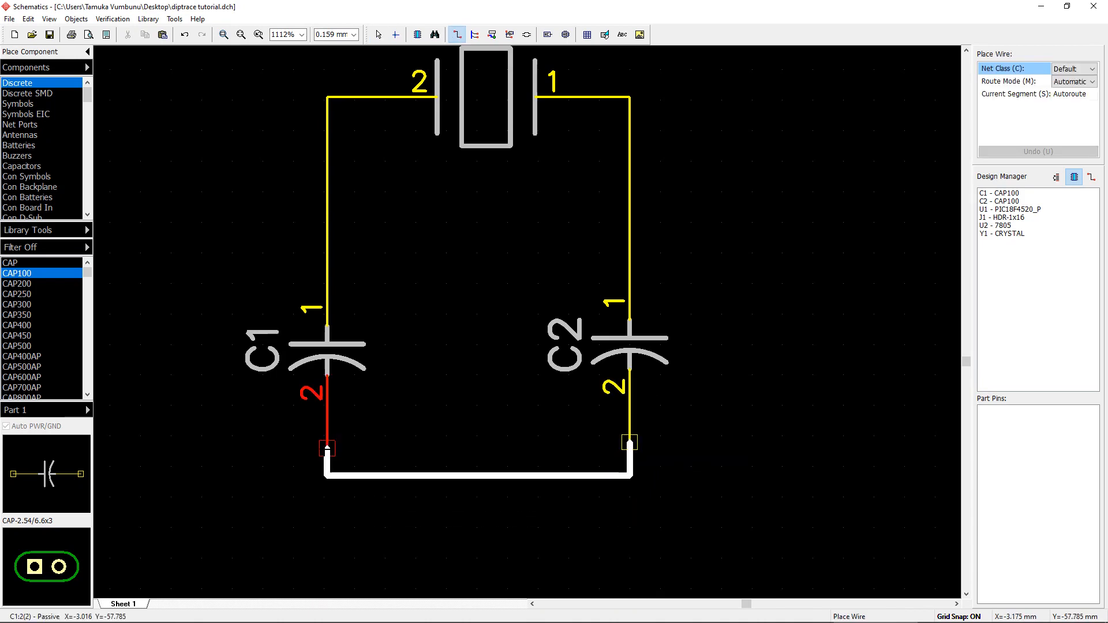
left_click(328, 448)
scroll(332, 439, "down", 5)
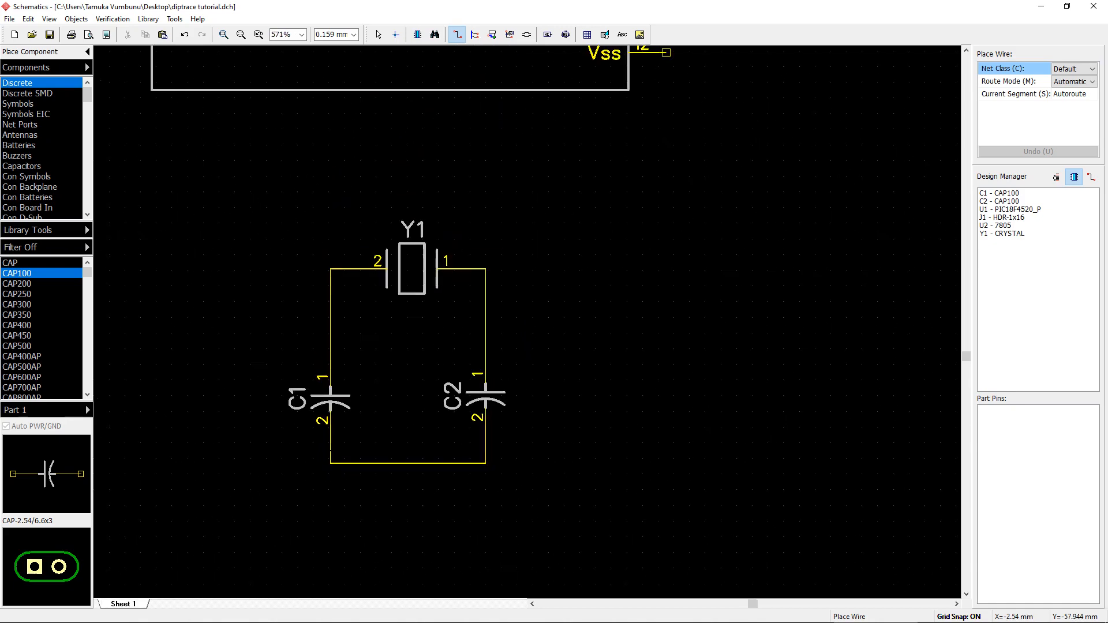
scroll(477, 447, "down", 1)
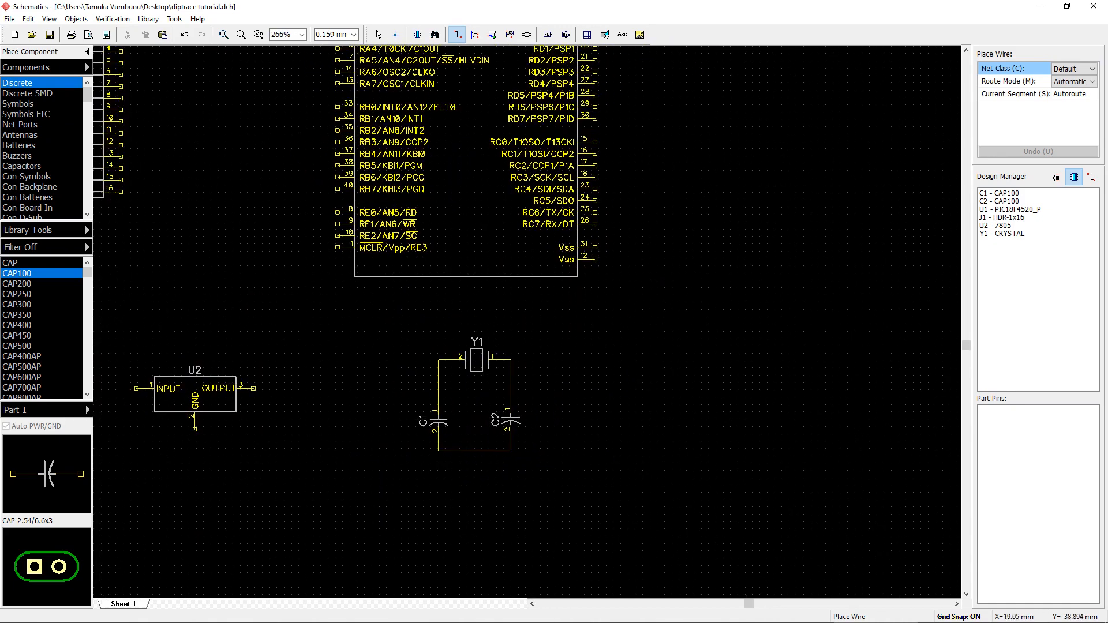
key("Escape")
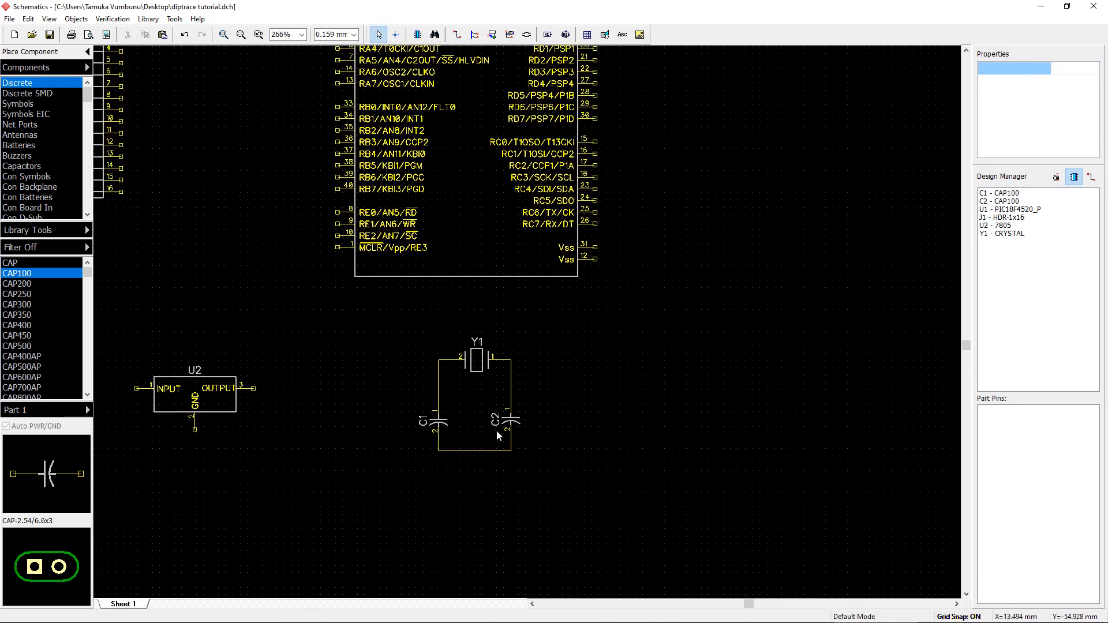
Step: Move the crystal and capacitor group to the left of the microcontroller, beside header J1
middle_click_drag(449, 444, 540, 471)
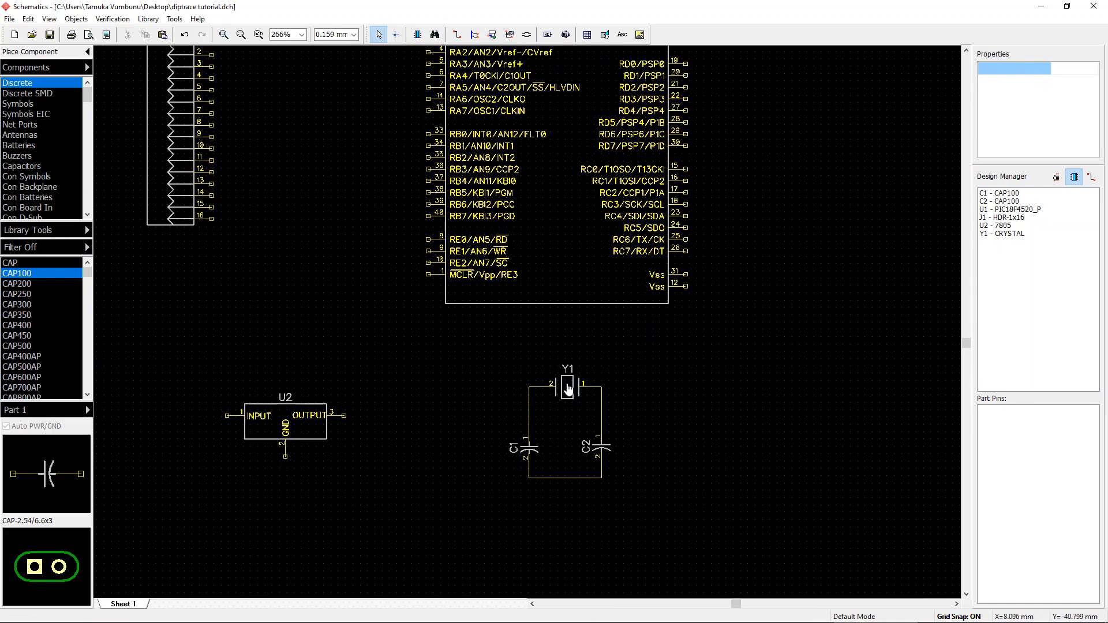
scroll(388, 500, "down", 2)
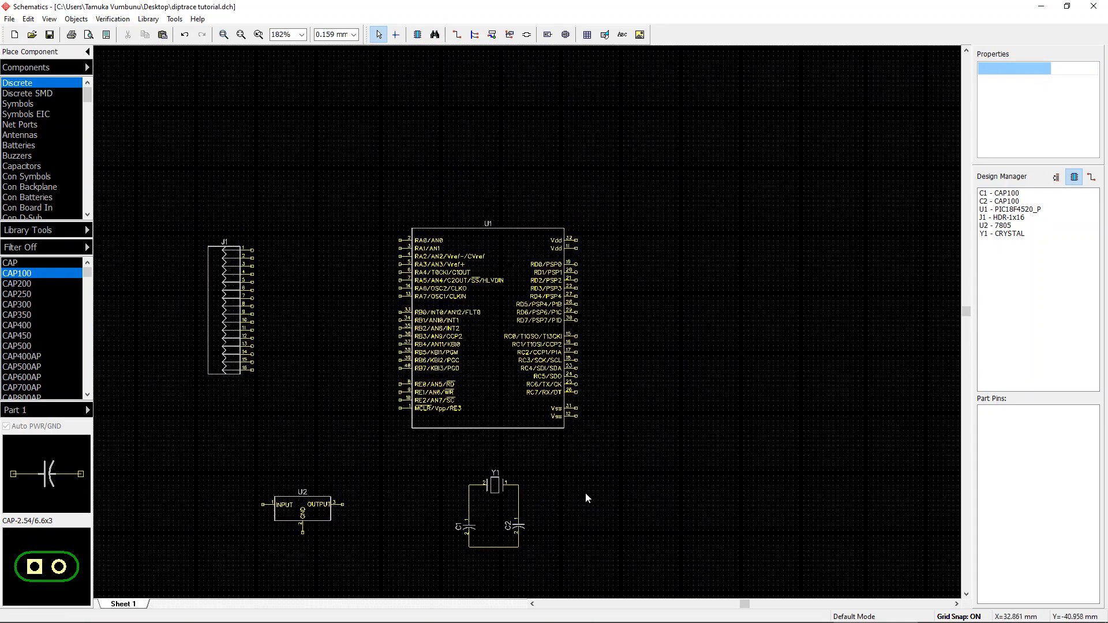
middle_click_drag(566, 427, 553, 370)
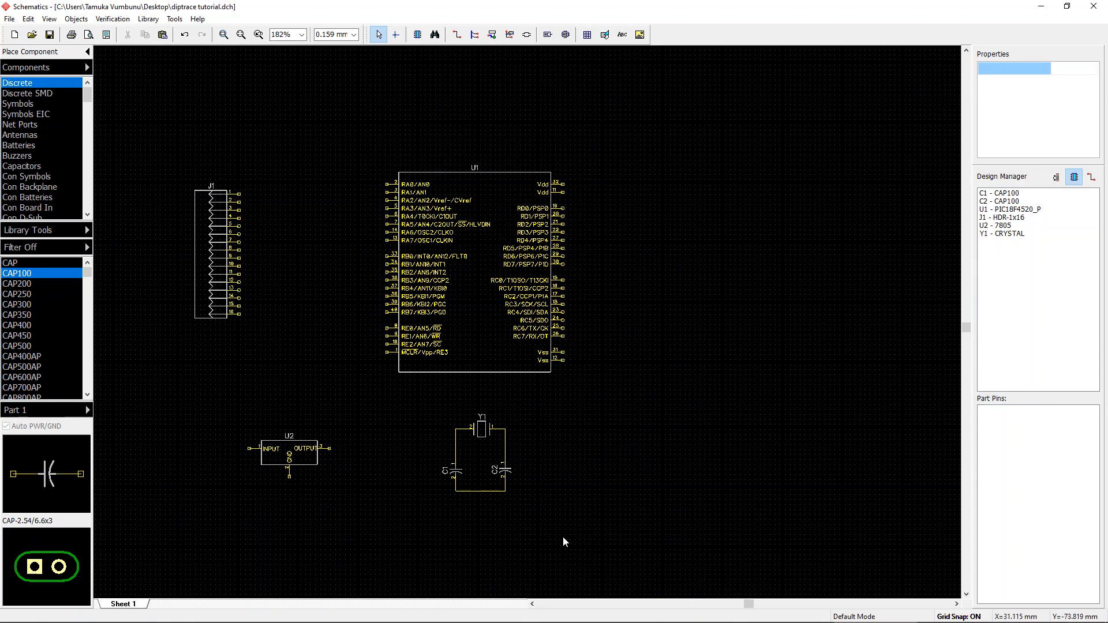
left_click_drag(565, 539, 413, 404)
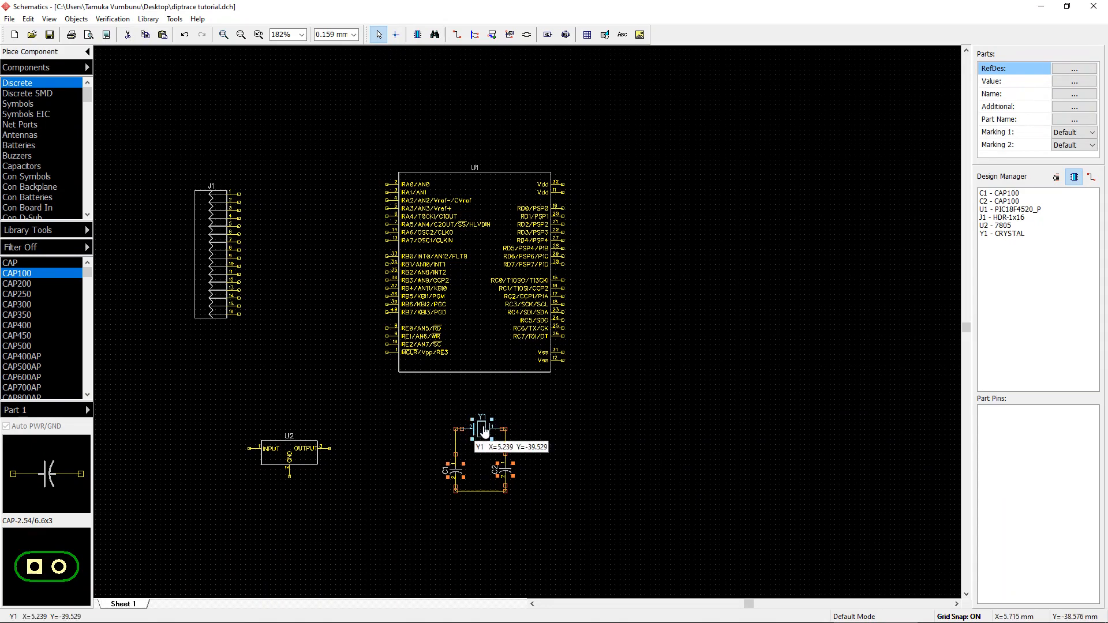
left_click_drag(484, 431, 315, 193)
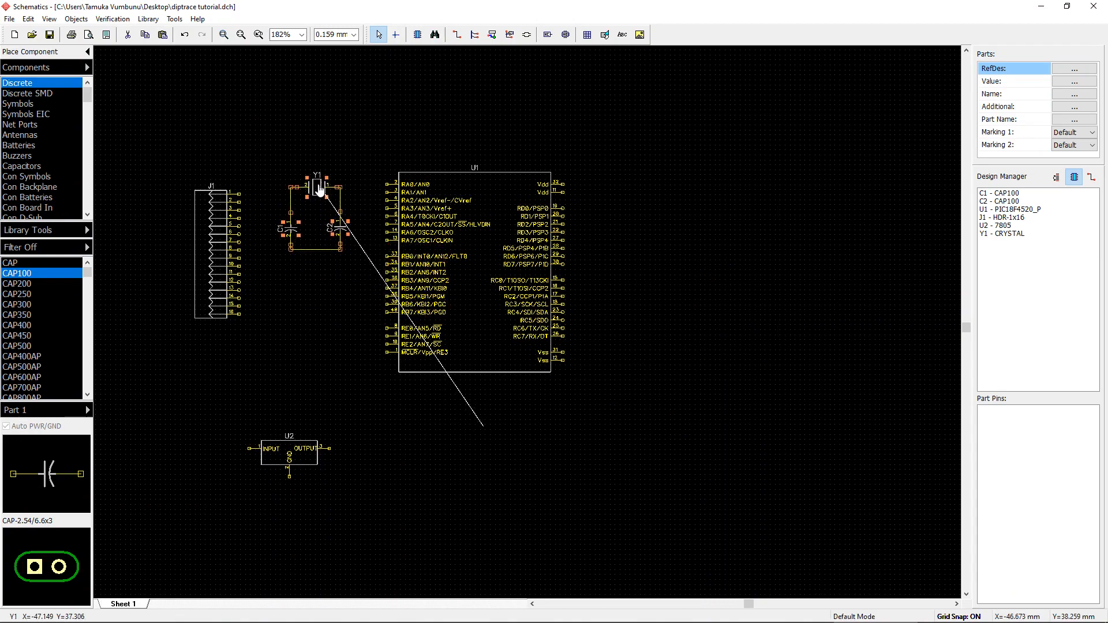
Step: Move header J1 down so it sits below the crystal and capacitor group
scroll(446, 256, "up", 1)
scroll(446, 256, "up", 6)
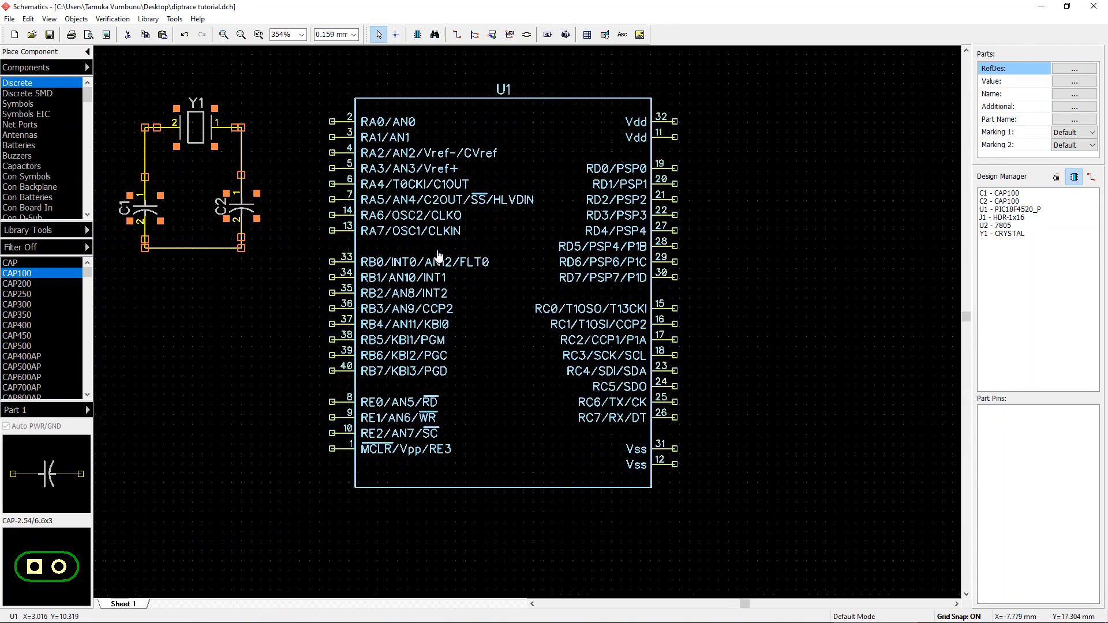
left_click(487, 312)
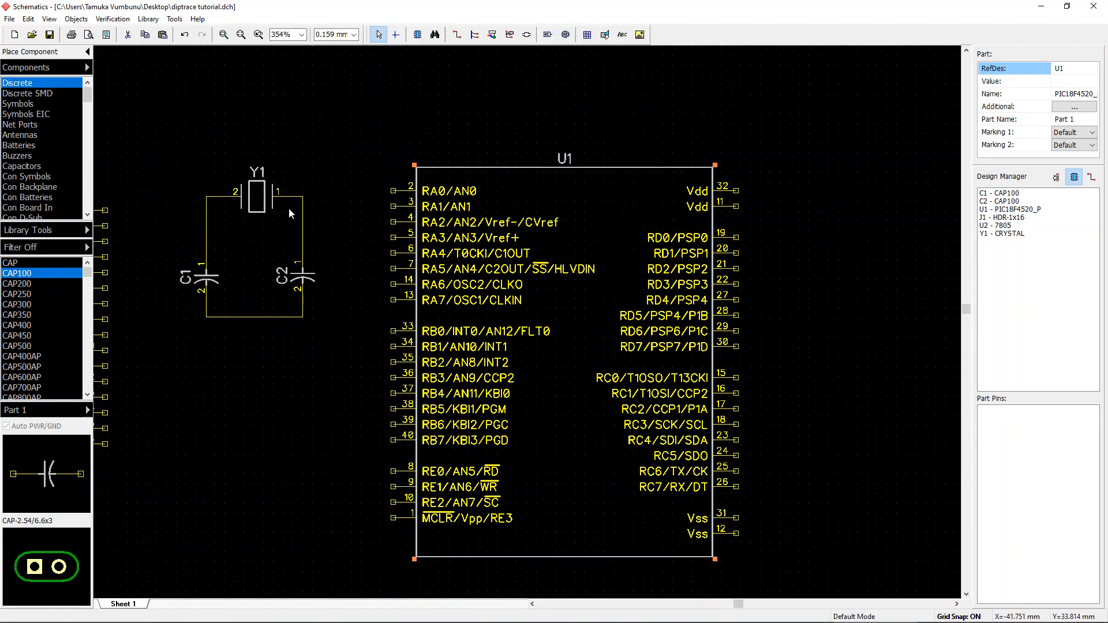
left_click_drag(302, 348, 401, 403)
middle_click_drag(302, 379, 478, 402)
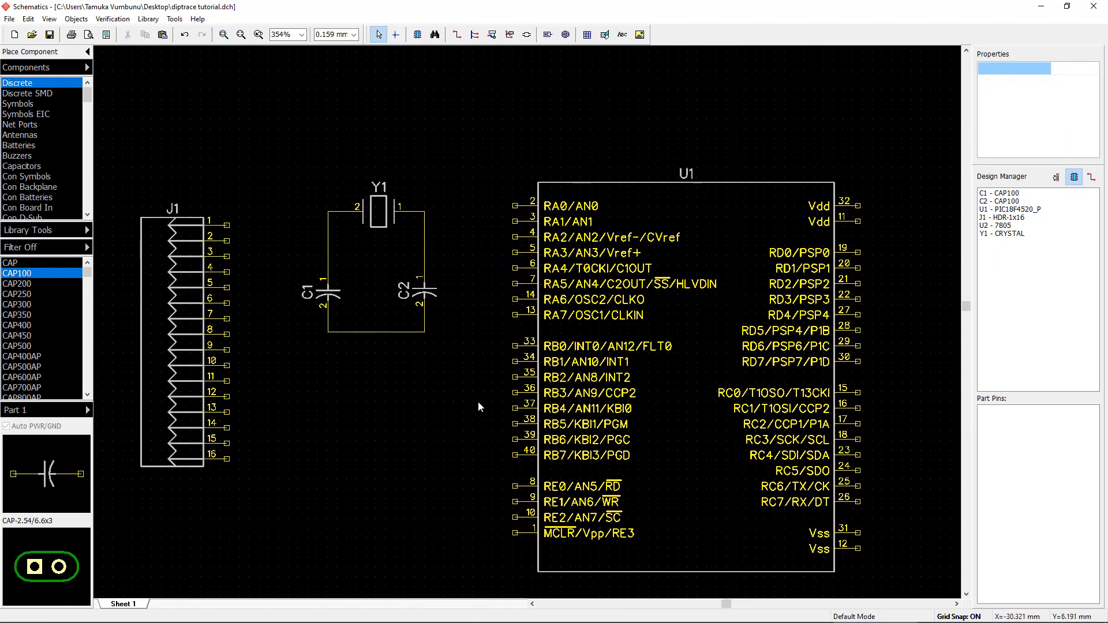
scroll(372, 195, "down", 4)
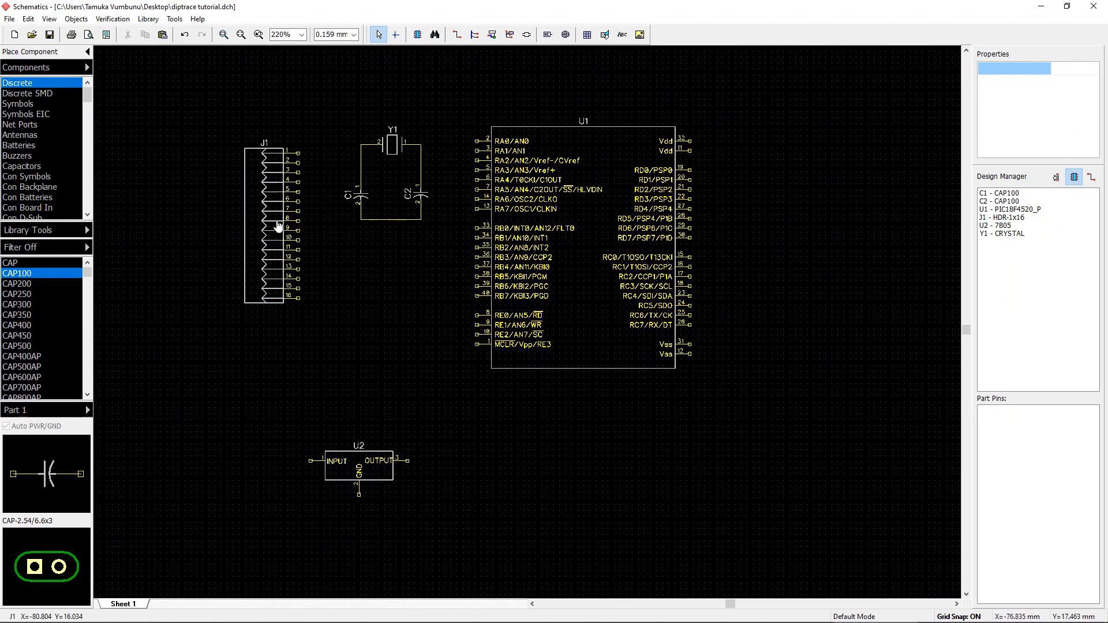
left_click(260, 205)
left_click_drag(269, 190, 272, 318)
left_click(360, 227)
left_click_drag(331, 108, 452, 272)
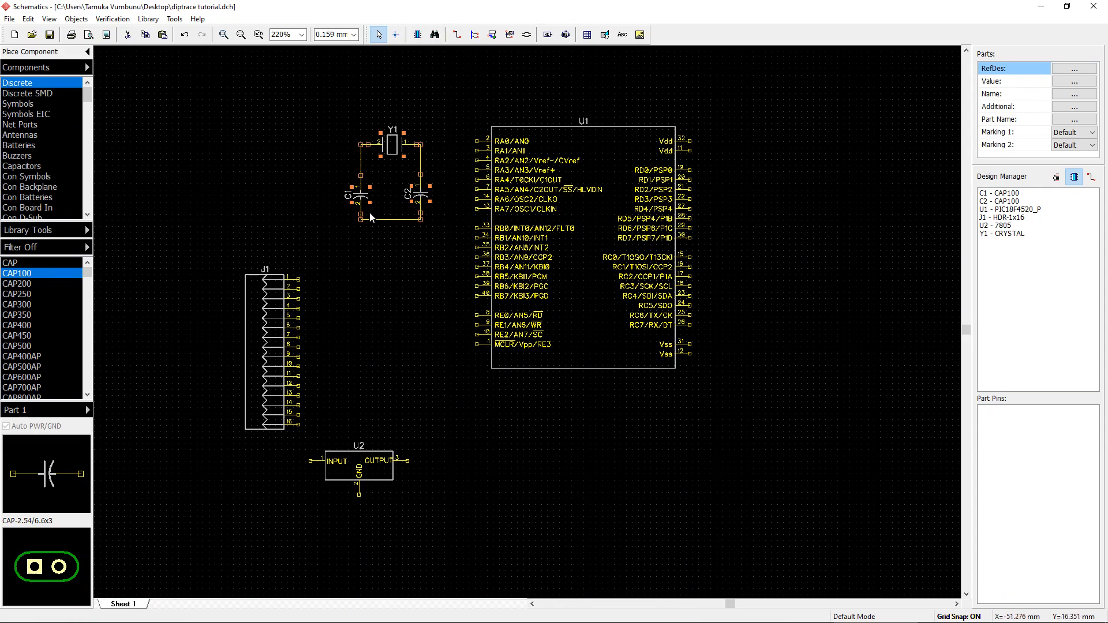
key("r")
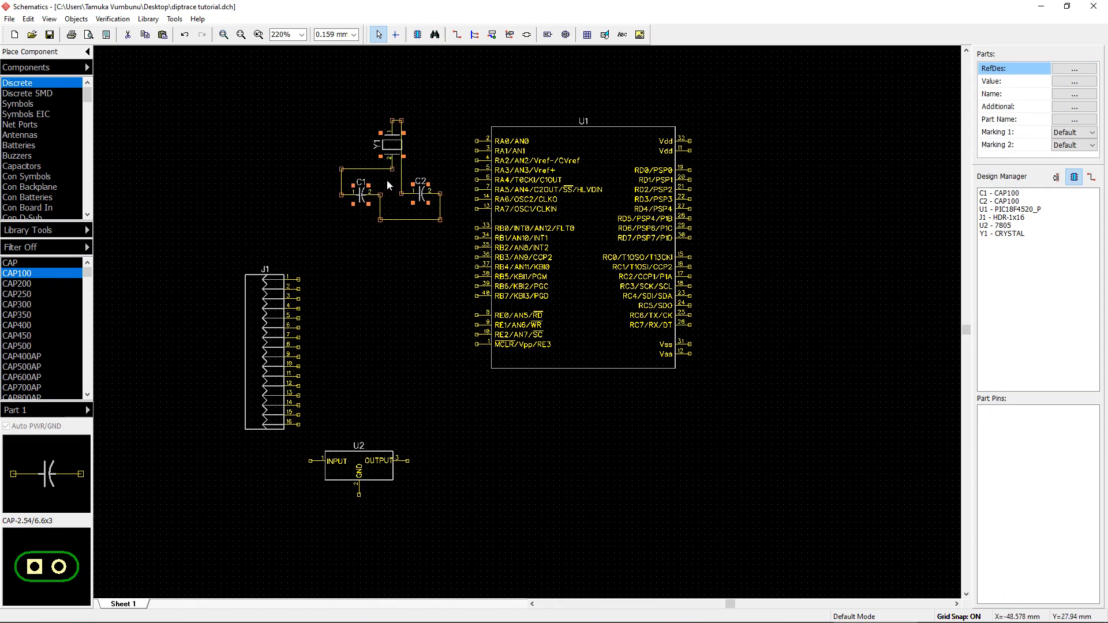
key("ctrl+z")
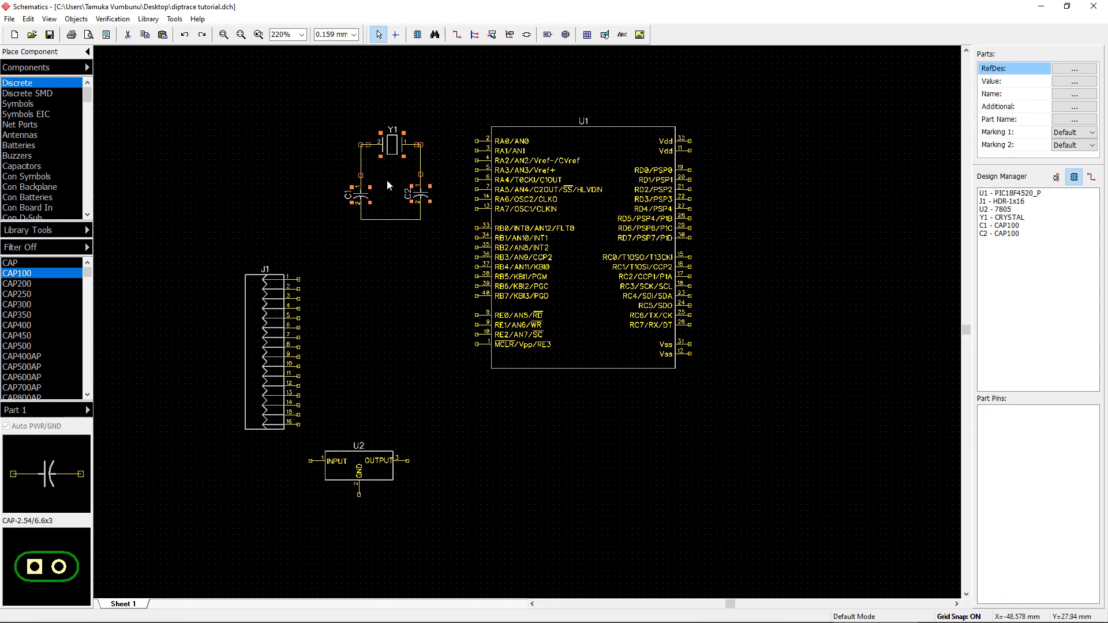
Step: Group crystal Y1 with its capacitors and rotate the group three quarter turns
right_click(399, 149)
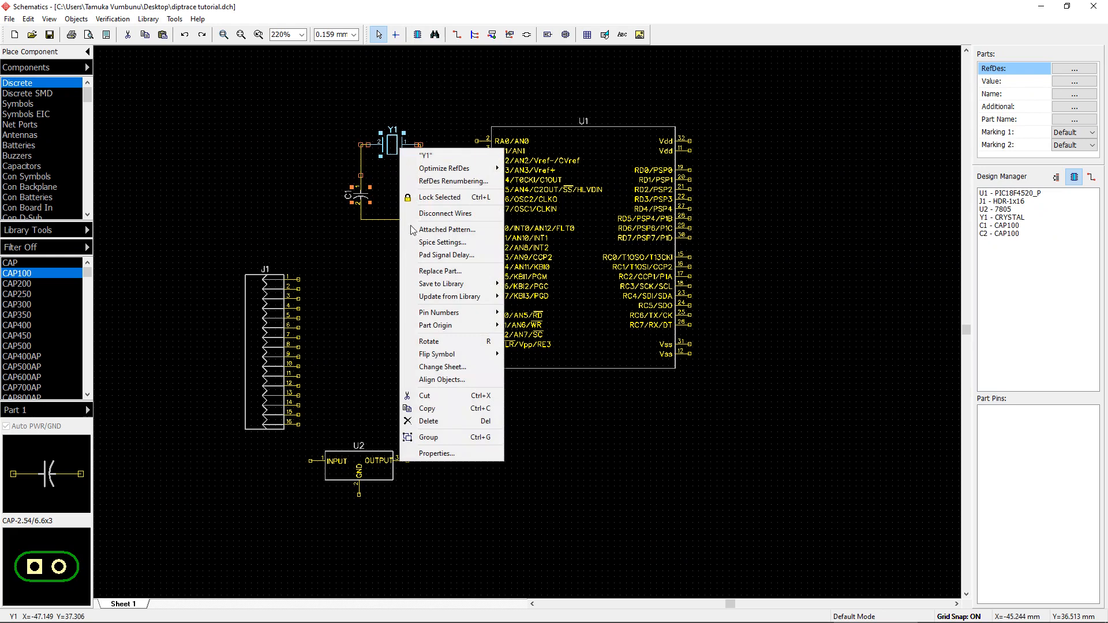
left_click(429, 437)
key("r")
key("r")
key("r")
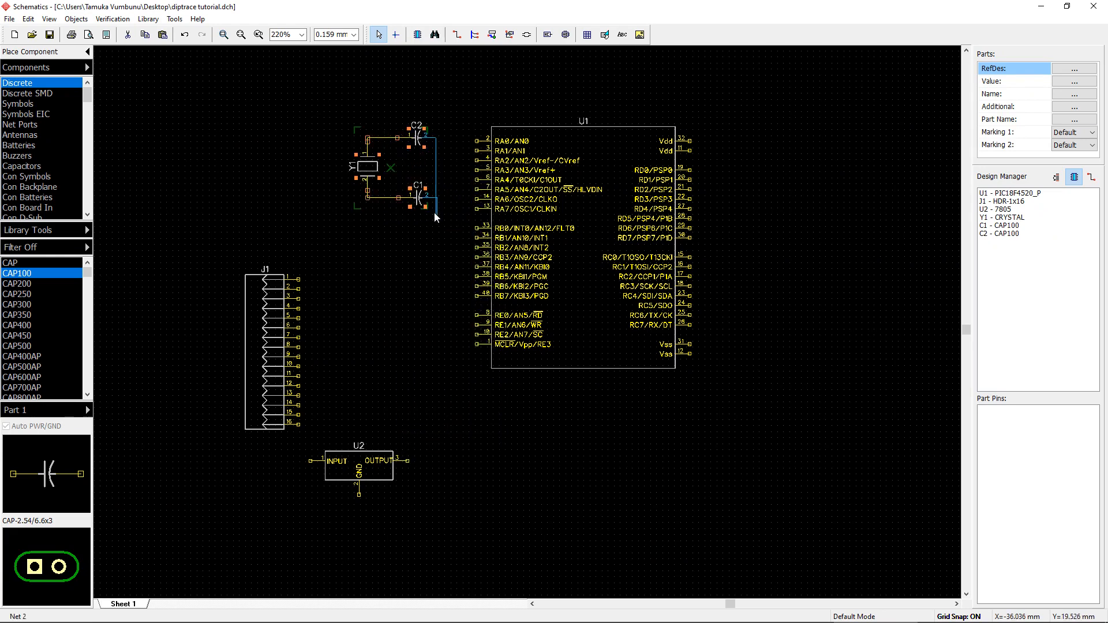
left_click(389, 255)
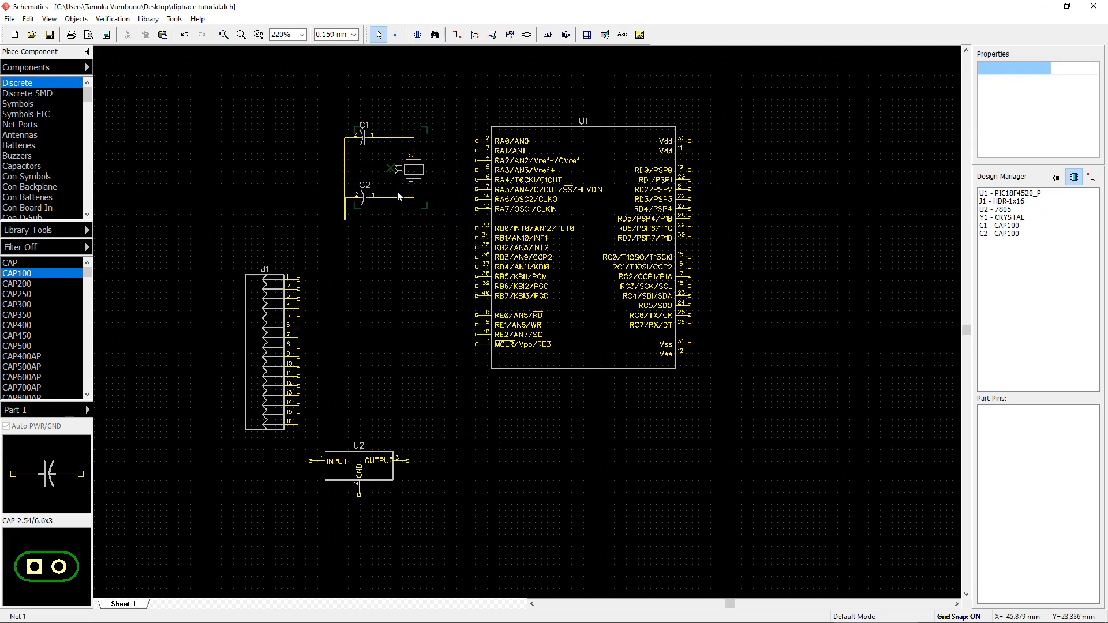
Step: Move the rotated crystal group down beside the microcontroller's oscillator pins
right_click(381, 167)
left_click(401, 192)
right_click(407, 171)
left_click(474, 459)
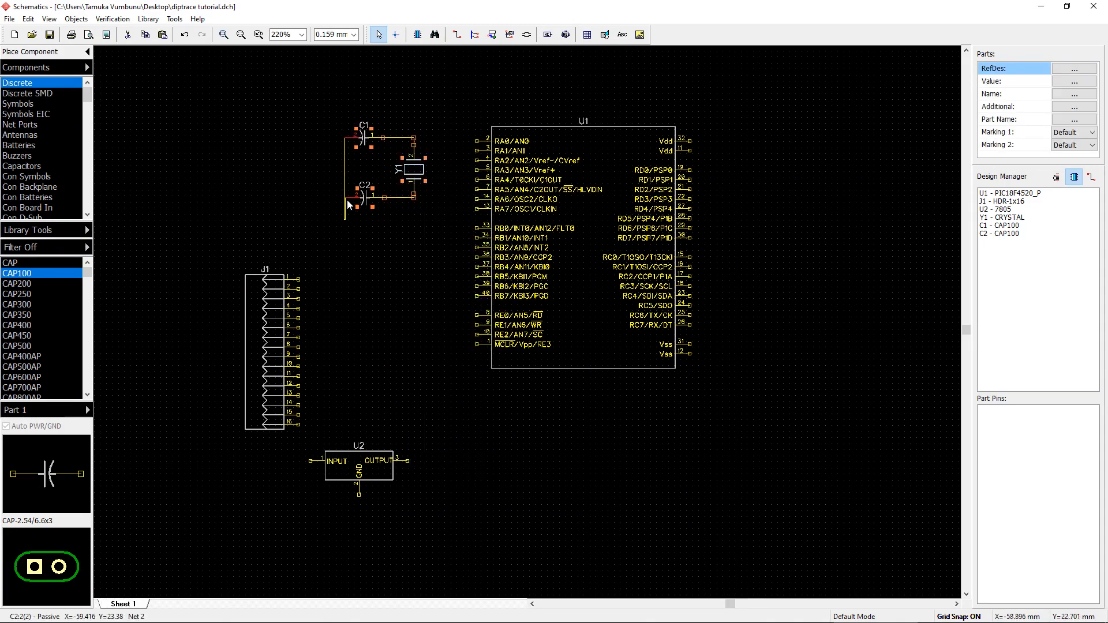
left_click_drag(410, 171, 425, 209)
left_click(421, 274)
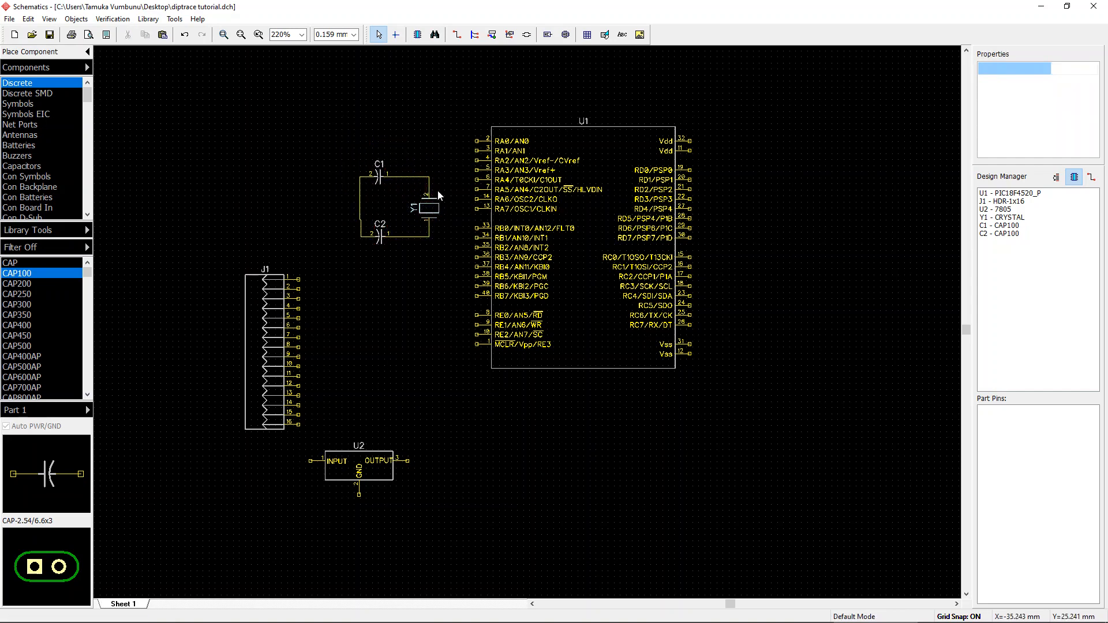
Step: Wire RA6/OSC2/CLKO to the crystal's upper pin and RA7/OSC1/CLKIN to its lower pin
left_click(475, 199)
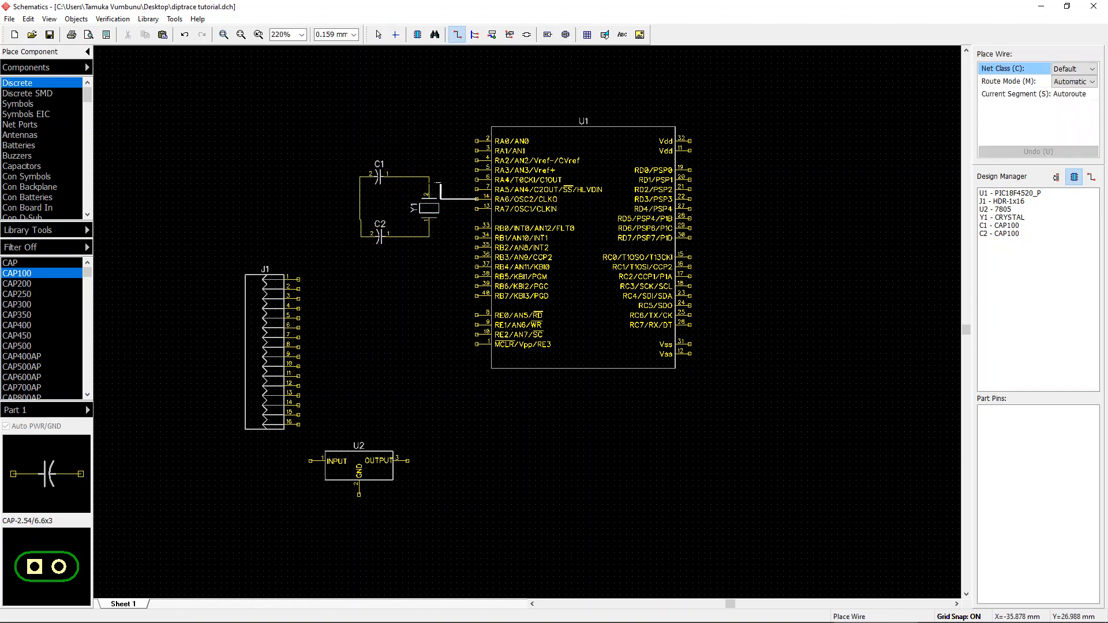
left_click(429, 176)
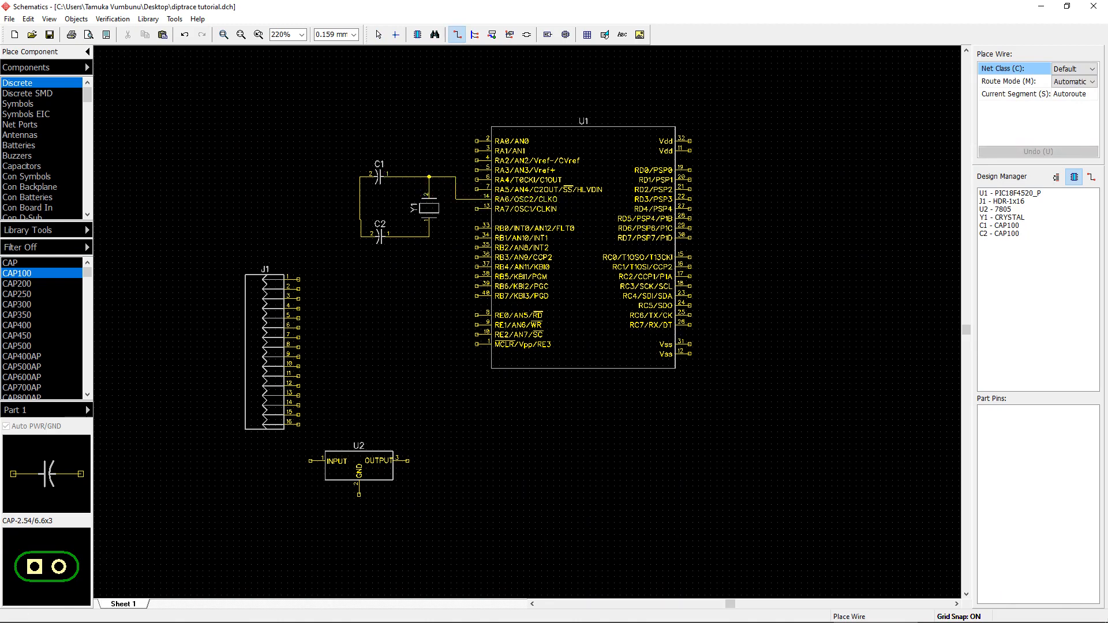
left_click(477, 209)
left_click(429, 237)
scroll(433, 337, "down", 1)
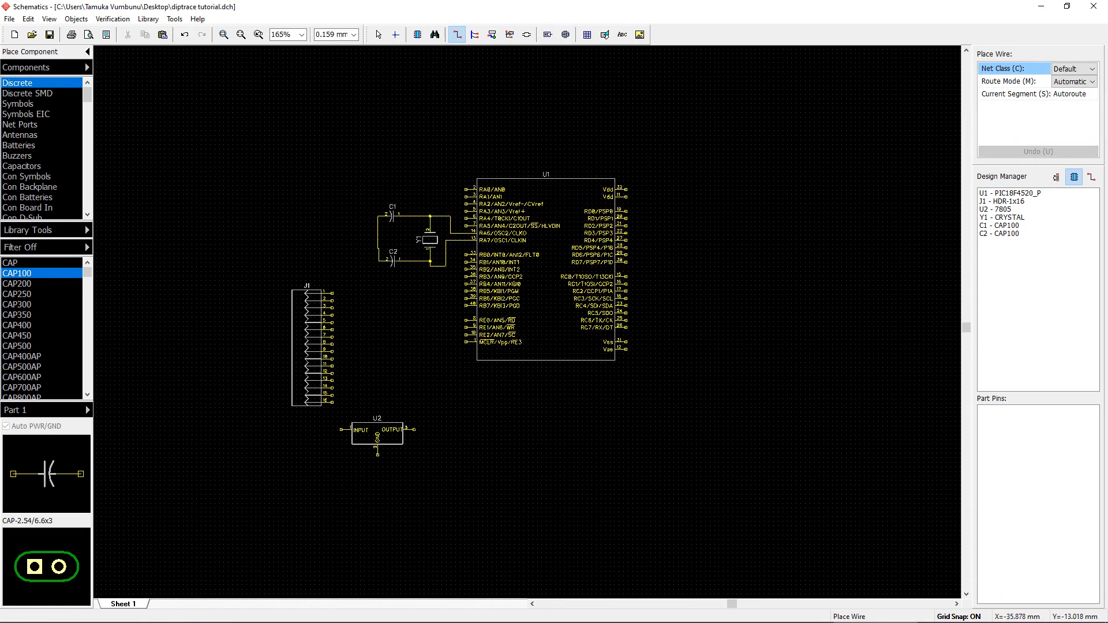
right_click(432, 335)
middle_click_drag(570, 441, 543, 420)
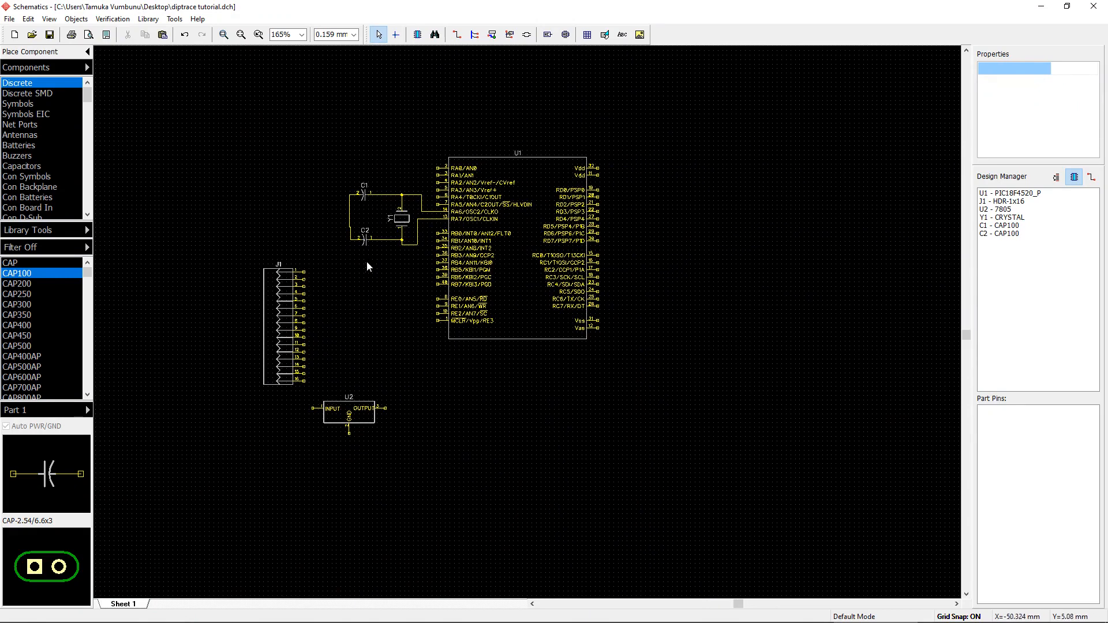
Step: Reposition header J1 to the left of the crystal group and move regulator U2 below the microcontroller
left_click_drag(283, 280, 266, 254)
left_click_drag(357, 423, 381, 440)
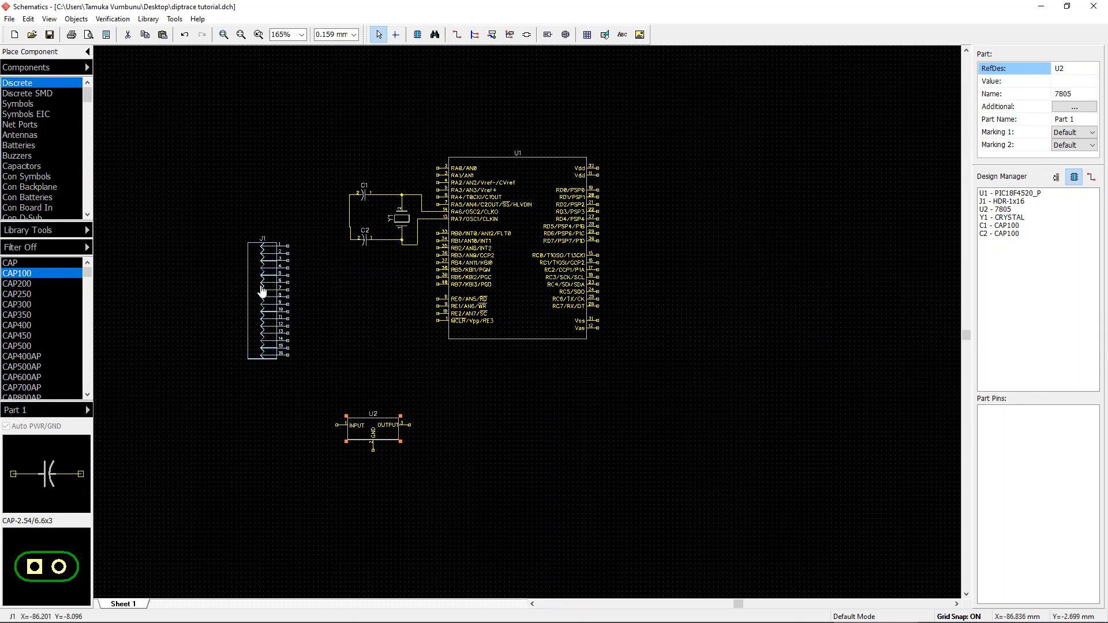
left_click_drag(265, 291, 236, 263)
left_click(199, 281)
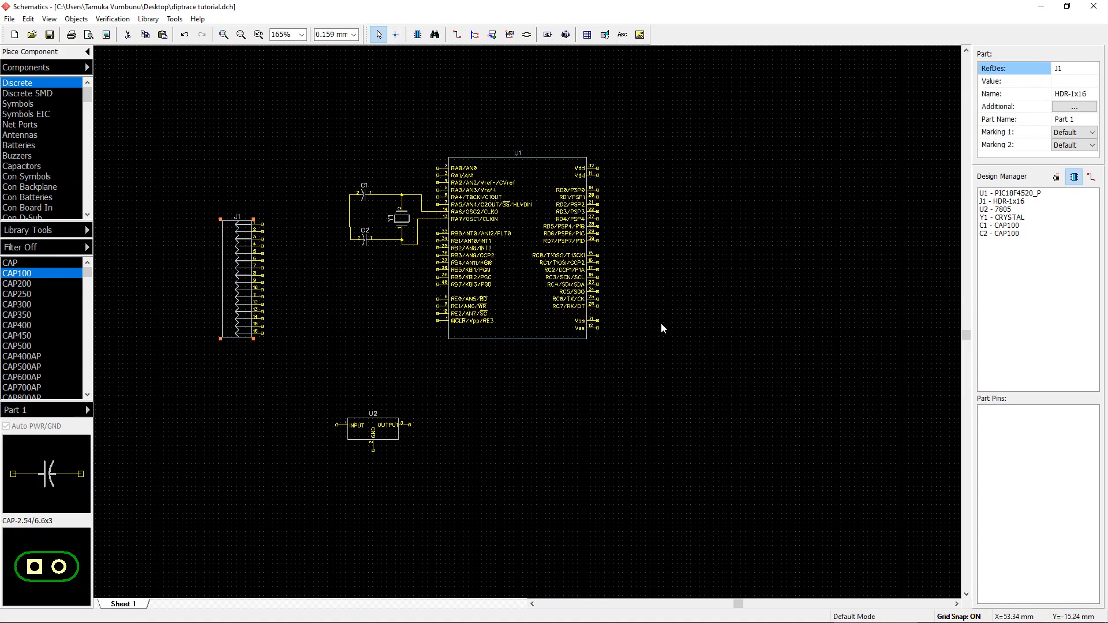
right_click_drag(660, 323, 625, 355)
left_click_drag(331, 458, 355, 438)
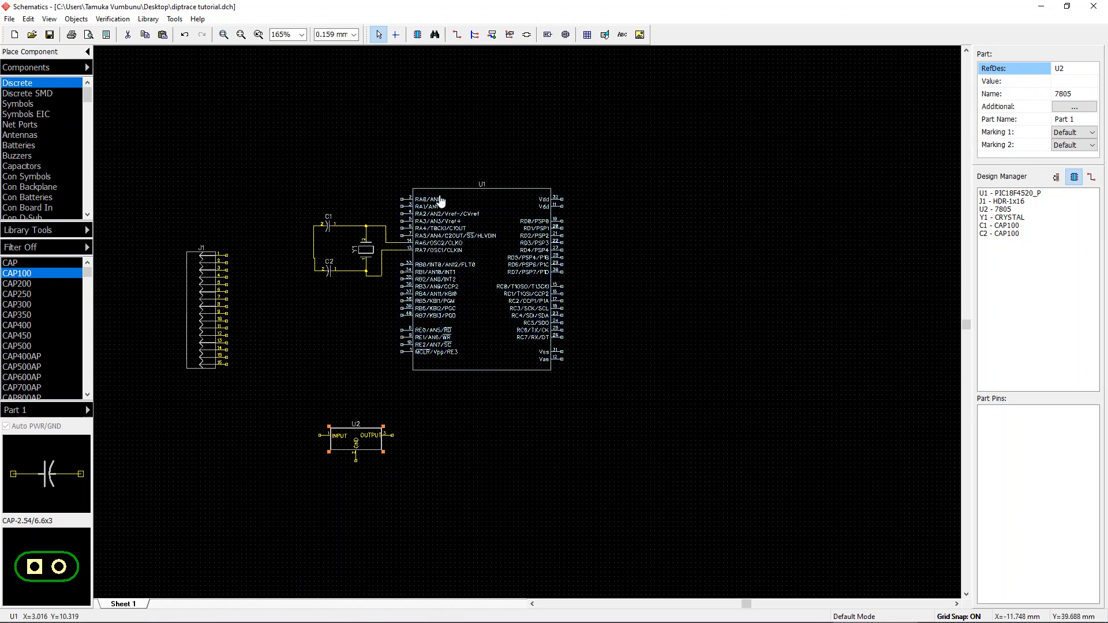
left_click_drag(205, 317, 223, 338)
left_click(587, 416)
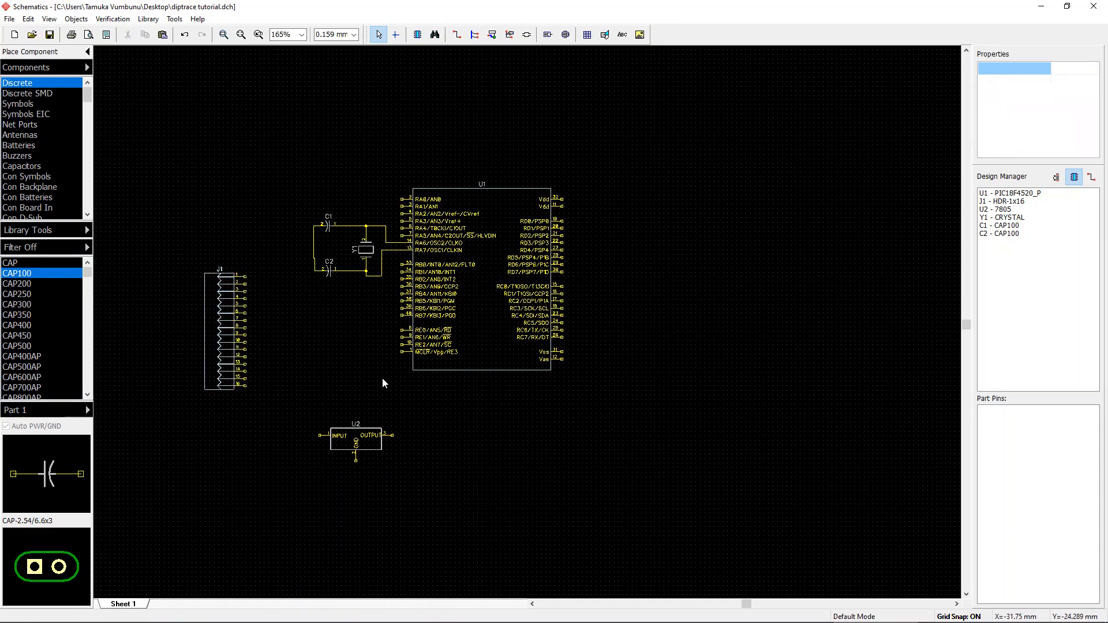
Step: Browse the Relays category of the component library for a suitable relay part
scroll(65, 108, "down", 7)
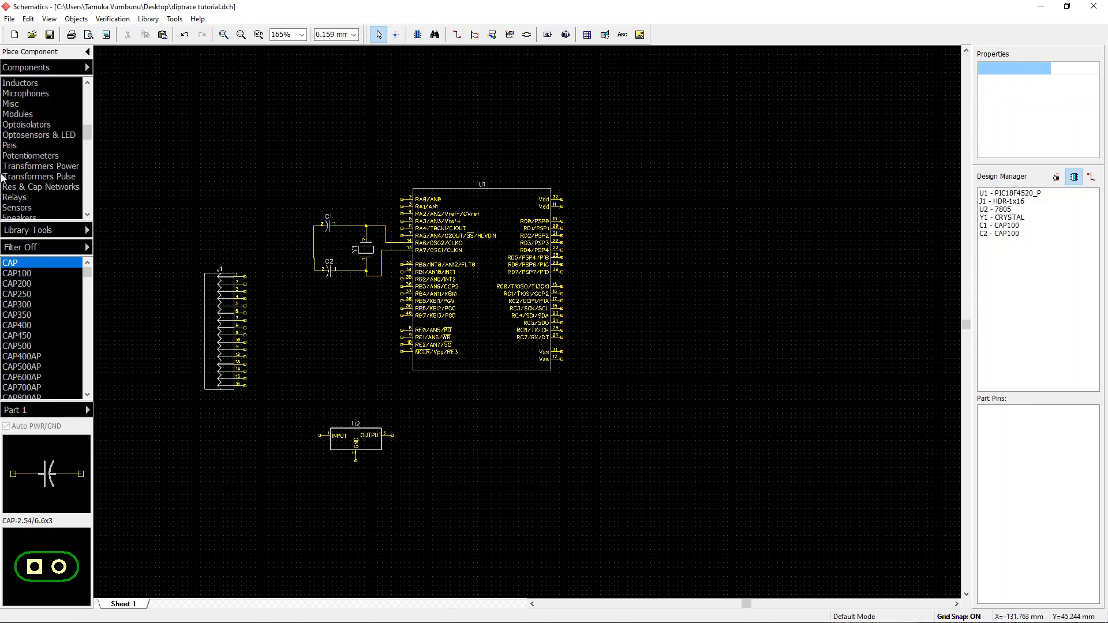
left_click(39, 197)
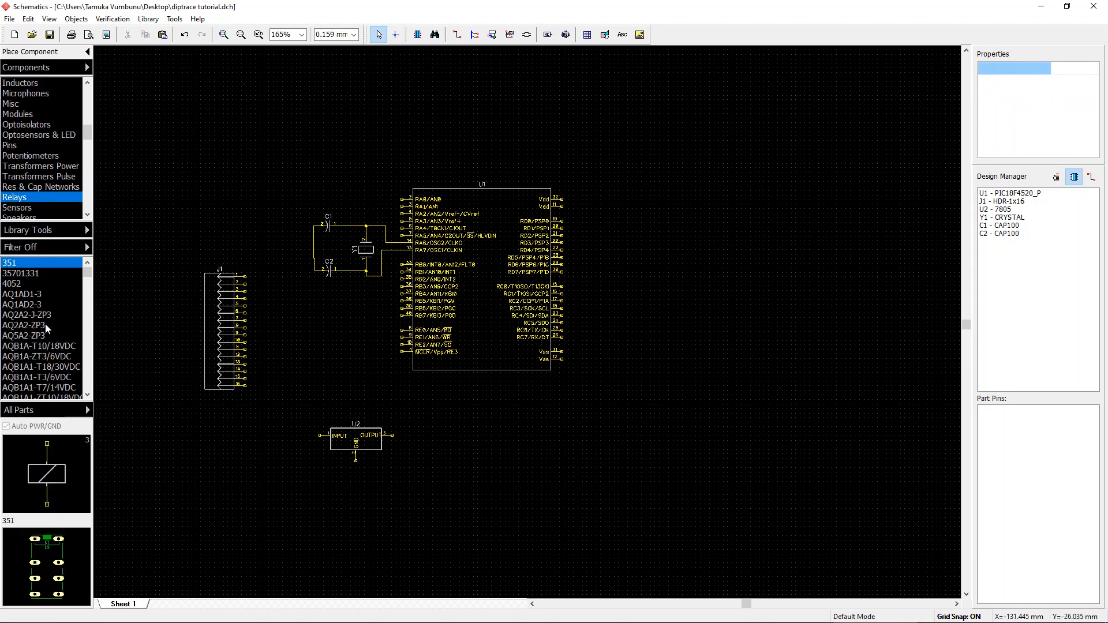
scroll(46, 328, "down", 9)
scroll(66, 332, "down", 2)
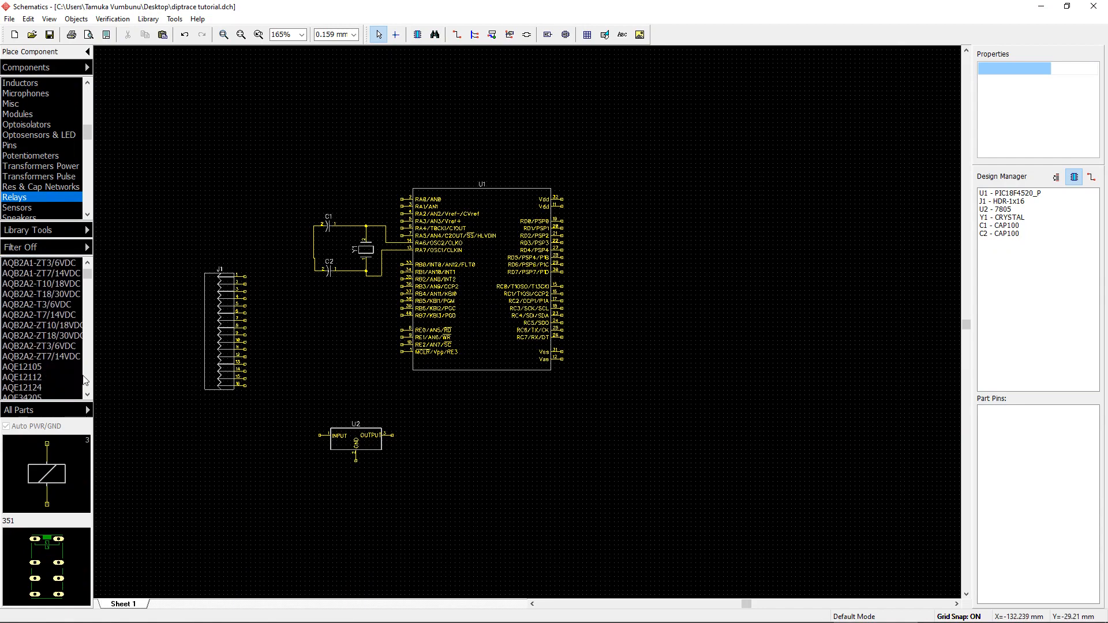
left_click(88, 396)
scroll(87, 399, "down", 4)
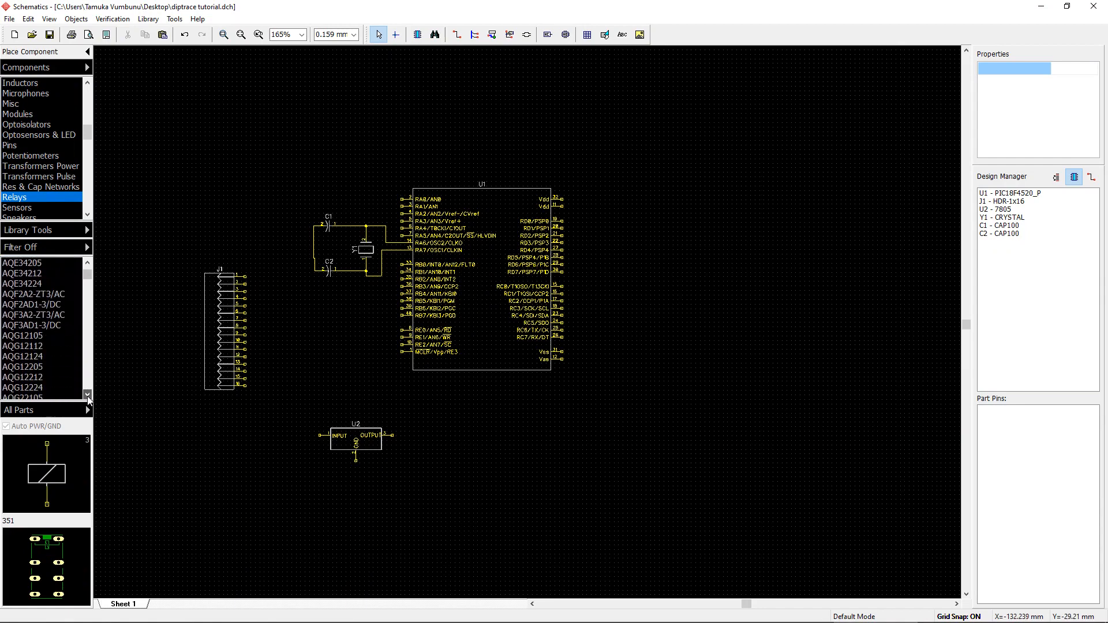
left_click(26, 304)
left_click(44, 346)
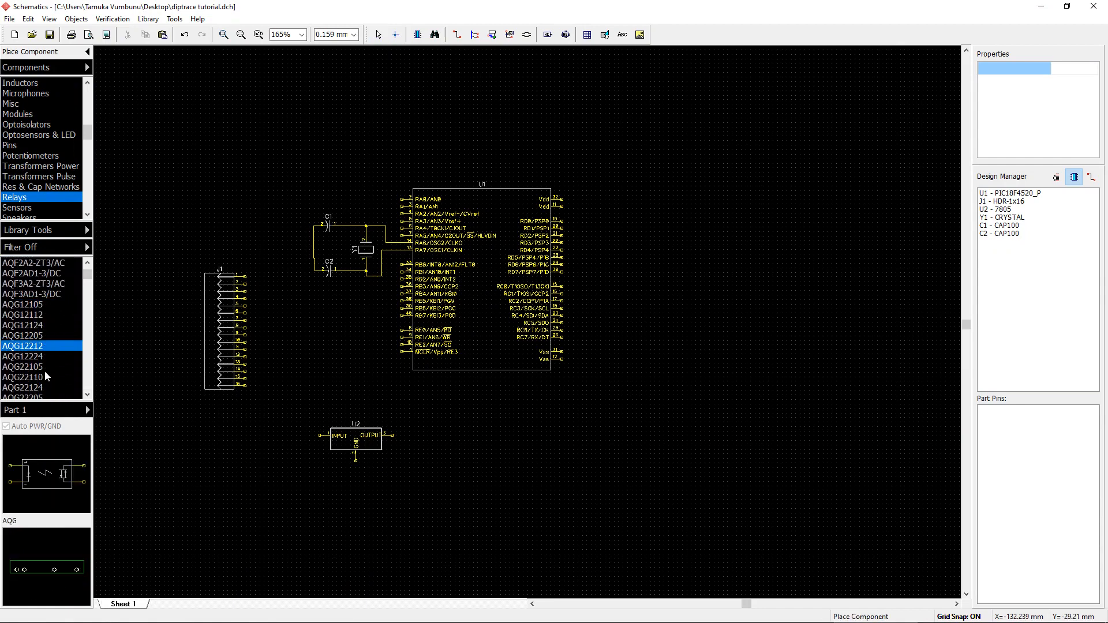
left_click(44, 368)
left_click(53, 388)
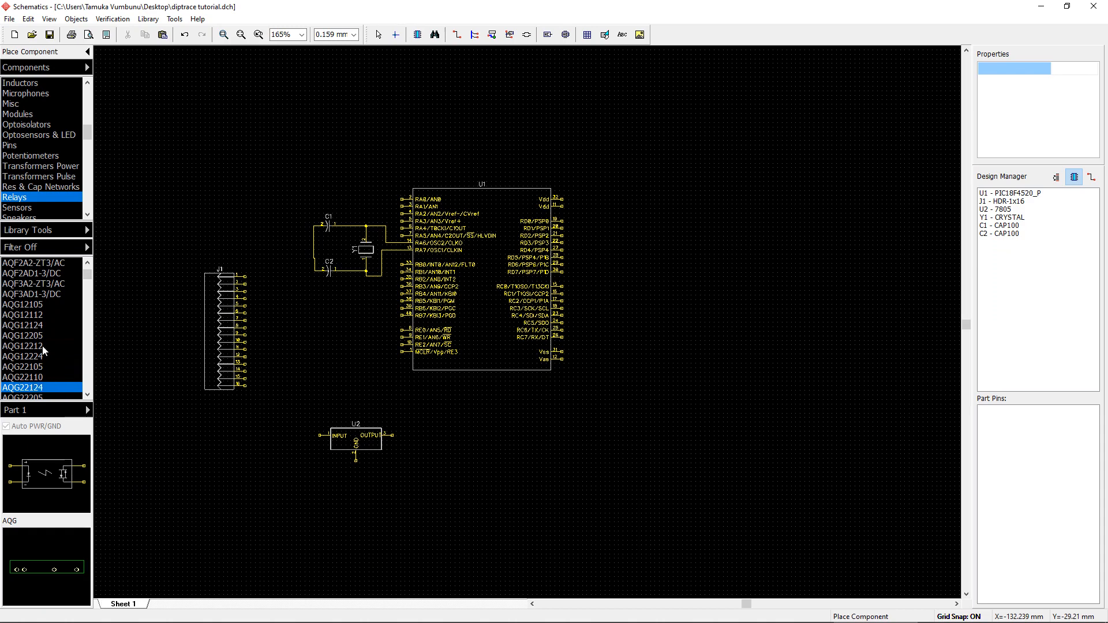
scroll(44, 345, "down", 15)
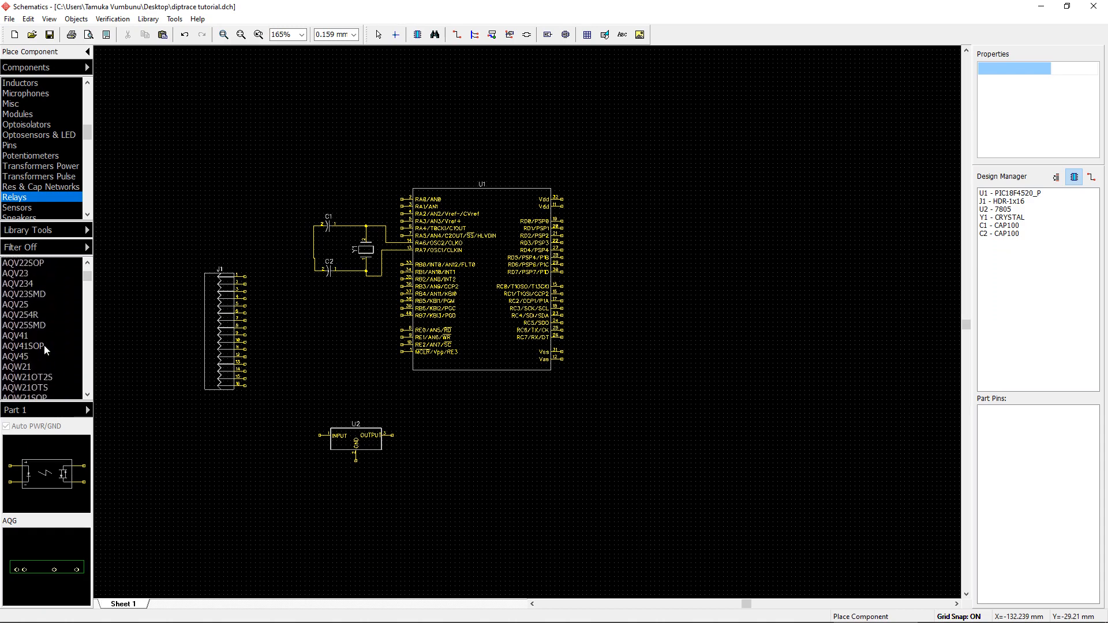
scroll(44, 345, "up", 3)
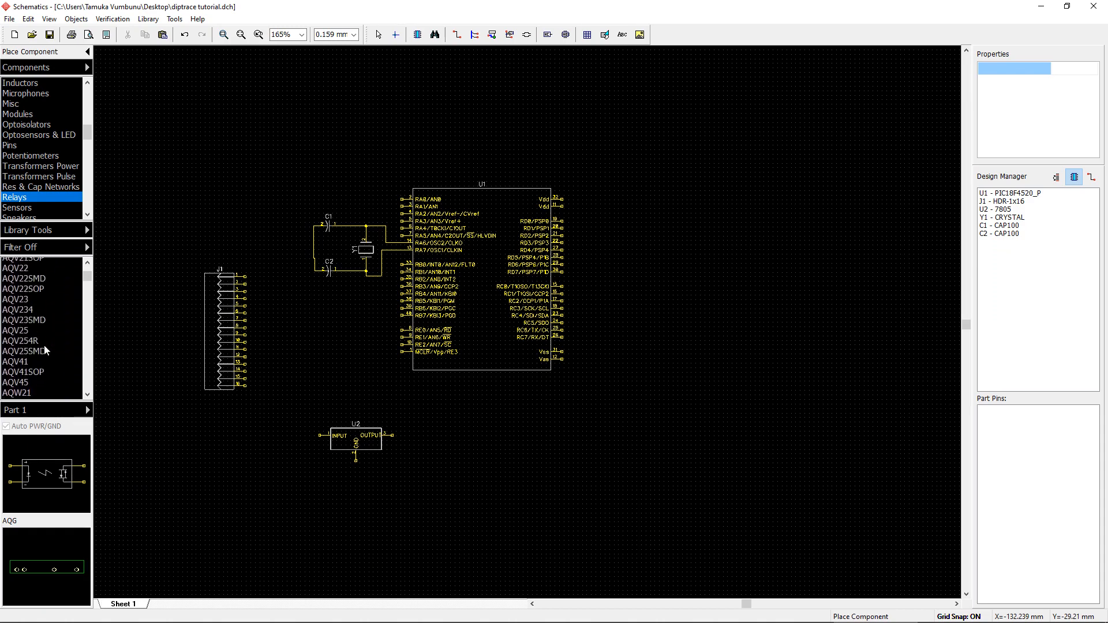
right_click(229, 129)
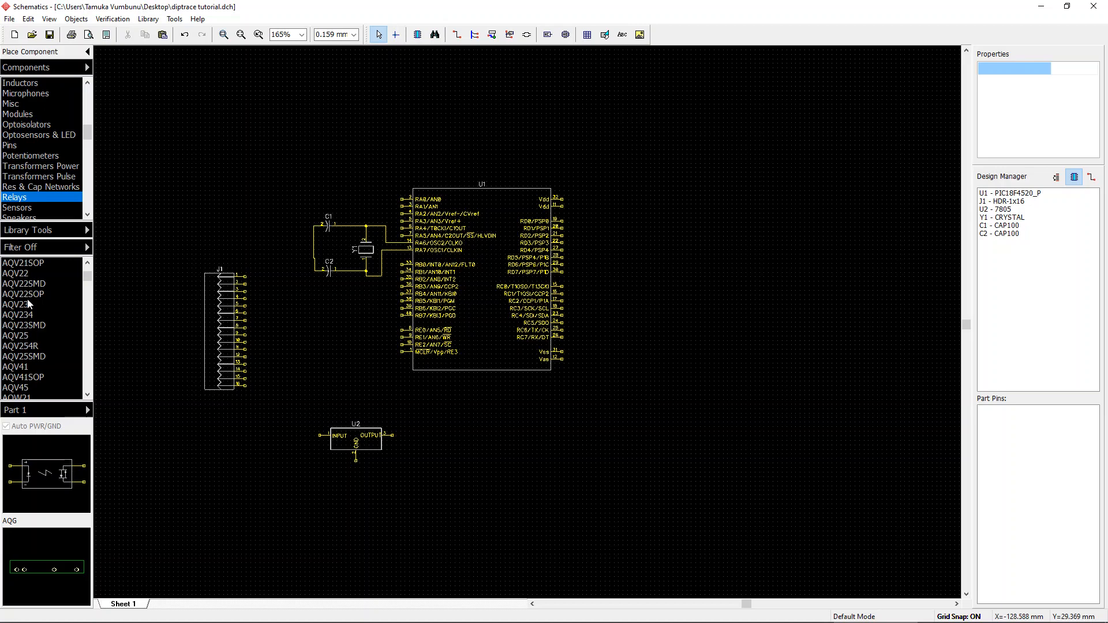
left_click(37, 336)
scroll(41, 338, "down", 10)
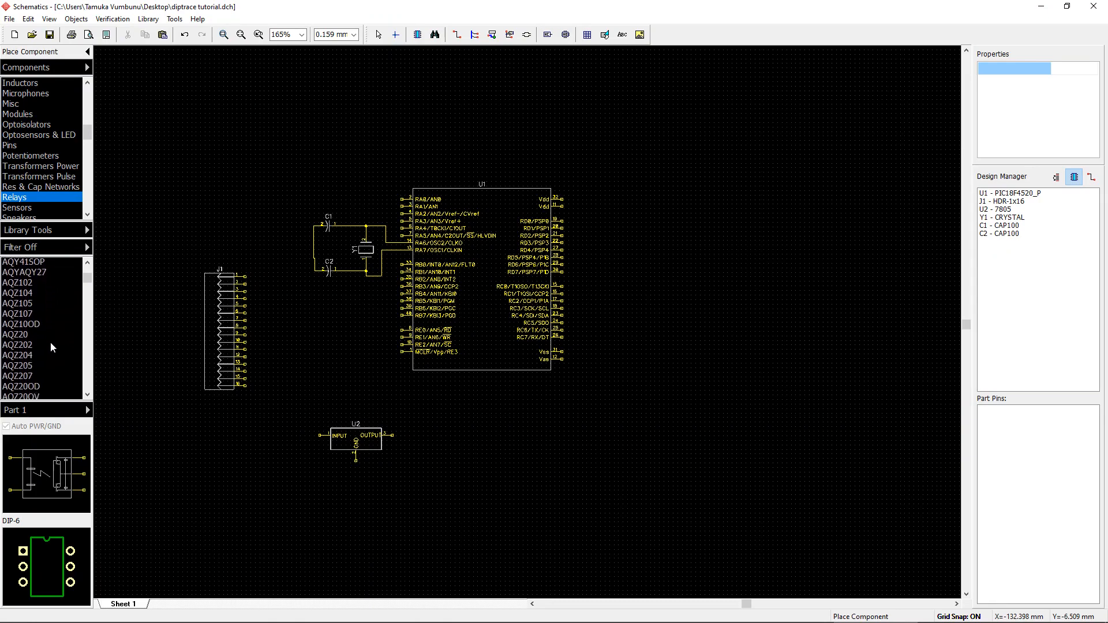
scroll(51, 341, "down", 15)
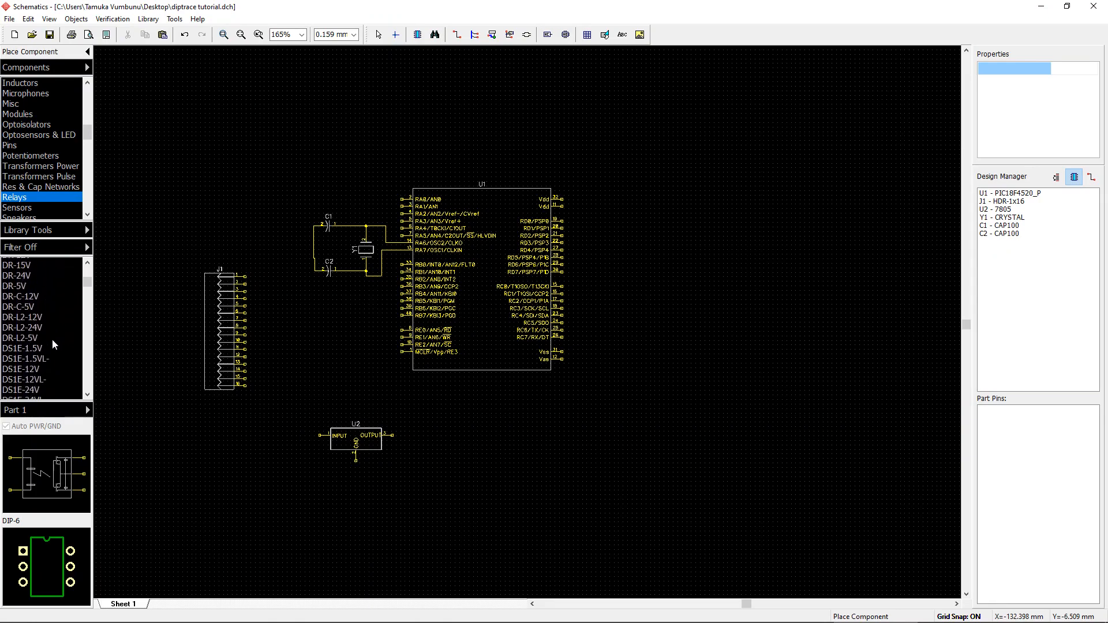
scroll(52, 341, "down", 9)
right_click(167, 189)
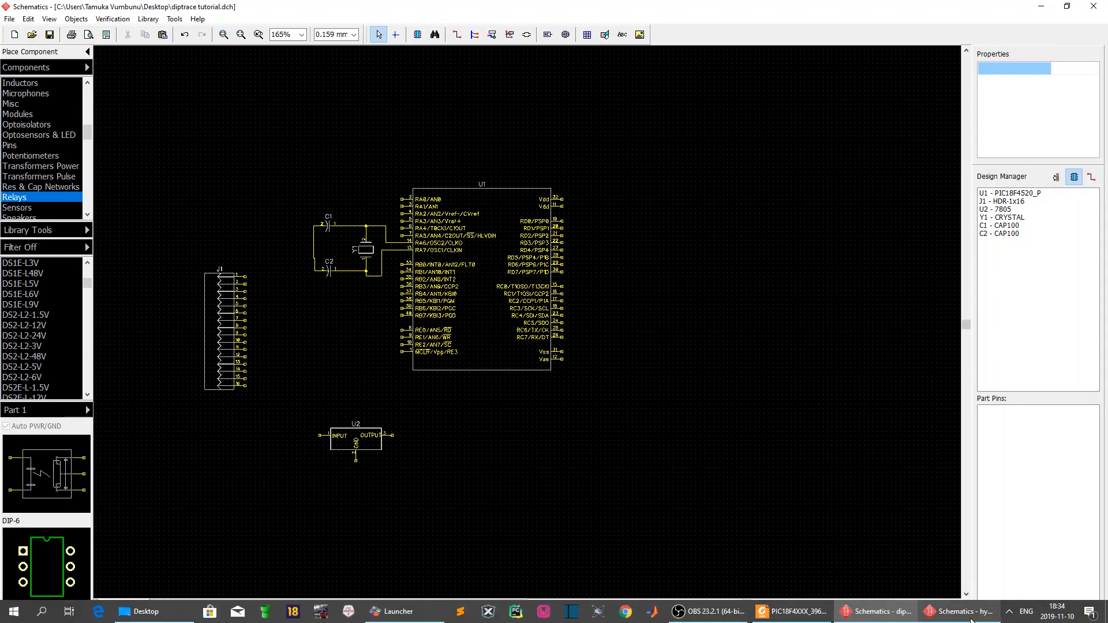
Step: Switch to the other schematic window and copy relay WE6.1's component name V23148-A0003-A101-CO from its properties
left_click(972, 620)
left_click(1040, 328)
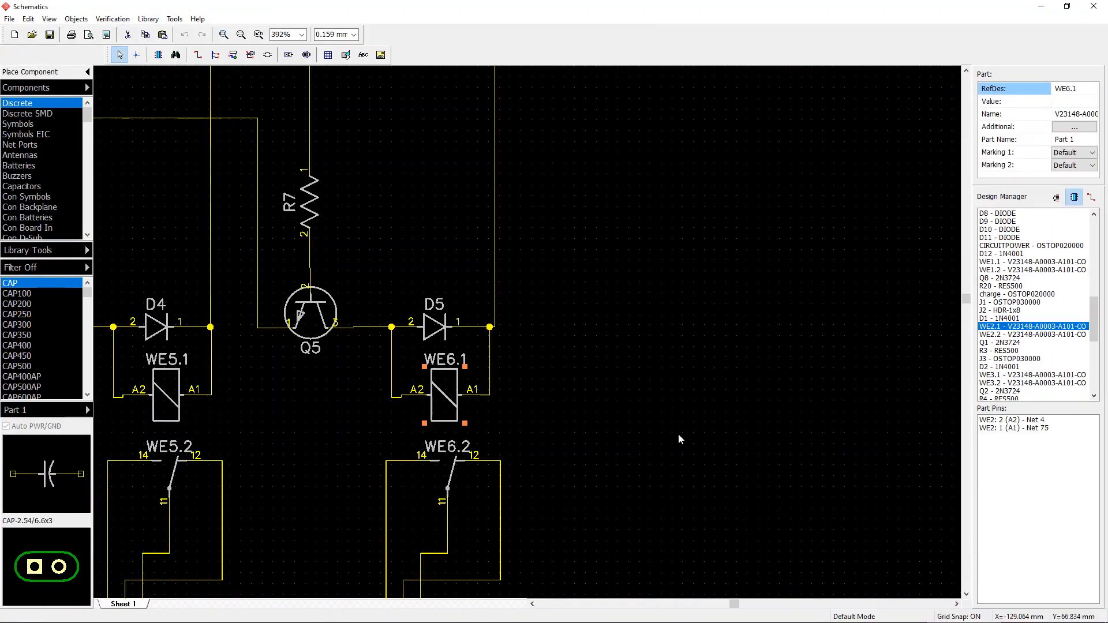
right_click(454, 396)
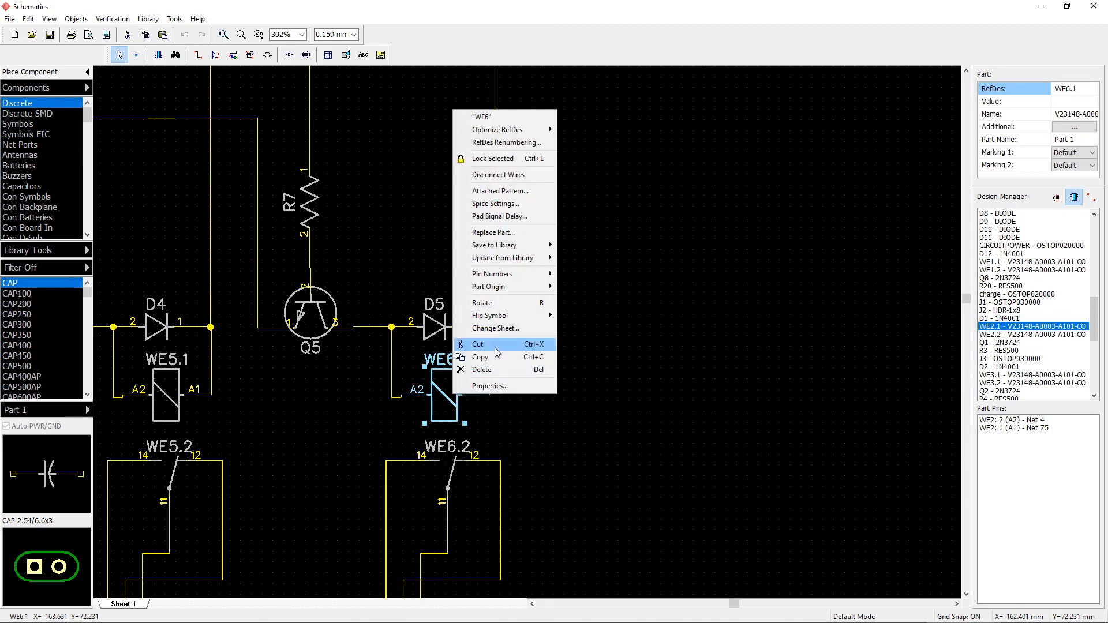
left_click(441, 395)
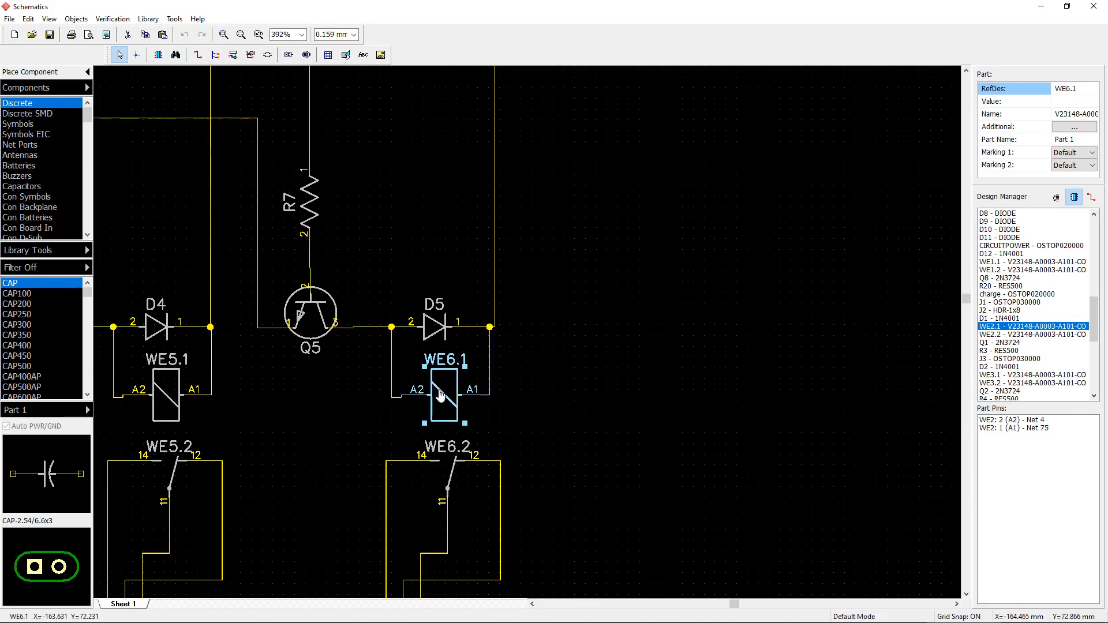
double_click(440, 395)
right_click(594, 260)
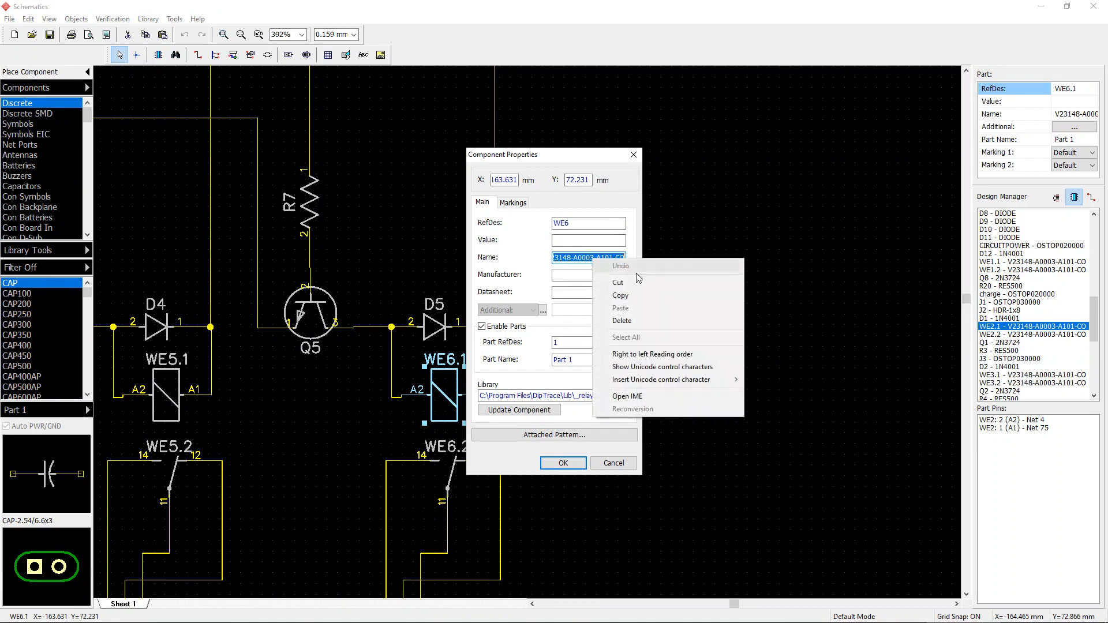
left_click(638, 296)
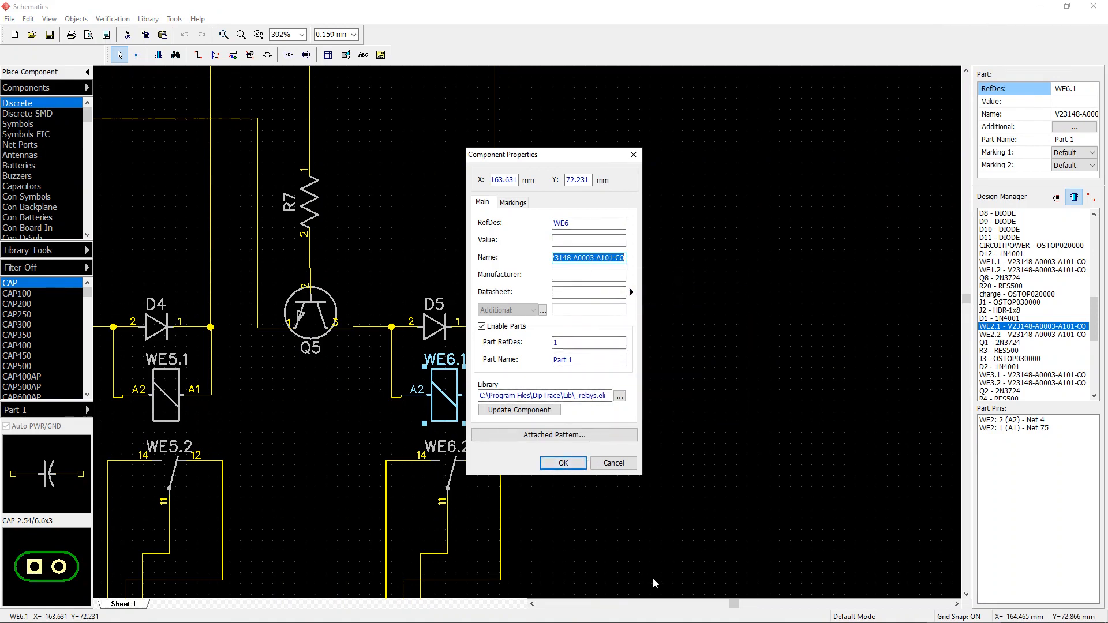
mouse_move(657, 621)
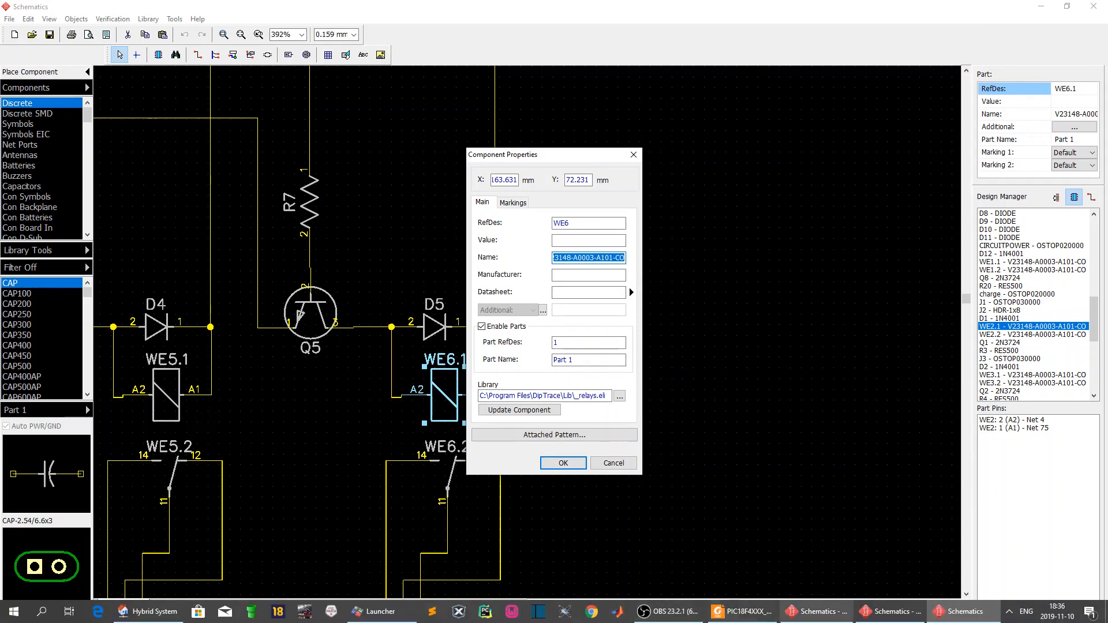
left_click(824, 616)
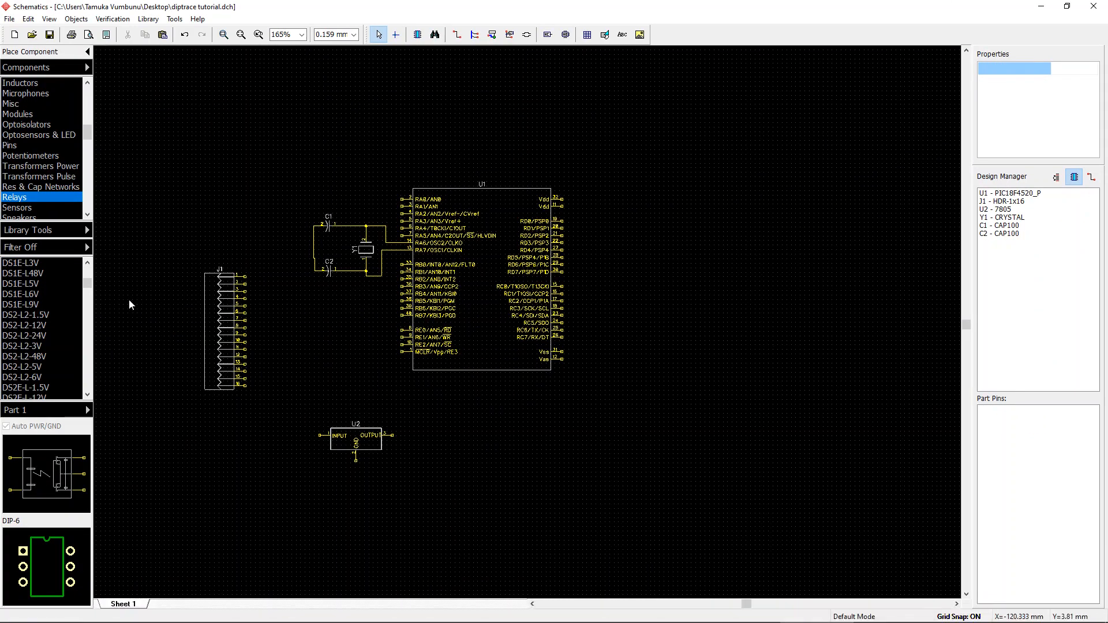
Step: Filter all component libraries by the pasted name V23148-A0003-A101-CO
left_click(435, 34)
left_click_drag(261, 317, 128, 324)
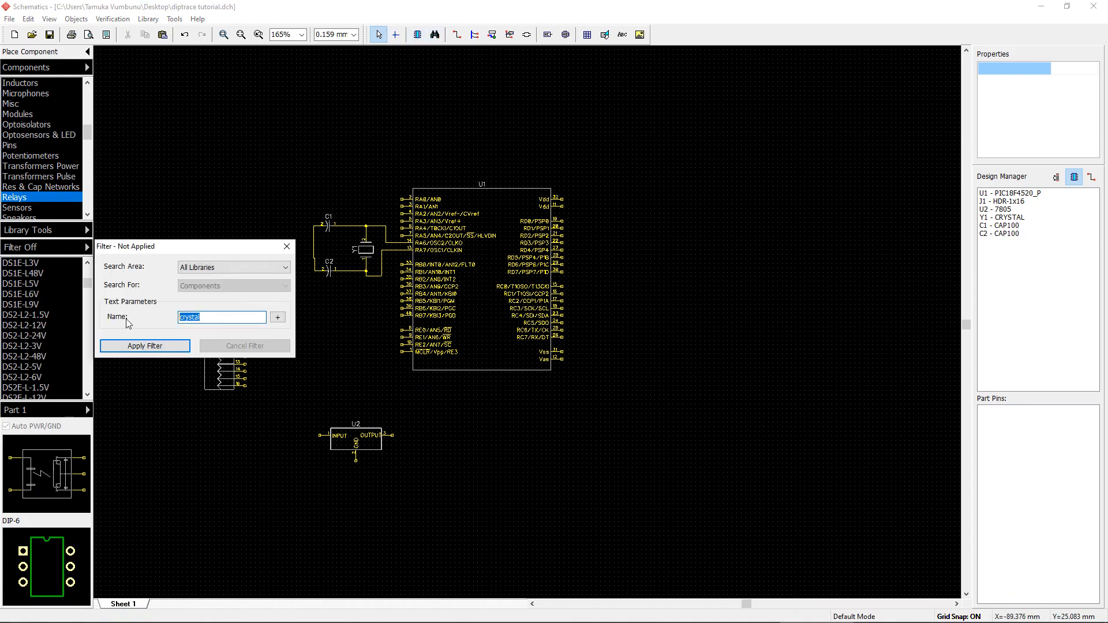
key("ctrl+v")
left_click(159, 348)
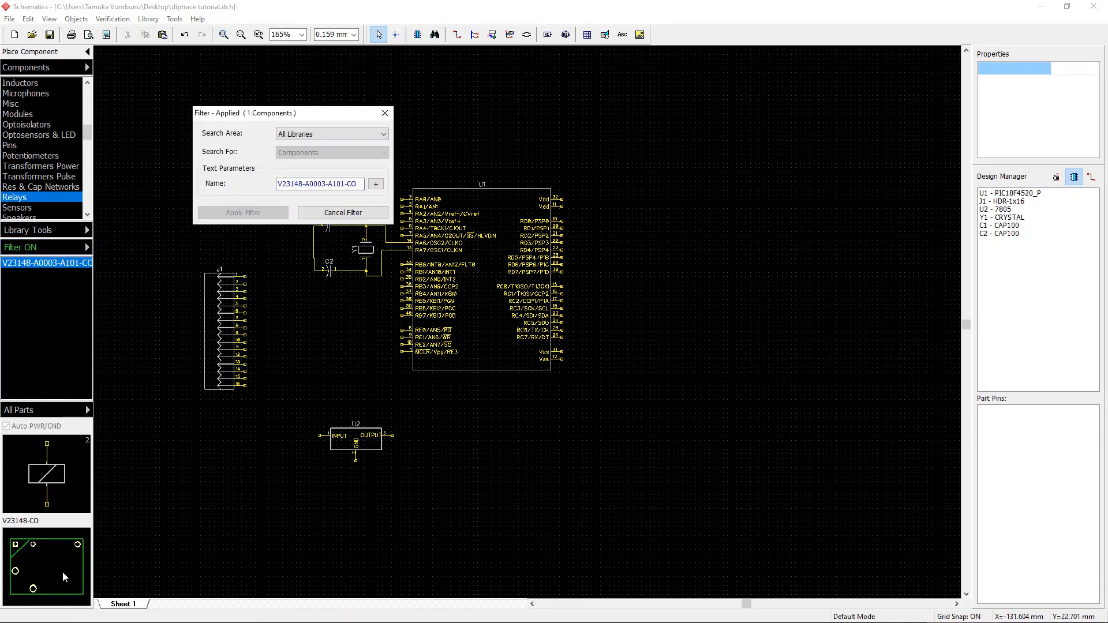
Step: Place the V23148-A0003-A101-CO relay to the upper right of the microcontroller and cancel the library filter
left_click(30, 303)
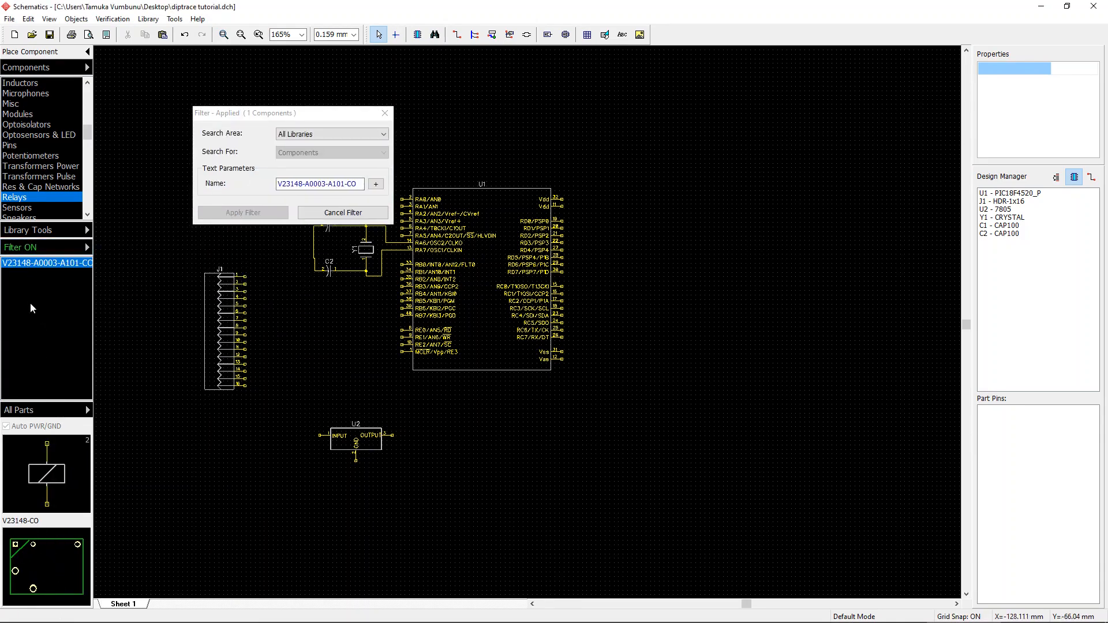
left_click(35, 267)
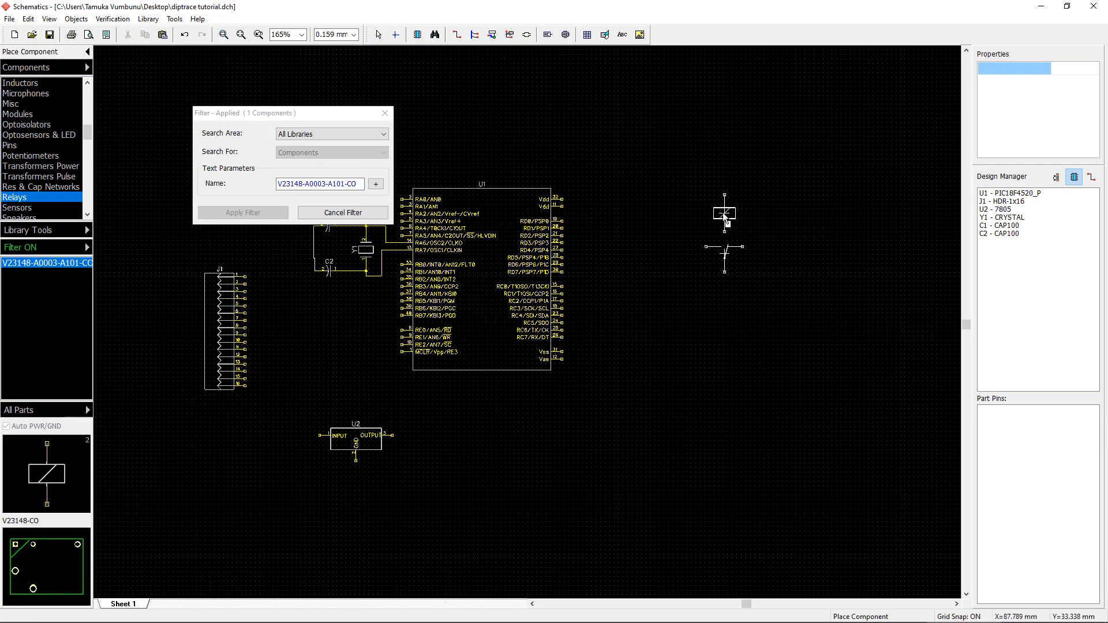
left_click(712, 209)
right_click(802, 220)
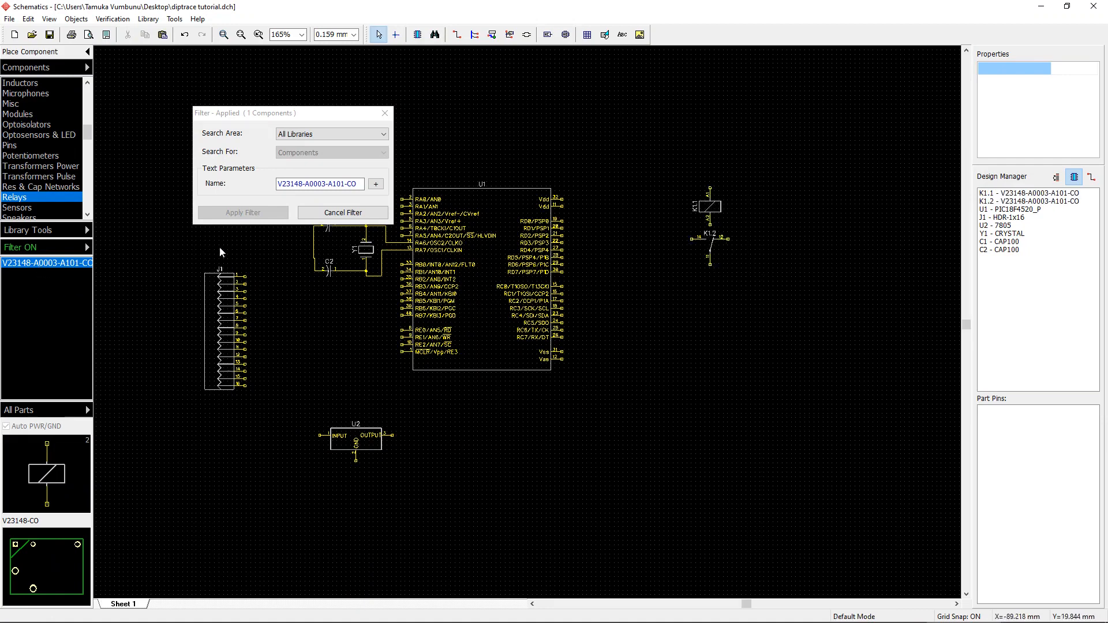
left_click(334, 213)
left_click(385, 113)
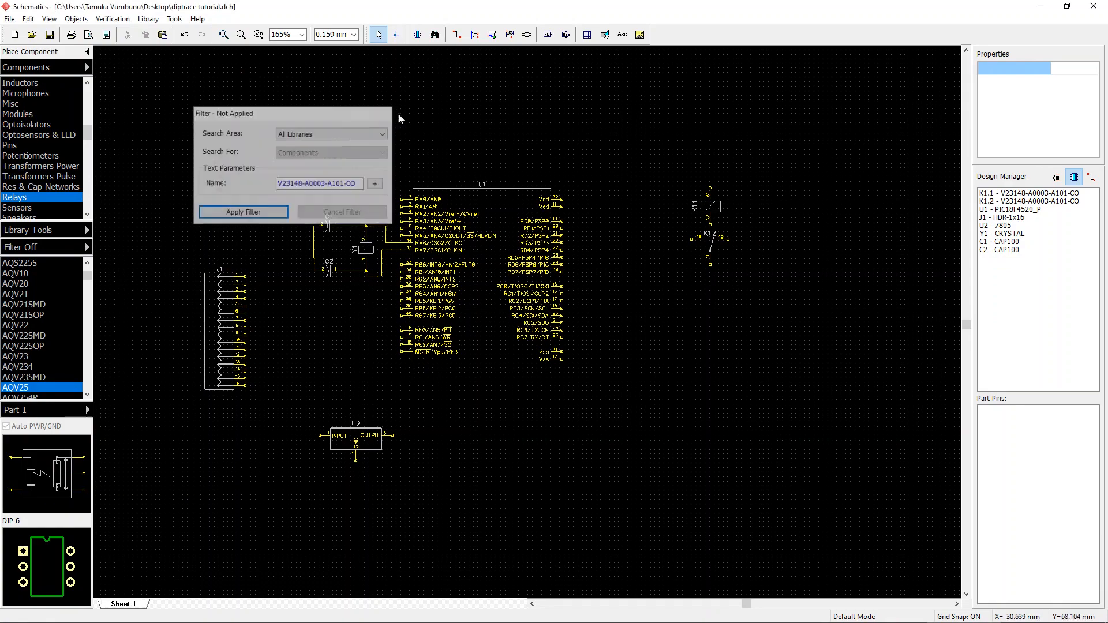
Step: Filter the libraries for 2n2222 and place a 2N2222 transistor to the right of the microcontroller
left_click(35, 156)
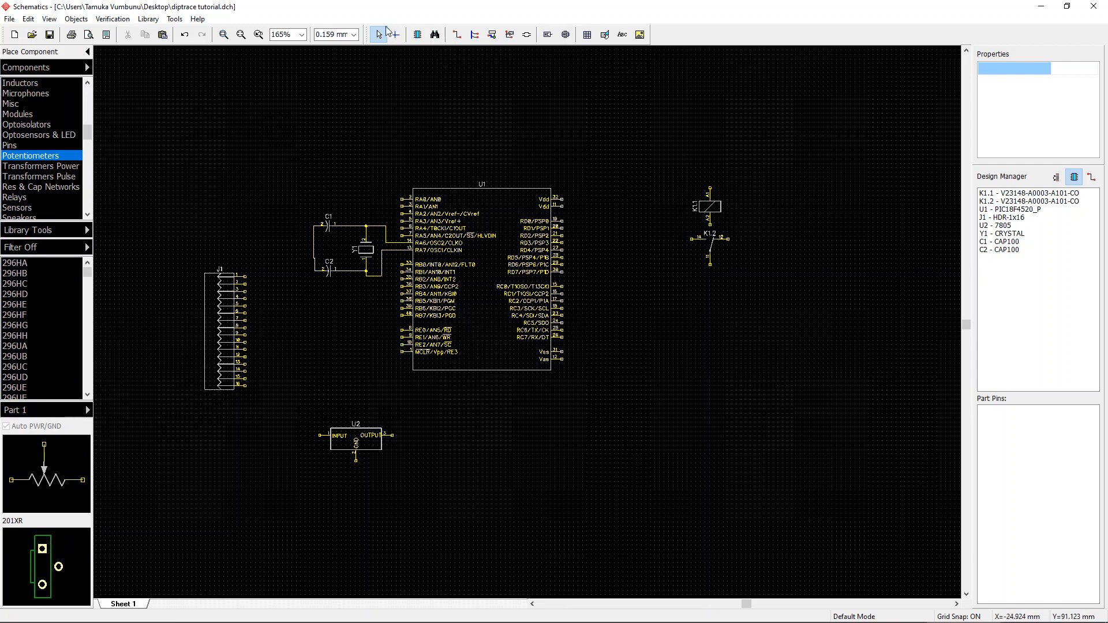
left_click(436, 36)
left_click(242, 317)
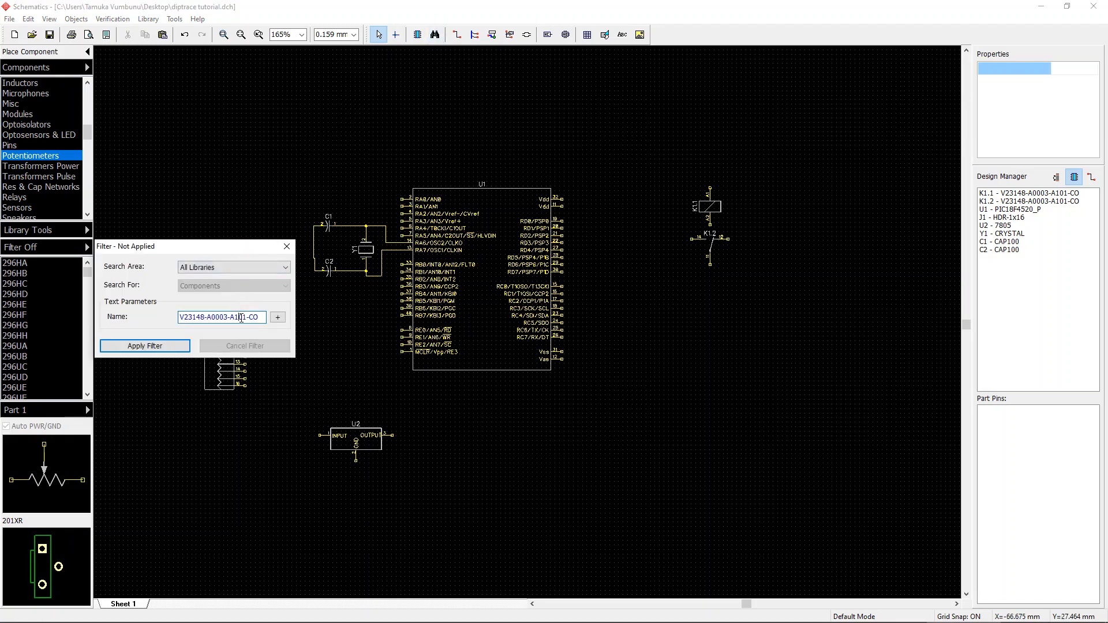
key("ctrl+a")
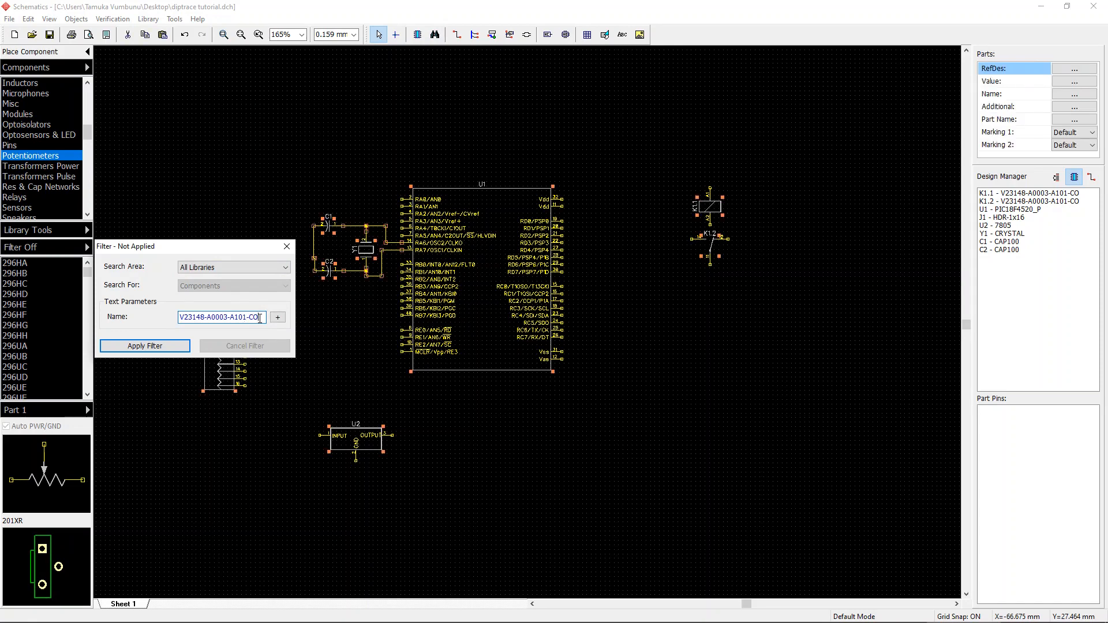
left_click_drag(261, 314, 175, 317)
type("2n2222")
left_click(144, 349)
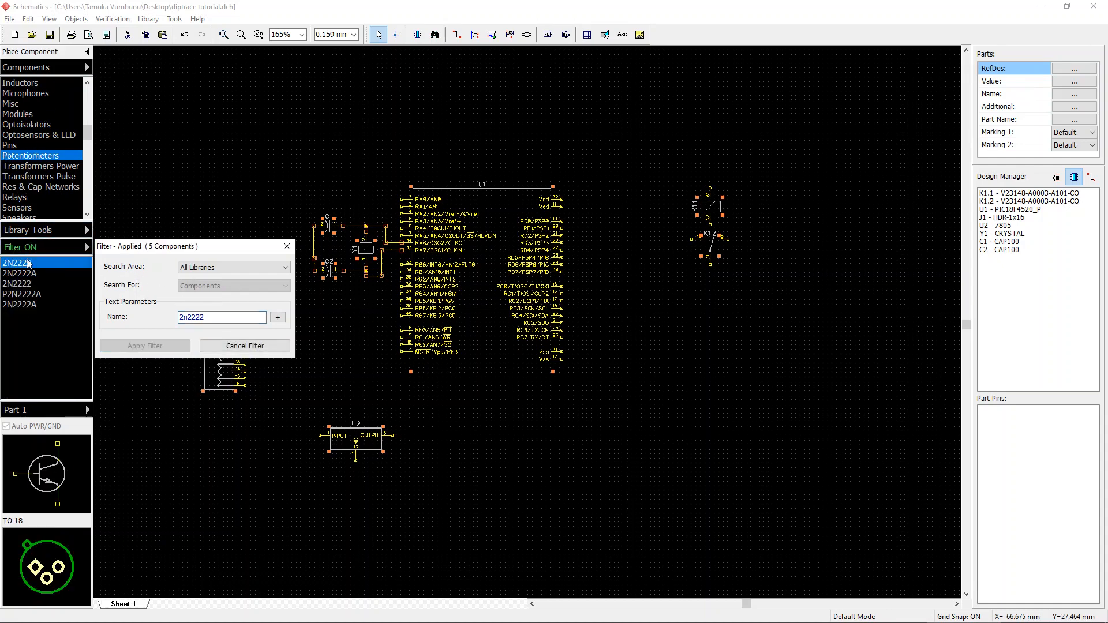
left_click(35, 264)
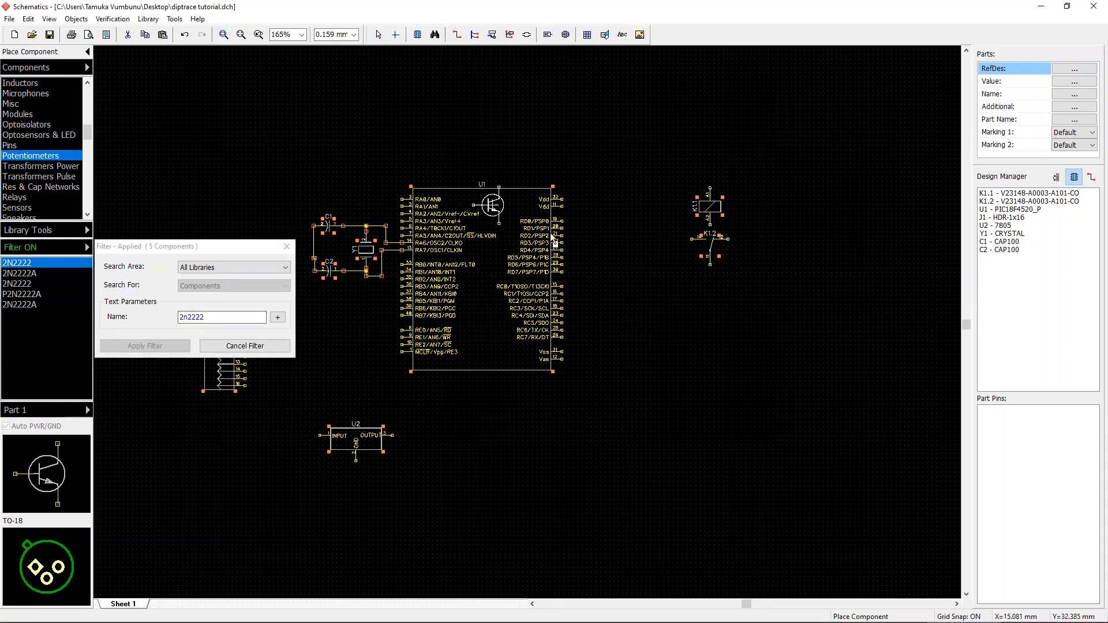
left_click(648, 331)
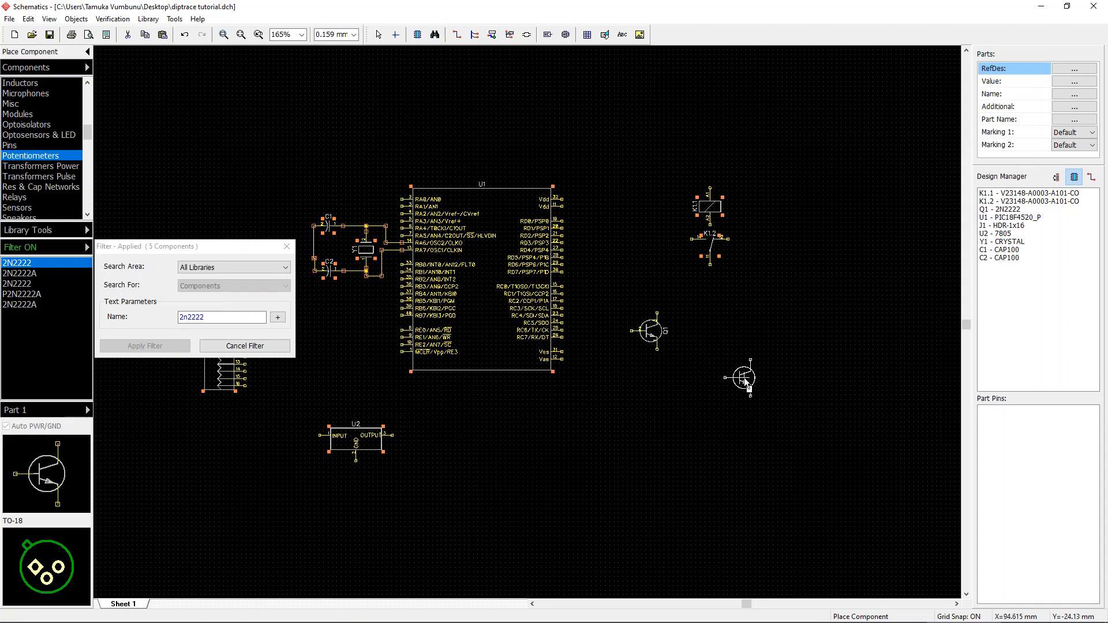
Step: Cancel the 2n2222 library filter and close the filter dialog
key("Escape")
left_click(245, 345)
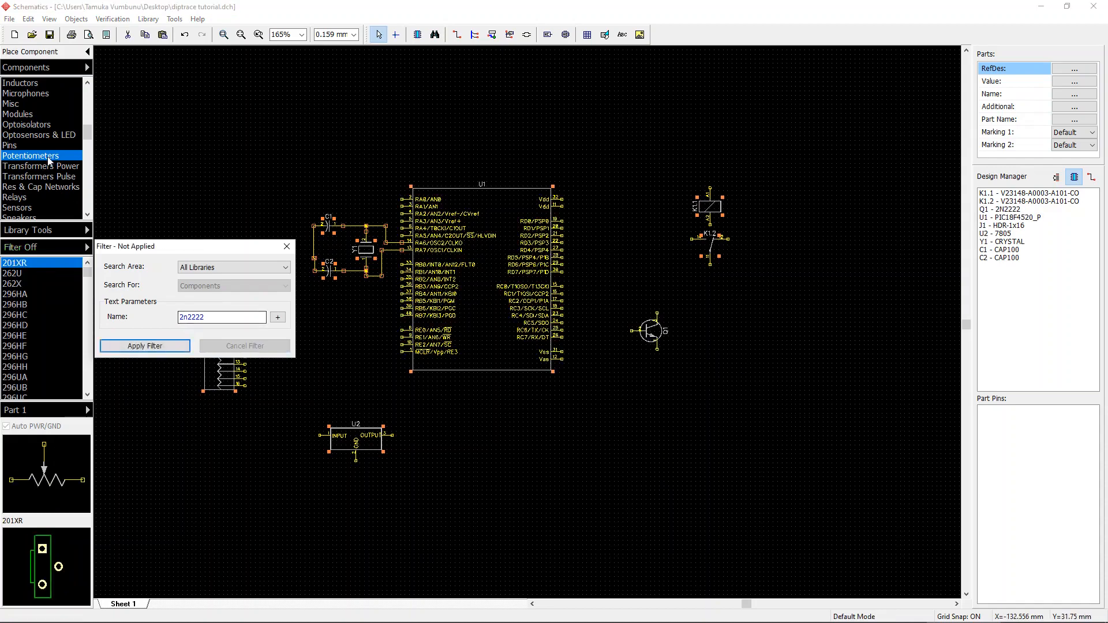
left_click(286, 246)
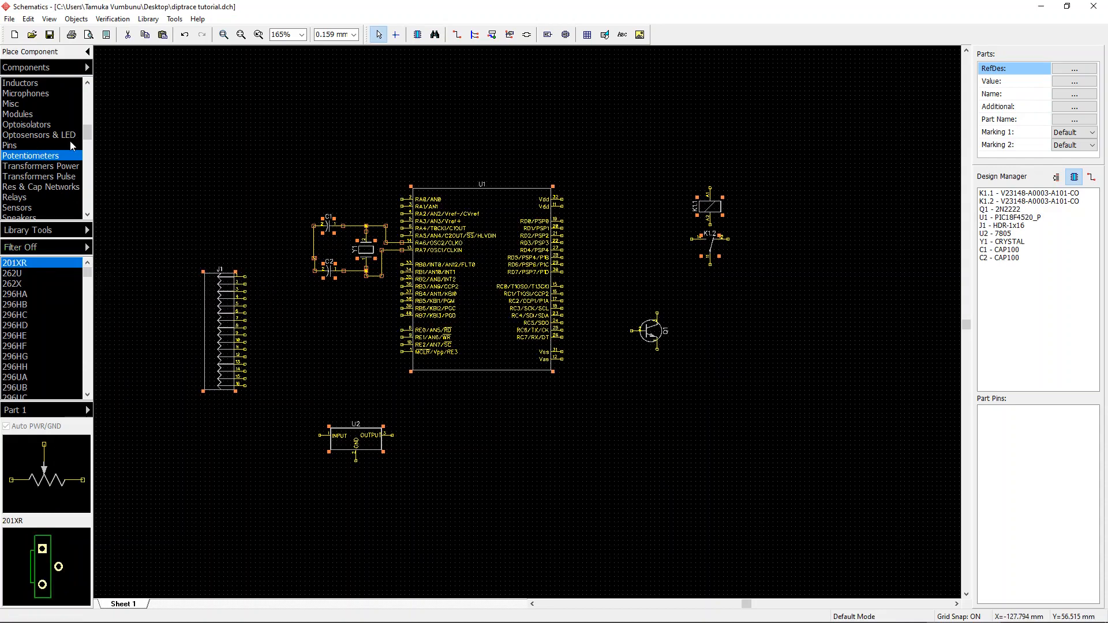
Step: Open the Discrete library, then filter all libraries by the name 1n4001
left_click_drag(85, 131, 82, 88)
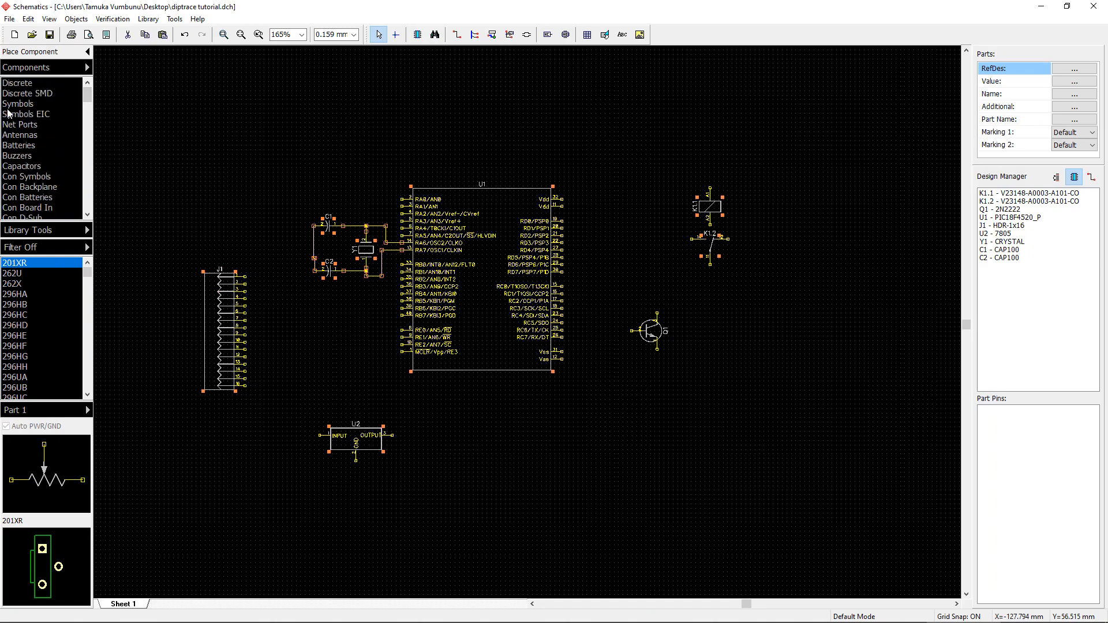
left_click(37, 86)
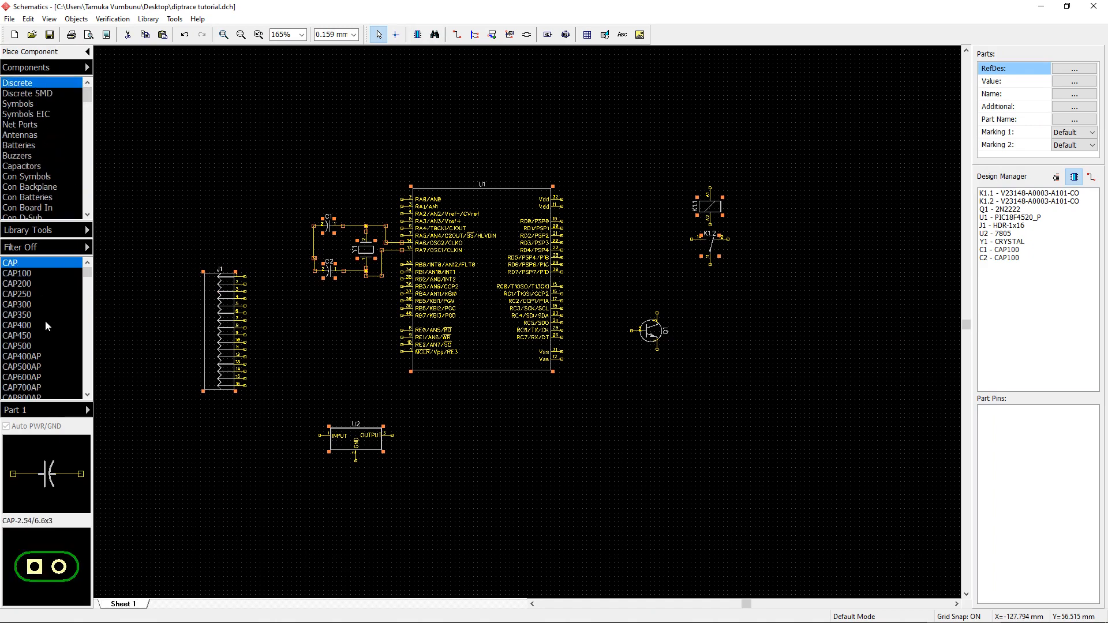
scroll(46, 319, "down", 5)
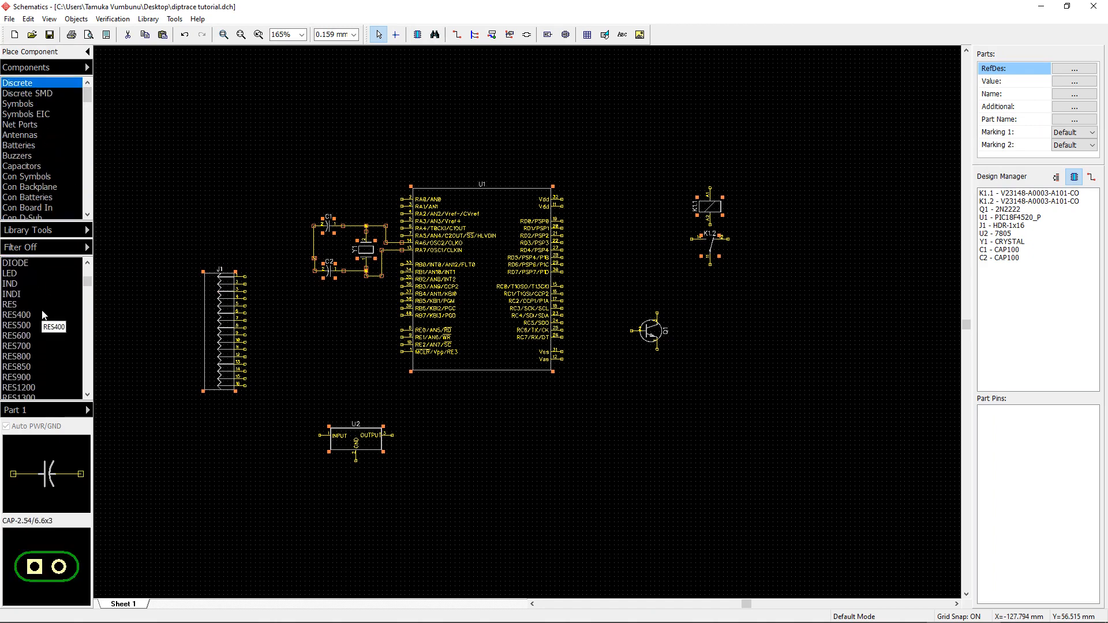
left_click(30, 262)
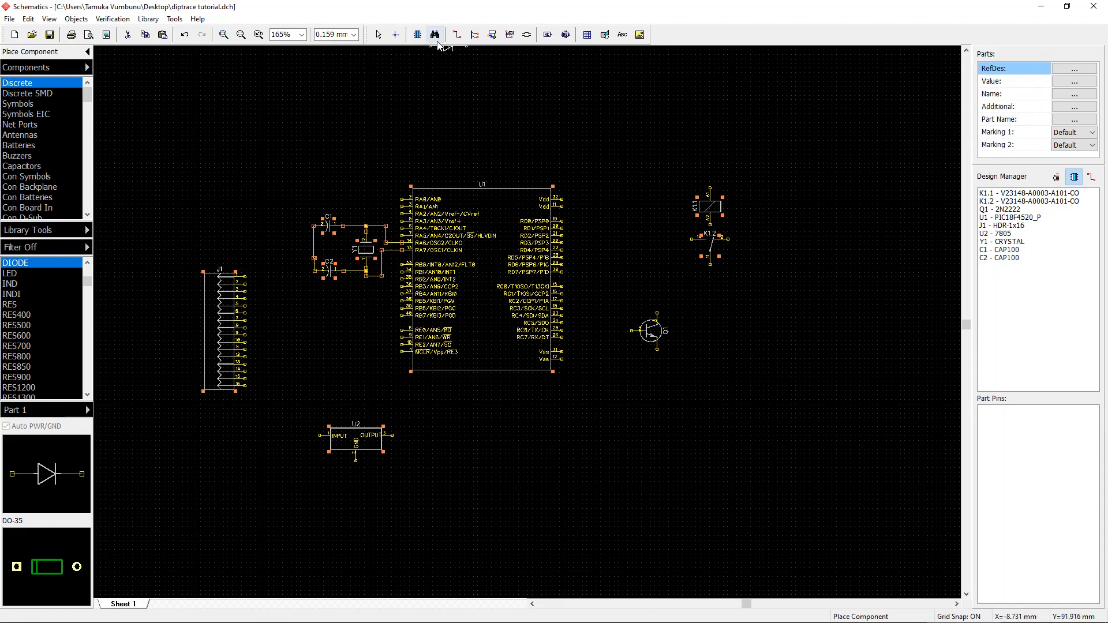
right_click(538, 88)
left_click(436, 35)
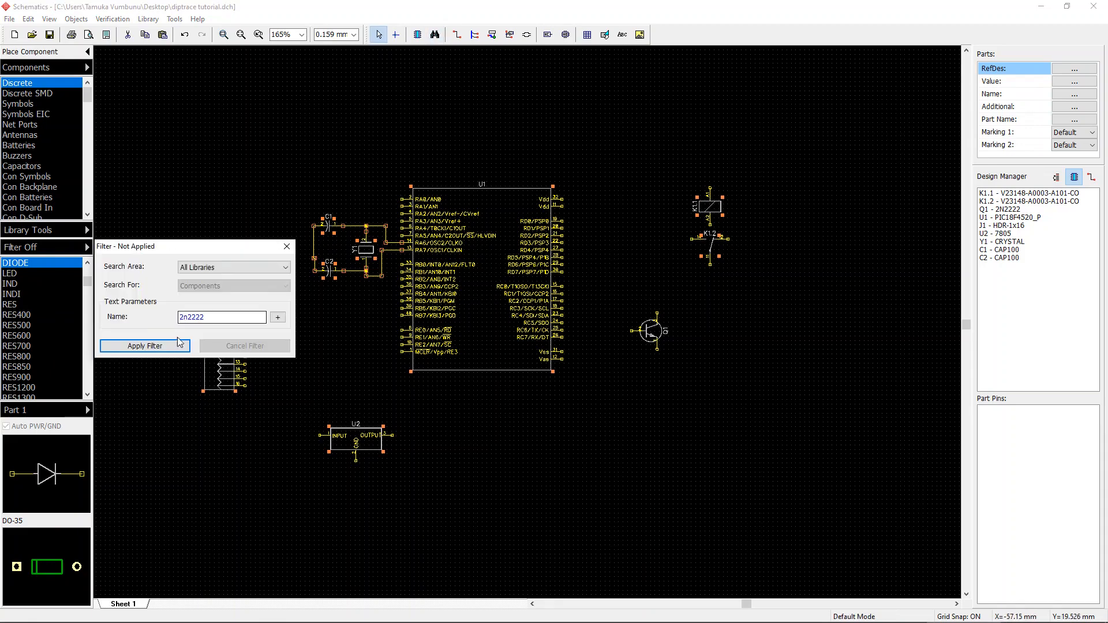
double_click(223, 317)
type("1n4001")
left_click(123, 347)
Step: Place a rotated 1N4001 diode to the right of the microcontroller, then cancel the filter and close its dialog
left_click(45, 263)
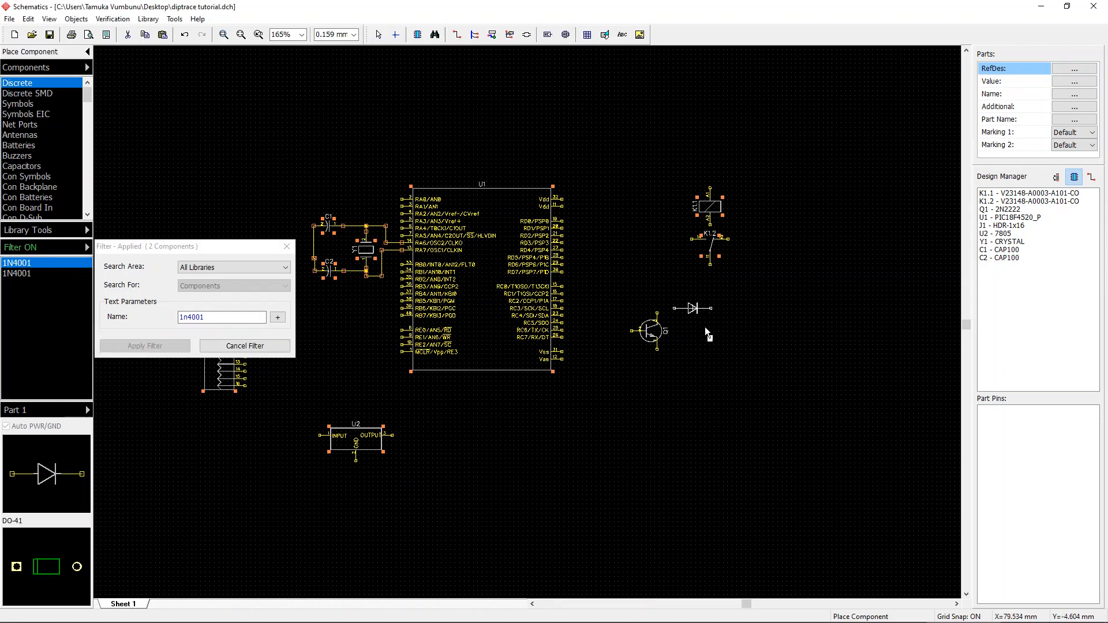
key("r")
left_click(629, 240)
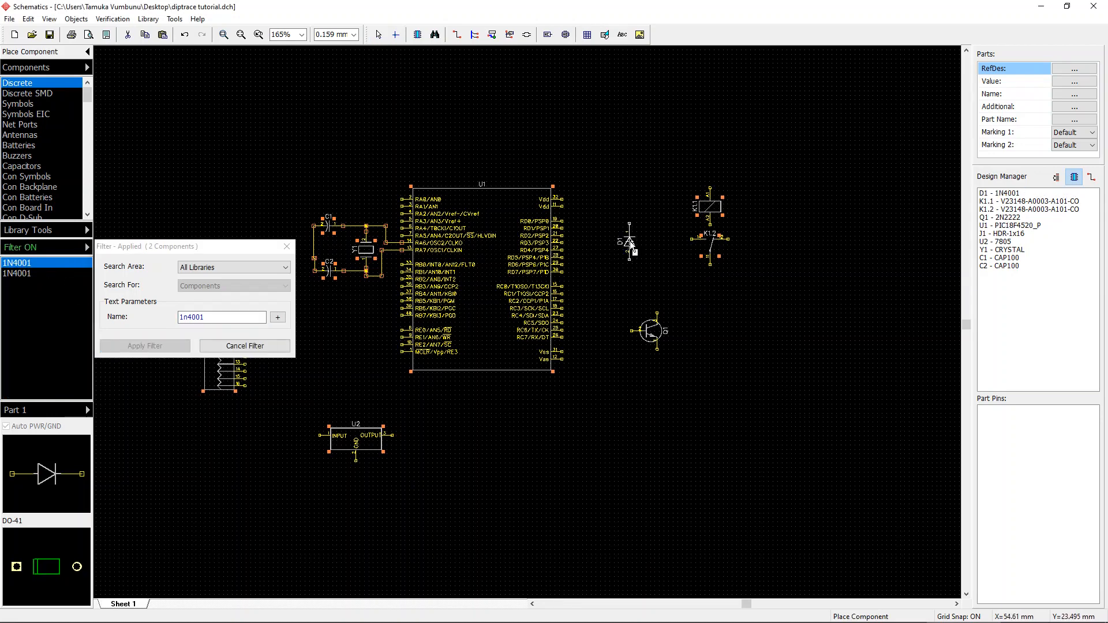
key("Escape")
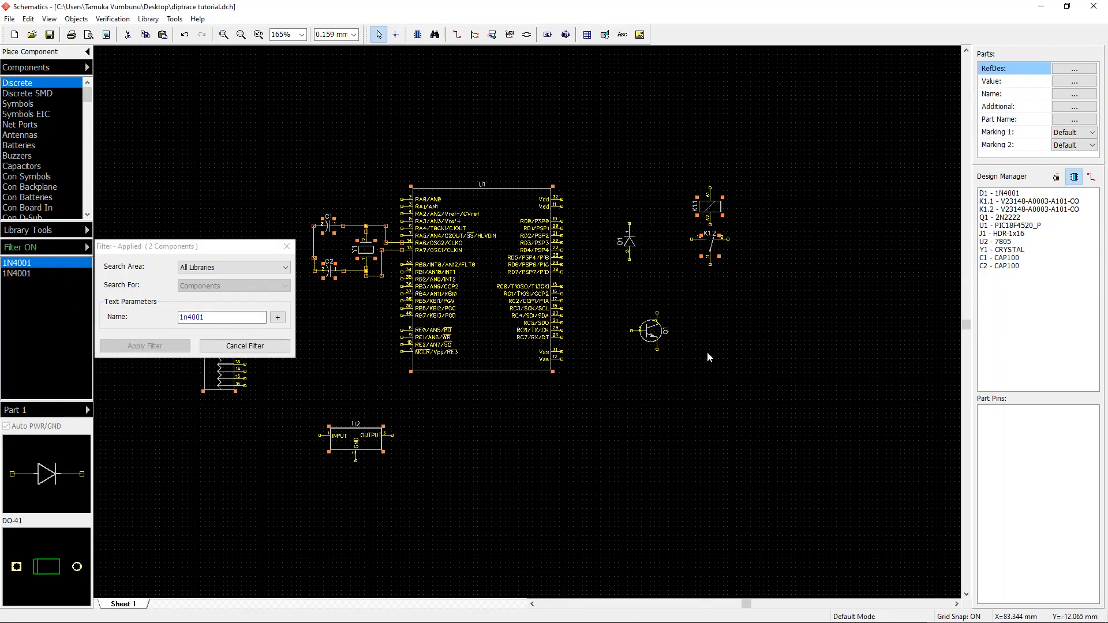
left_click(245, 346)
left_click(628, 421)
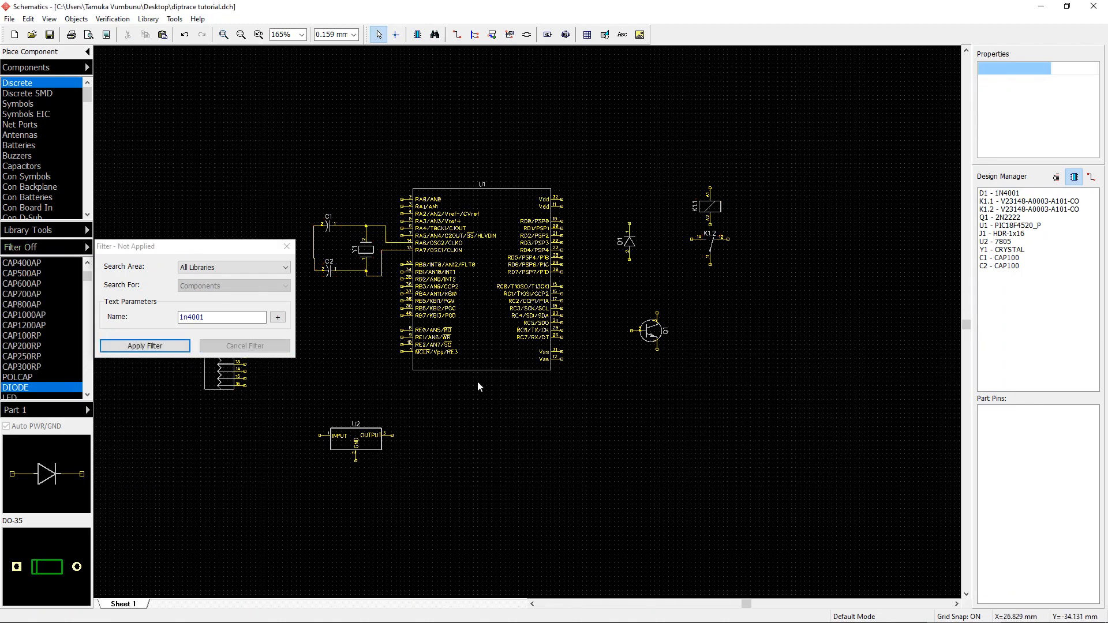
left_click(286, 246)
Step: Place a RES400 resistor from the Discrete library below the transistor
left_click(52, 337)
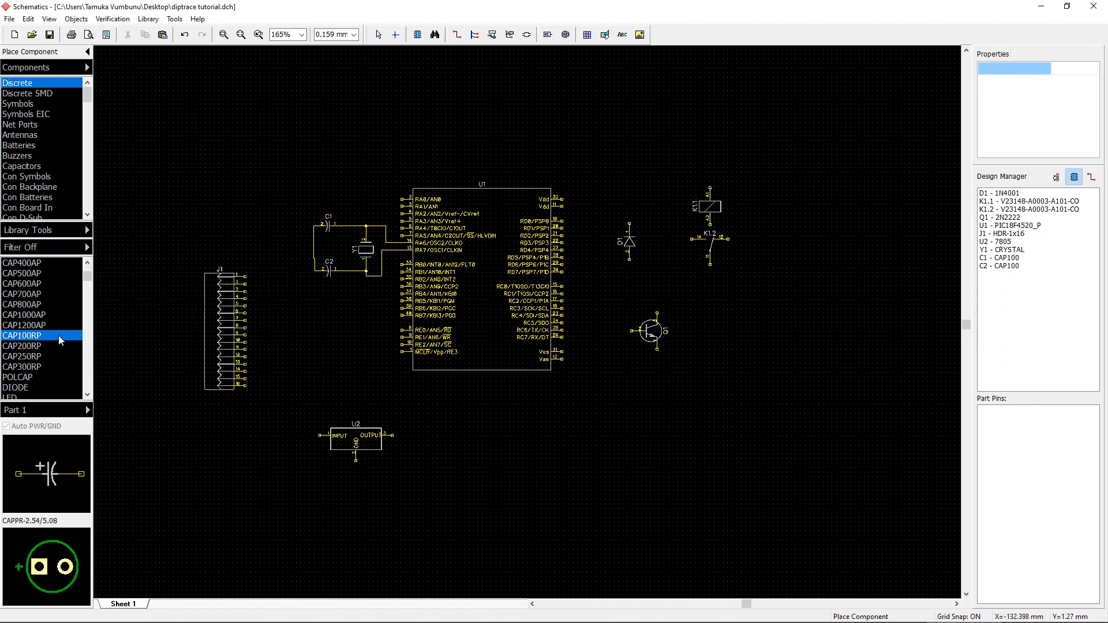
scroll(58, 334, "down", 4)
left_click(21, 314)
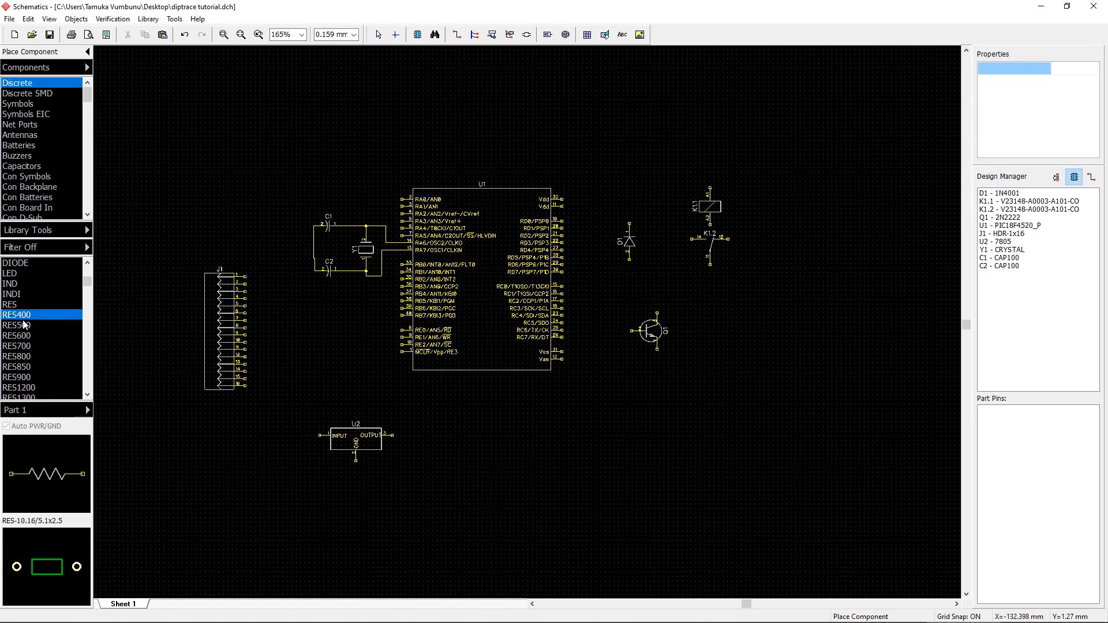
left_click(24, 325)
left_click(27, 336)
left_click(40, 313)
left_click(586, 430)
right_click(571, 473)
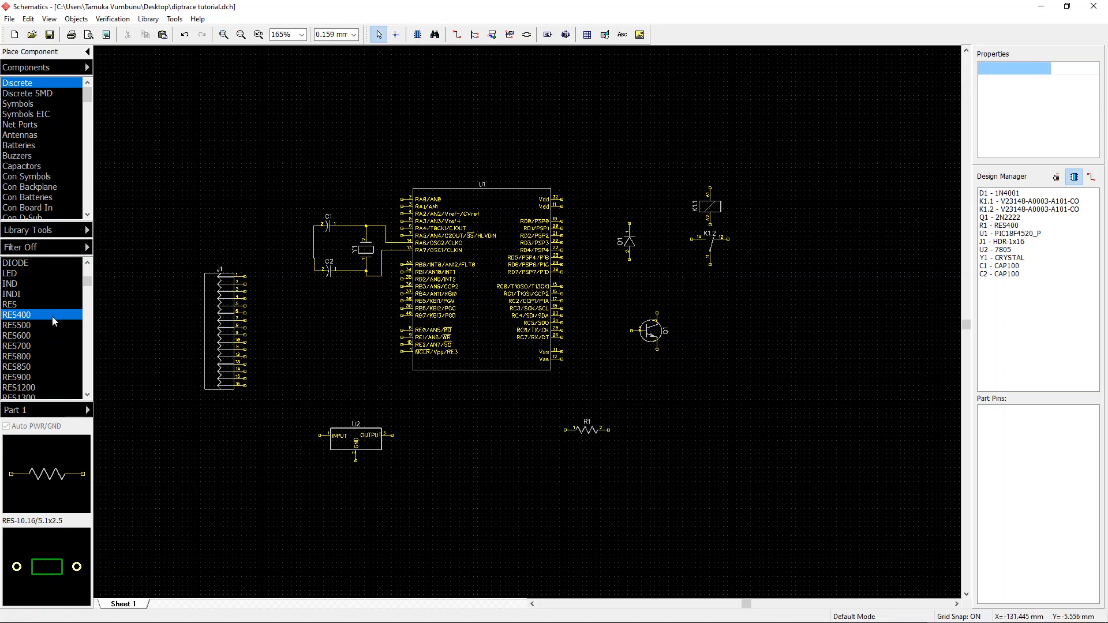
Step: Place a RES800 resistor beneath the first resistor
left_click(29, 356)
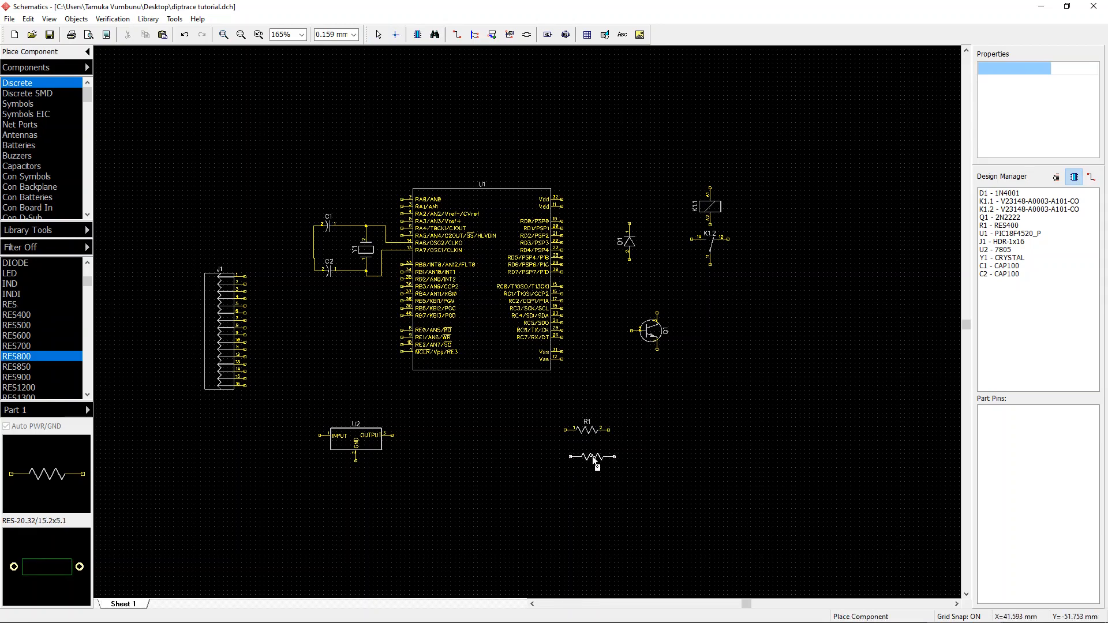
left_click(615, 459)
right_click(582, 521)
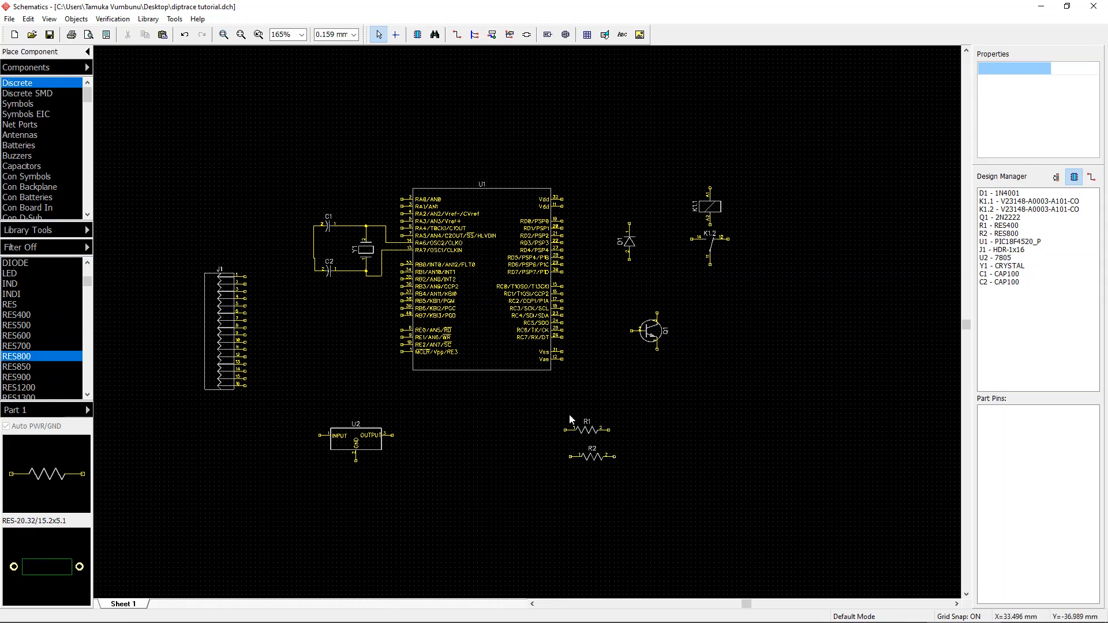
left_click(33, 347)
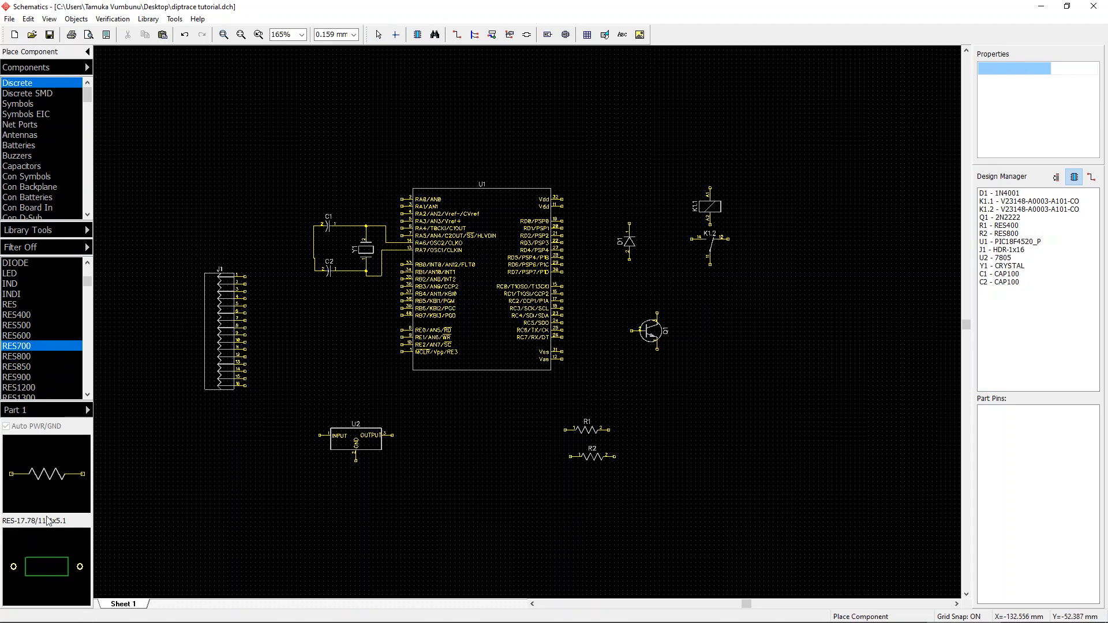
left_click(35, 316)
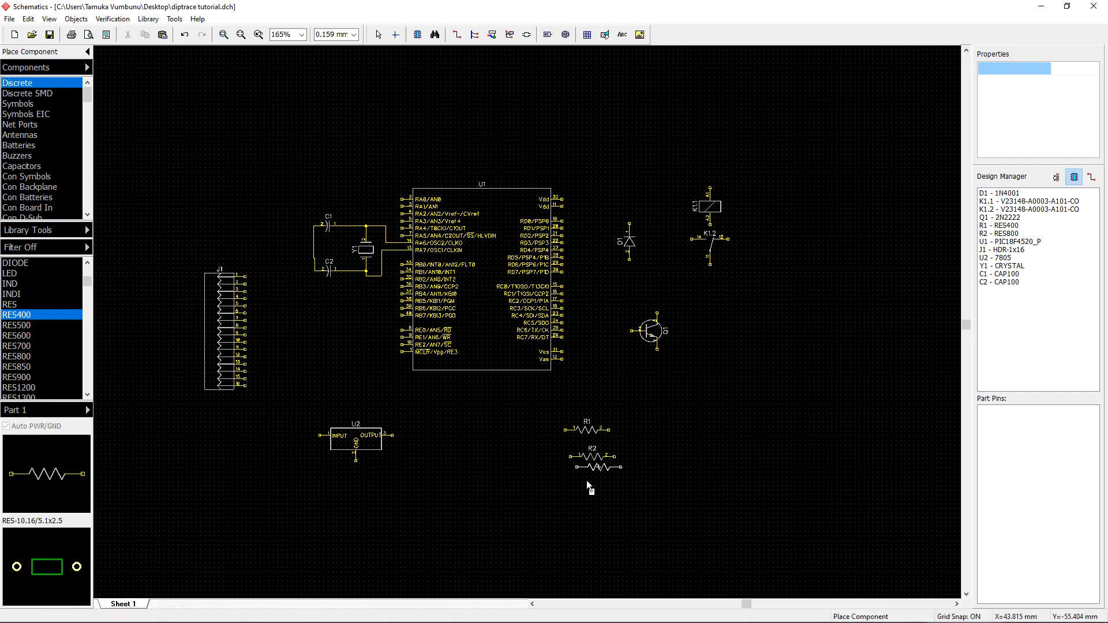
key("Escape")
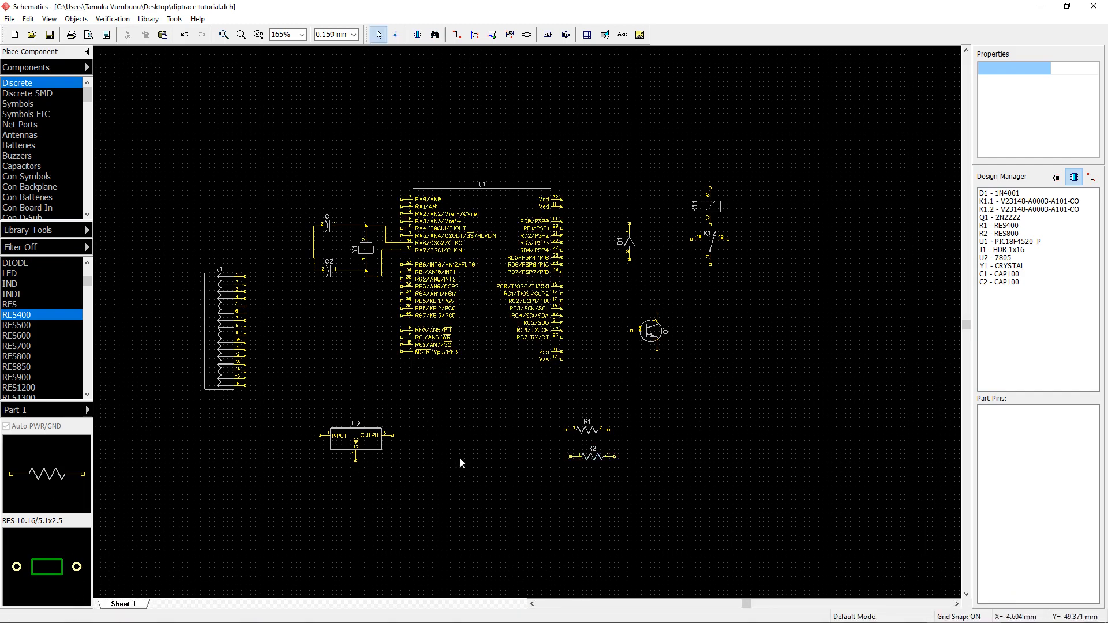
Step: Select both placed resistors and delete them
right_click(595, 456)
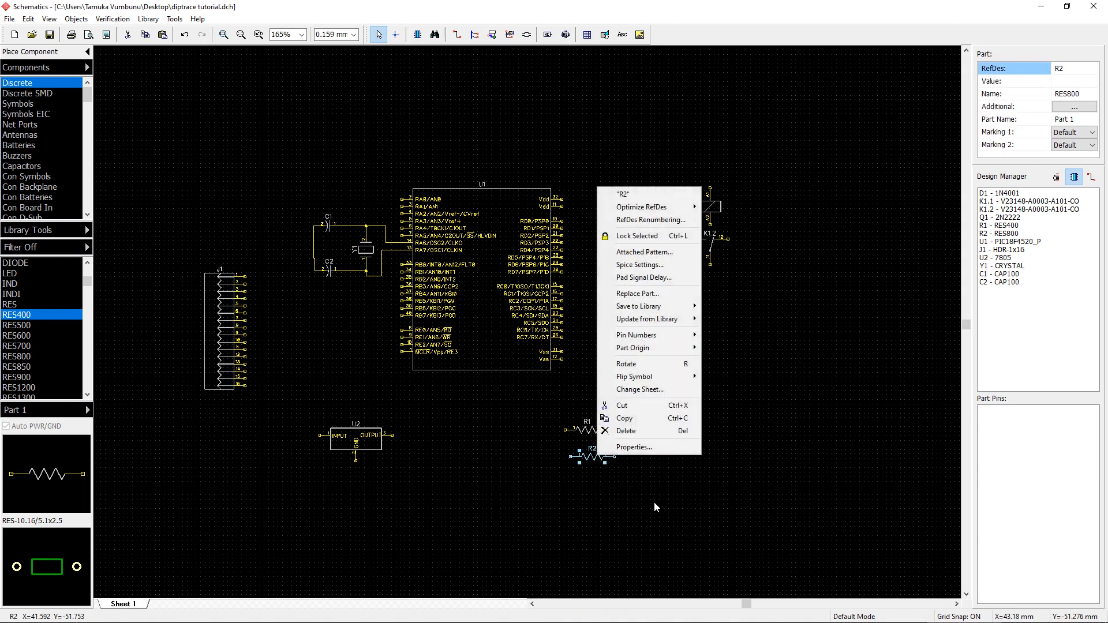
left_click_drag(657, 505, 549, 421)
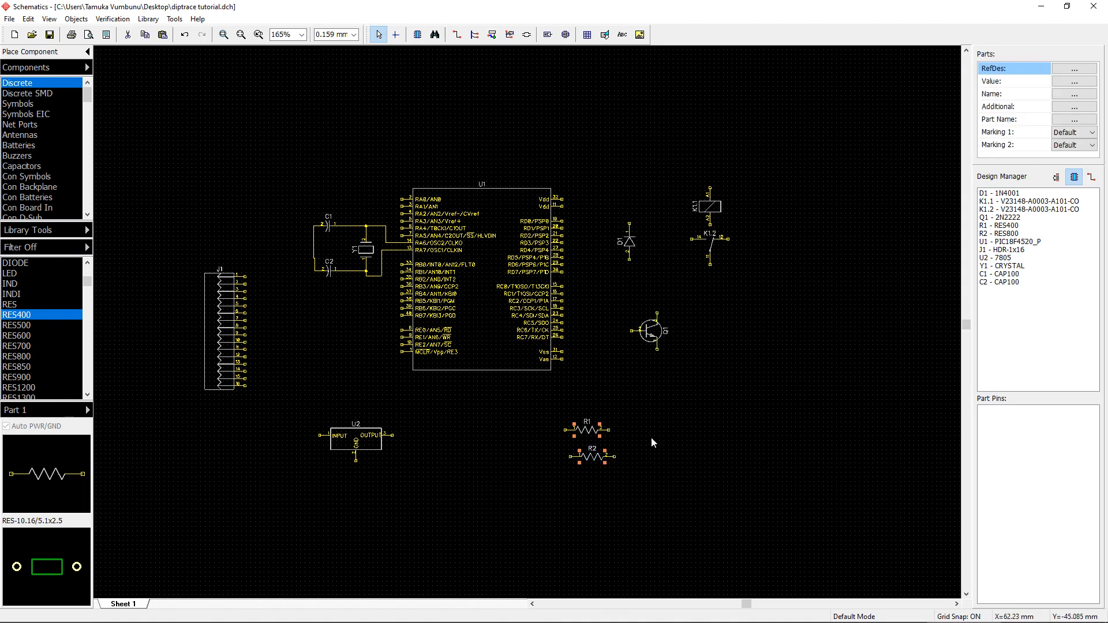
right_click(594, 436)
left_click(629, 389)
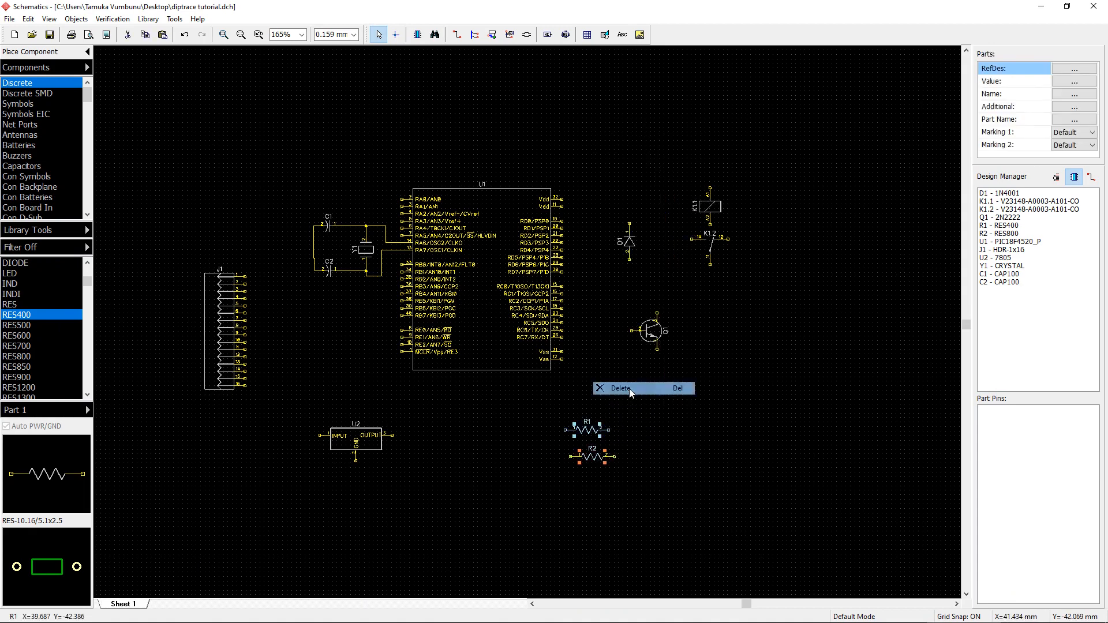
Step: Place a RES400 resistor below the microcontroller's right side, near the transistor
left_click(41, 316)
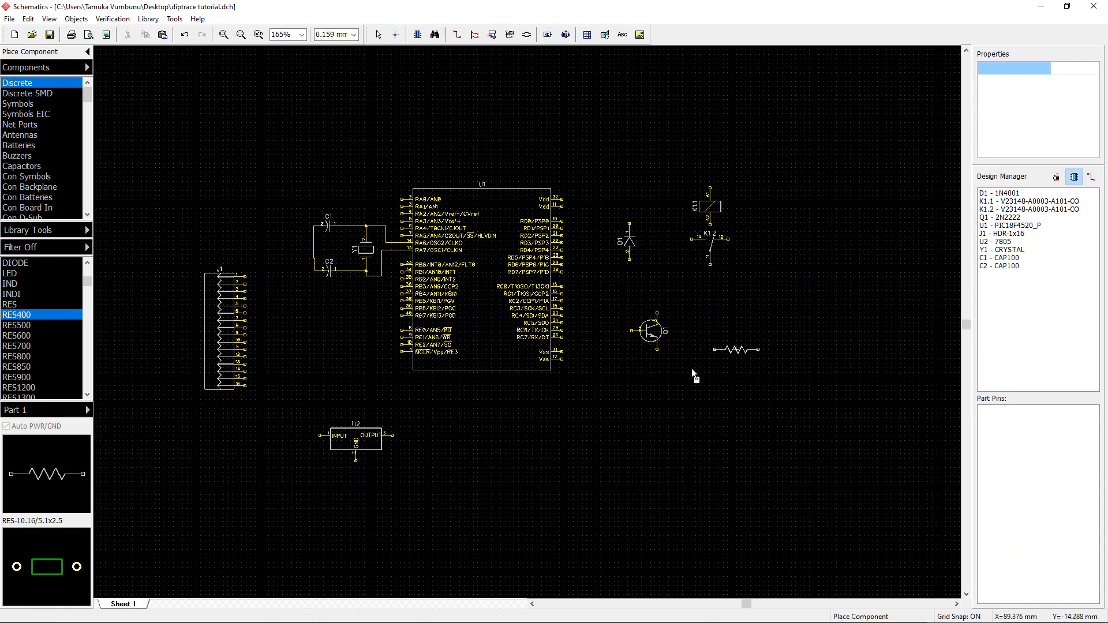
left_click(575, 411)
right_click(653, 438)
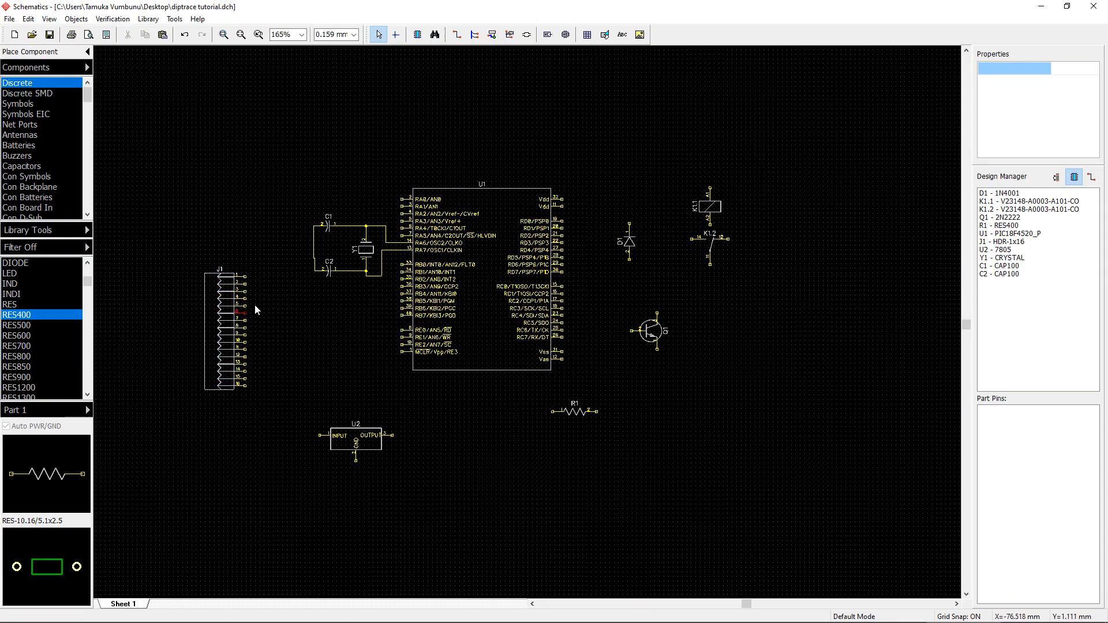
Step: Move the 16-pin header up and place an HDR-1x5 five-pin header above it
left_click_drag(215, 321, 191, 274)
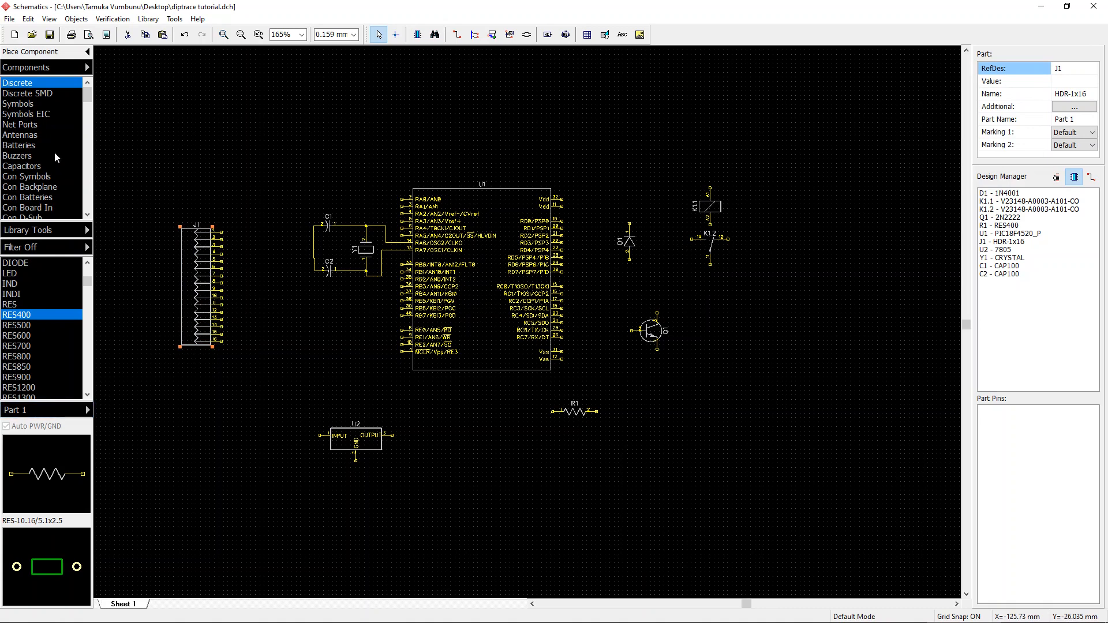
left_click(58, 127)
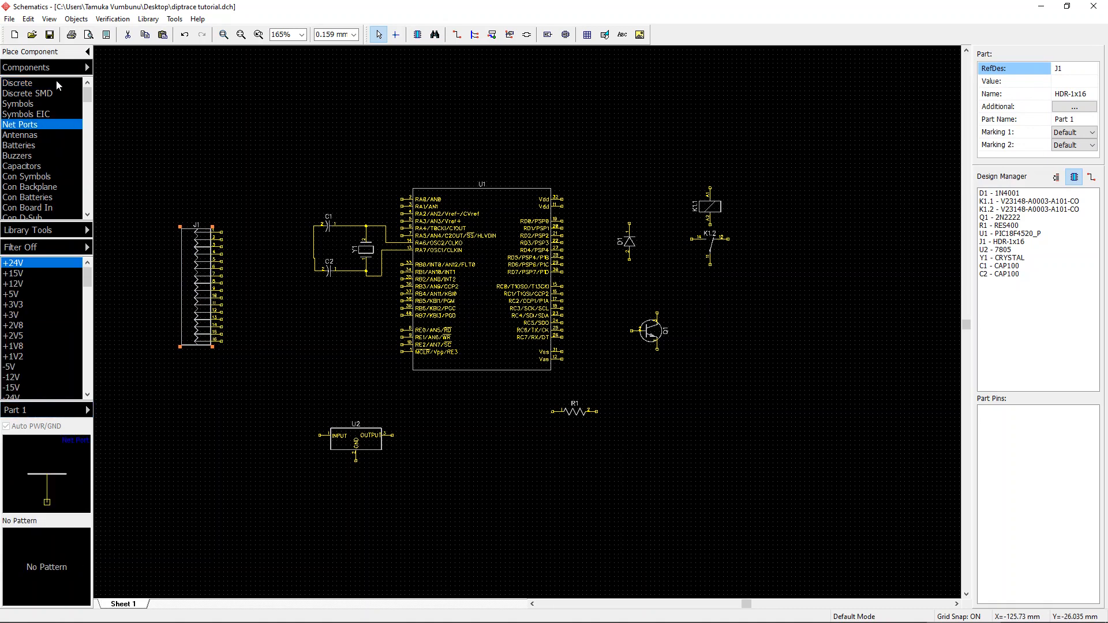
left_click(56, 82)
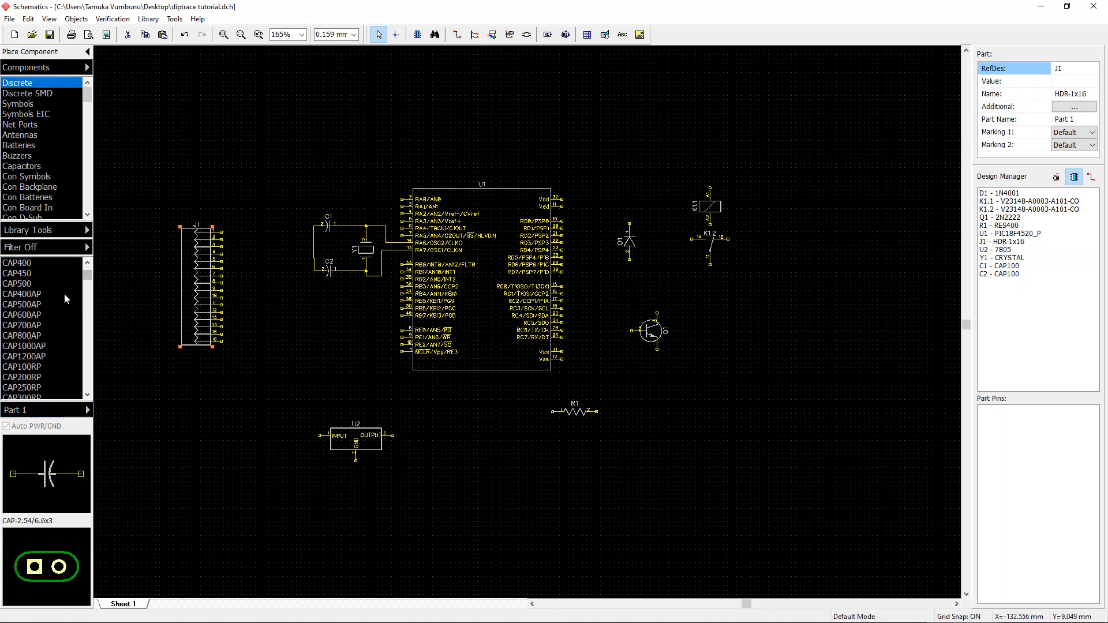
scroll(47, 306, "down", 5)
scroll(49, 303, "down", 1)
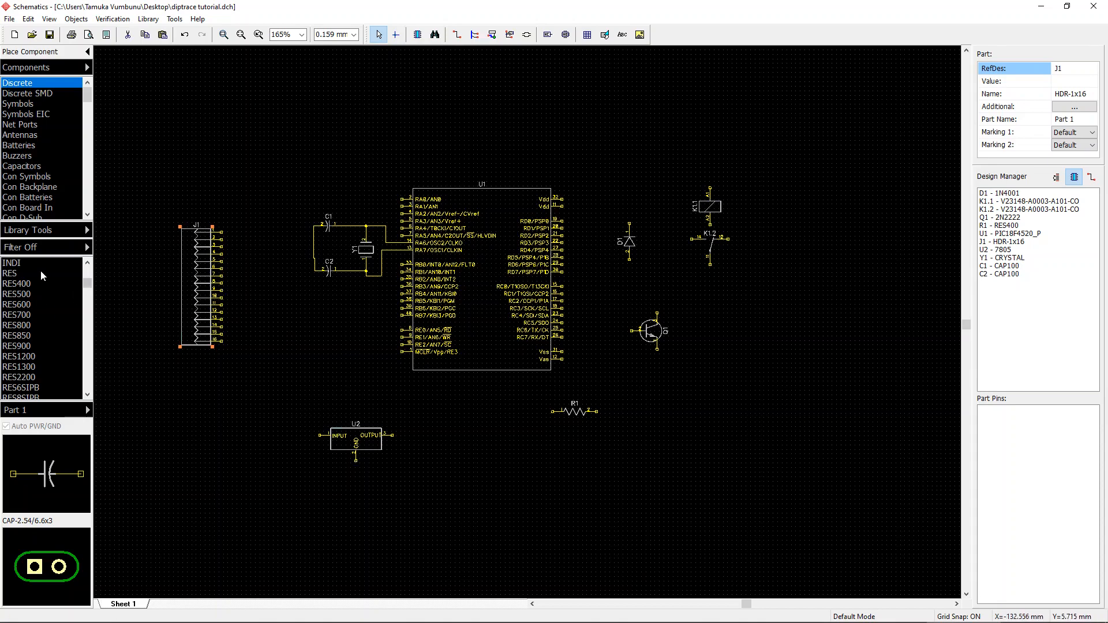
scroll(41, 271, "down", 5)
left_click(23, 315)
left_click(217, 149)
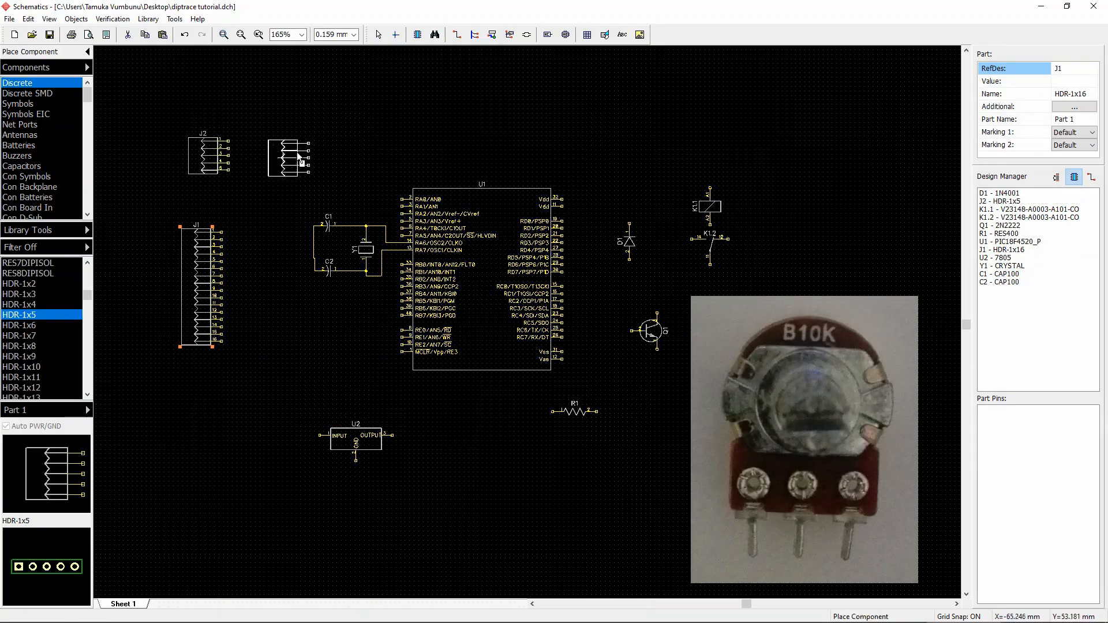
right_click(297, 152)
Step: Zoom in to examine the new five-pin header's pins, then zoom back out
scroll(217, 91, "up", 5)
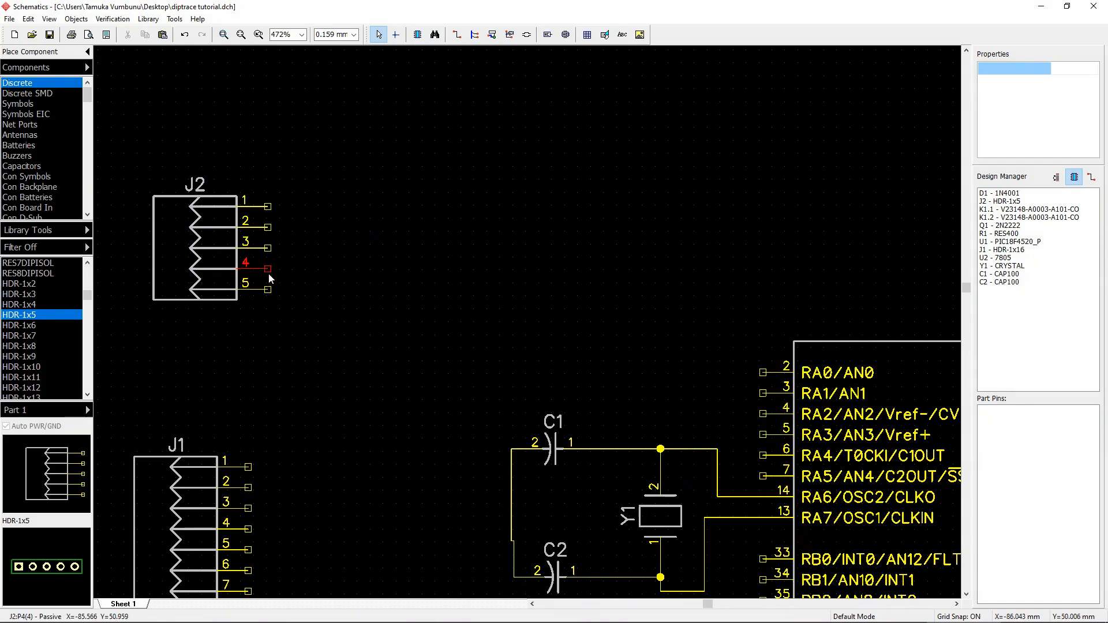
scroll(396, 173, "down", 3)
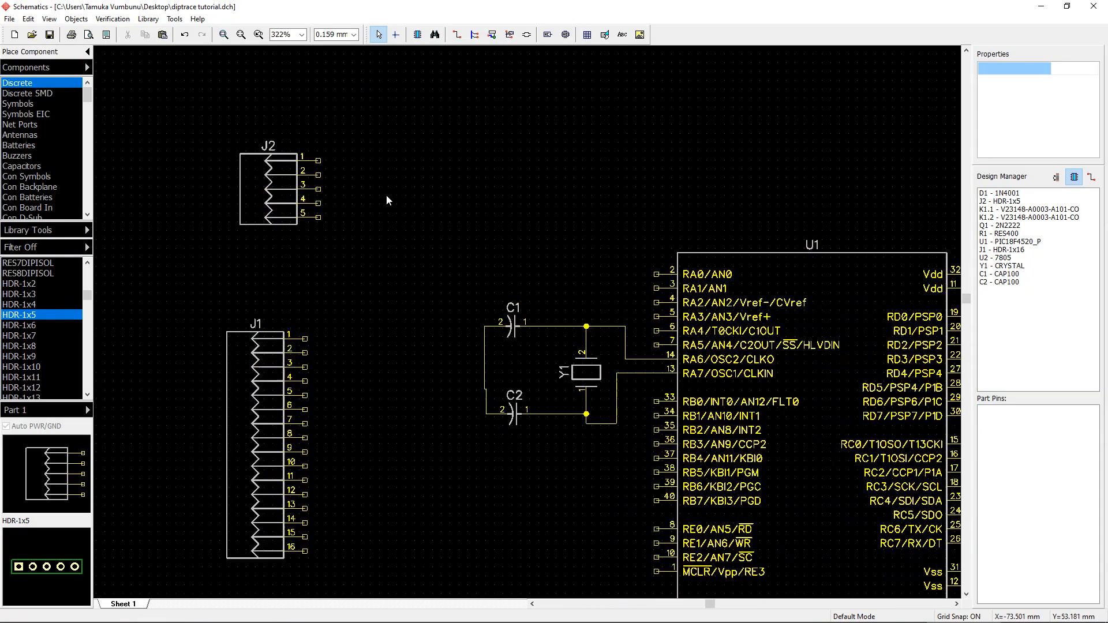
left_click(238, 209)
scroll(324, 236, "down", 3)
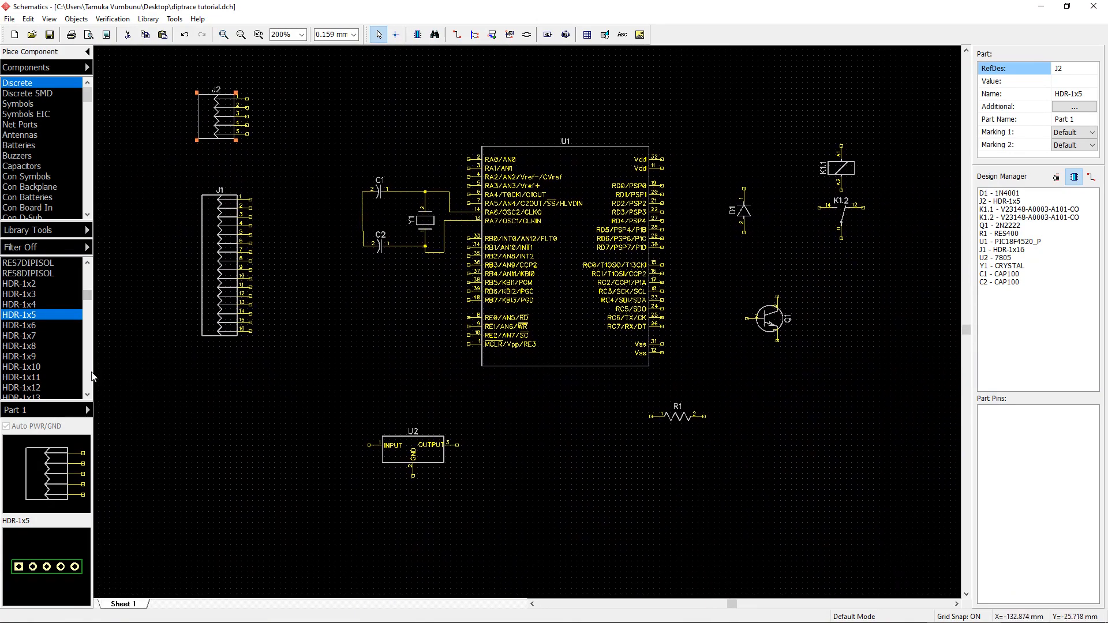
Step: Place a second RES400 resistor, R2, near the lower right of the 16-pin header
left_click_drag(87, 295, 108, 247)
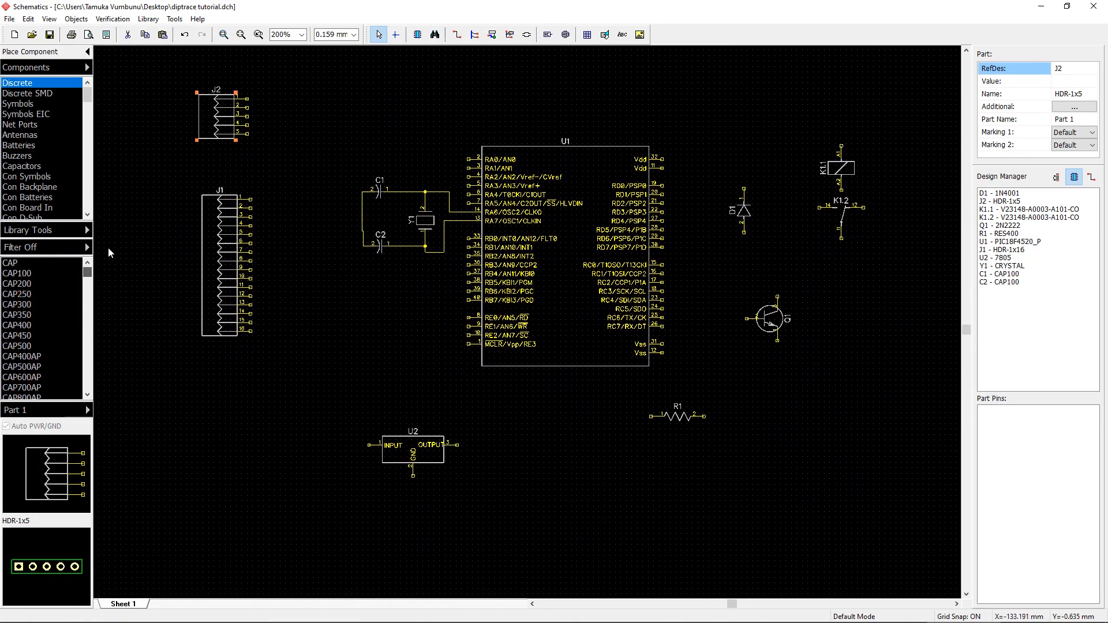
left_click(53, 314)
scroll(56, 314, "down", 5)
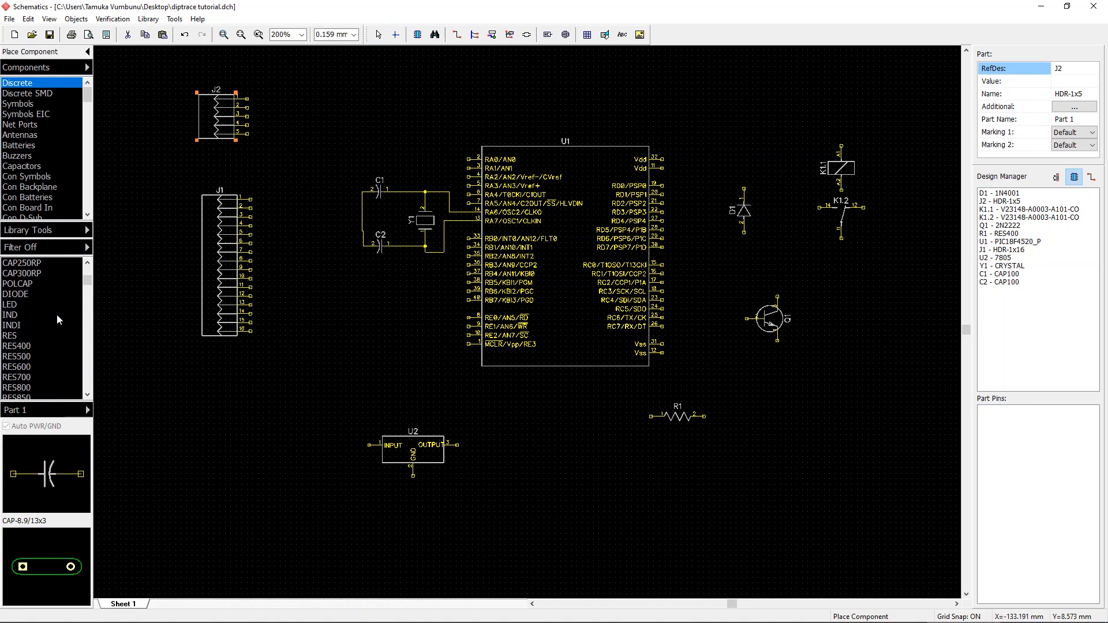
left_click(49, 347)
left_click(316, 374)
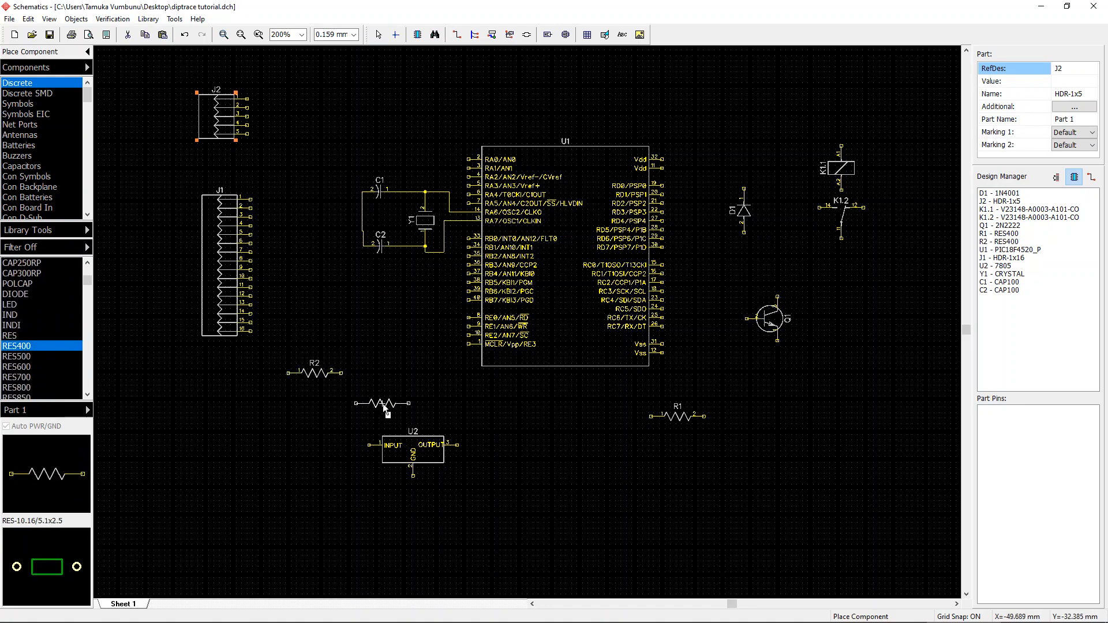
right_click(385, 408)
Step: Move resistor R2 slightly up, level with the header's bottom pins
scroll(399, 380, "up", 2)
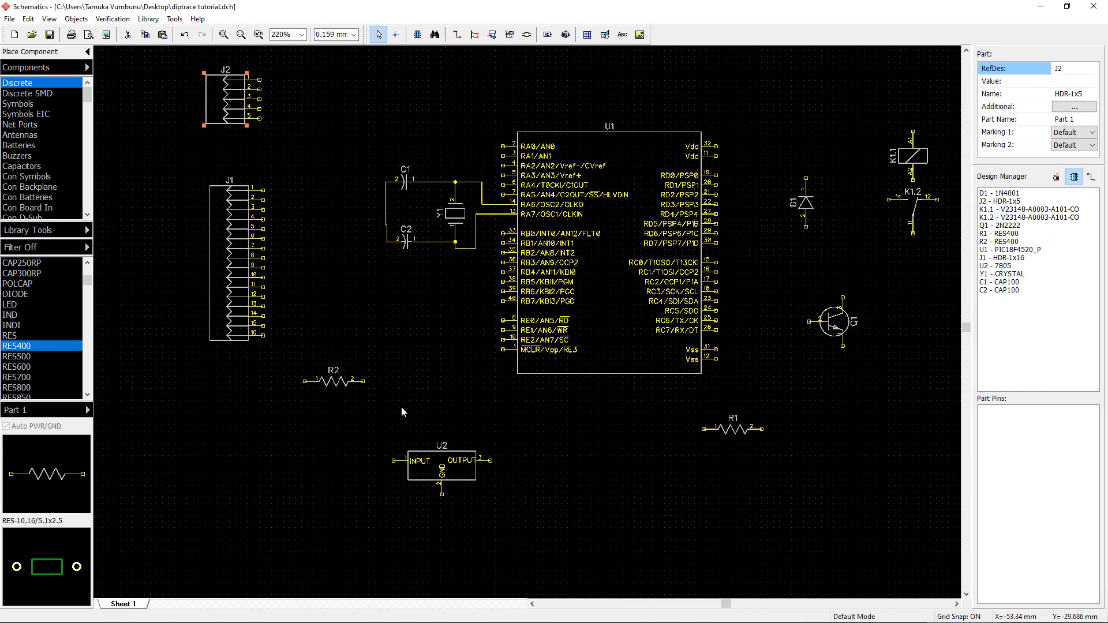
scroll(402, 412, "down", 3)
left_click_drag(420, 388, 417, 351)
left_click(395, 379)
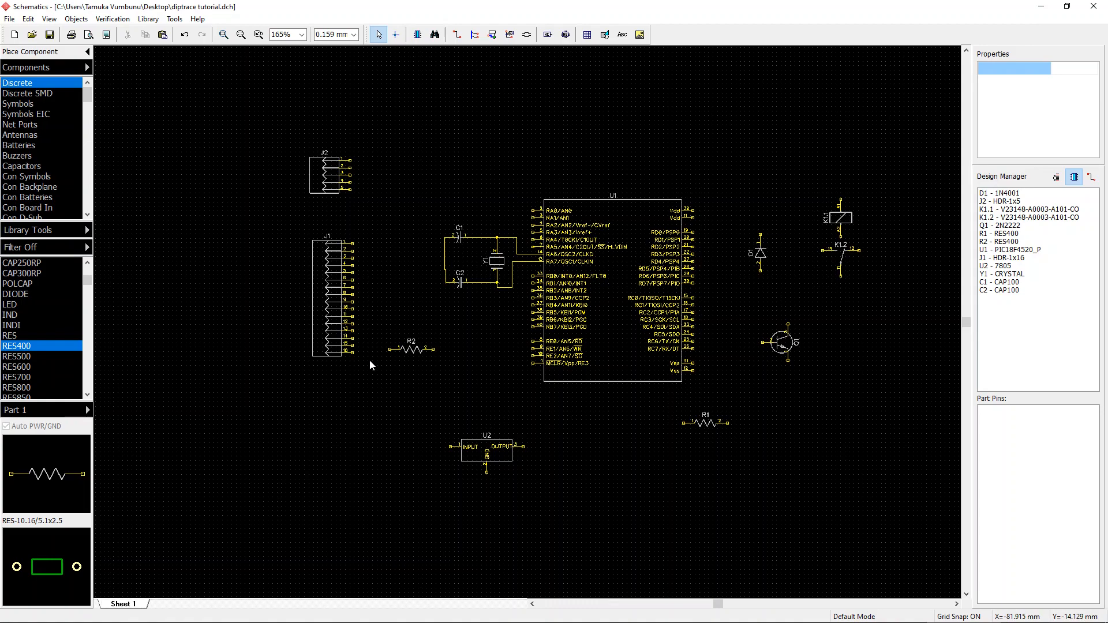
Step: Move the 7805 regulator slightly down and to the right
scroll(49, 286, "down", 1)
left_click(43, 279)
scroll(42, 275, "up", 5)
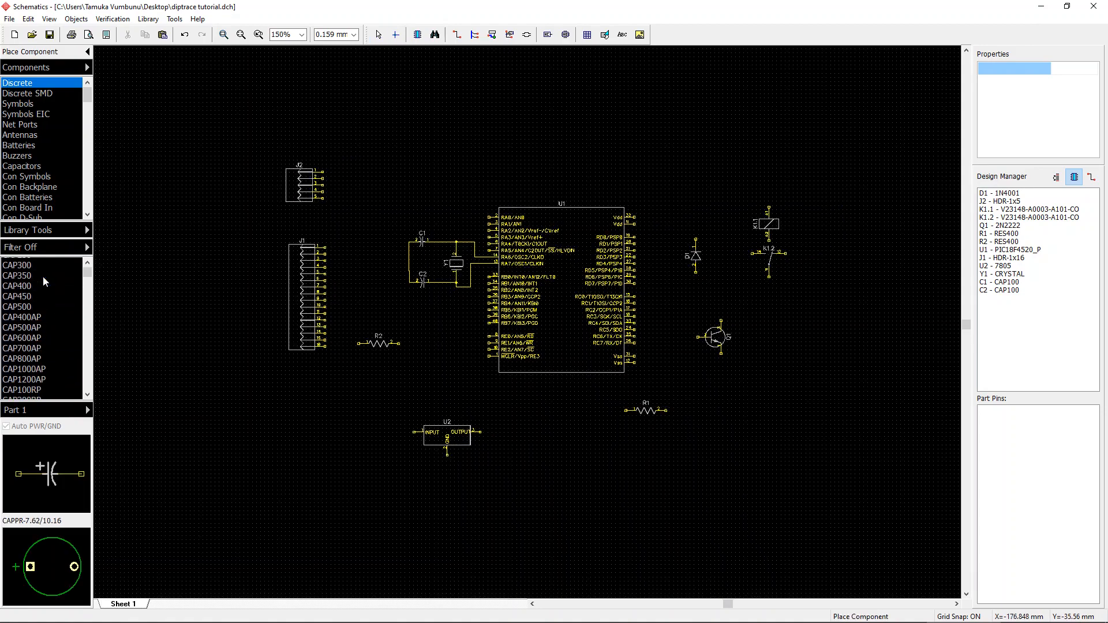
scroll(43, 276, "up", 1)
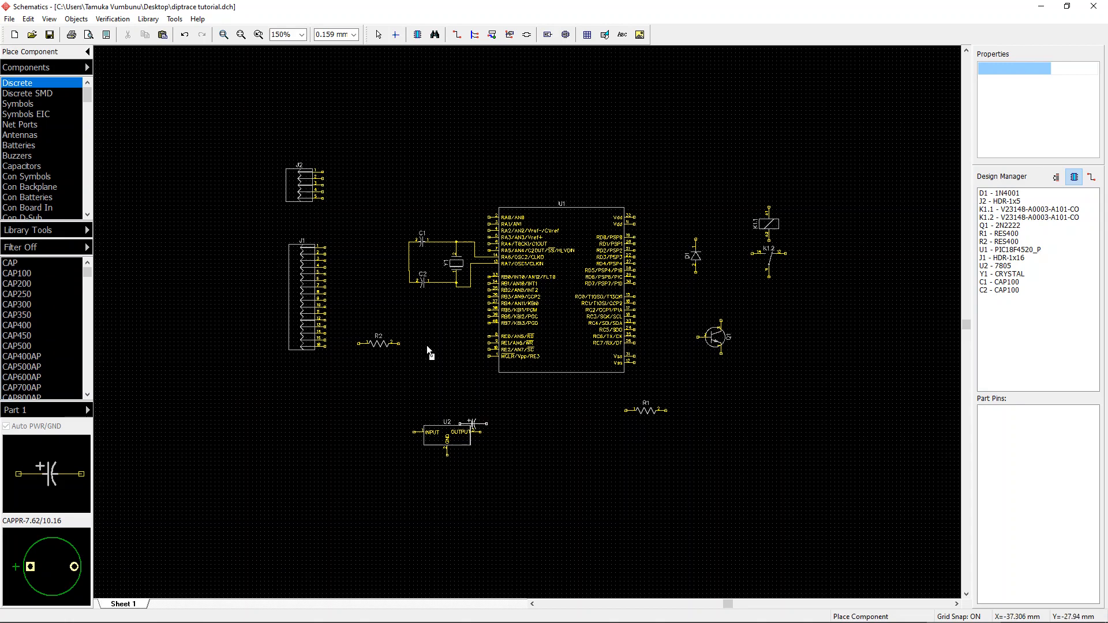
right_click(380, 441)
mouse_move(476, 442)
left_mouse_down()
mouse_move(462, 448)
mouse_move(471, 476)
mouse_move(471, 460)
left_mouse_up()
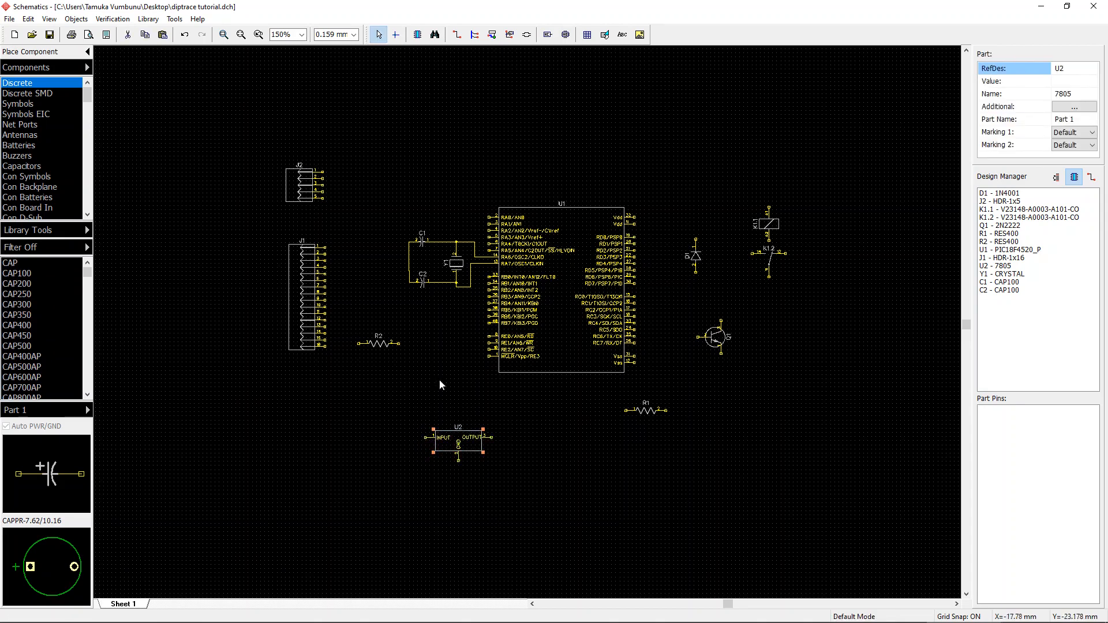
left_click(381, 449)
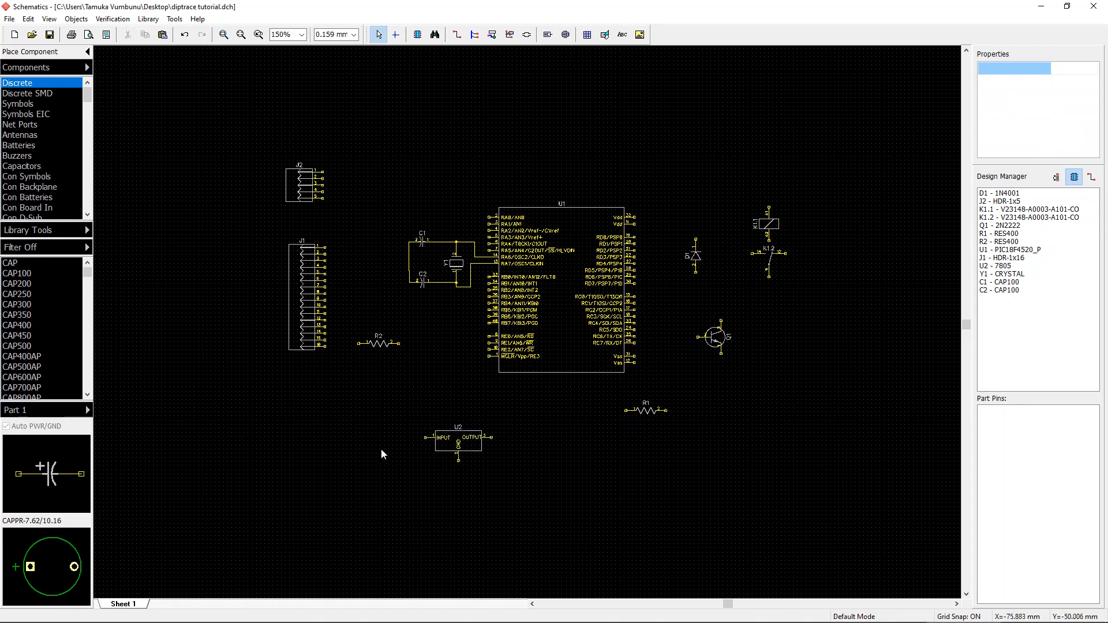
Step: Place two CAP200RP polarized capacitors, C3 left and C4 right of the 7805 regulator
left_click(33, 272)
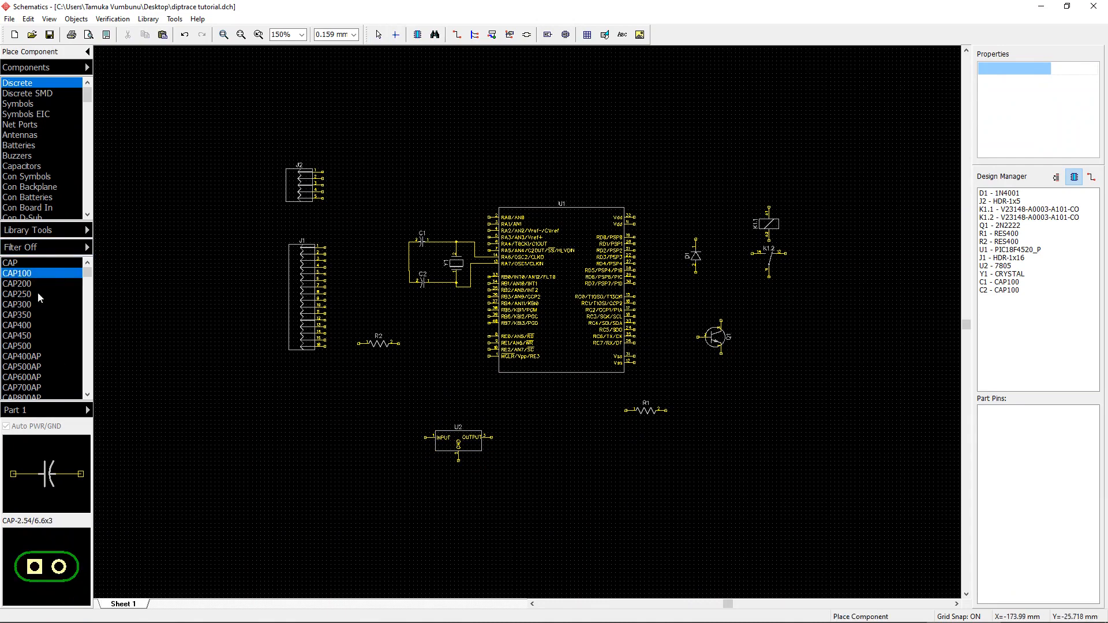
scroll(46, 335, "down", 4)
left_click(50, 332)
scroll(50, 333, "down", 2)
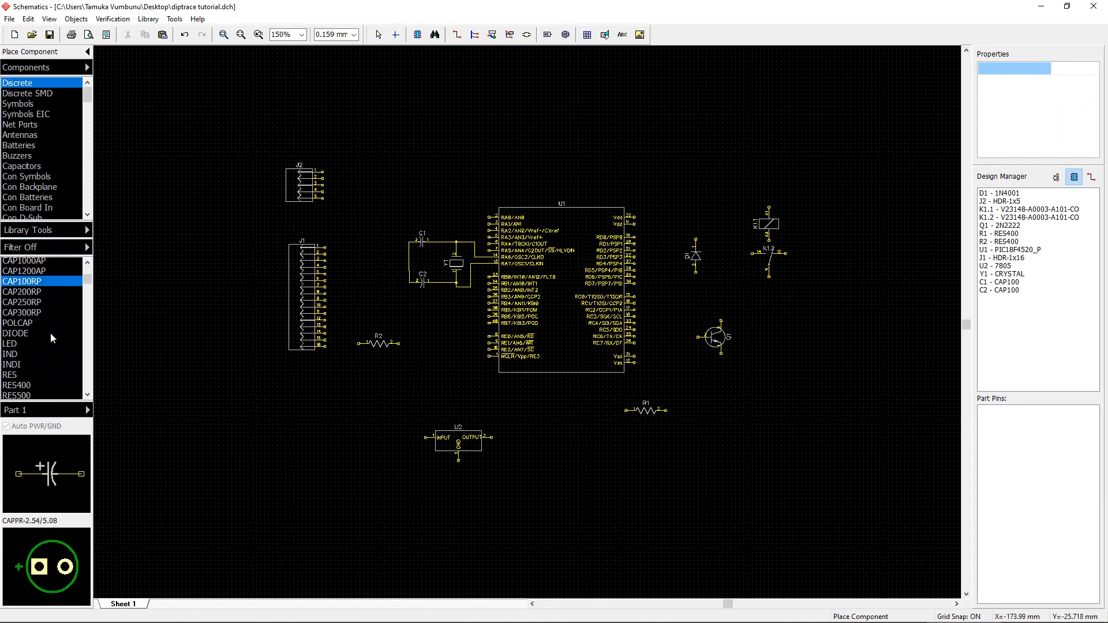
scroll(40, 301, "up", 2)
left_click(35, 346)
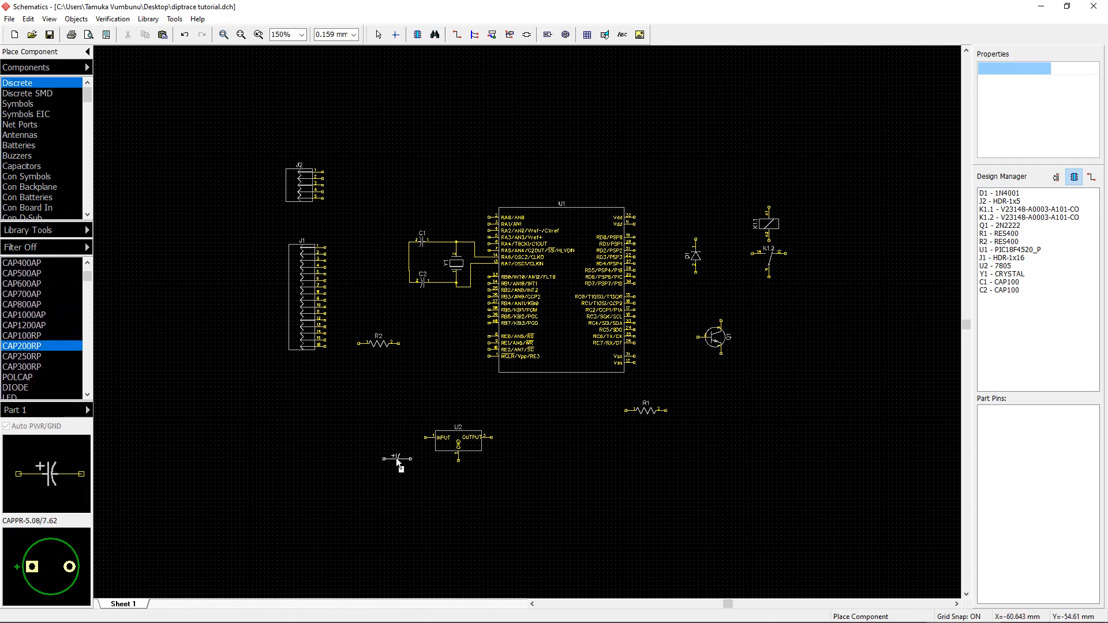
left_click(359, 445)
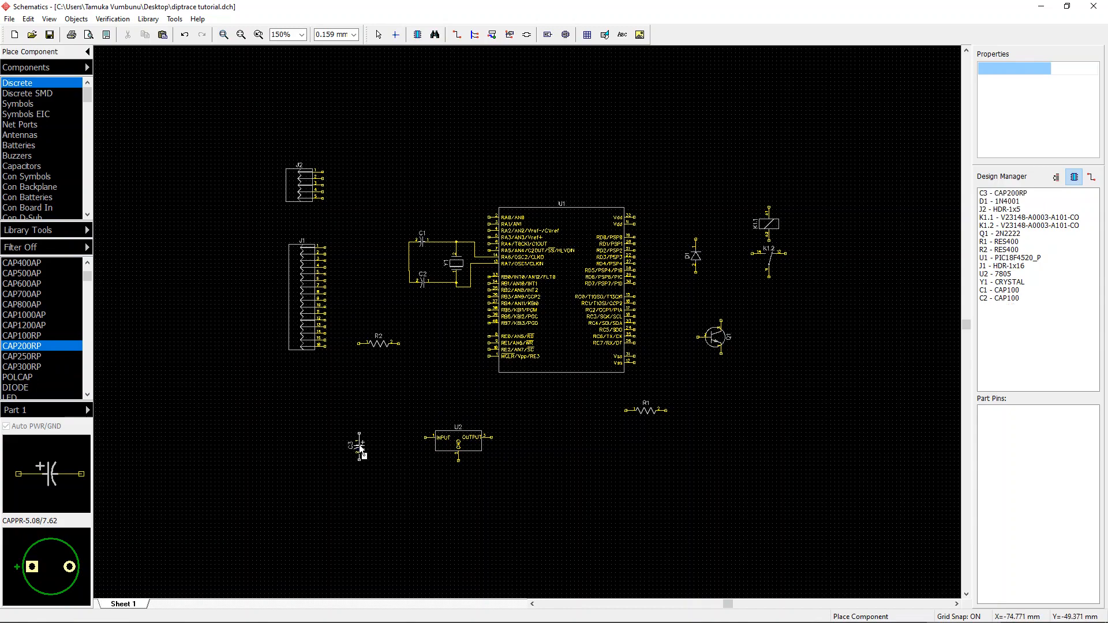
left_click(540, 452)
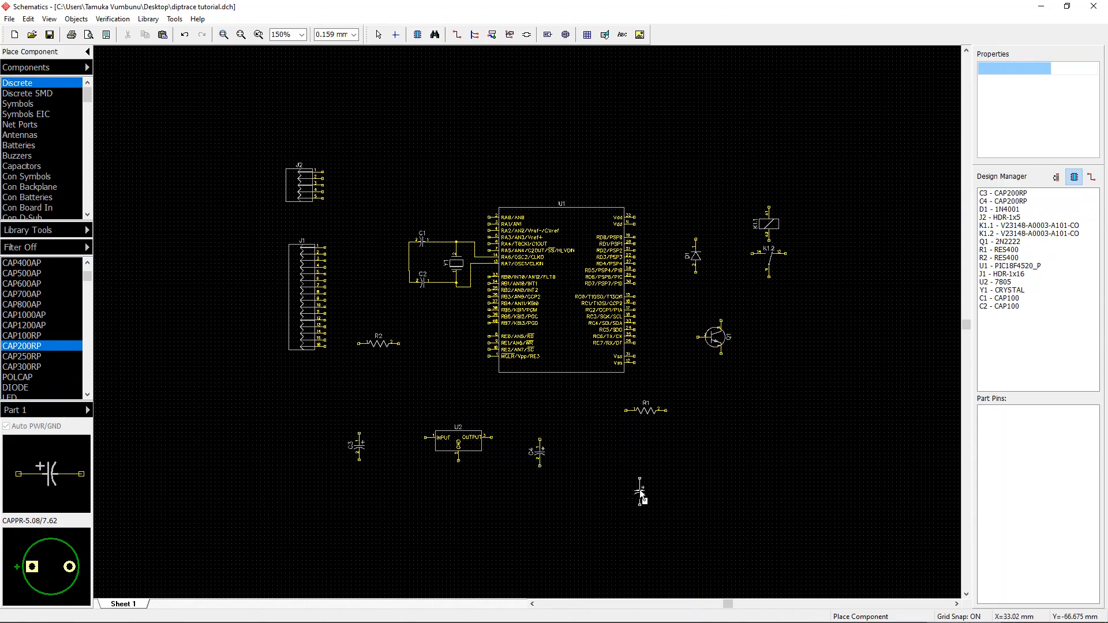
key("Escape")
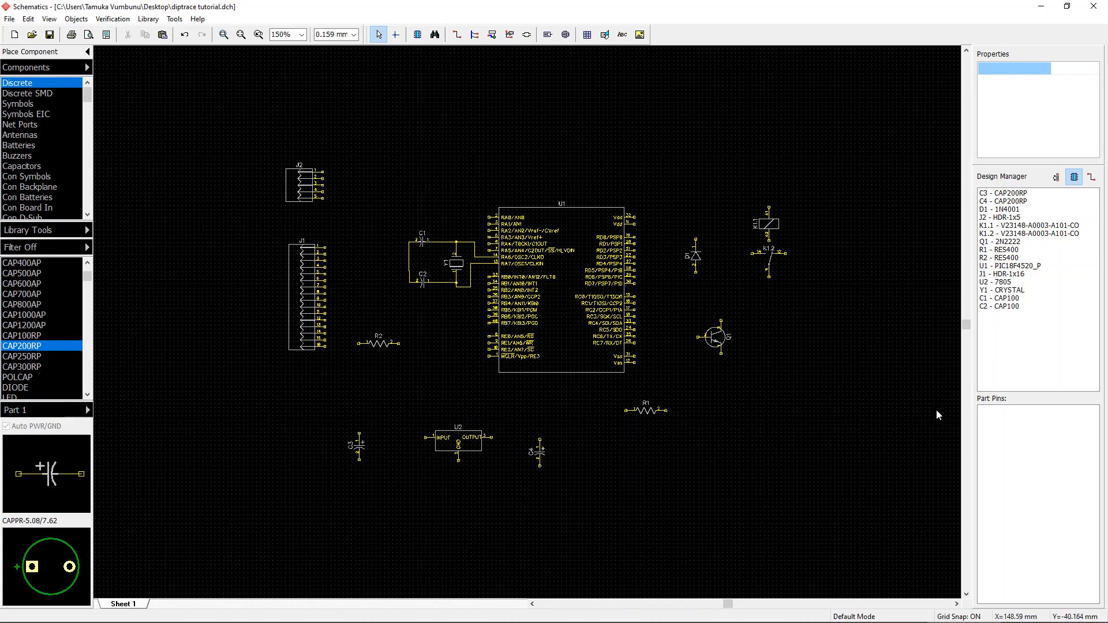
Step: Place an OSTOP020000 two-pin terminal block, J3, in the lower left area of the sheet
right_click_drag(767, 186, 703, 186)
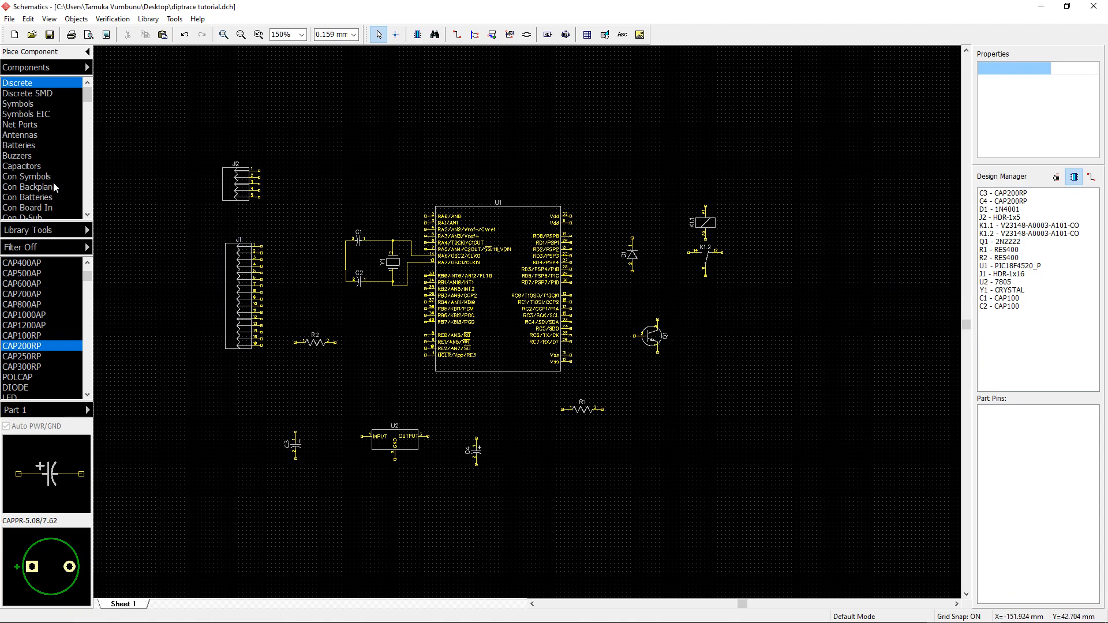
left_click(47, 166)
scroll(49, 167, "down", 4)
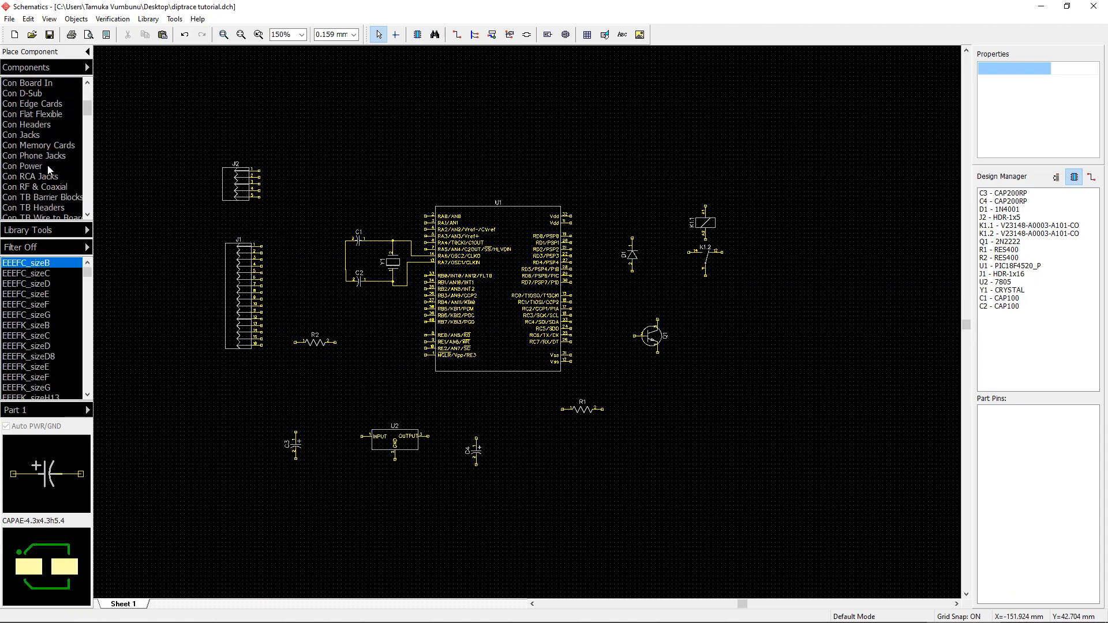
scroll(34, 142, "down", 2)
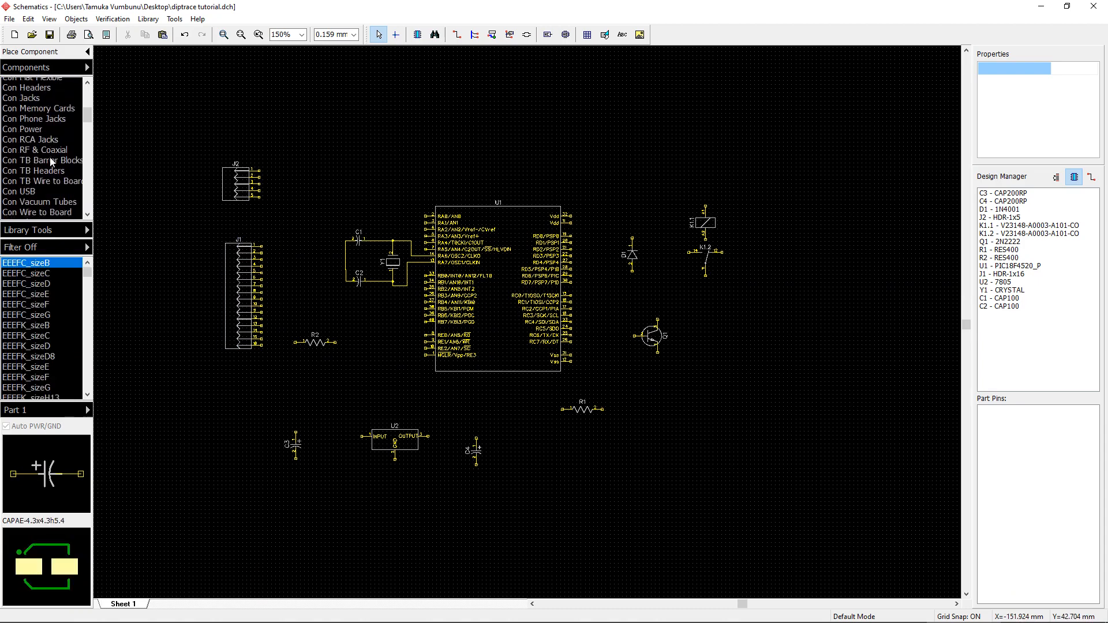
left_click(52, 146)
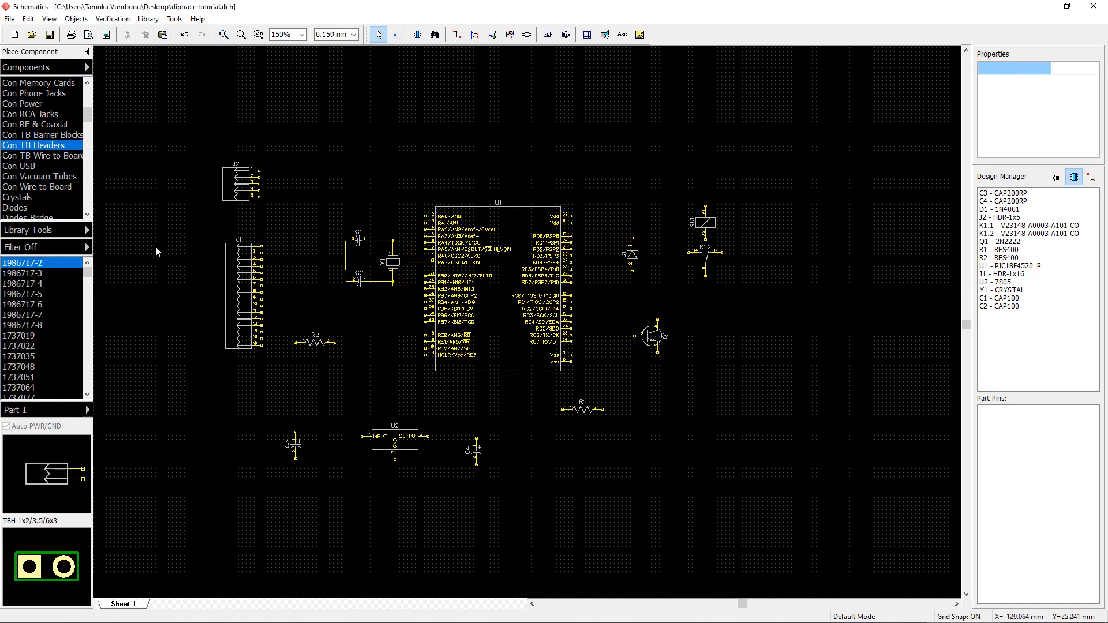
scroll(57, 298, "down", 4)
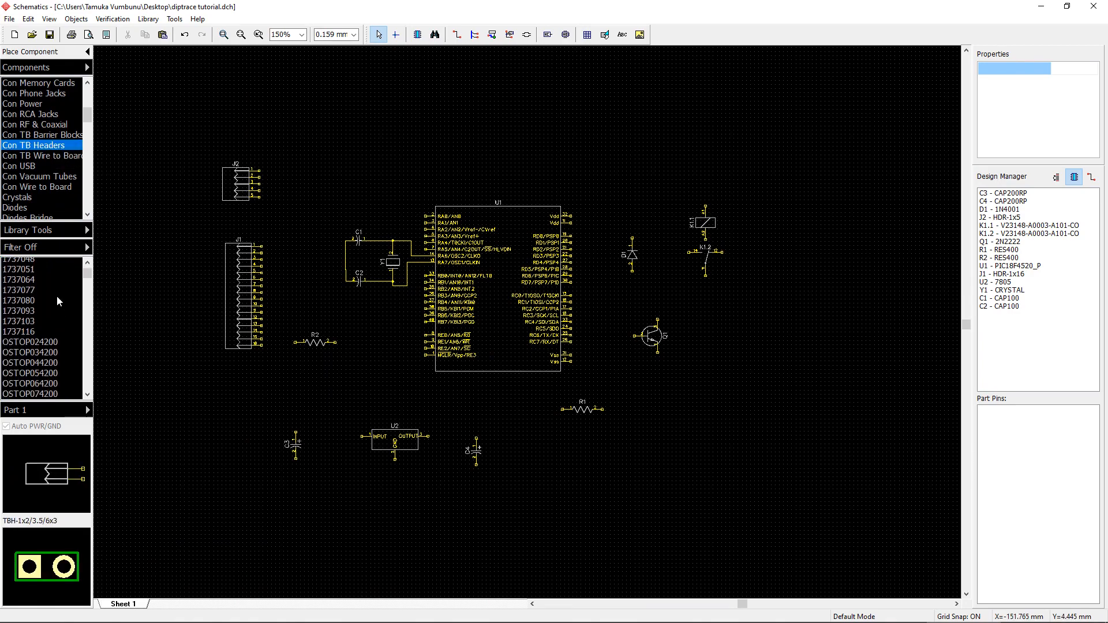
scroll(57, 296, "down", 1)
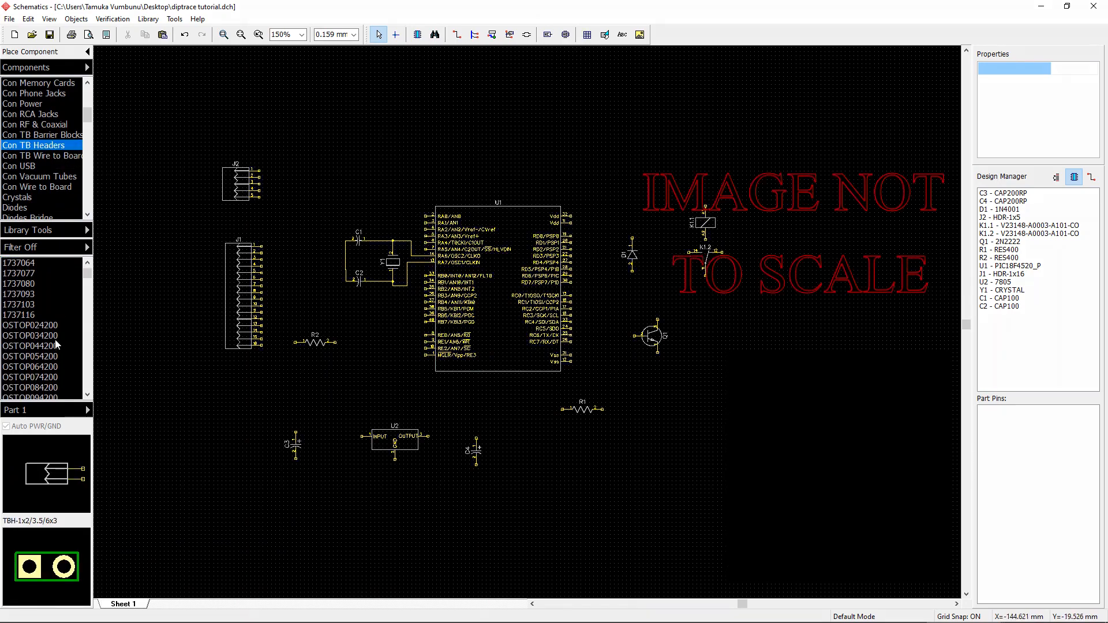
scroll(57, 341, "down", 6)
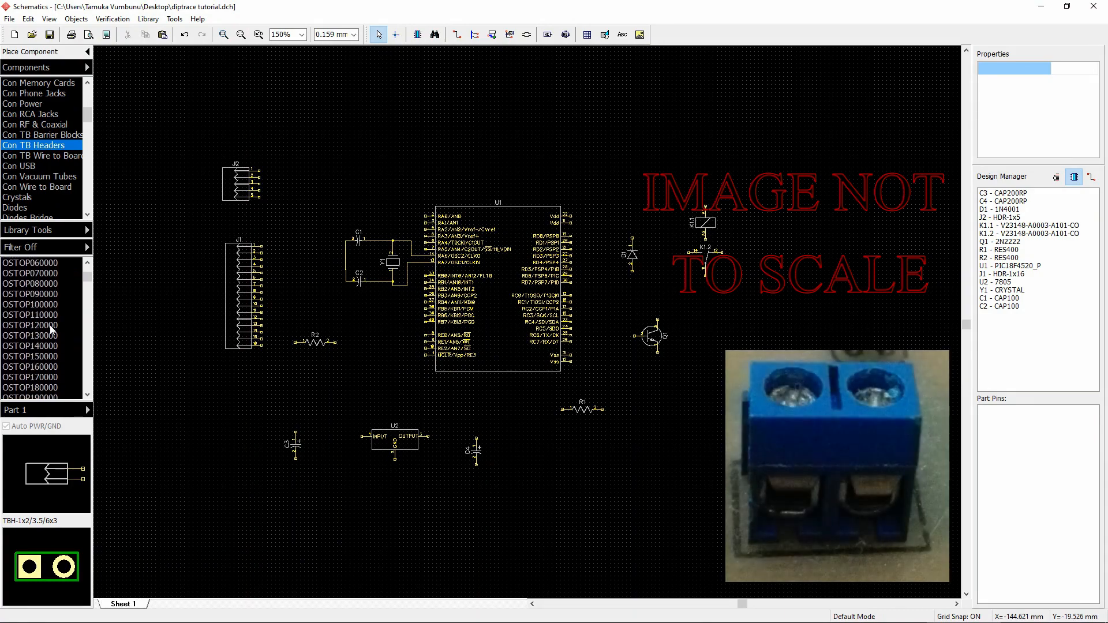
scroll(51, 329, "down", 5)
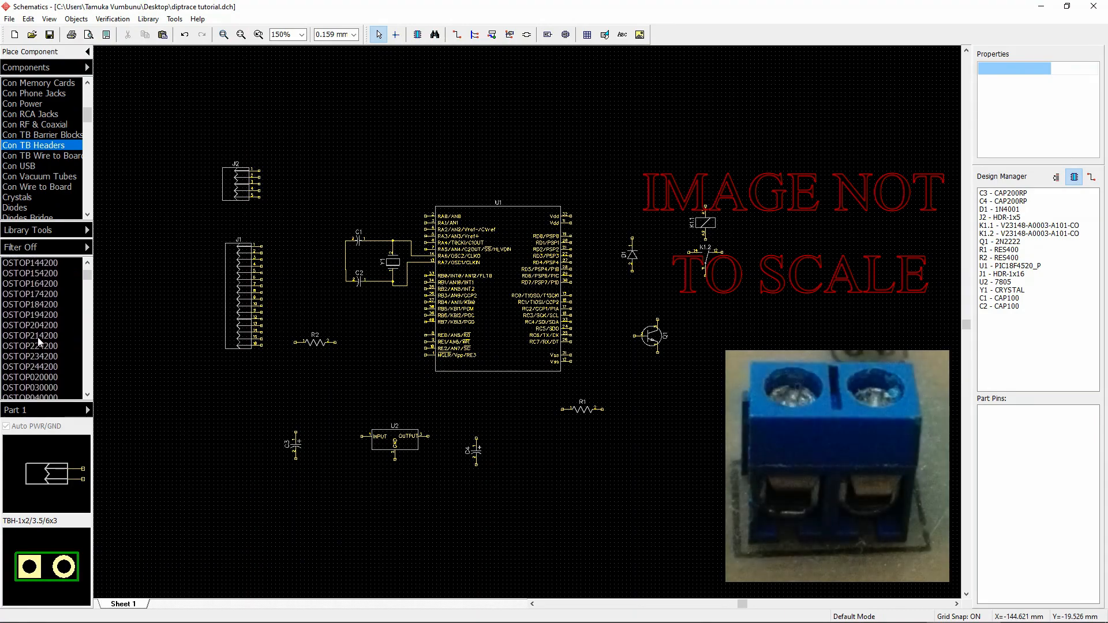
scroll(49, 323, "down", 3)
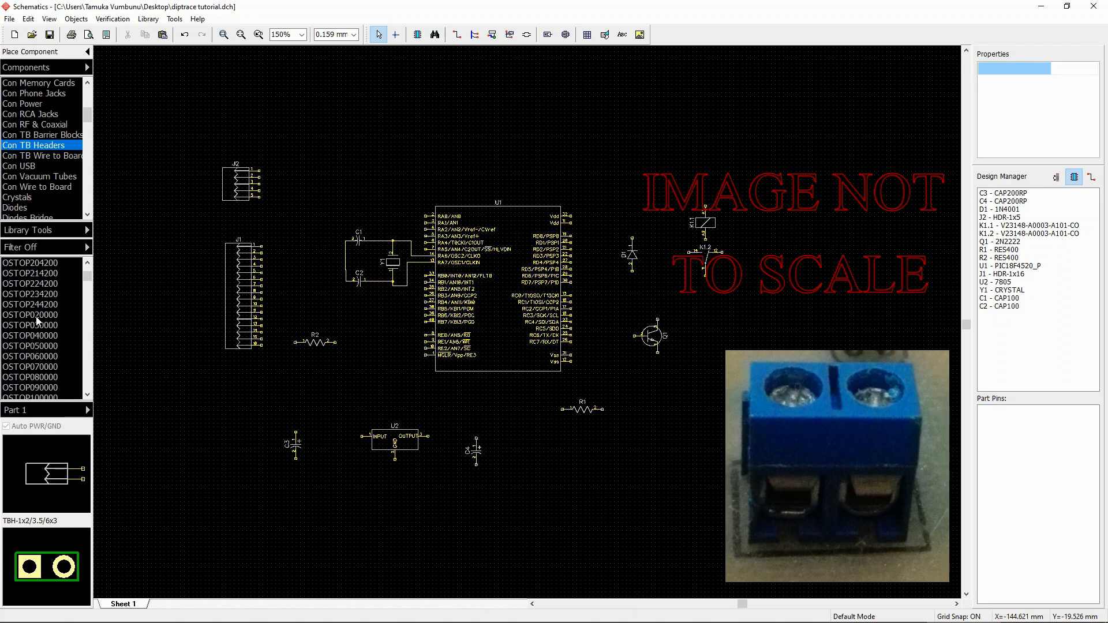
left_click(36, 316)
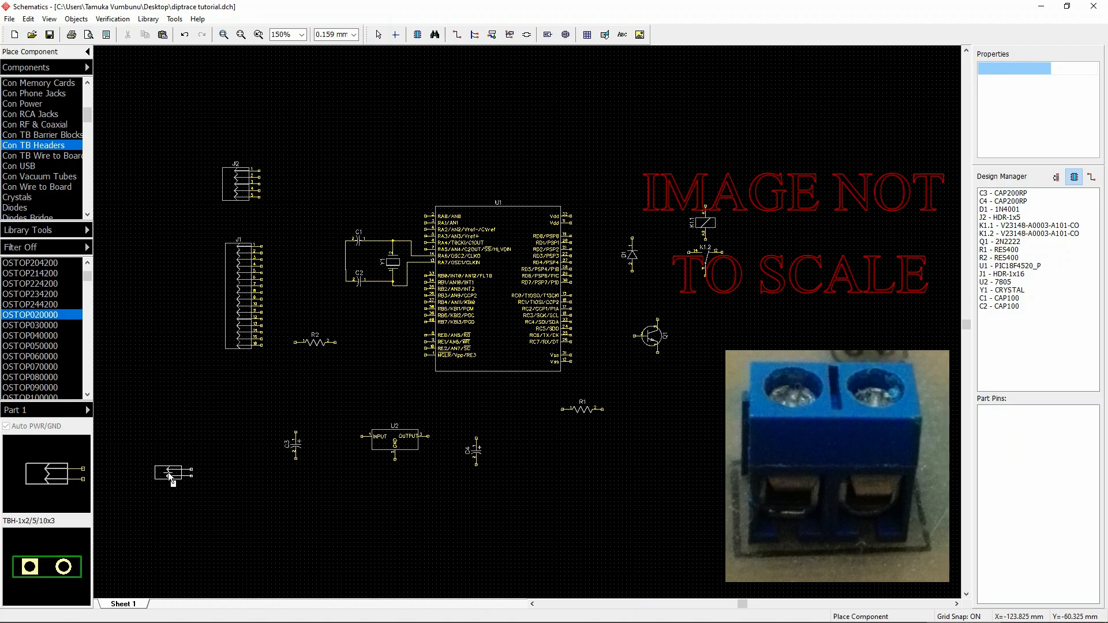
left_click(168, 473)
right_click(261, 495)
left_click_drag(169, 472, 177, 450)
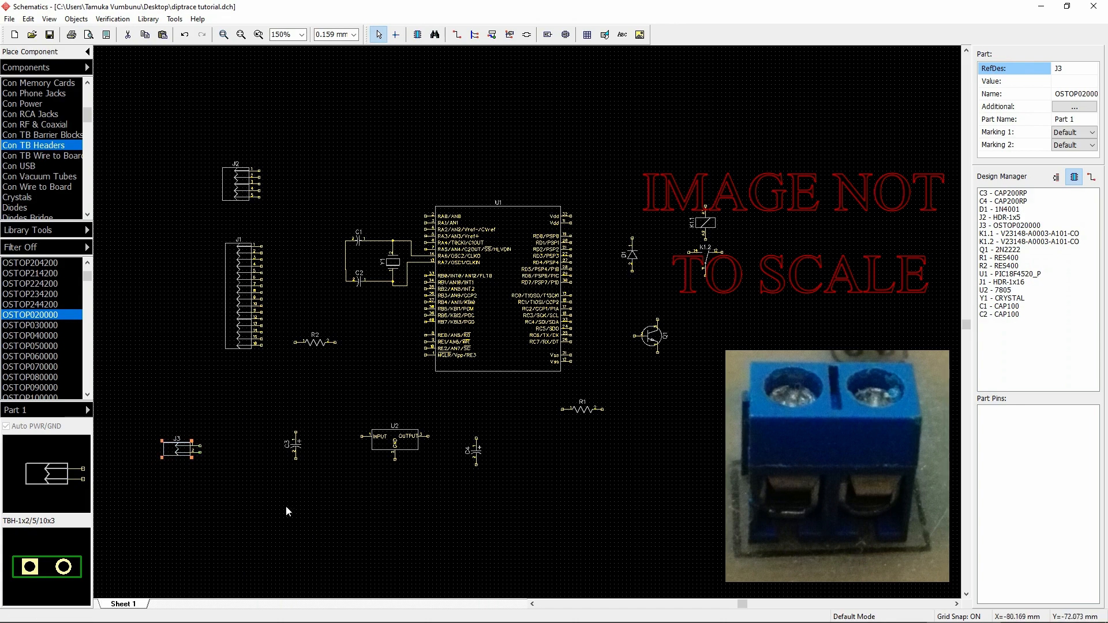
left_click(192, 473)
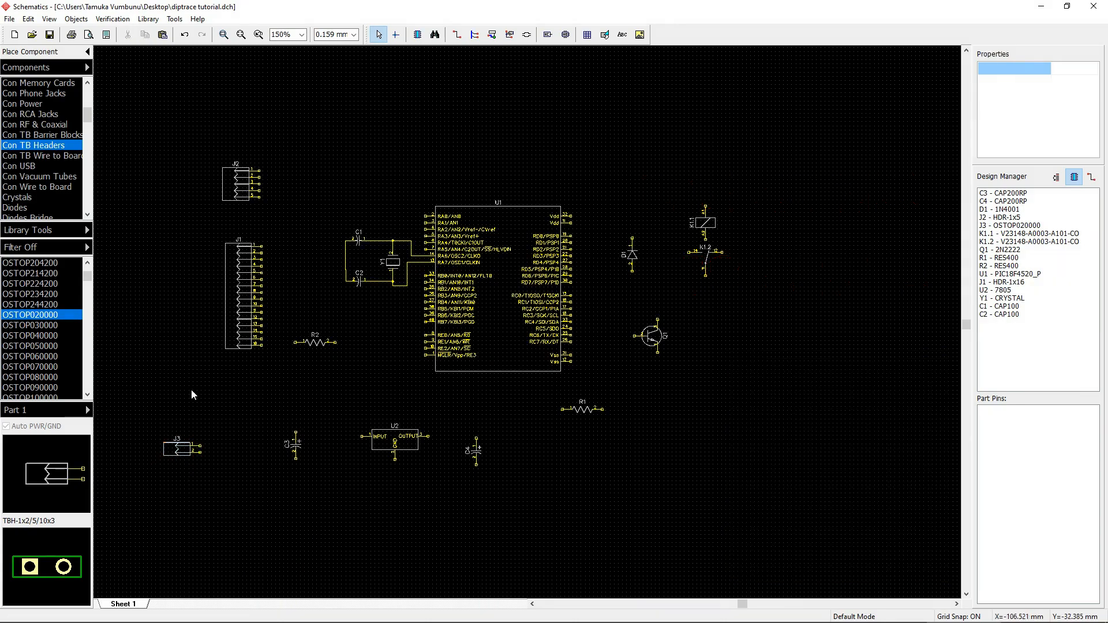
Step: Nudge terminal block J3 slightly up and right, left of capacitor C3
right_click(176, 452)
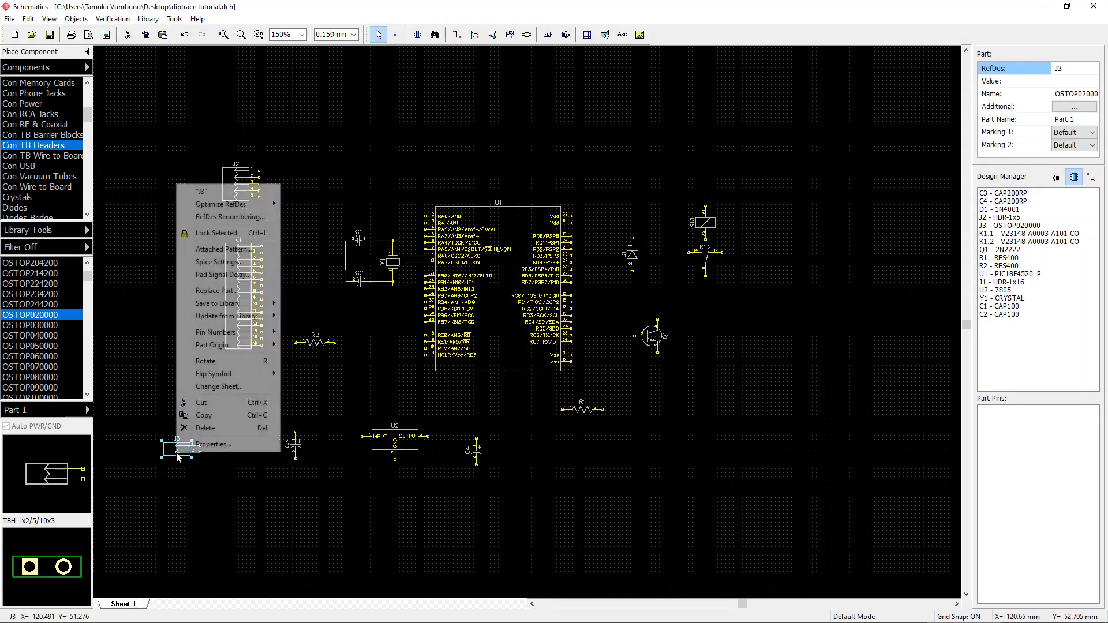
left_click(224, 486)
right_click(183, 449)
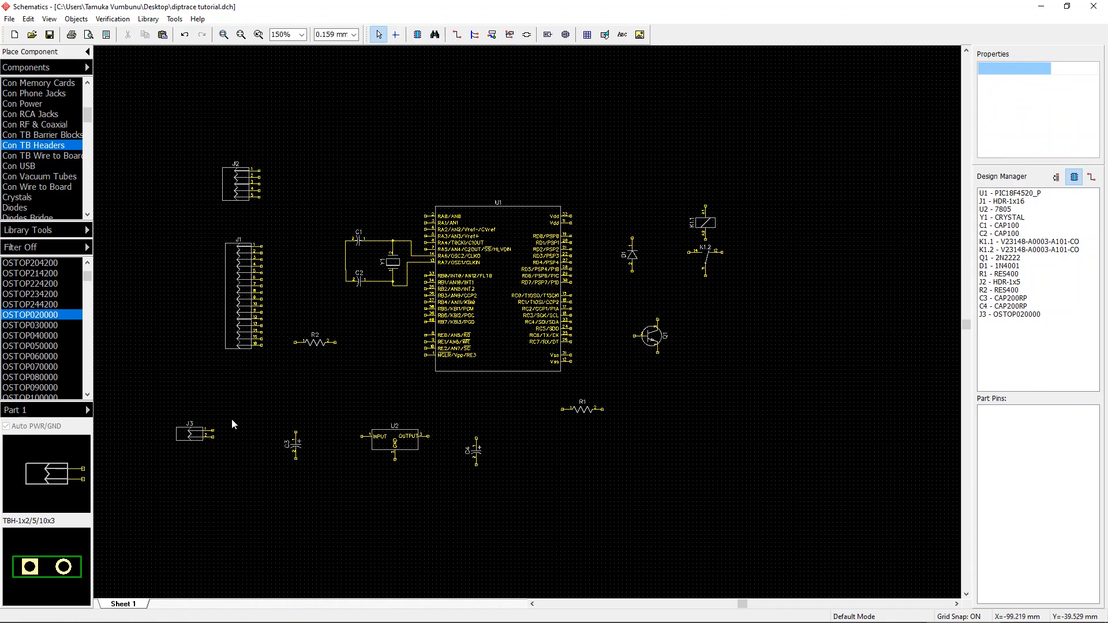
scroll(259, 425, "down", 2)
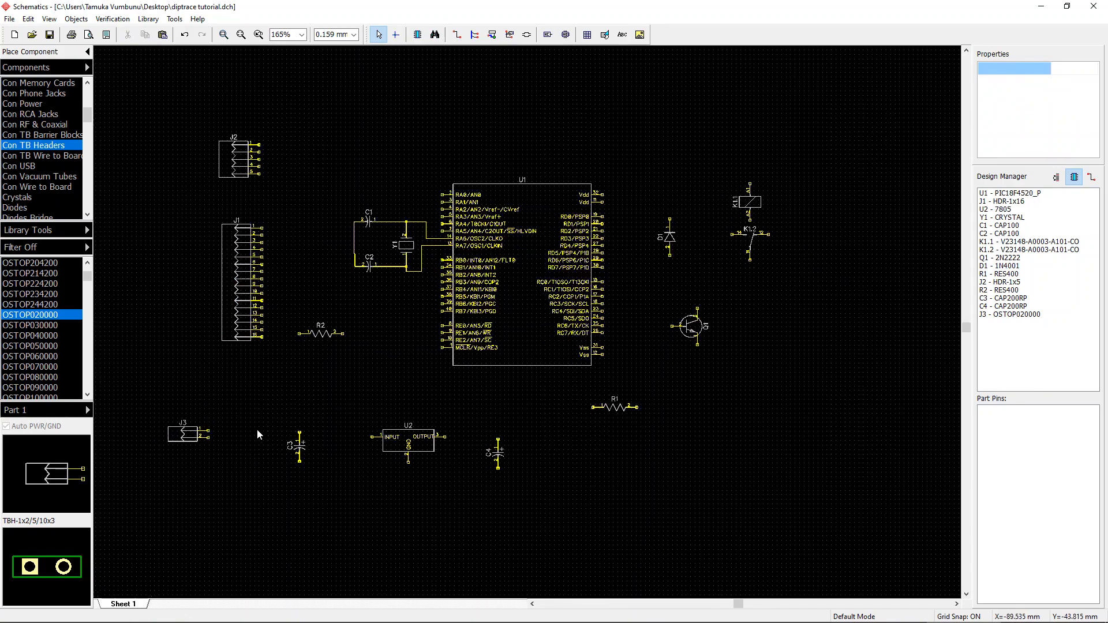
left_click(217, 429)
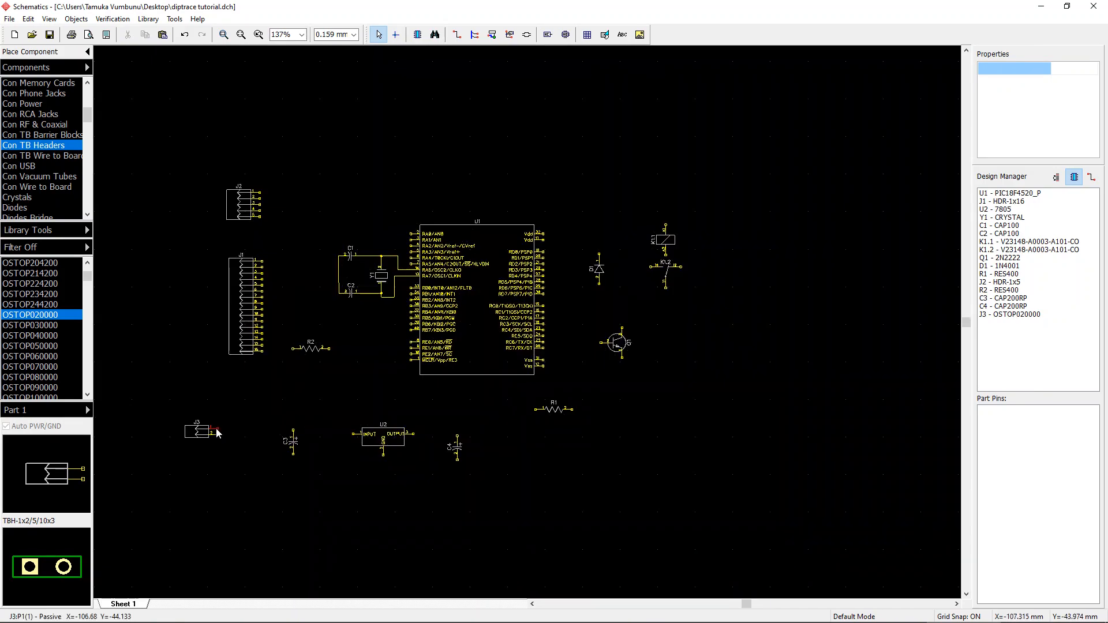
left_click(291, 429)
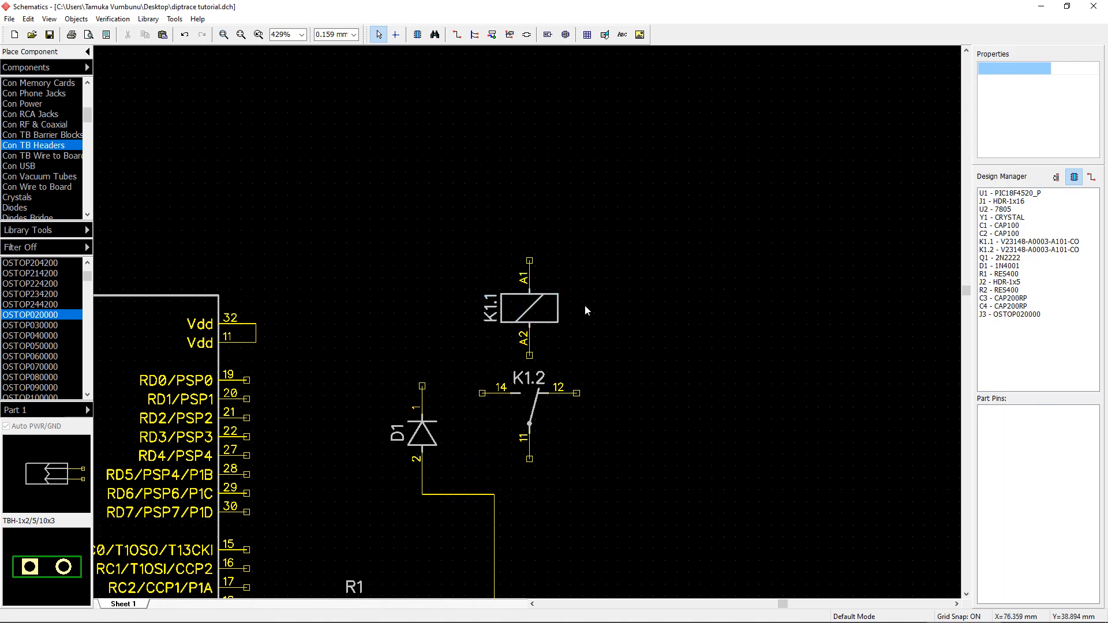
Step: Wire the diode's pin 1 to the relay coil's A2 pin
left_click(422, 386)
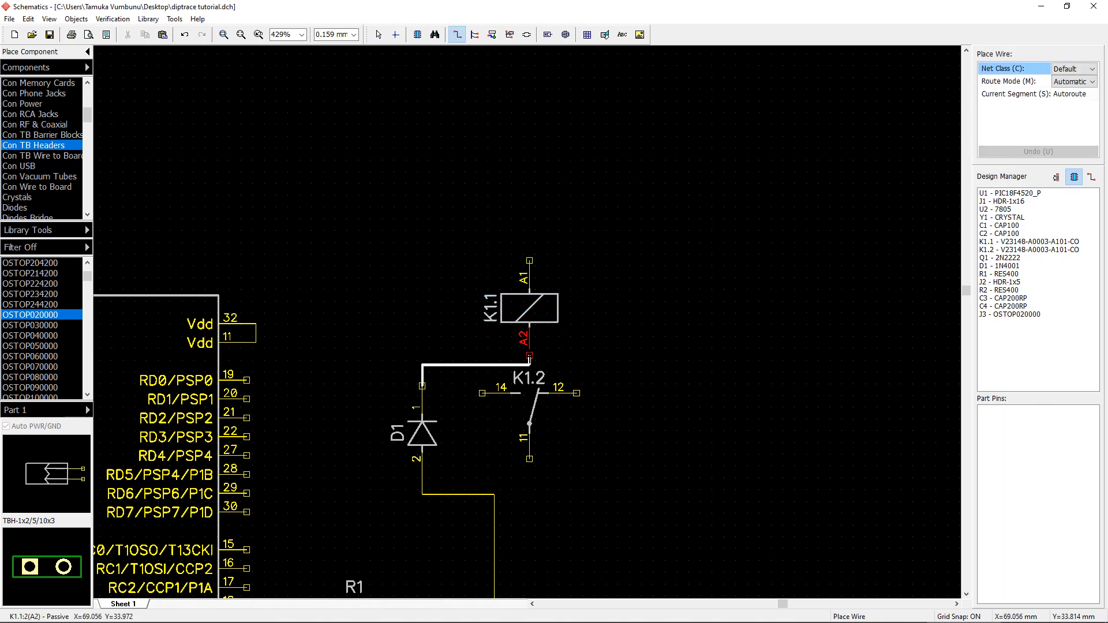
left_click(529, 355)
scroll(883, 294, "down", 1)
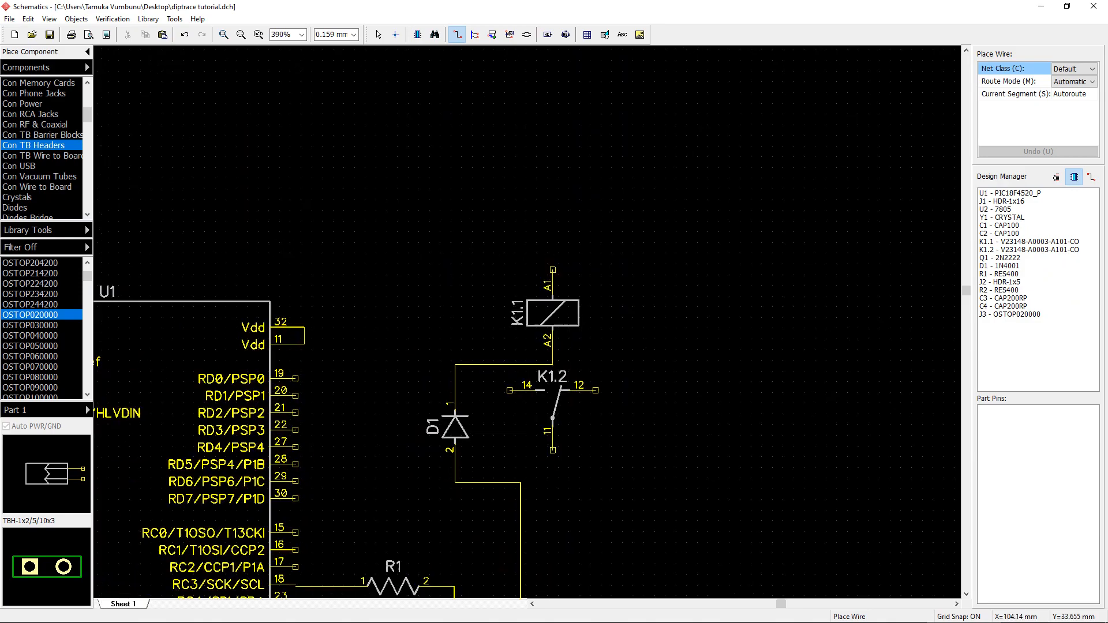
scroll(527, 323, "down", 4)
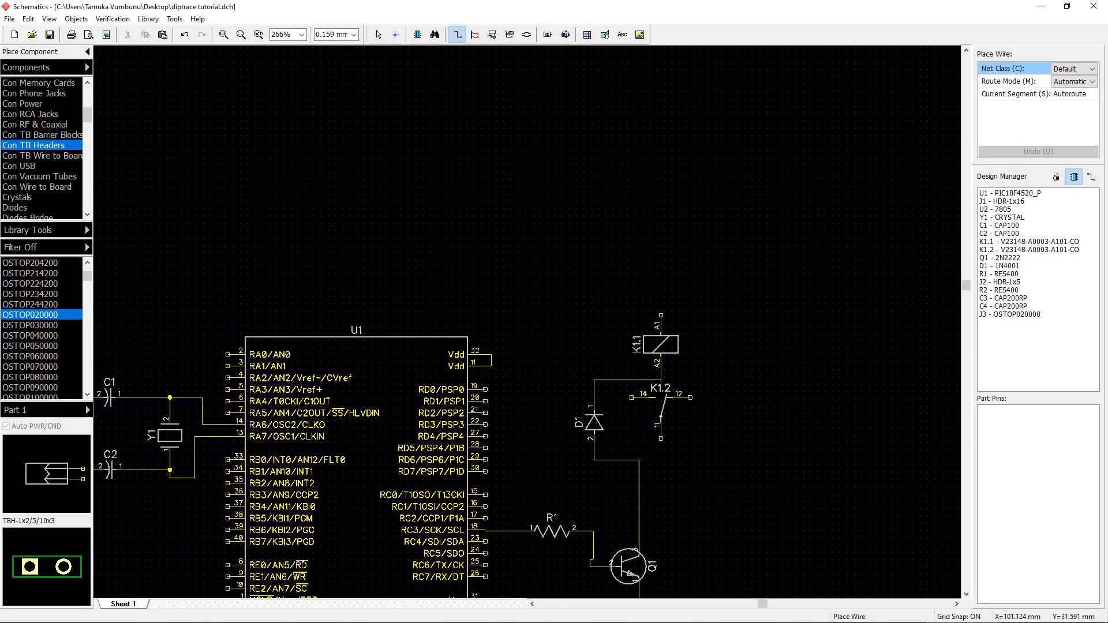
Step: Delete the wire between the diode and relay coil, and move diode D1 up beside the relay coil
right_click(600, 411)
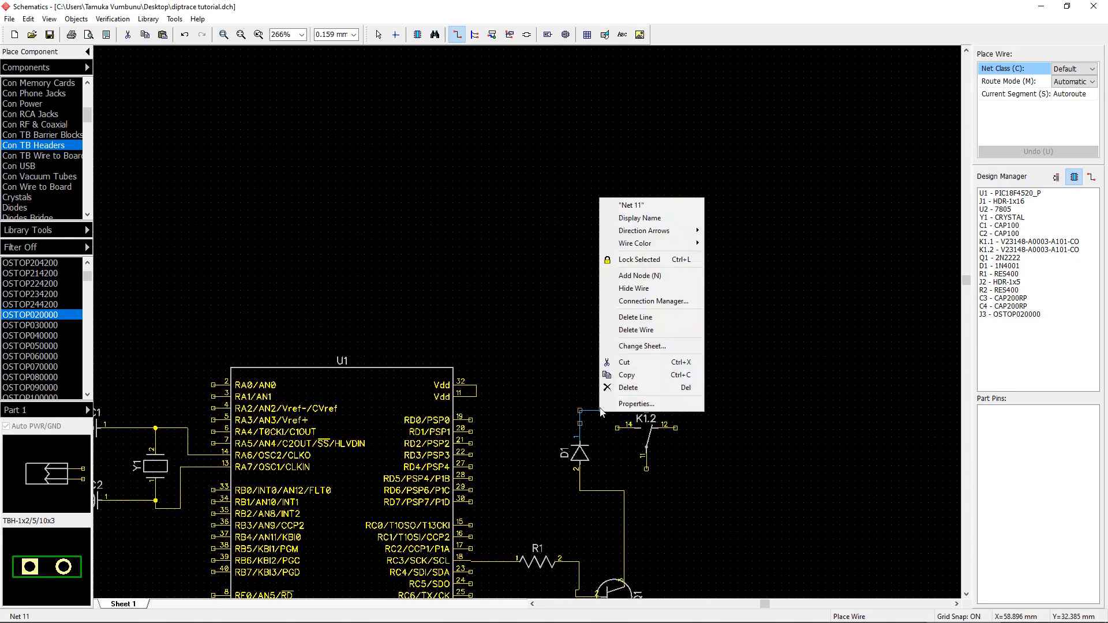
left_click(638, 330)
key("Escape")
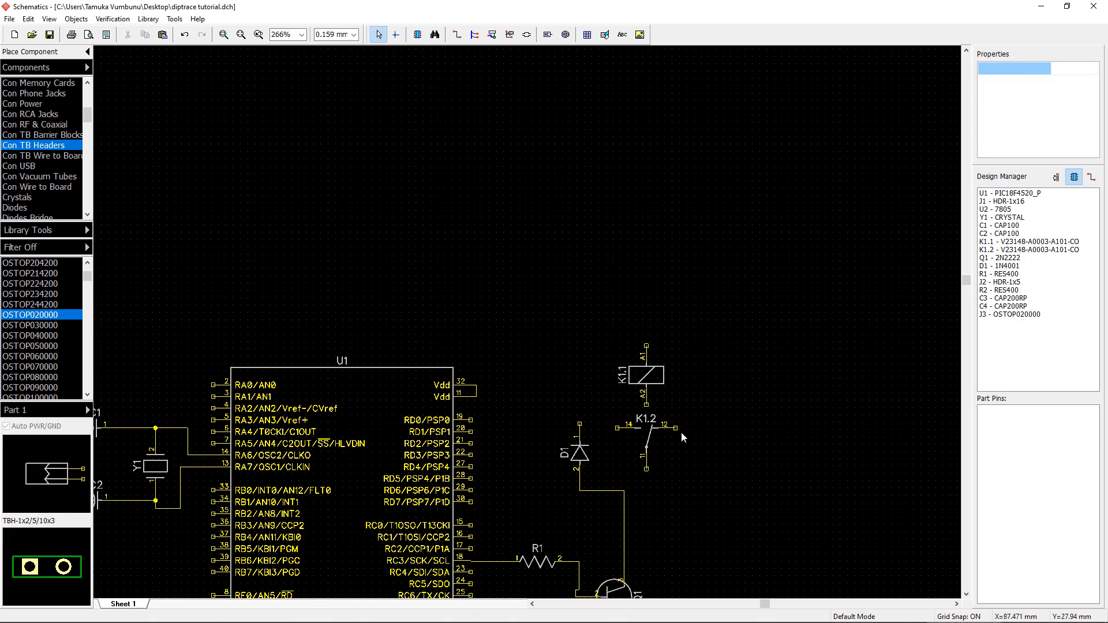
left_click_drag(579, 445, 579, 368)
Step: Wire diode D1's lower pin to the relay coil's A2 pin and its upper pin to the A1 pin
left_click(647, 405)
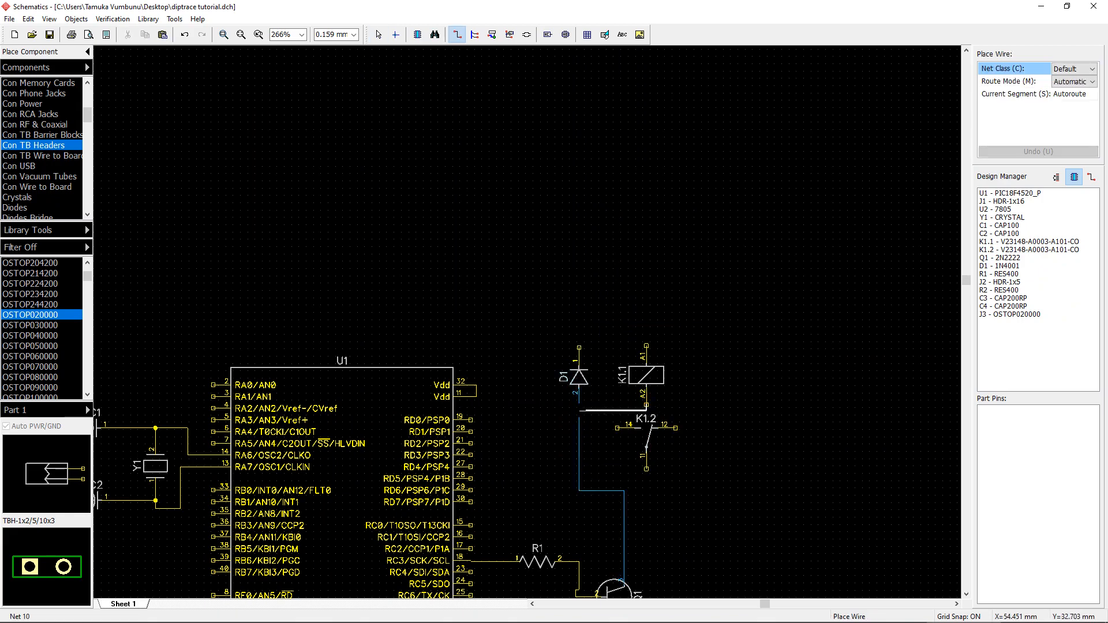
left_click(579, 411)
left_click(579, 347)
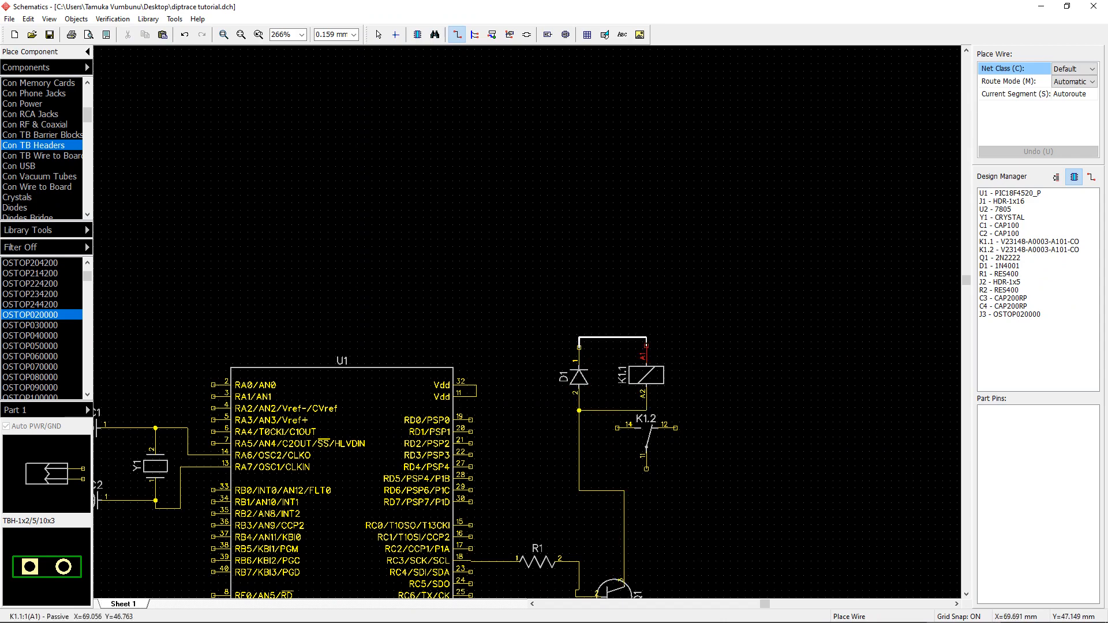
left_click(647, 347)
Step: Rename header J1 as LCD
scroll(741, 369, "down", 2)
middle_click_drag(763, 410, 763, 421)
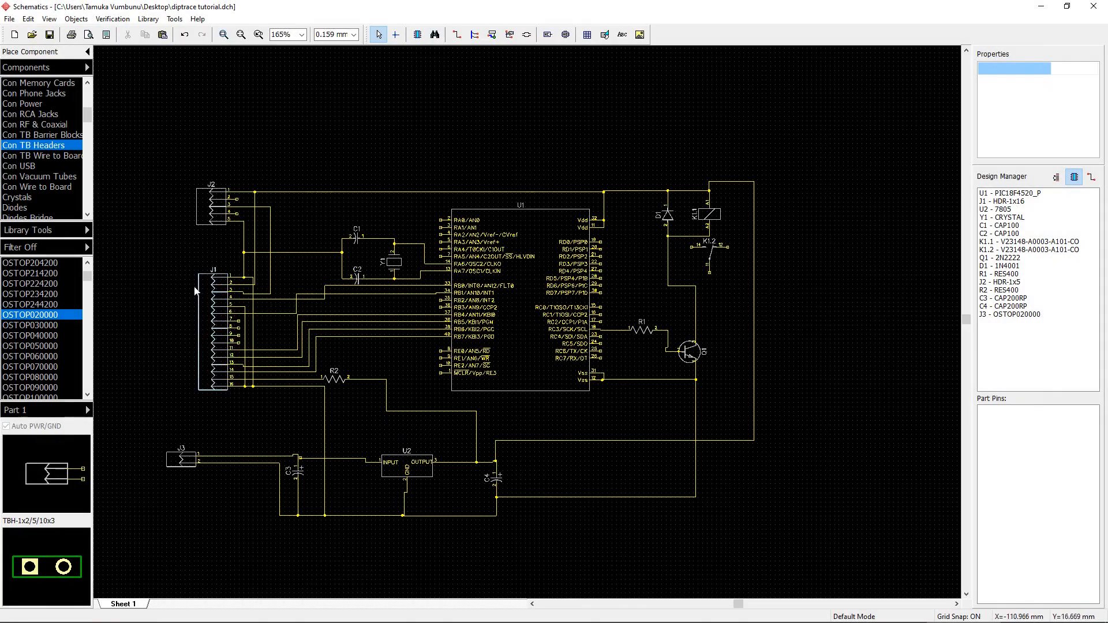
right_click(212, 289)
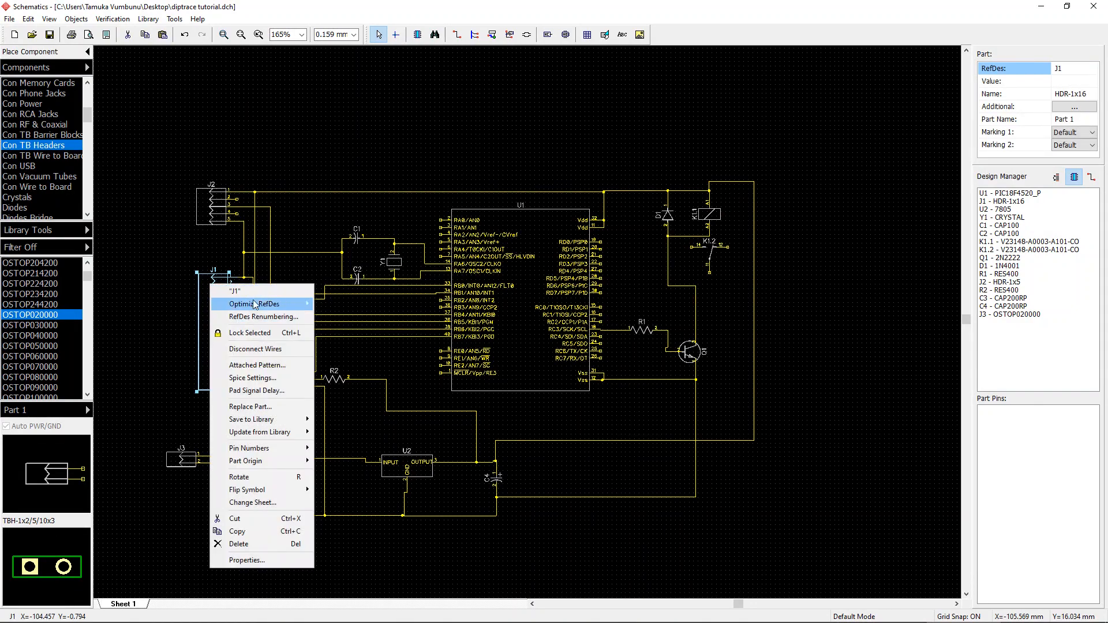
left_click(255, 292)
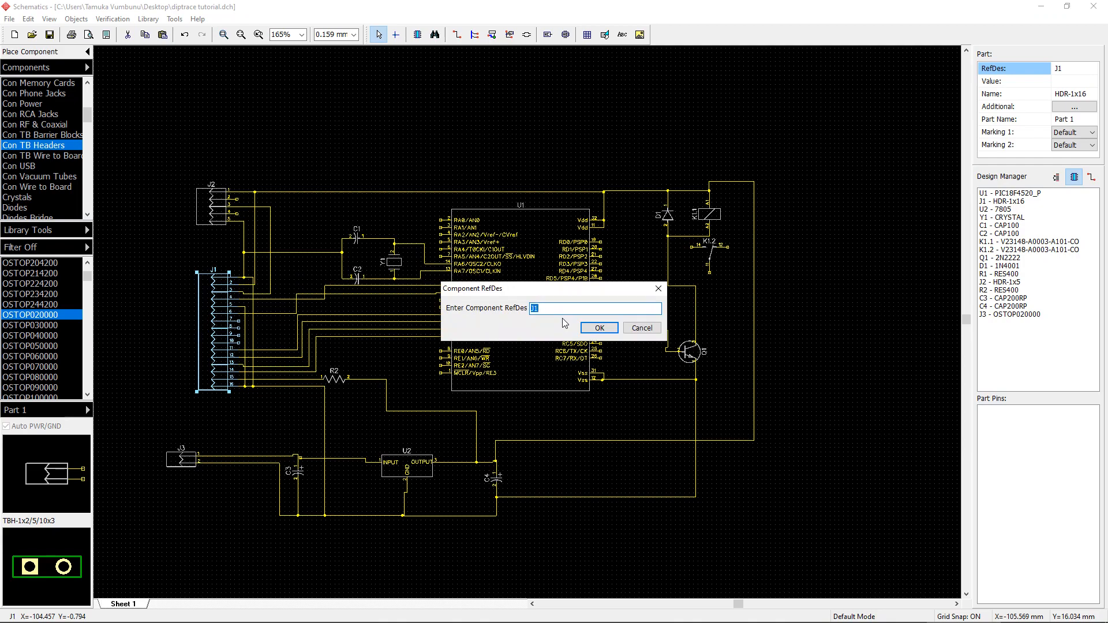
type("LCD")
left_click(600, 328)
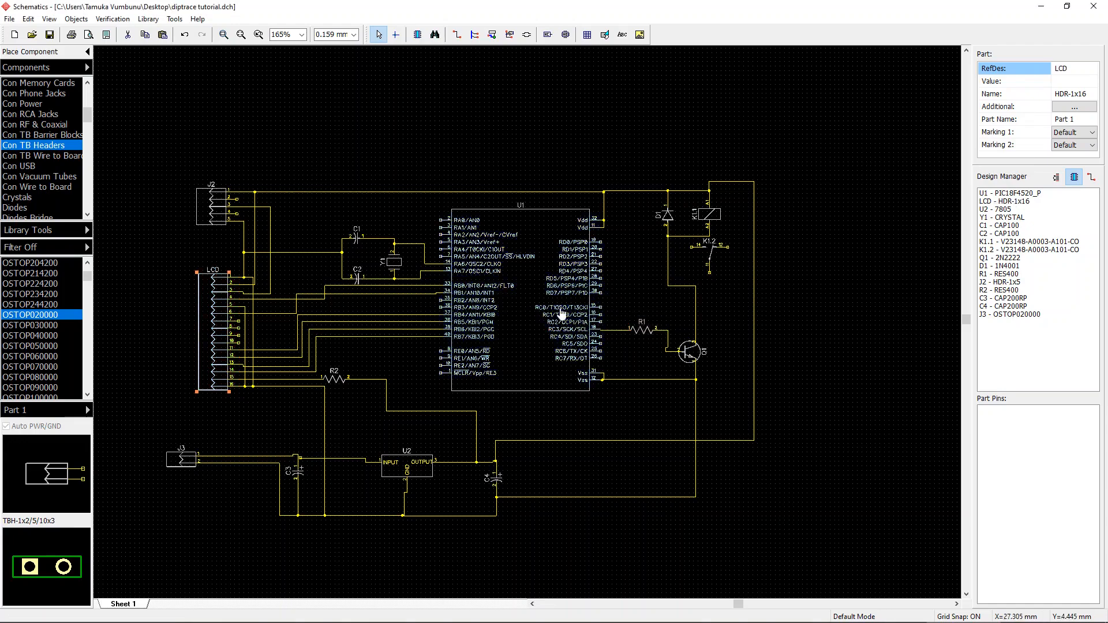
Step: Rename header J2 as POT in its component properties
double_click(211, 205)
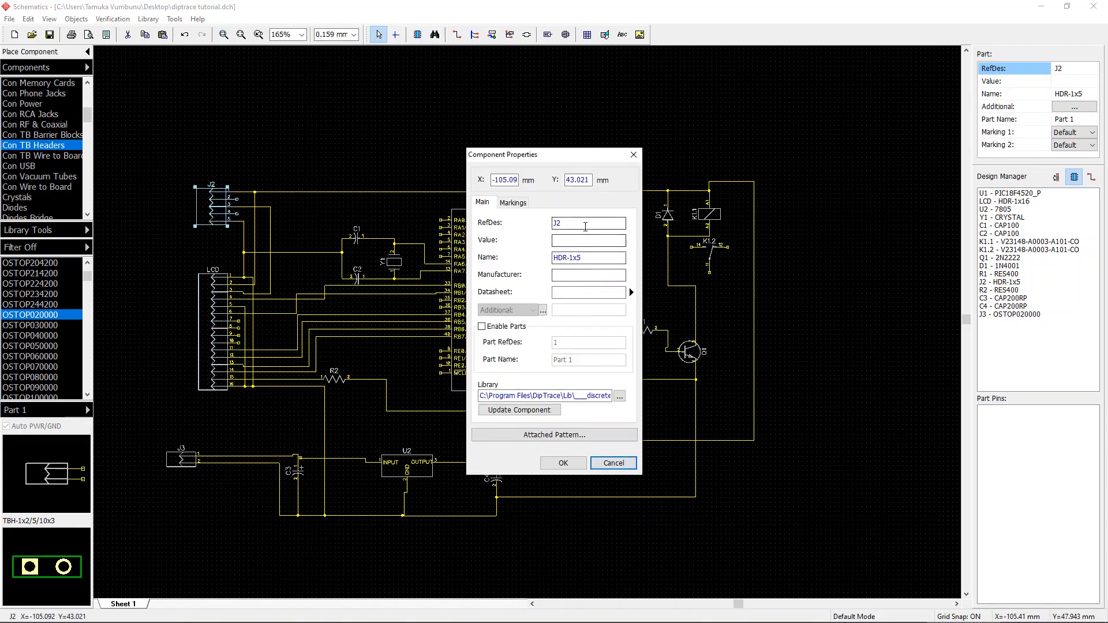
double_click(585, 226)
type("POT")
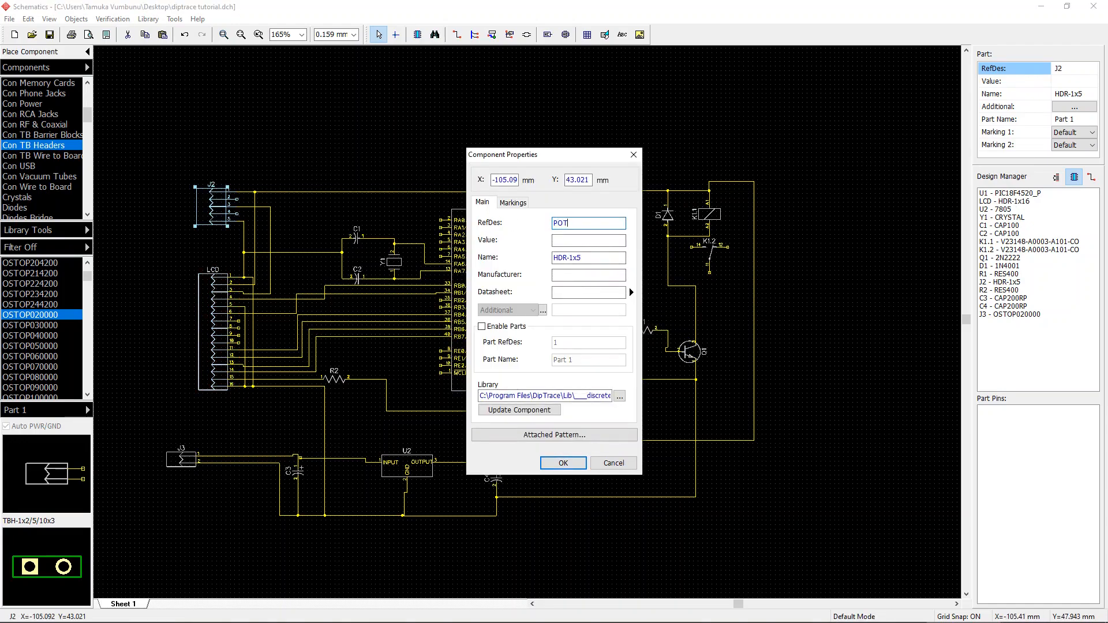
left_click(561, 463)
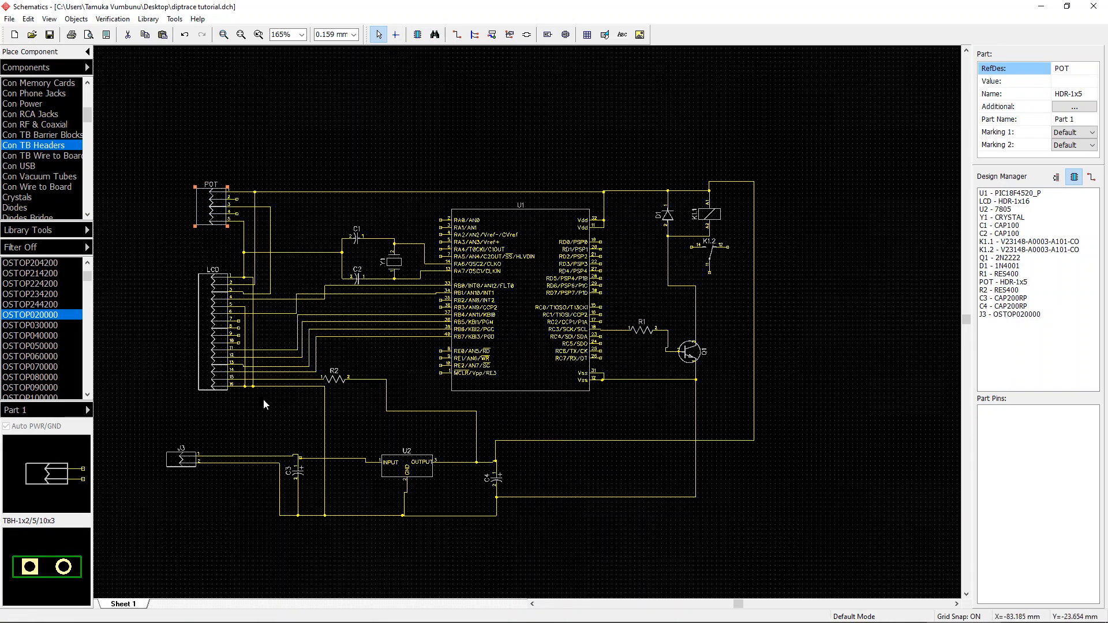
Step: Rename terminal block J3 as input in its component properties
double_click(181, 460)
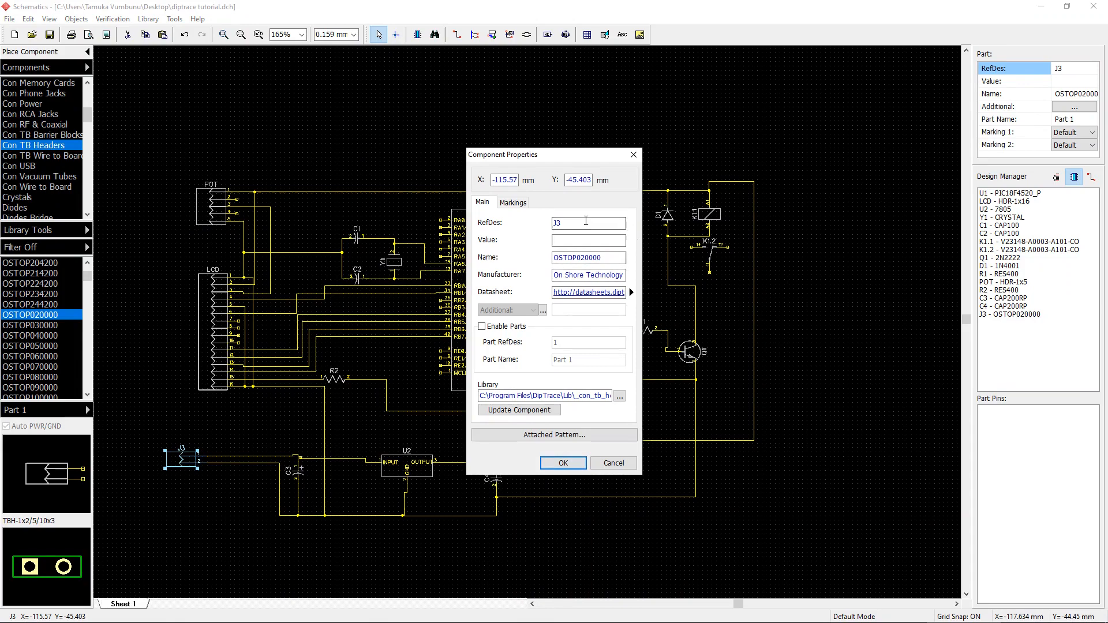
left_click_drag(581, 223, 452, 230)
key("BackSpace")
left_click(564, 464)
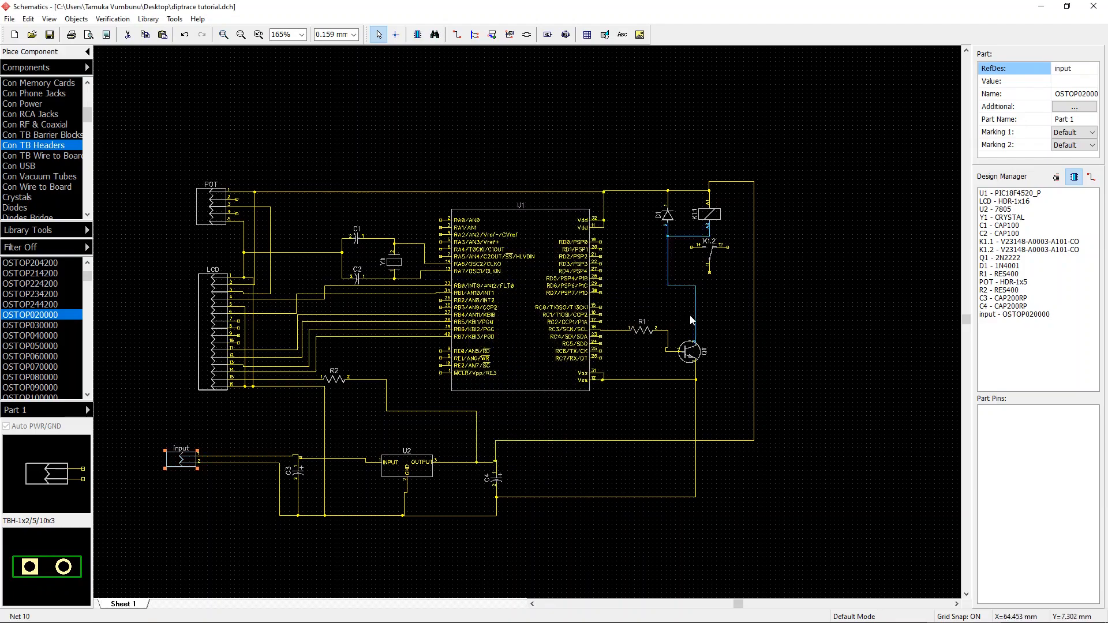
Step: Place an OSTOP020000 two-pin terminal block, J1, to the right of relay contact K1.2
scroll(767, 271, "up", 6)
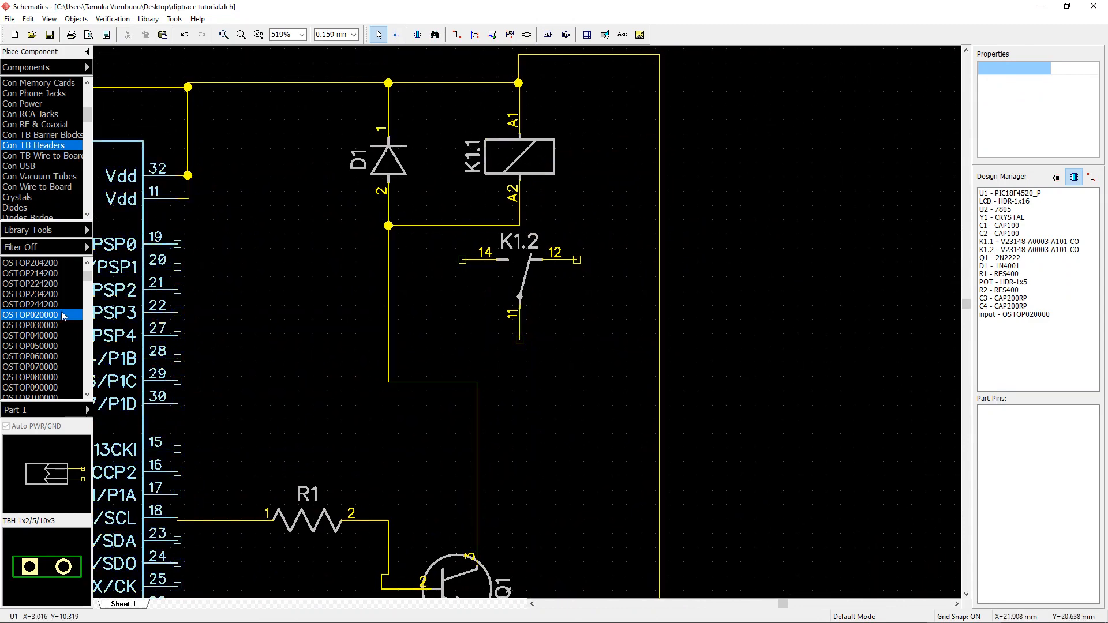
left_click(34, 326)
left_click(41, 317)
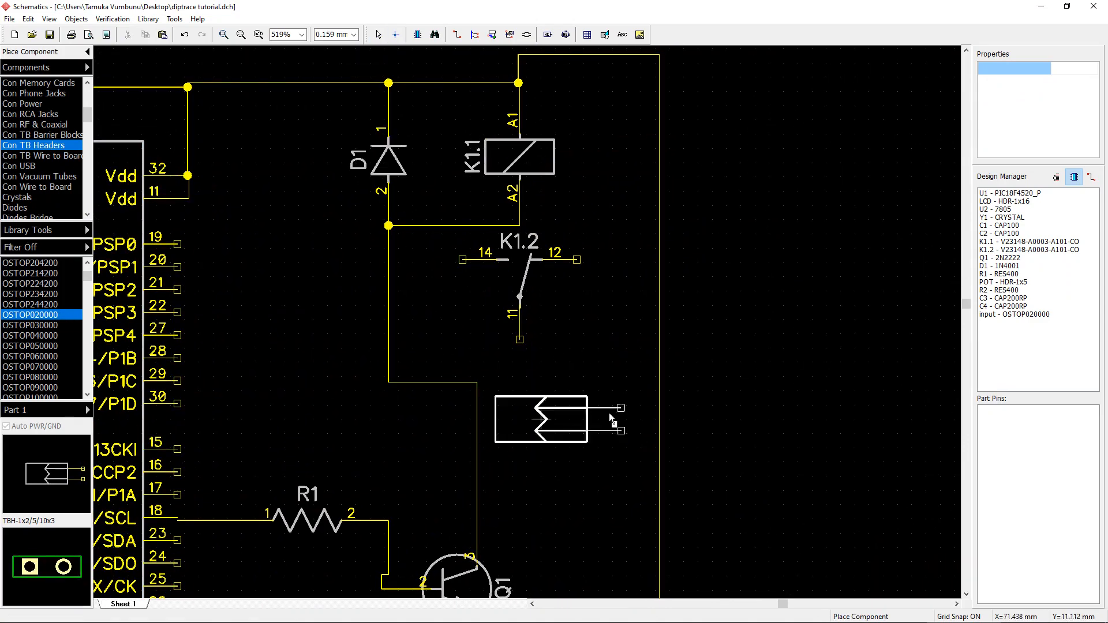
left_click(816, 295)
right_click(803, 383)
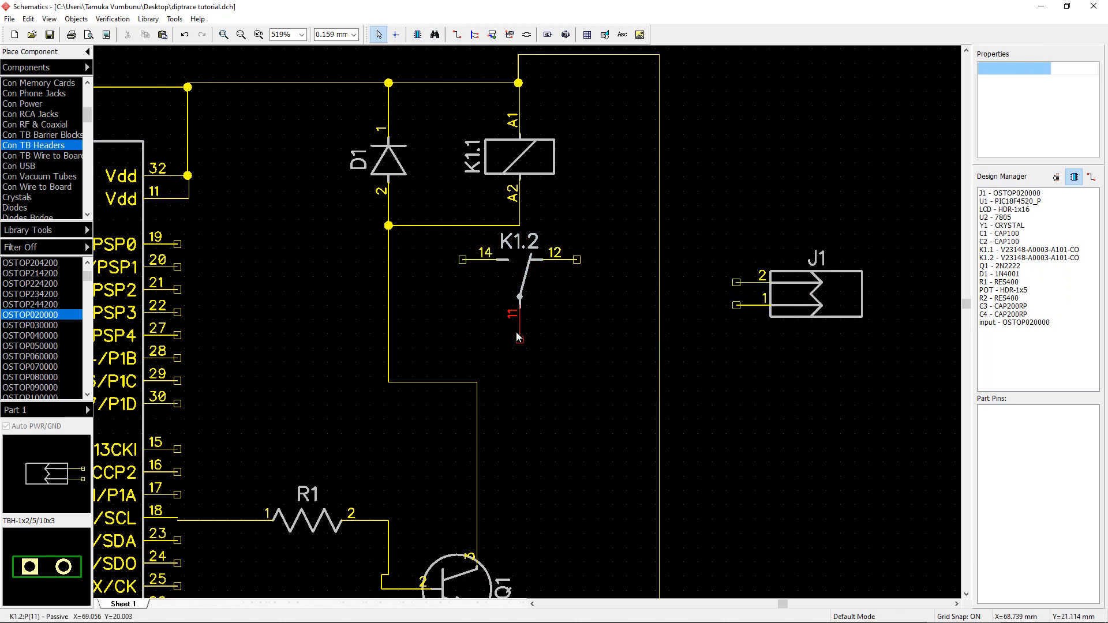
left_click(577, 260)
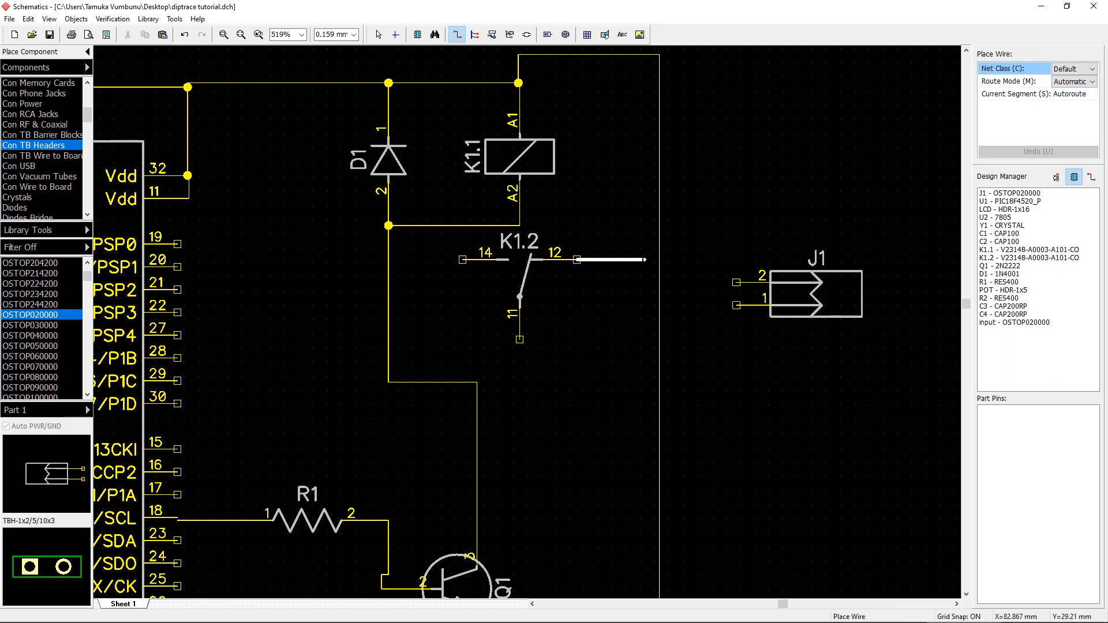
right_click(646, 260)
left_click(670, 278)
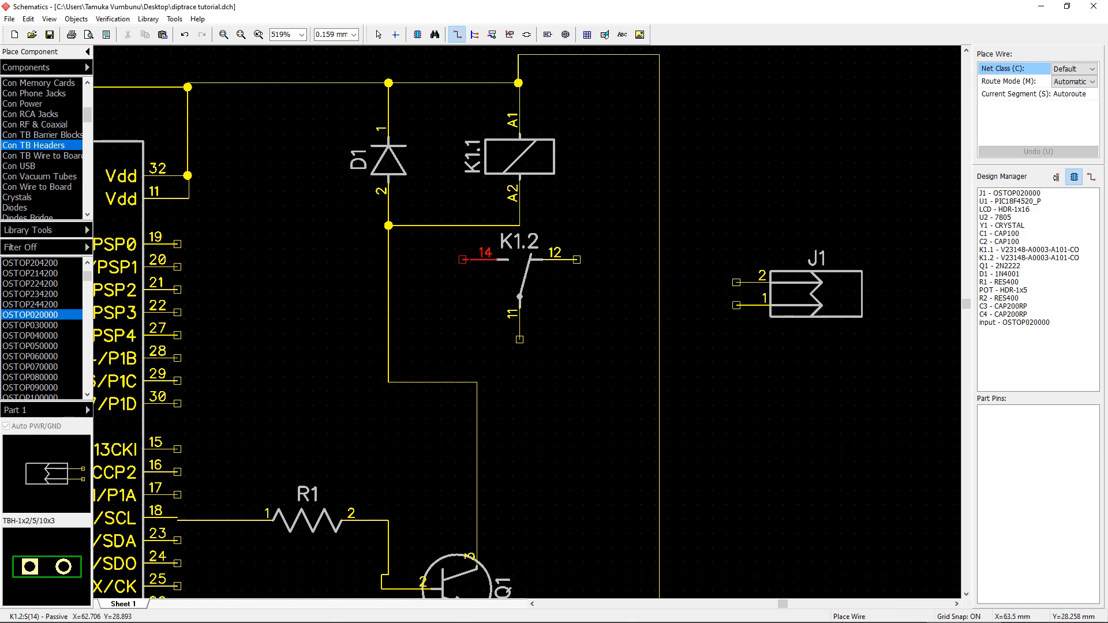
Step: Wire relay contact K1.2's pin 14 to pin 1 of the new terminal block J1
left_click(462, 259)
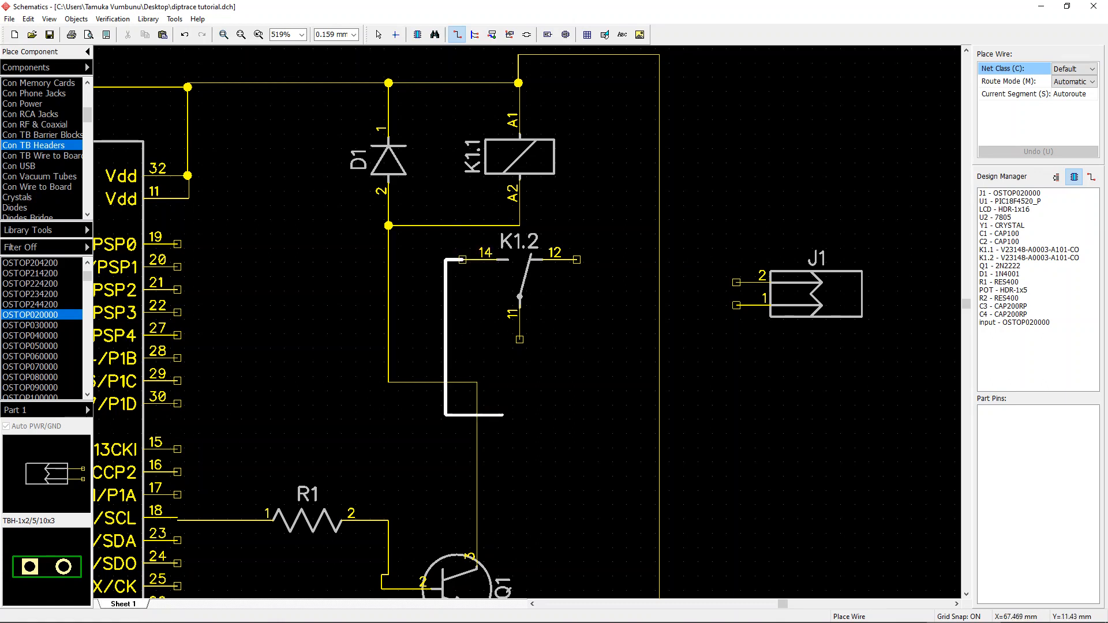
left_click(687, 372)
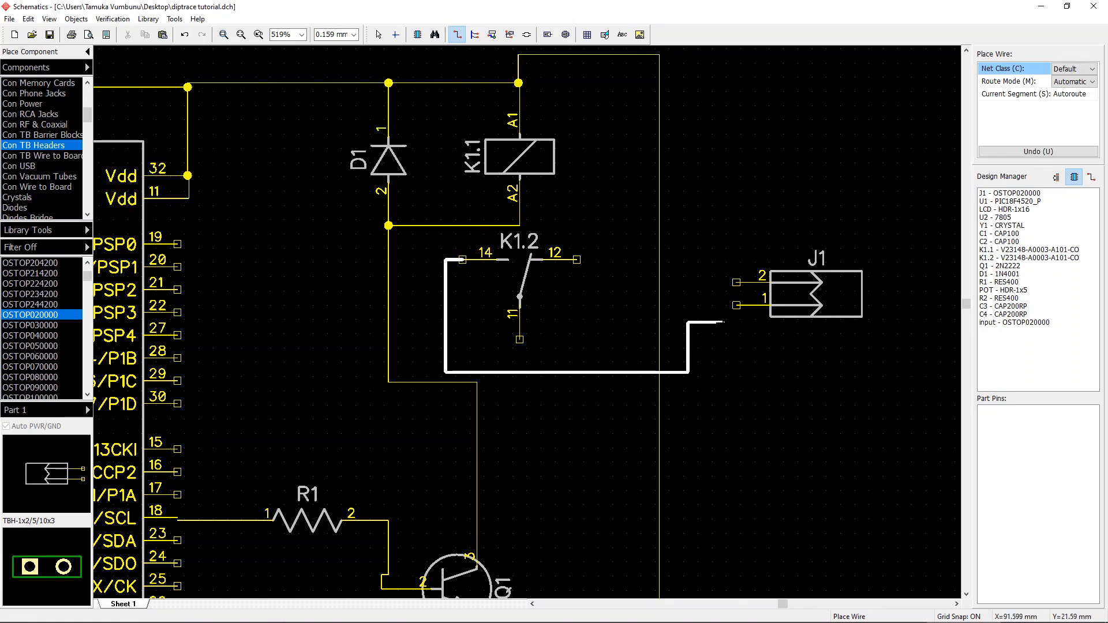
left_click(736, 306)
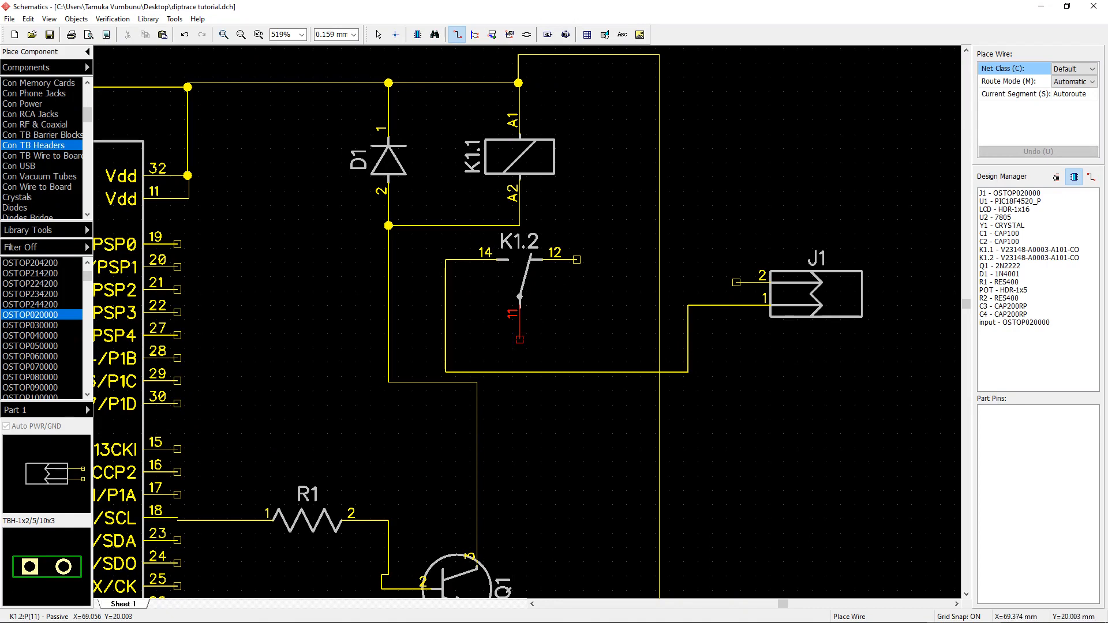
Step: Wire relay contact K1.2's pin 11 to pin 2 of terminal block J1
left_click(519, 340)
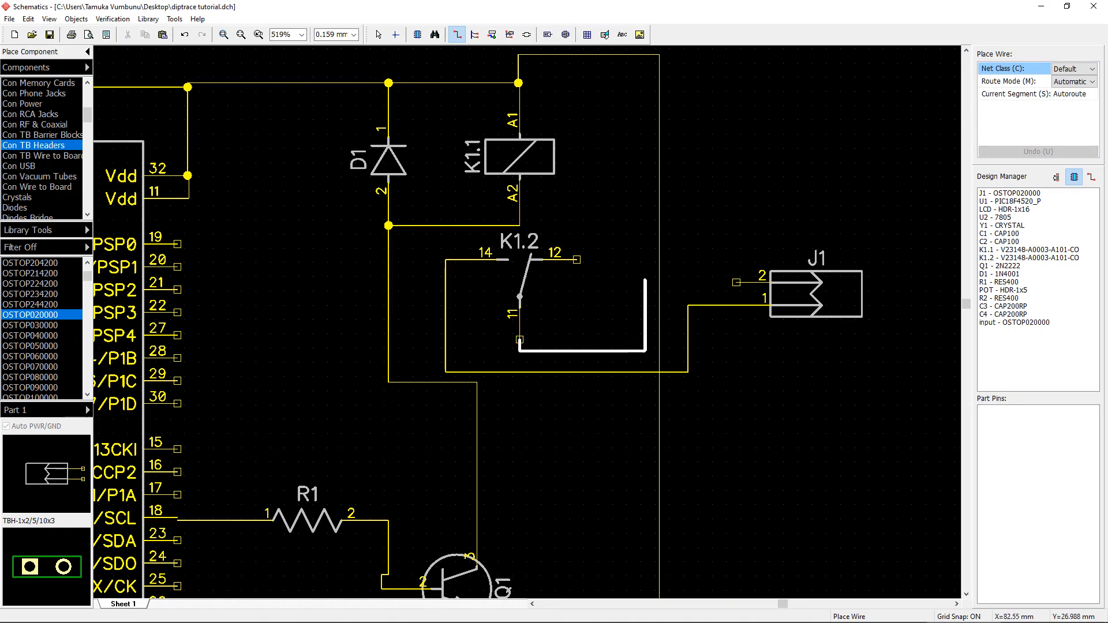
left_click(631, 272)
left_click(737, 282)
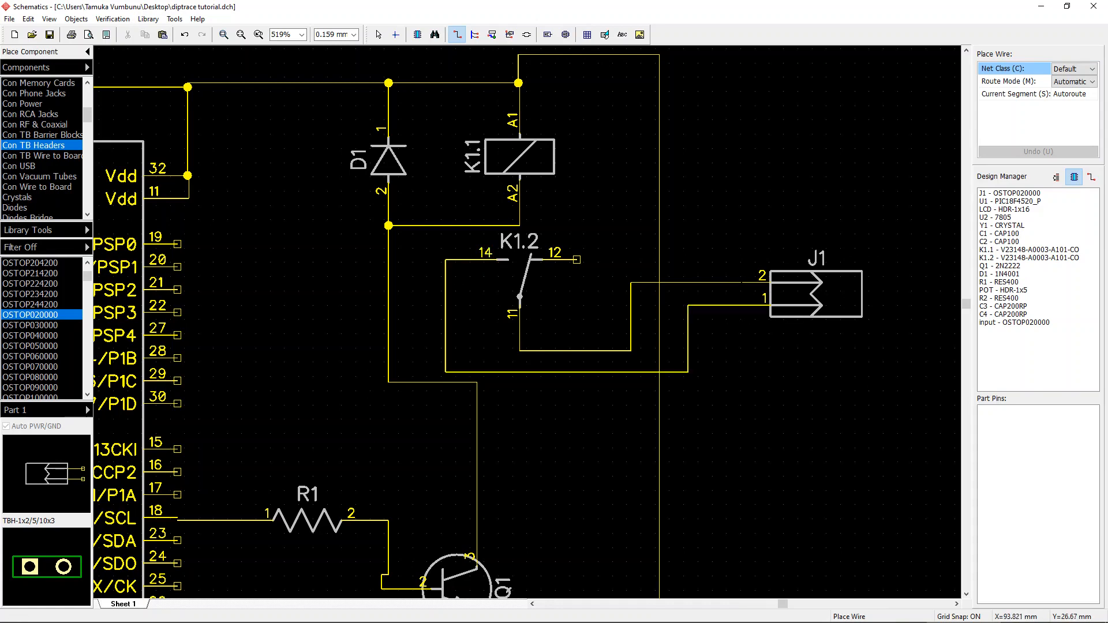
key("Escape")
Step: Rename terminal block J1 as switch in its component properties
double_click(815, 294)
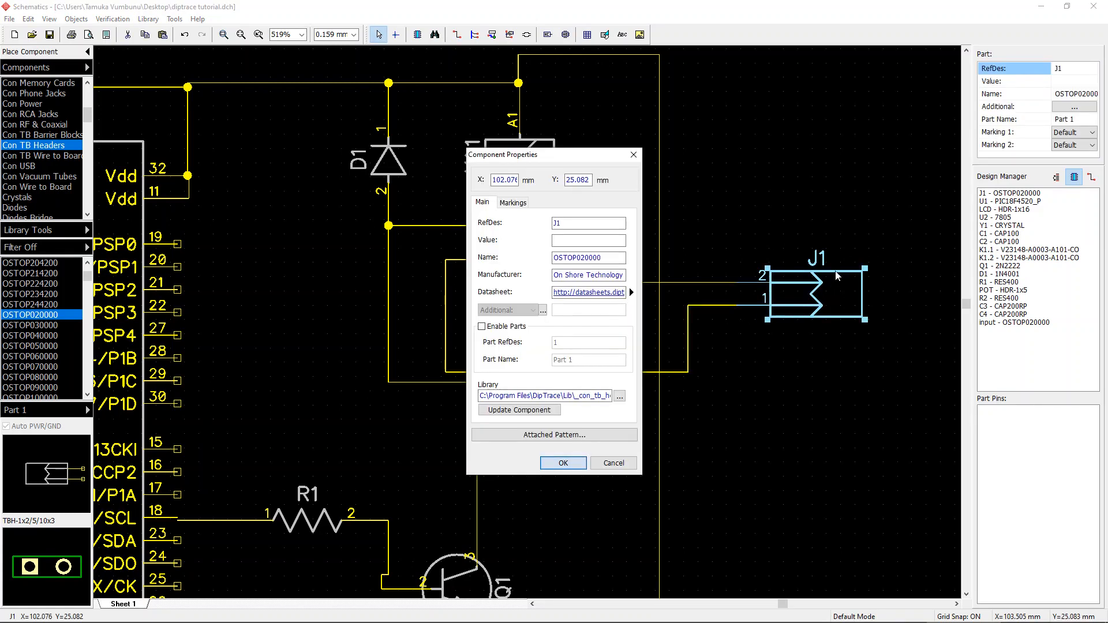
double_click(584, 227)
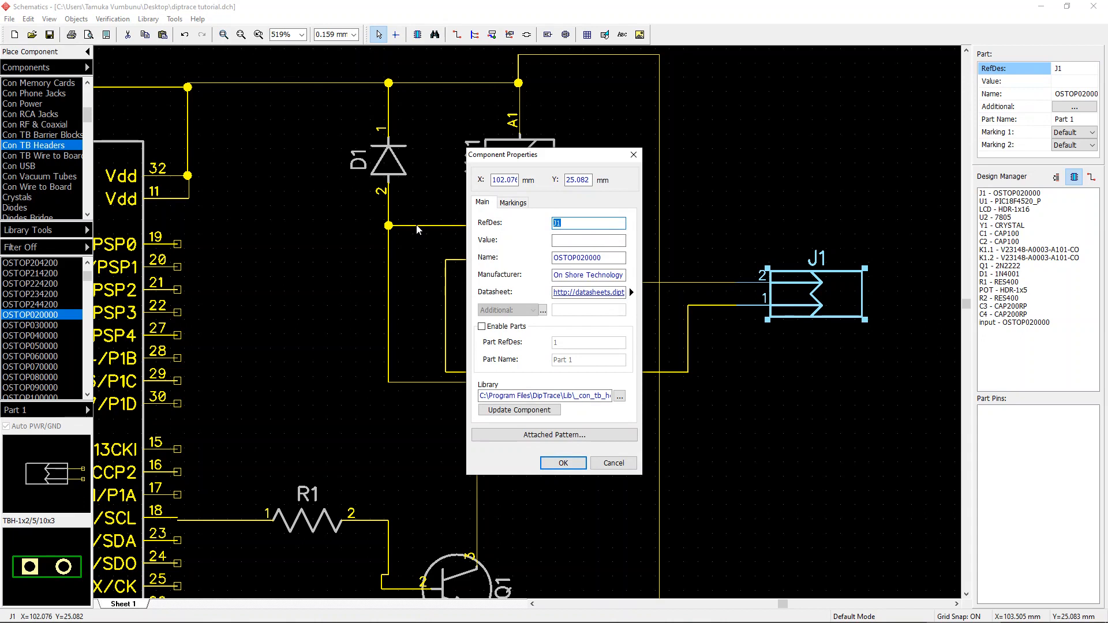
type("witch")
left_click(563, 463)
Step: Move the input terminal block slightly right, closer to capacitor C3
scroll(755, 393, "down", 1)
scroll(906, 262, "down", 3)
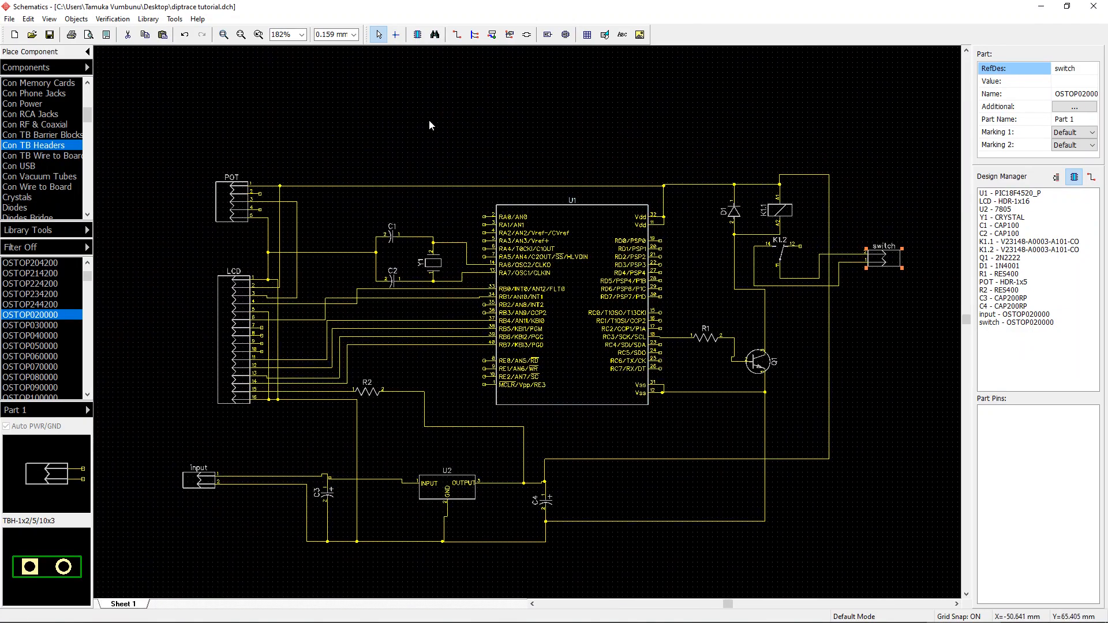
right_click_drag(648, 322, 644, 225)
scroll(645, 225, "down", 1)
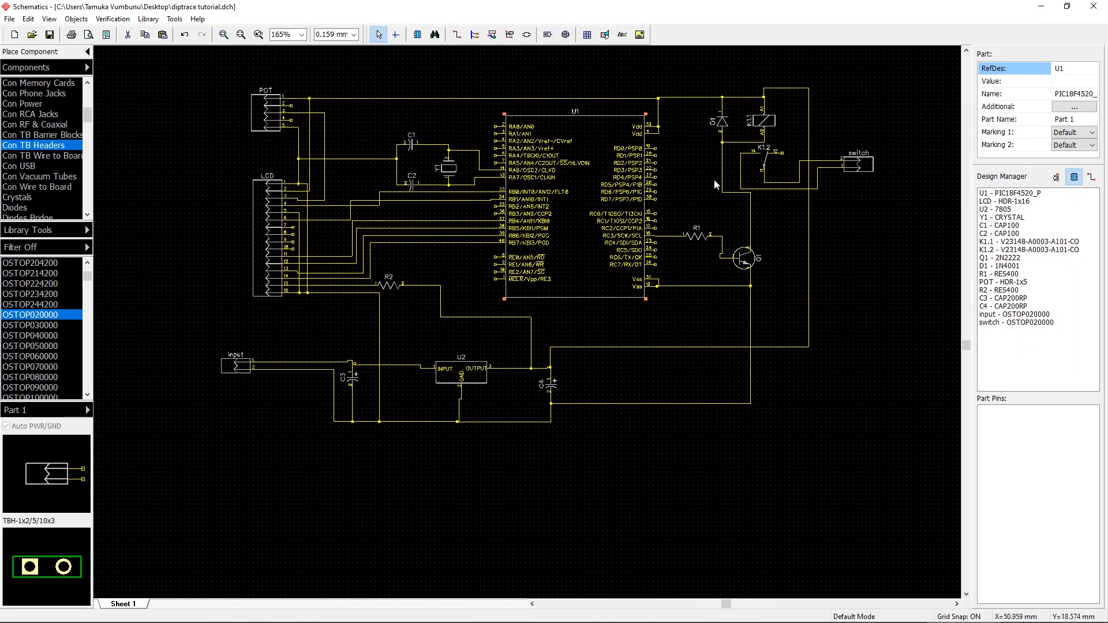
right_click_drag(715, 180, 699, 233)
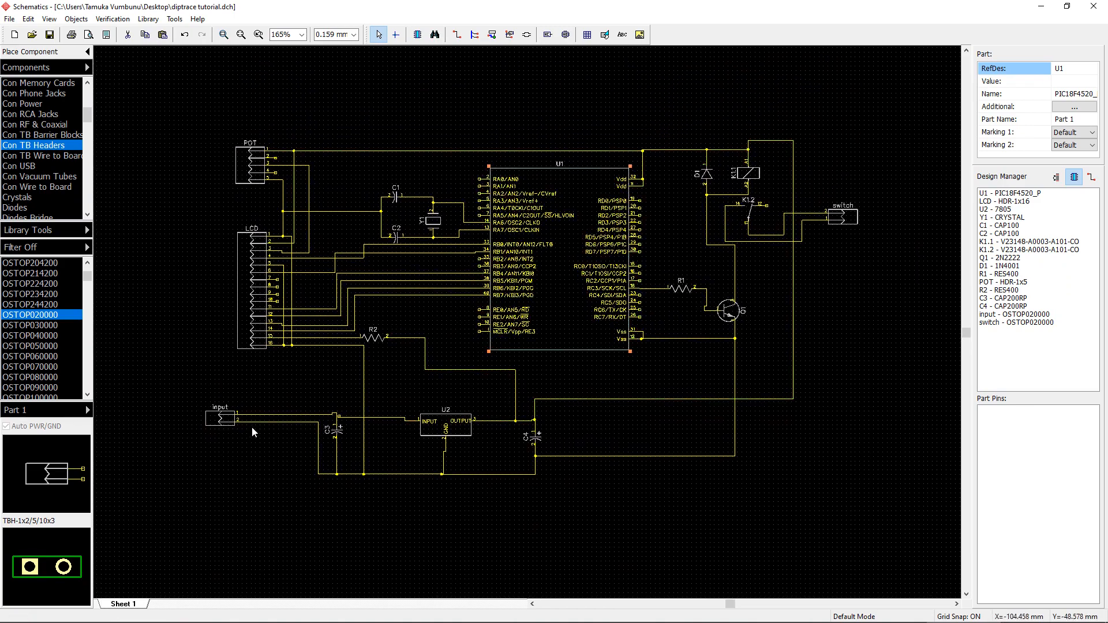
left_click_drag(225, 422, 259, 422)
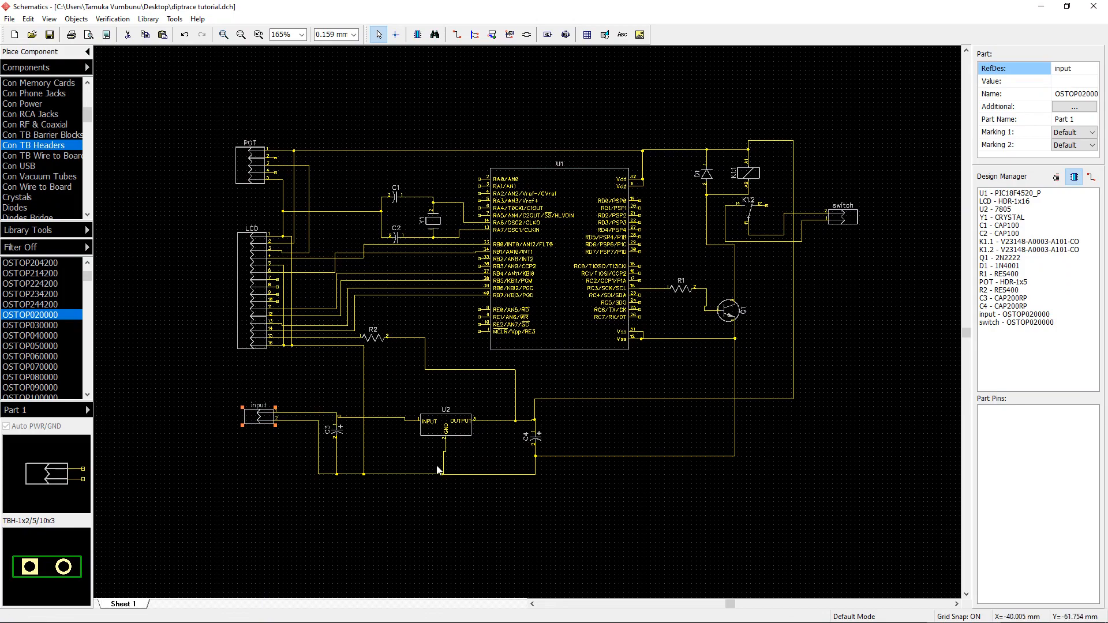
left_click(442, 472)
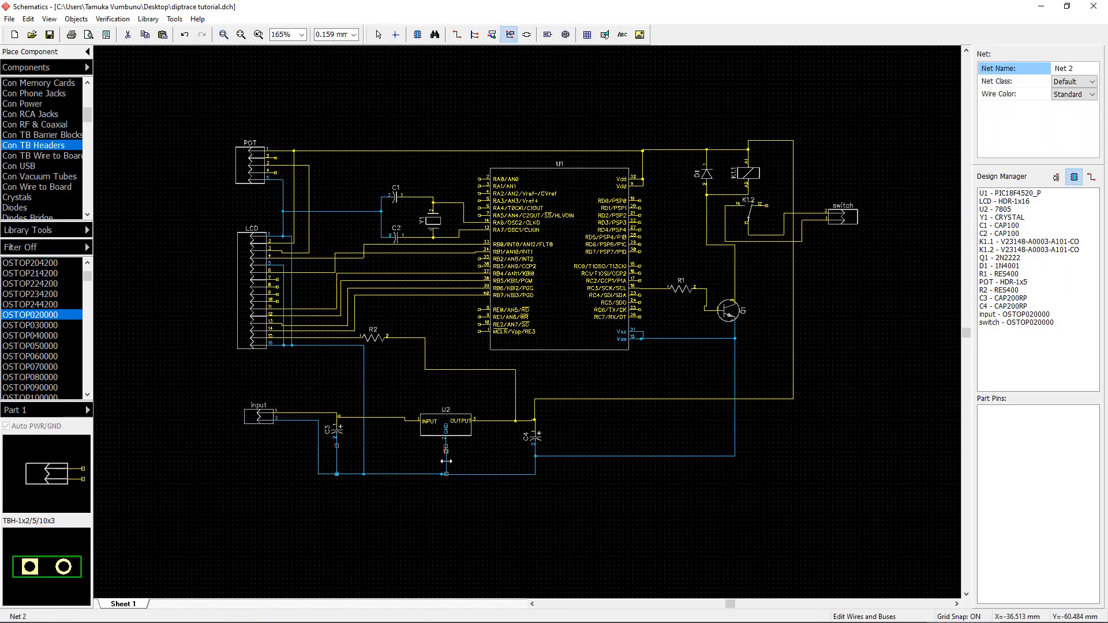
left_click(657, 519)
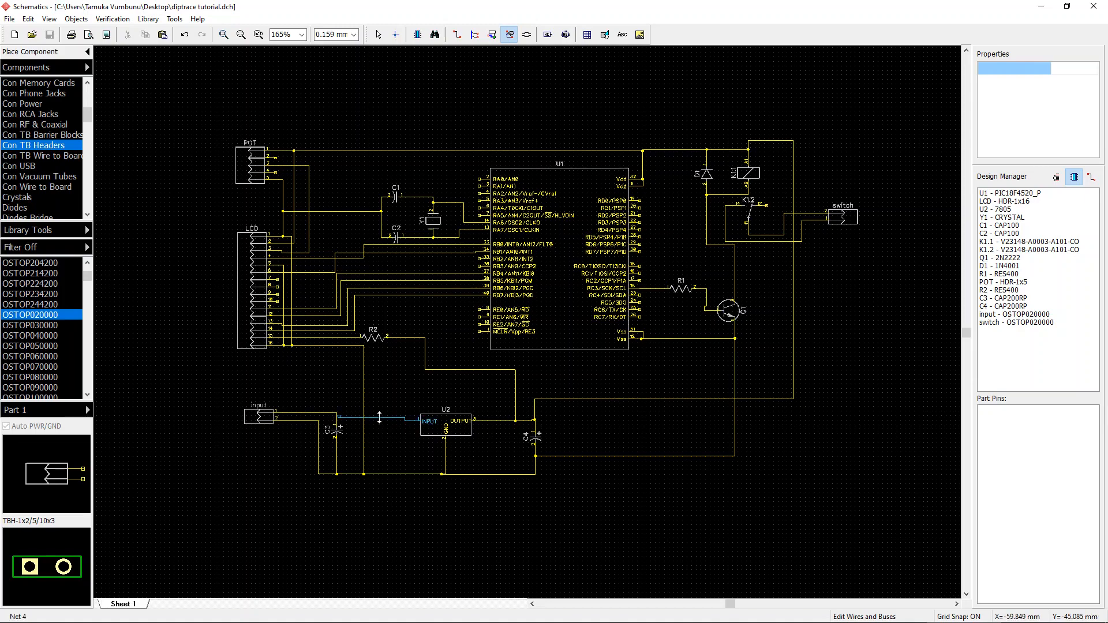
Step: Connect the dangling wire end to capacitor C3's pin 1 node, joining the input block and U2's INPUT
scroll(317, 414, "up", 2)
scroll(316, 414, "up", 5)
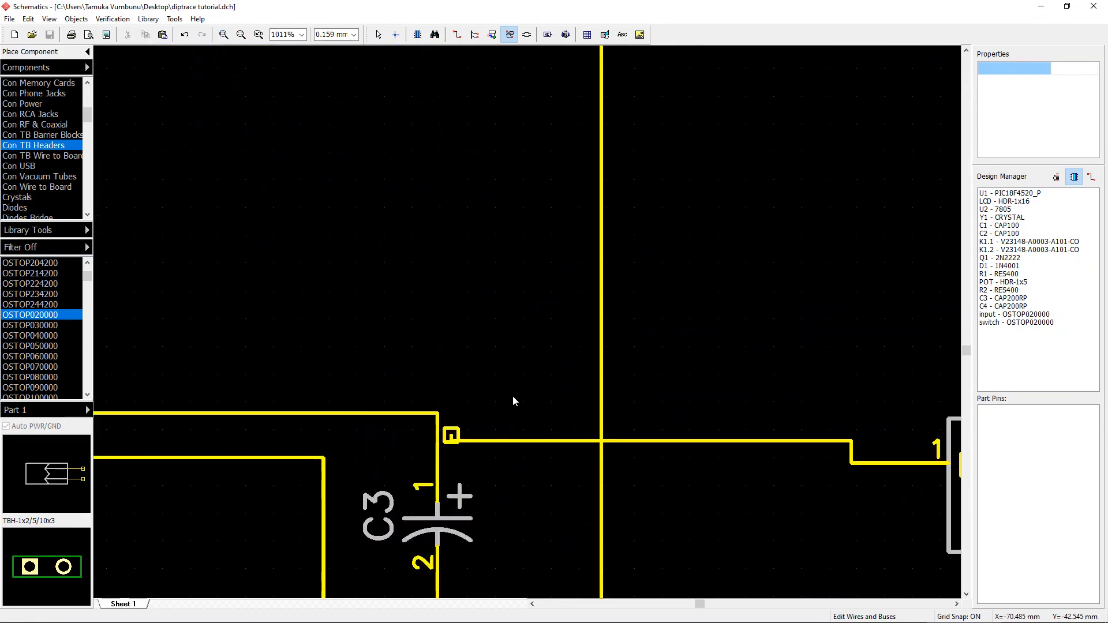
left_click(454, 440)
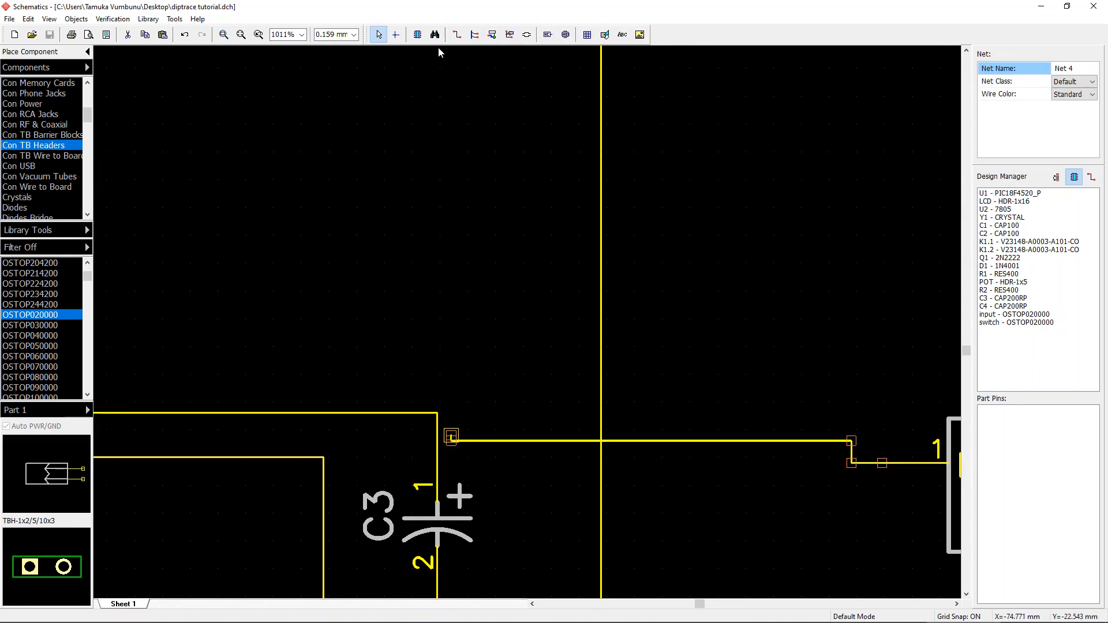
left_click(456, 36)
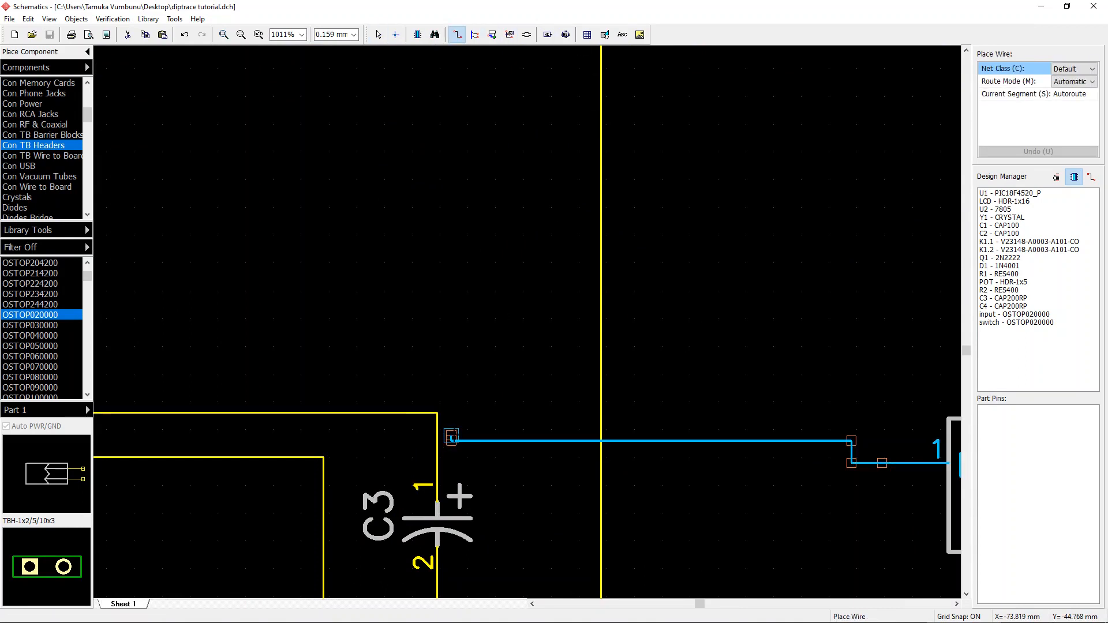
left_click(451, 436)
left_click(438, 437)
scroll(451, 437, "down", 2)
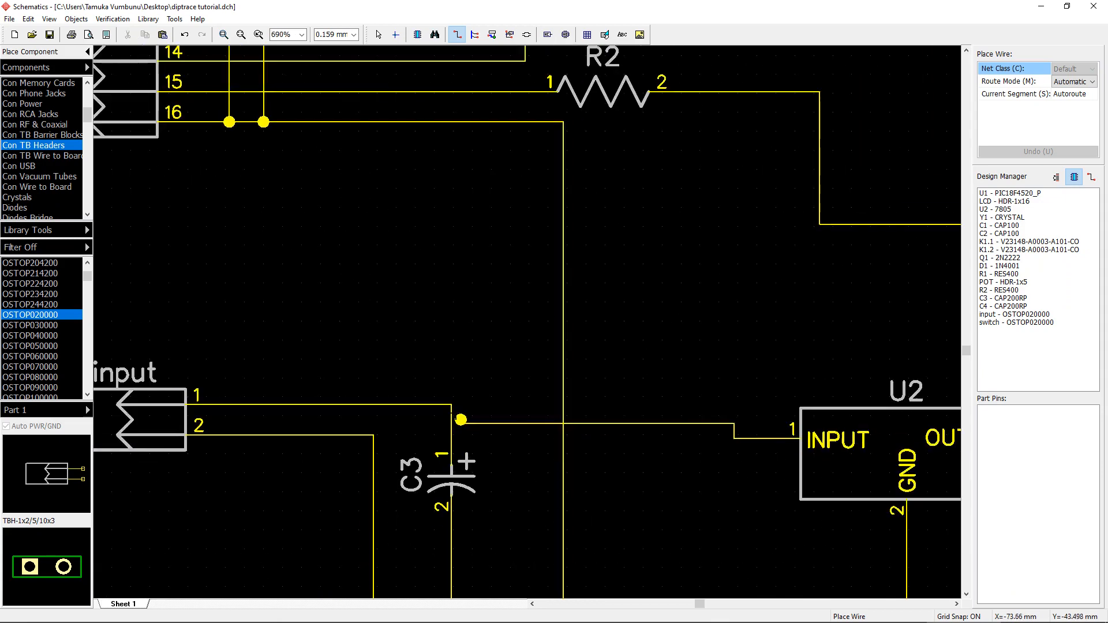
left_click(452, 420)
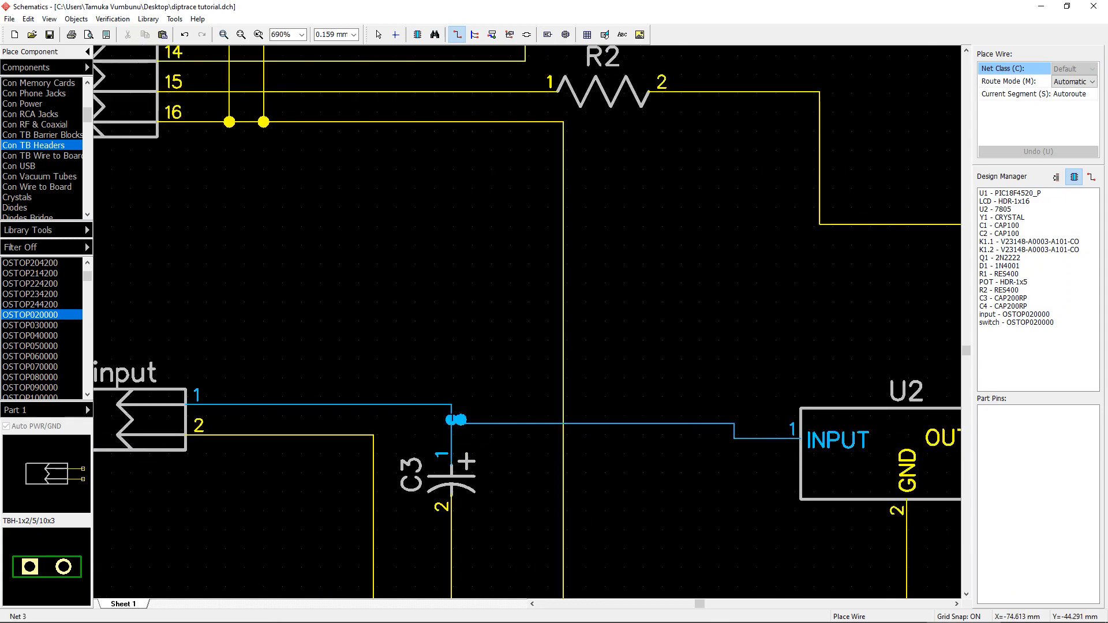
right_click(469, 363)
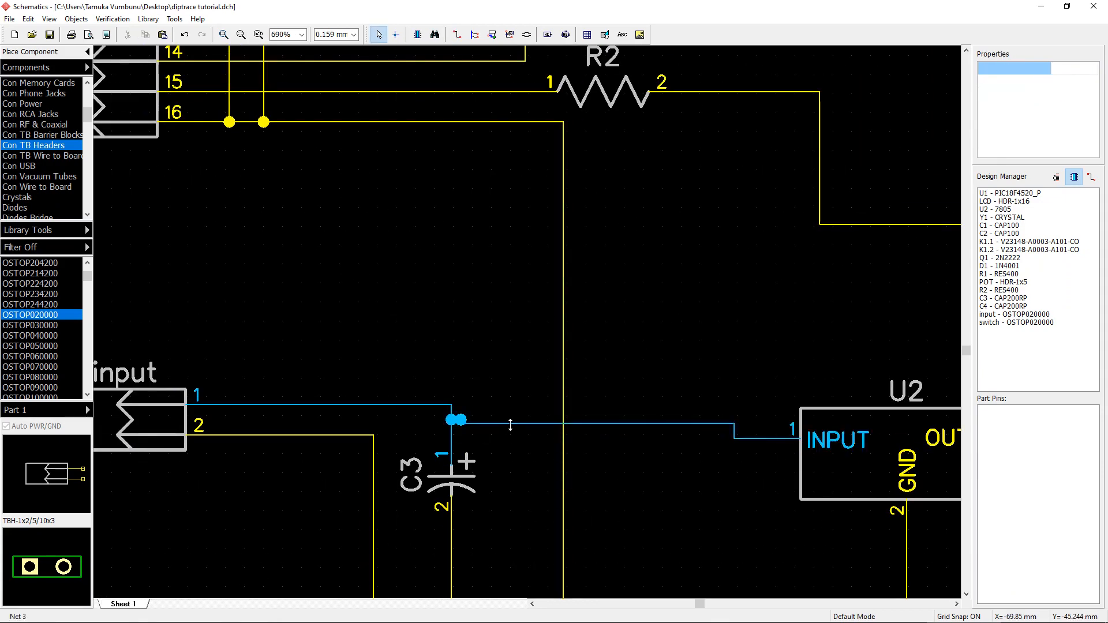
Step: Save the schematic
scroll(515, 420, "down", 6)
middle_click_drag(508, 444, 434, 436)
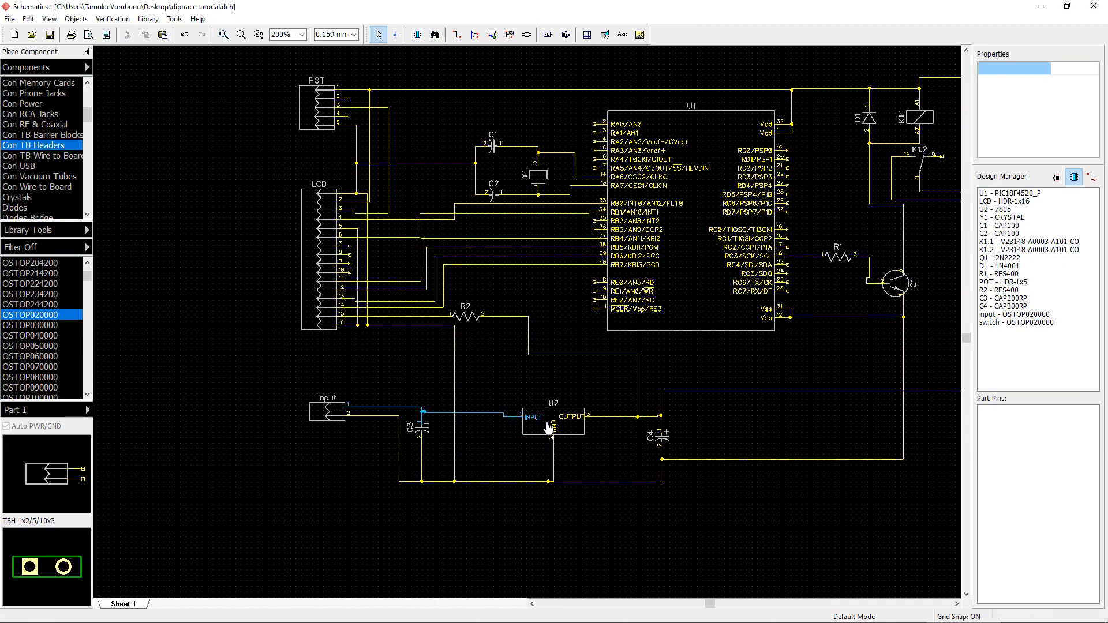
scroll(608, 417, "down", 3)
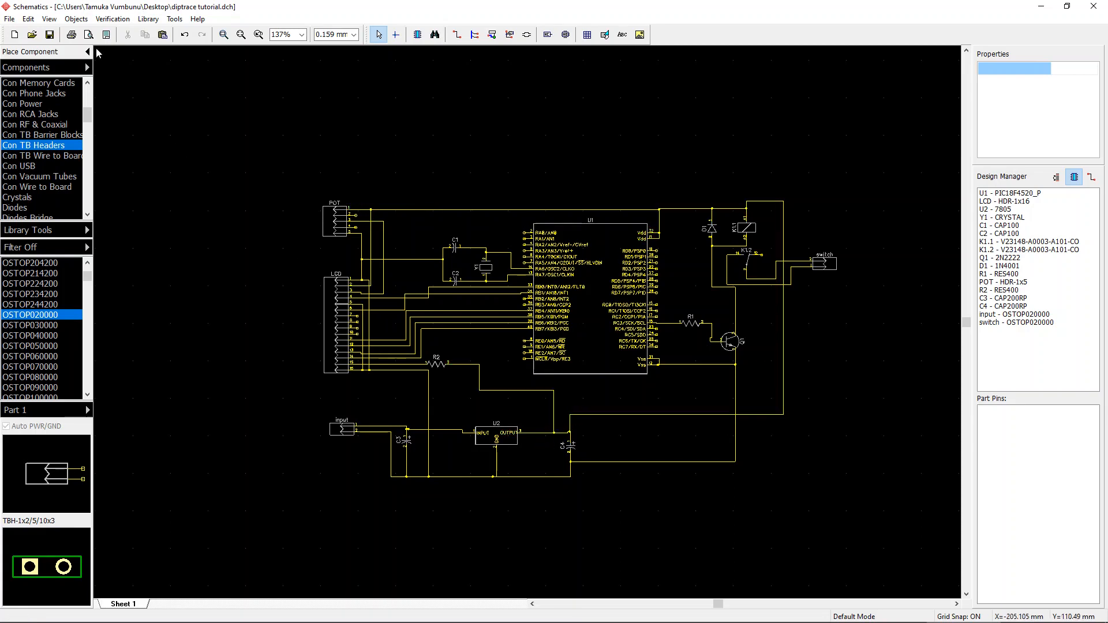
key("ctrl+s")
Step: Convert the schematic to a PCB layout using the schematic rules
left_click(638, 302)
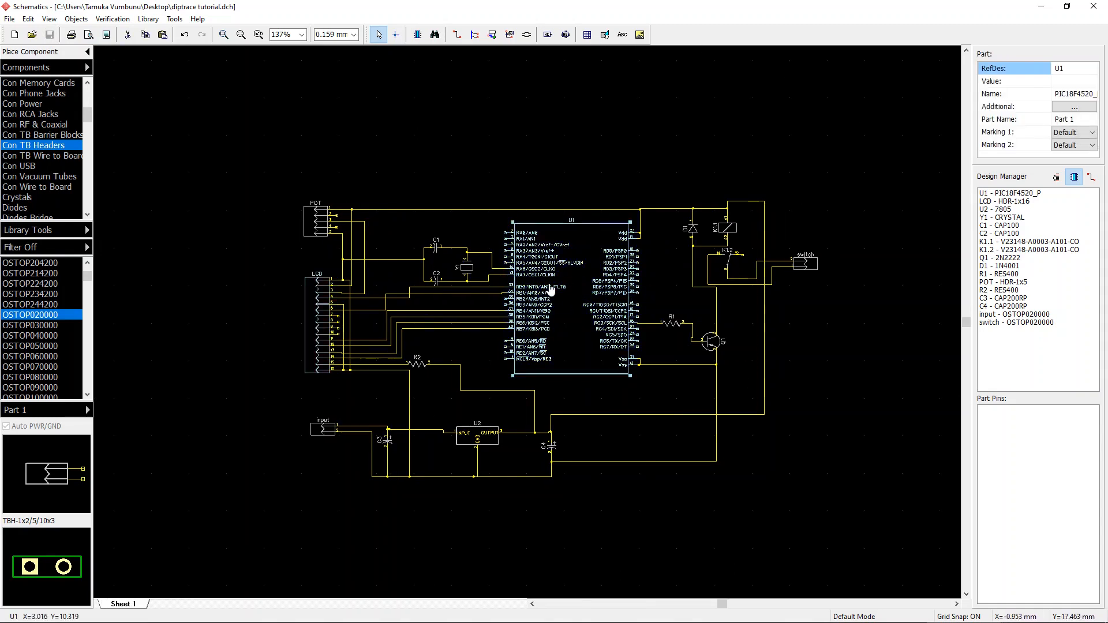
right_click_drag(605, 316, 576, 289)
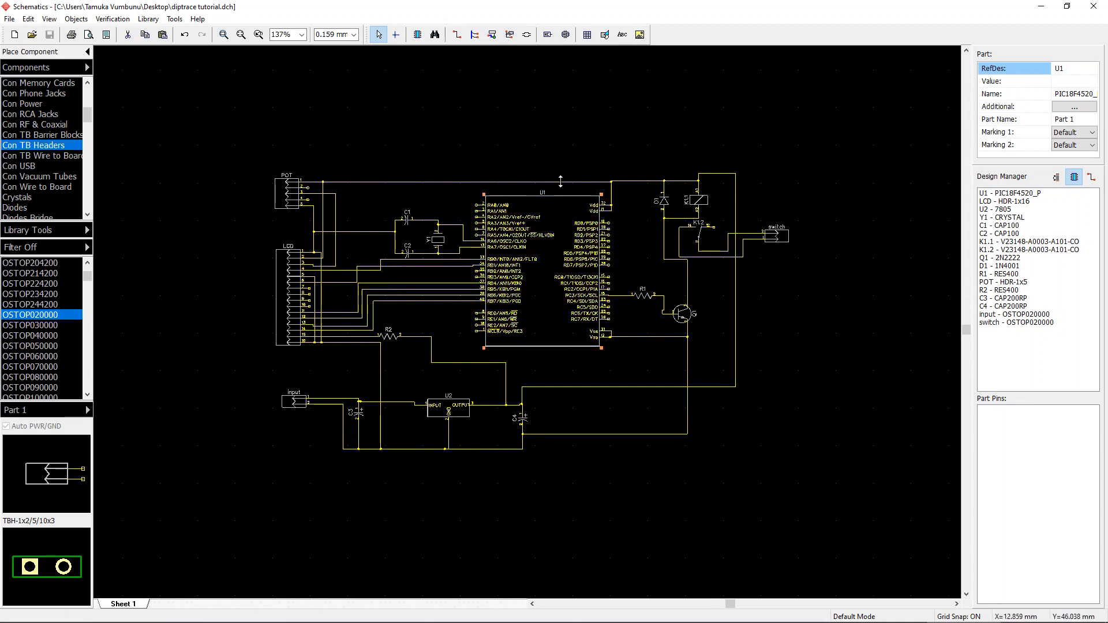
right_click_drag(511, 185, 469, 213)
left_click(569, 126)
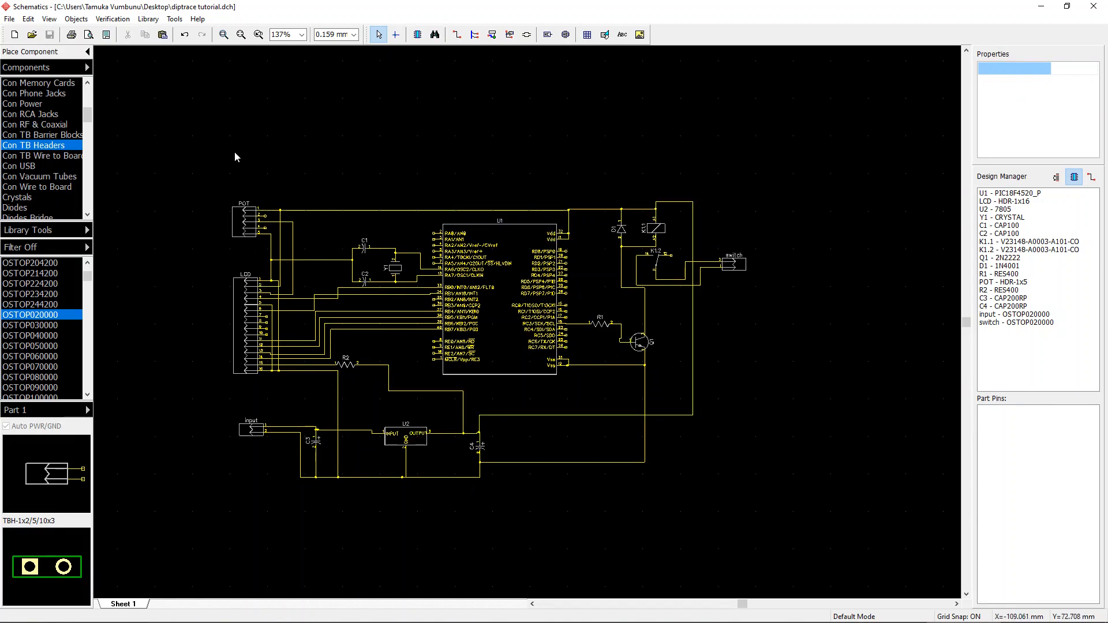
left_click(11, 19)
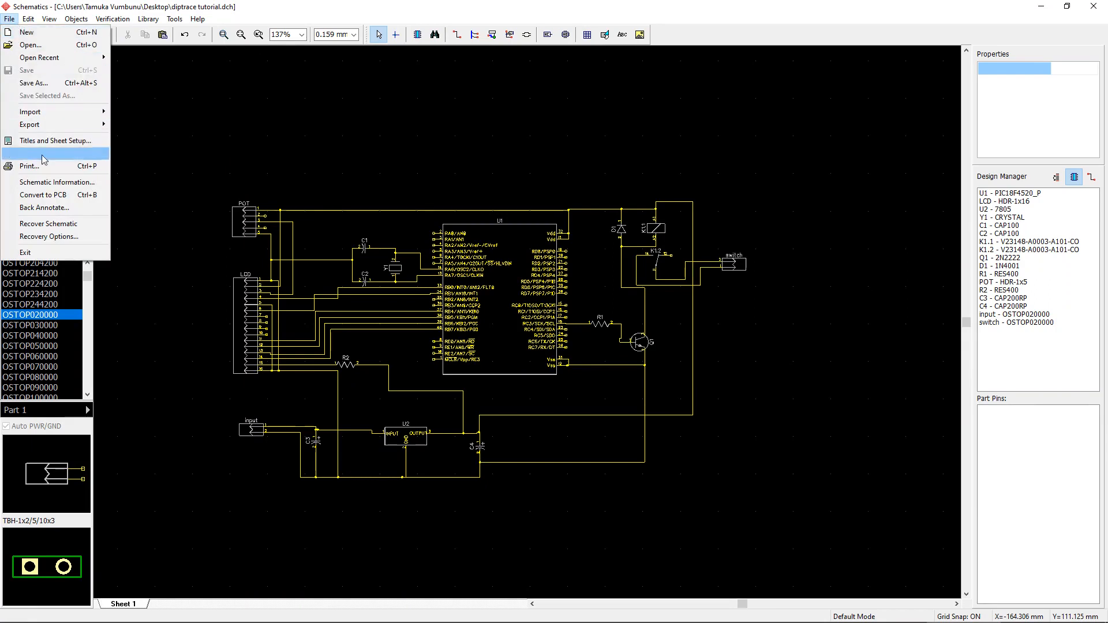
left_click(92, 195)
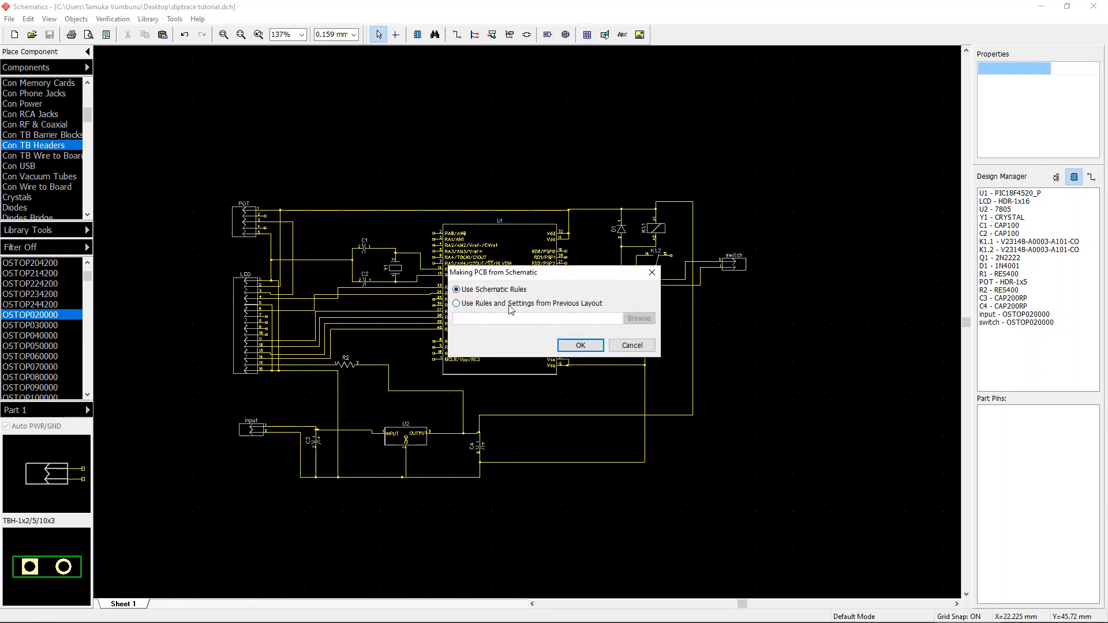
left_click(488, 305)
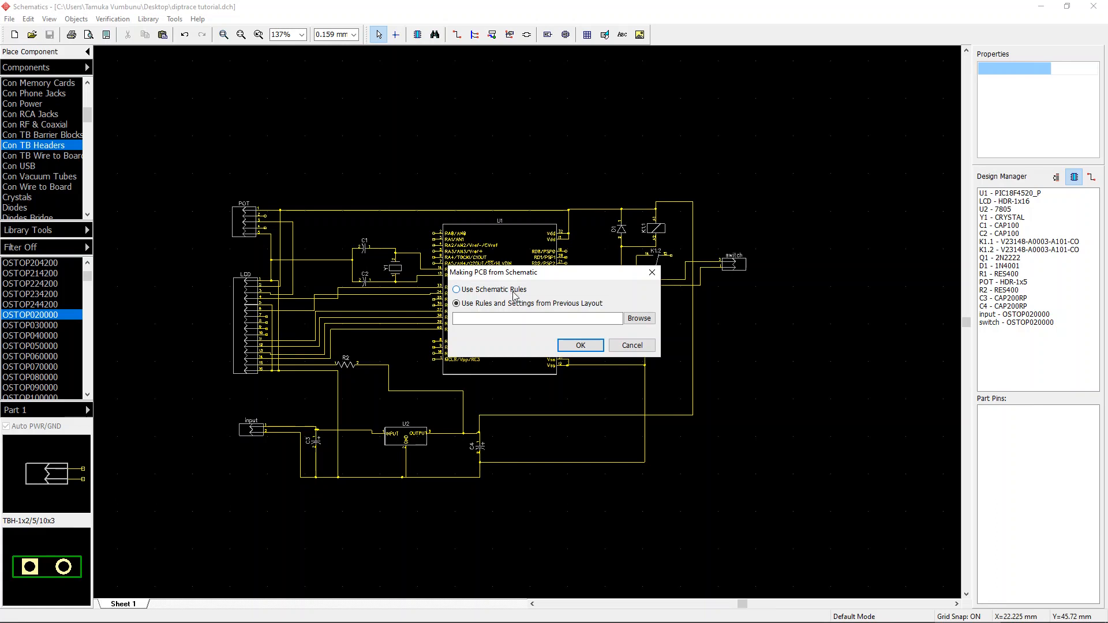
left_click(487, 291)
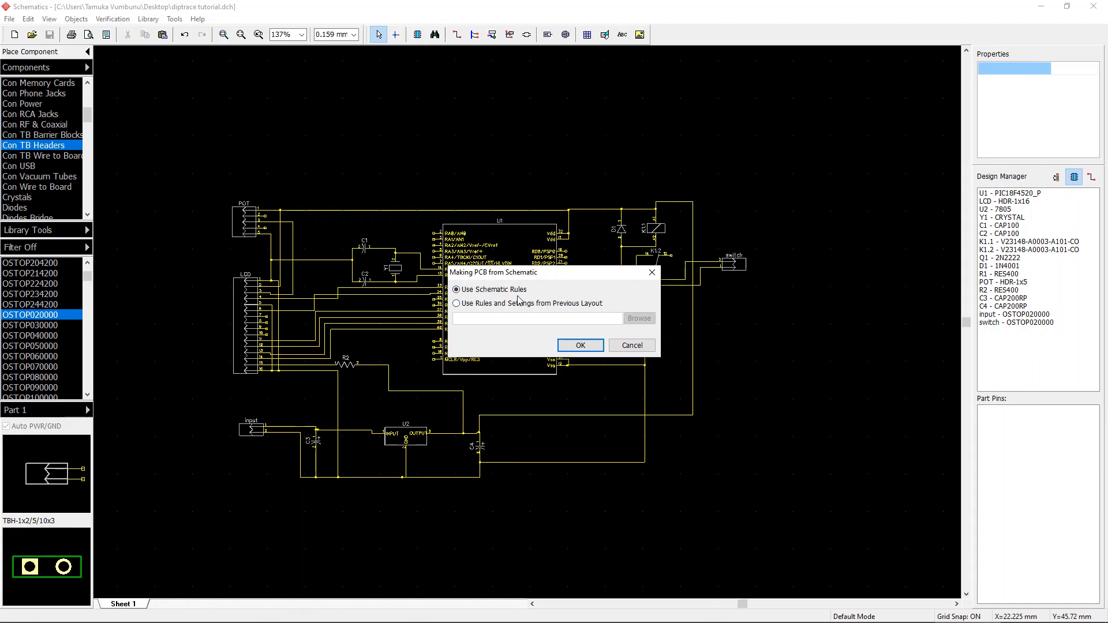
left_click(496, 304)
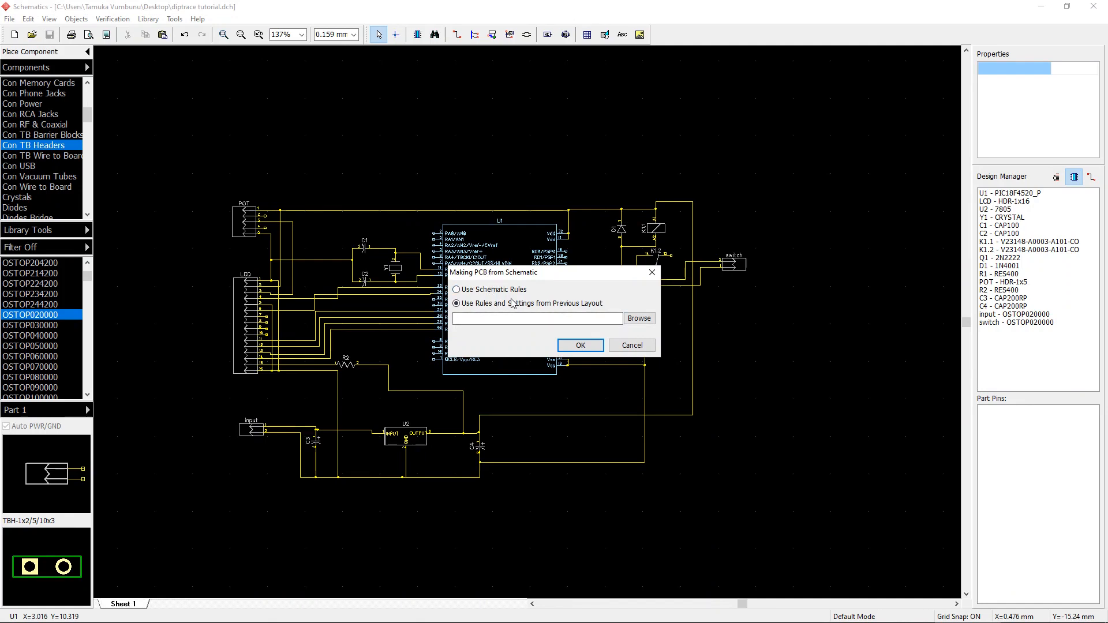
left_click(480, 290)
left_click(581, 345)
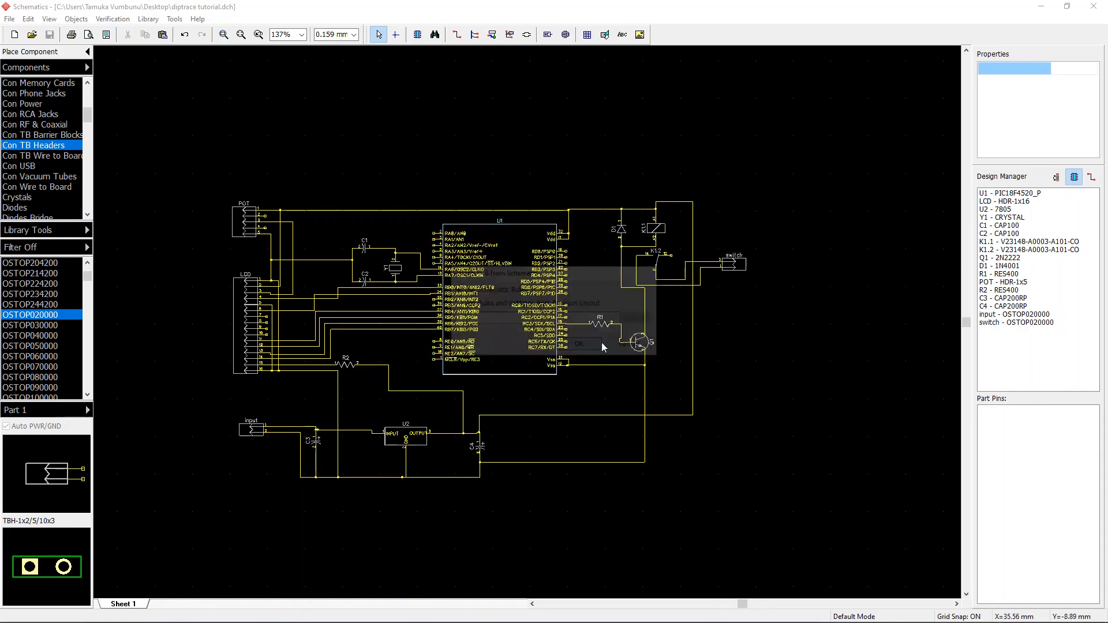
Step: Move the LCD header to the top of the board above U1
scroll(445, 310, "down", 1)
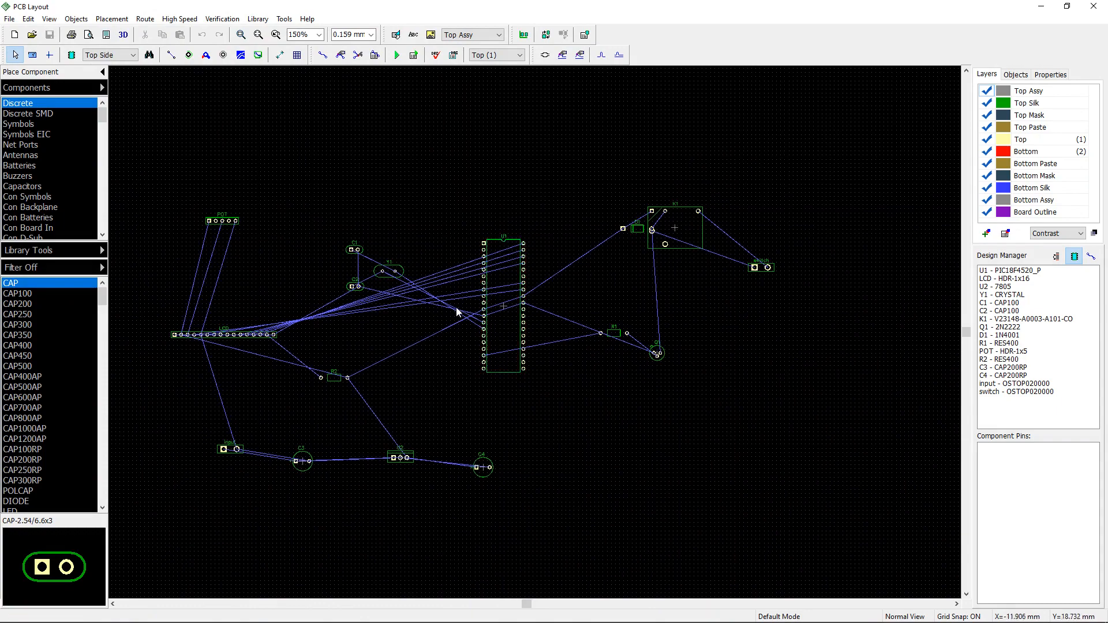
scroll(522, 278, "up", 1)
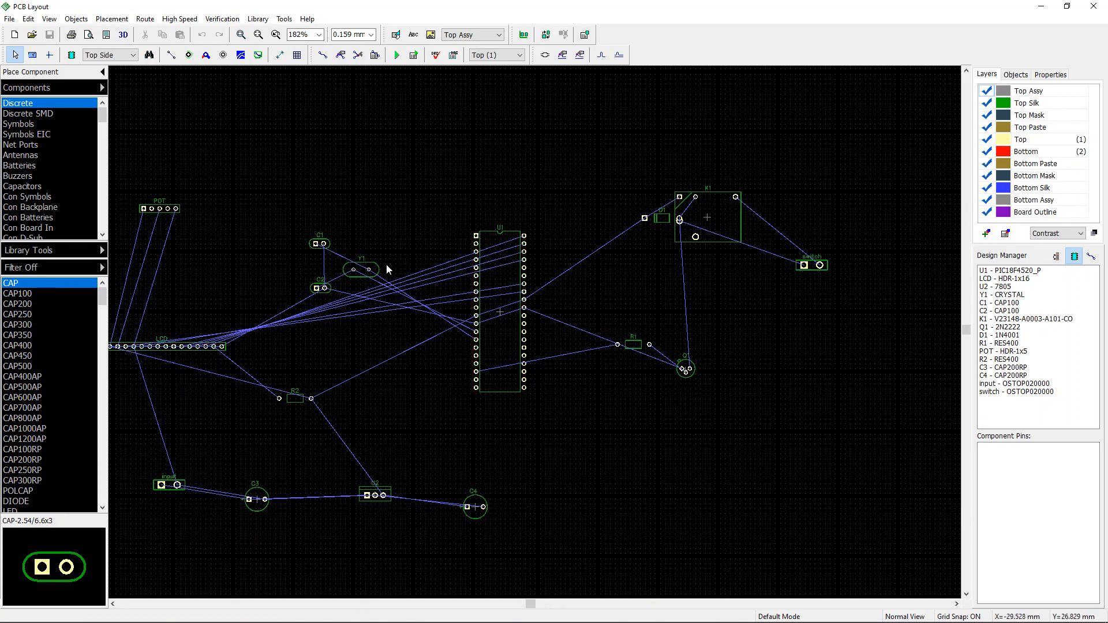
left_click_drag(176, 350, 629, 138)
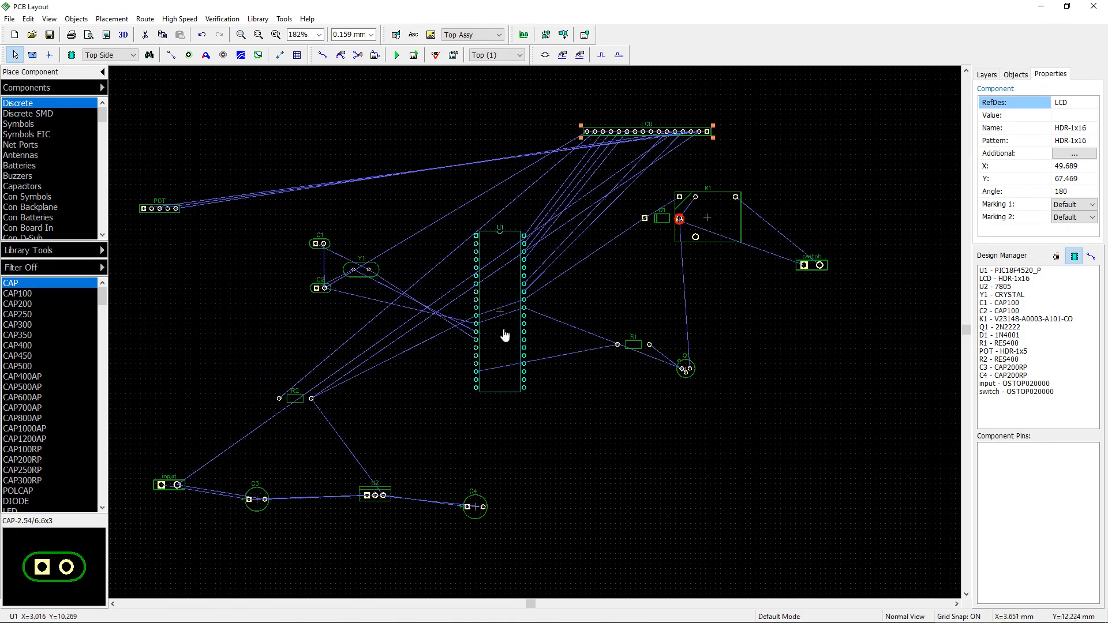
scroll(413, 292, "down", 1)
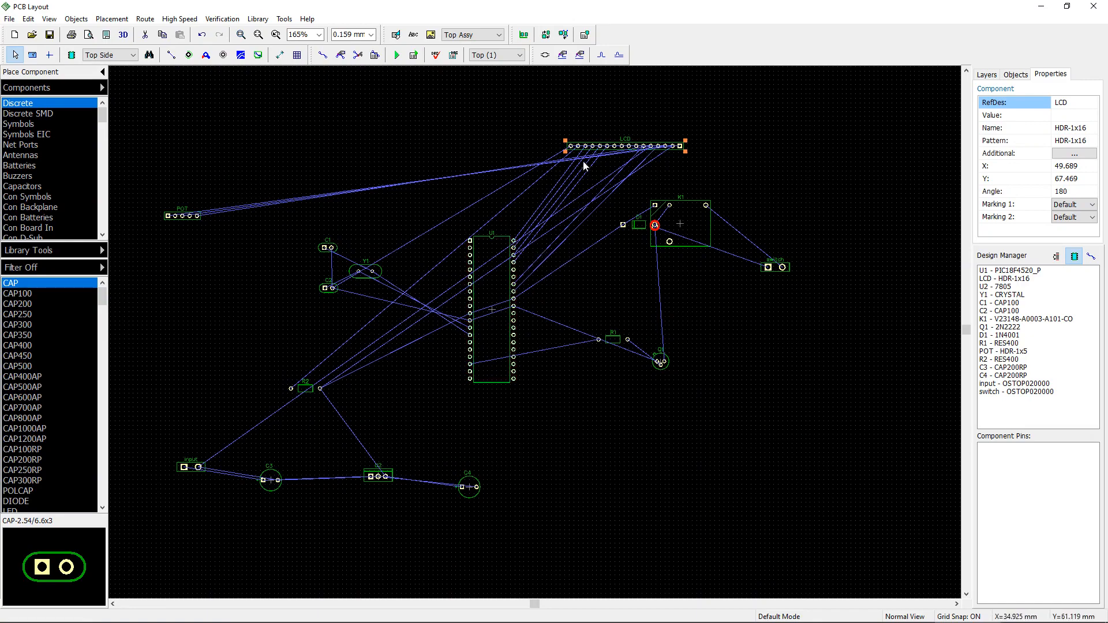
left_click_drag(584, 166, 580, 178)
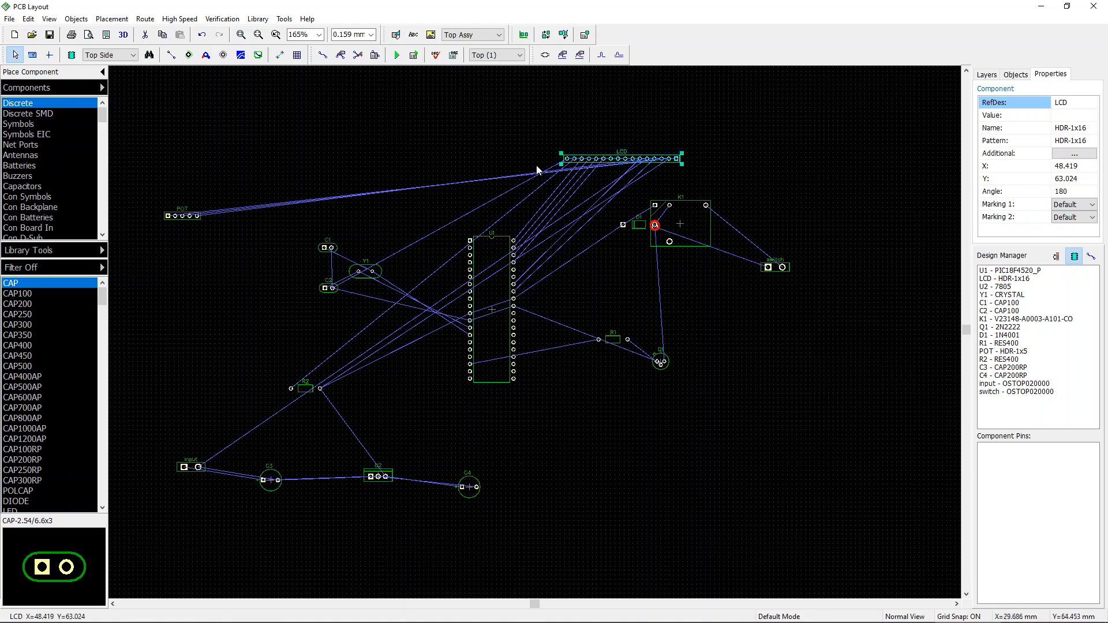
Step: Reposition relay K1 and diode D1, then shift D1, K1 and the switch block down together near Q1
left_click_drag(645, 226, 669, 238)
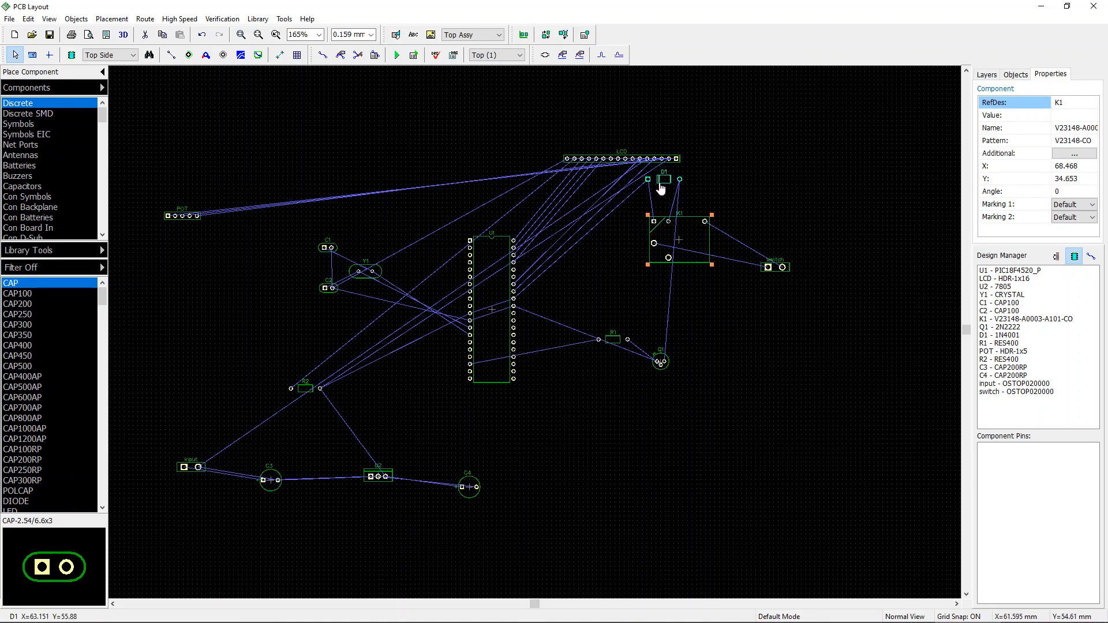
left_click_drag(662, 190, 664, 210)
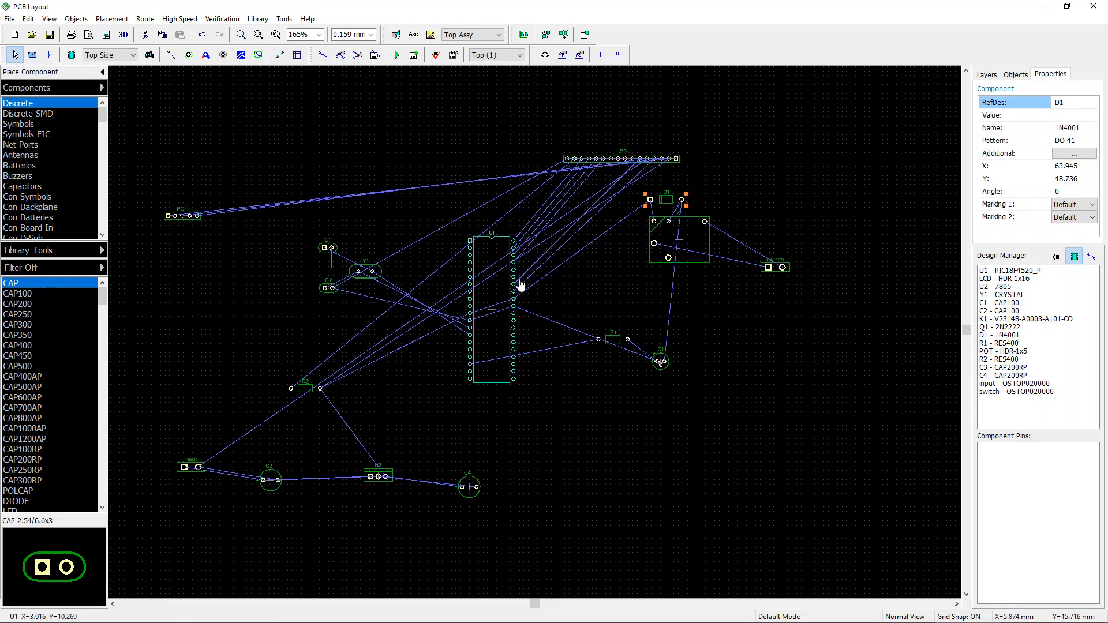
left_click_drag(635, 186, 813, 332)
left_click_drag(668, 242, 685, 302)
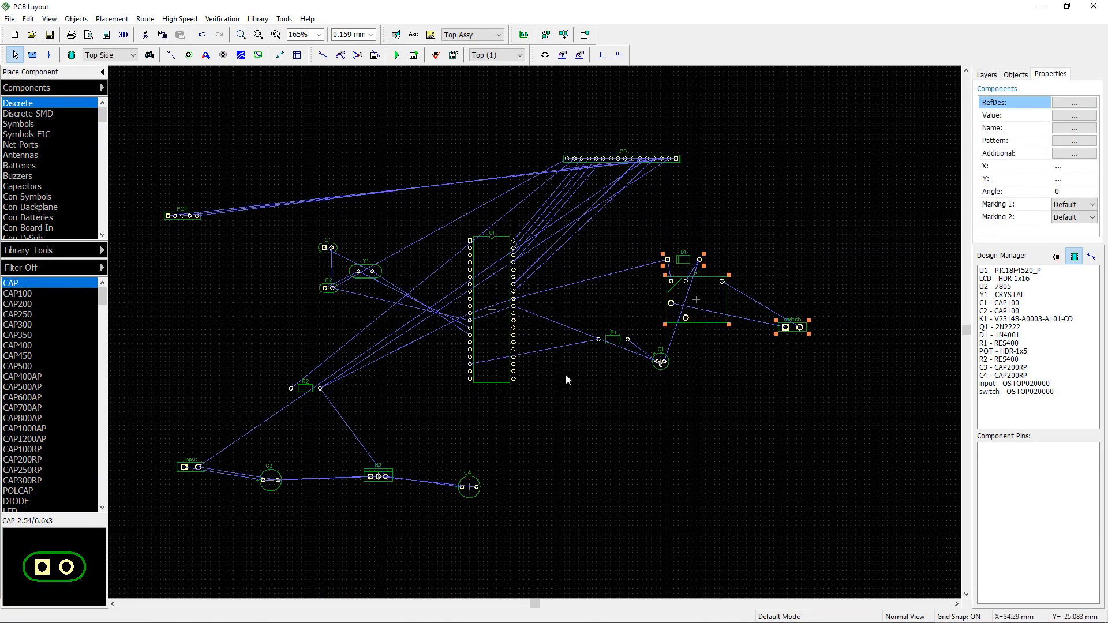
left_click(568, 375)
Step: Measure the spacing between the first two pads of the LCD header
scroll(570, 376, "up", 2)
middle_click_drag(554, 298, 541, 414)
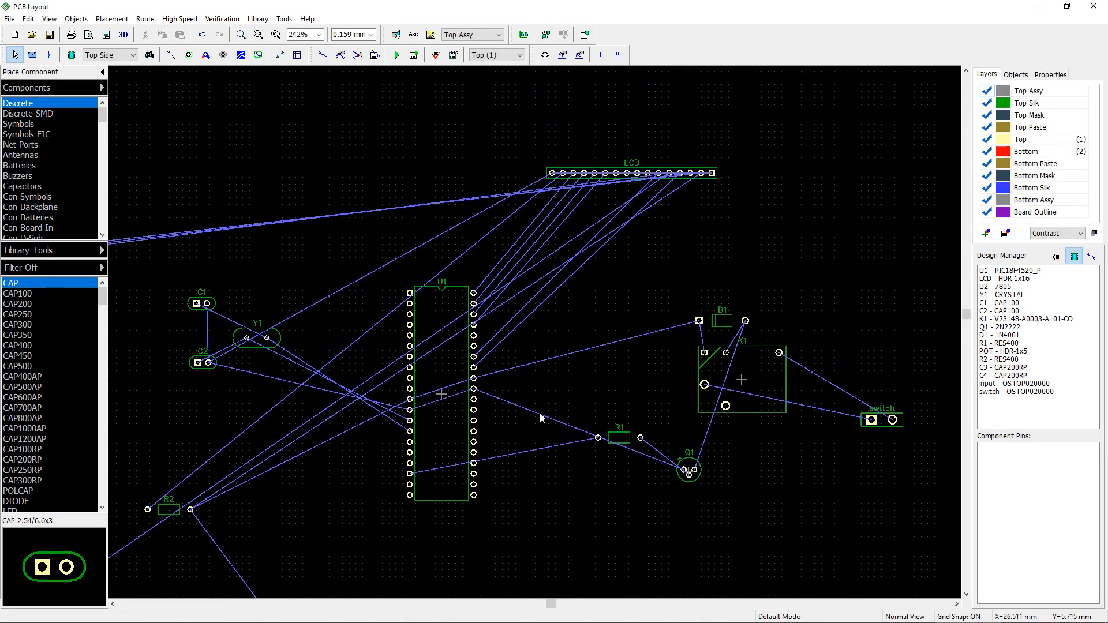
middle_click_drag(620, 183, 410, 423)
scroll(410, 421, "up", 5)
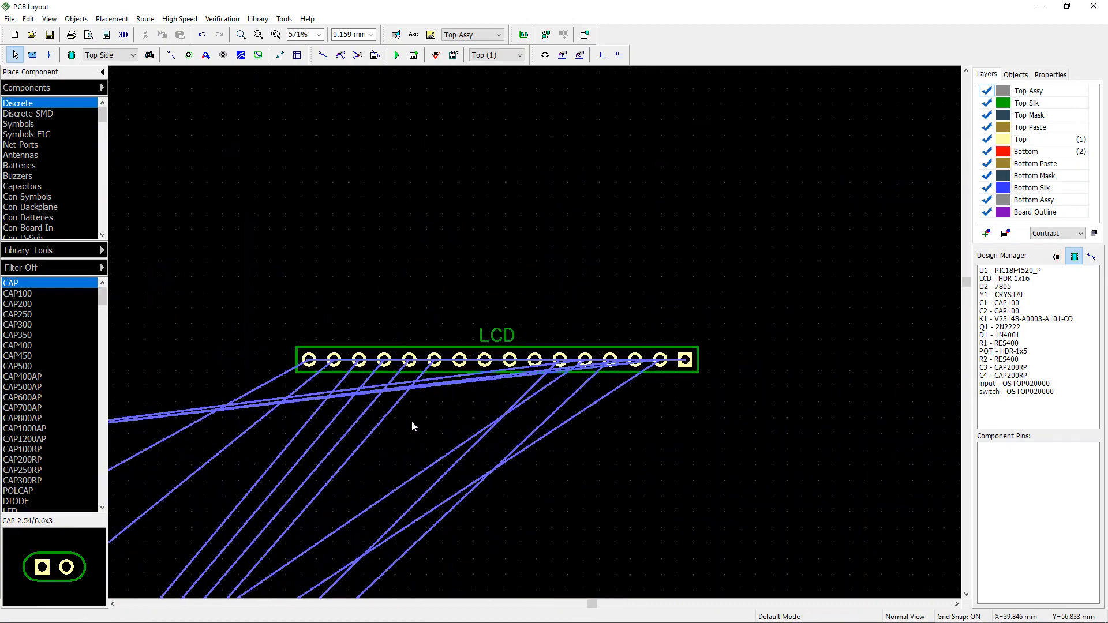
left_click(483, 346)
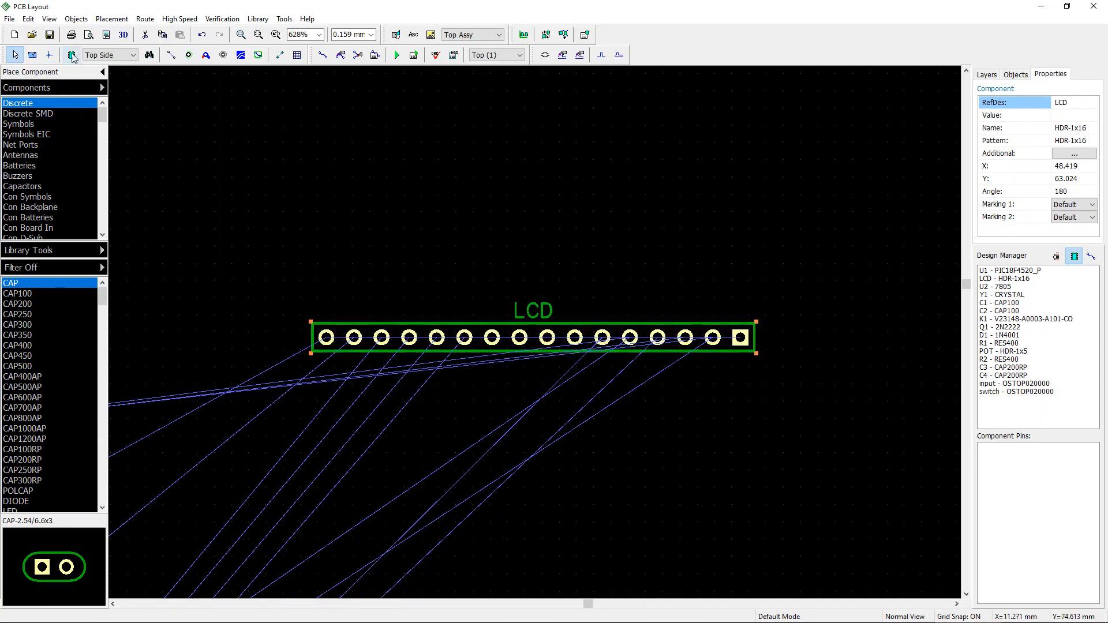
left_click(214, 162)
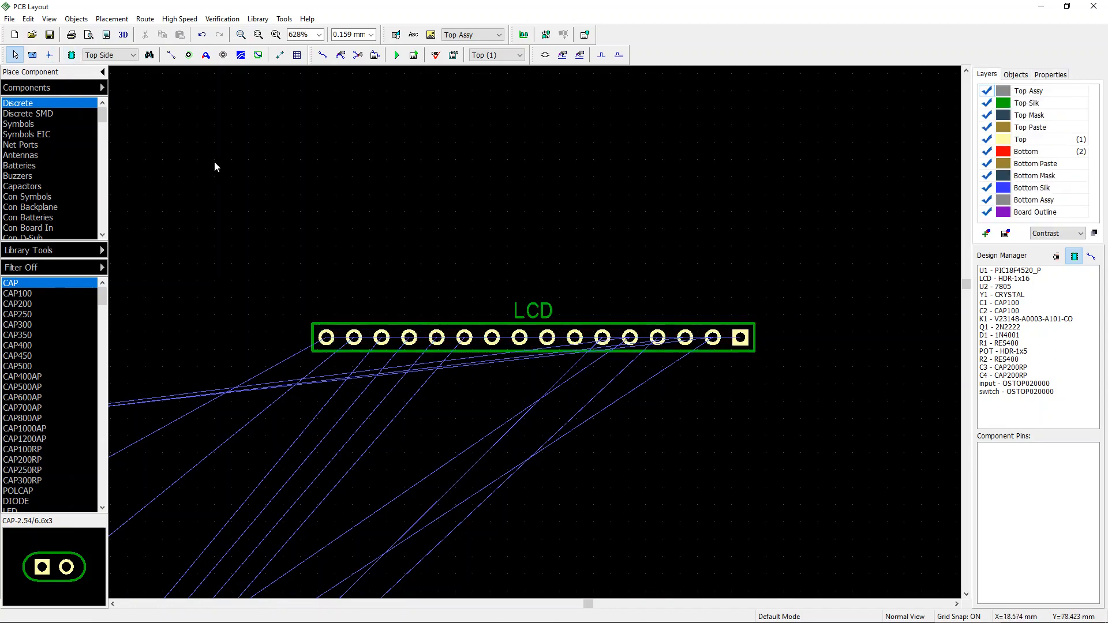
left_click(33, 55)
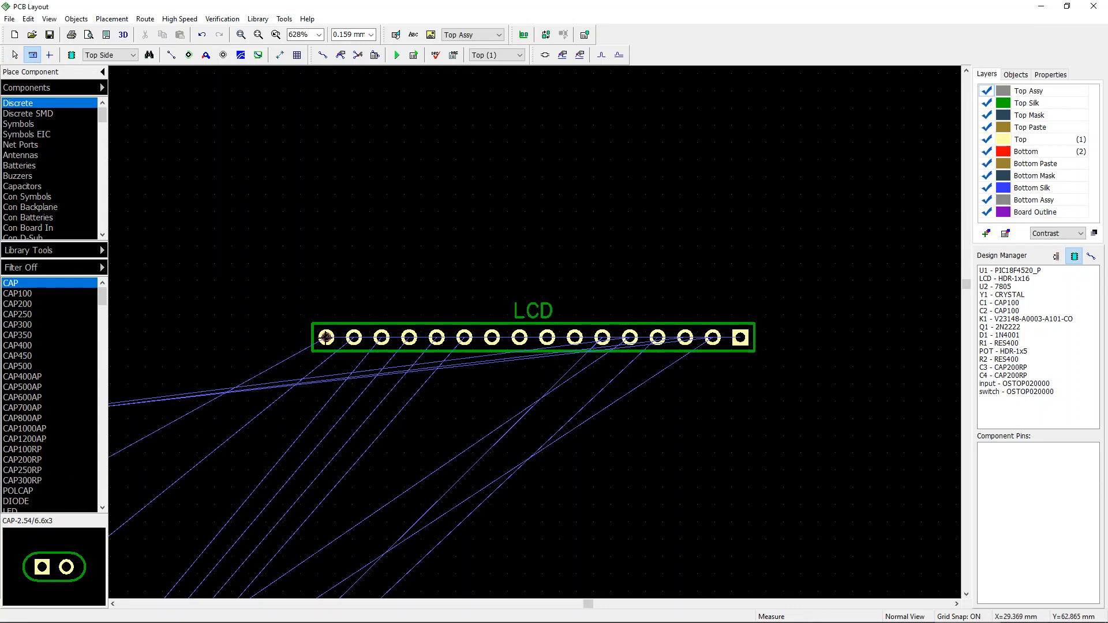
left_click_drag(326, 337, 355, 337)
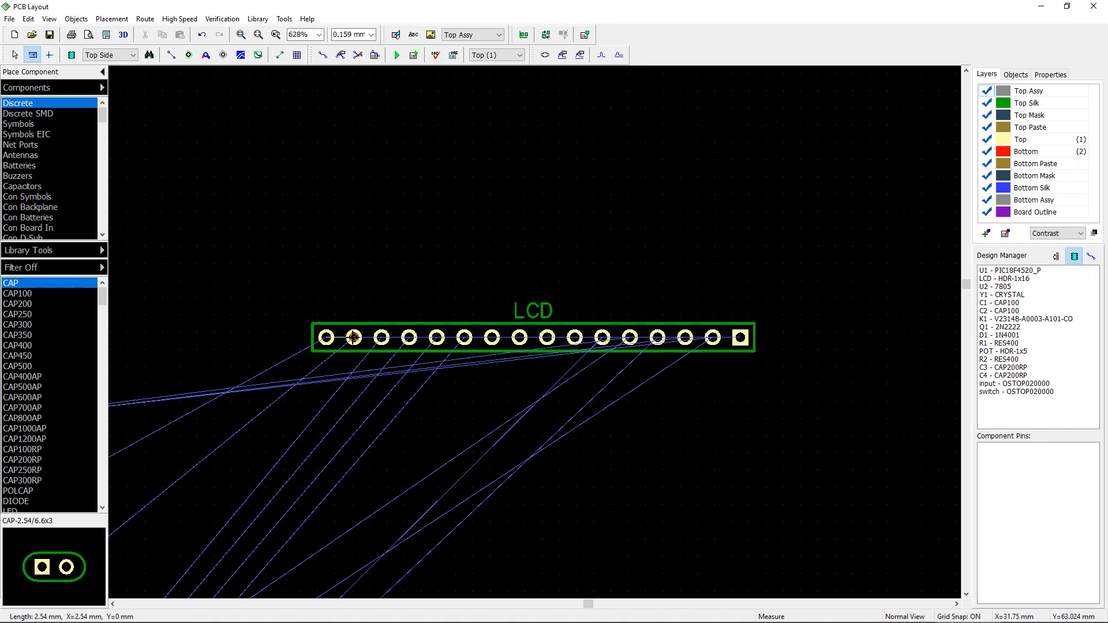
key("Escape")
key("Escape")
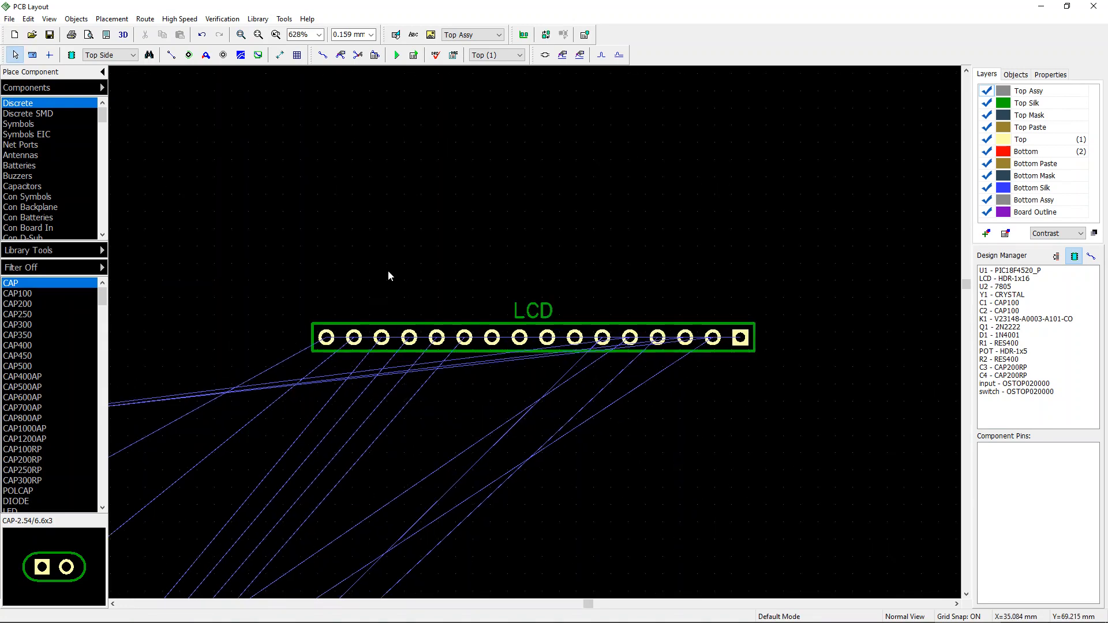
scroll(419, 347, "down", 2)
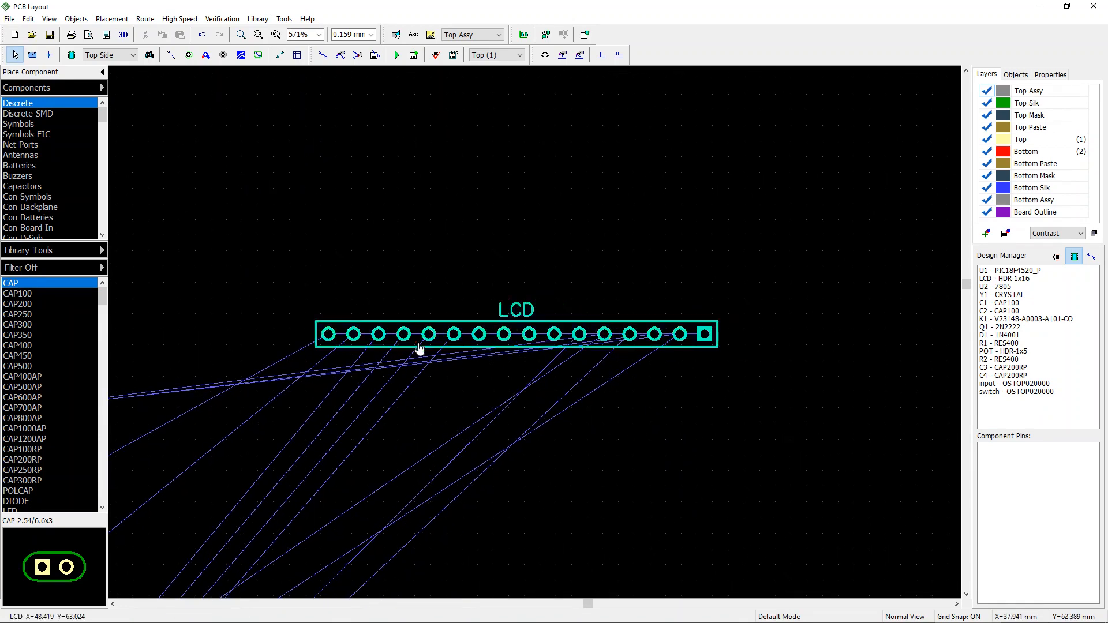
middle_click_drag(488, 362, 608, 244)
scroll(607, 260, "down", 2)
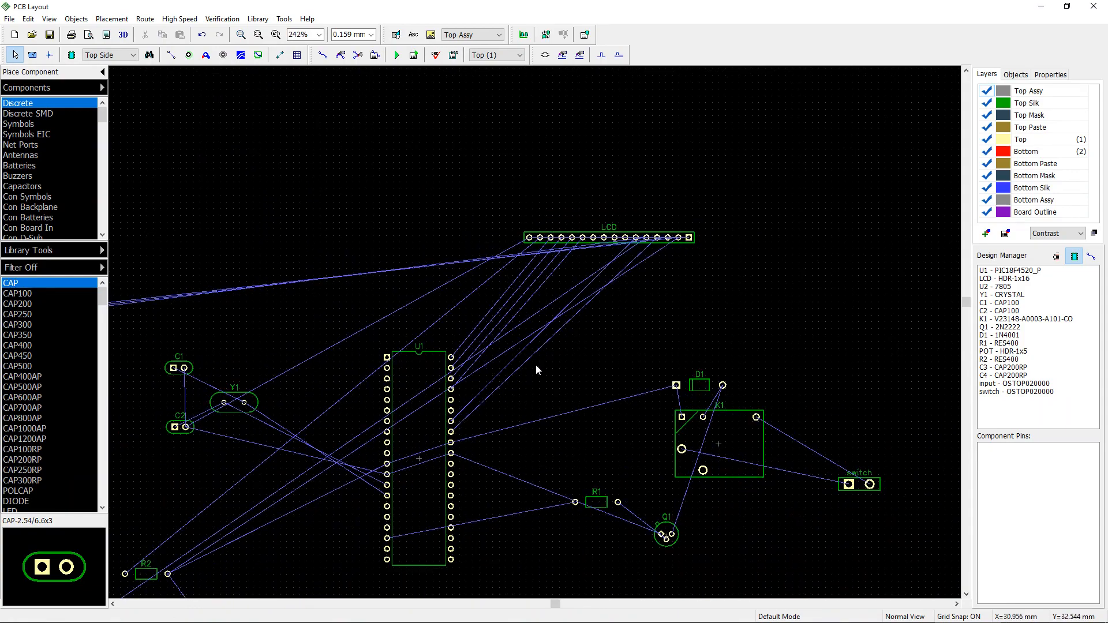
middle_click_drag(536, 366, 557, 304)
scroll(557, 304, "down", 2)
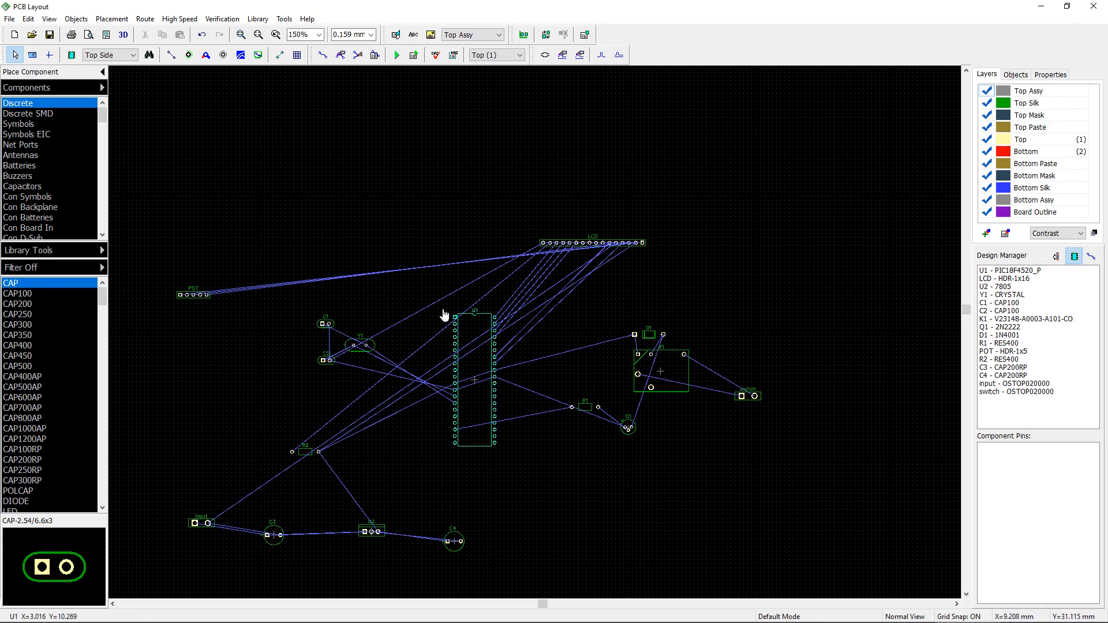
Step: Move the POT header up near the left end of the LCD header
left_click_drag(190, 295, 357, 284)
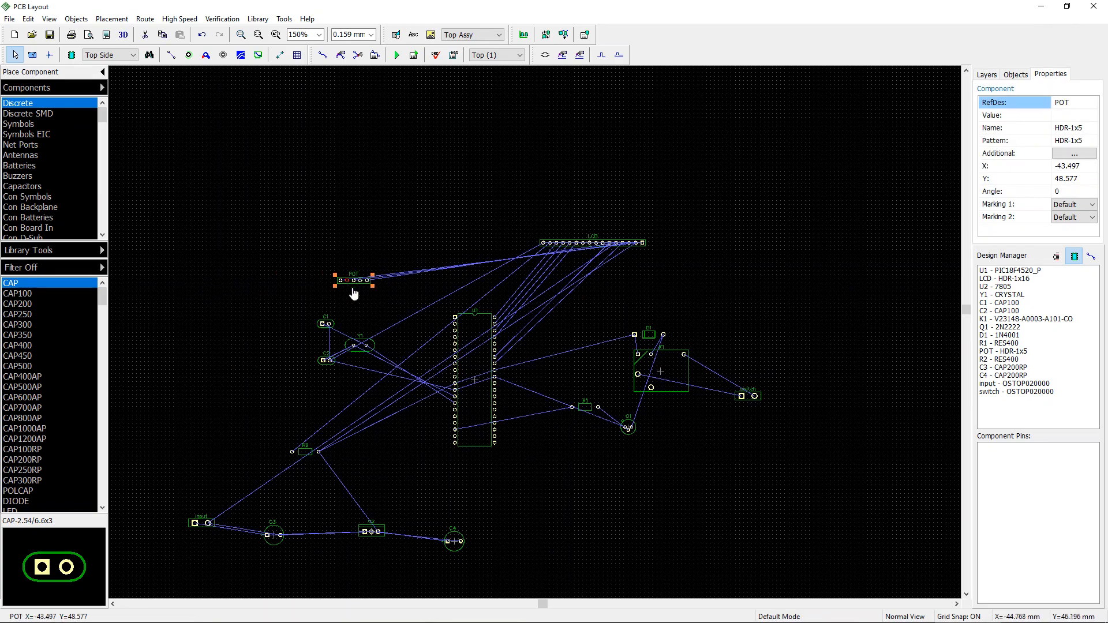
scroll(358, 289, "up", 3)
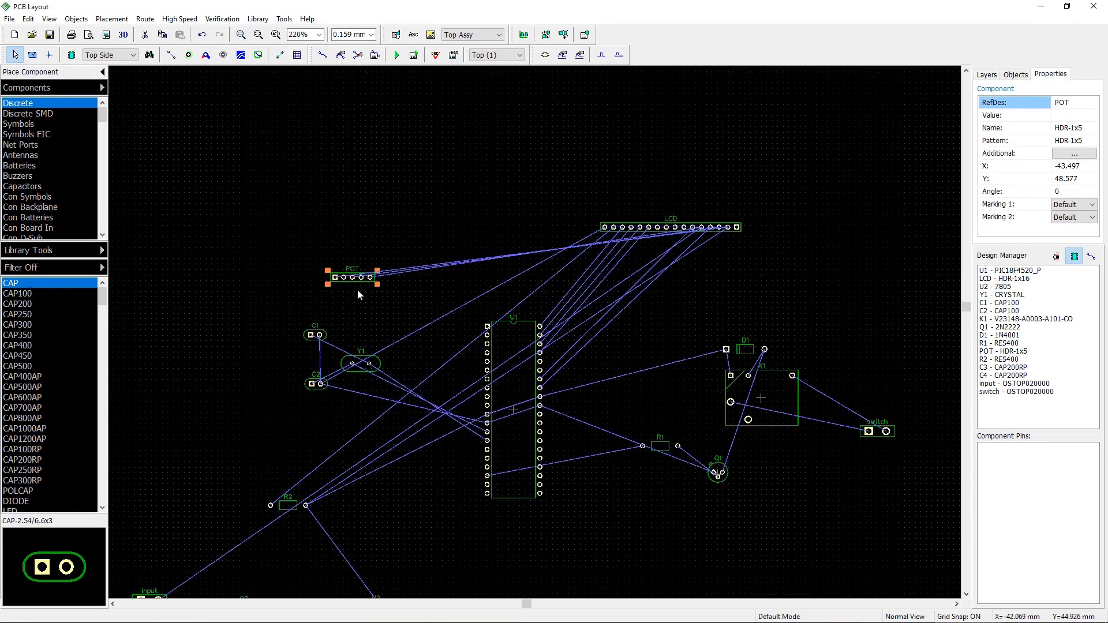
left_click(353, 258)
left_click_drag(351, 280, 398, 266)
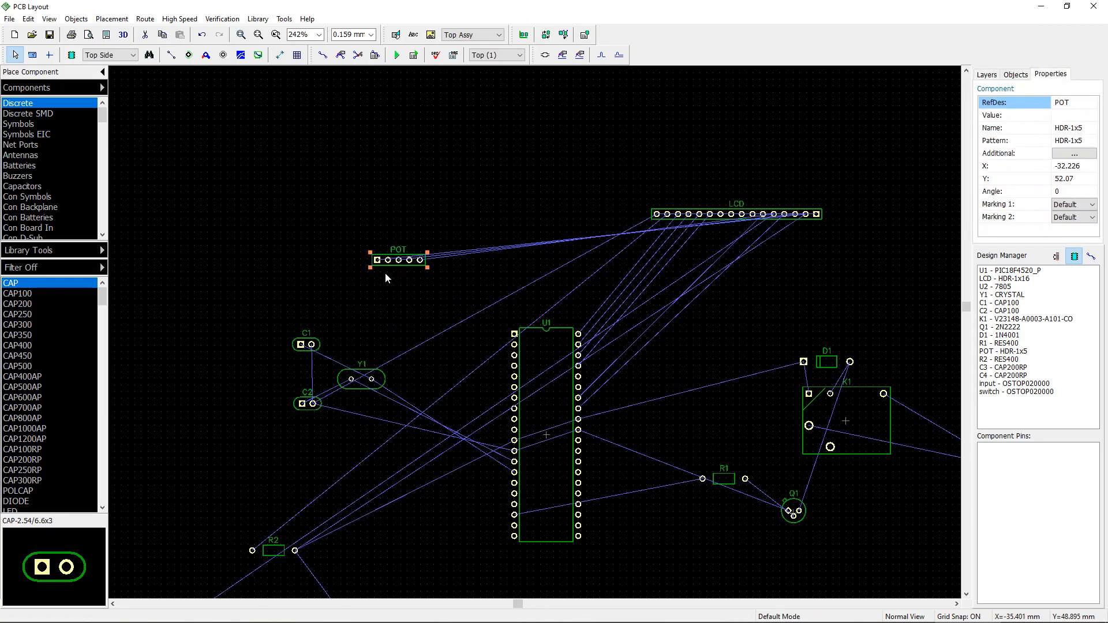
Step: Reposition U1 vertically beneath the LCD header
left_click_drag(548, 379, 561, 327)
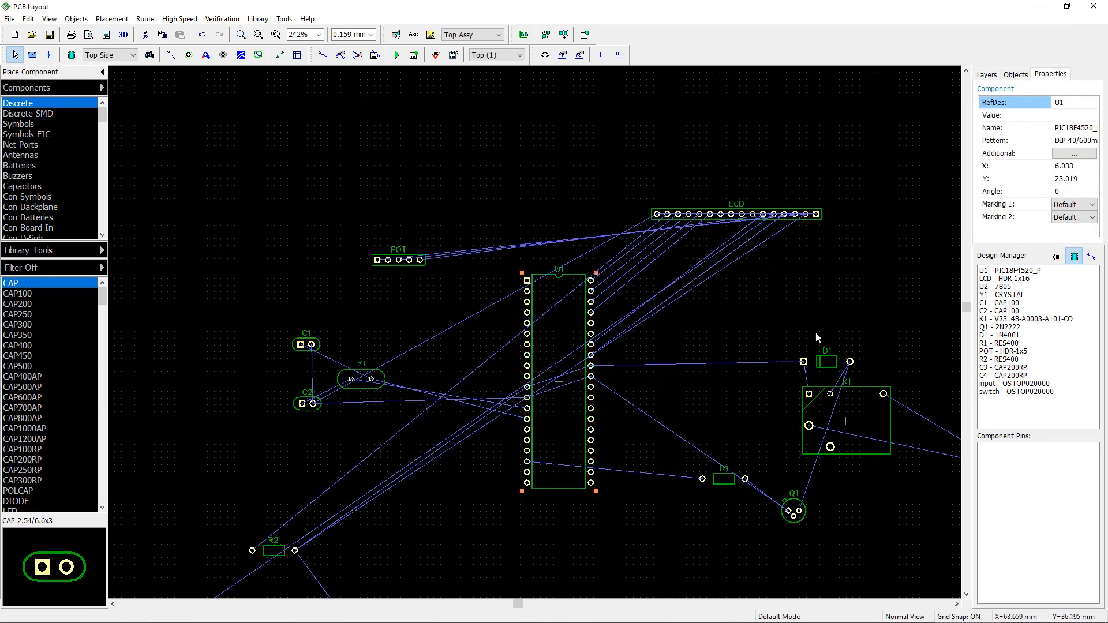
scroll(681, 346, "down", 2)
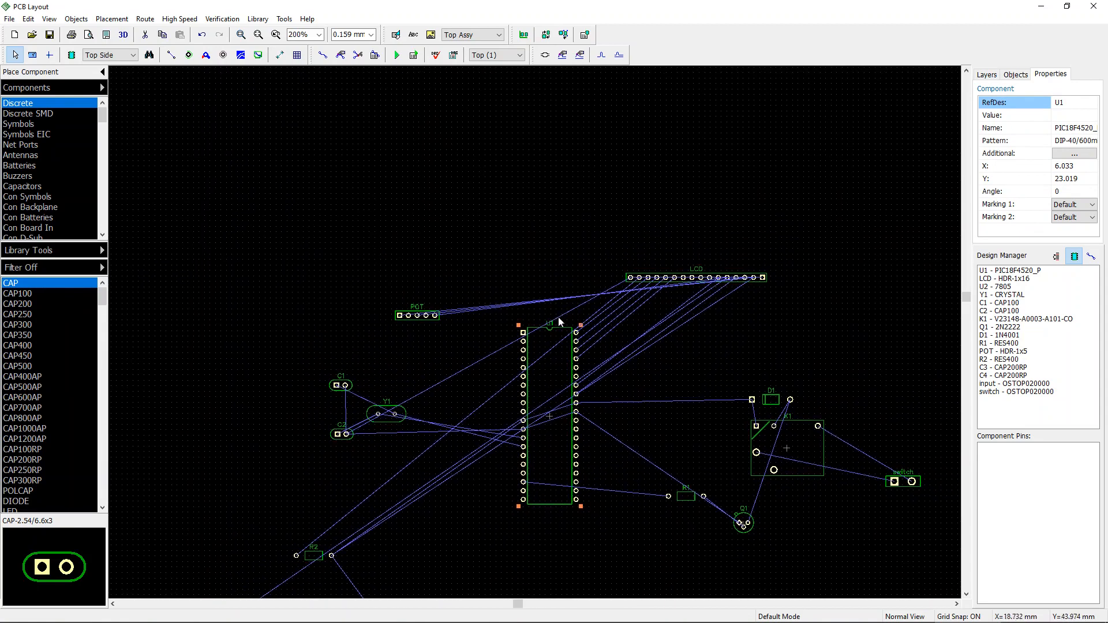
left_click(716, 427)
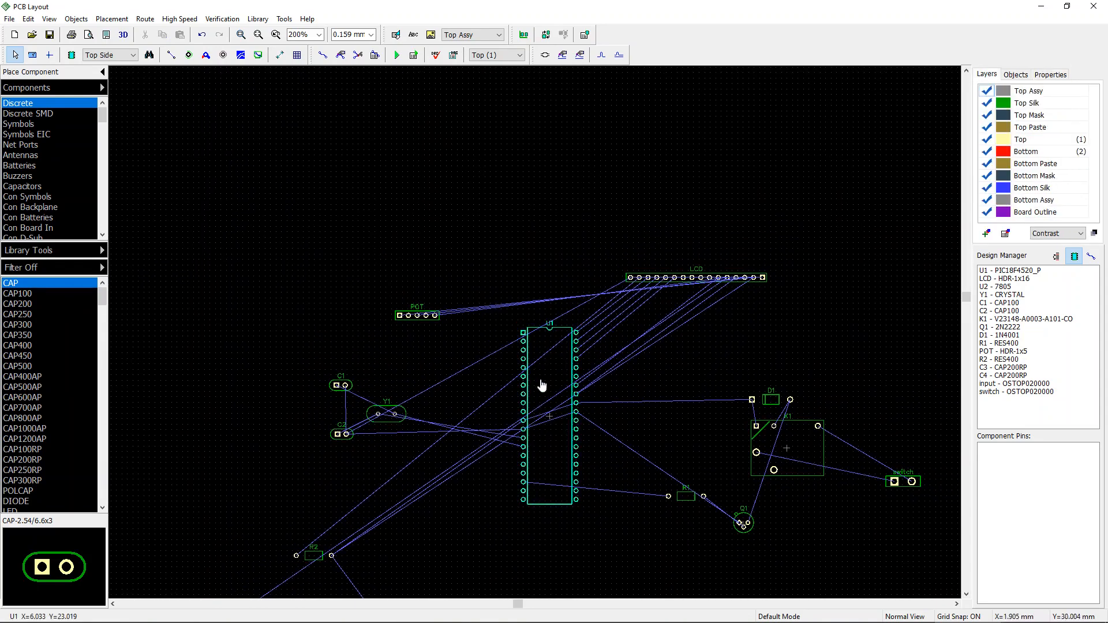
left_click_drag(543, 350, 529, 387)
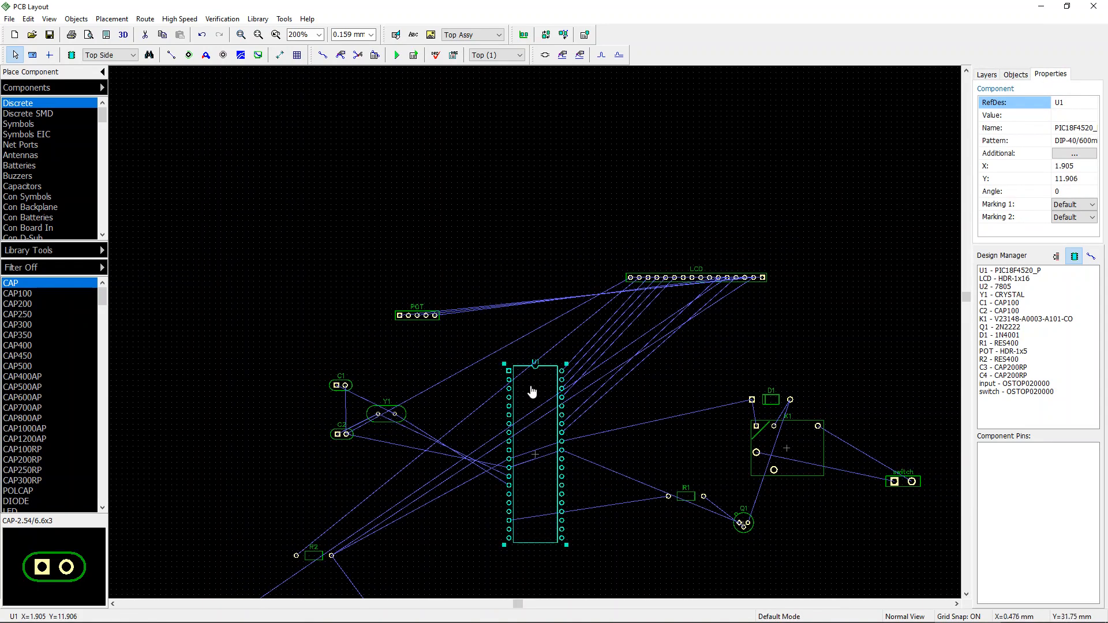
scroll(535, 388, "up", 2)
scroll(584, 220, "down", 3)
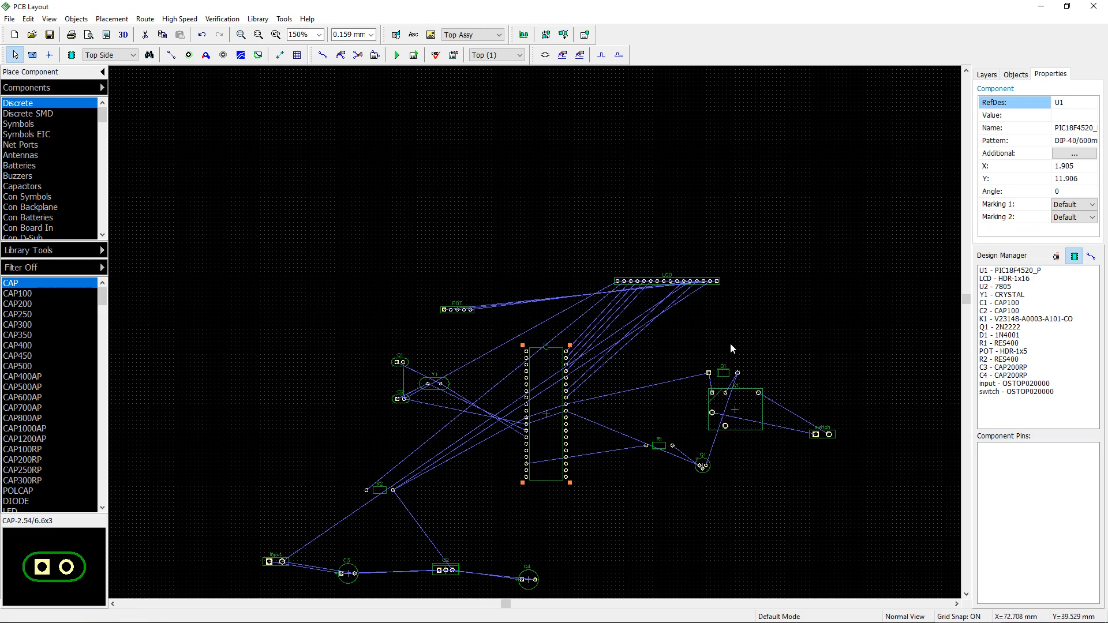
Step: Box-select the relay circuit components and shift them right, then move U1 to the right as well
left_click_drag(643, 337, 995, 565)
left_click_drag(745, 424, 948, 467)
left_click_drag(563, 437, 698, 411)
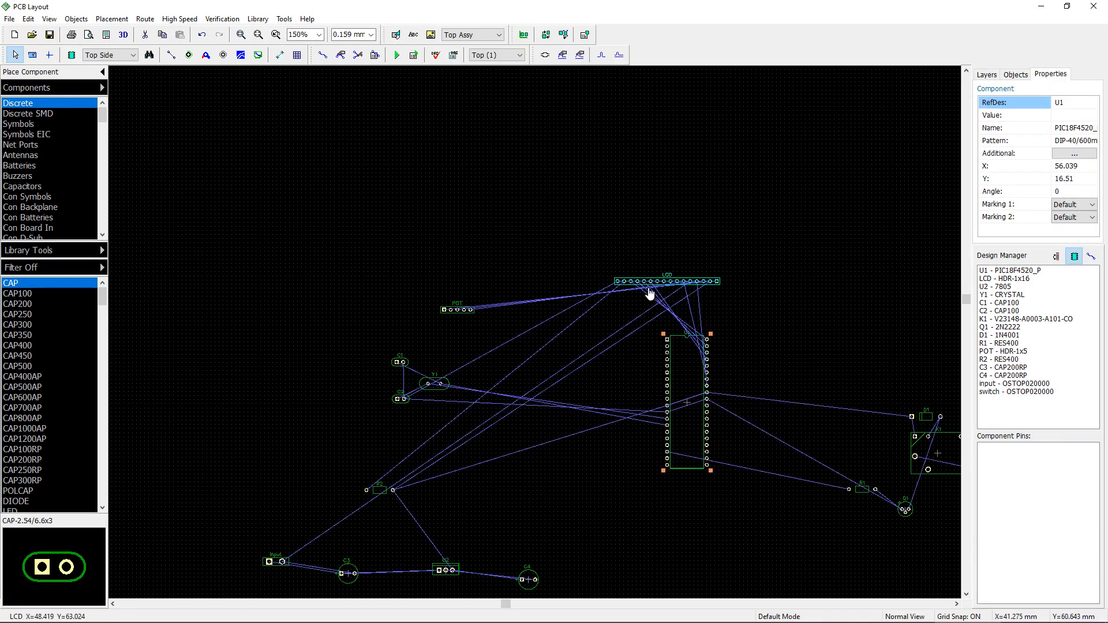
Step: Rotate the LCD header to 90 degrees and place it vertically beside U1
left_click_drag(656, 287, 781, 360)
key("r")
key("r")
key("r")
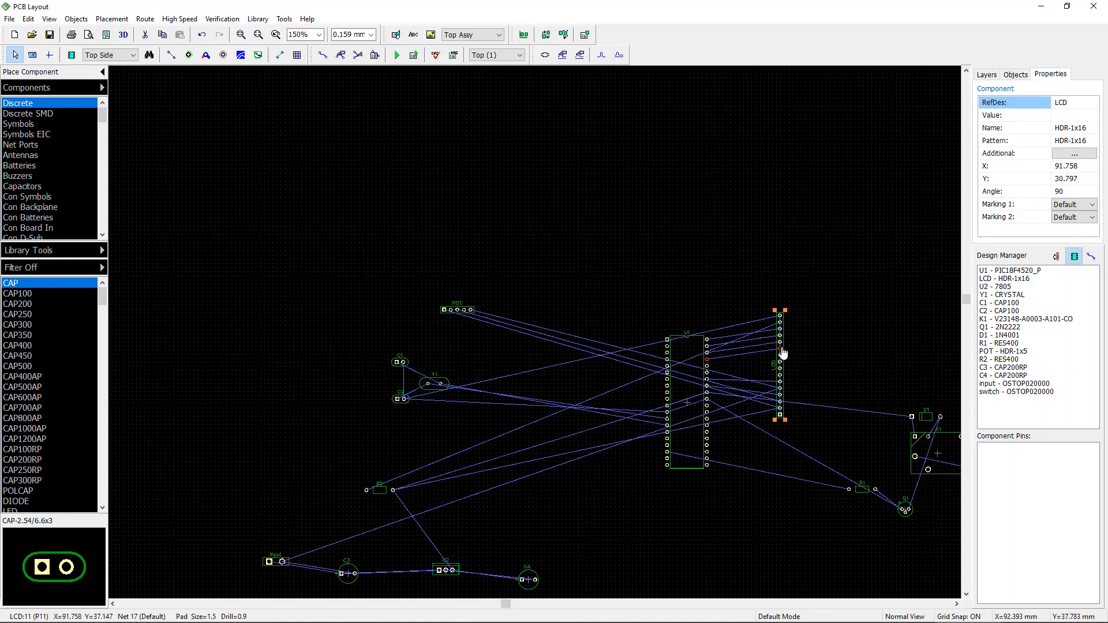
left_click_drag(782, 362, 575, 367)
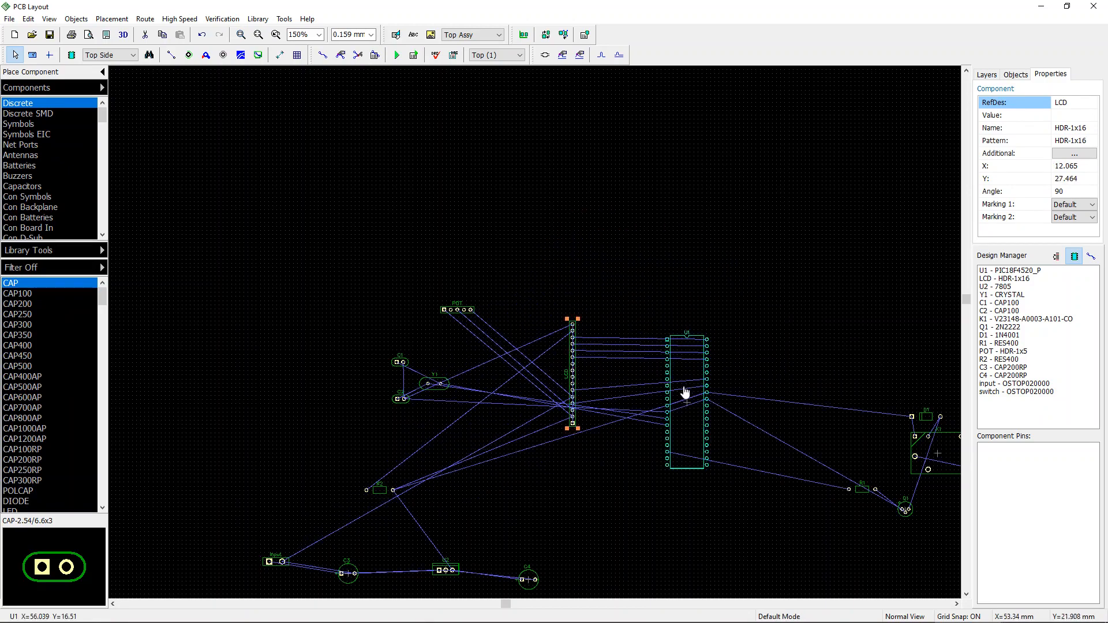
Step: Move U1 slightly left and place the vertical LCD header on U1's right side
left_click_drag(683, 391, 641, 381)
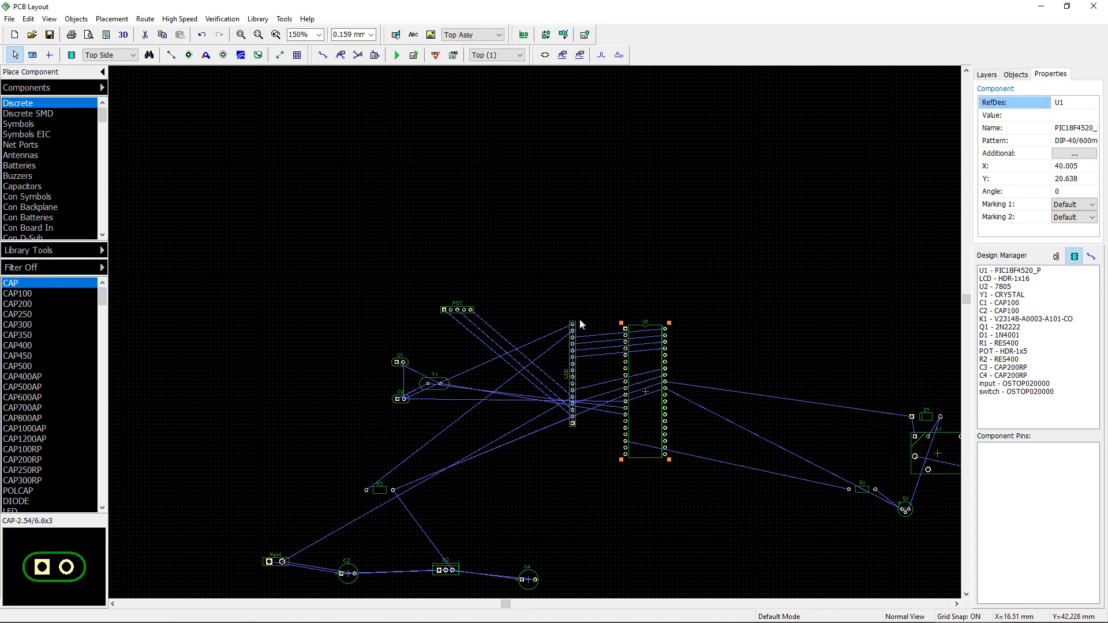
left_click(604, 278)
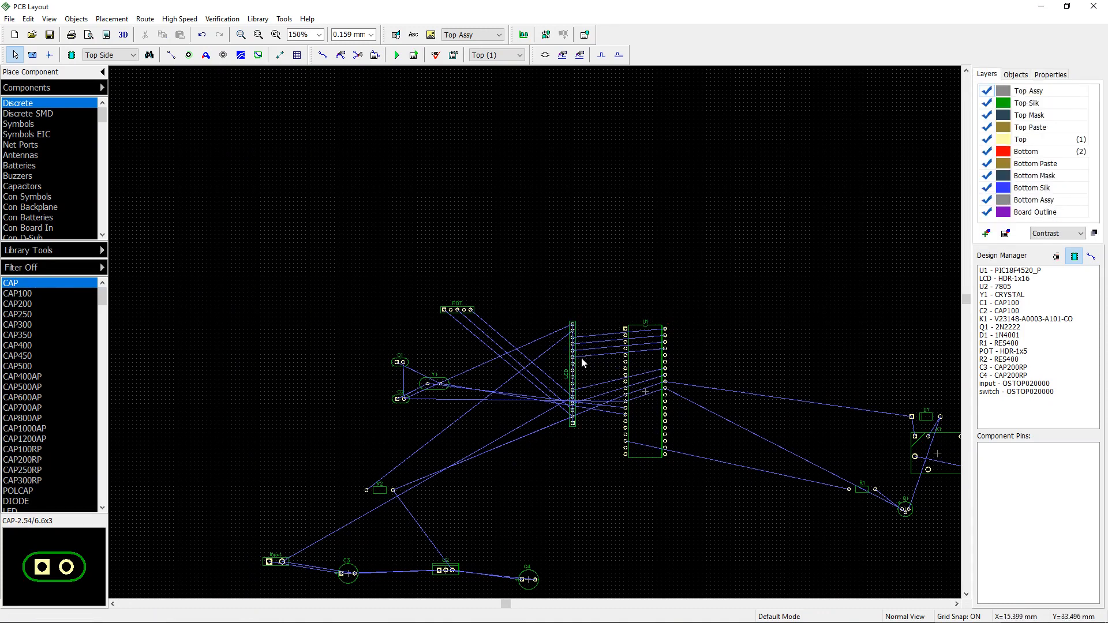
left_click_drag(577, 369, 750, 365)
Step: Fine-tune the LCD header's position alongside U1's upper right pins
scroll(778, 337, "up", 5)
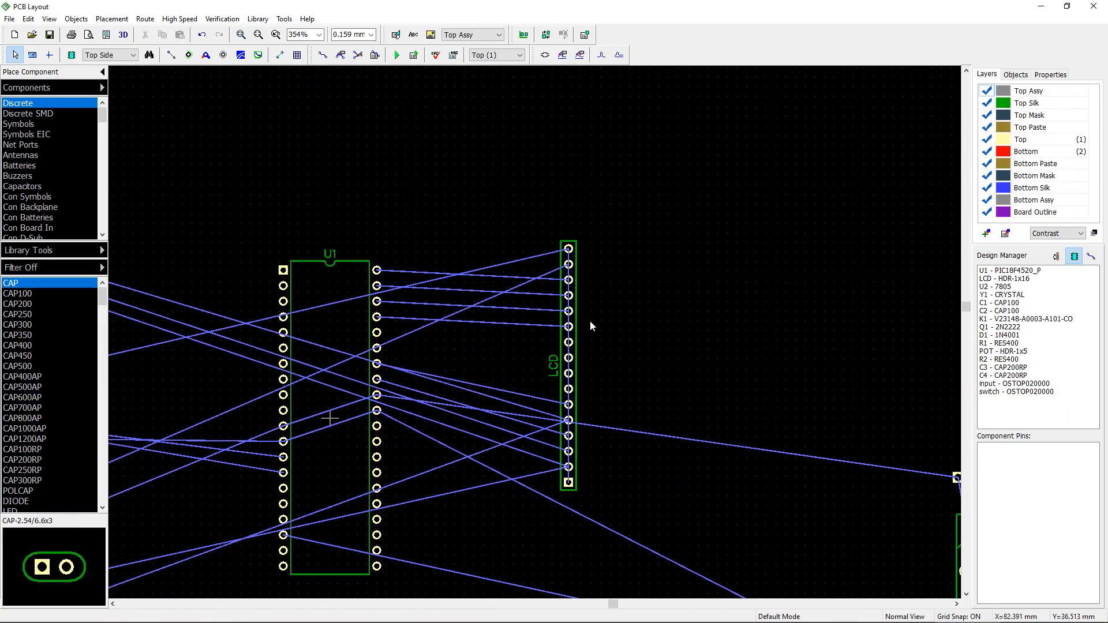
left_click_drag(571, 319, 588, 305)
scroll(629, 312, "down", 1)
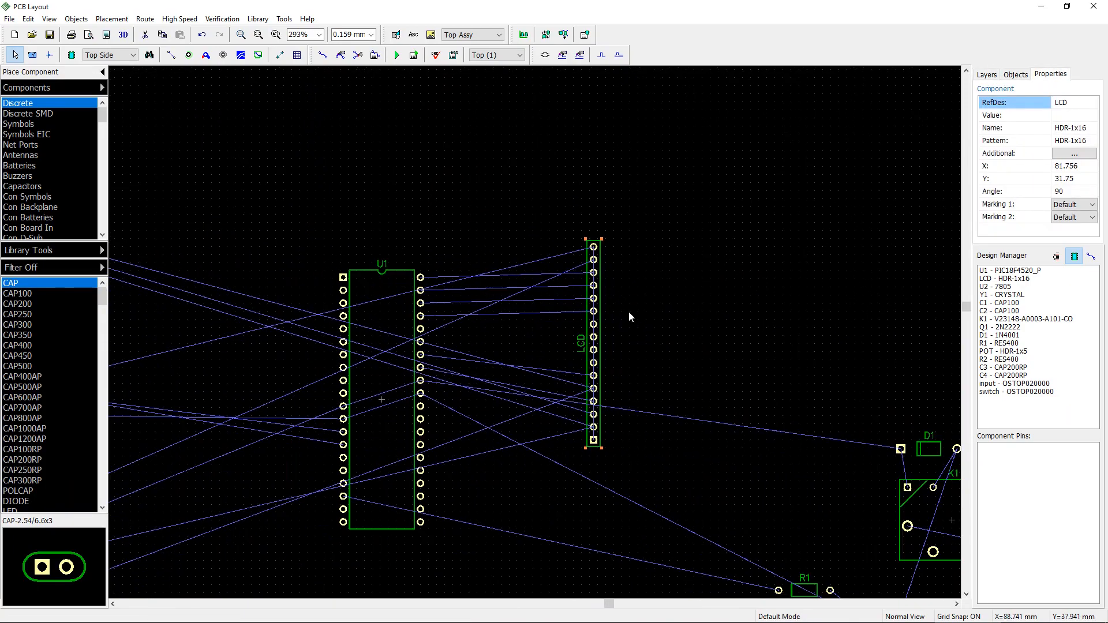
middle_click_drag(697, 301, 730, 274)
scroll(731, 277, "down", 2)
left_click_drag(673, 277, 650, 265)
left_click(741, 257)
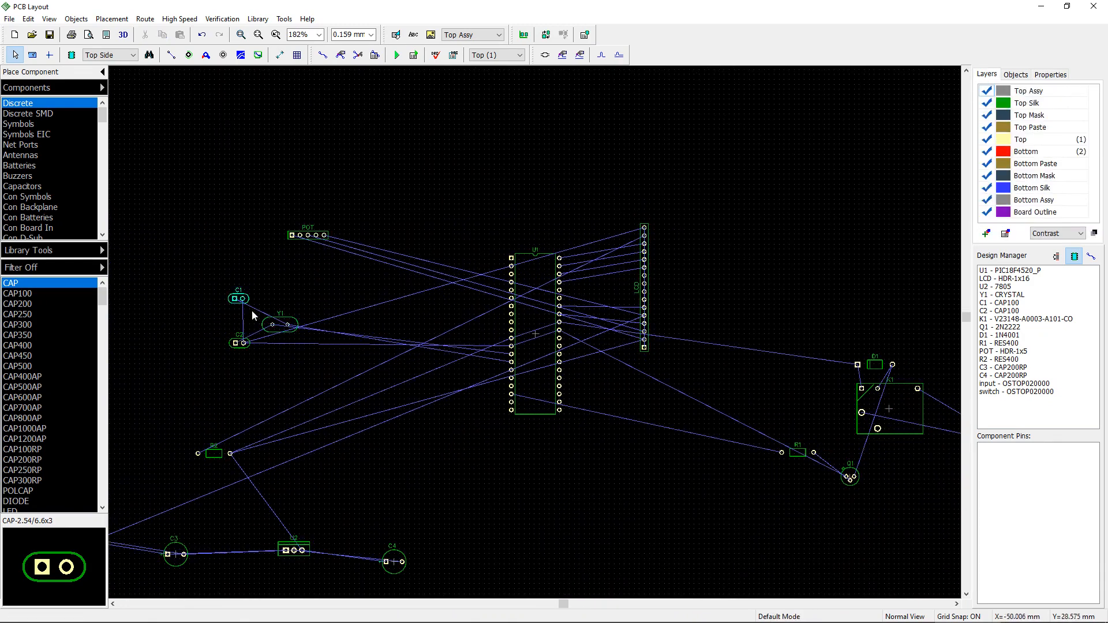
Step: Move crystal Y1 next to U1's left pins and rotate it vertical to 270 degrees
left_click(285, 333)
left_click_drag(426, 351, 516, 348)
scroll(472, 356, "up", 5)
key("r")
key("r")
key("r")
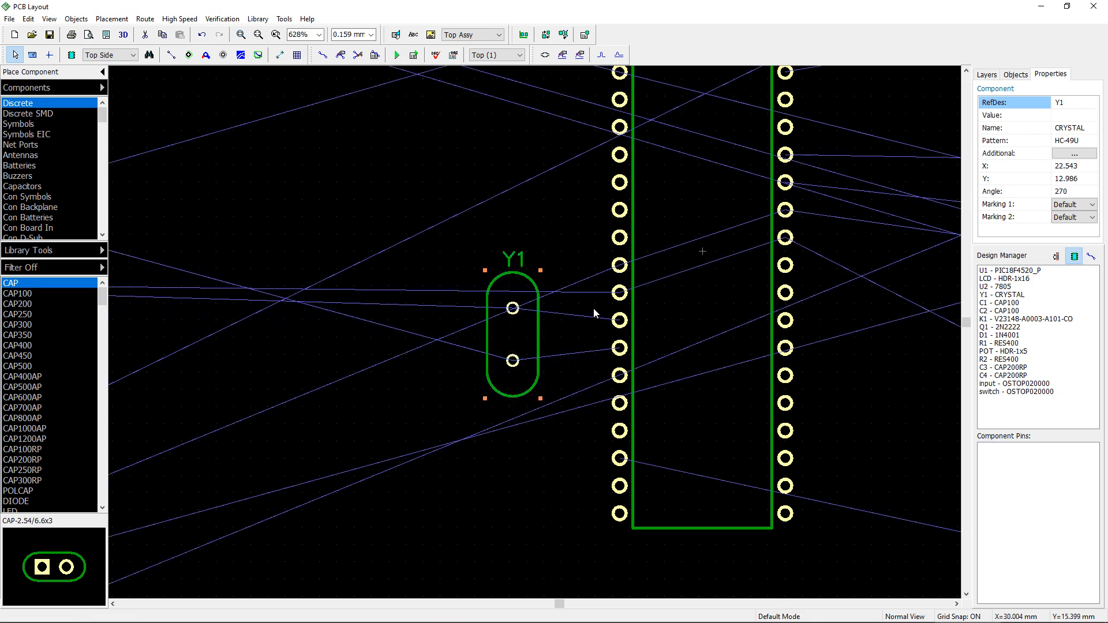
Step: Re-rotate crystal Y1 and nudge it slightly closer to U1's oscillator pins
left_click(517, 329)
key("r")
key("r")
mouse_move(519, 332)
left_mouse_down()
mouse_move(575, 335)
mouse_move(534, 335)
left_mouse_up()
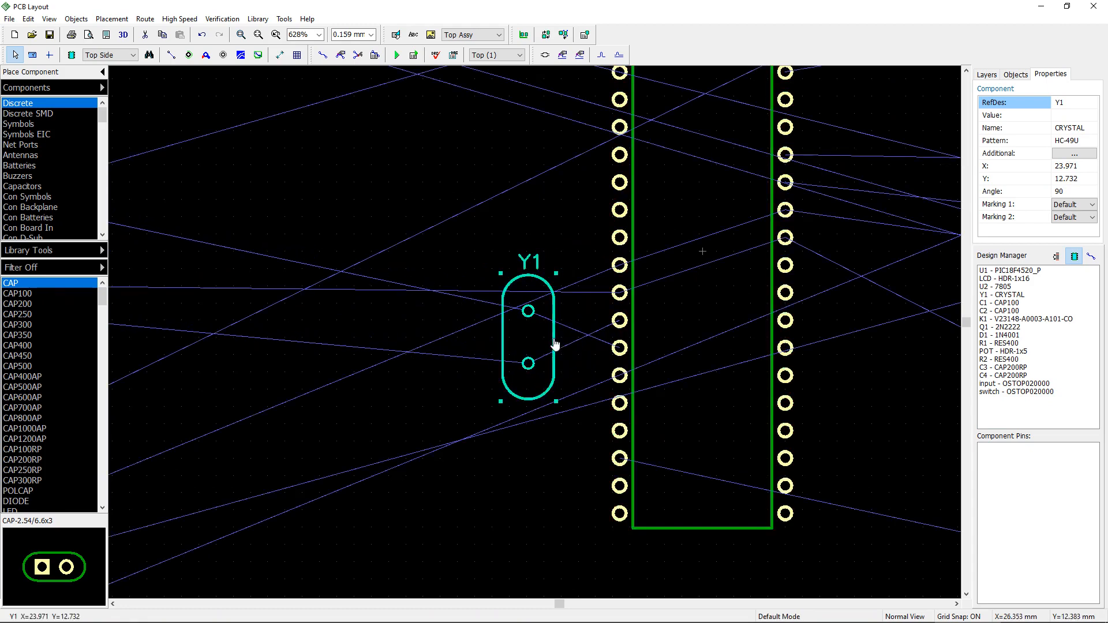
key("r")
key("r")
left_click_drag(532, 334, 532, 324)
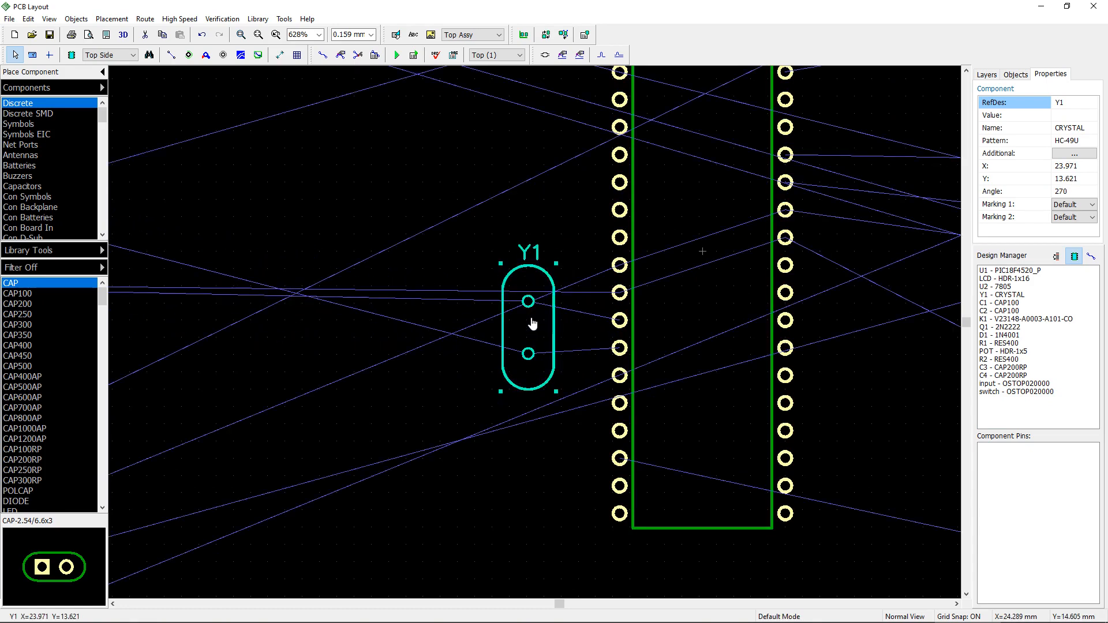
Step: Select capacitors C1 and C2 together and move them next to Y1
scroll(400, 373, "down", 3)
middle_click_drag(401, 390, 539, 380)
scroll(209, 254, "down", 2)
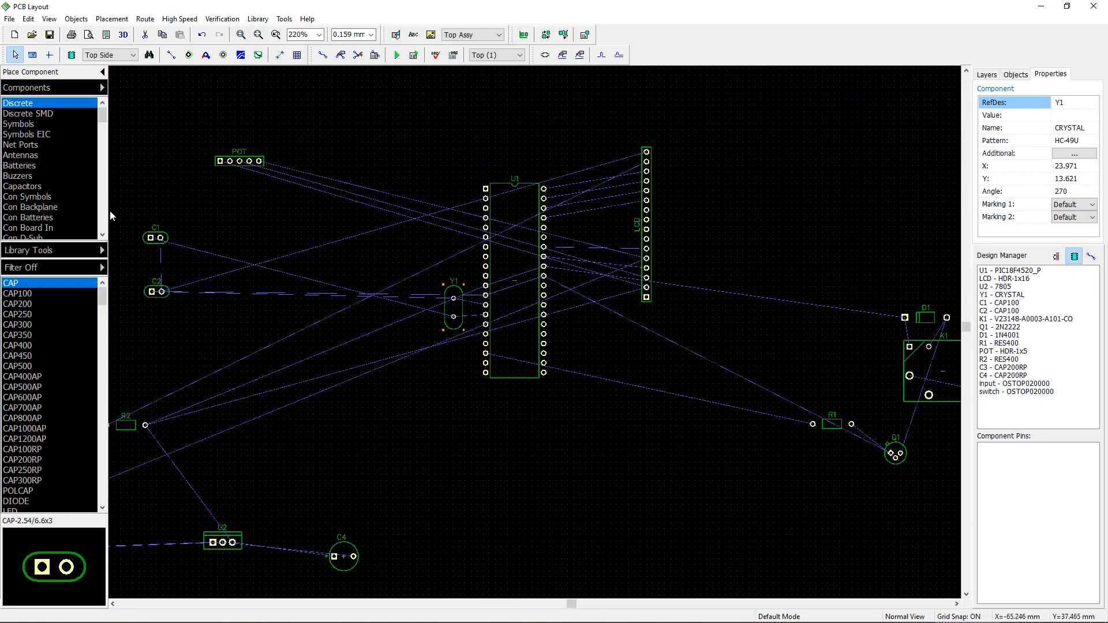
left_click_drag(110, 208, 248, 322)
left_click_drag(165, 298, 379, 345)
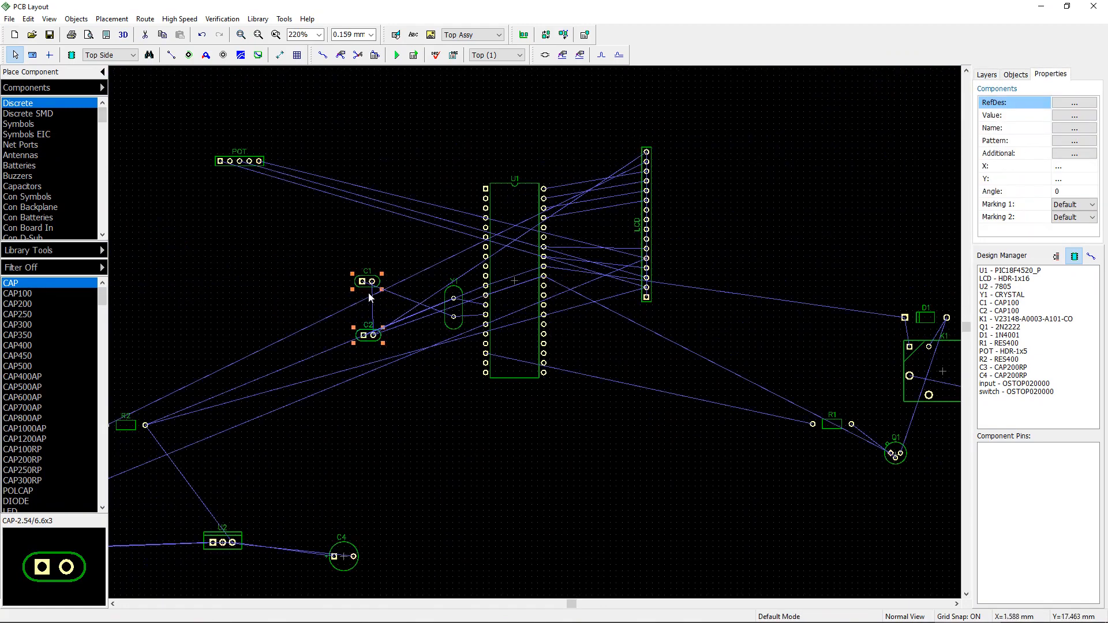
Step: Swap capacitors C1 and C2, placing C2 above C1 beside Y1
scroll(364, 307, "up", 3)
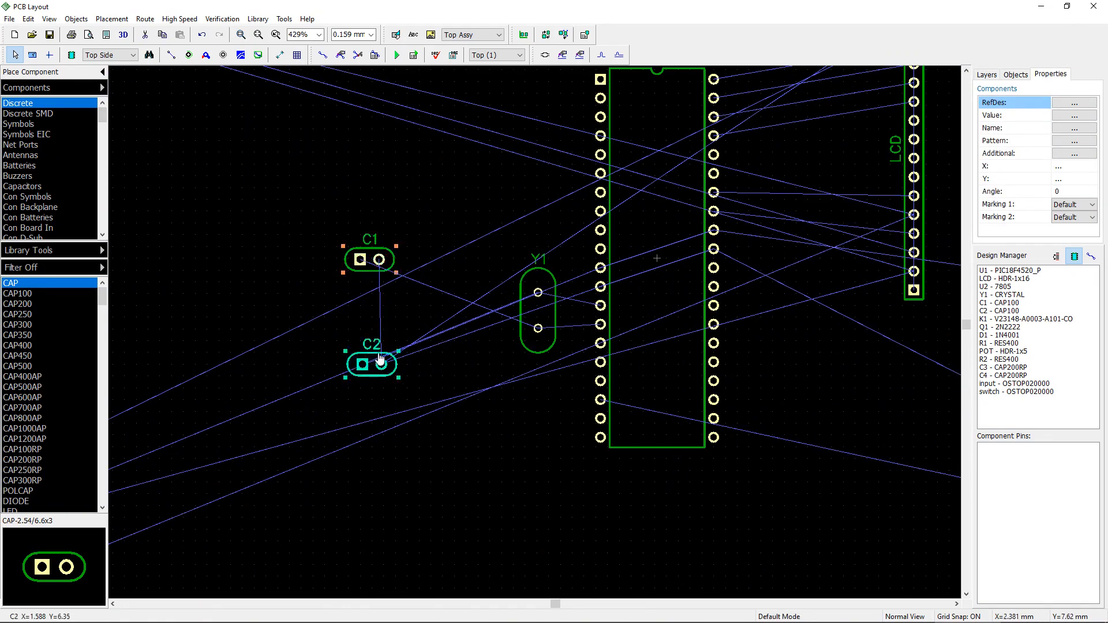
left_click(373, 313)
left_click_drag(364, 267, 449, 391)
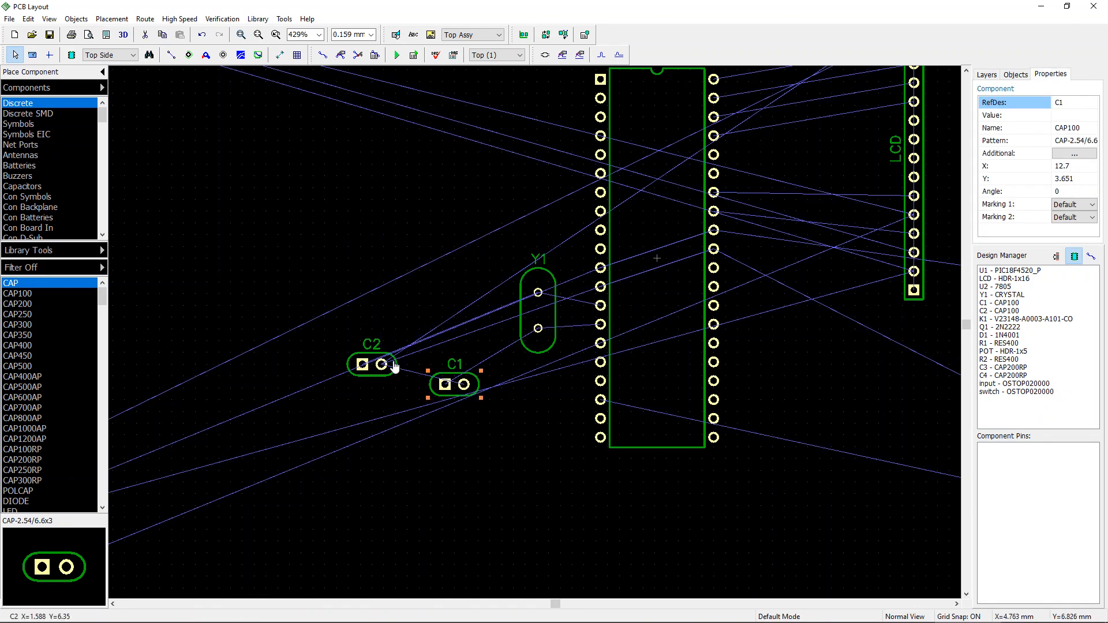
left_click_drag(394, 367, 479, 257)
Step: Rotate C1 and C2 to 180 degrees and align them stacked left of Y1
scroll(440, 293, "up", 2)
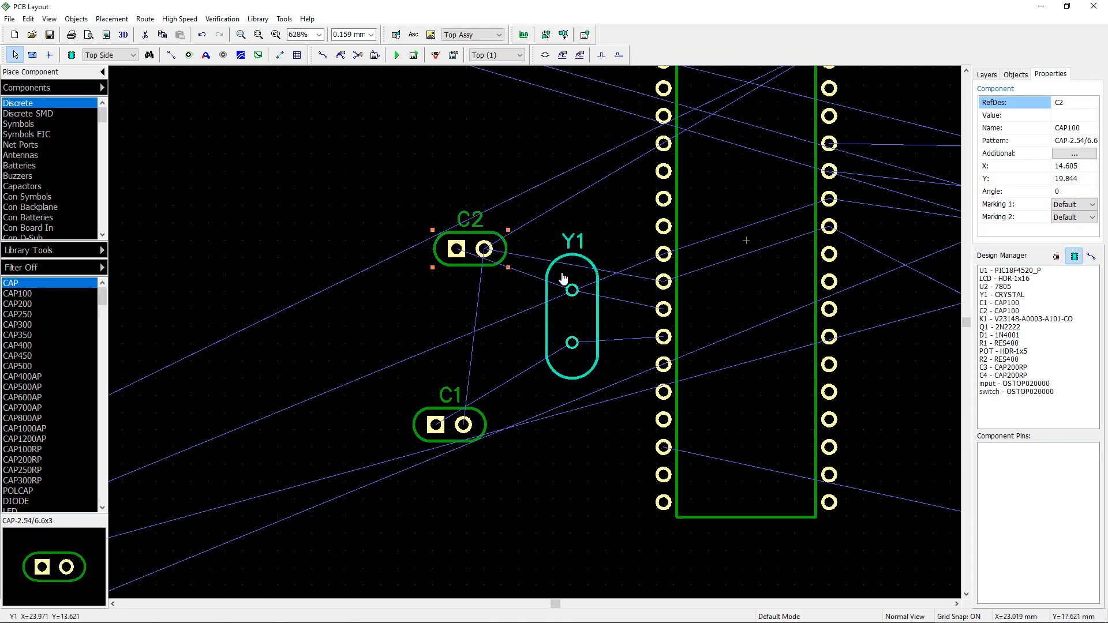
key("r")
key("r")
left_click_drag(469, 242, 454, 275)
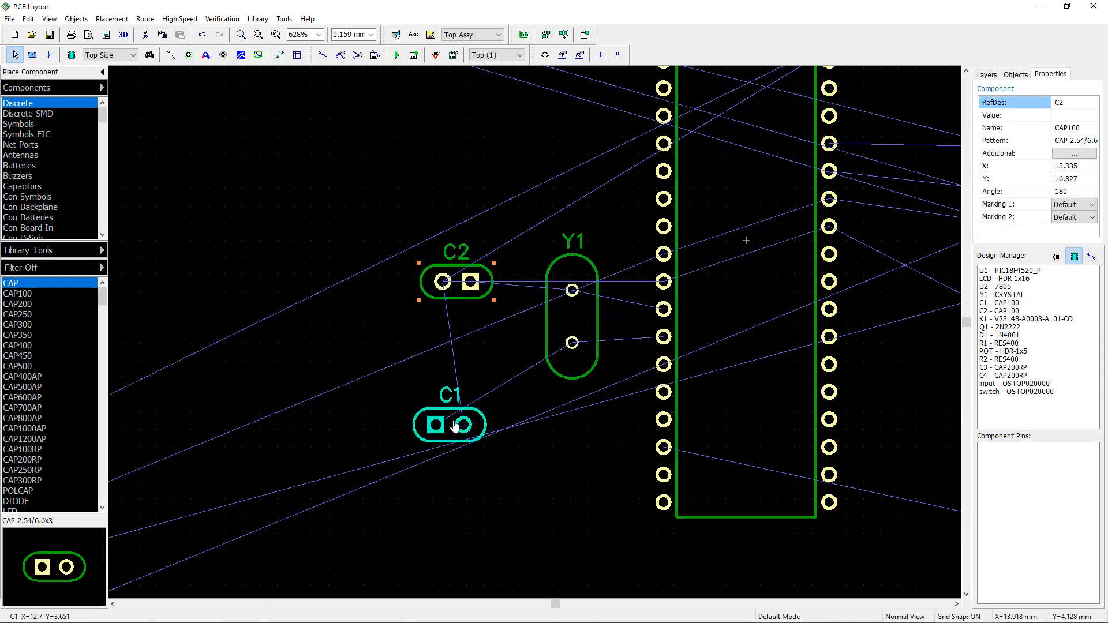
left_click_drag(457, 424, 465, 358)
key("r")
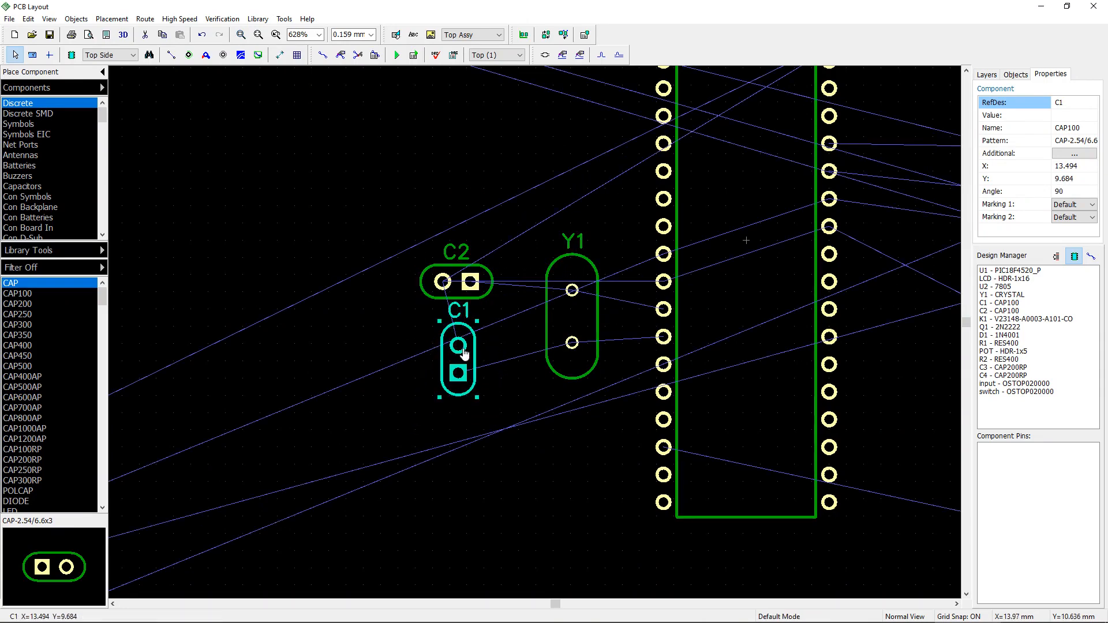
key("r")
left_click_drag(462, 293, 472, 294)
left_click_drag(456, 351, 470, 350)
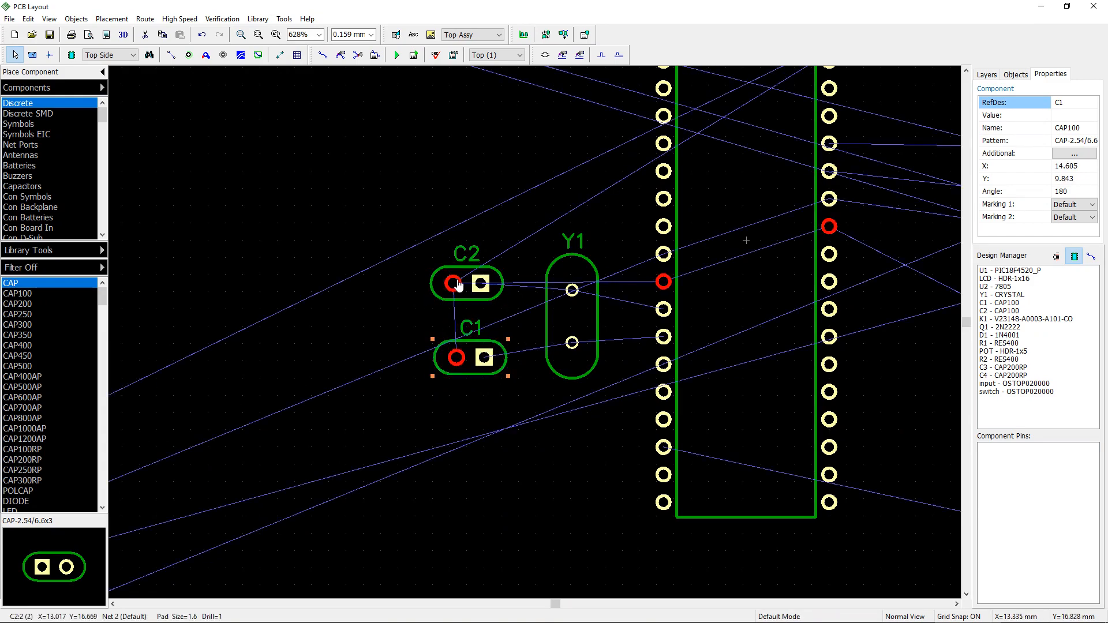
left_click_drag(457, 282, 464, 283)
left_click(460, 332)
left_click(461, 331)
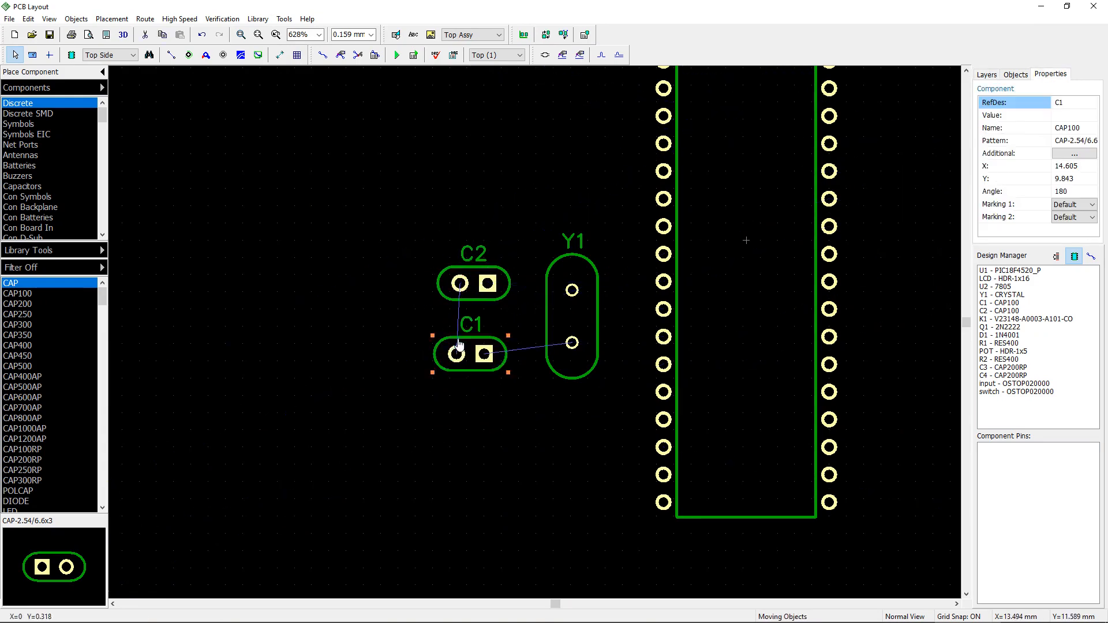
Step: Move the POT header to the right of the LCD header and rotate it to 90 degrees
scroll(500, 386, "down", 4)
scroll(709, 328, "down", 1)
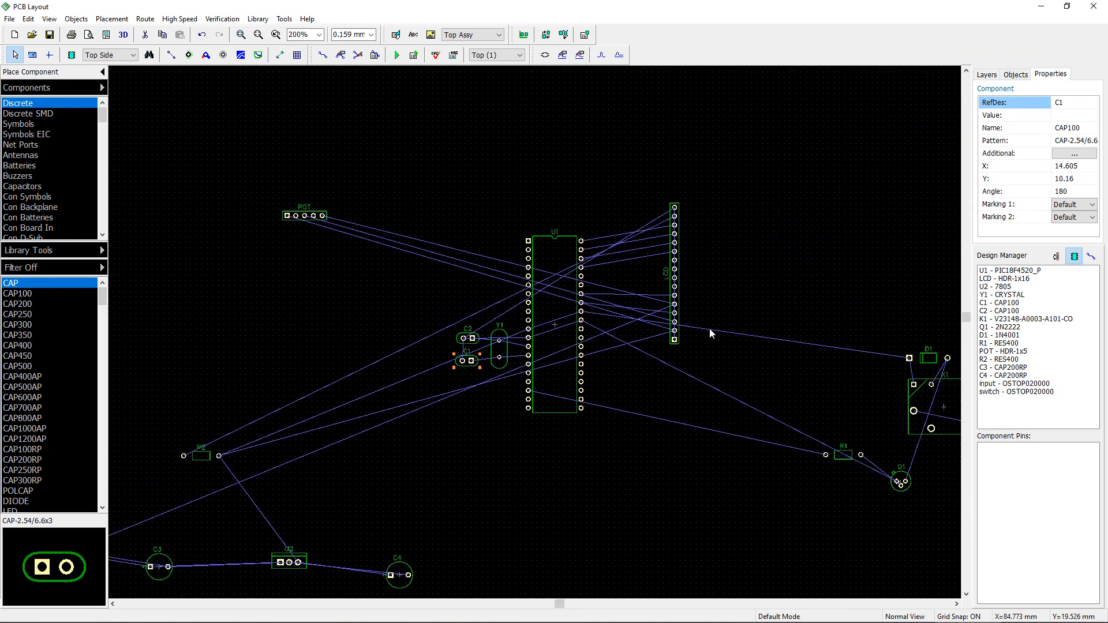
left_click_drag(346, 234, 736, 328)
key("r")
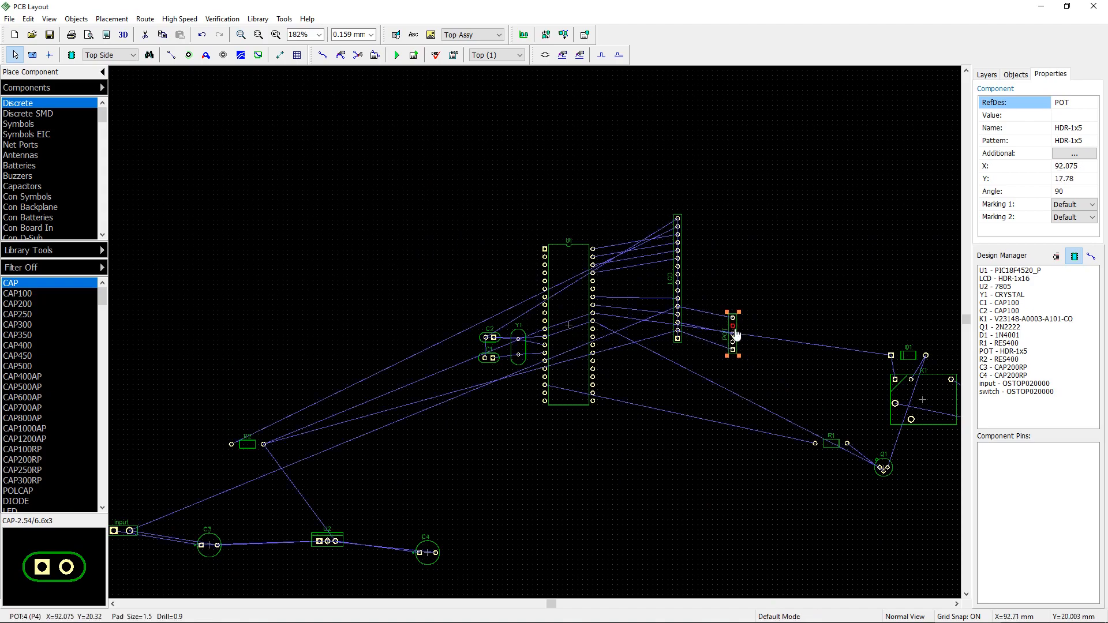
Step: Move resistor R2 up above the LCD header near U1's top
scroll(664, 396, "down", 2)
middle_click_drag(664, 392, 649, 317)
scroll(590, 384, "up", 7)
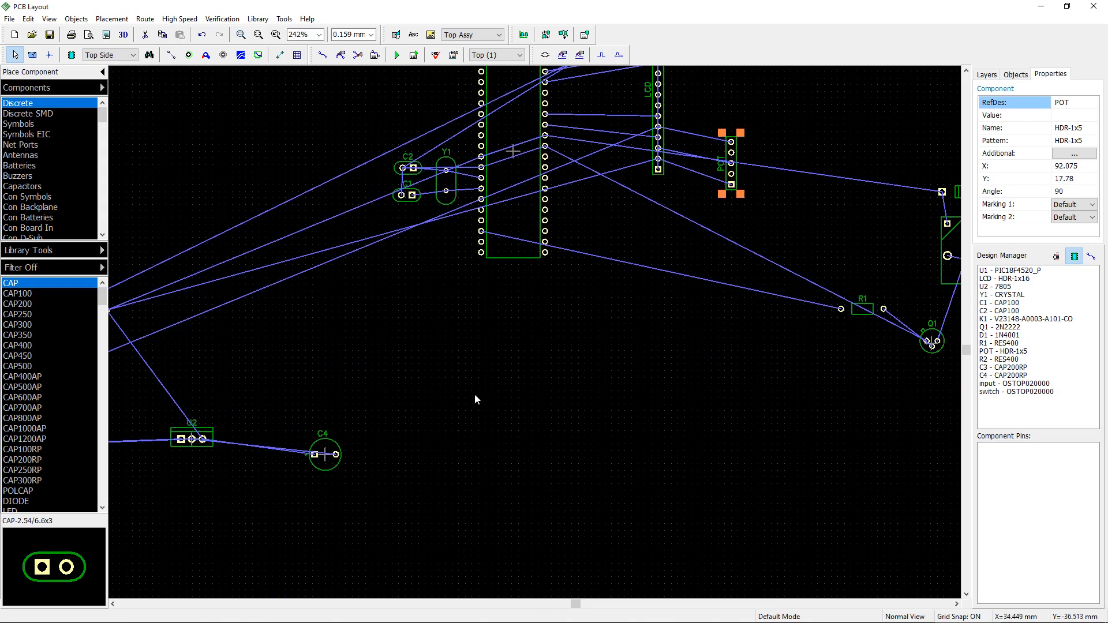
middle_click_drag(496, 395, 780, 418)
scroll(785, 419, "down", 4)
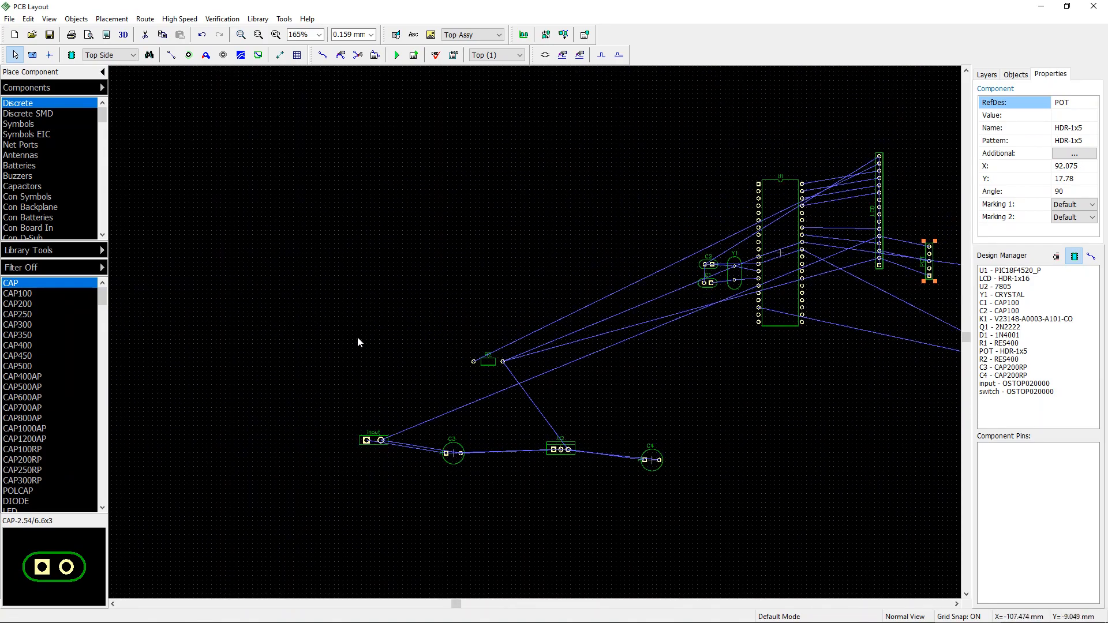
left_click_drag(493, 366, 840, 154)
scroll(838, 155, "up", 4)
scroll(837, 155, "up", 10)
scroll(843, 202, "down", 7)
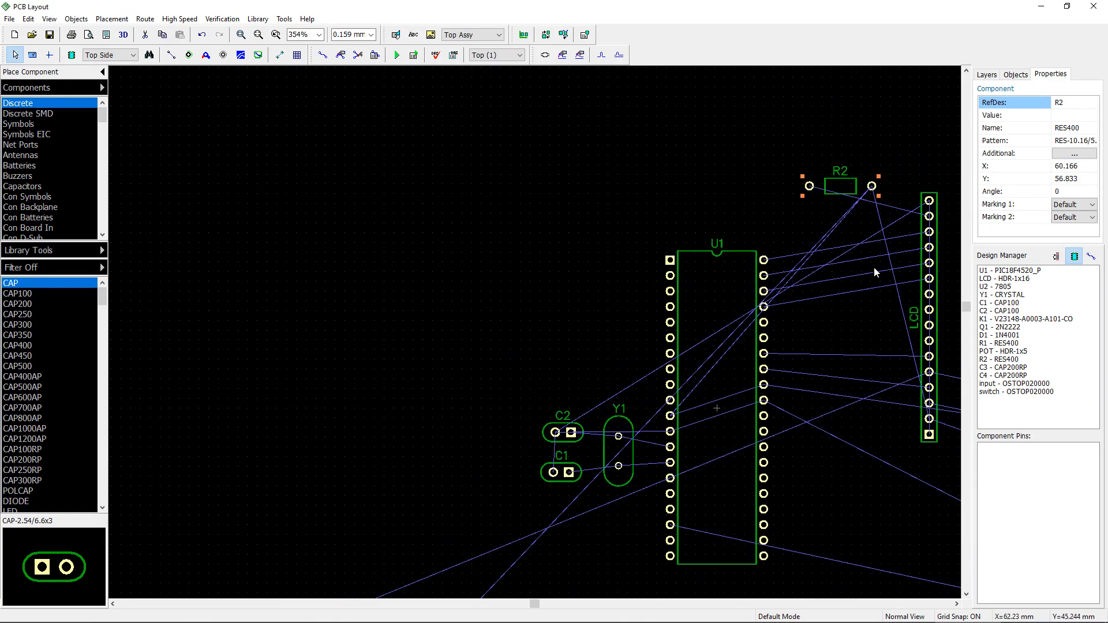
Step: Rotate R2 to 180 degrees and lower it slightly toward the LCD header's top
middle_click_drag(799, 291, 508, 387)
key("r")
key("r")
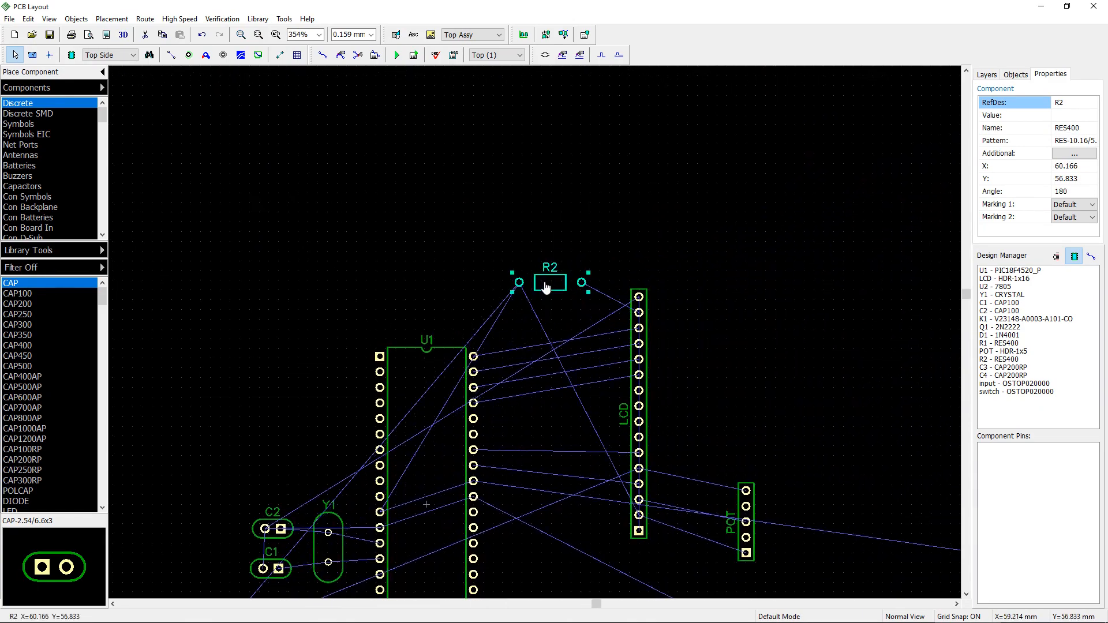
left_click_drag(546, 284, 549, 316)
scroll(563, 268, "down", 4)
scroll(562, 269, "down", 3)
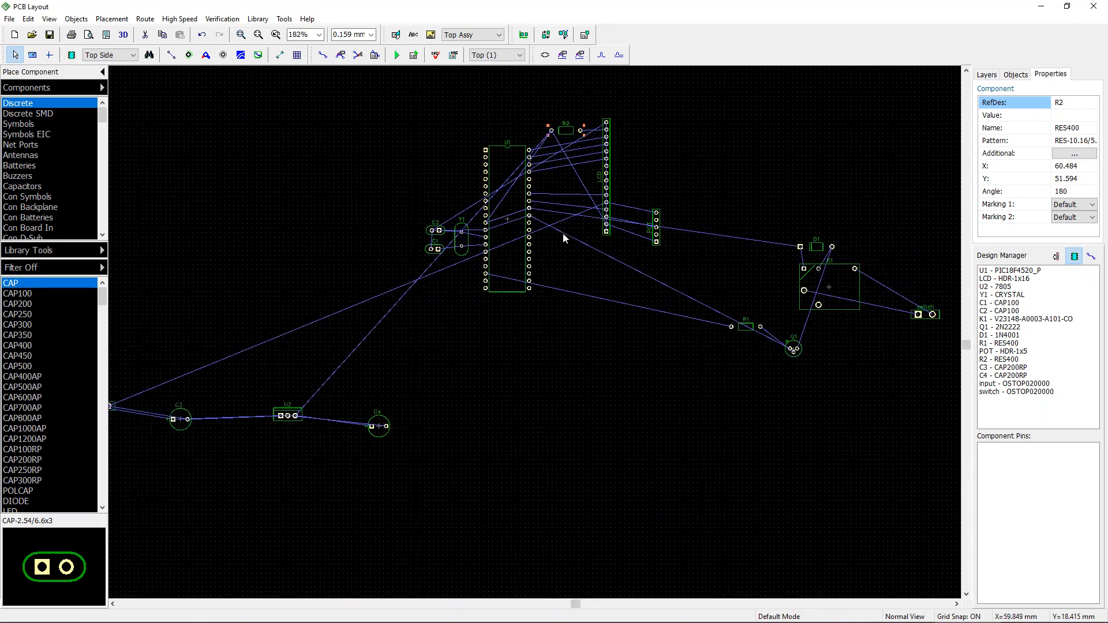
Step: Select the power supply parts (input header, C3, U2, C4), move them below U1 and rotate them 90 degrees
middle_click_drag(458, 386, 575, 305)
left_click_drag(181, 324, 524, 477)
left_click_drag(399, 378, 602, 339)
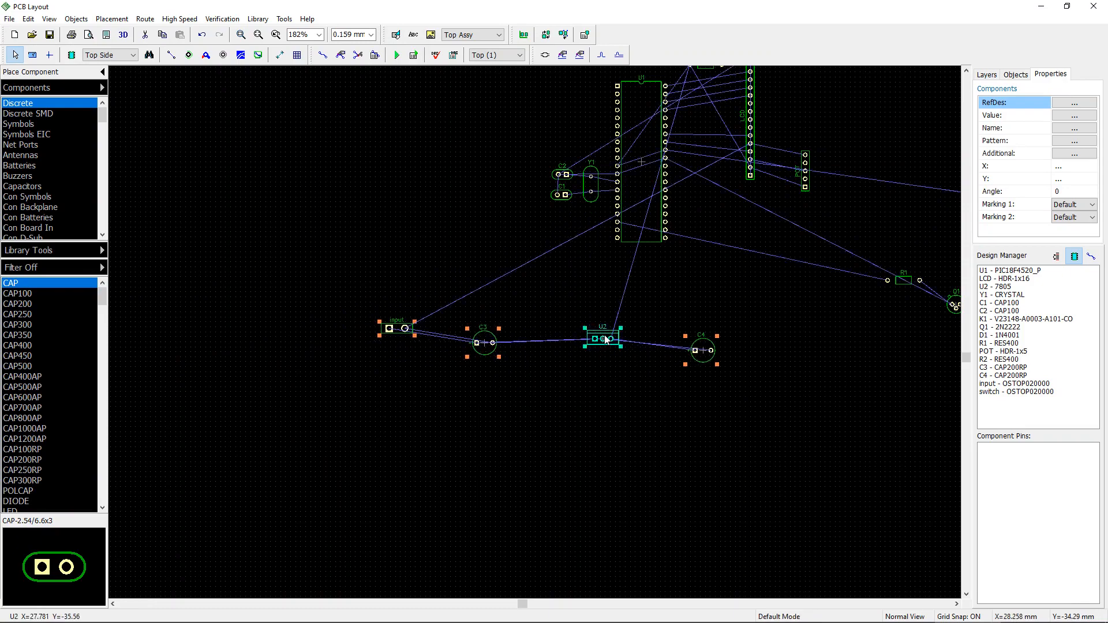
scroll(603, 339, "up", 6)
scroll(622, 310, "down", 5)
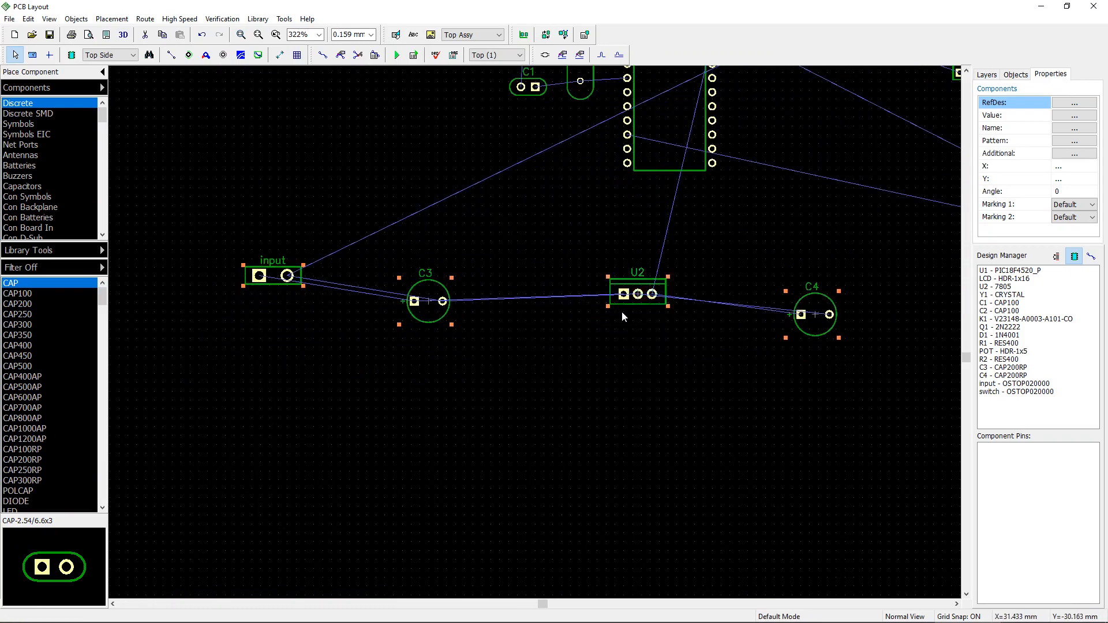
key("r")
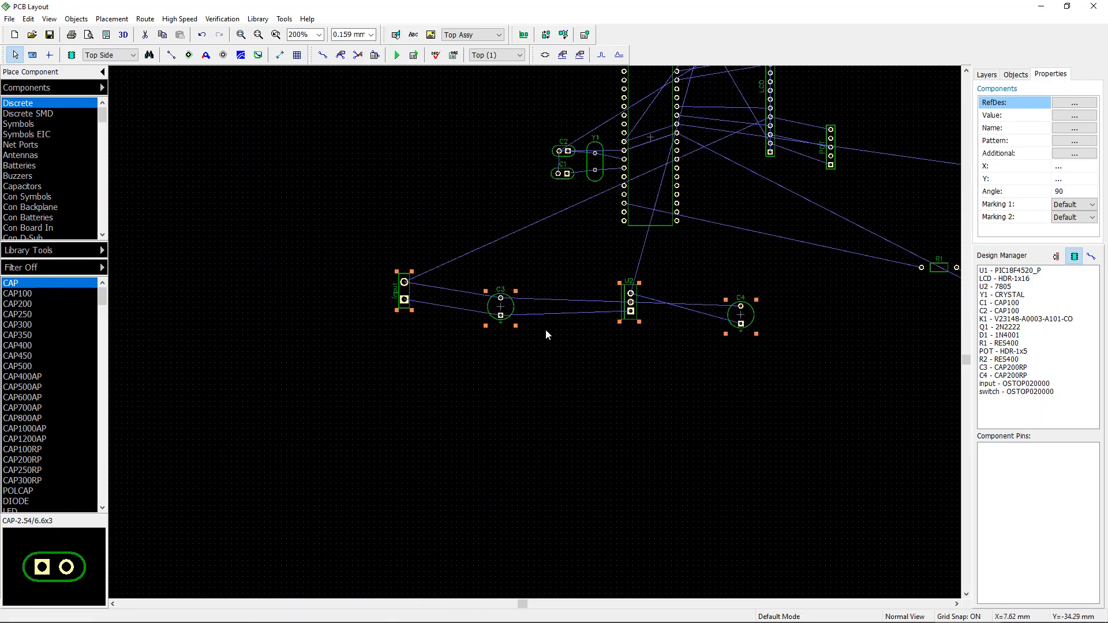
Step: Move regulator U2 closer to C3 beside the input header
left_click_drag(627, 307, 466, 306)
left_click(612, 337)
left_click_drag(562, 315, 559, 301)
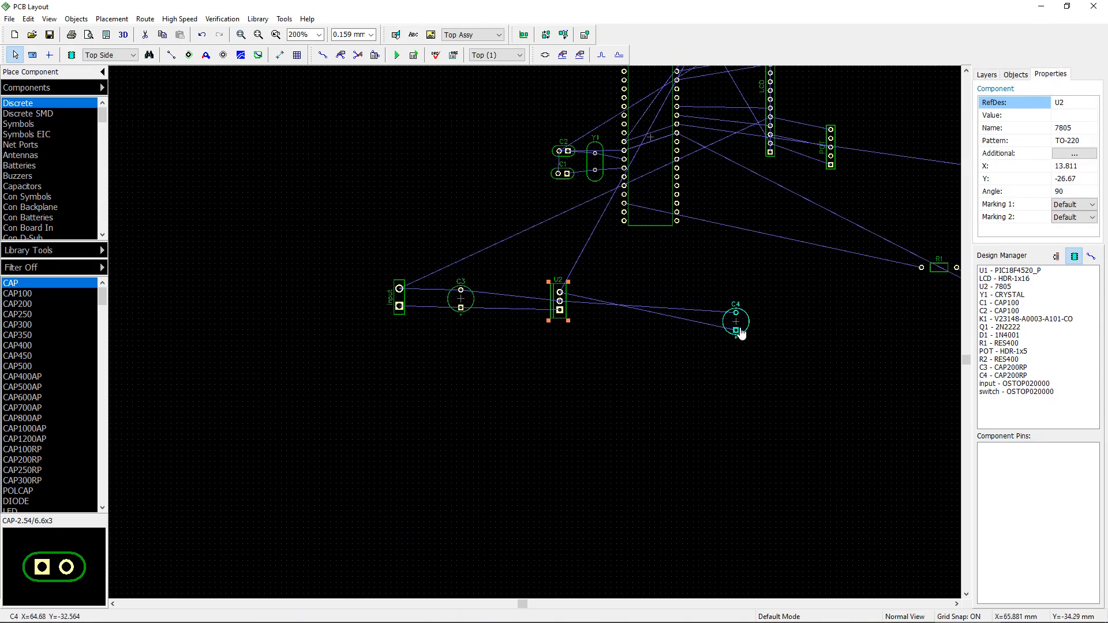
Step: Move C4 next to U2 and rotate it to 270 degrees
left_click_drag(741, 334, 611, 308)
key("r")
scroll(722, 363, "down", 3)
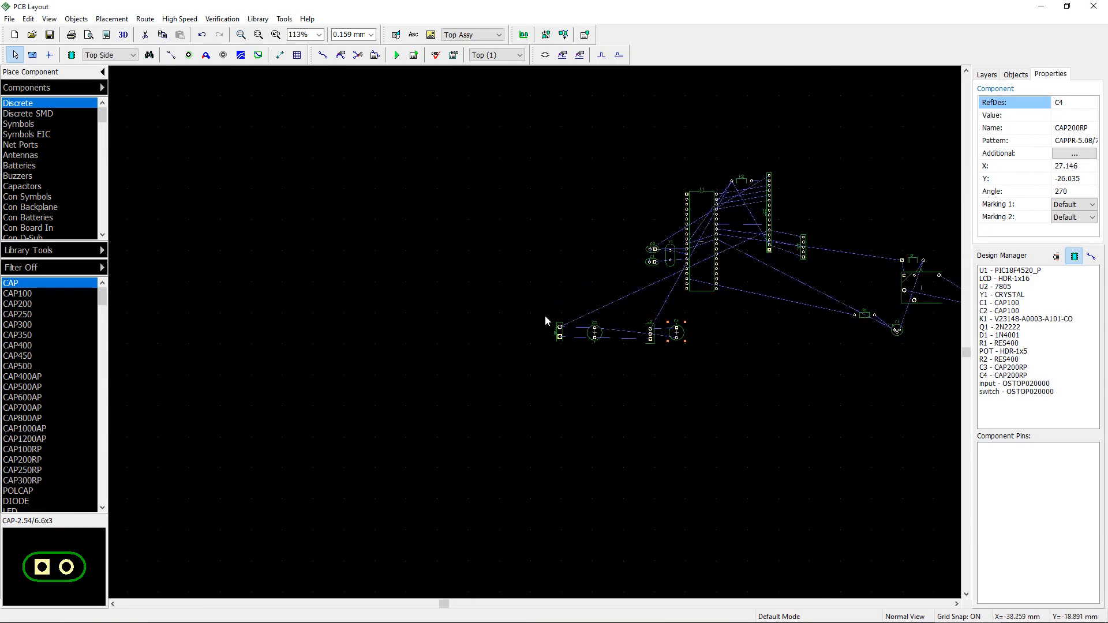
Step: Move the whole power supply group to the right so it sits below U1
left_click_drag(539, 313, 713, 380)
left_click_drag(651, 334, 697, 326)
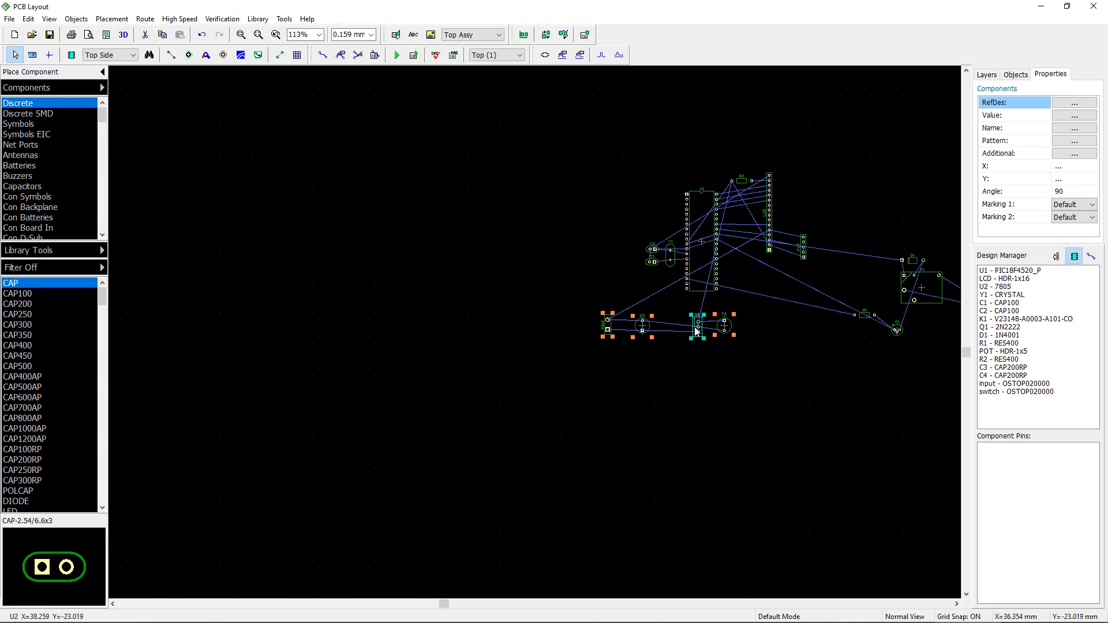
scroll(696, 330, "up", 2)
scroll(697, 330, "down", 1)
left_click(707, 369)
middle_click_drag(792, 369, 661, 411)
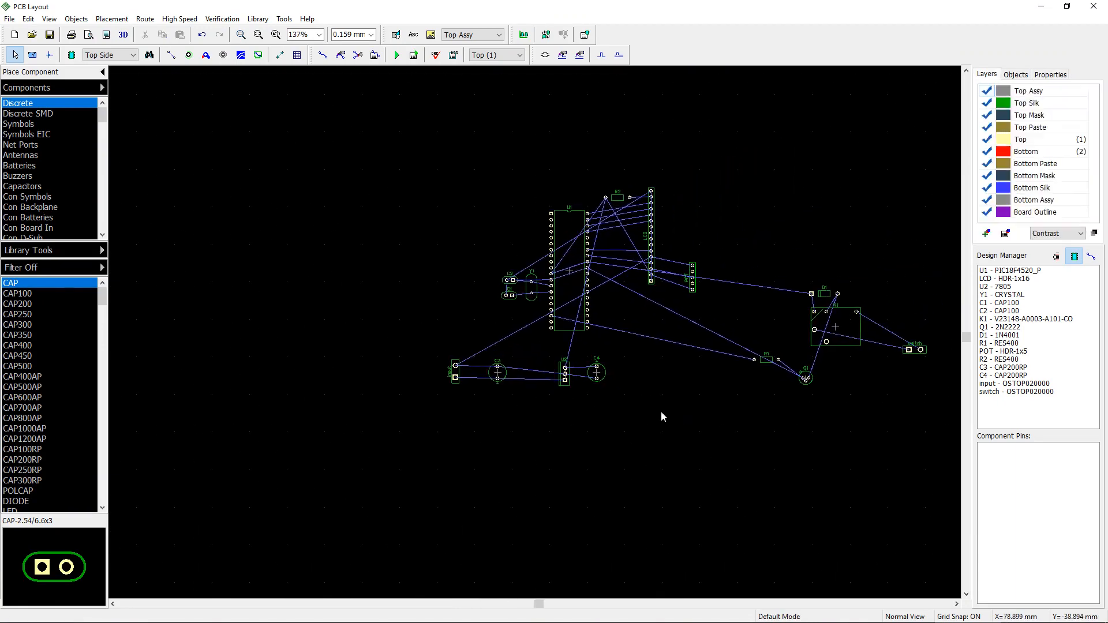
scroll(660, 411, "up", 5)
scroll(671, 406, "down", 1)
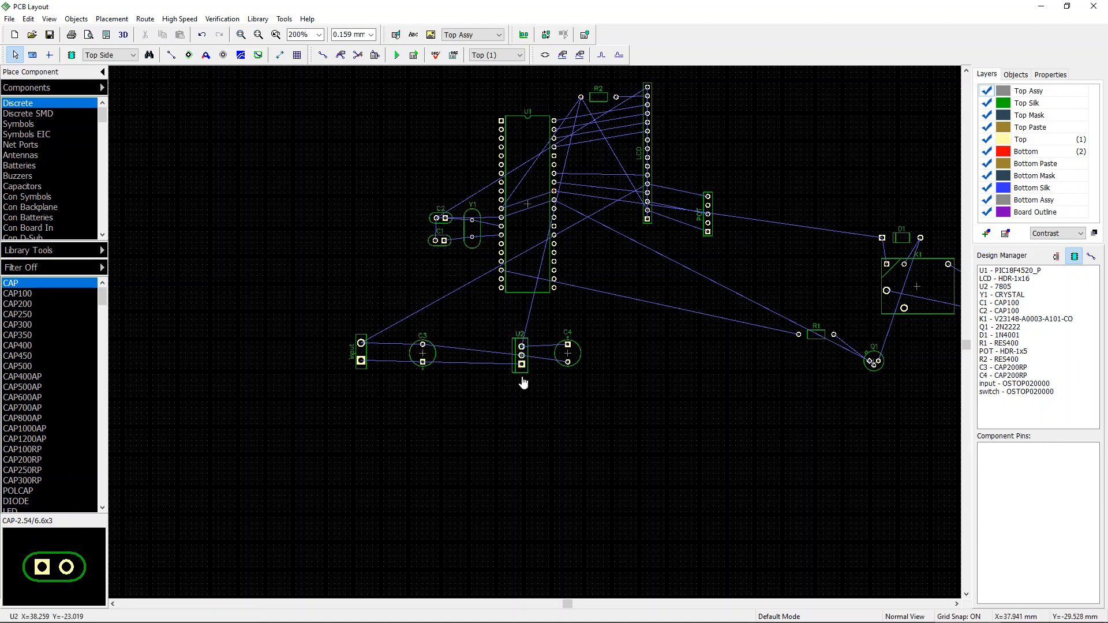
Step: Tighten the spacing of C3, U2 and C4 in a row next to the input header
left_click_drag(420, 354, 405, 351)
left_click(523, 364)
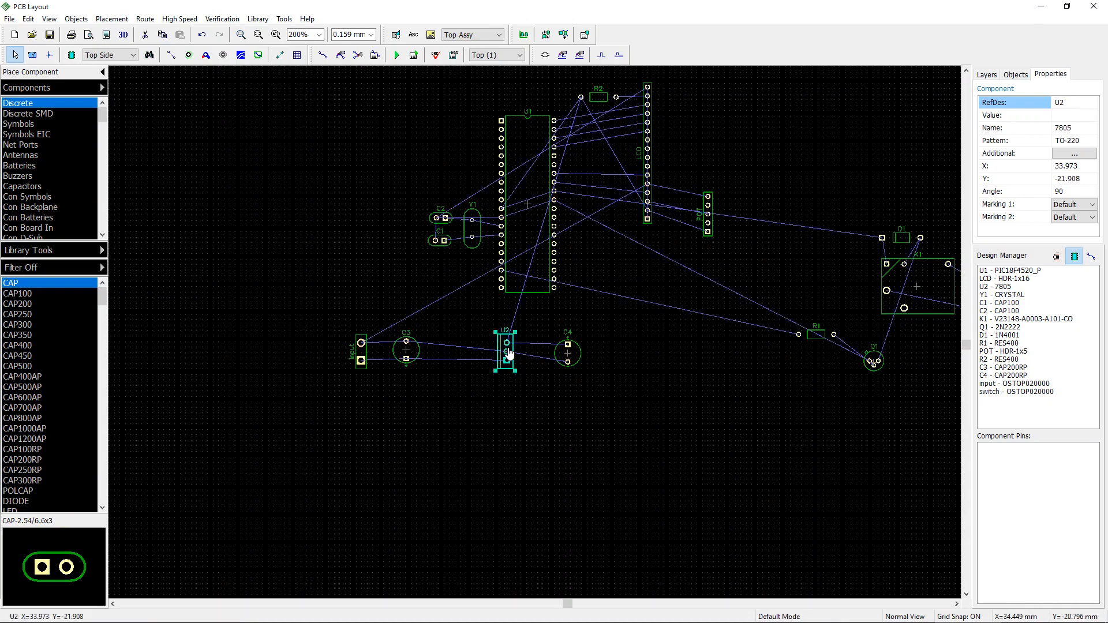
scroll(534, 363, "up", 2)
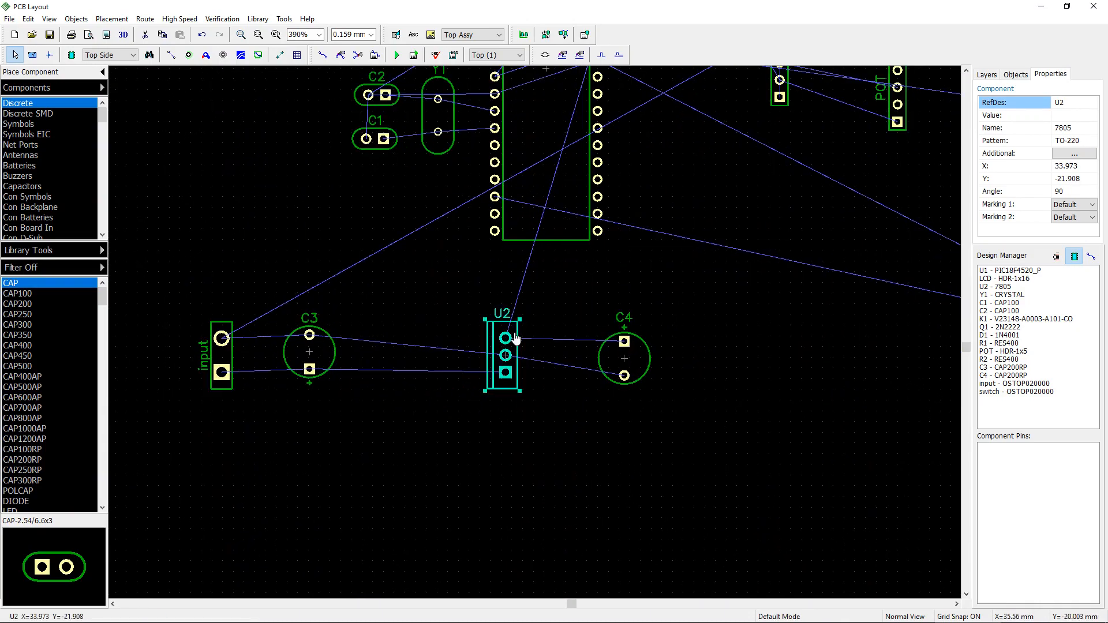
left_click_drag(516, 339, 502, 333)
left_click_drag(618, 342, 598, 345)
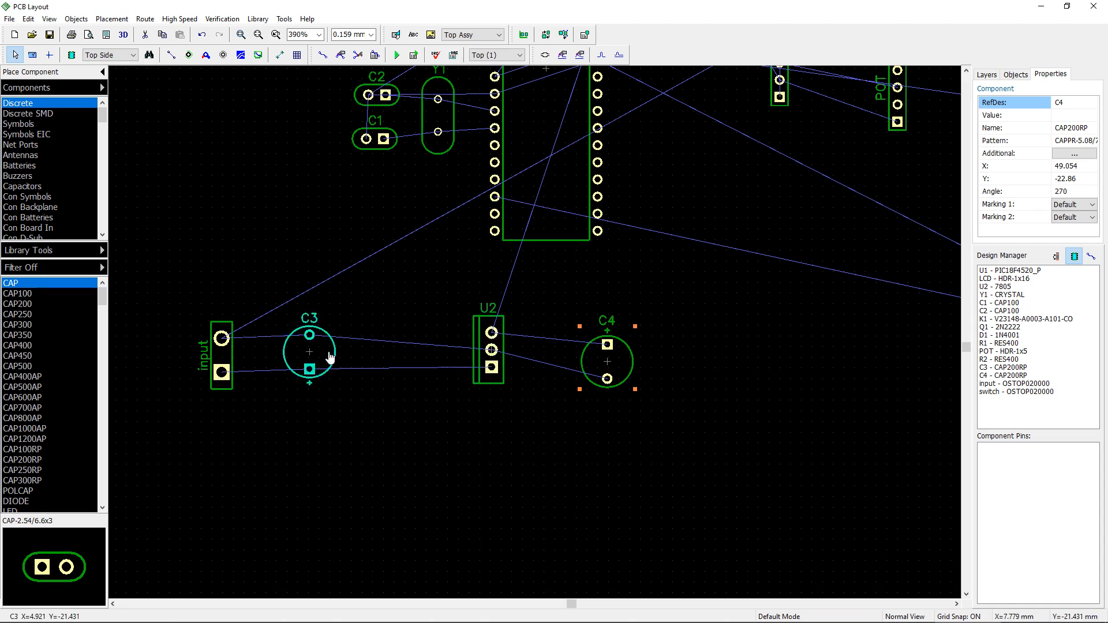
mouse_move(331, 358)
left_mouse_down()
mouse_move(437, 353)
mouse_move(354, 346)
mouse_move(354, 359)
mouse_move(344, 348)
left_mouse_up()
mouse_move(598, 354)
left_mouse_down()
mouse_move(517, 321)
mouse_move(560, 363)
mouse_move(587, 359)
left_mouse_up()
Step: Move resistor R1 from near Q1 over to the left side, below C1 and C2
scroll(611, 337, "down", 5)
scroll(664, 341, "down", 1)
middle_click_drag(604, 386, 426, 455)
left_click_drag(678, 404, 300, 359)
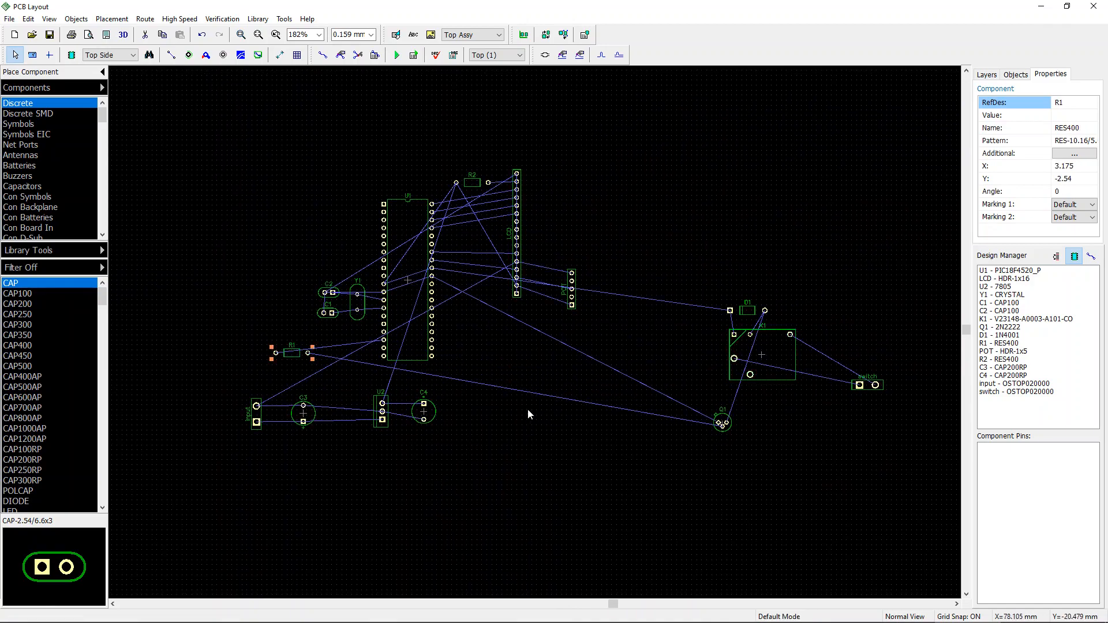
middle_click_drag(592, 418, 835, 425)
scroll(704, 409, "up", 7)
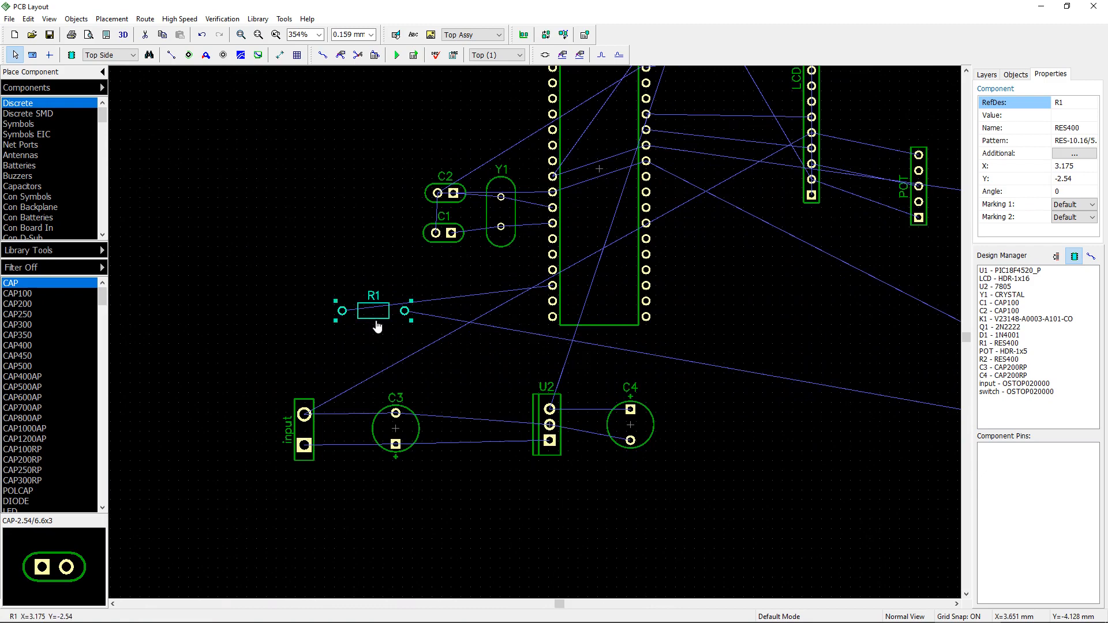
Step: Rotate R1 to 180 degrees and place it against U1's left pin row below C1
key("r")
key("r")
left_click_drag(377, 321, 480, 304)
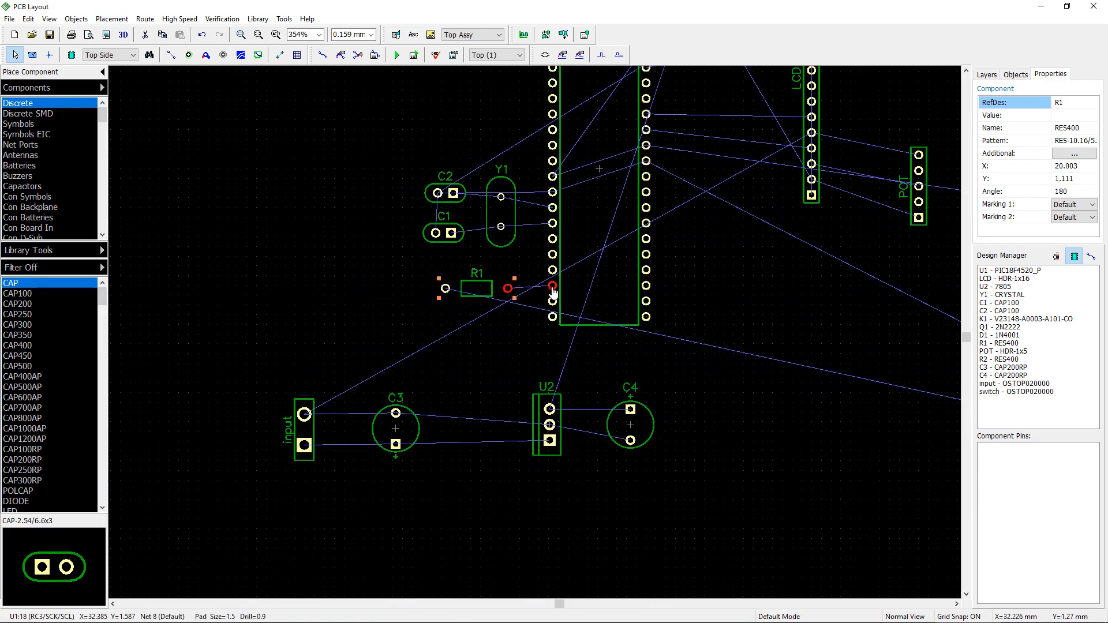
Step: Shift the power supply group further right so it lines up beneath U1
scroll(742, 335, "down", 4)
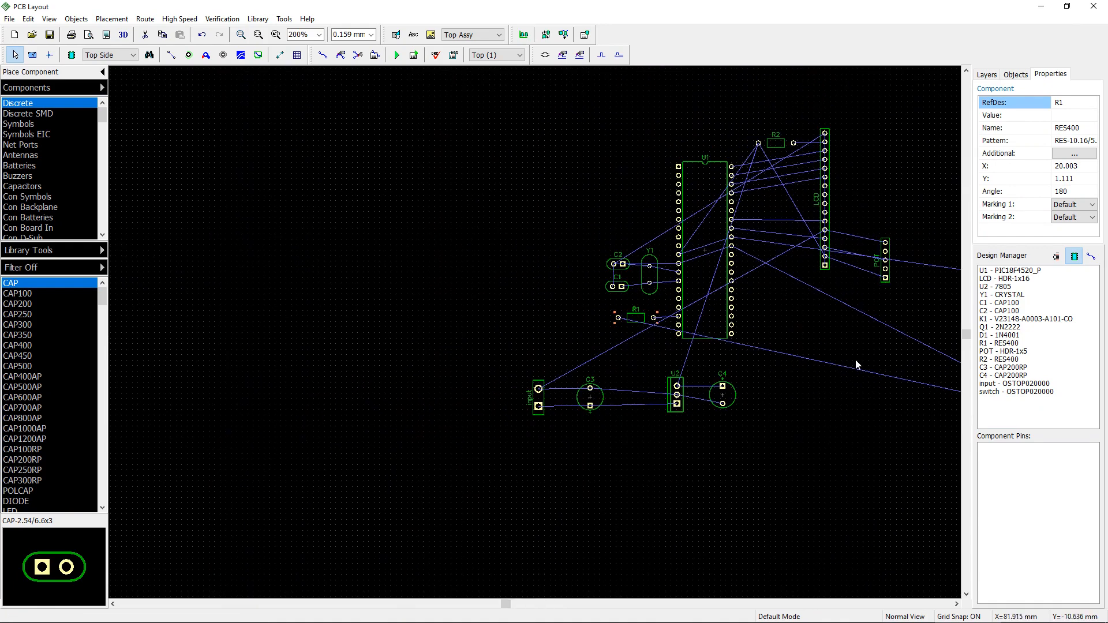
scroll(678, 360, "up", 1)
left_click_drag(375, 363, 623, 435)
left_click_drag(543, 391, 626, 379)
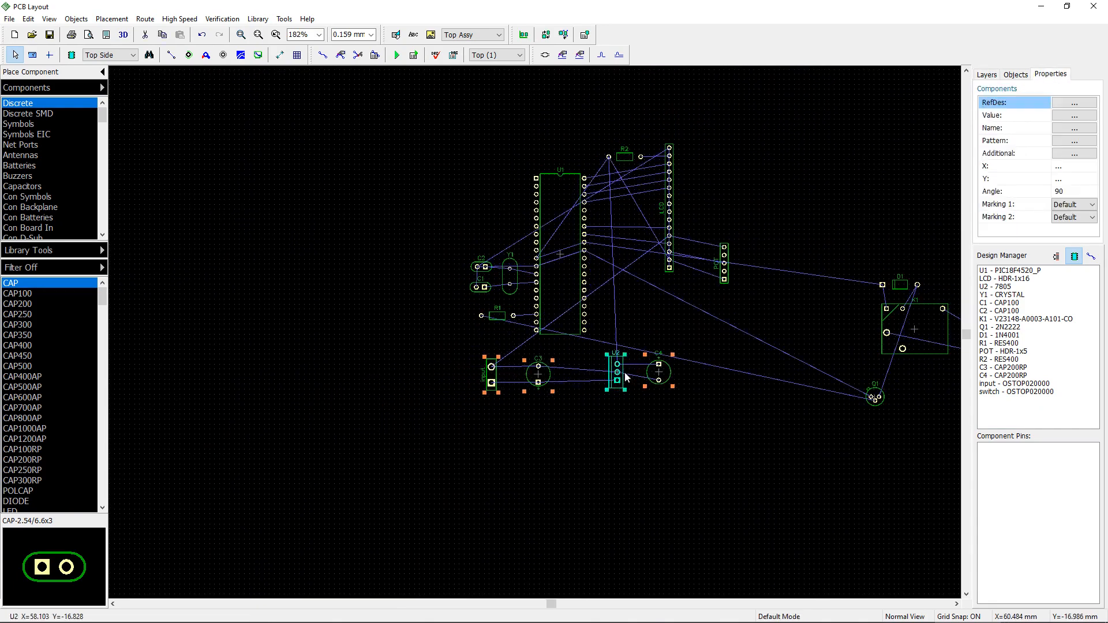
Step: Select the relay section (K1, D1, Q1, switch header) and move it to the left of U1
middle_click_drag(842, 278, 791, 271)
middle_click_drag(786, 334, 719, 310)
scroll(724, 308, "down", 3)
left_click_drag(721, 249, 831, 332)
left_click_drag(771, 298, 356, 248)
scroll(354, 247, "up", 3)
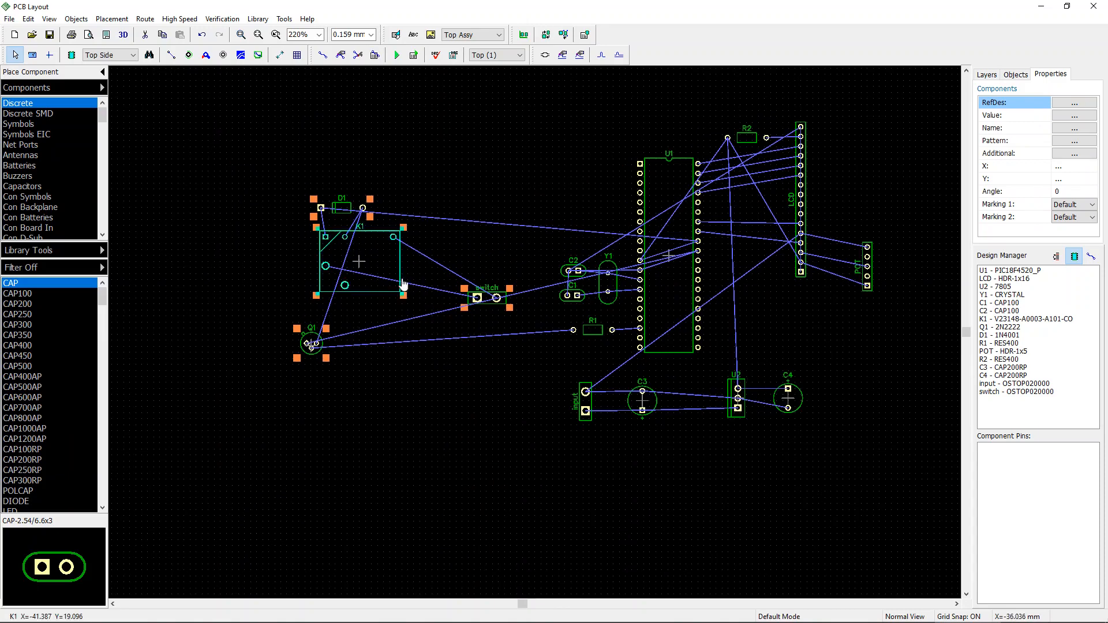
Step: Spread out the relay parts, moving the switch header to the upper left and nudging K1 and D1
left_click_drag(496, 297, 209, 227)
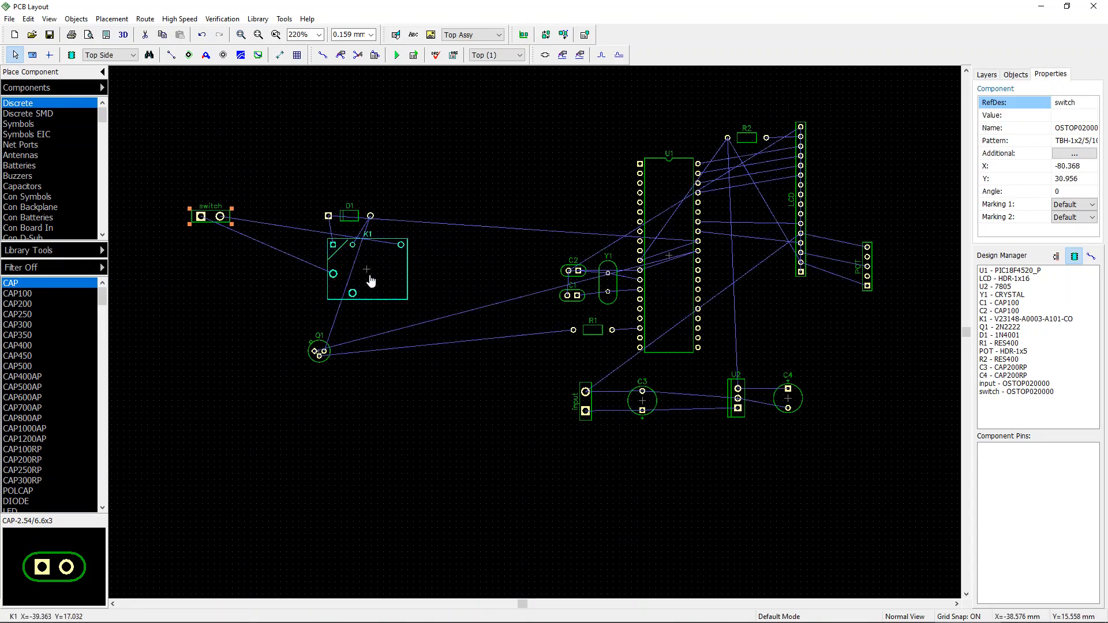
left_click_drag(366, 280, 399, 294)
left_click_drag(349, 215, 384, 223)
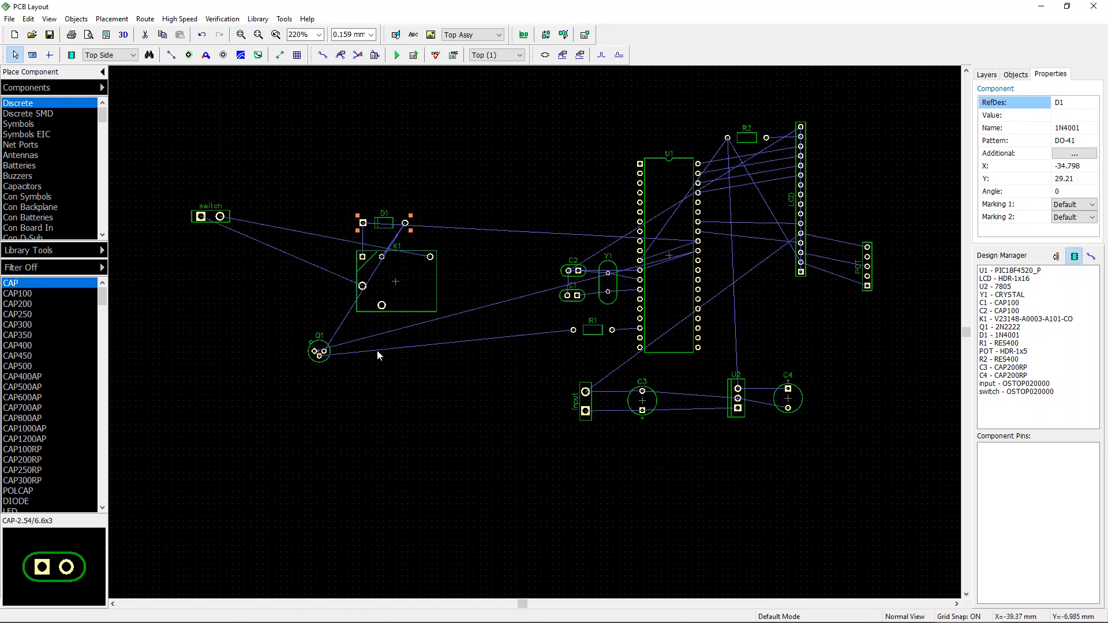
Step: Rotate K1 and D1 by 90 degrees, then rotate D1 once more to 180 degrees
left_click_drag(326, 184, 482, 327)
key("r")
left_click(384, 221)
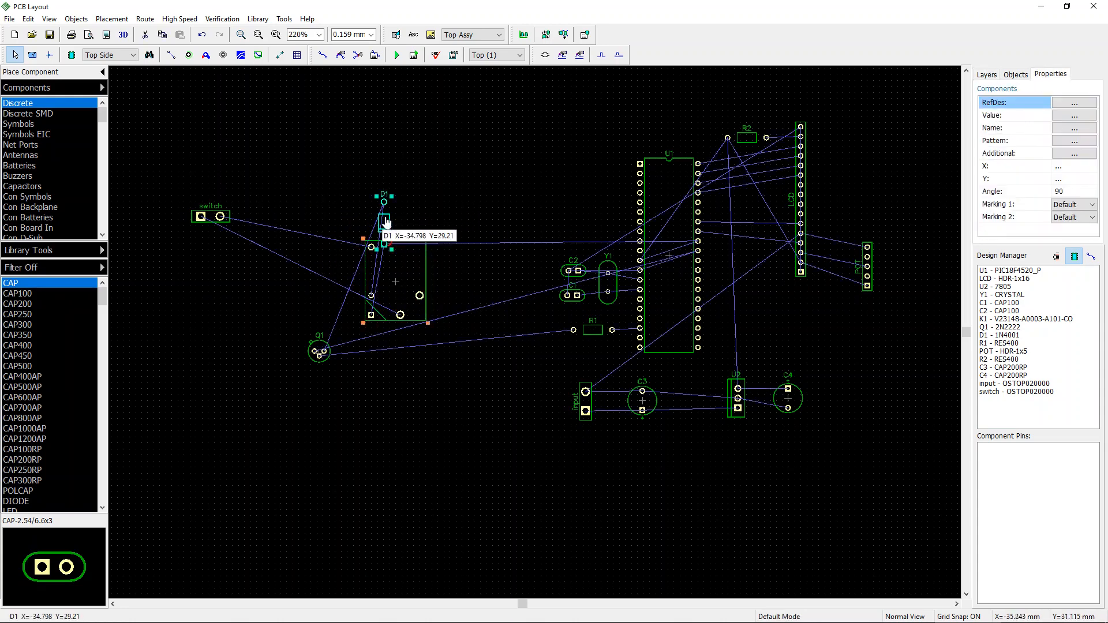
key("r")
left_click(469, 277)
Step: Move D1, K1, Q1 and the switch header in close to U1's left side
left_click_drag(384, 222, 505, 242)
left_click_drag(408, 336, 513, 258)
left_click_drag(320, 352, 508, 314)
left_click_drag(209, 231, 457, 292)
Step: Rotate the switch header to 180 degrees and nudge K1 and D1 into place above it
key("r")
key("r")
left_click_drag(478, 216, 502, 187)
left_click_drag(511, 266, 539, 245)
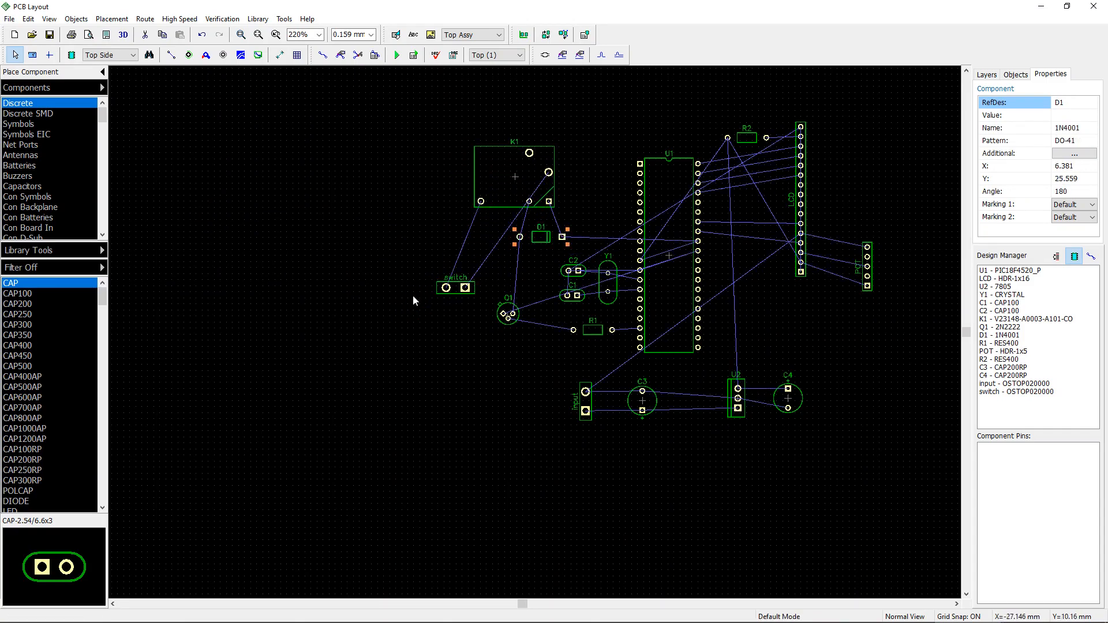
Step: Fine-tune the positions of the switch header, Q1 and K1 around U1's upper left
left_click_drag(449, 297, 466, 275)
left_click_drag(509, 325, 527, 317)
scroll(526, 312, "up", 1)
left_click_drag(482, 269, 486, 266)
scroll(488, 266, "down", 1)
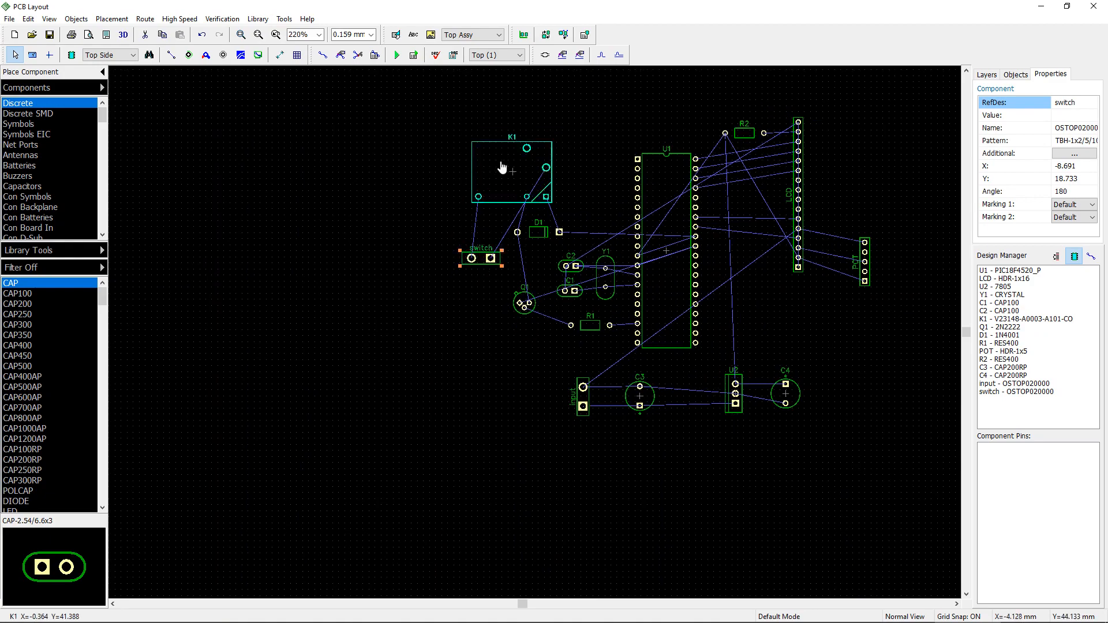
left_click_drag(500, 168, 511, 162)
scroll(473, 351, "down", 2)
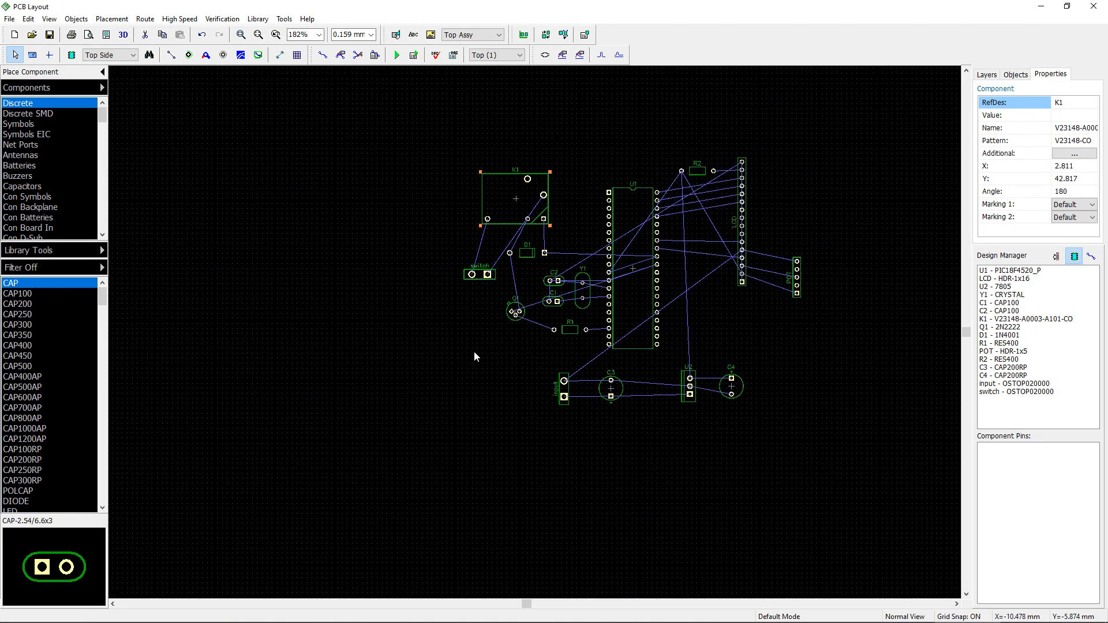
scroll(681, 450, "down", 2)
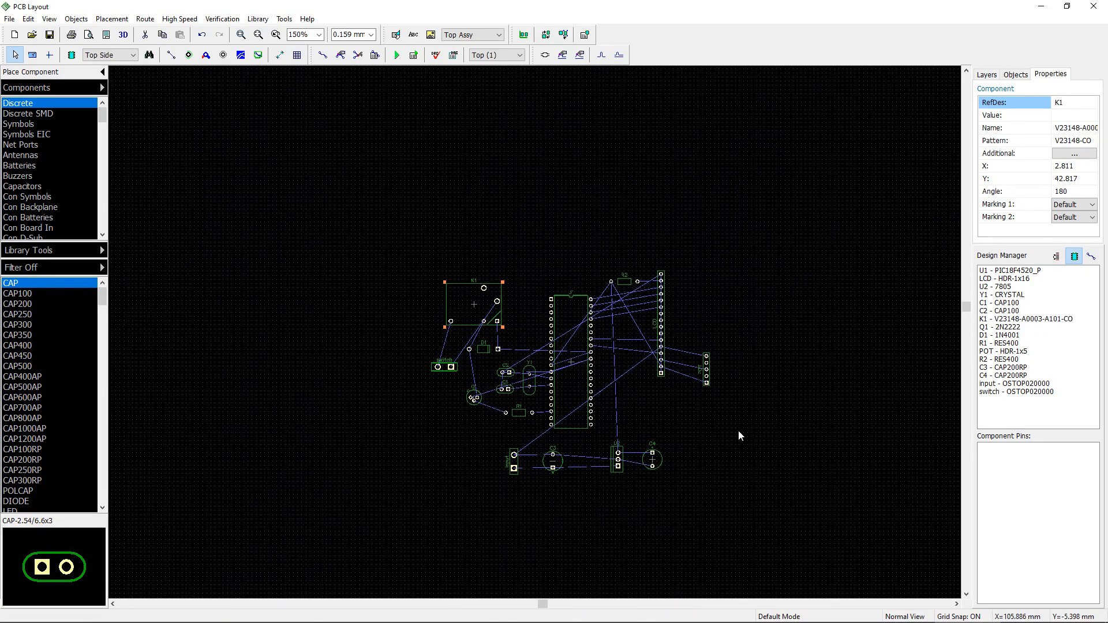
Step: Nudge POT left and shift K1 and D1 slightly right for a tighter arrangement
left_click_drag(699, 379, 688, 378)
left_click_drag(600, 268, 627, 347)
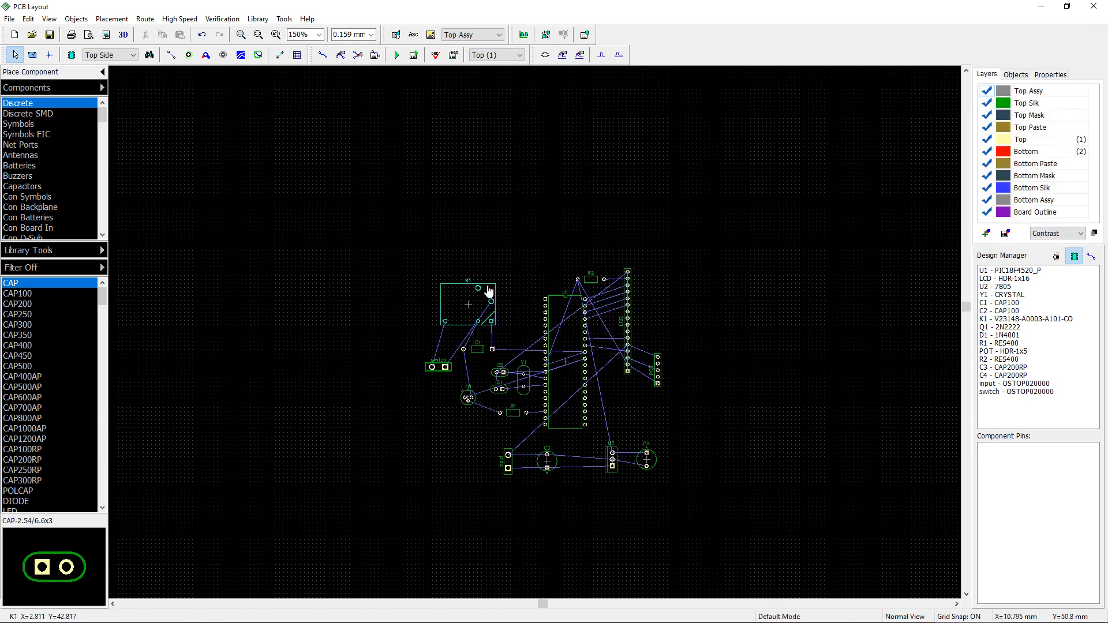
left_click_drag(488, 290, 505, 288)
left_click_drag(476, 348, 498, 312)
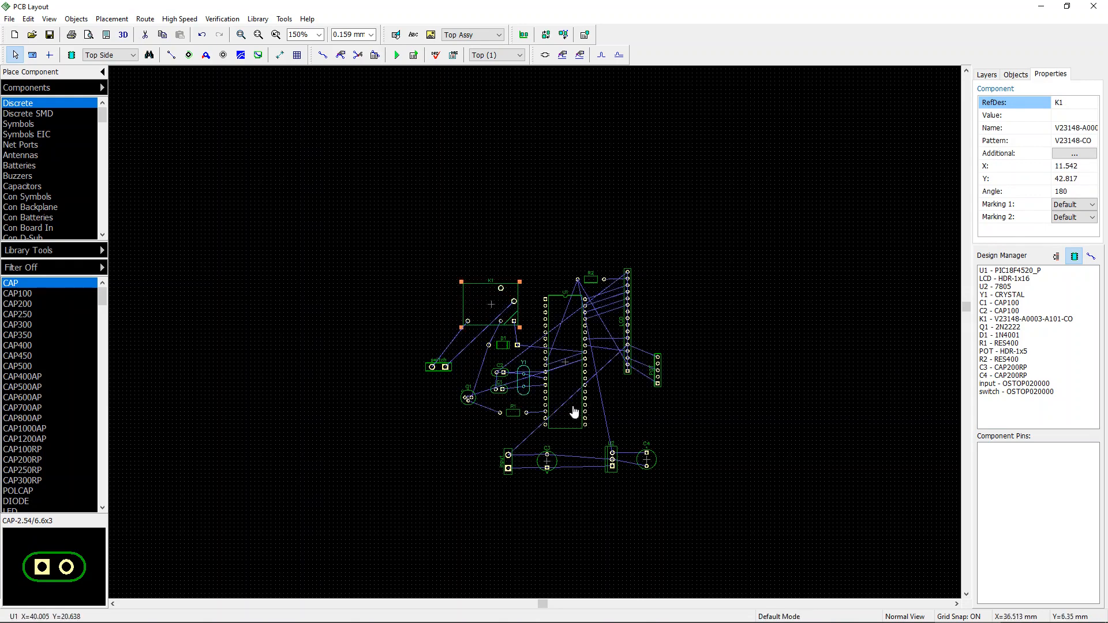
mouse_move(667, 507)
left_mouse_down()
mouse_move(468, 442)
mouse_move(507, 465)
left_mouse_up()
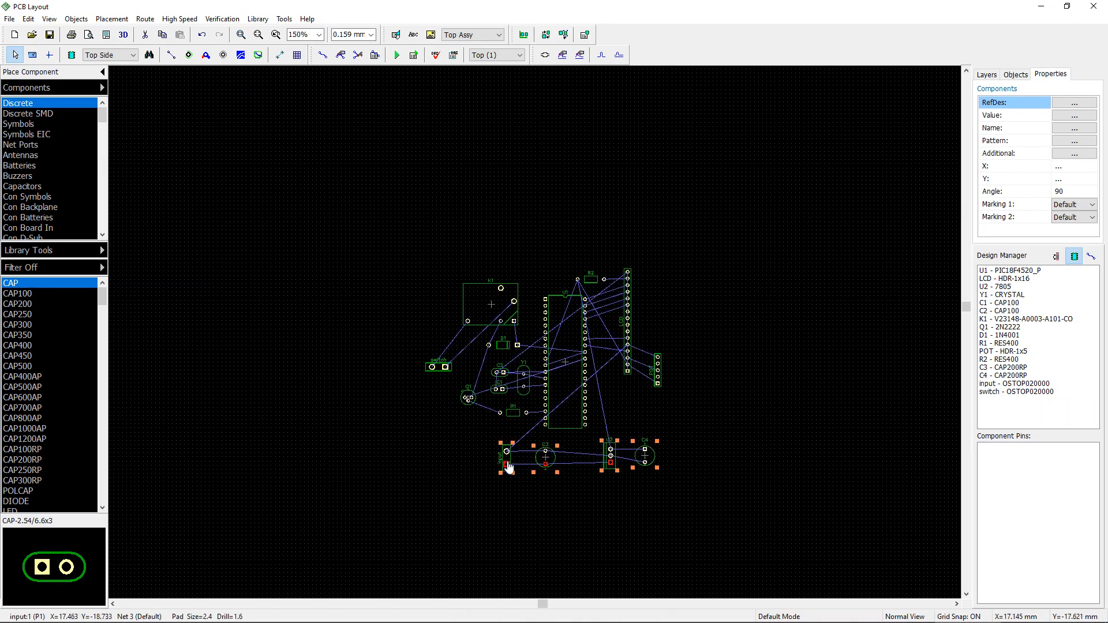
left_click(865, 360)
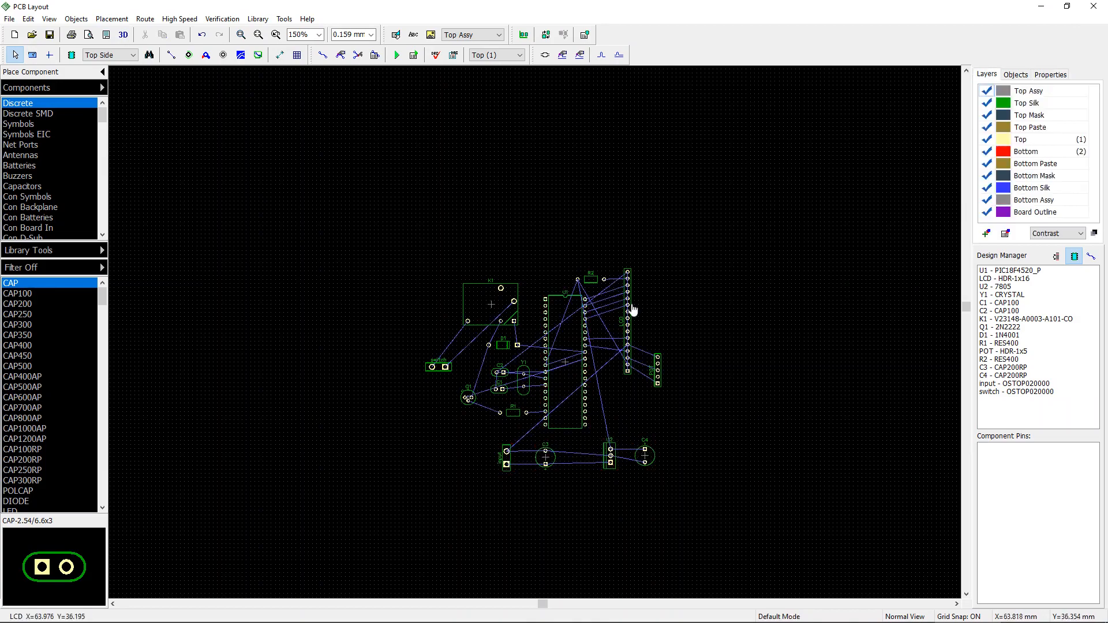
Step: Move POT up beside the LCD header and shift the switch header slightly up and right
scroll(608, 290, "up", 2)
scroll(607, 292, "up", 1)
middle_click_drag(710, 372, 698, 277)
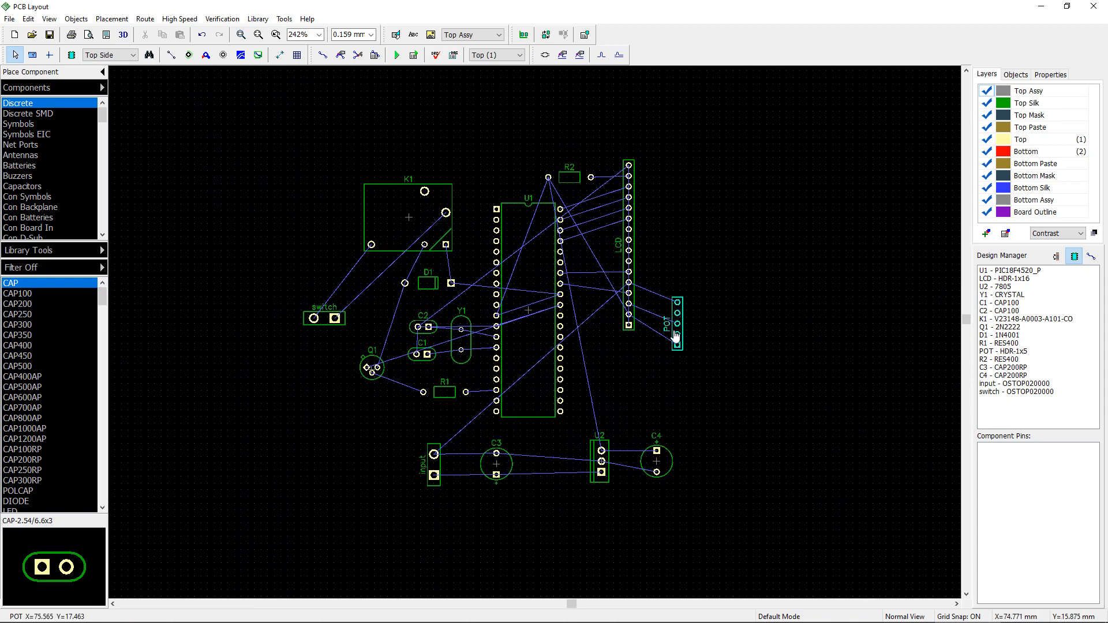
left_click_drag(678, 336, 671, 331)
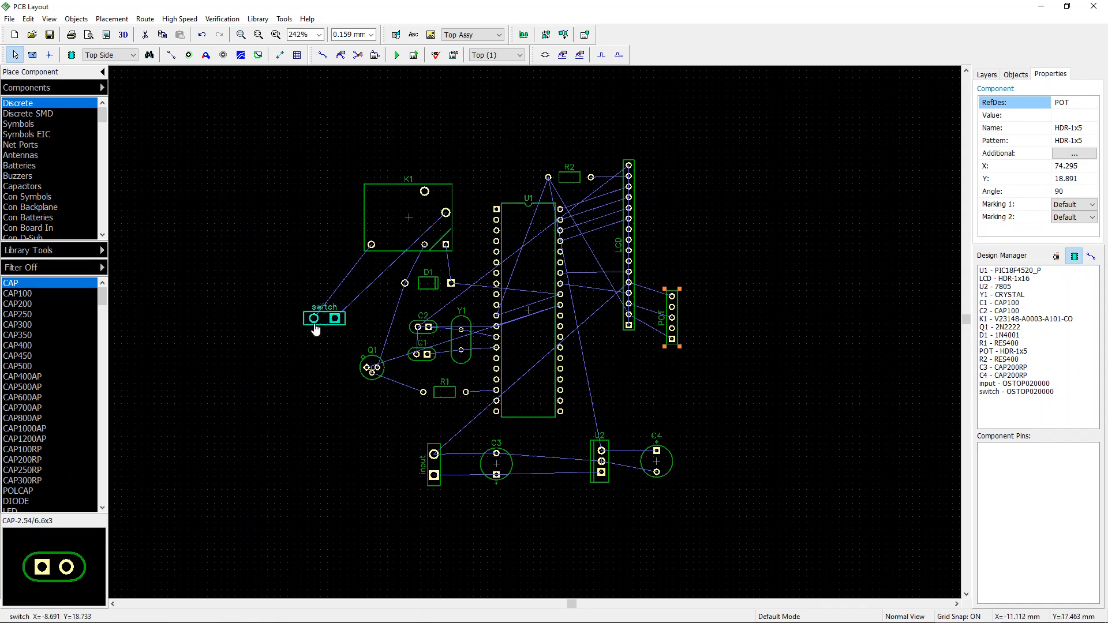
left_click_drag(322, 322, 338, 311)
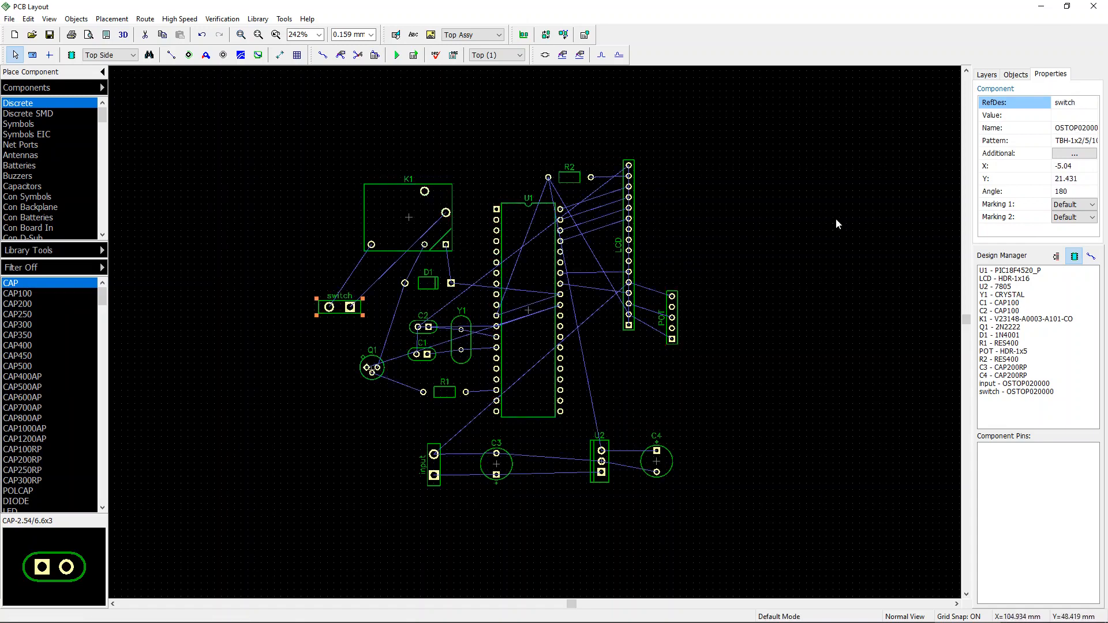
Step: Draw a four-point board outline about 98 by 91 mm enclosing all the placed components
left_click(263, 60)
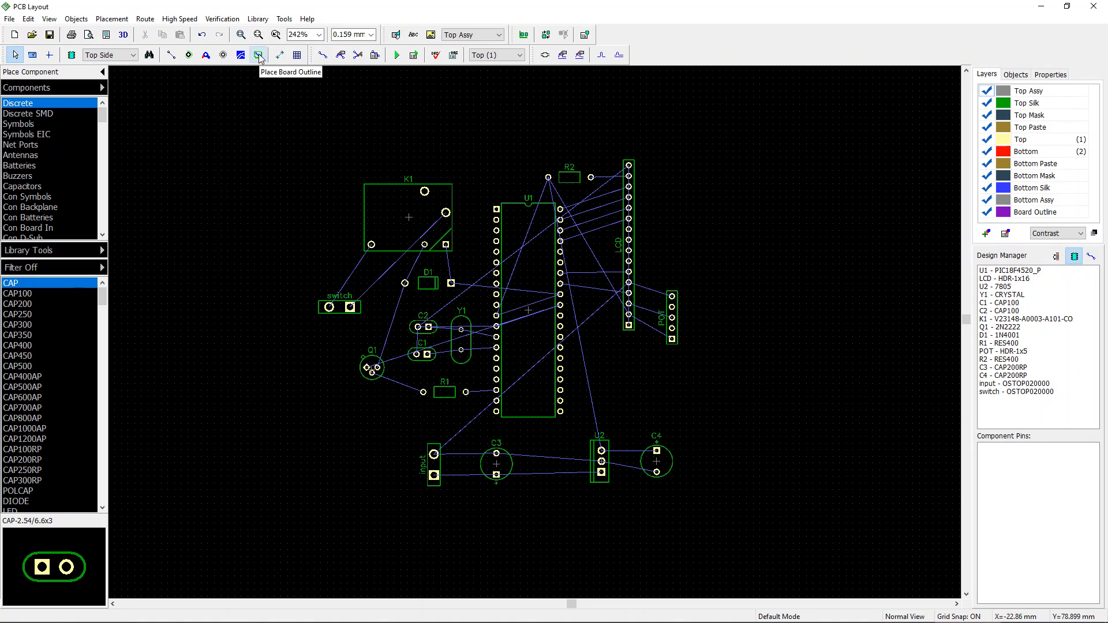
left_click(259, 56)
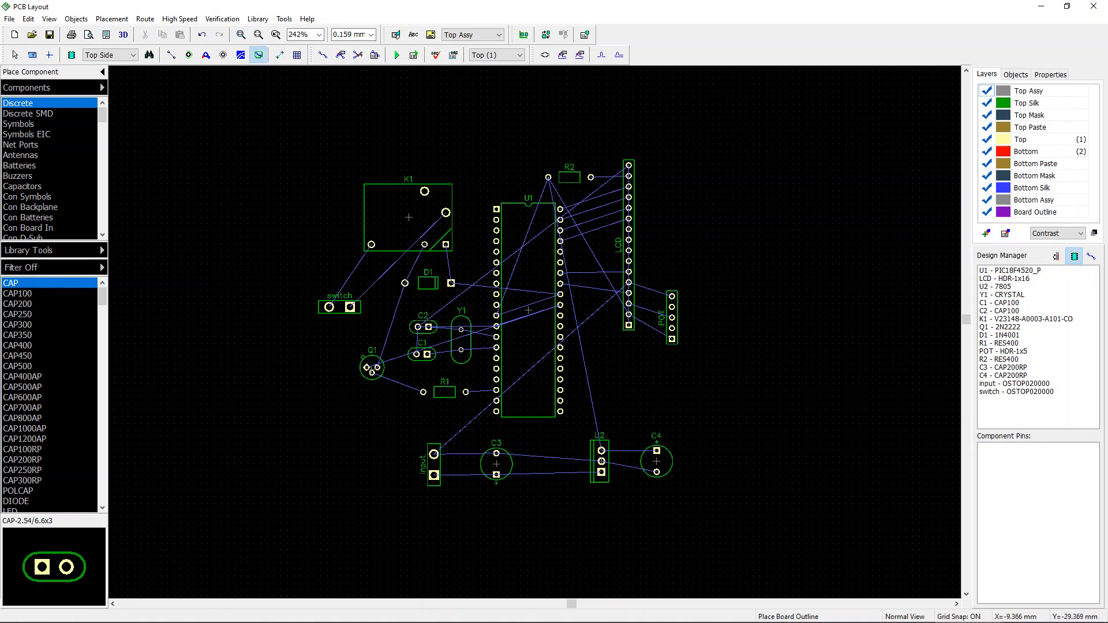
left_click(309, 517)
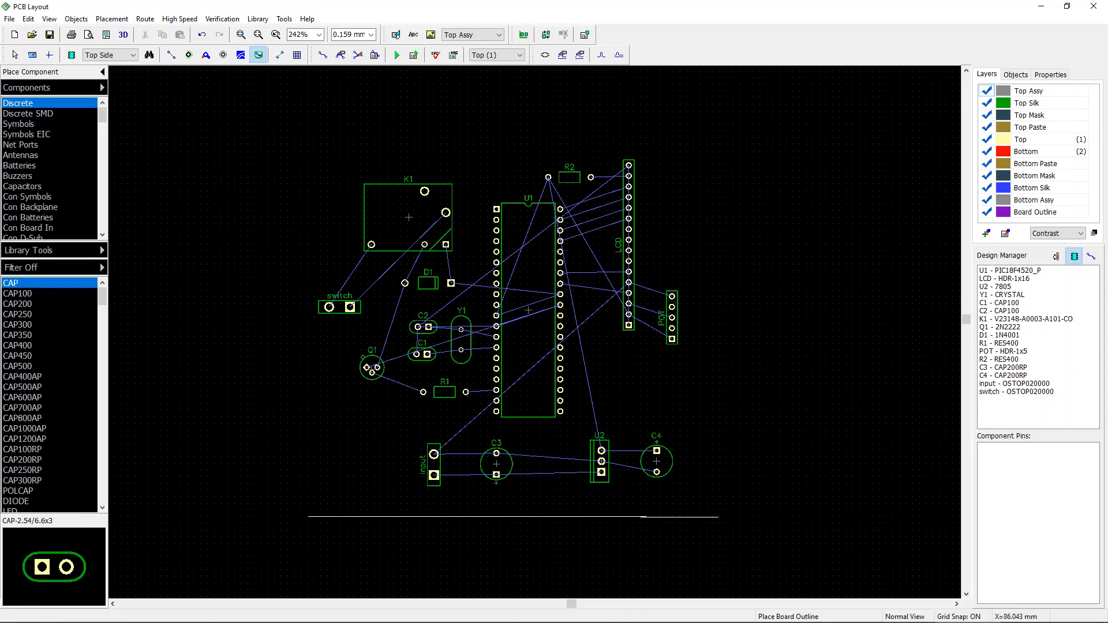
left_click(719, 516)
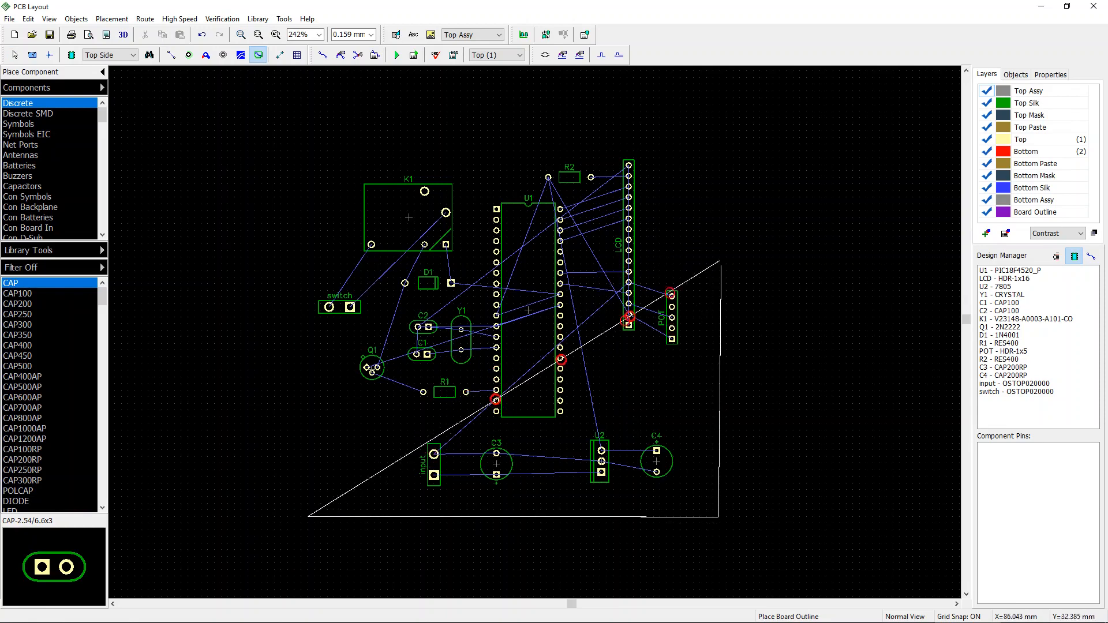
left_click(692, 137)
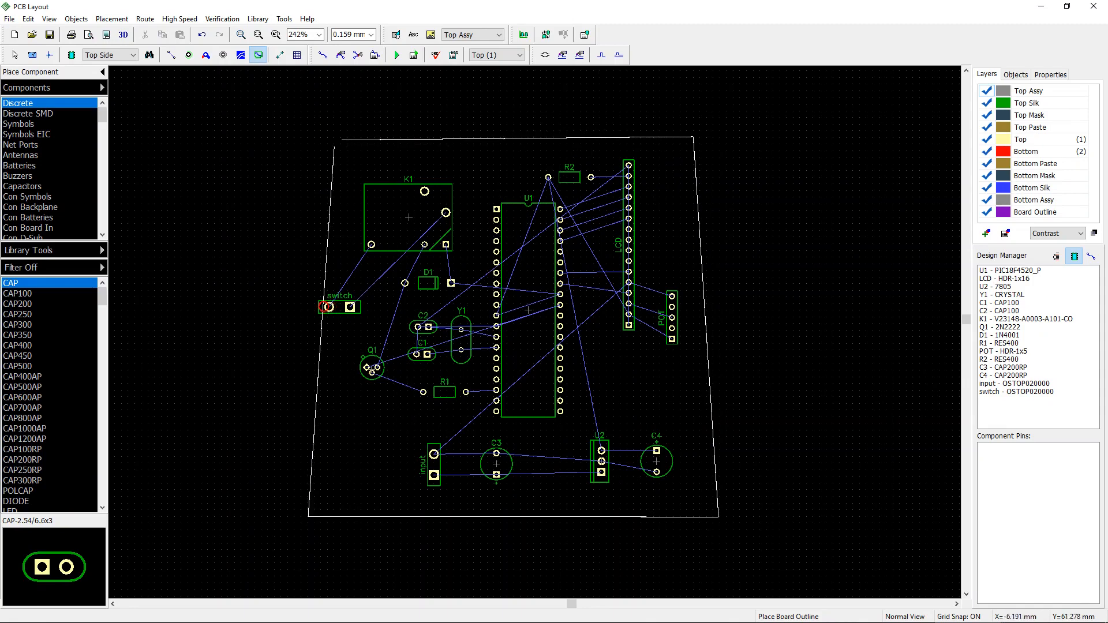
left_click(296, 137)
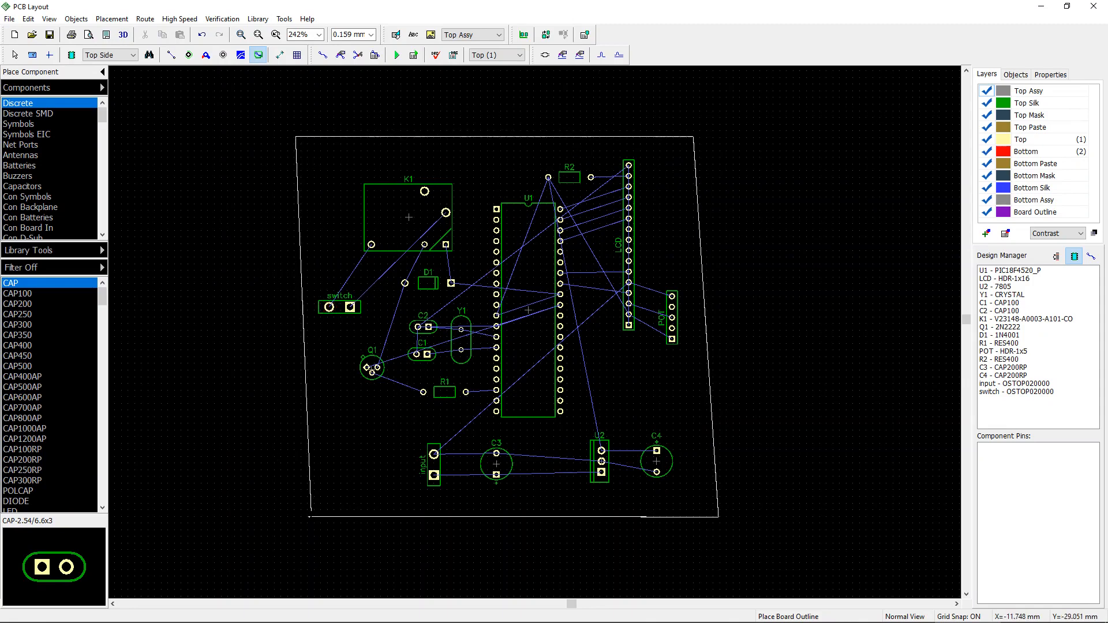
left_click(309, 517)
key("Escape")
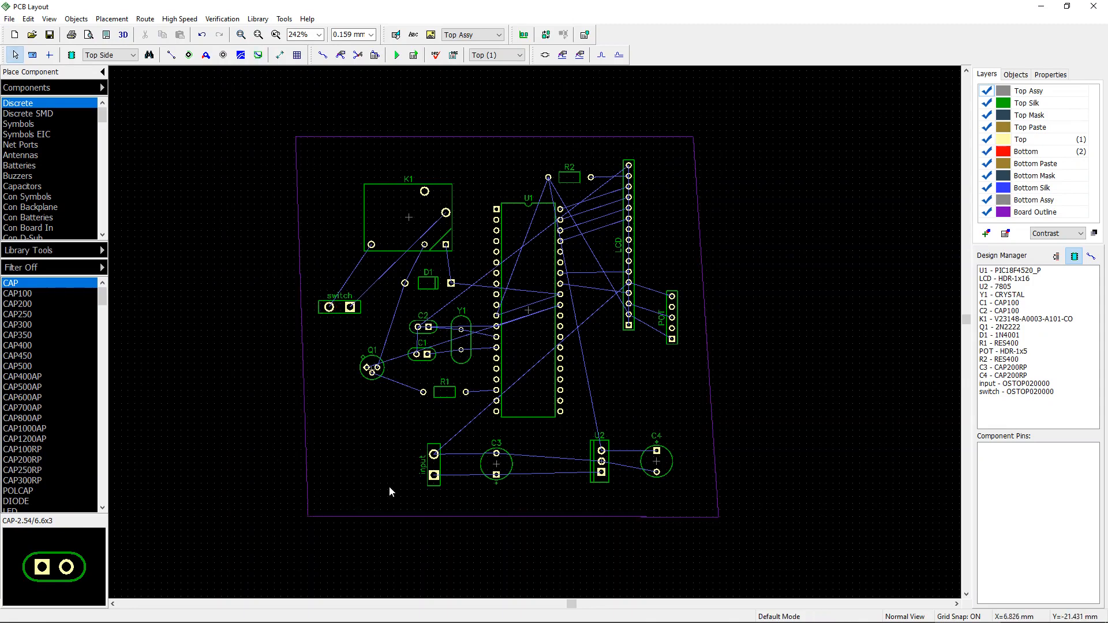
Step: Open the board outline's point list and switch it to a rectangular board
left_click(314, 517)
right_click(314, 517)
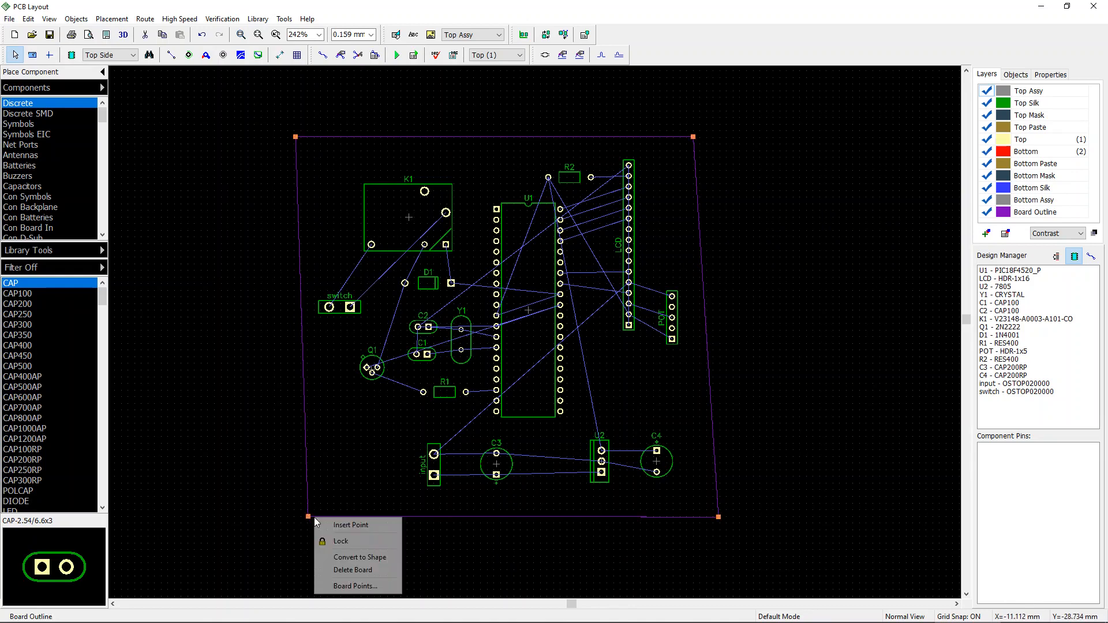
left_click(356, 586)
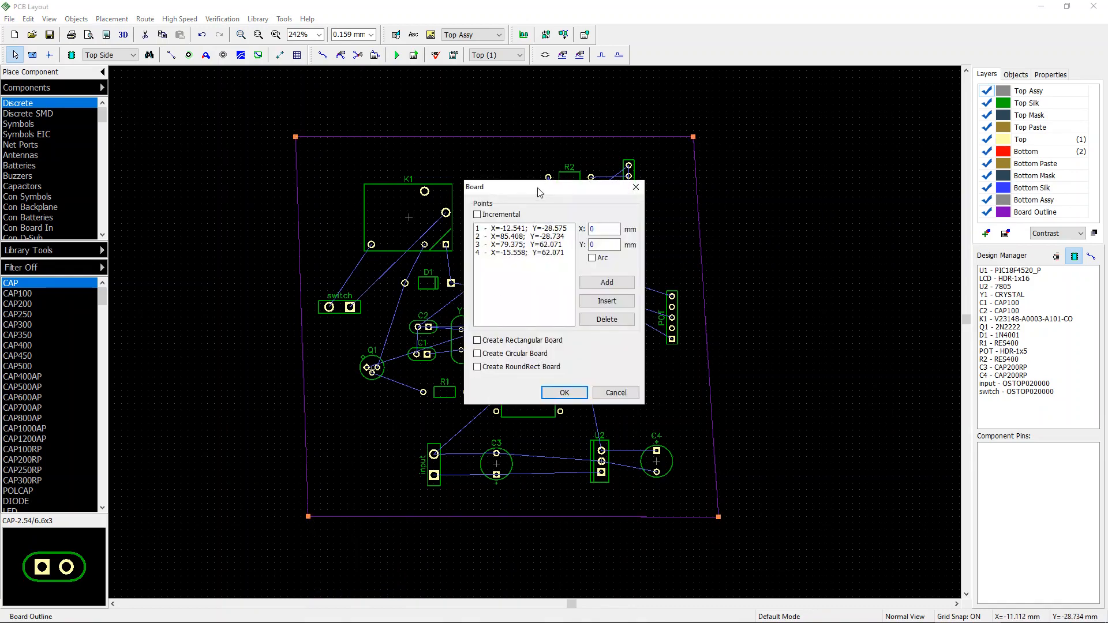
left_click_drag(539, 192, 842, 178)
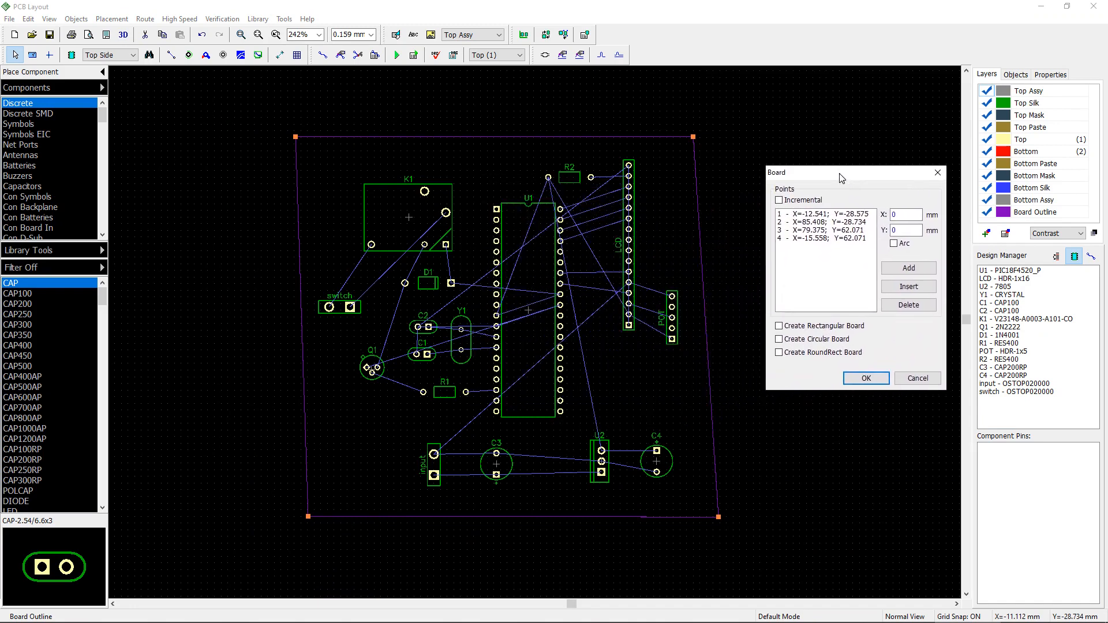
left_click(811, 326)
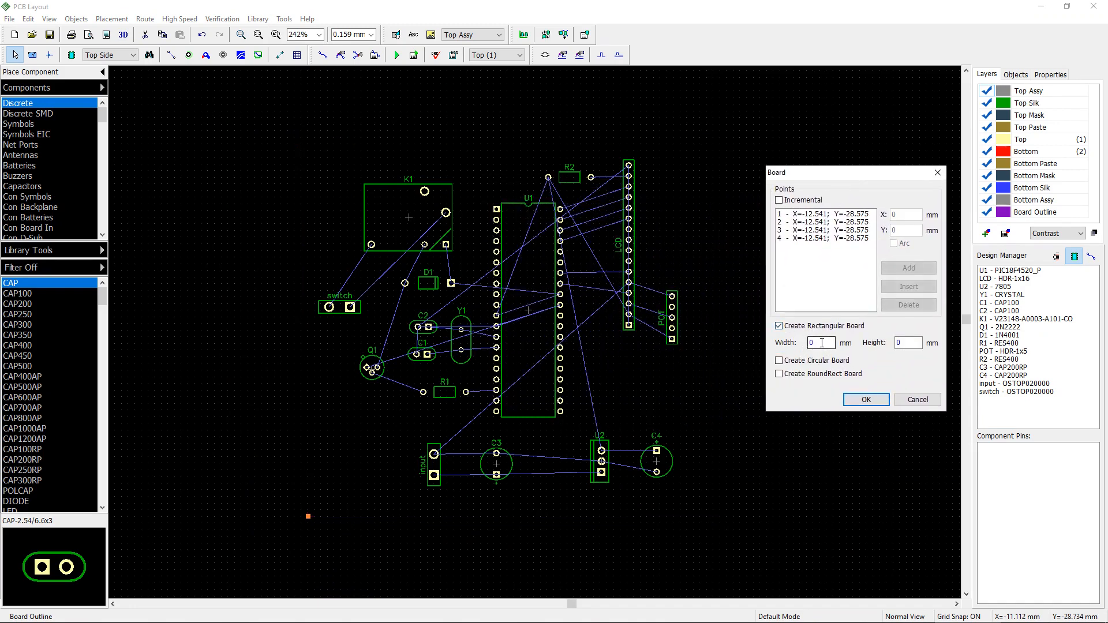
Step: Set the rectangular board to 95 mm wide and 90 mm high and apply it
double_click(822, 343)
type("120")
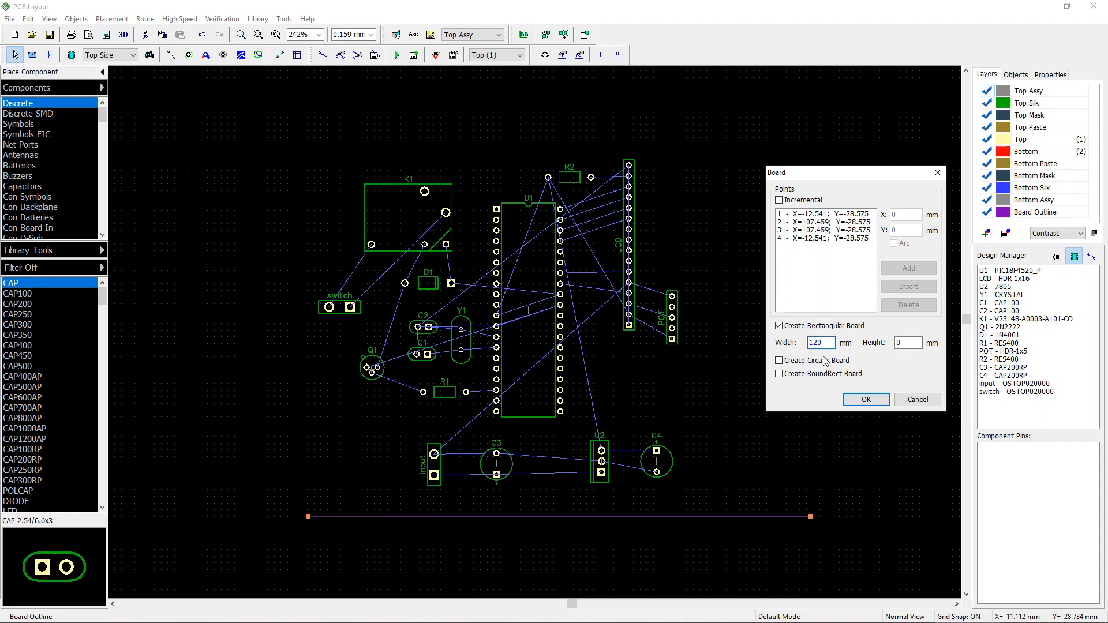
key("BackSpace")
key("BackSpace")
key("BackSpace")
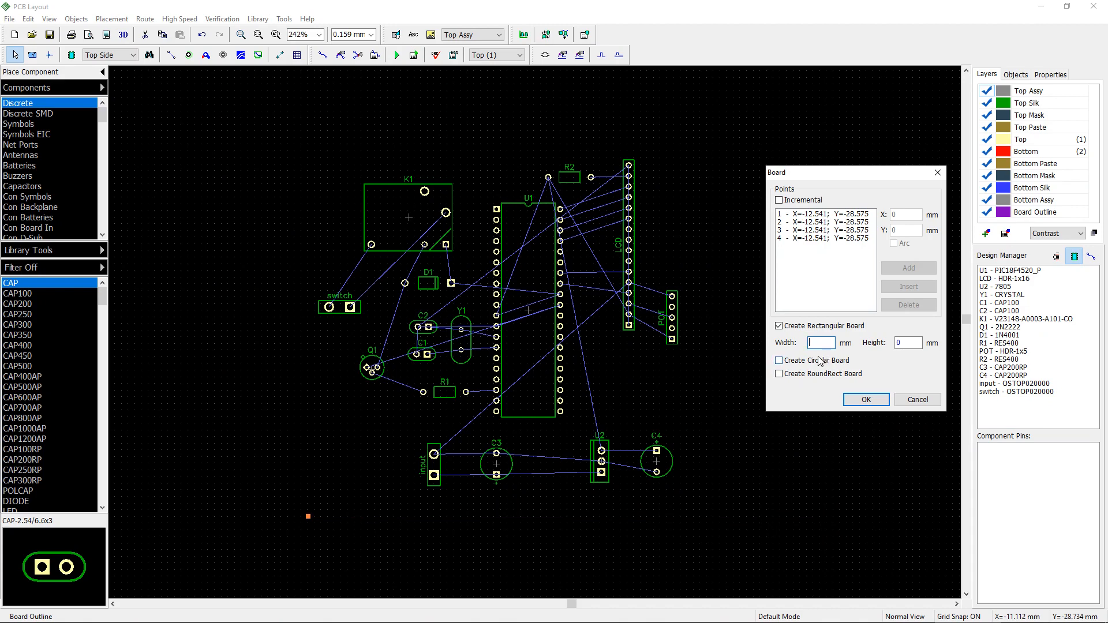
type("90")
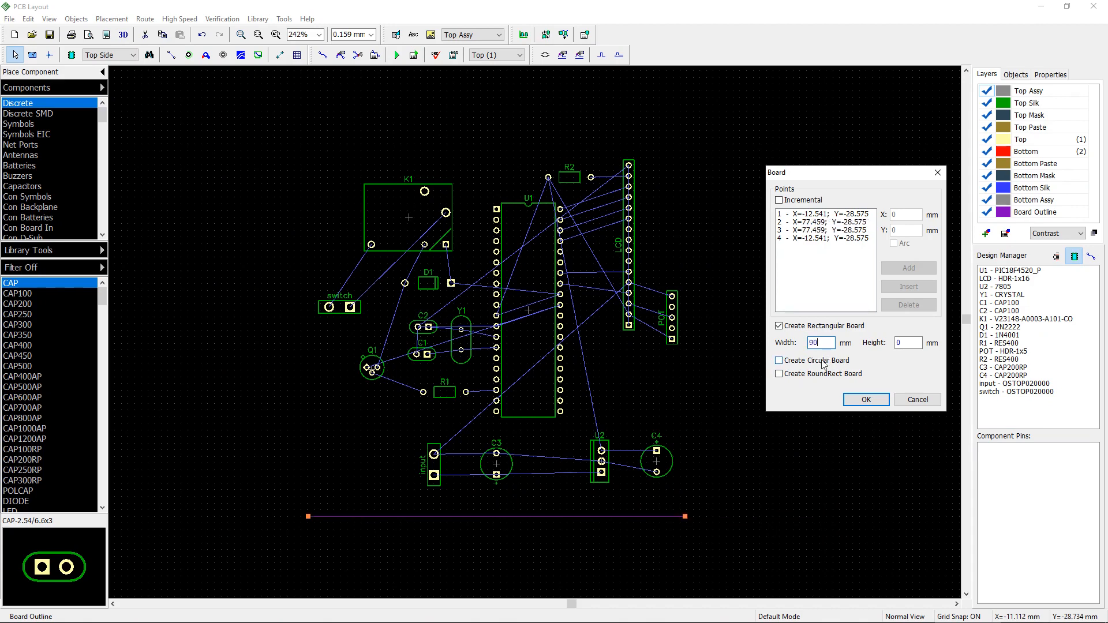
type("100")
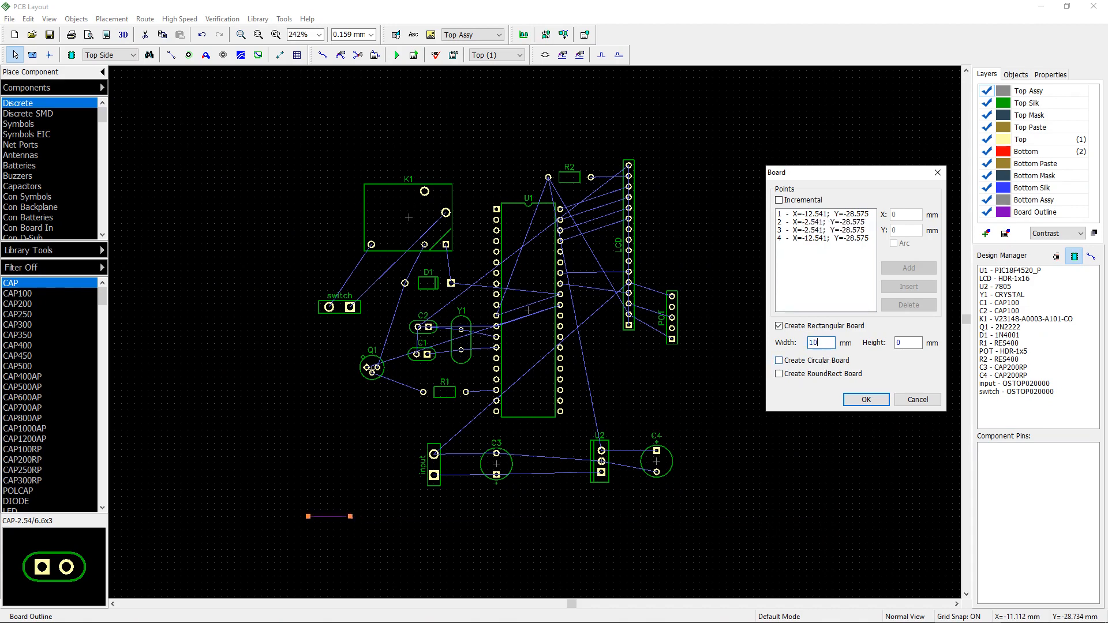
double_click(825, 344)
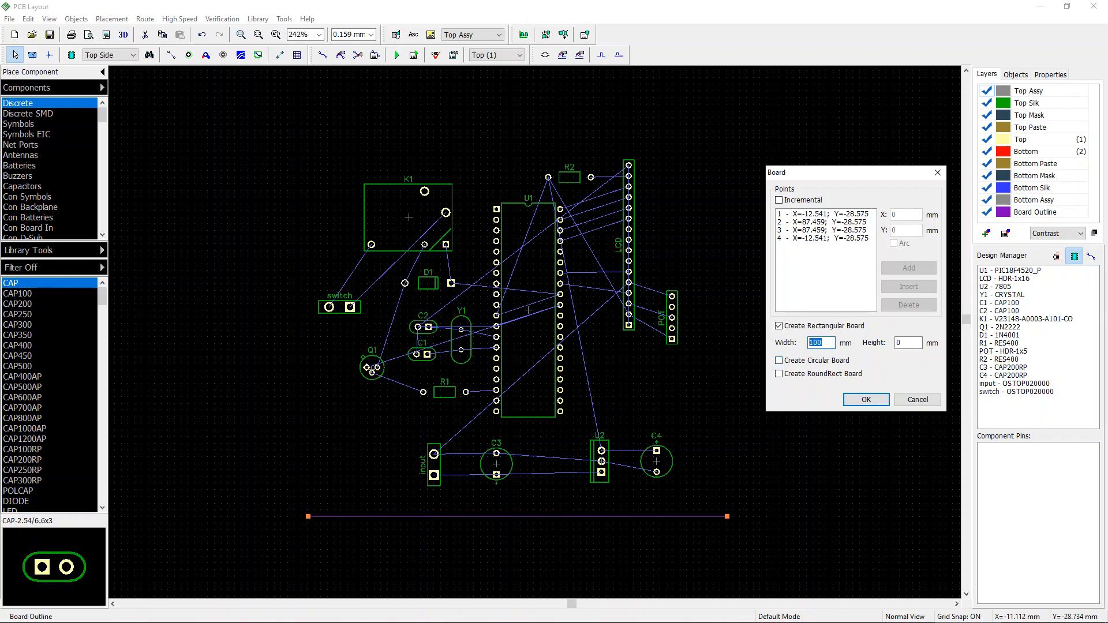
type("9")
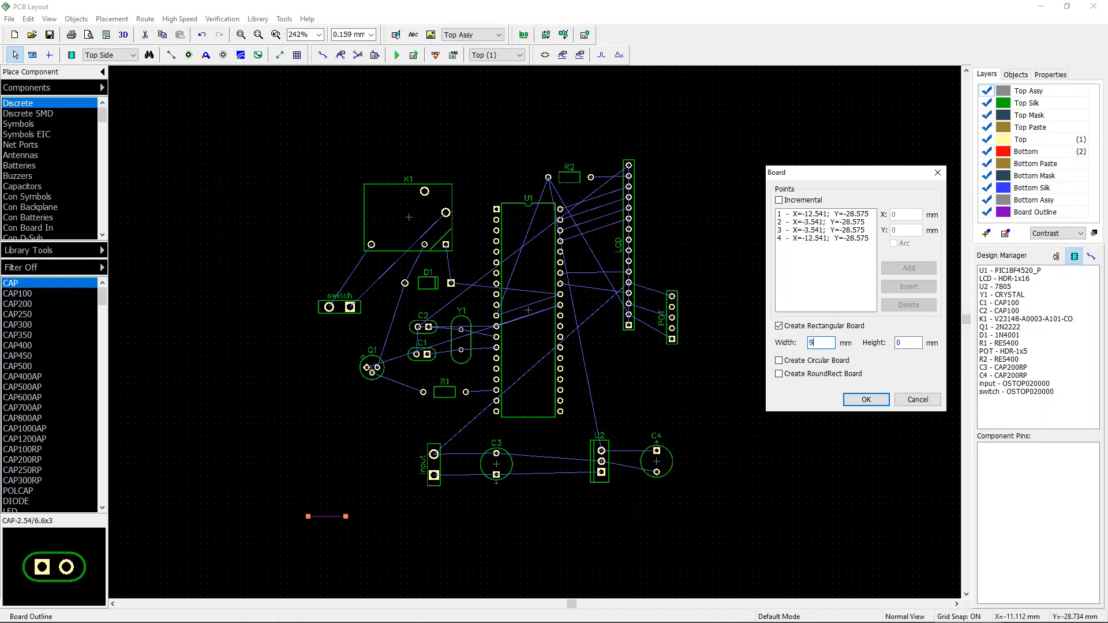
type("5")
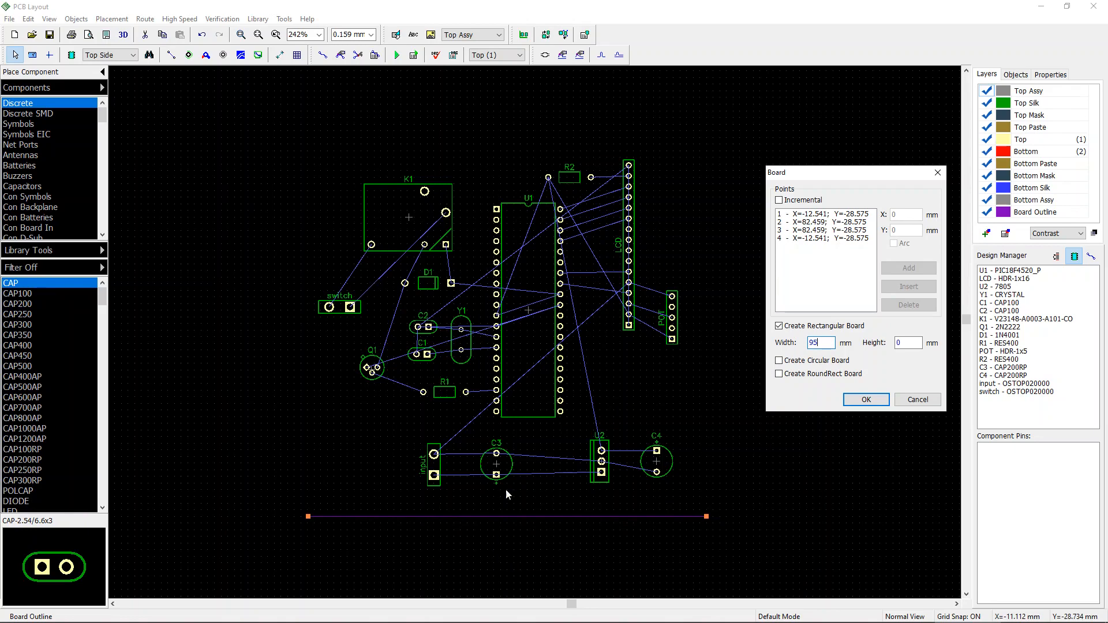
key("Tab")
type("1")
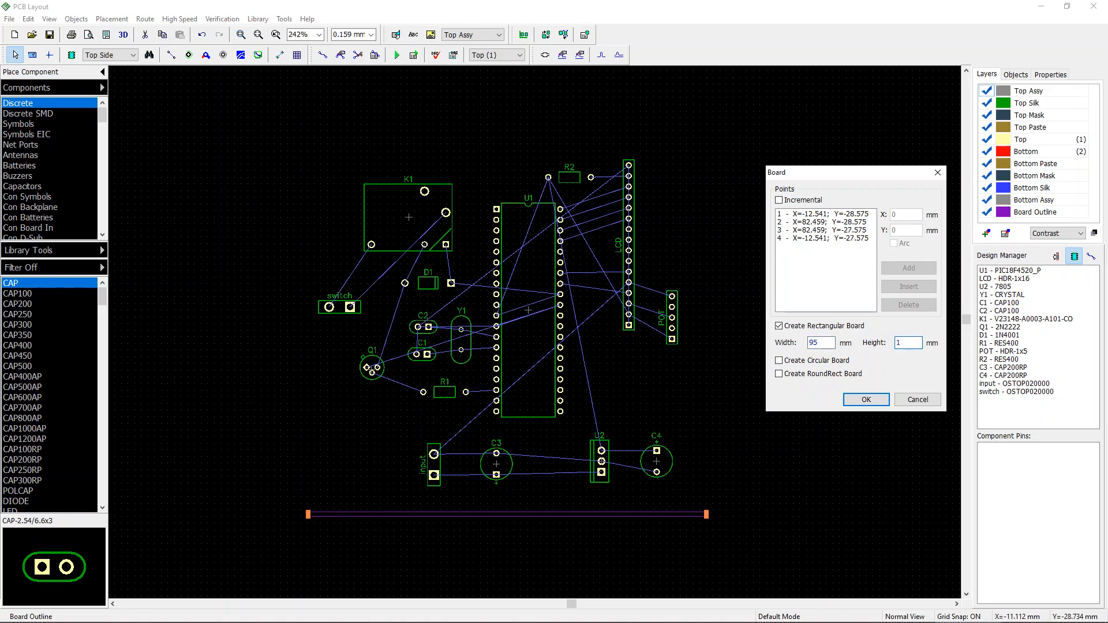
type("00")
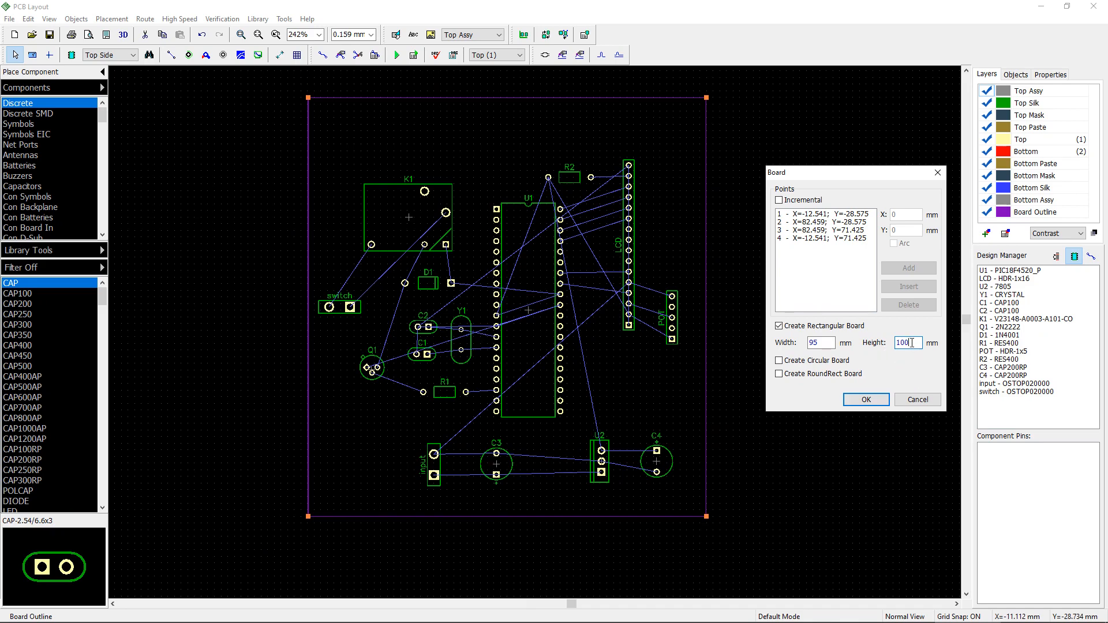
double_click(913, 343)
type("90")
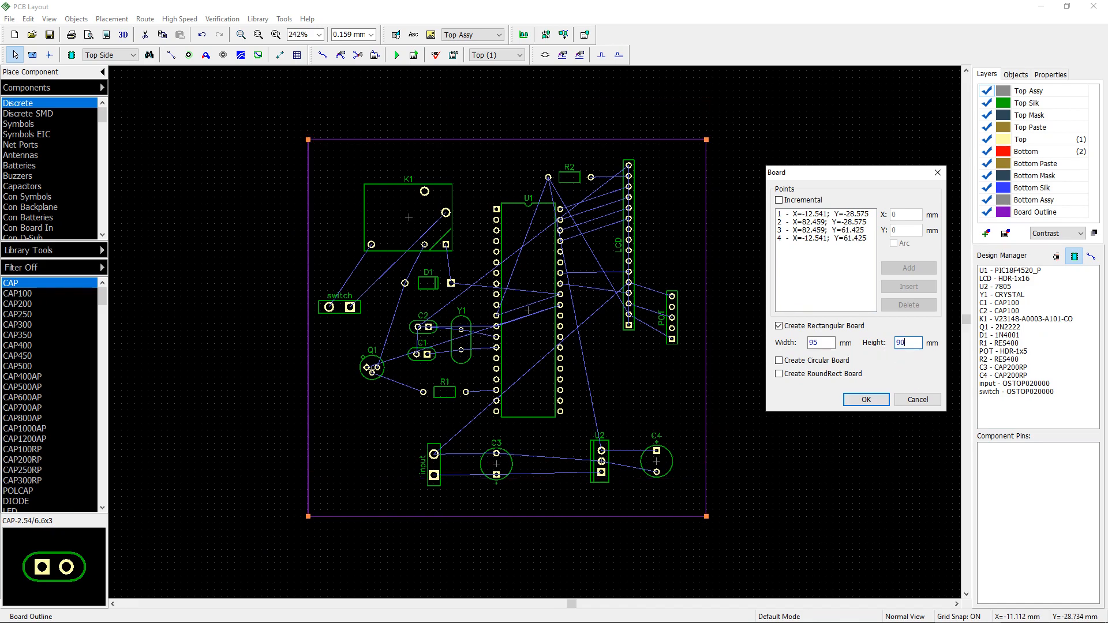
left_click(864, 399)
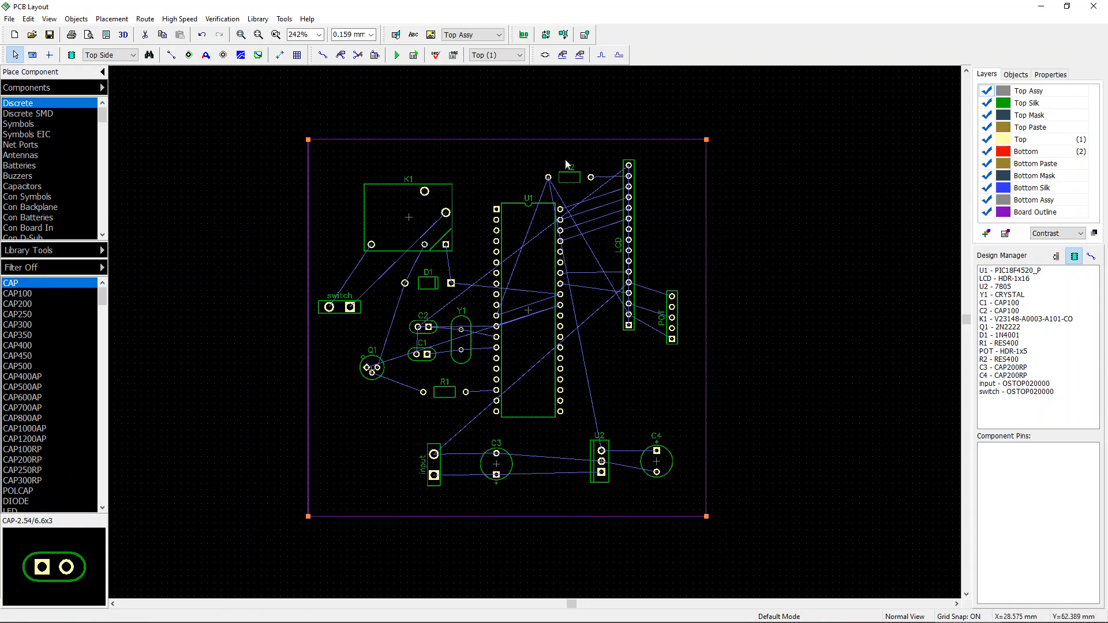
Step: Nudge K1 slightly down and move the switch header slightly right and up within the board
scroll(796, 285, "right", 1)
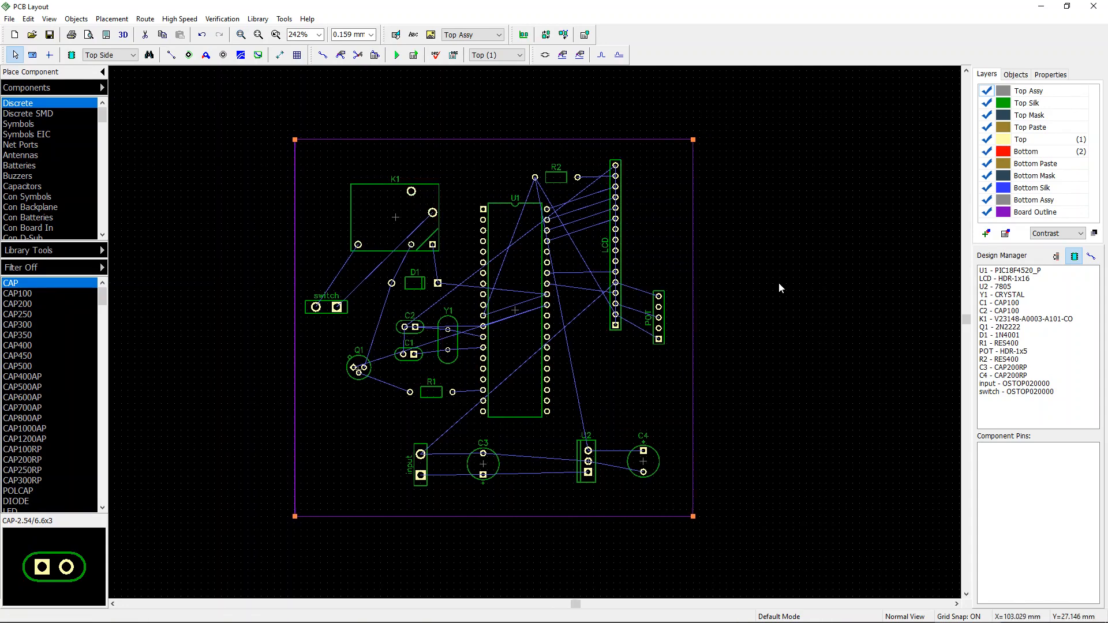
scroll(778, 282, "down", 1)
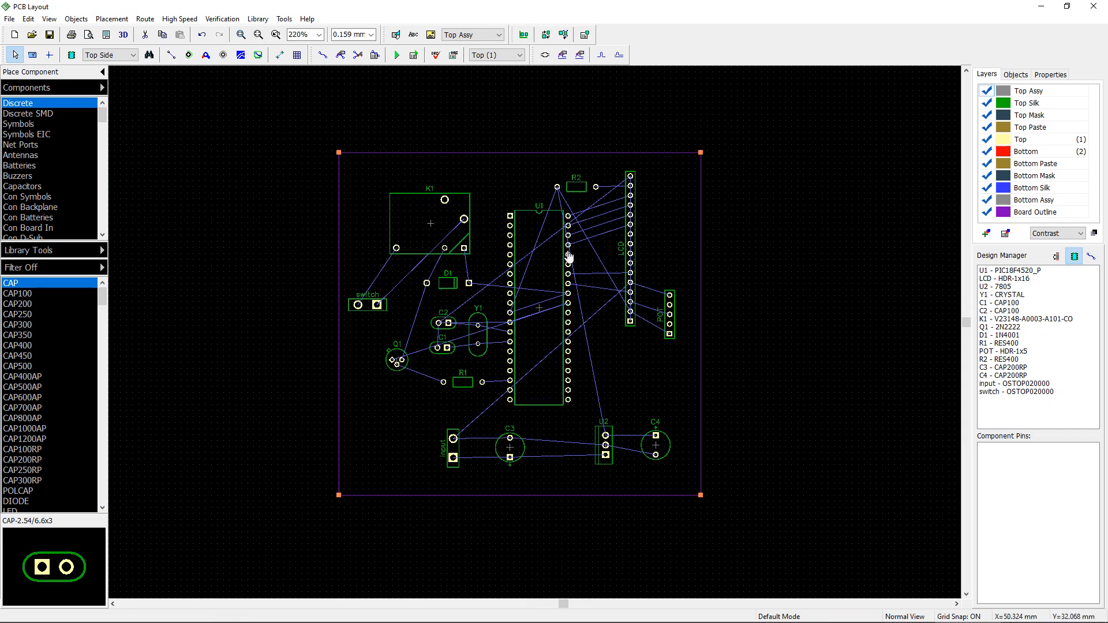
left_click_drag(581, 187, 584, 183)
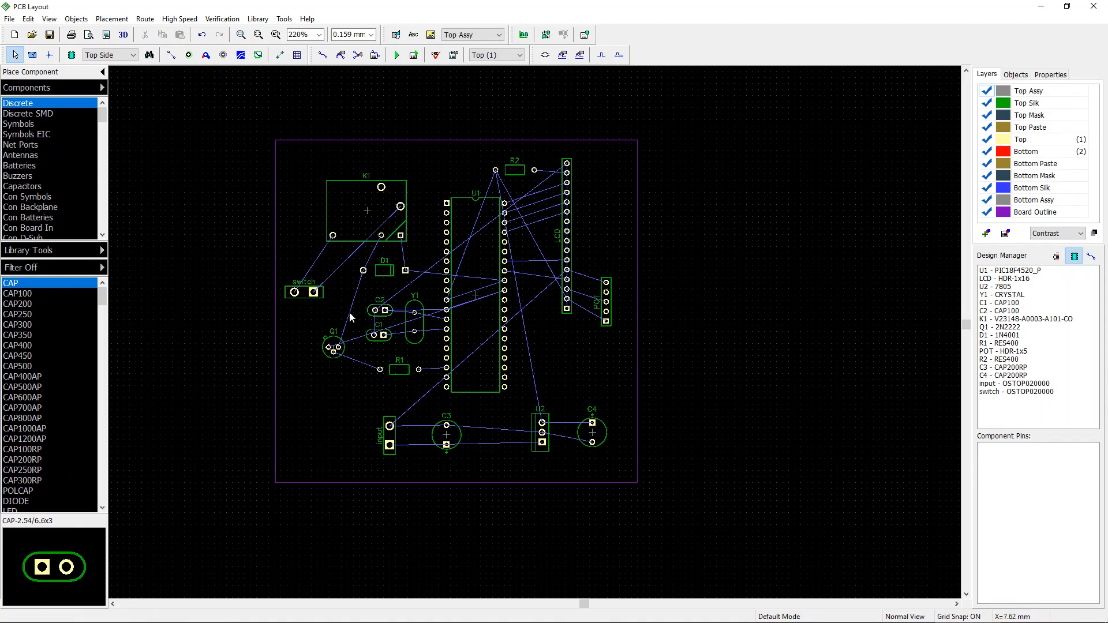
scroll(328, 365, "up", 2)
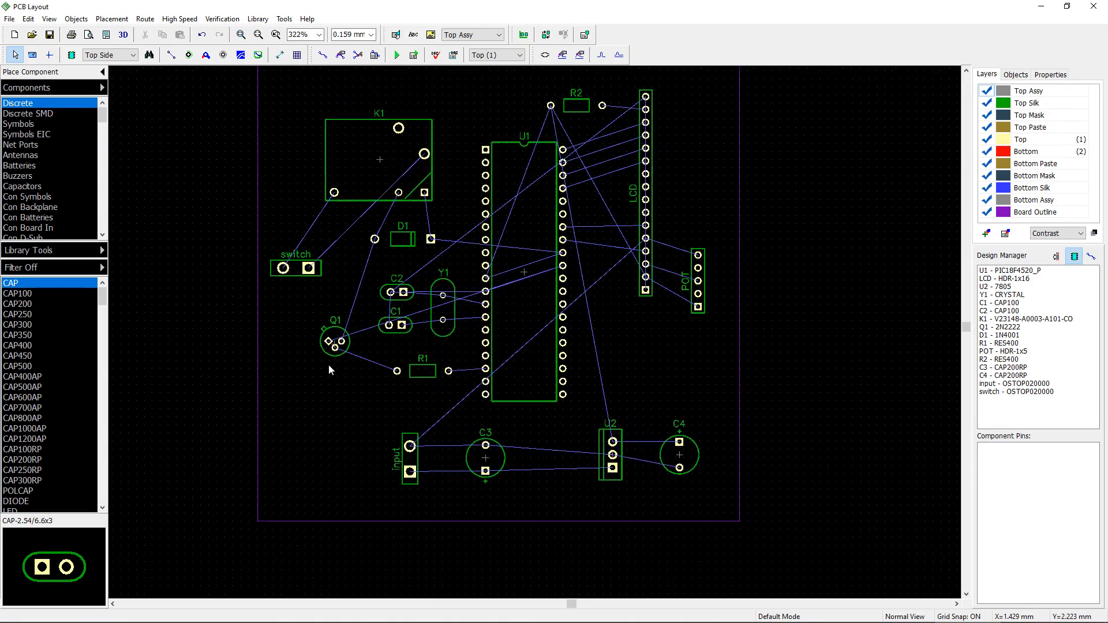
scroll(328, 365, "down", 3)
middle_click_drag(428, 153, 416, 168)
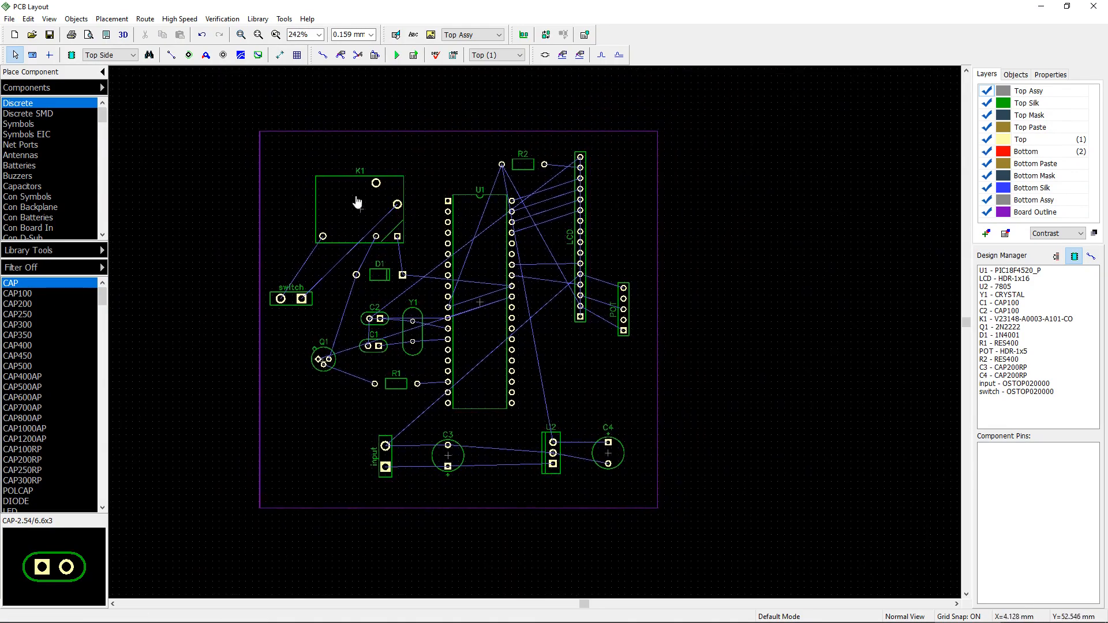
middle_click_drag(352, 154, 350, 157)
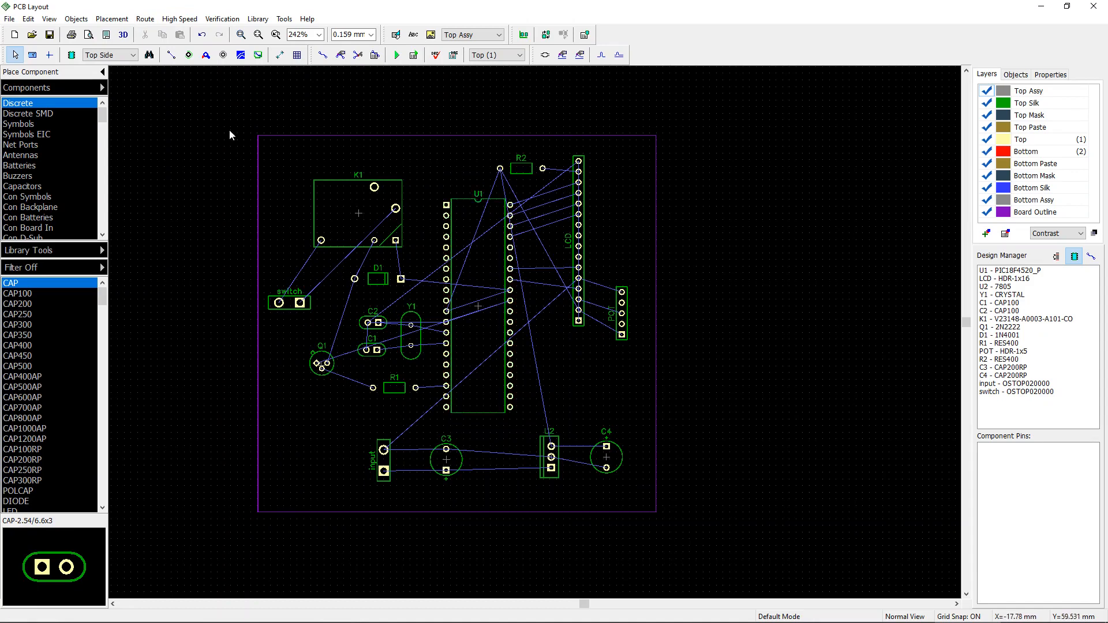
left_click_drag(292, 306, 303, 297)
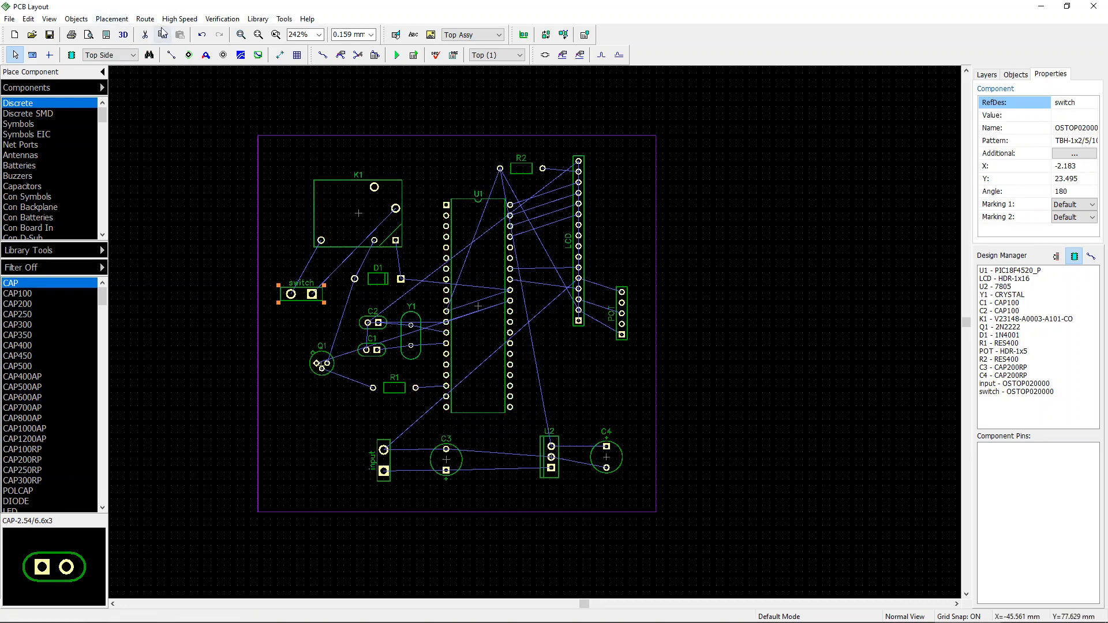
Step: Open Route Setup and set the default trace clearance to 0.5 mm
left_click(145, 18)
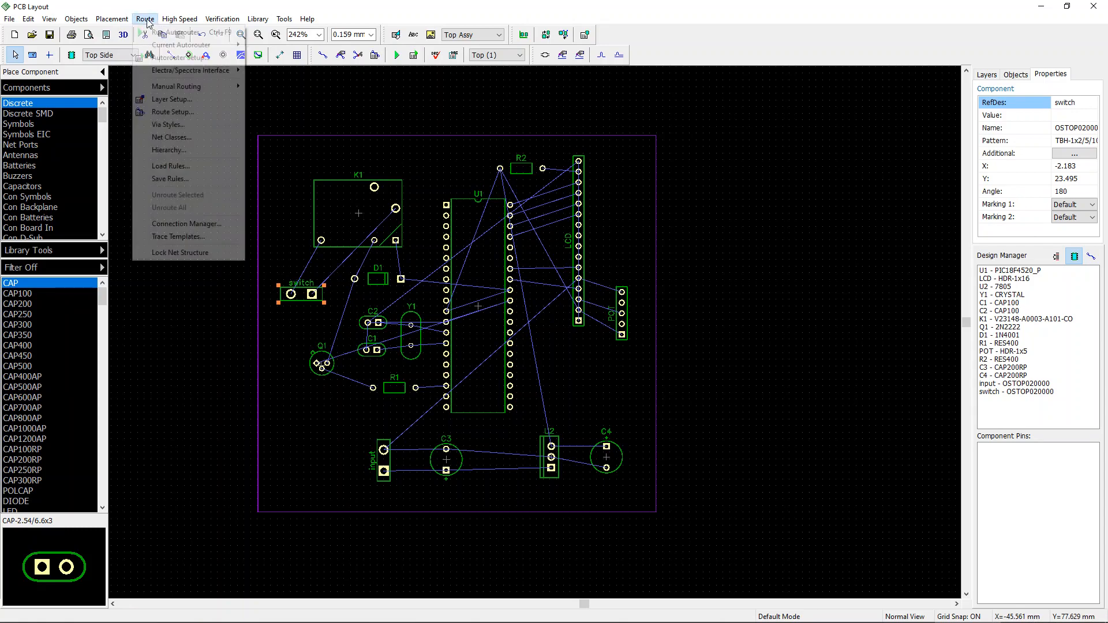
left_click(179, 113)
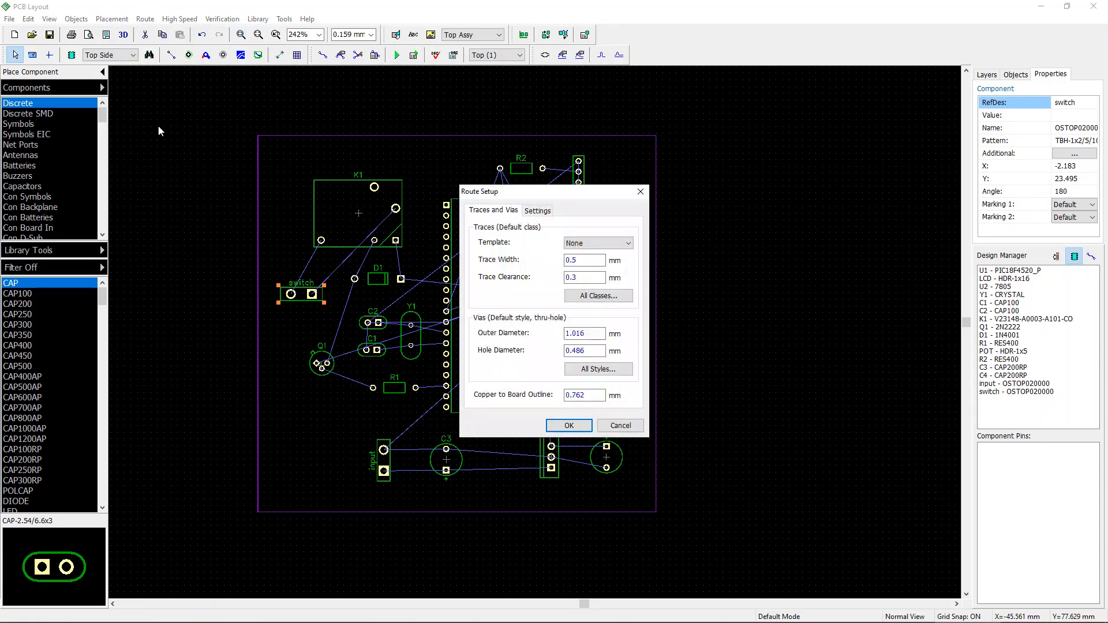
left_click(579, 277)
left_click(537, 212)
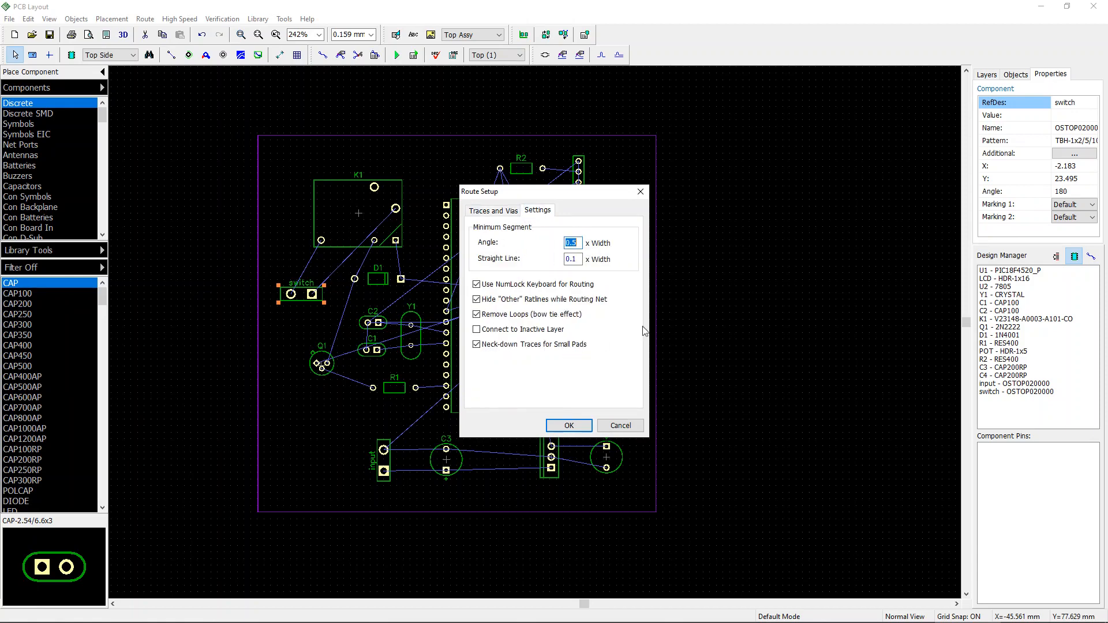
left_click(568, 426)
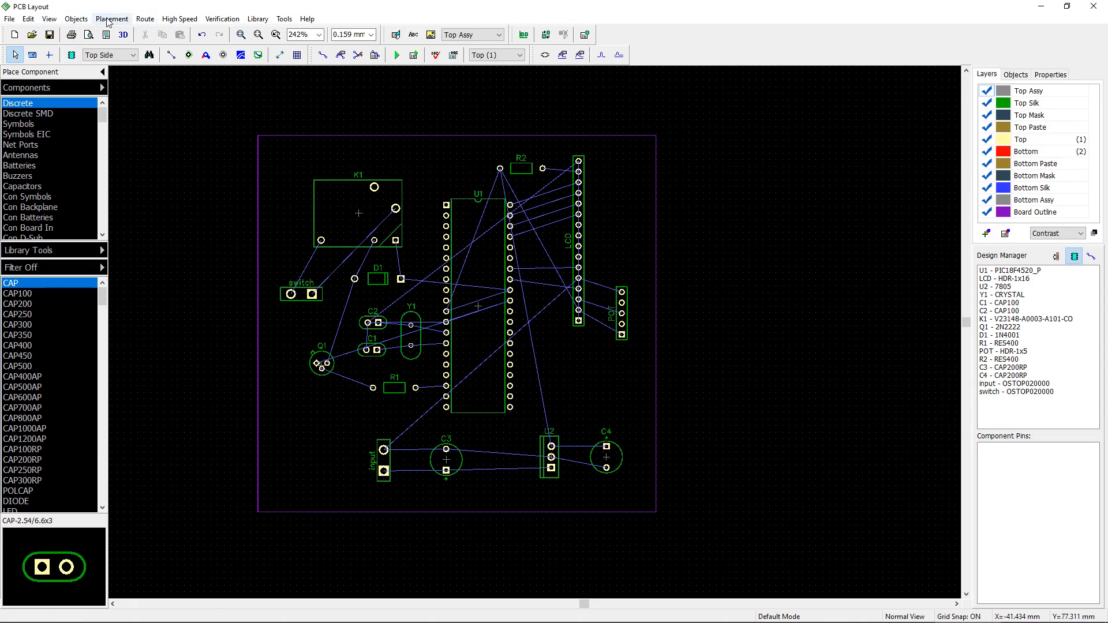
Step: Open Layer Setup and change the Top layer's type from signal to plane
left_click(139, 19)
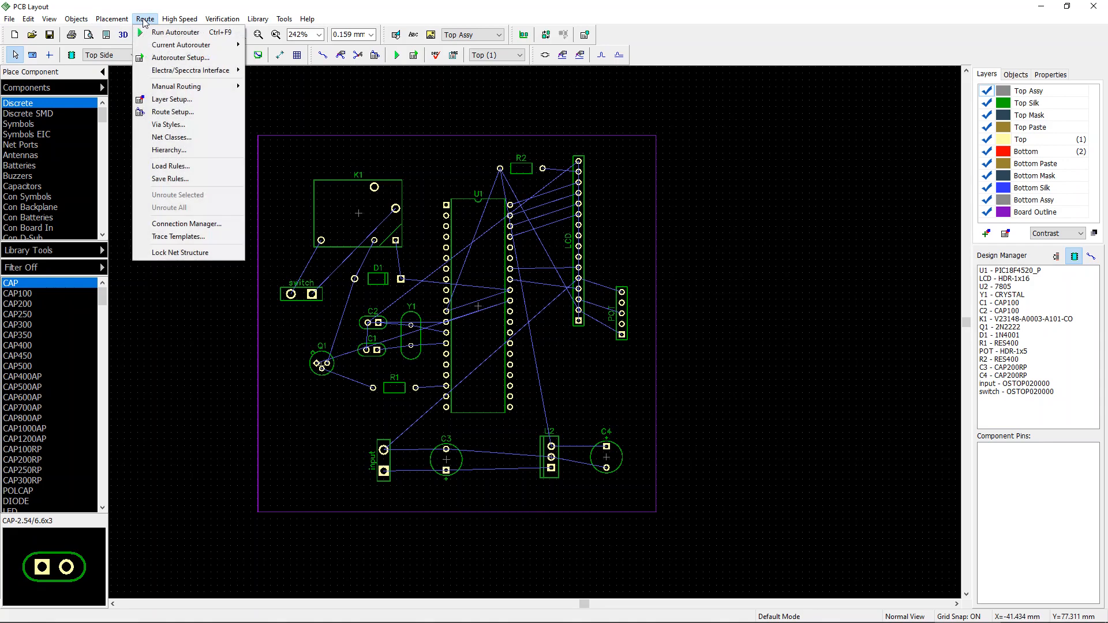
left_click(193, 98)
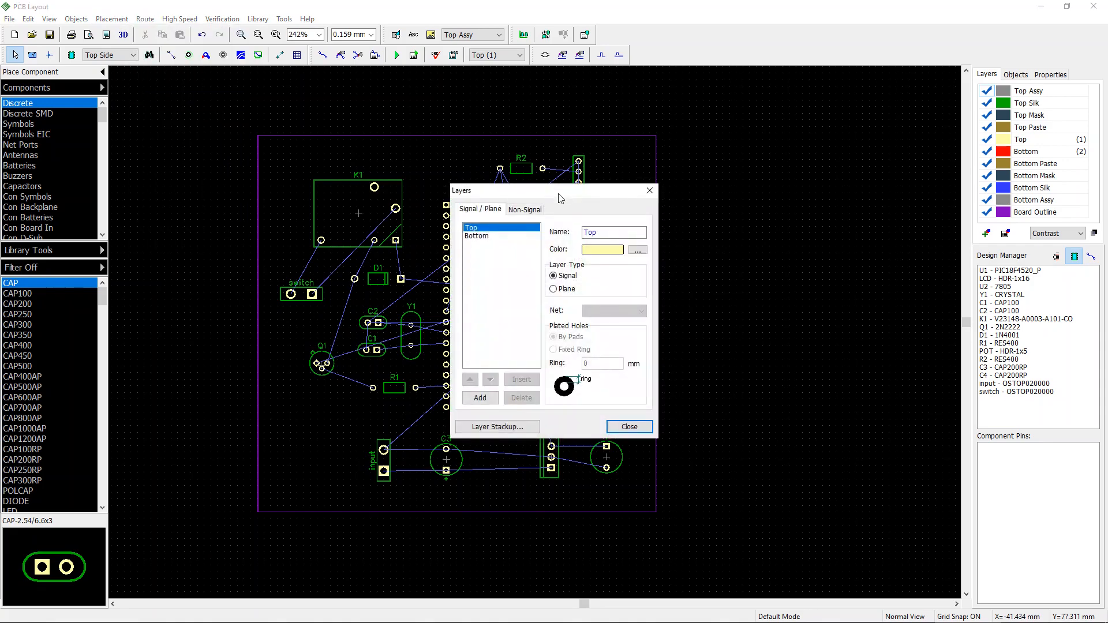
left_click_drag(558, 198, 838, 167)
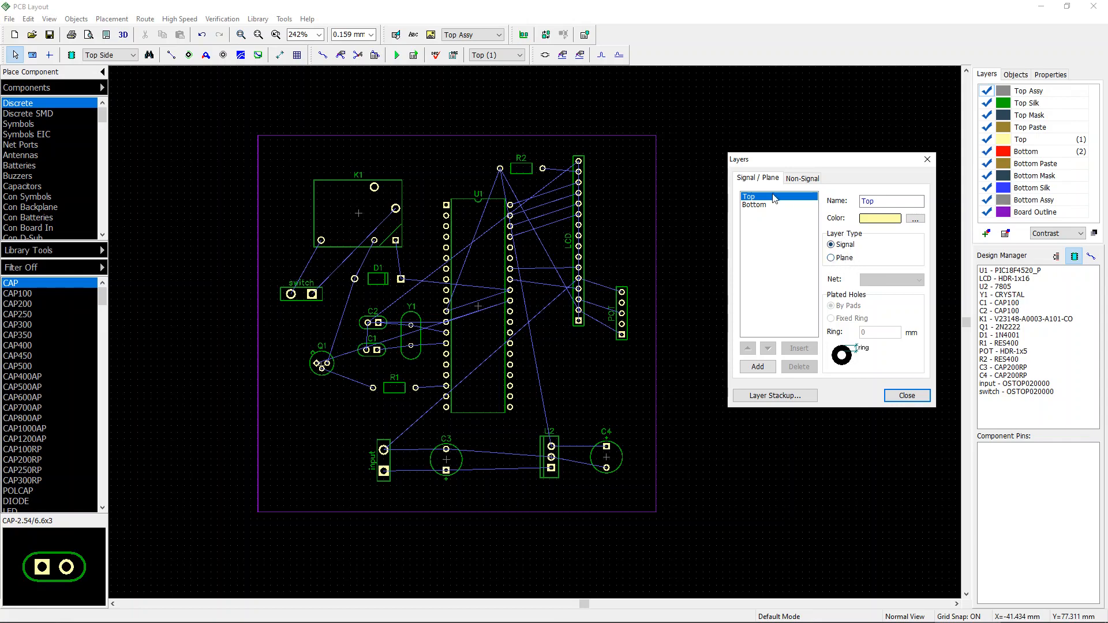
left_click(832, 258)
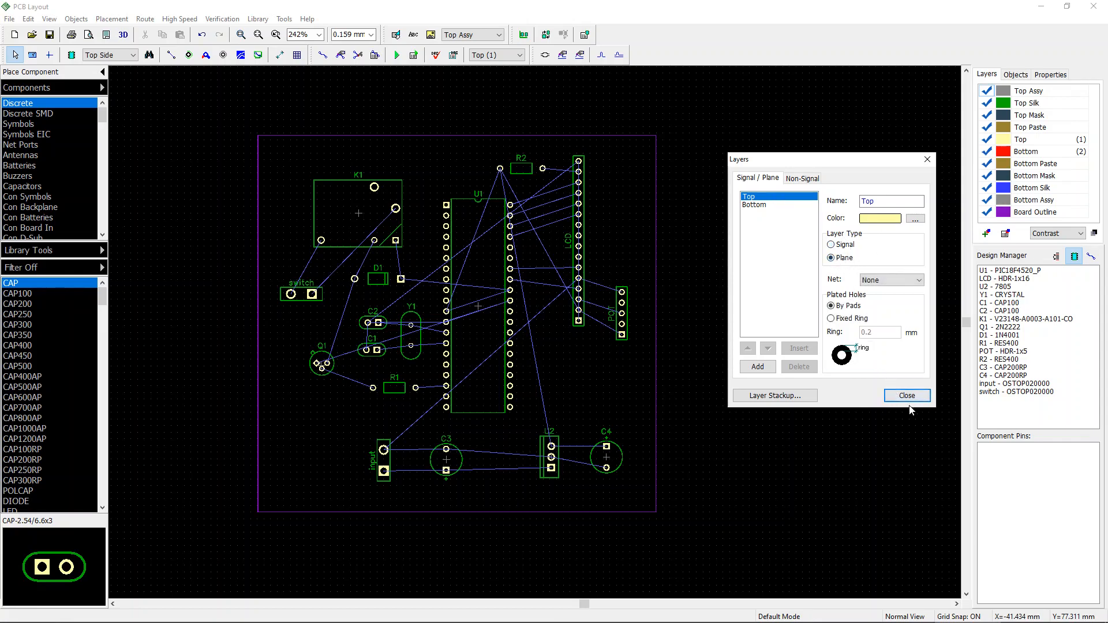
left_click(771, 205)
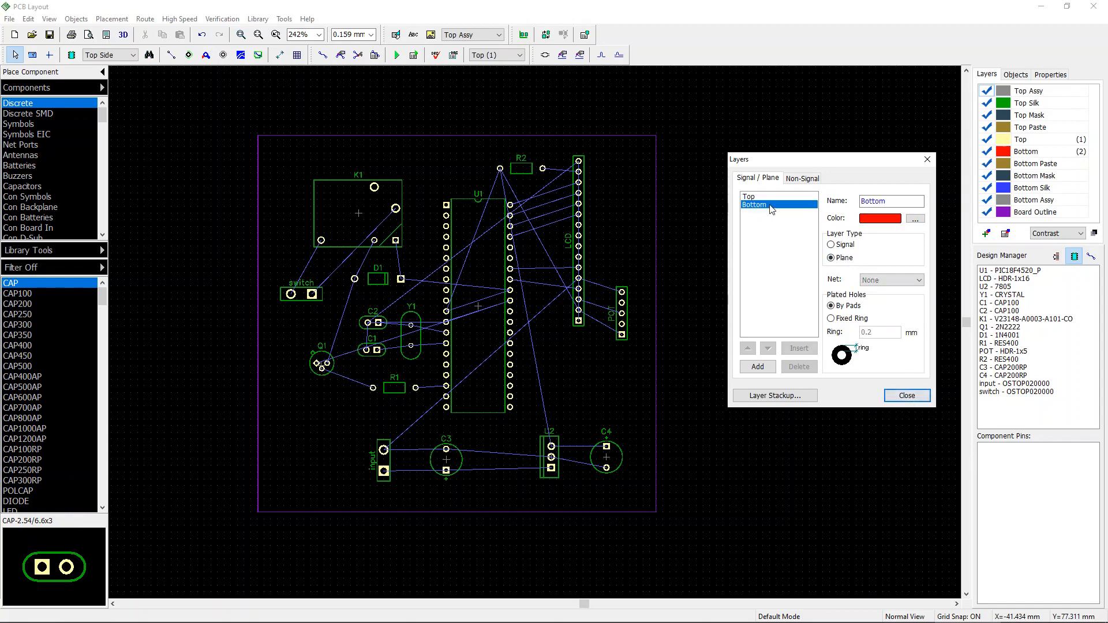
left_click(907, 395)
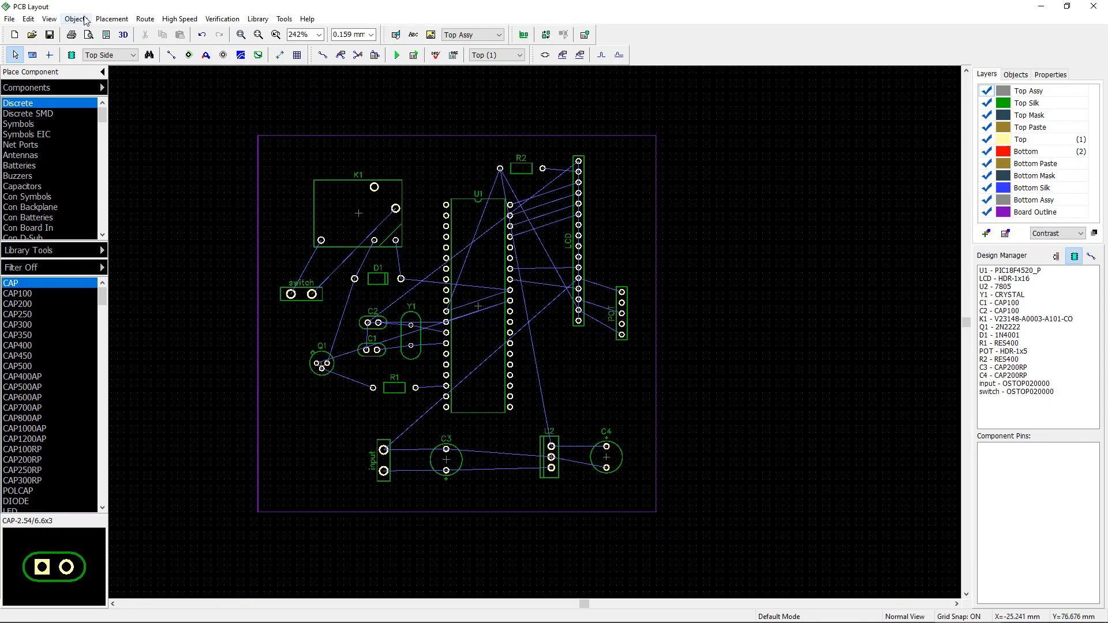
Step: Run the autorouter on the board
left_click(141, 19)
left_click(173, 33)
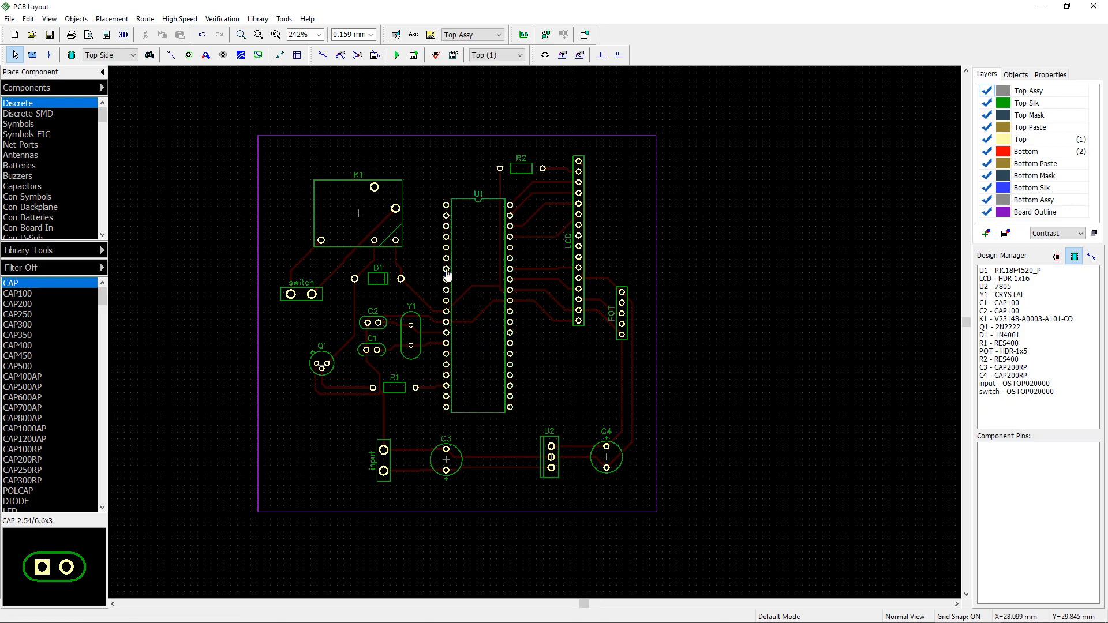
Step: Inspect the routed traces on the top and bottom layers
key("2")
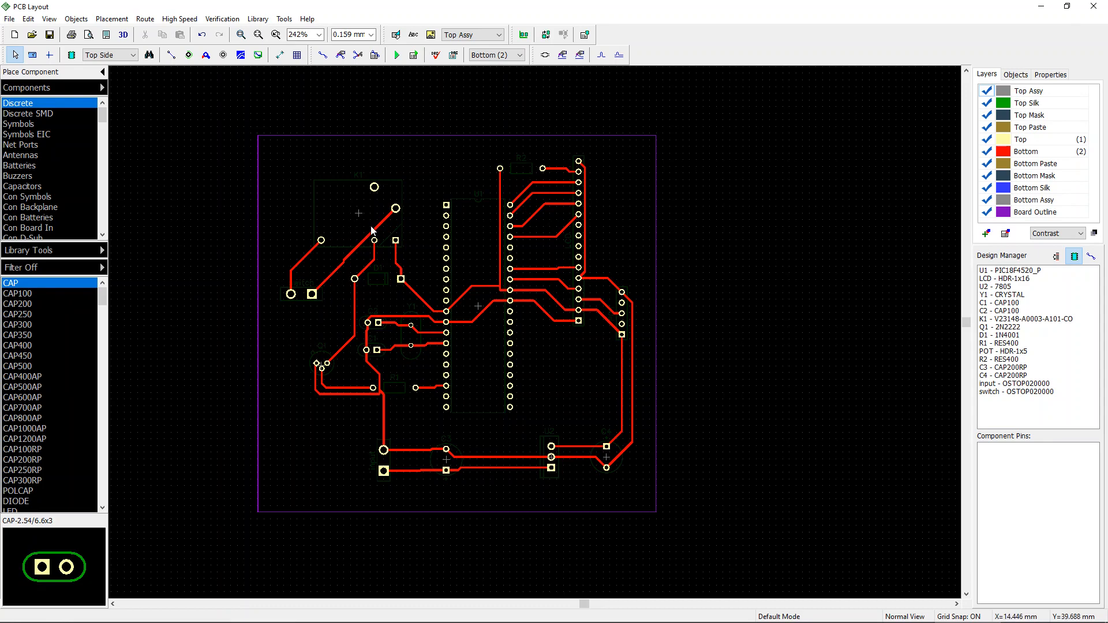
left_click(500, 55)
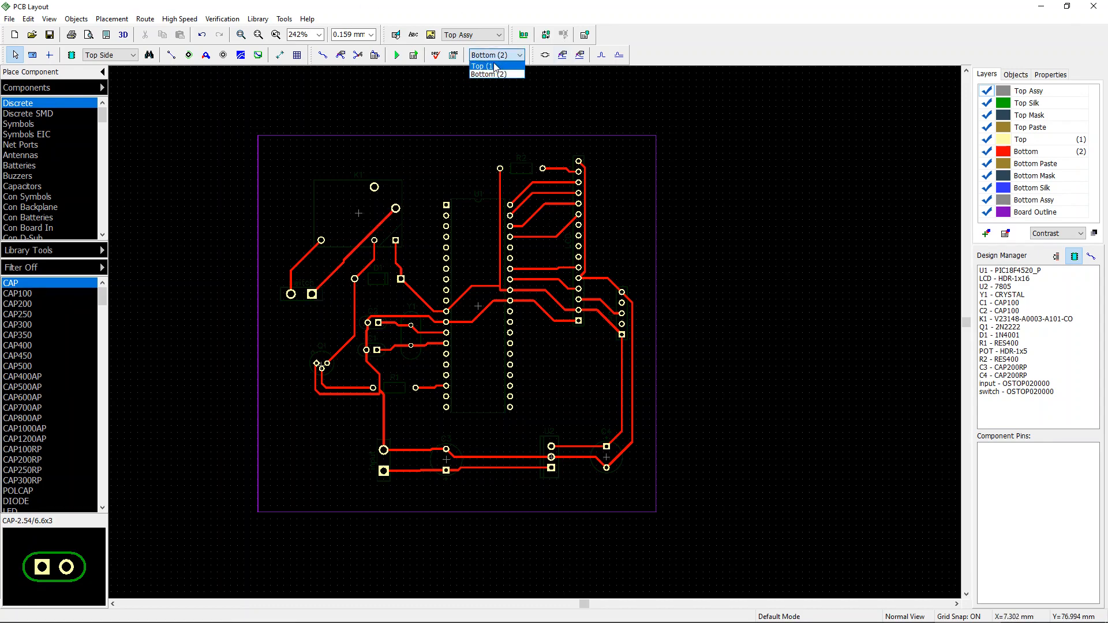
left_click(497, 66)
left_click(500, 55)
left_click(497, 74)
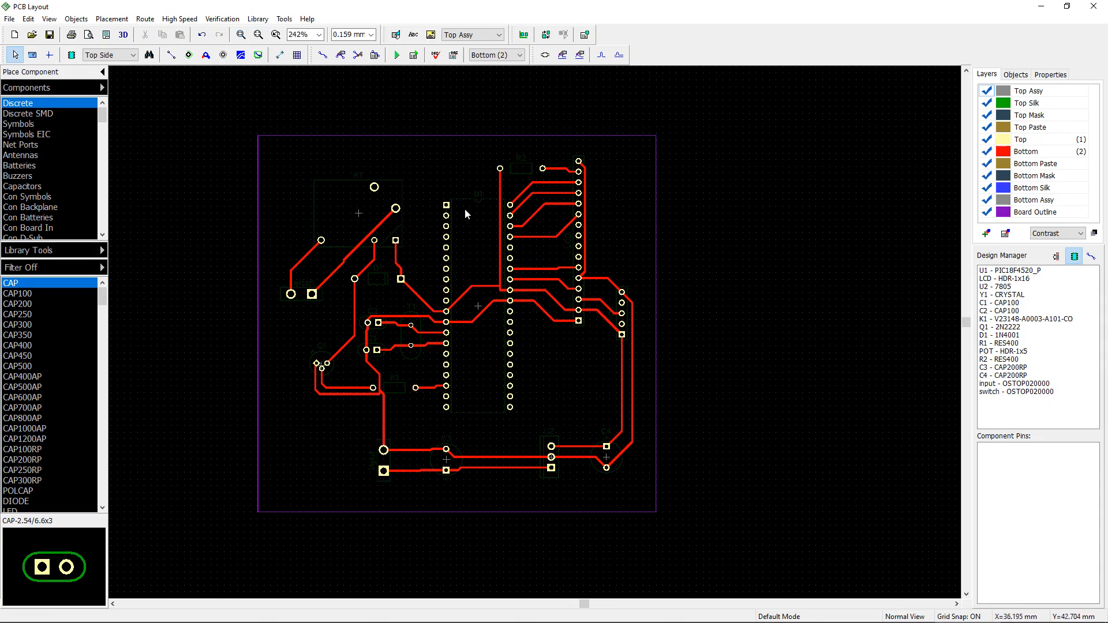
key("t")
scroll(584, 237, "up", 3)
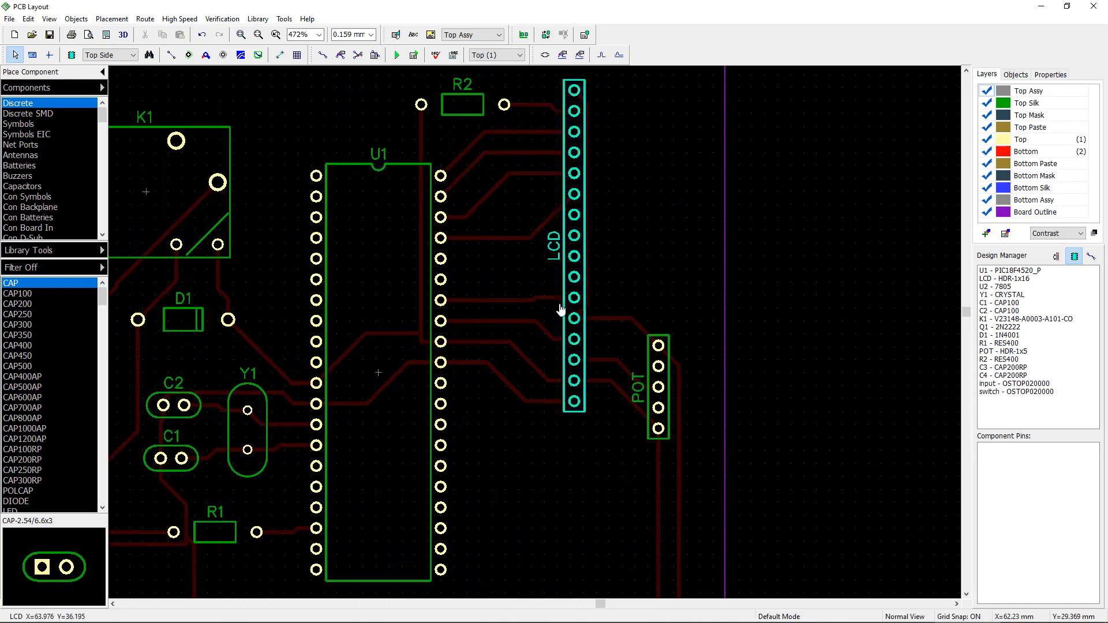
scroll(626, 314, "down", 1)
key("b")
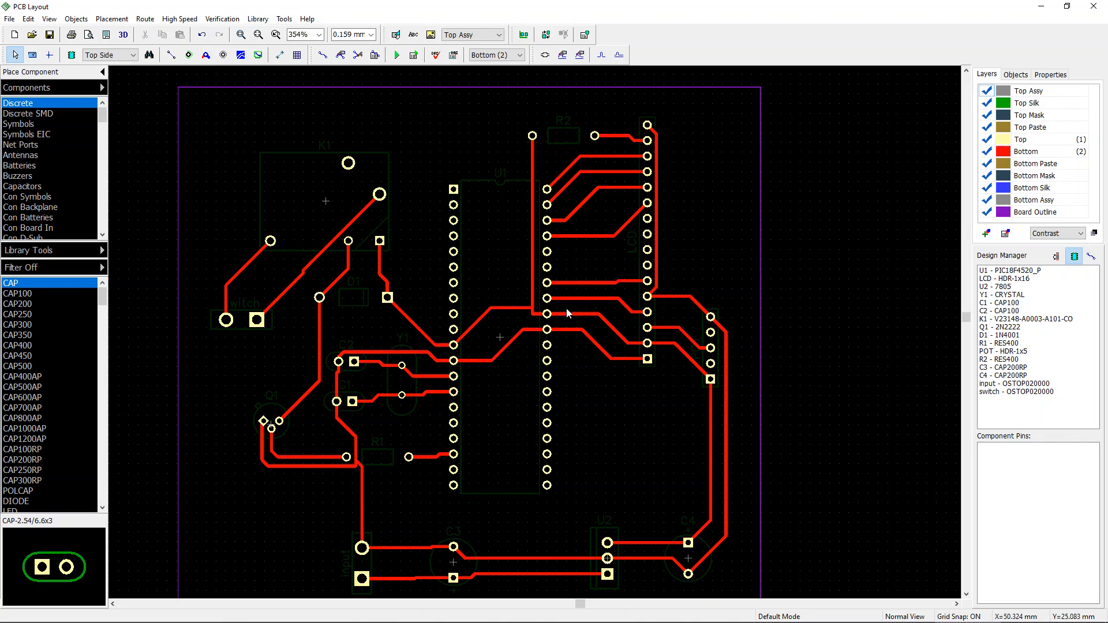
Step: Shift the Net 2 trace segment beside the LCD header slightly to the right
scroll(575, 306, "up", 1)
middle_click_drag(580, 297, 551, 326)
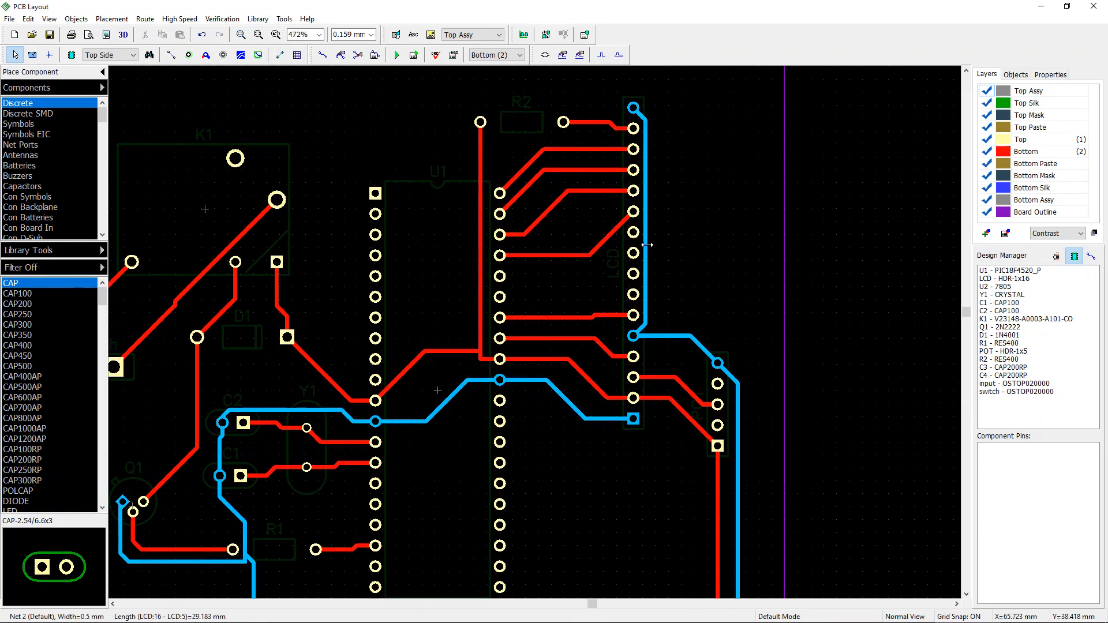
left_click_drag(647, 243, 683, 237)
scroll(746, 320, "down", 1)
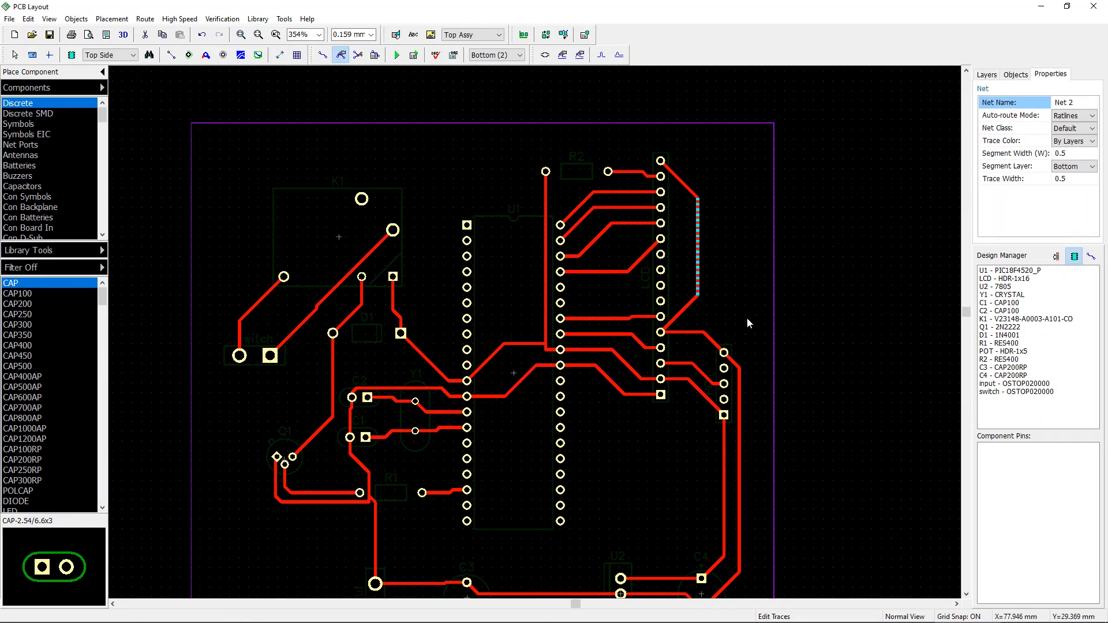
scroll(771, 213, "down", 1)
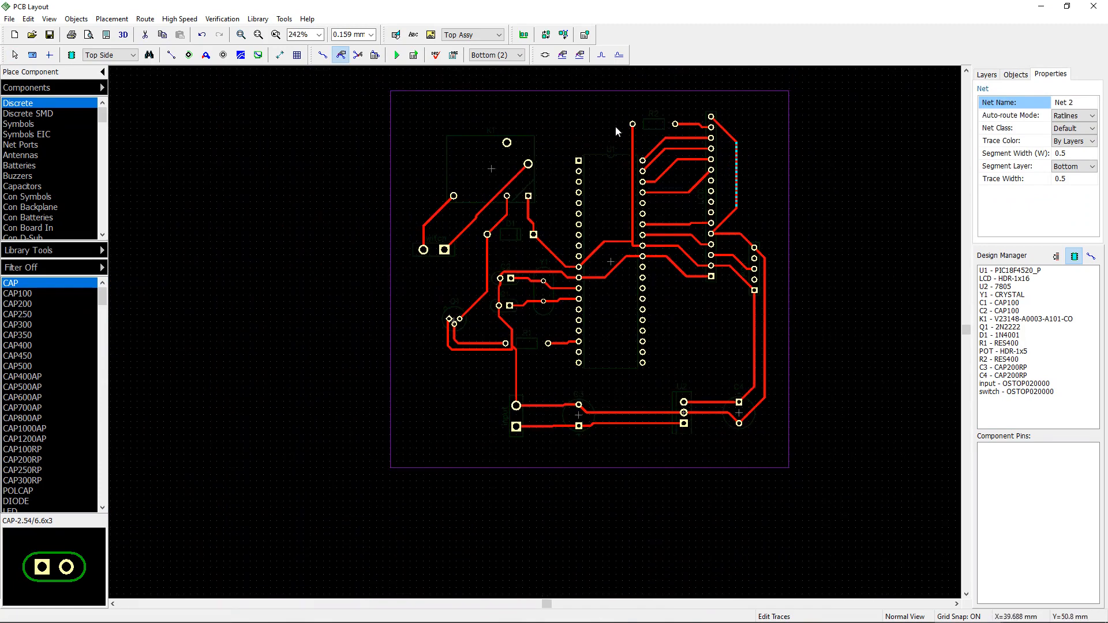
Step: Move the vertical Net 6 trace segment above U1 to the left and reshape its upper bend
middle_click_drag(609, 124, 583, 148)
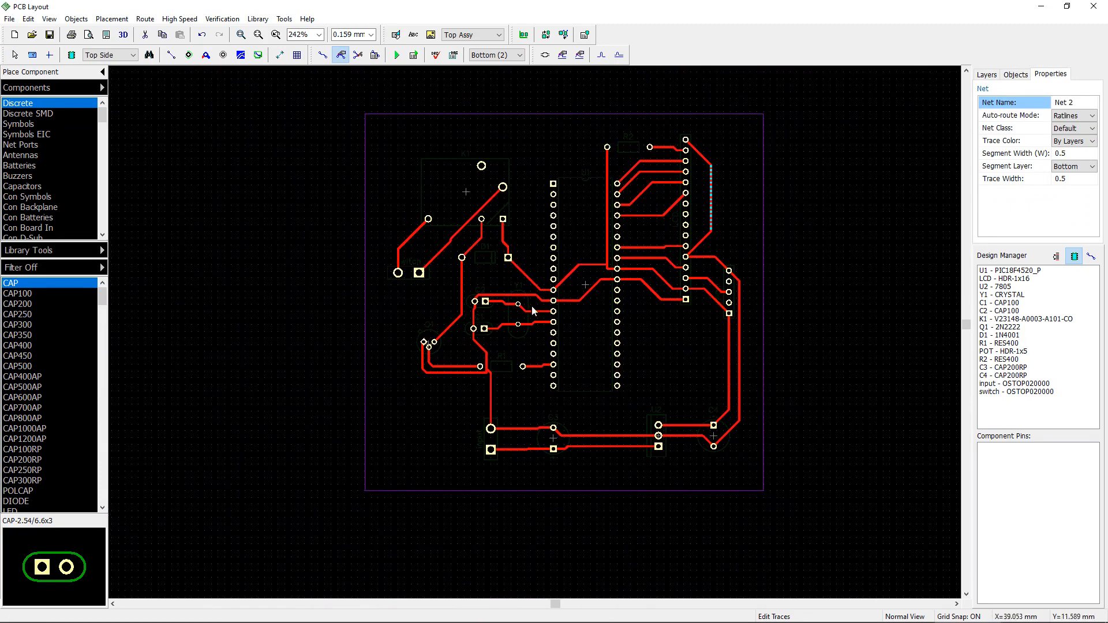
left_click_drag(604, 224, 589, 224)
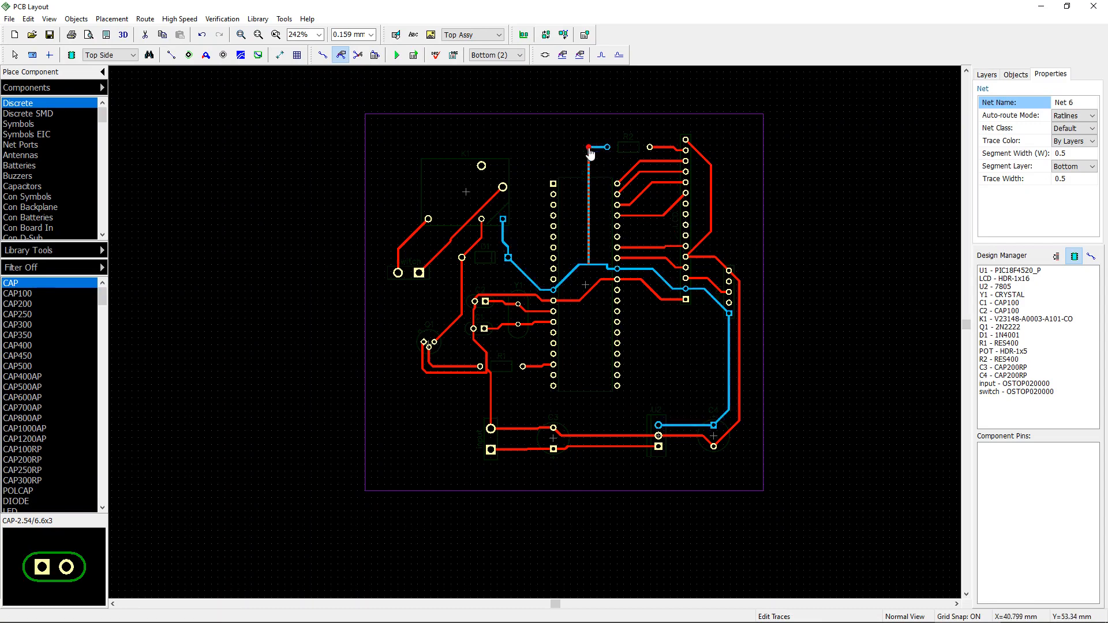
left_click_drag(591, 146, 612, 169)
scroll(616, 165, "up", 4)
scroll(599, 167, "down", 2)
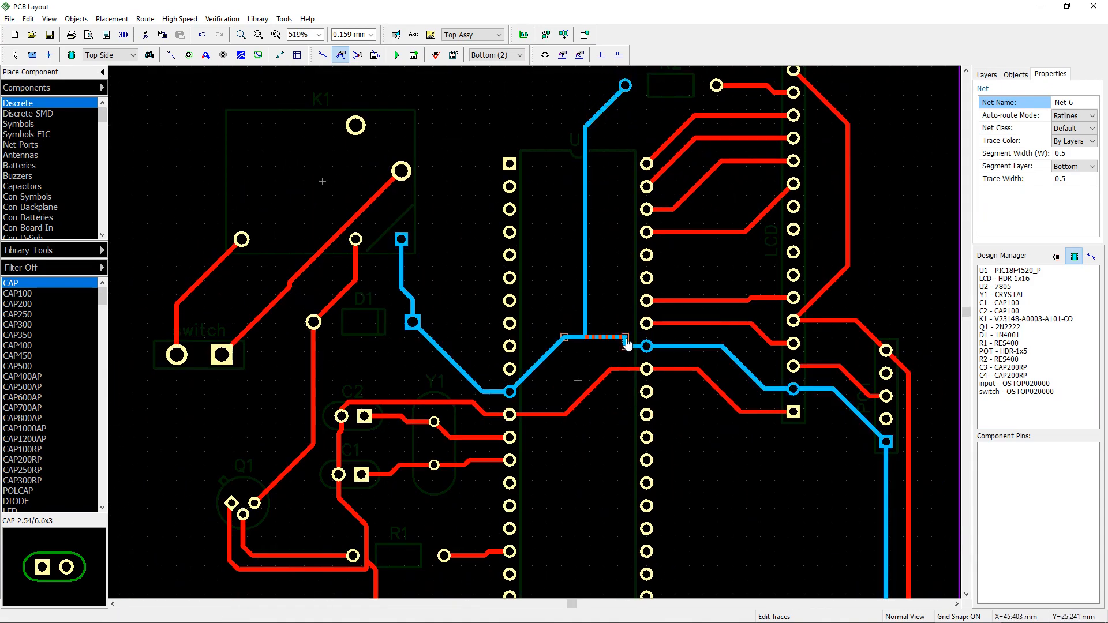
Step: Adjust the Net 6 trace corner where it meets the U1 pin
left_click(624, 343)
left_click(631, 324)
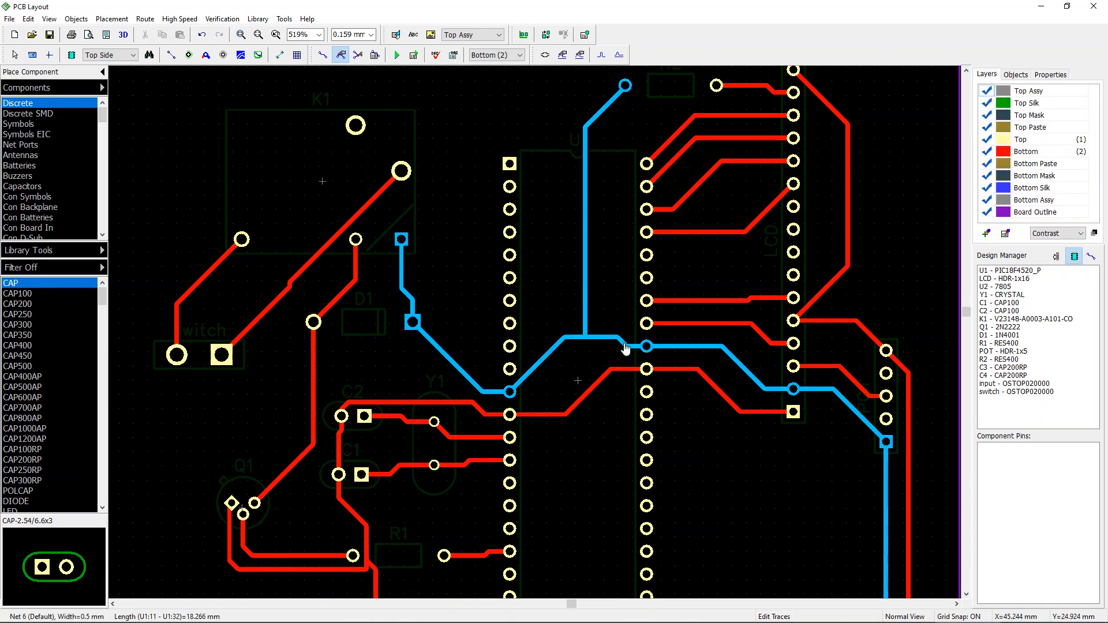
mouse_move(623, 341)
left_mouse_down()
mouse_move(599, 349)
mouse_move(625, 348)
left_mouse_up()
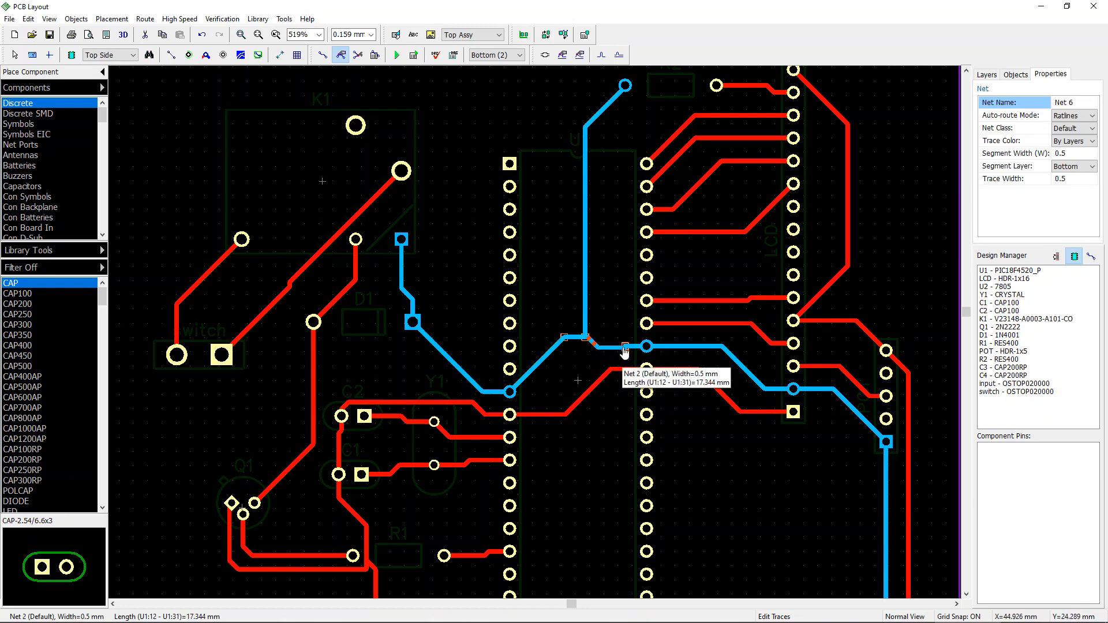
Step: Move the Net 2 trace segment above C2 slightly upward
scroll(614, 402, "down", 2)
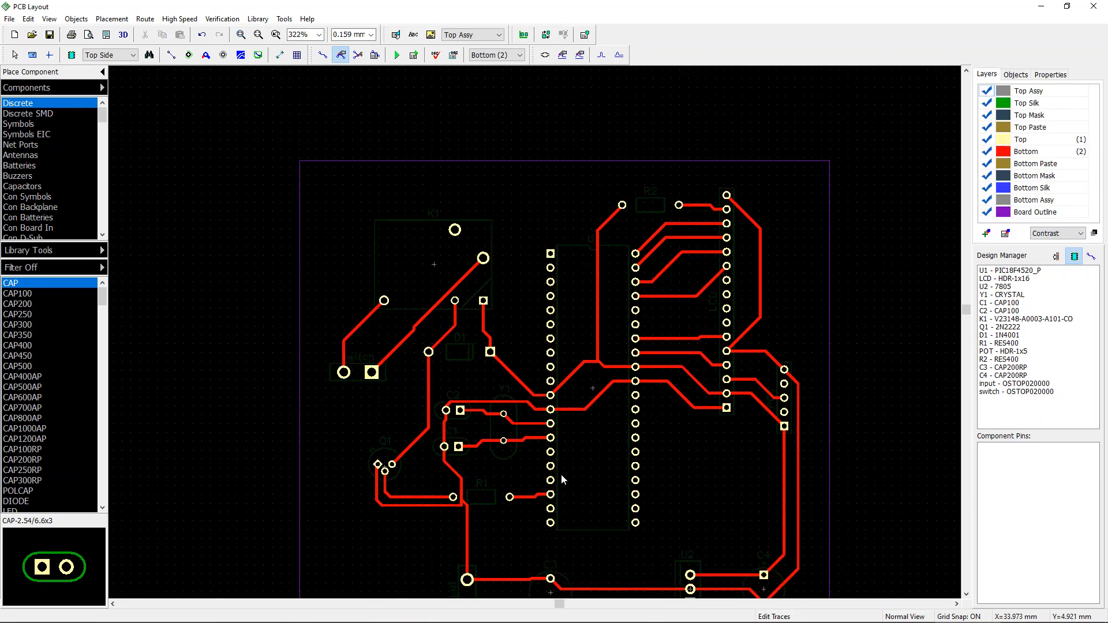
scroll(561, 479, "up", 3)
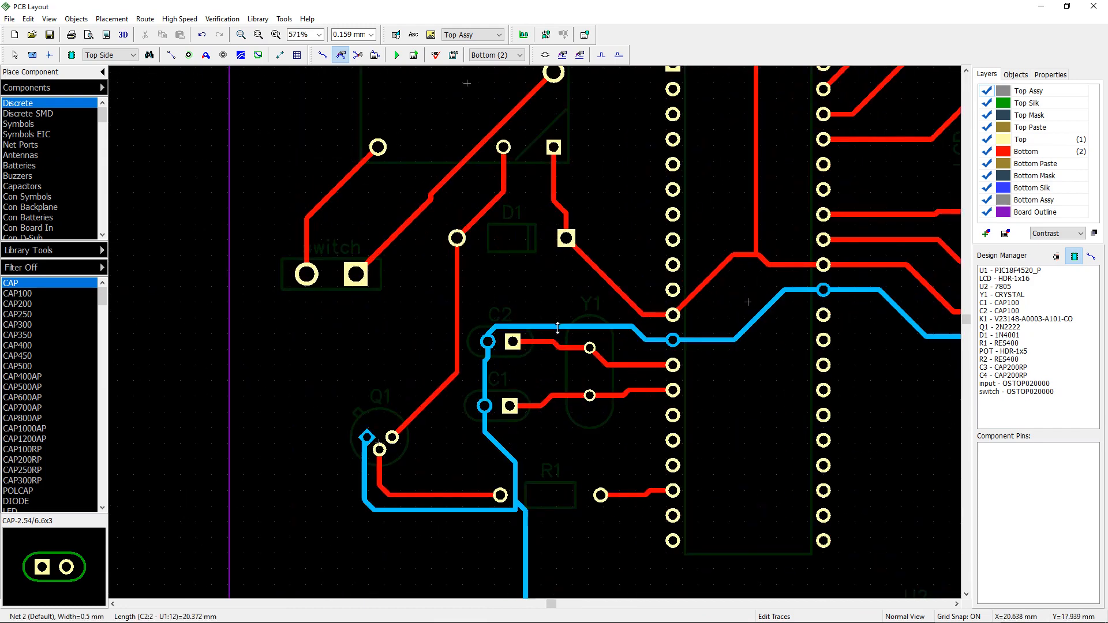
left_click_drag(558, 328, 558, 303)
Step: Reroute the Net 10 trace from D1 down to Q1's pad, undoing one attempted bend
right_click_drag(530, 373, 604, 346)
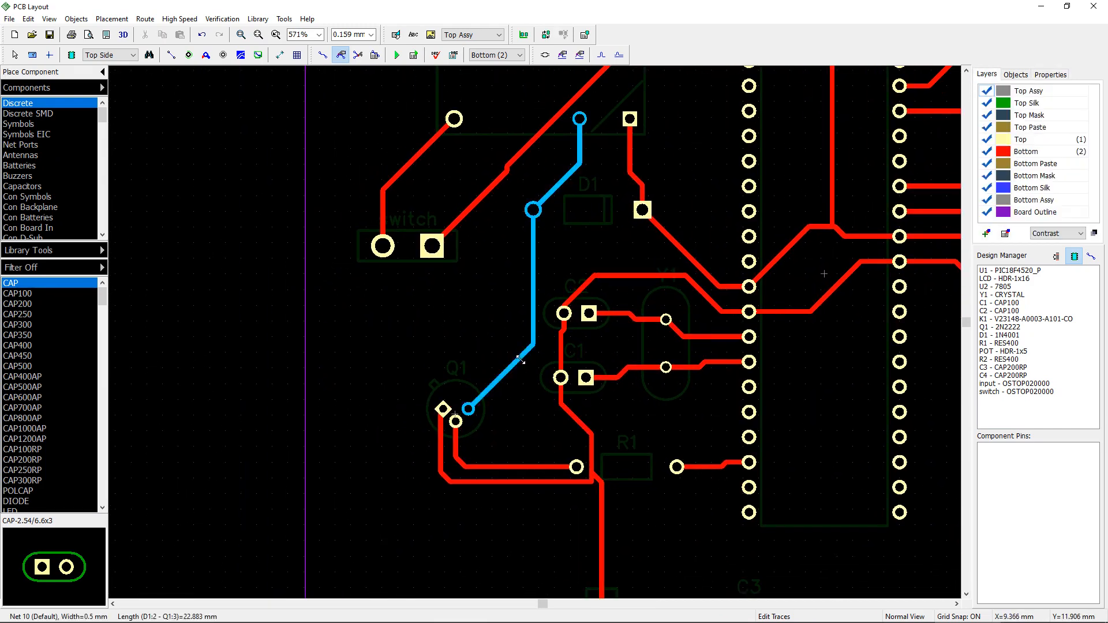
mouse_move(522, 367)
left_mouse_down()
mouse_move(433, 408)
mouse_move(426, 400)
left_mouse_up()
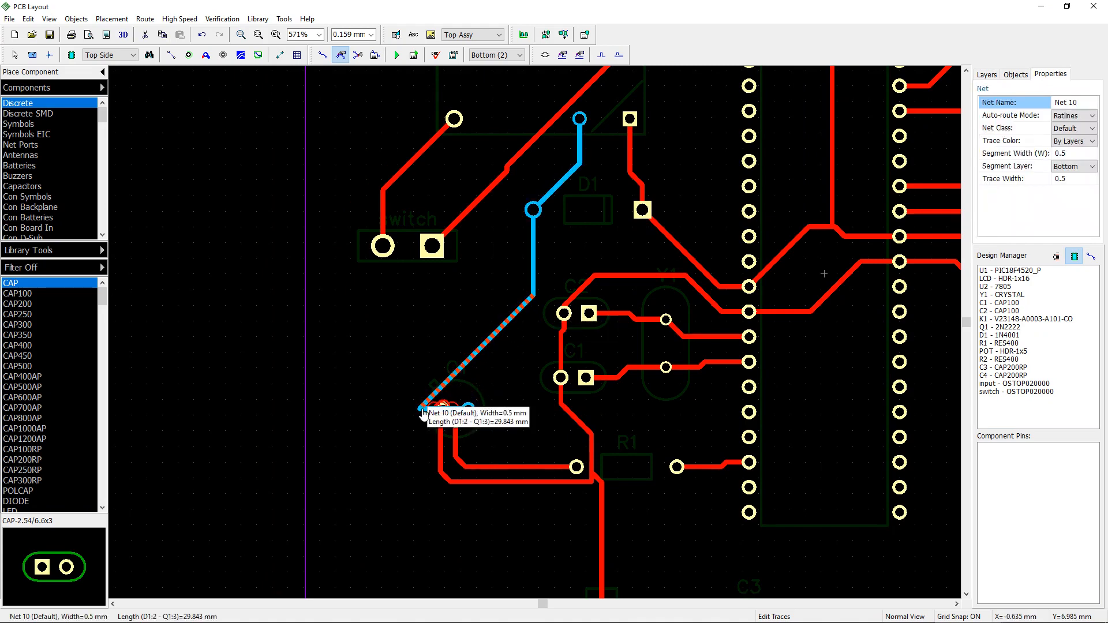
double_click(421, 408)
left_click(603, 439)
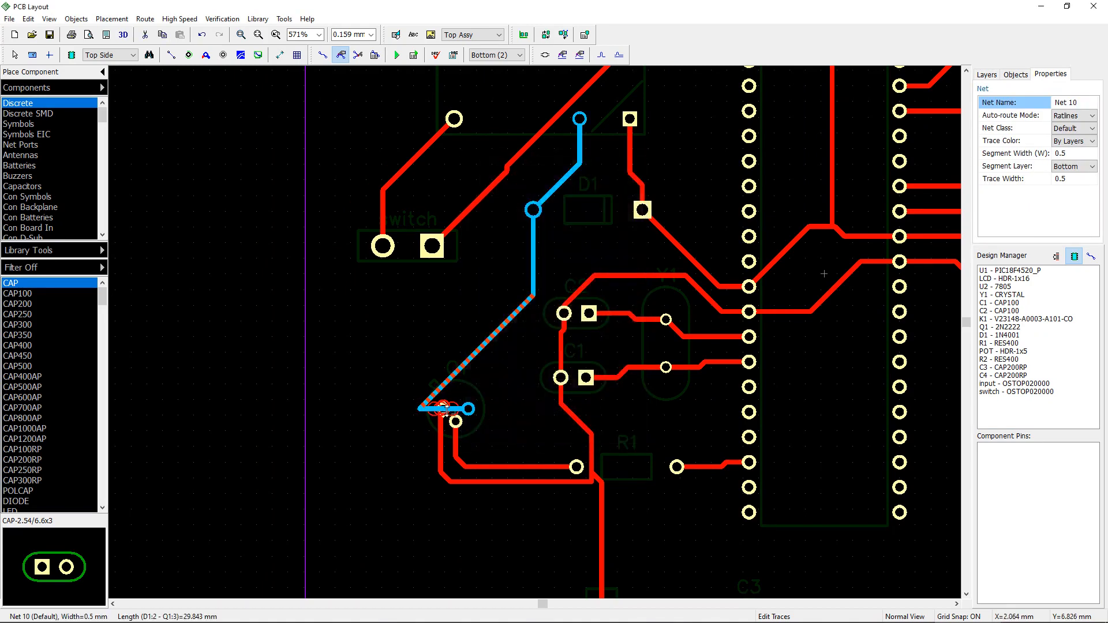
key("ctrl+z")
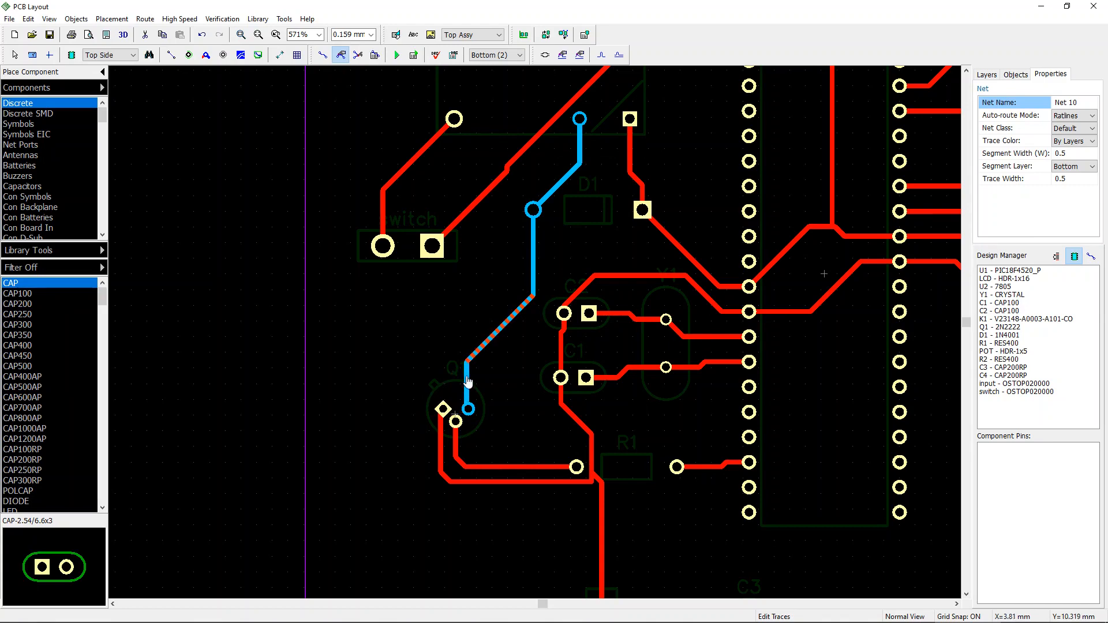
left_click(508, 413)
middle_click_drag(507, 413, 545, 372)
Step: Replace transistor Q1 with the 2N3724 component in the TO-39 package
key("t")
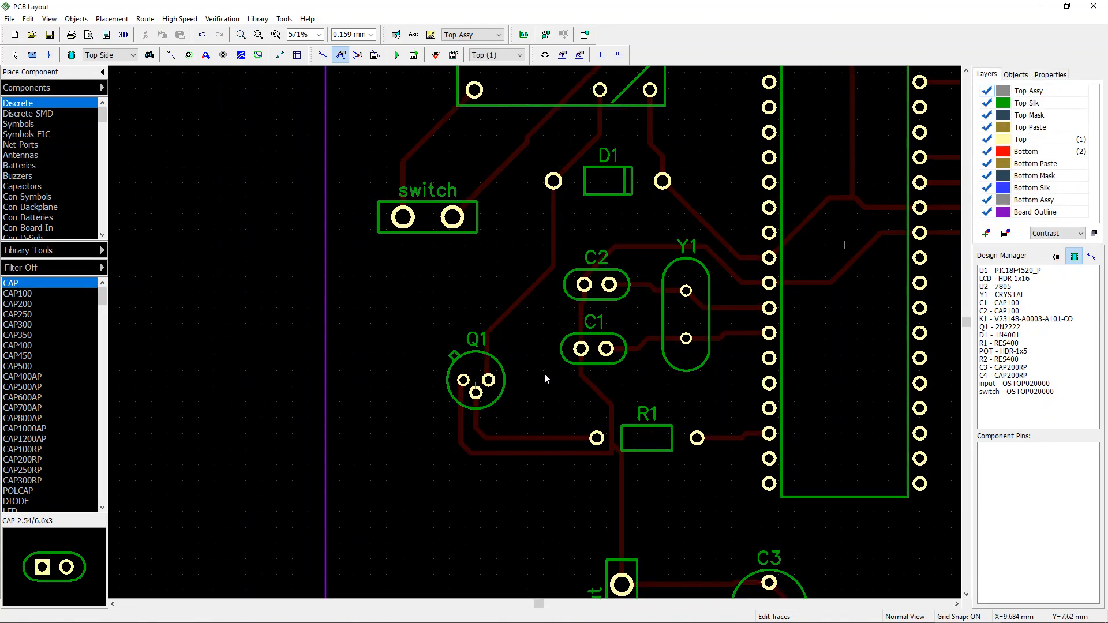
key("Escape")
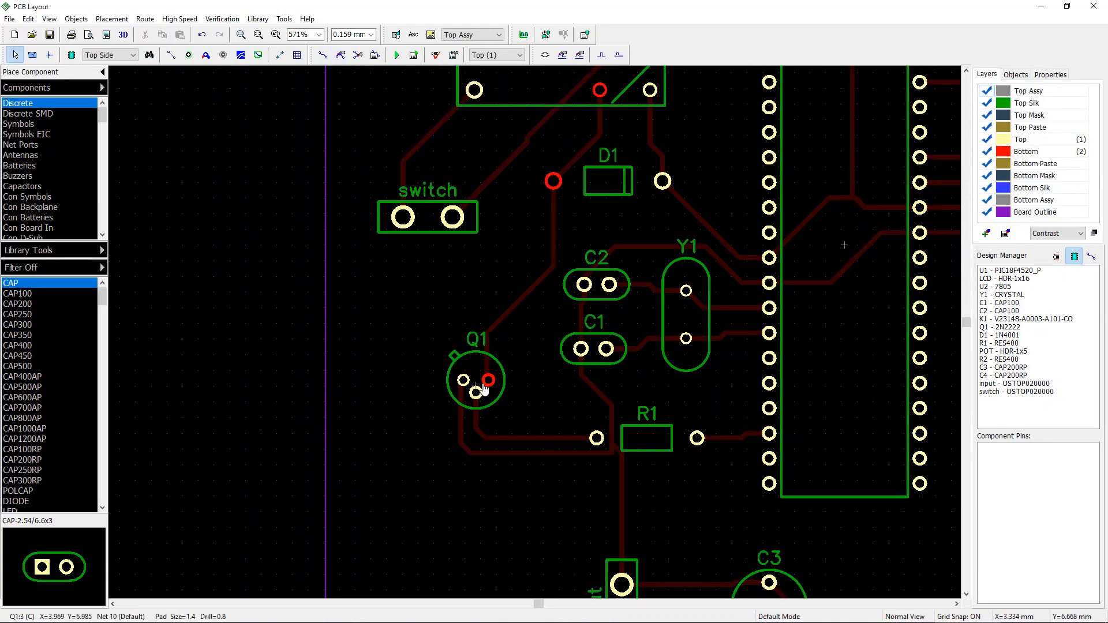
left_click(477, 365)
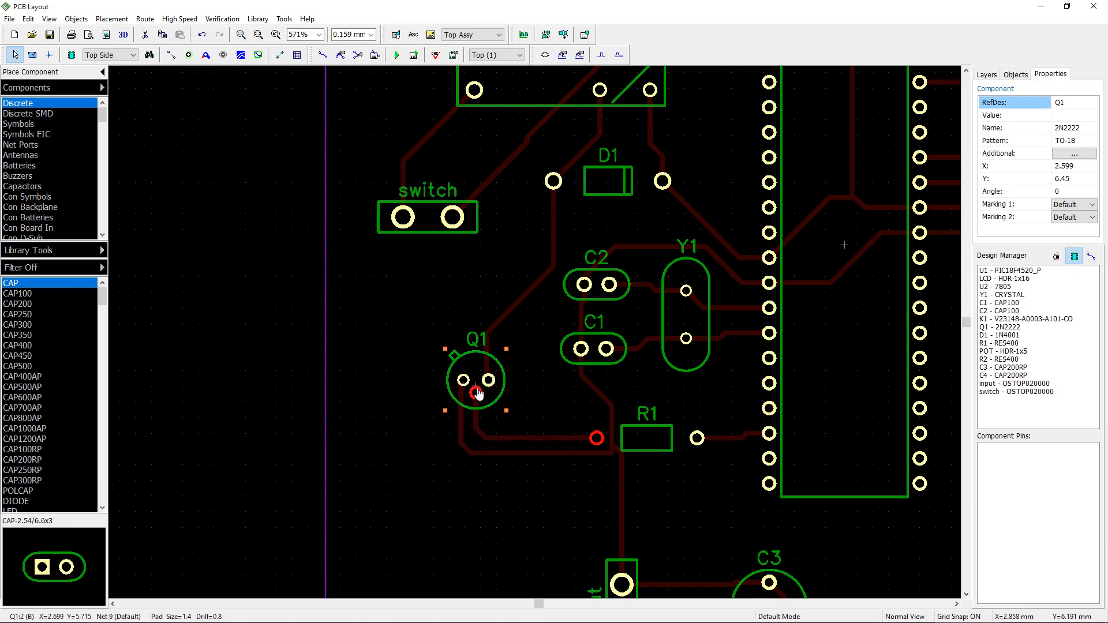
scroll(476, 391, "up", 3)
scroll(623, 433, "down", 5)
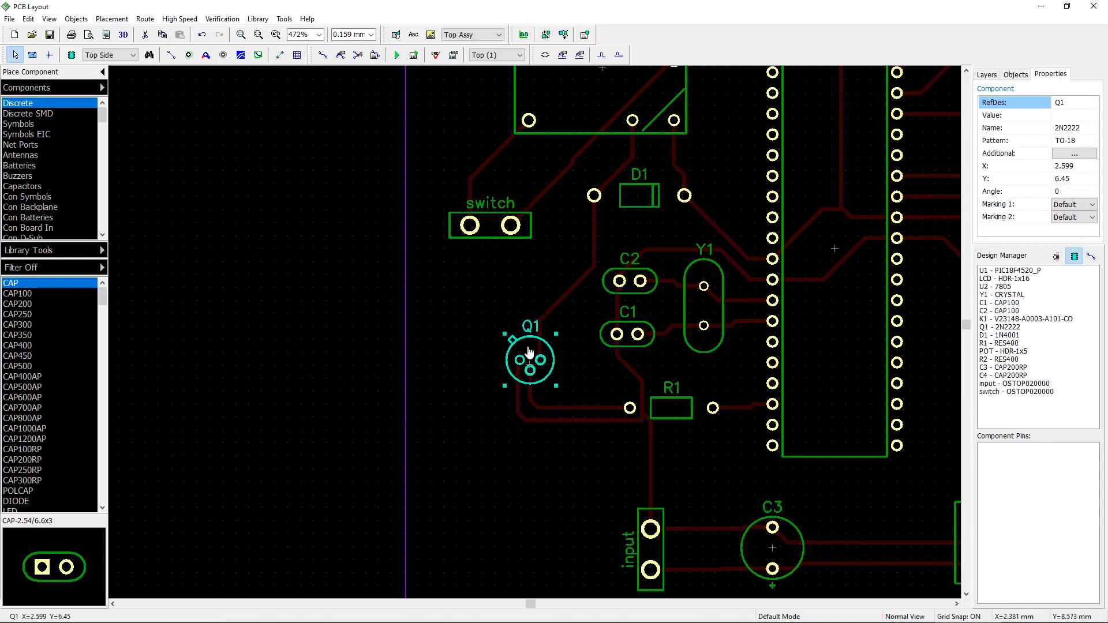
right_click(530, 352)
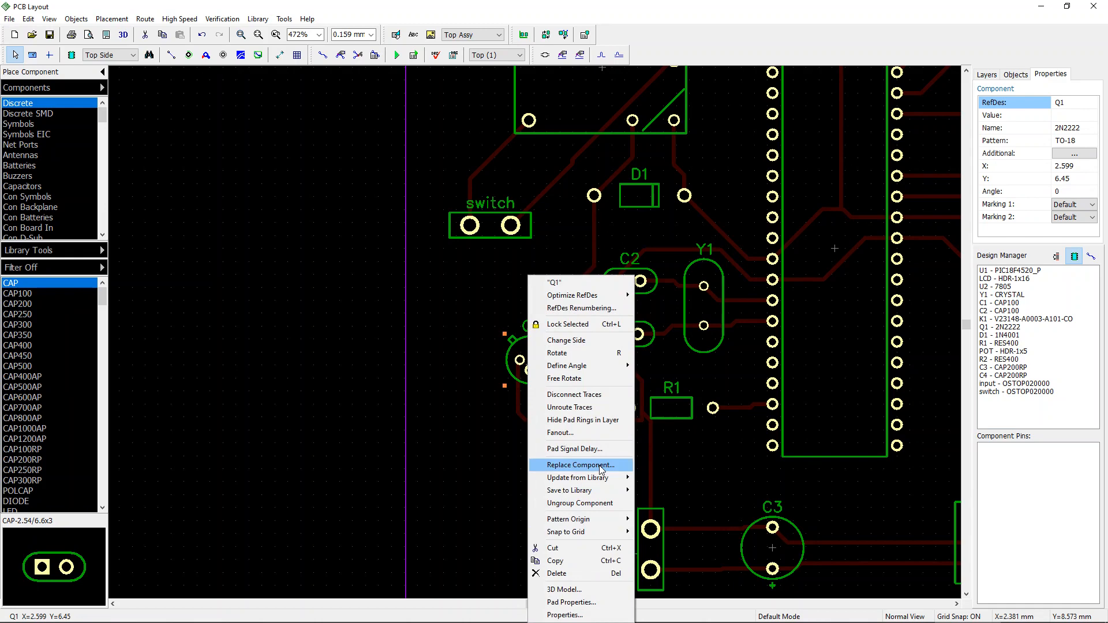
left_click(581, 465)
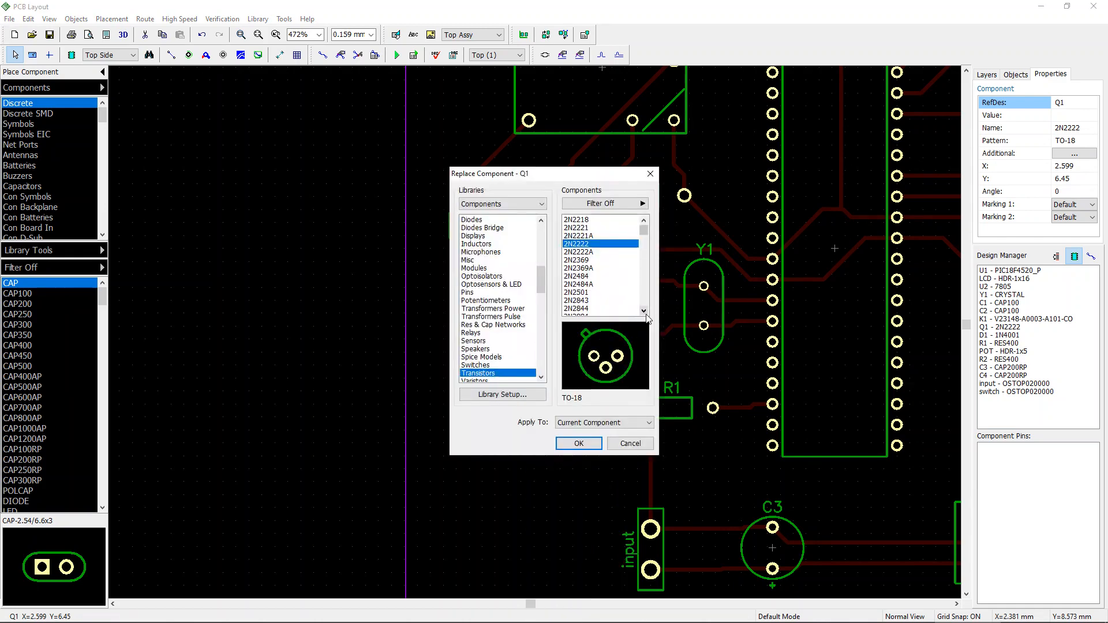
scroll(647, 319, "down", 8)
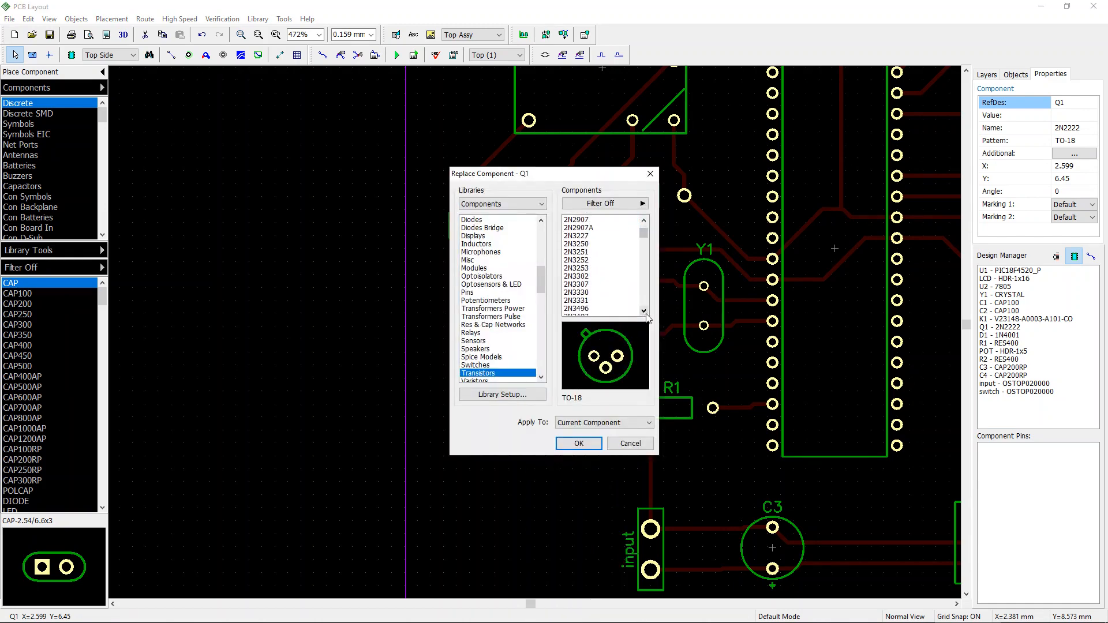
scroll(647, 318, "down", 5)
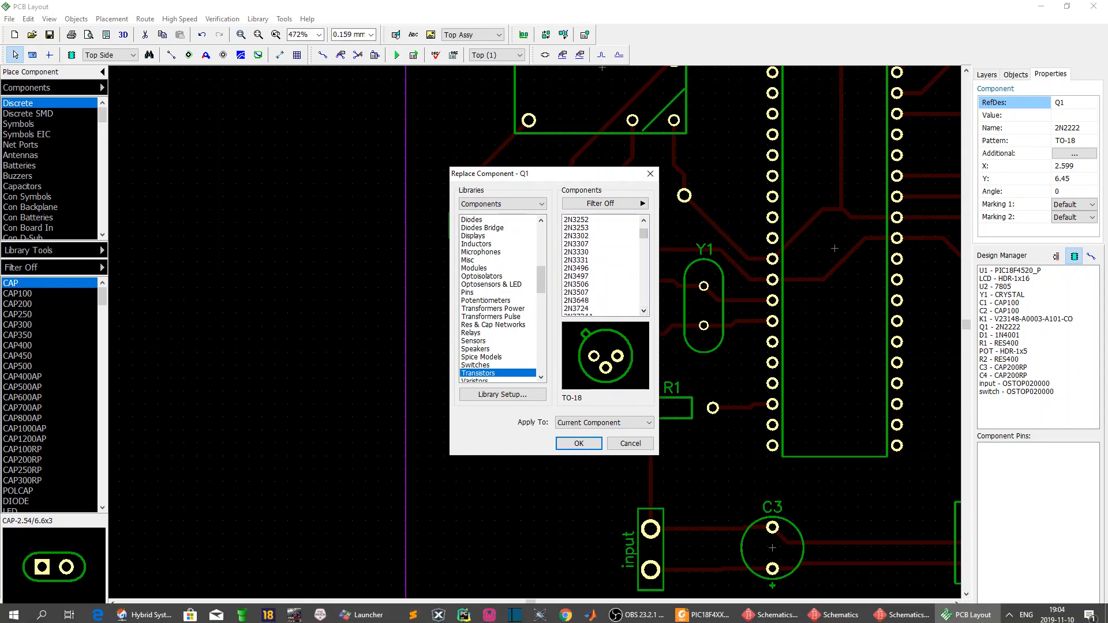
left_click(602, 309)
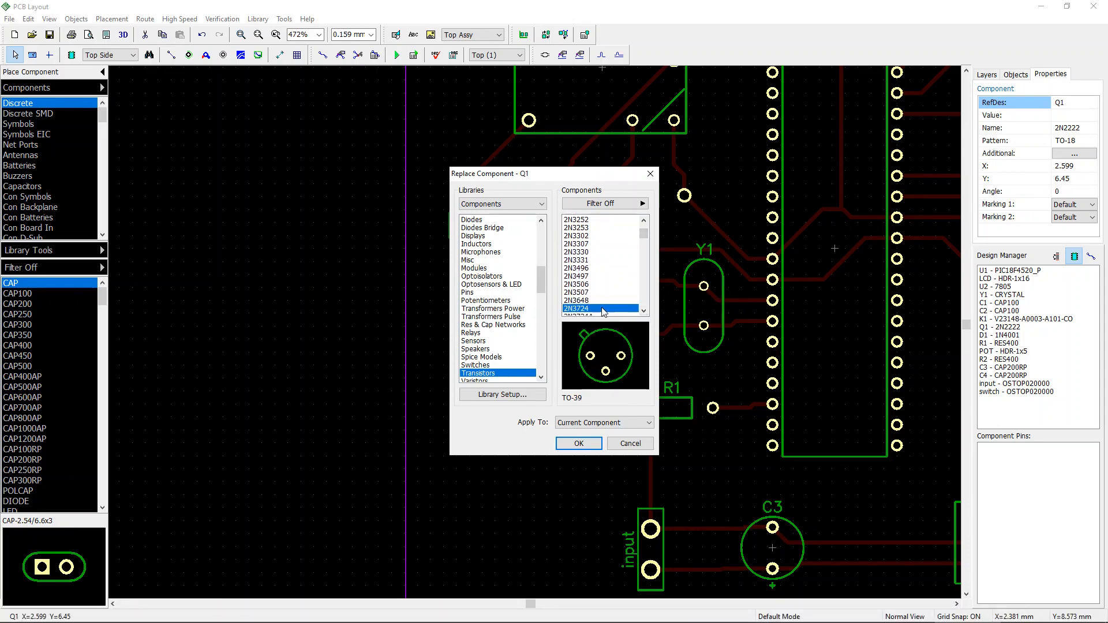
left_click(579, 444)
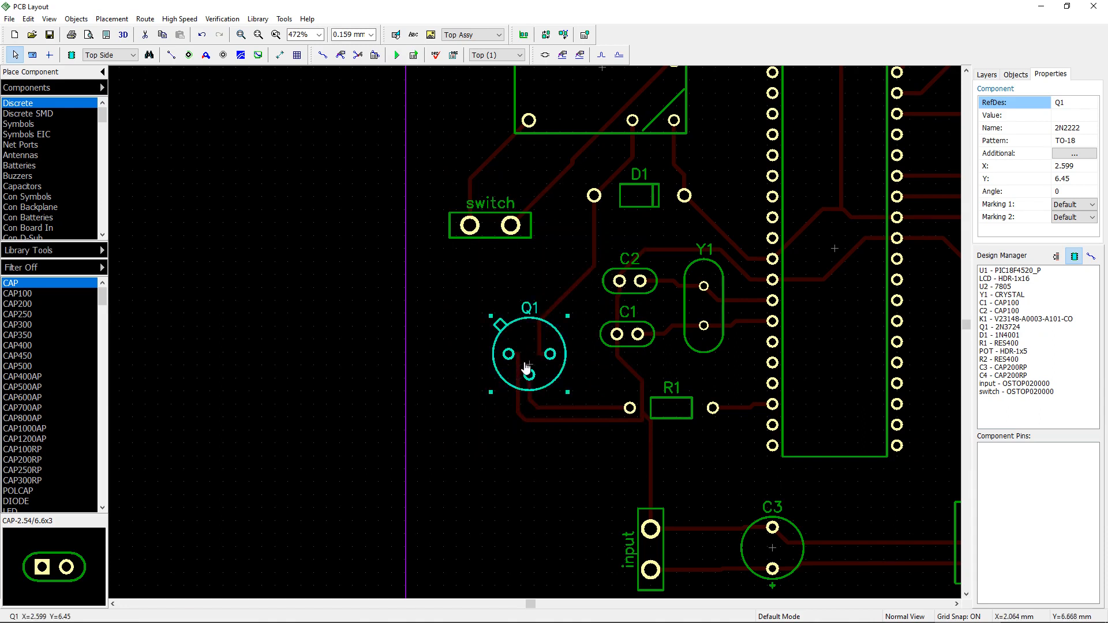
Step: Reshape the bottom-layer Net 9 and Net 10 traces to reach Q1's new pad positions
key("b")
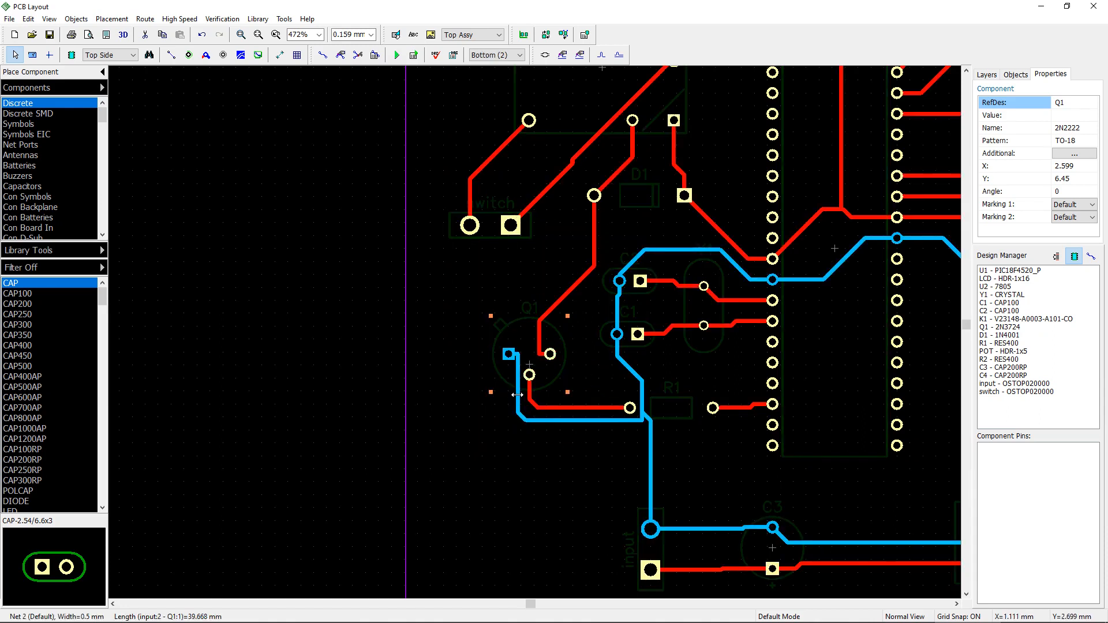
left_click_drag(518, 394, 511, 396)
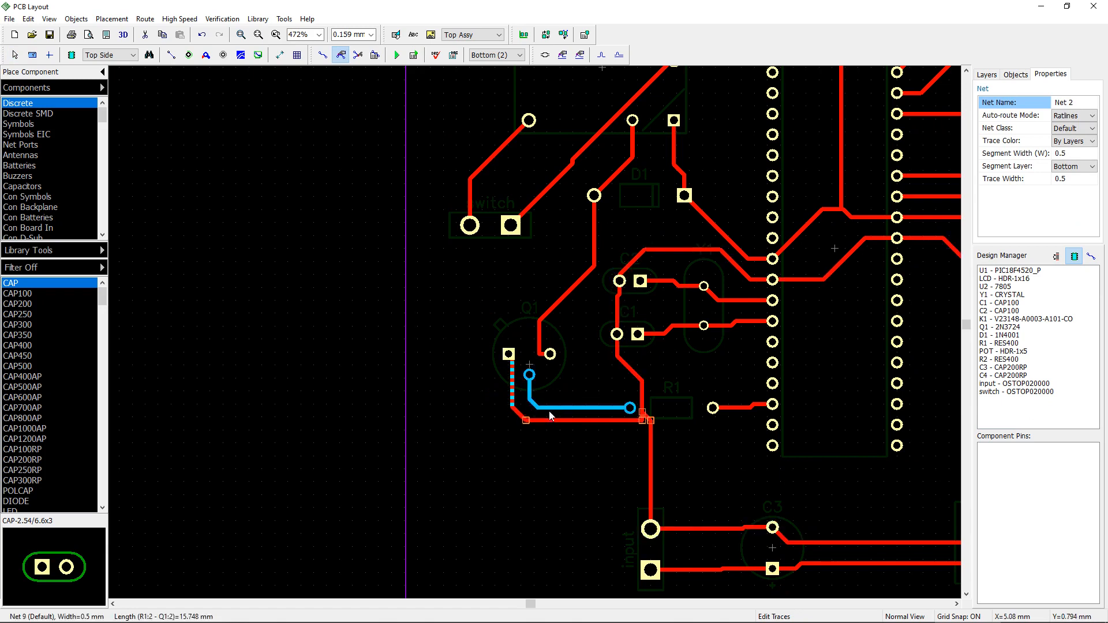
left_click(541, 398)
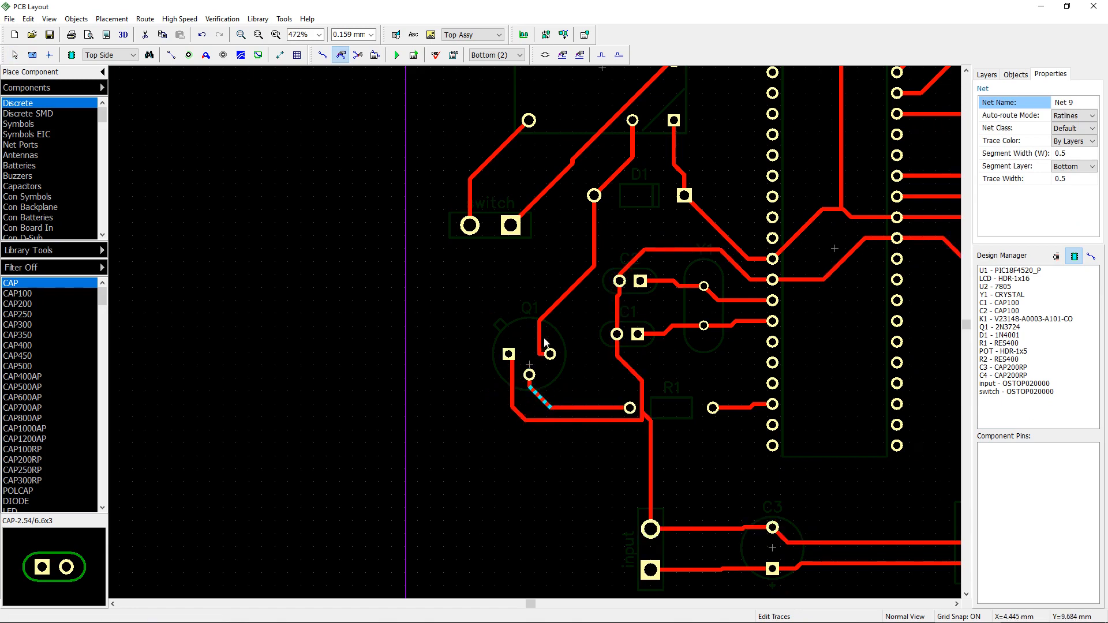
left_click_drag(545, 342, 553, 332)
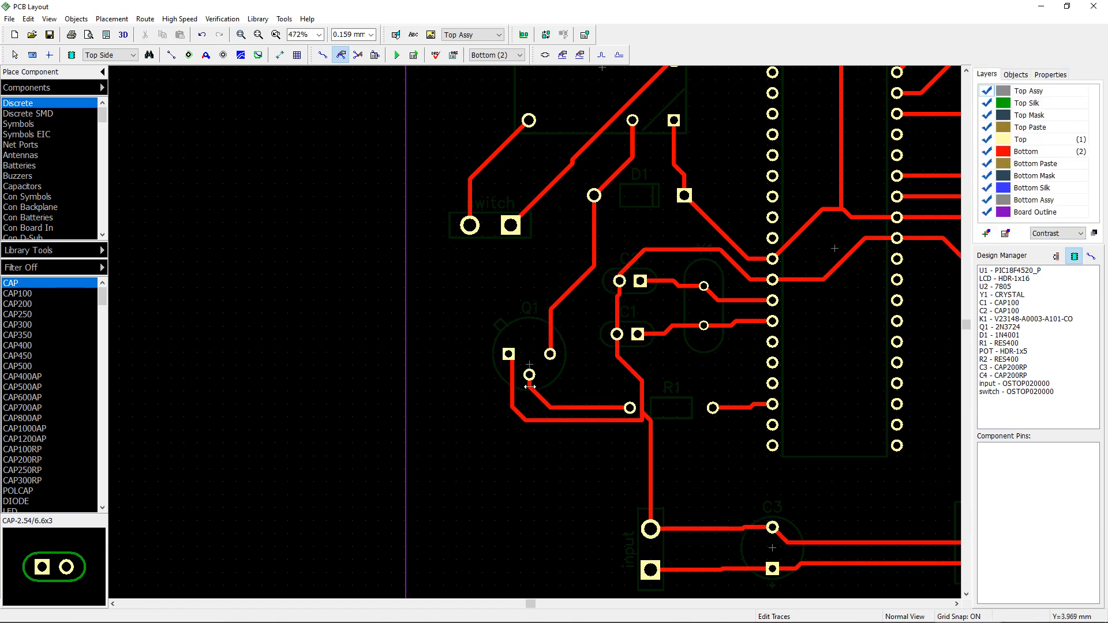
left_click_drag(534, 392, 540, 384)
left_click(570, 376)
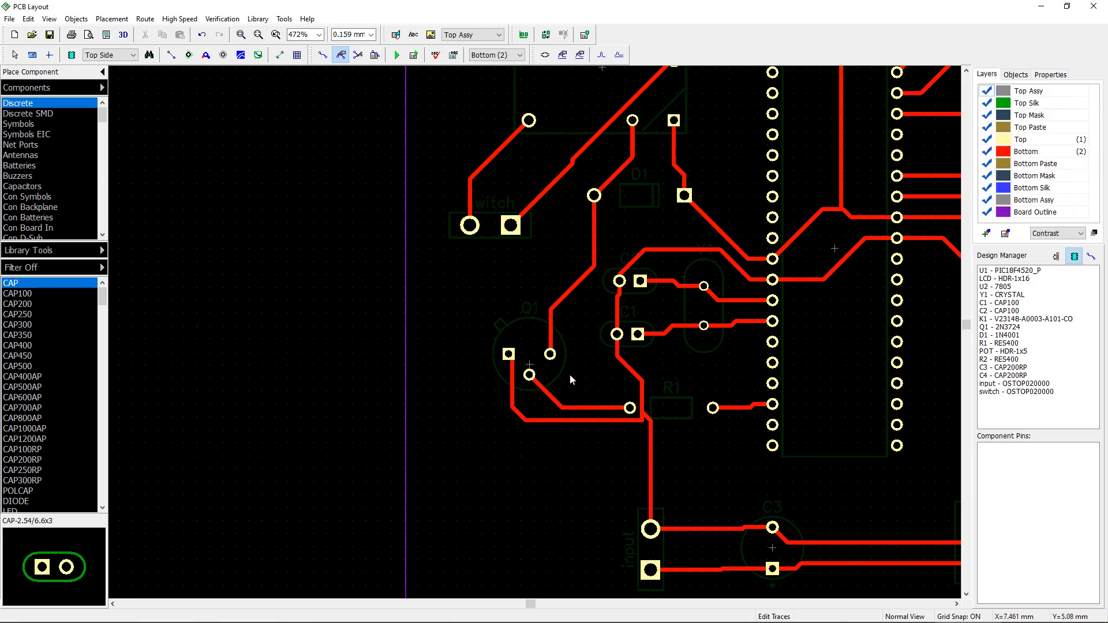
Step: Review the whole board layout, switching between the top and bottom layers
scroll(570, 374, "down", 1)
key("t")
scroll(568, 404, "up", 2)
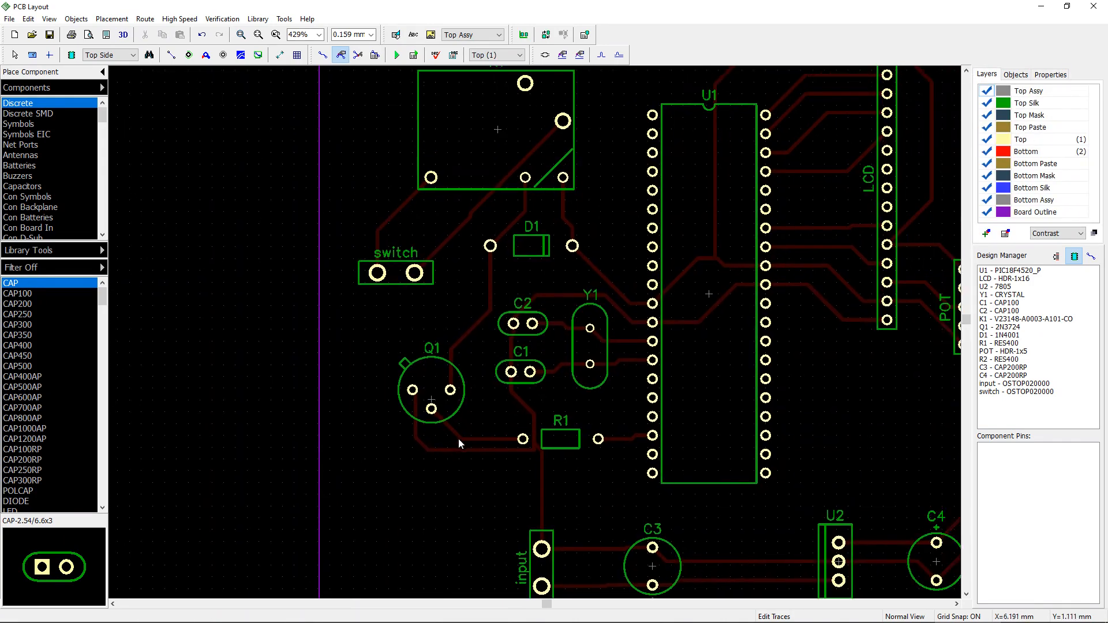
scroll(459, 441, "up", 1)
scroll(543, 462, "up", 1)
scroll(463, 414, "down", 4)
scroll(652, 421, "down", 2)
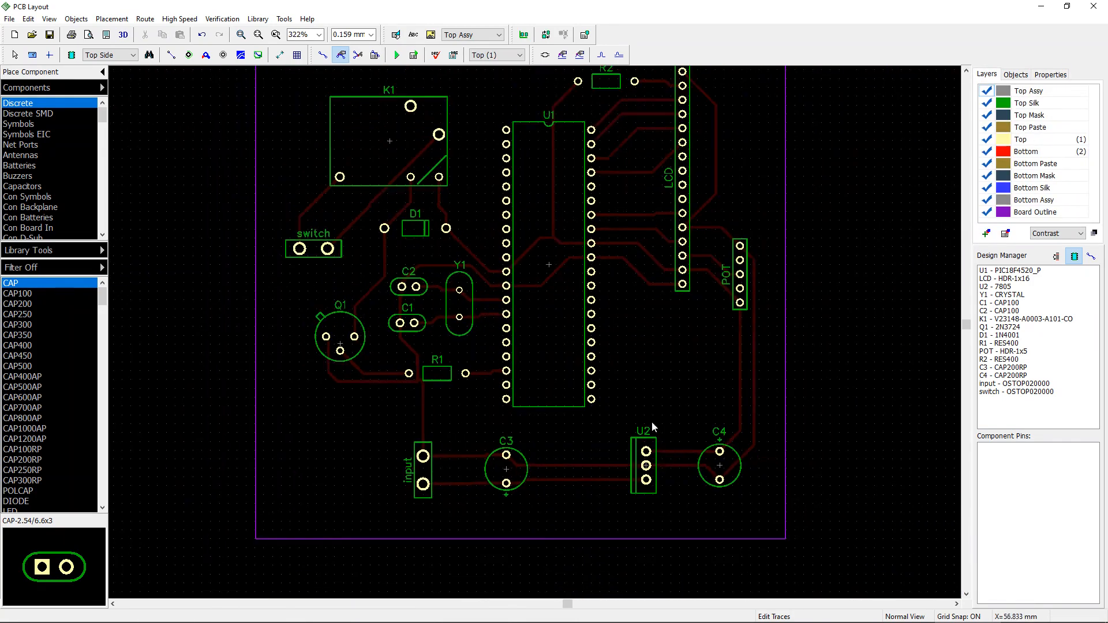
scroll(622, 414, "down", 1)
scroll(621, 417, "down", 5)
key("b")
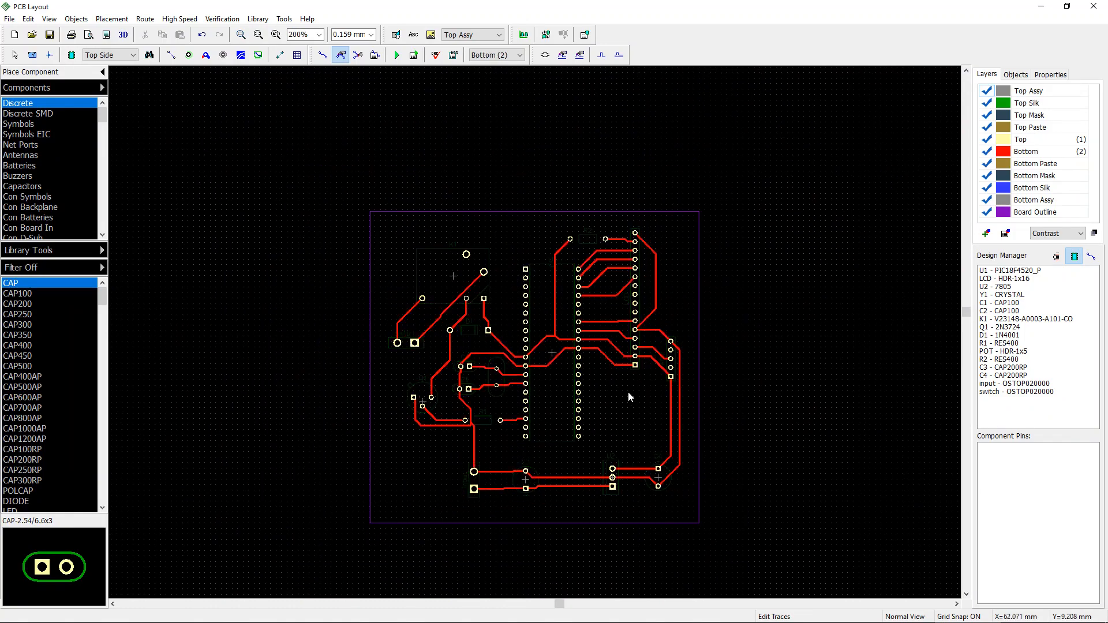
scroll(627, 392, "up", 1)
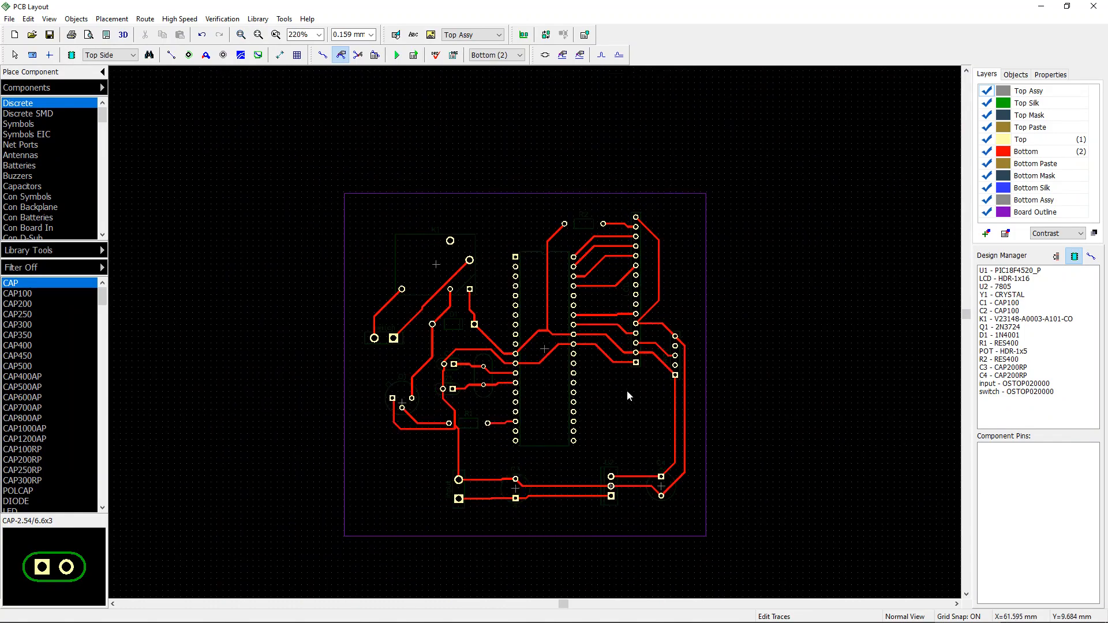
left_click(536, 321)
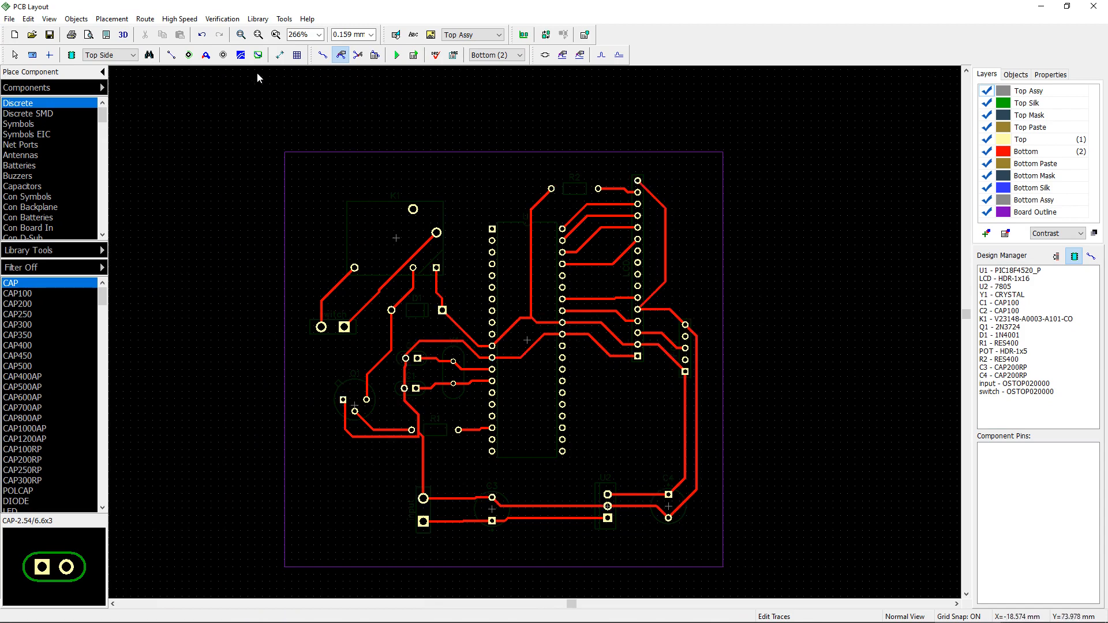
left_click(243, 57)
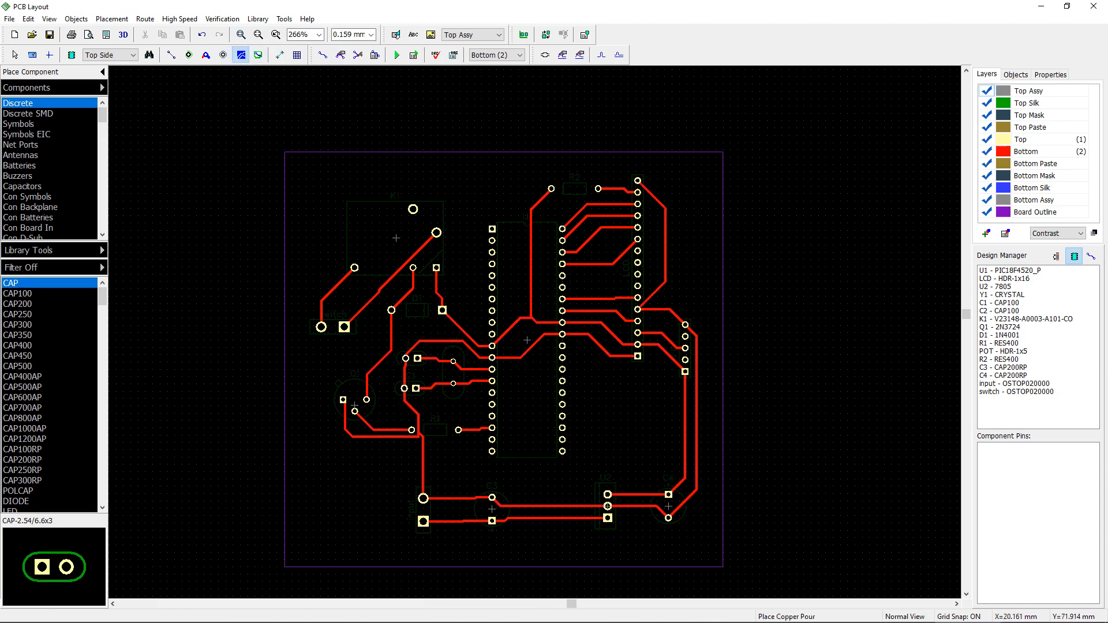
key("Escape")
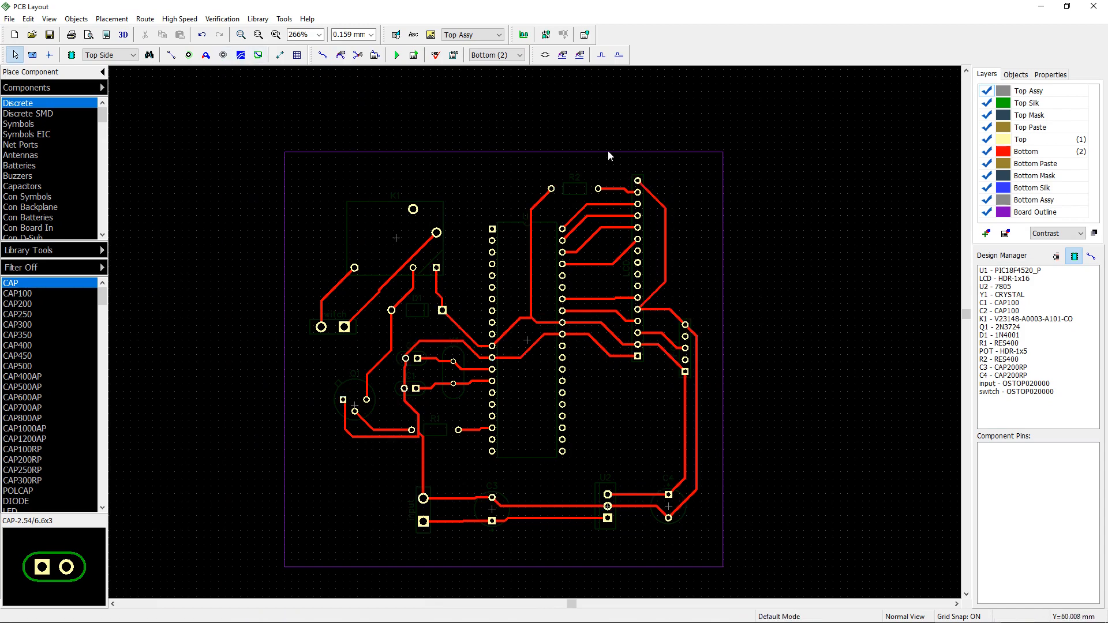
Step: Draw a rectangular copper pour covering the whole board on the bottom layer with default settings
left_click(242, 56)
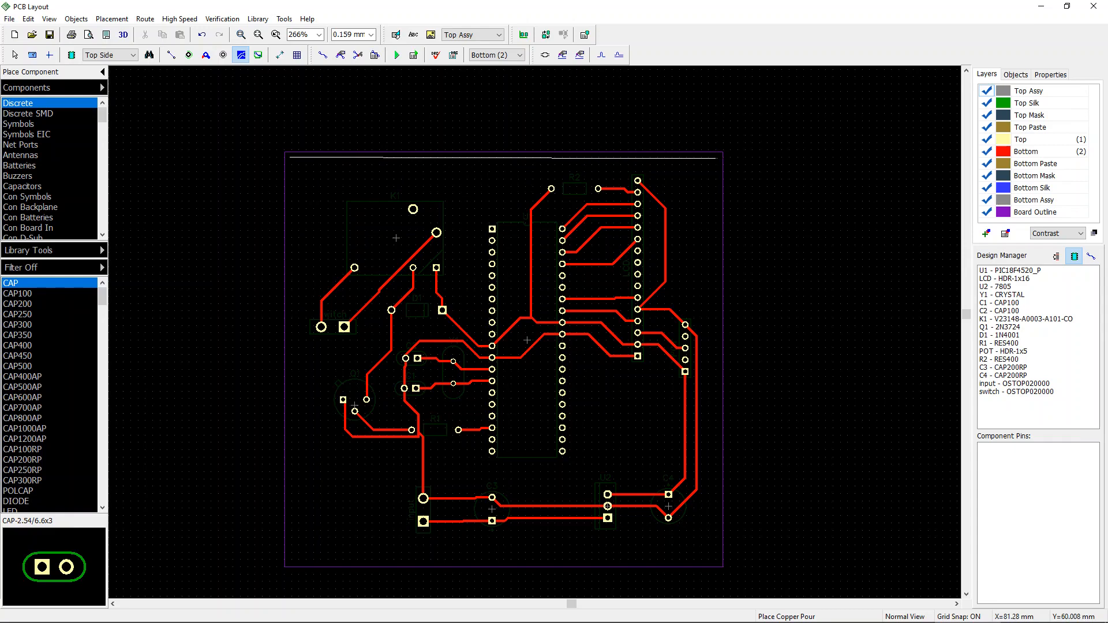
left_click(717, 157)
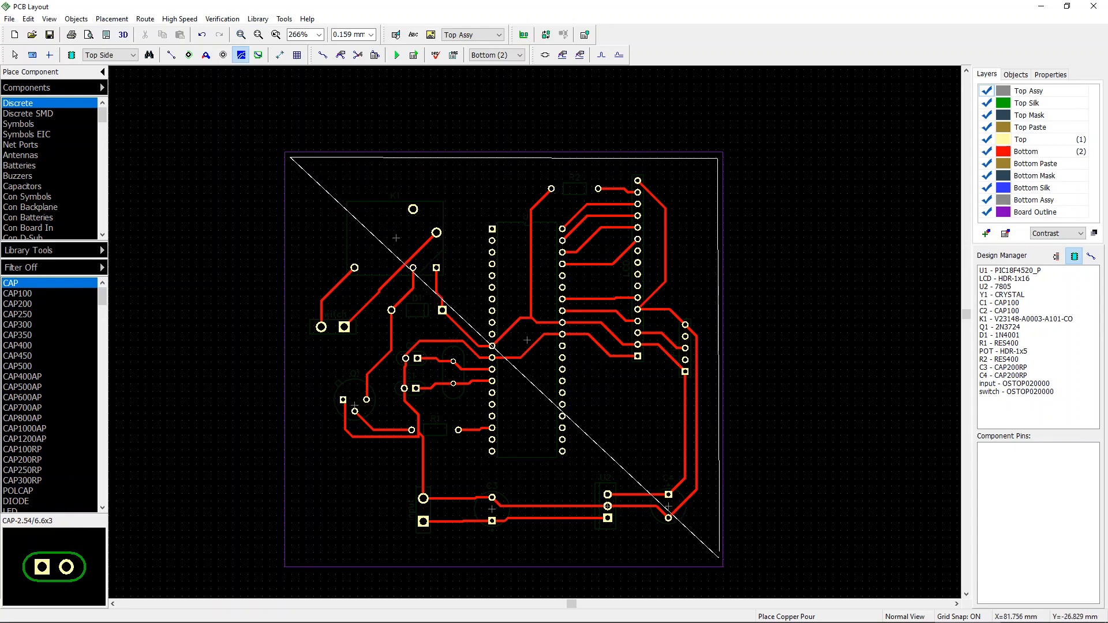
left_click(717, 558)
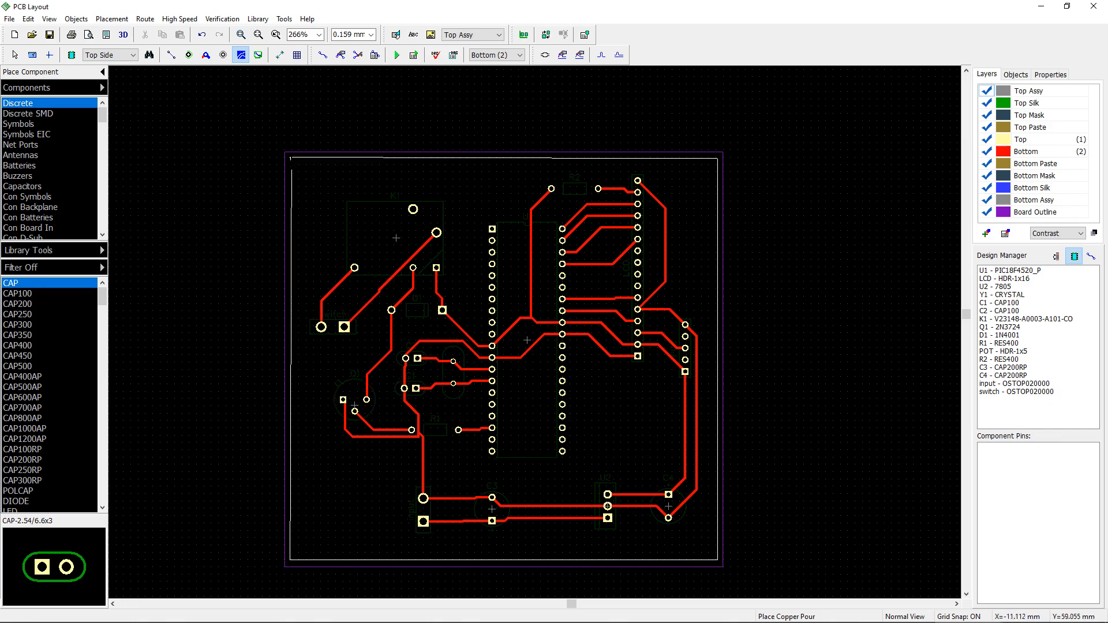
key("Return")
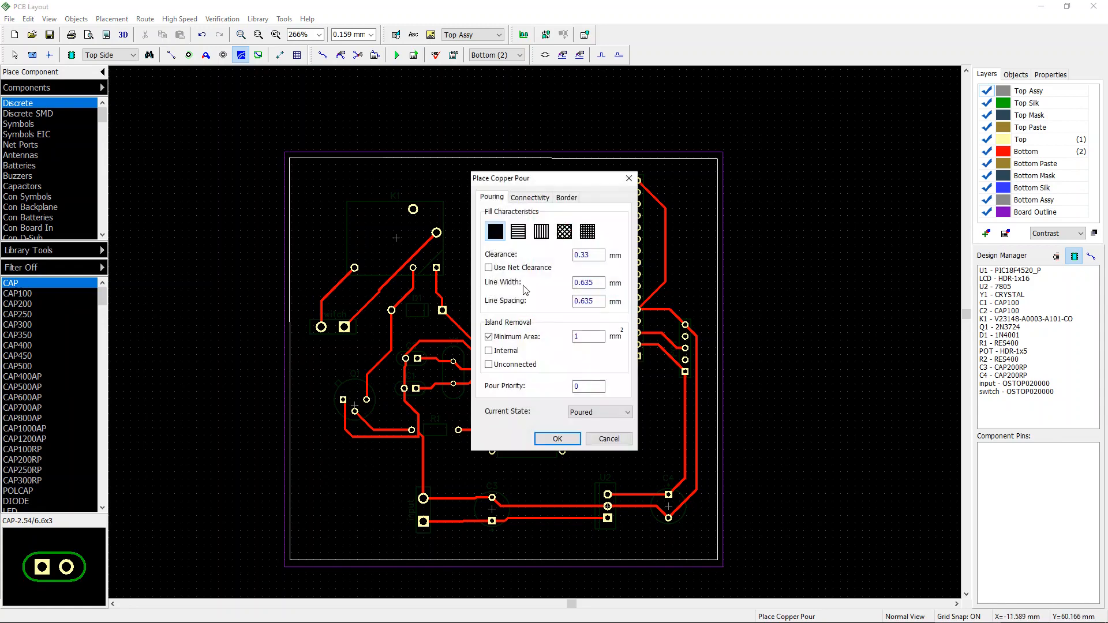
left_click(558, 439)
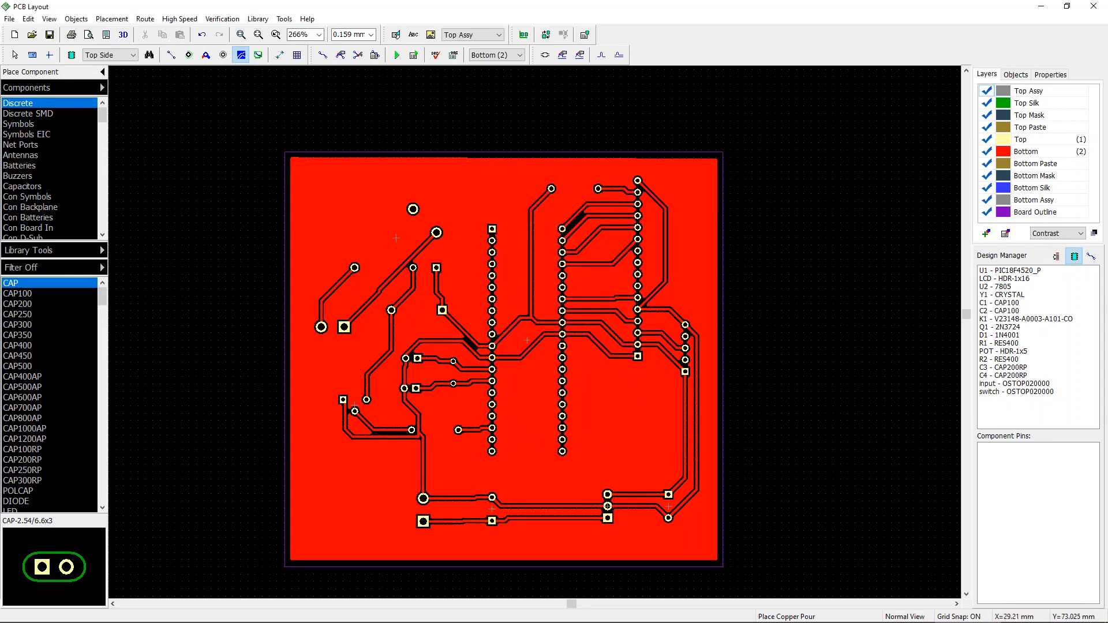
key("Escape")
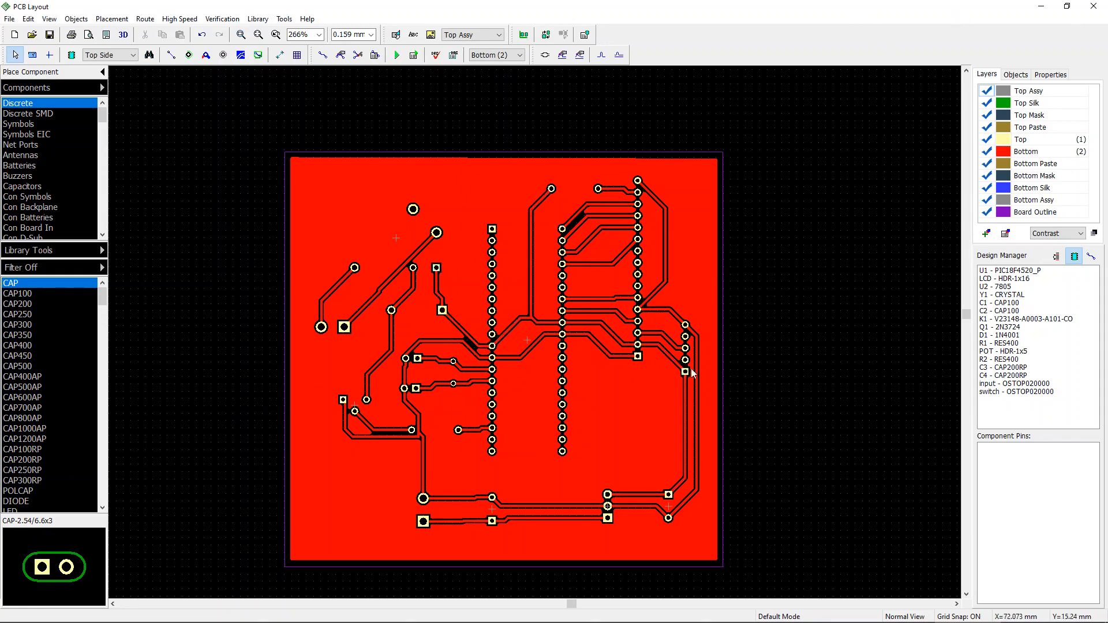
Step: Open the copper pour's properties and connect the pour to Net 2
left_click(440, 497)
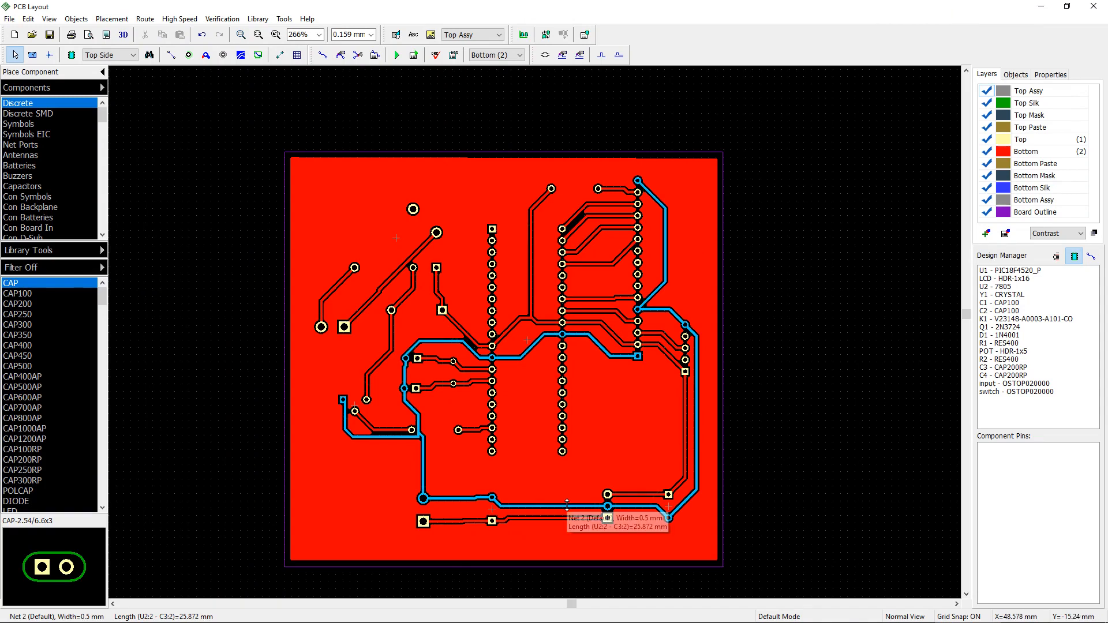
left_click(524, 165)
right_click(523, 166)
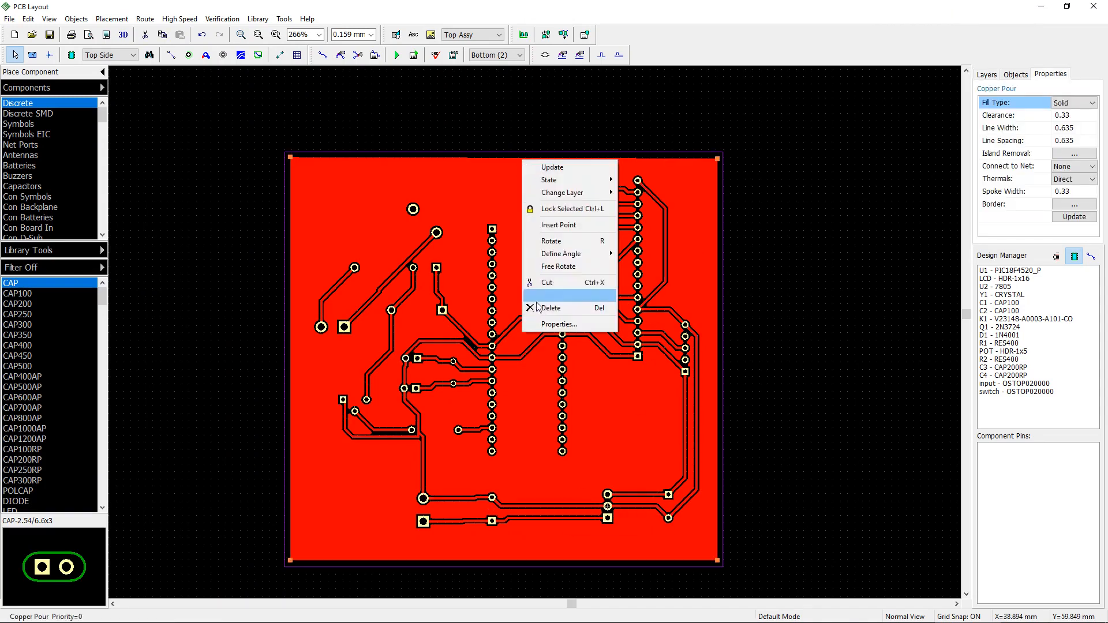
left_click(560, 324)
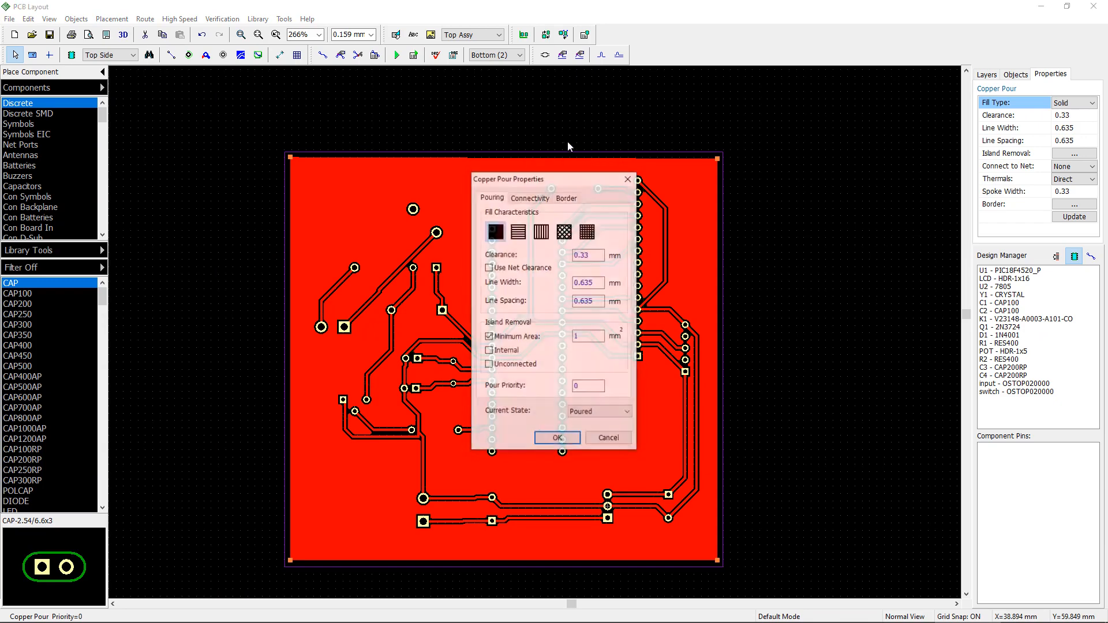
left_click(539, 198)
left_click(580, 225)
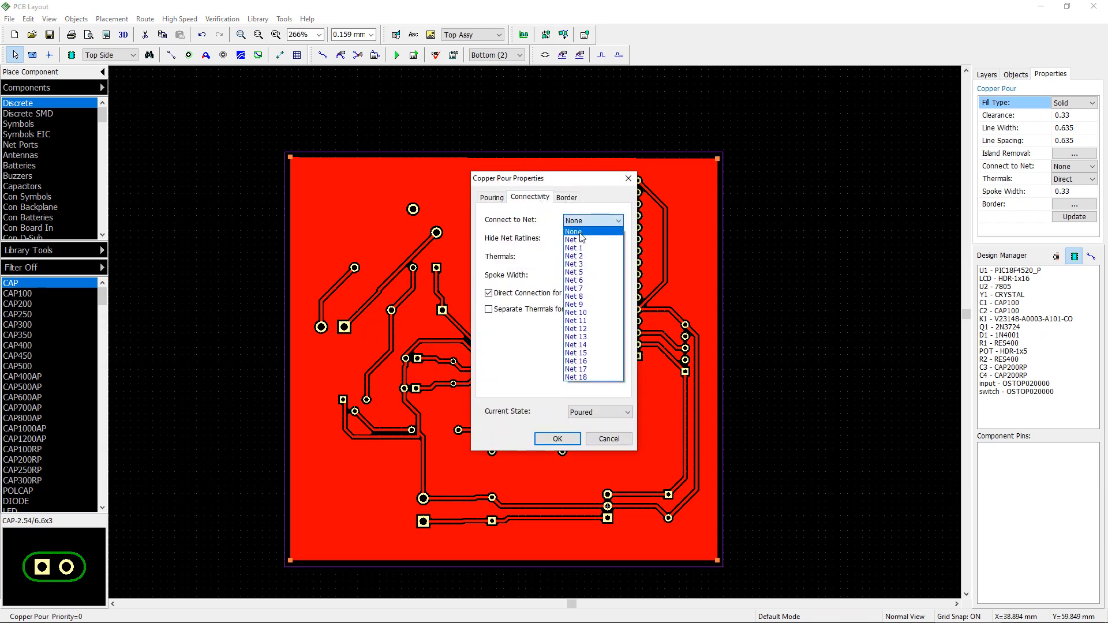
left_click(599, 239)
Step: Set the pour clearance to 1 mm, enable removal of unconnected islands, and apply the changes
left_click(582, 277)
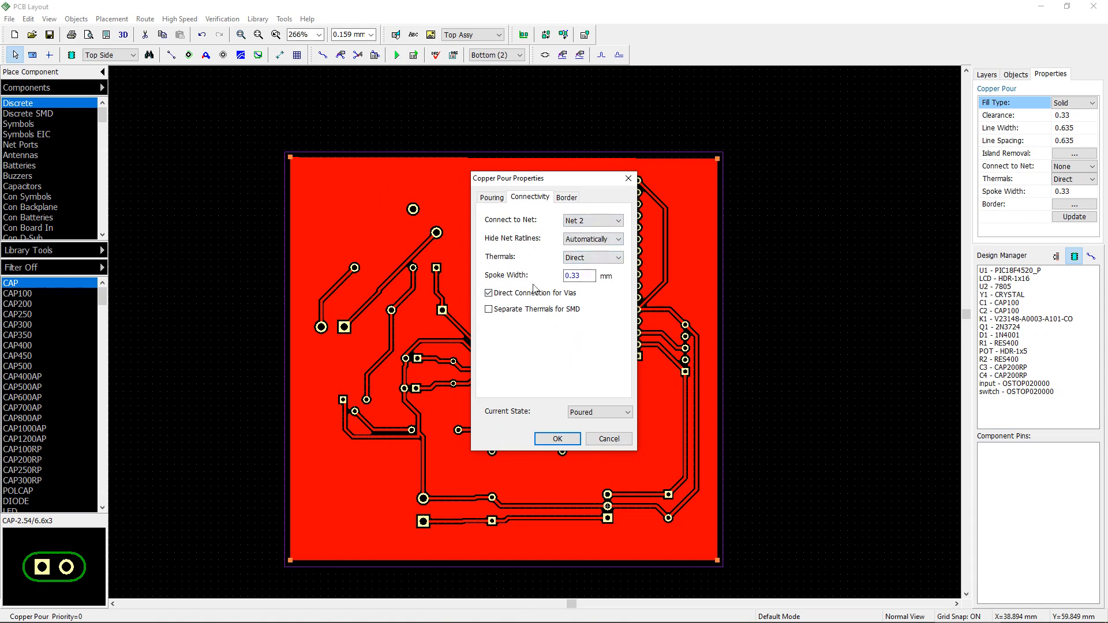
left_click(492, 198)
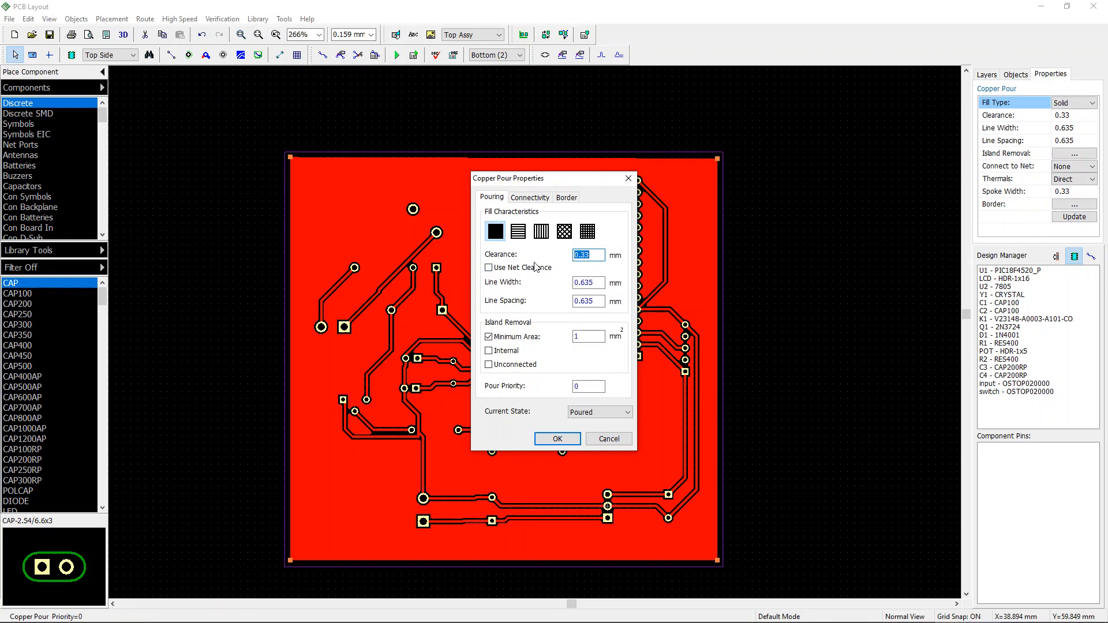
type("1")
left_click(502, 367)
left_click(557, 439)
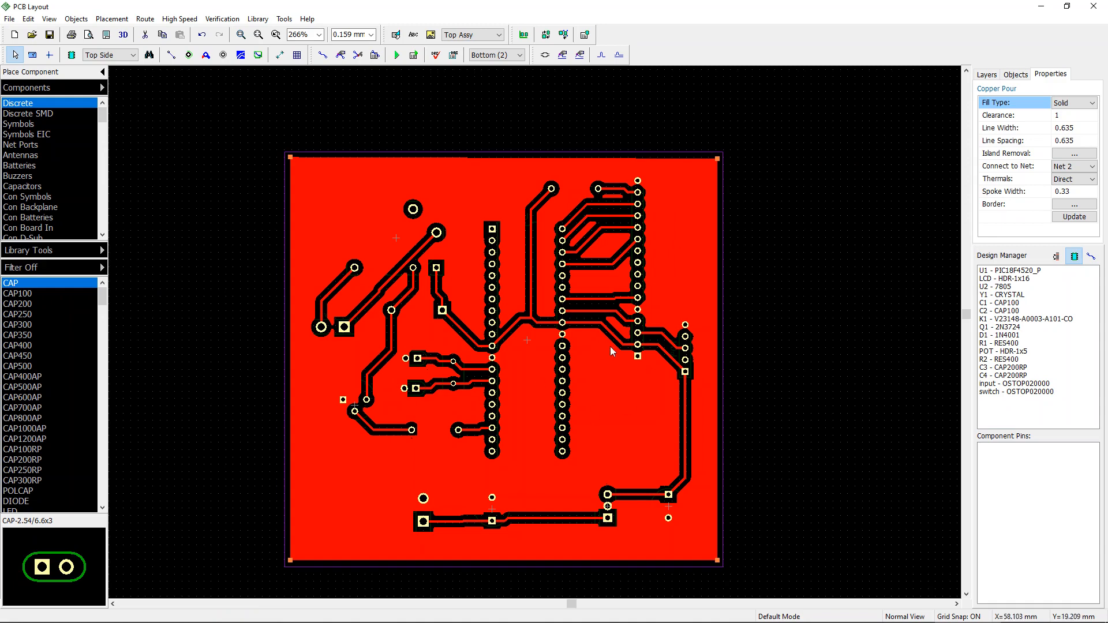
scroll(618, 283, "up", 2)
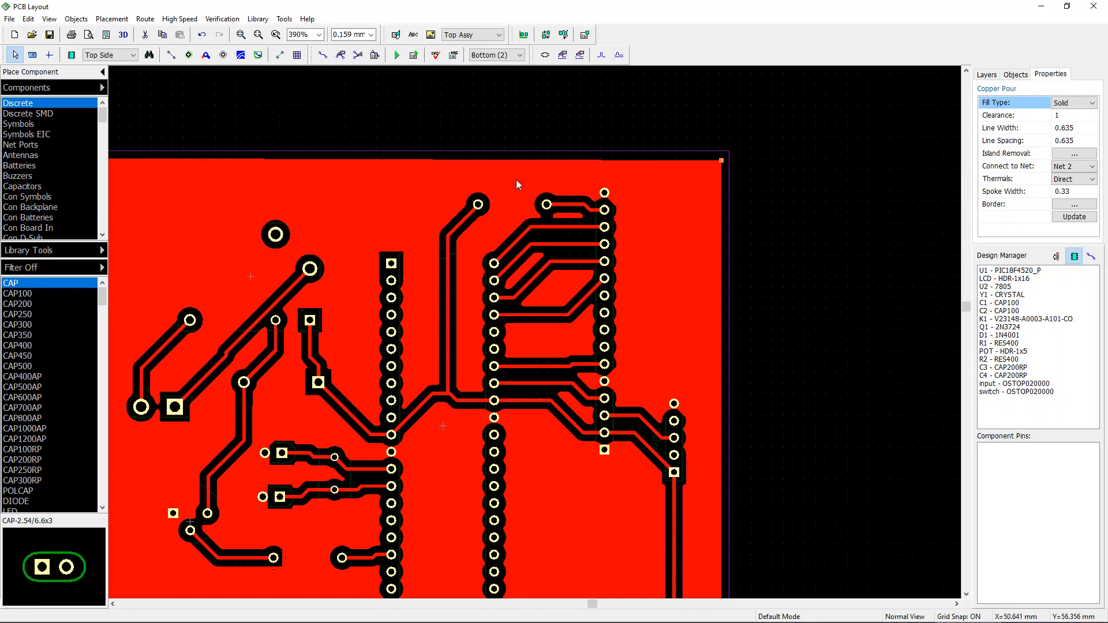
right_click(527, 162)
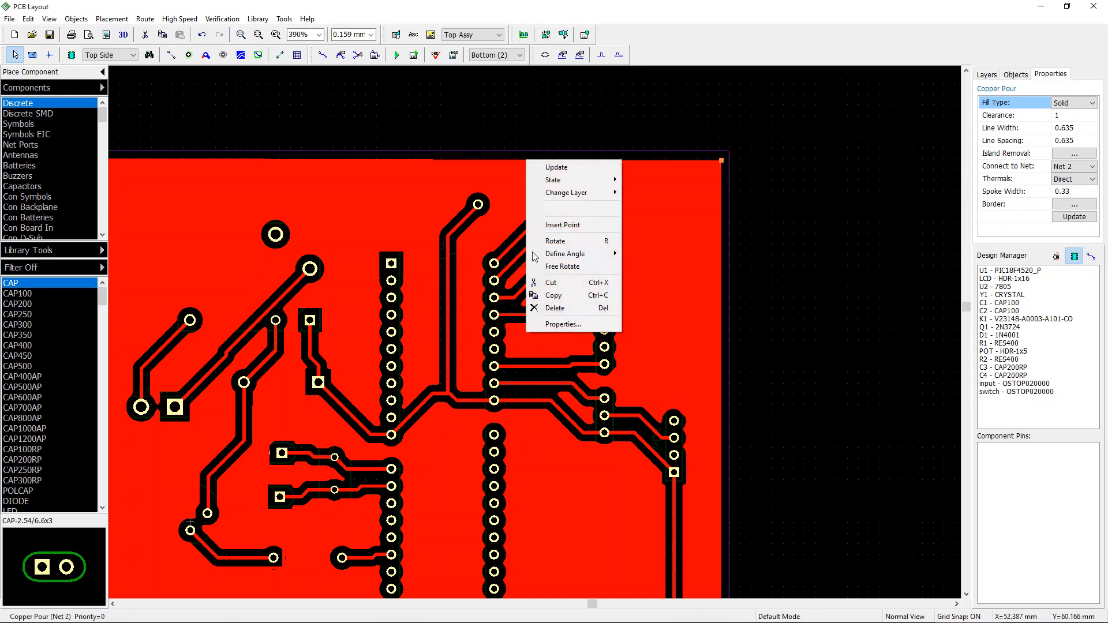
left_click(566, 325)
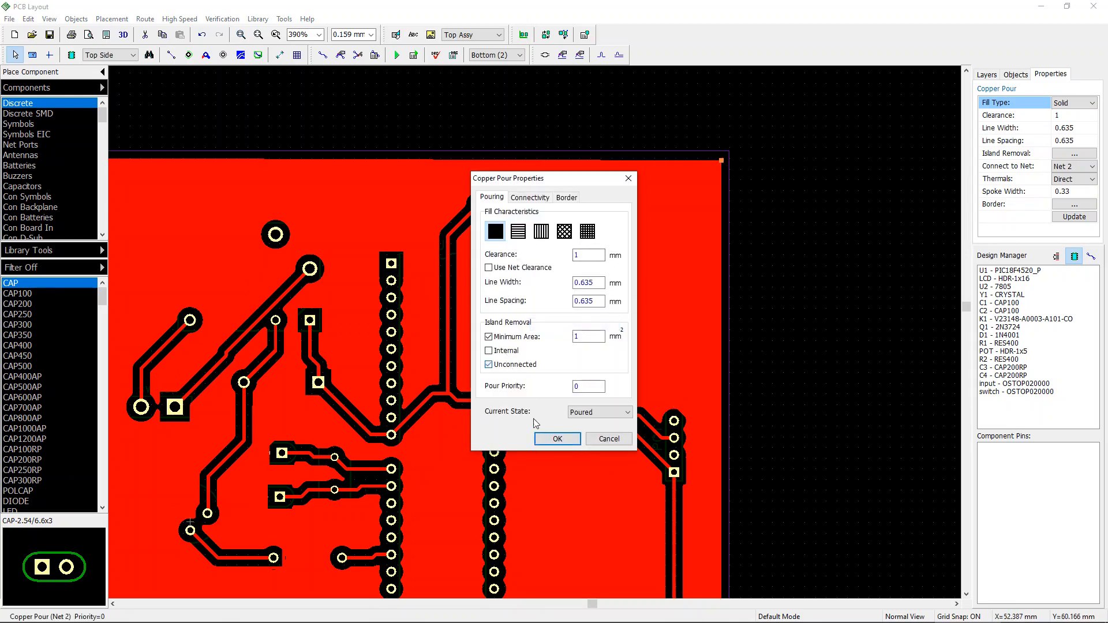
left_click(555, 440)
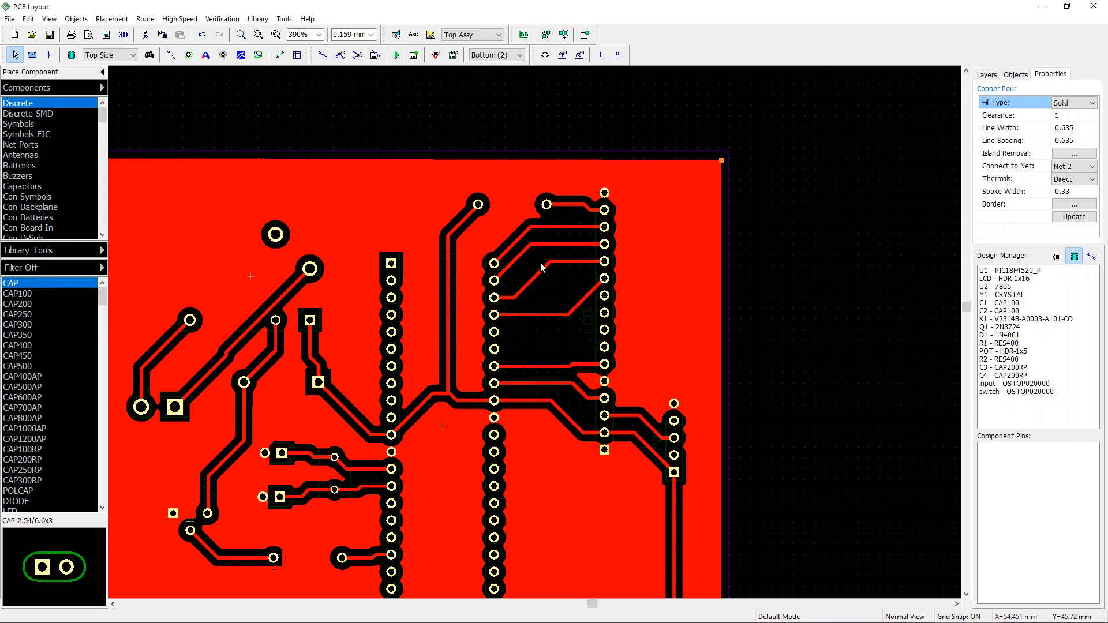
Step: Set the bottom-layer copper pour's current state to Unpoured
scroll(549, 339, "down", 2)
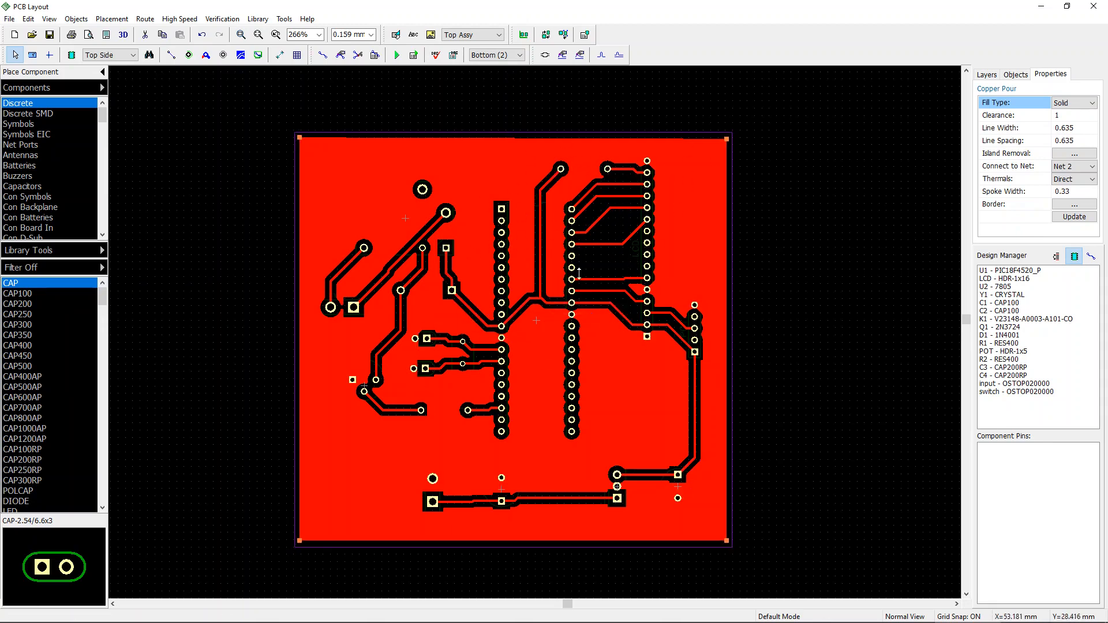
right_click(562, 142)
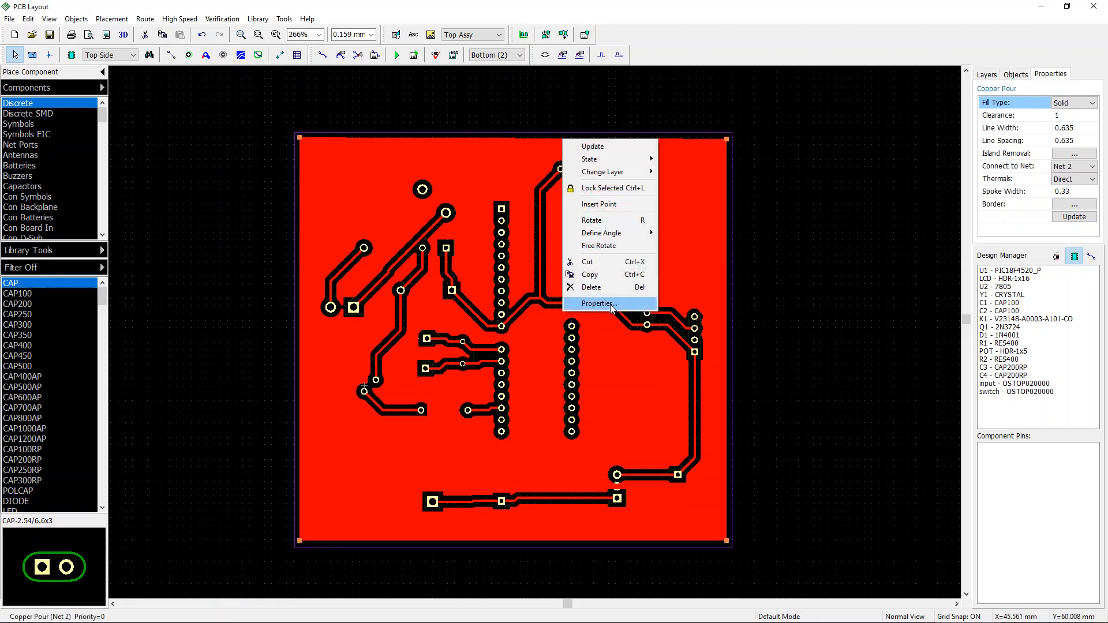
left_click(601, 305)
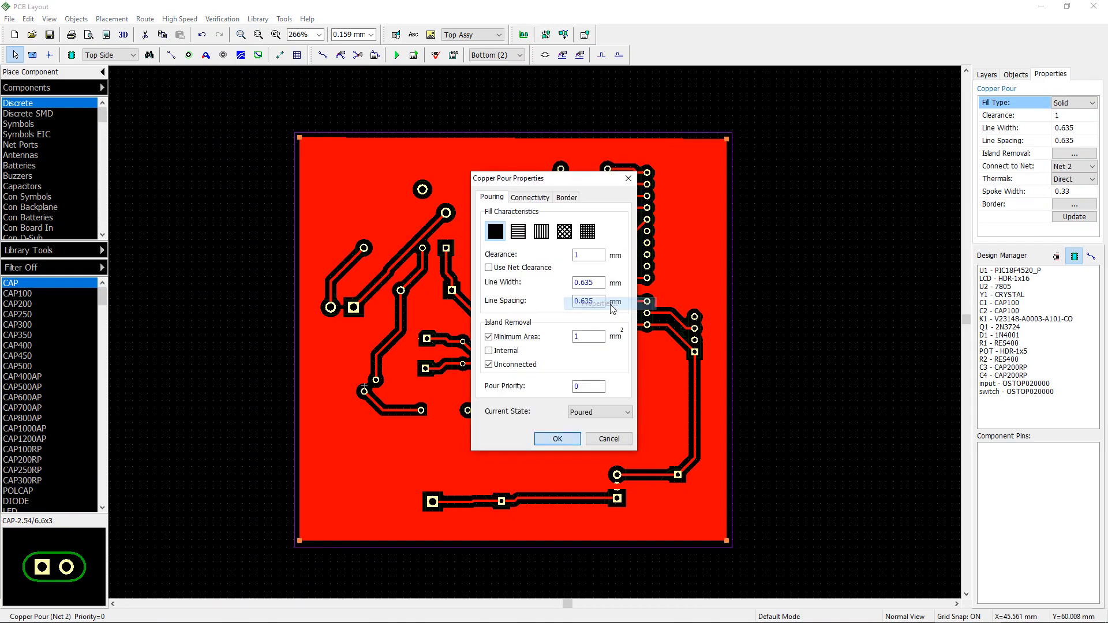
left_click(601, 412)
left_click(586, 432)
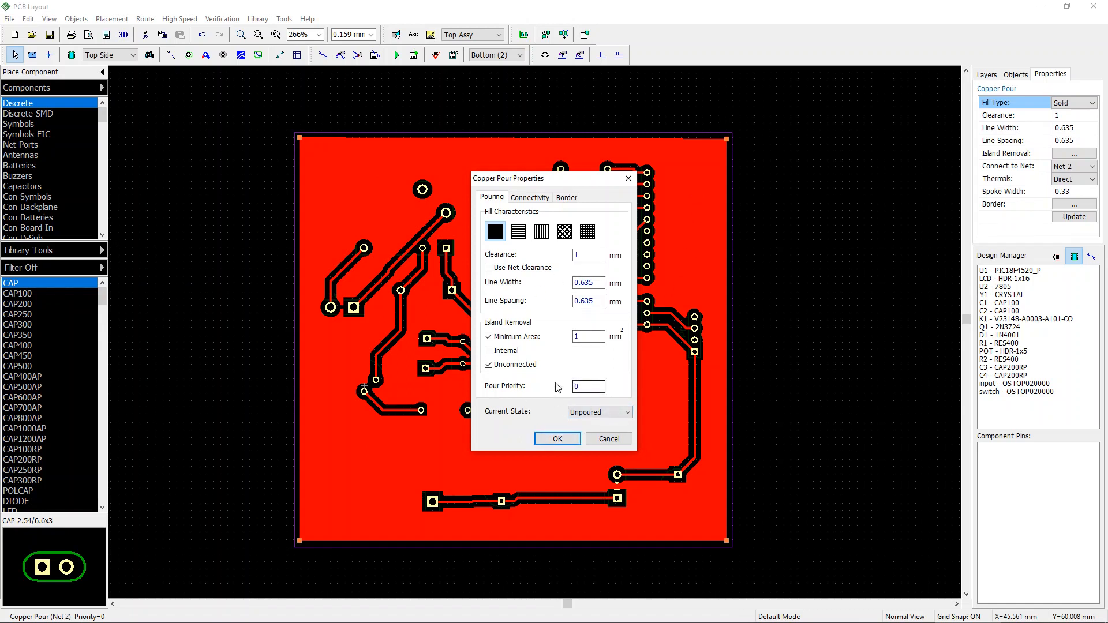
left_click(603, 413)
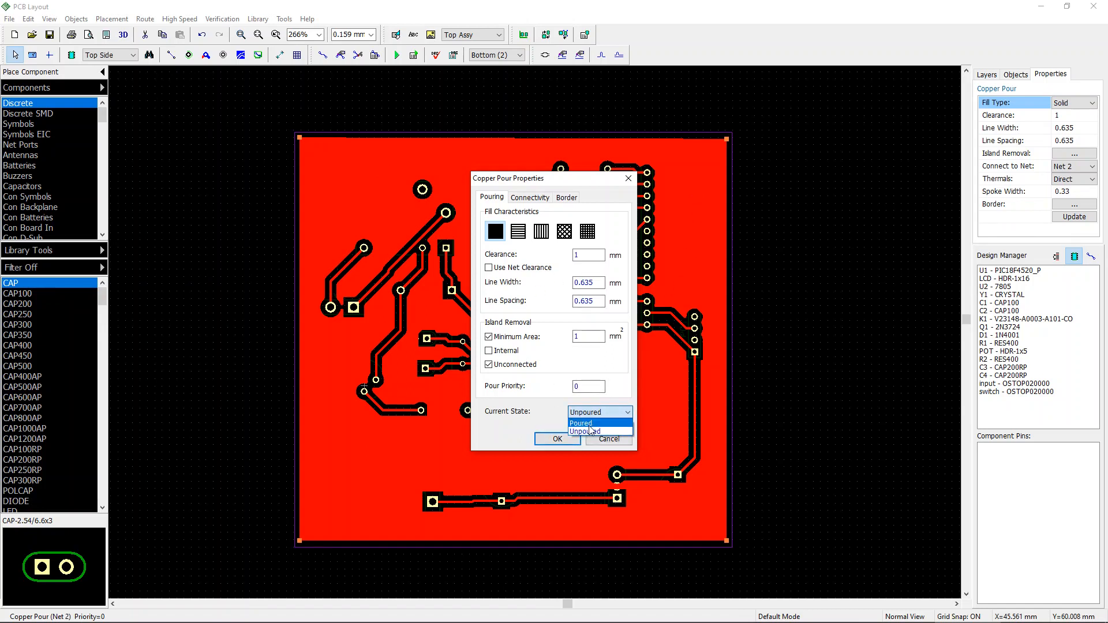
left_click(585, 432)
left_click(557, 438)
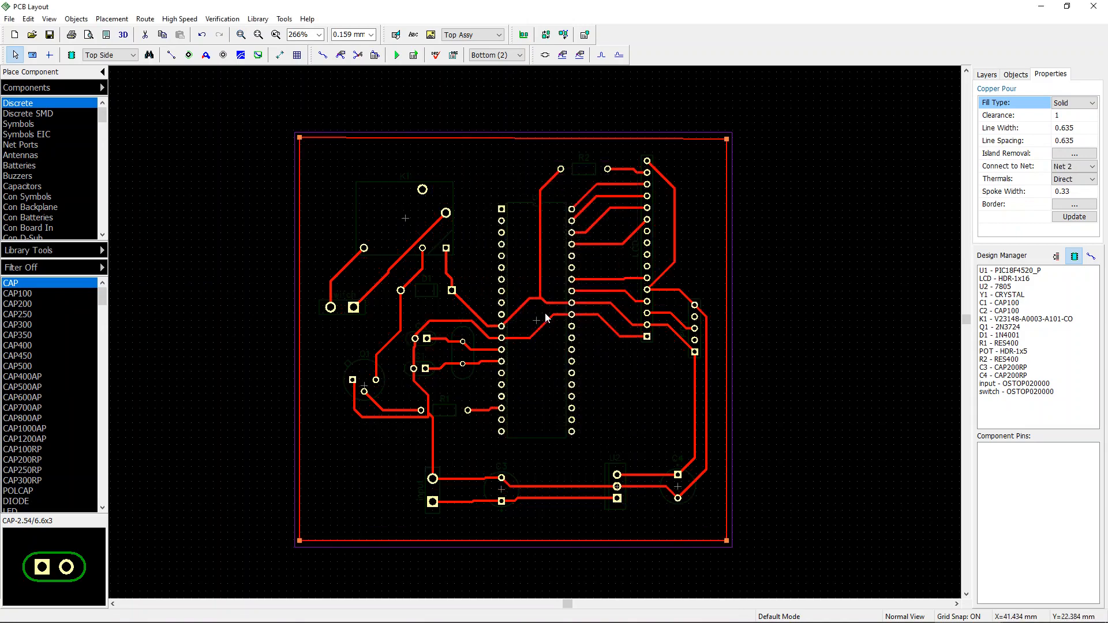
Step: Select the whole board and set a custom net width of 1 mm for Net 2
scroll(520, 314, "up", 1)
scroll(521, 313, "down", 1)
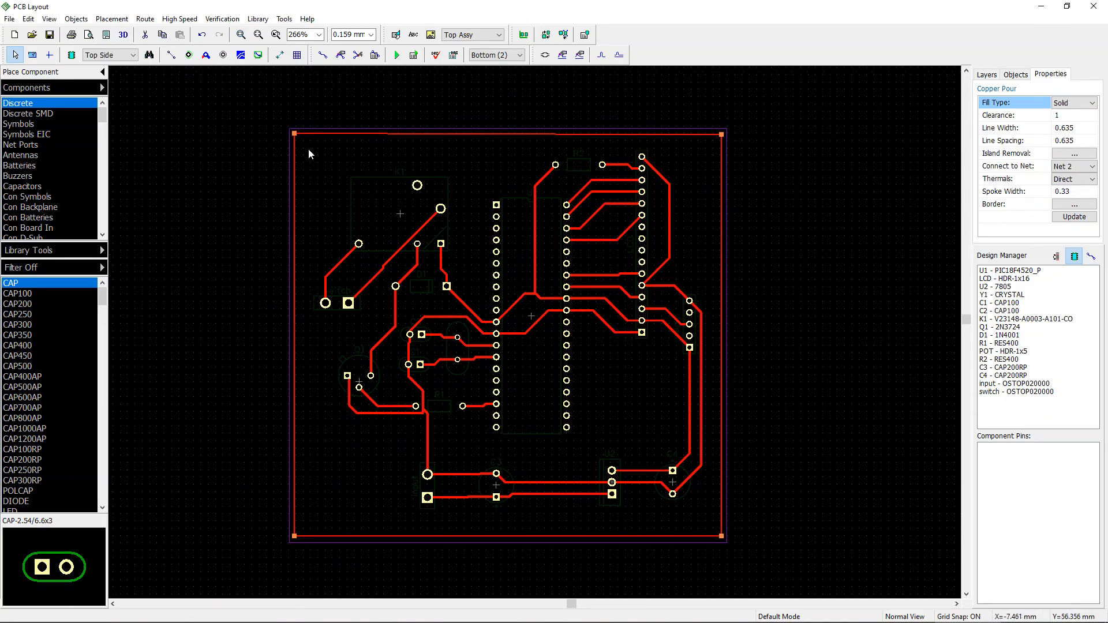
mouse_move(305, 137)
left_mouse_down()
mouse_move(615, 252)
mouse_move(729, 457)
mouse_move(711, 526)
left_mouse_up()
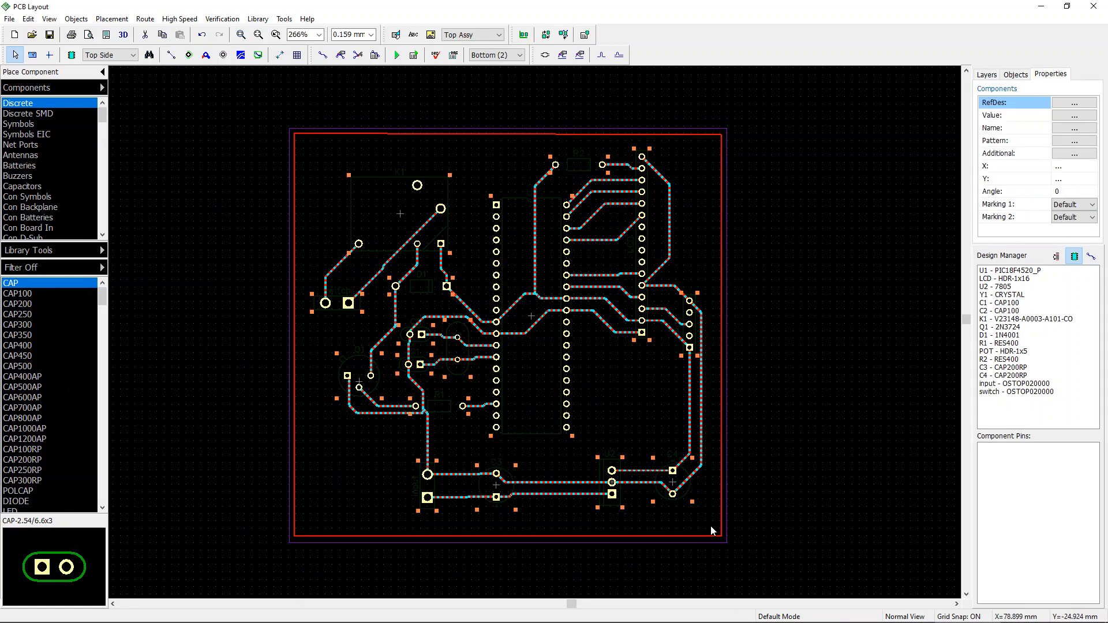
right_click(668, 285)
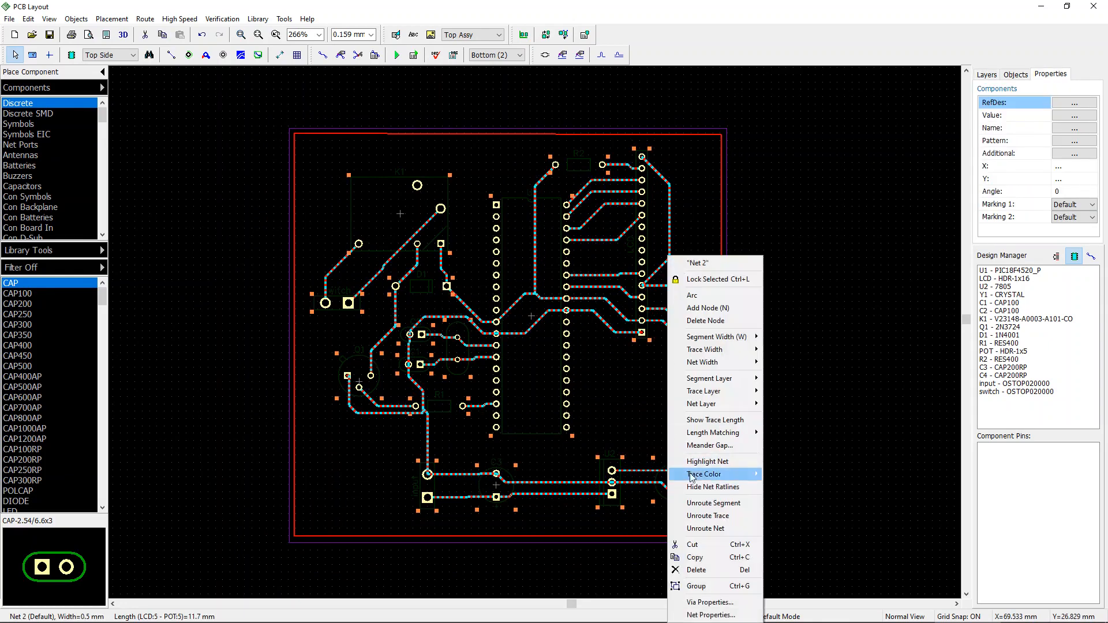
mouse_move(717, 365)
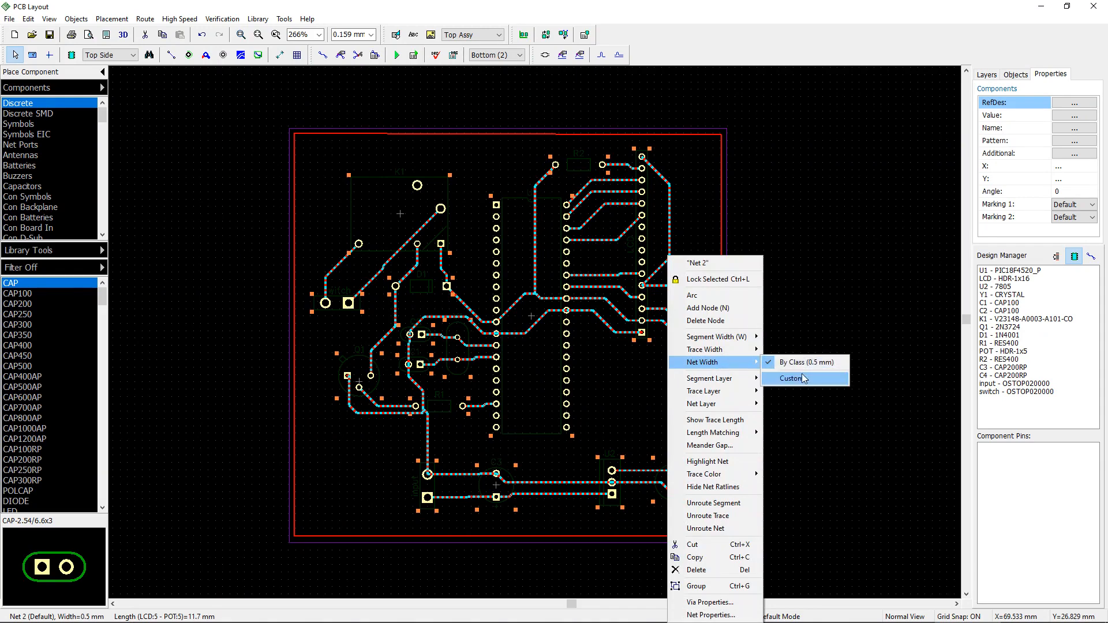
left_click(806, 379)
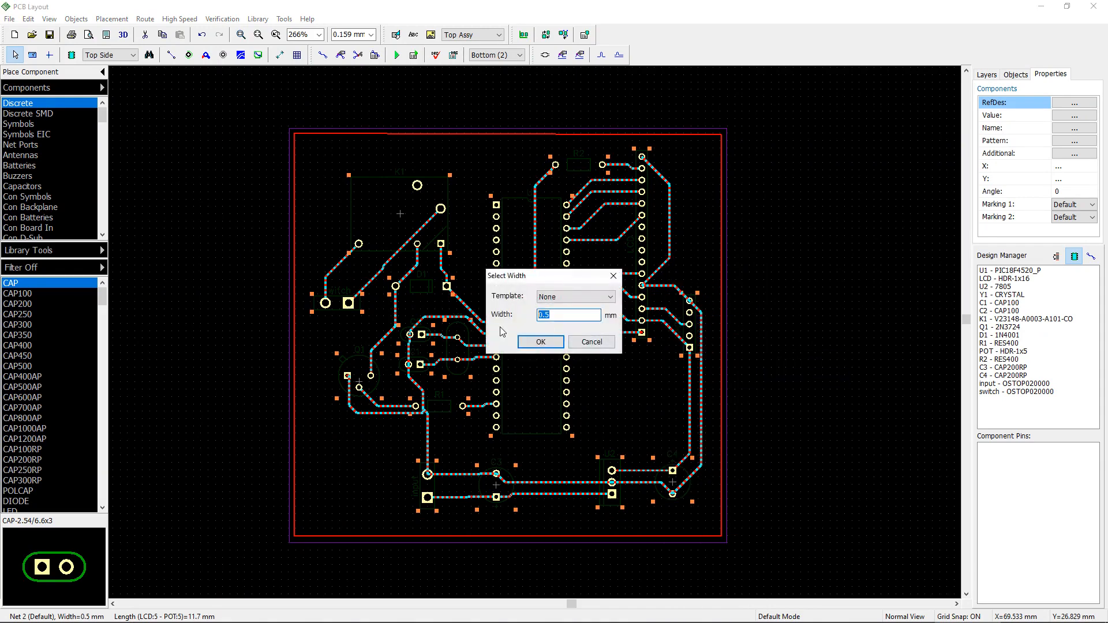
type("1")
left_click(539, 344)
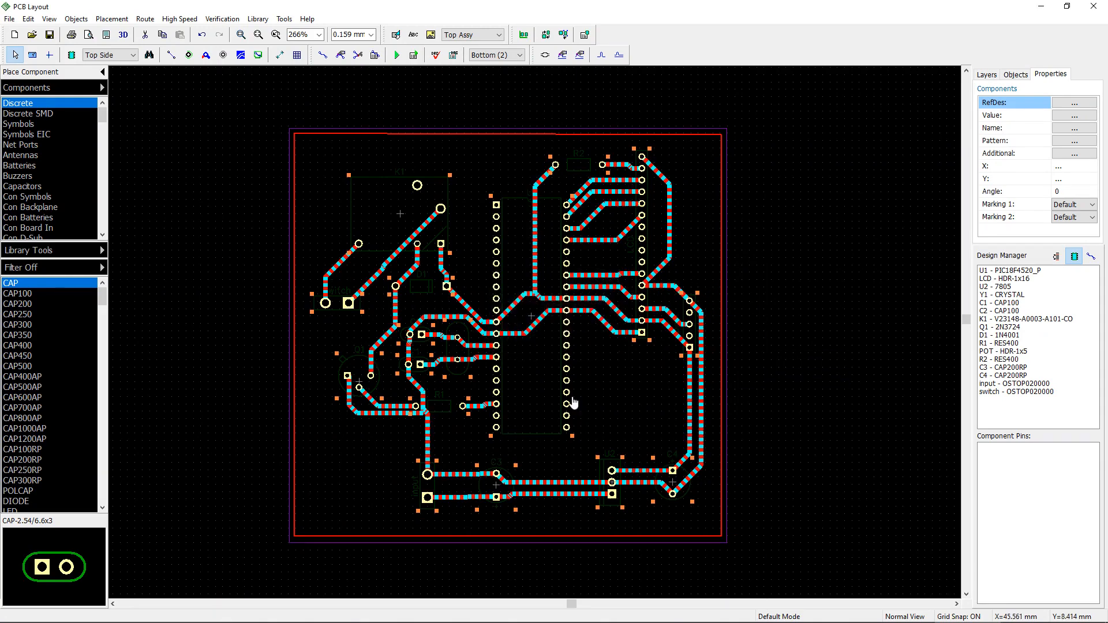
Step: Set a custom net width of 0.5 mm for Net 2
left_click(625, 359)
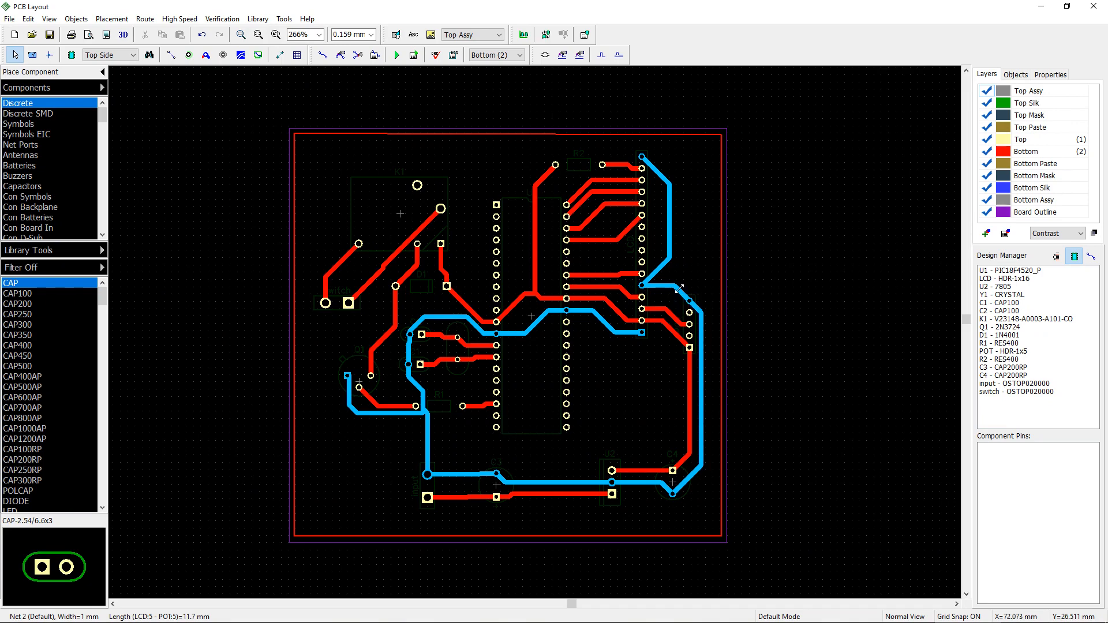
right_click(678, 288)
mouse_move(715, 385)
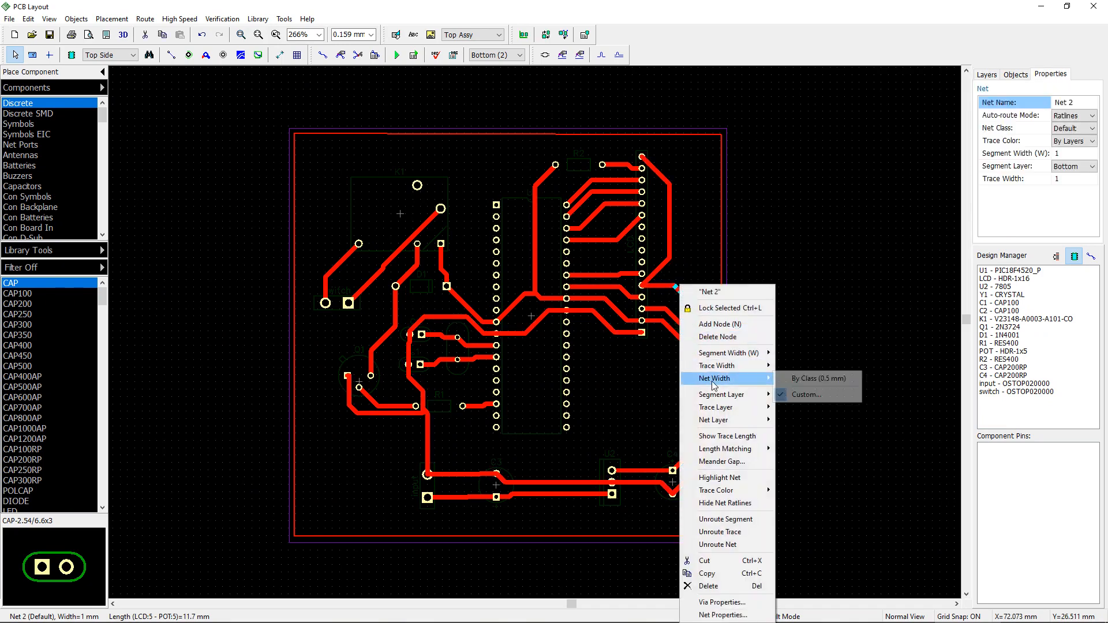
left_click(806, 394)
double_click(563, 315)
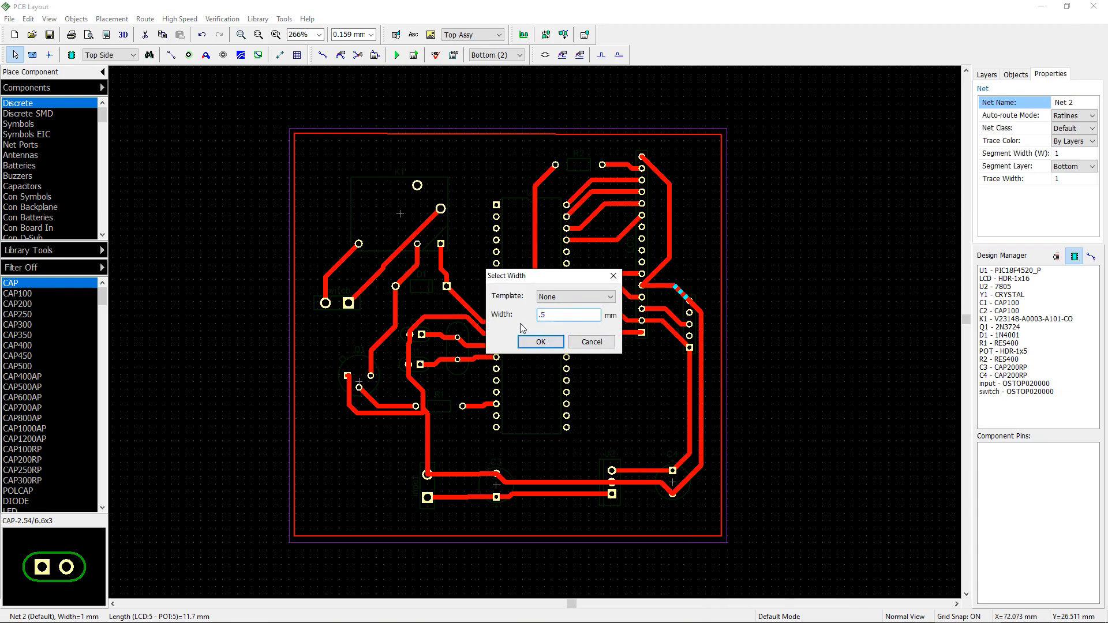
left_click(527, 342)
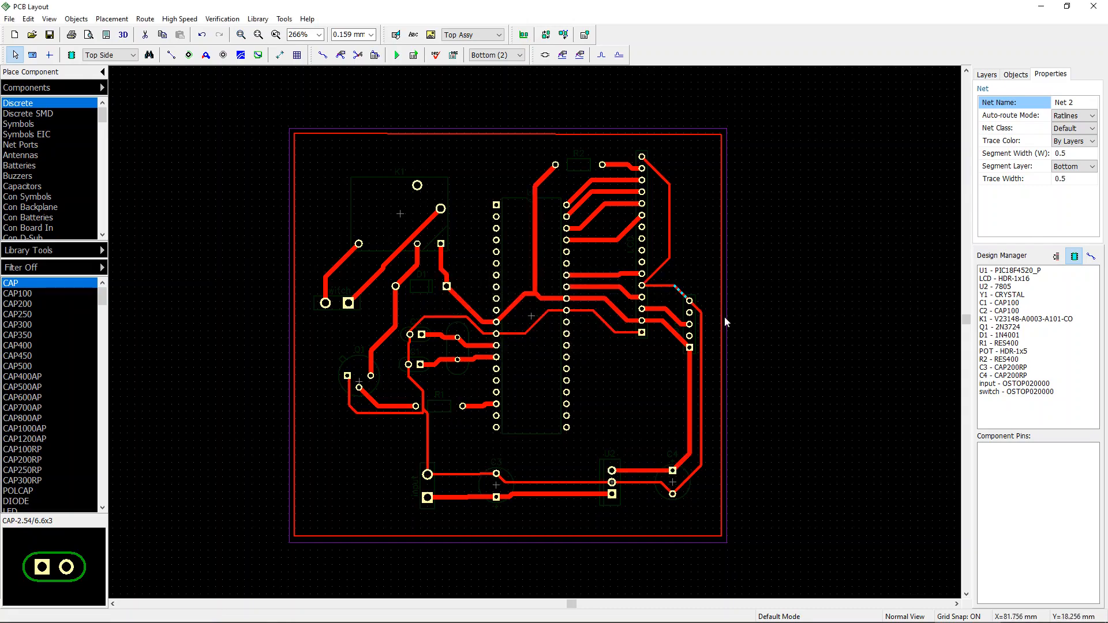
Step: Set a custom net width of 3 mm for Net 5, the trace from K1 to the switch connector
scroll(695, 312, "up", 5)
middle_click_drag(663, 388, 716, 366)
scroll(715, 366, "down", 3)
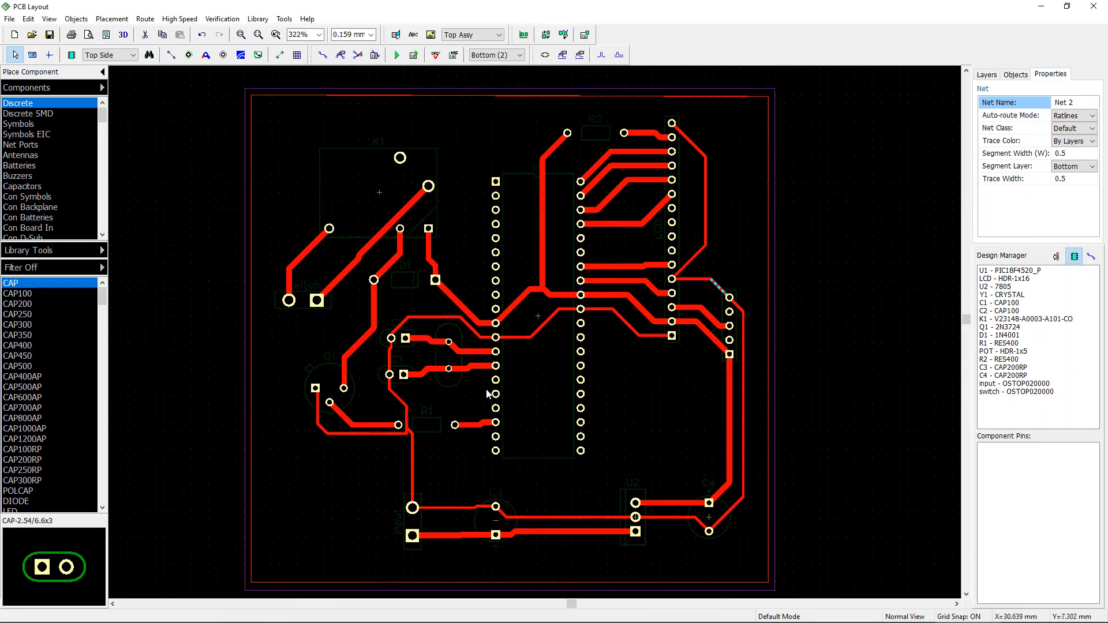
scroll(490, 395, "up", 2)
left_click(454, 315)
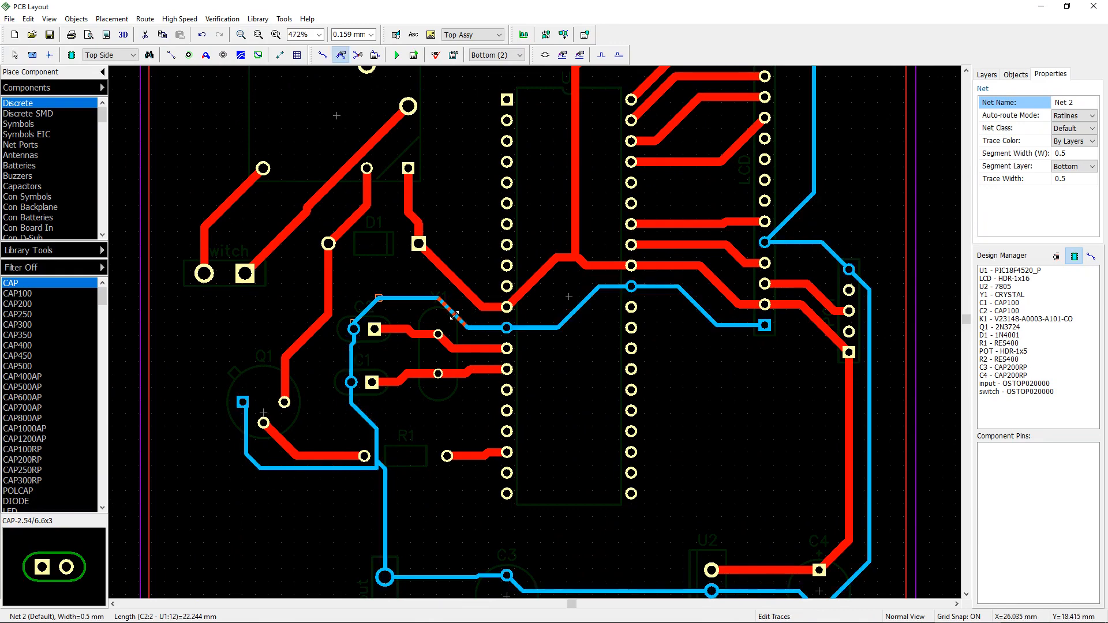
left_click(563, 364)
scroll(569, 362, "down", 2)
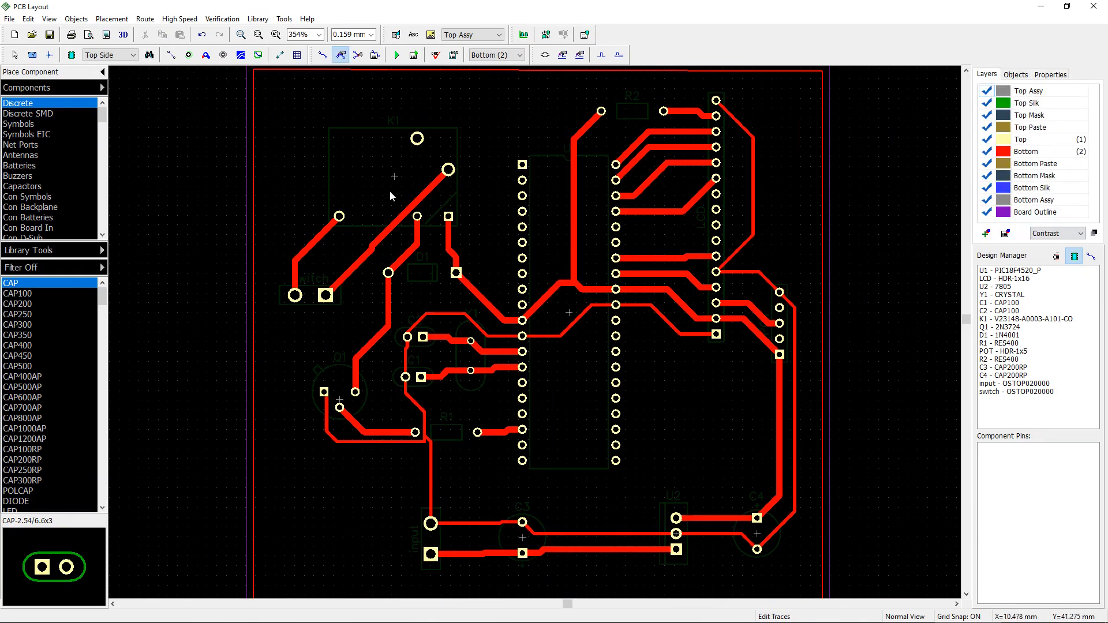
left_click(410, 199)
mouse_move(410, 200)
left_mouse_down()
mouse_move(399, 185)
mouse_move(405, 171)
left_mouse_up()
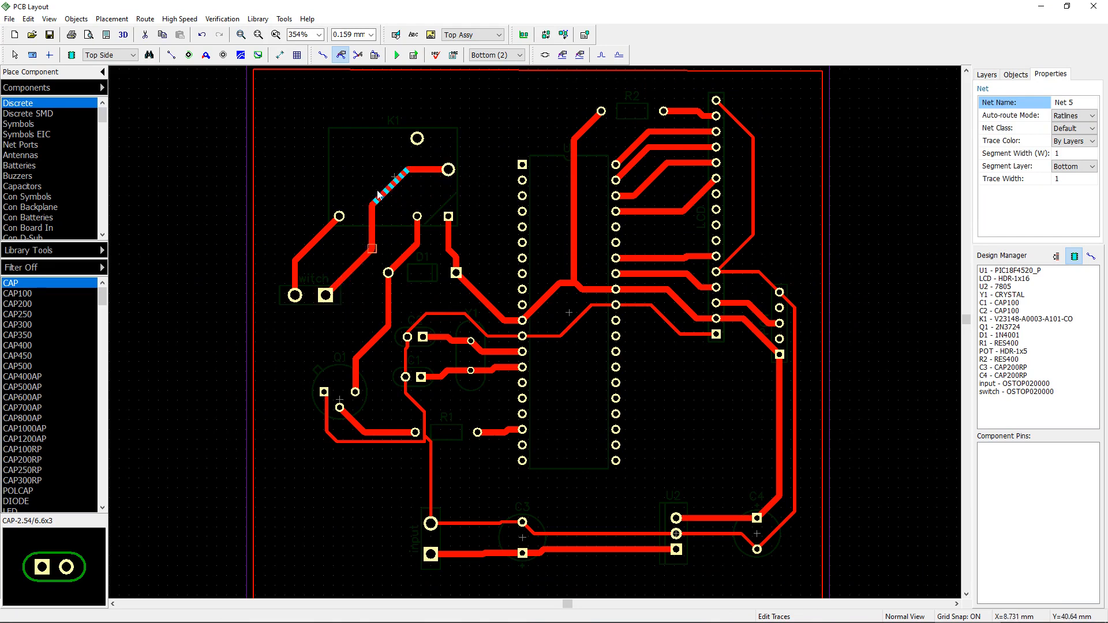
middle_click_drag(418, 207, 519, 258)
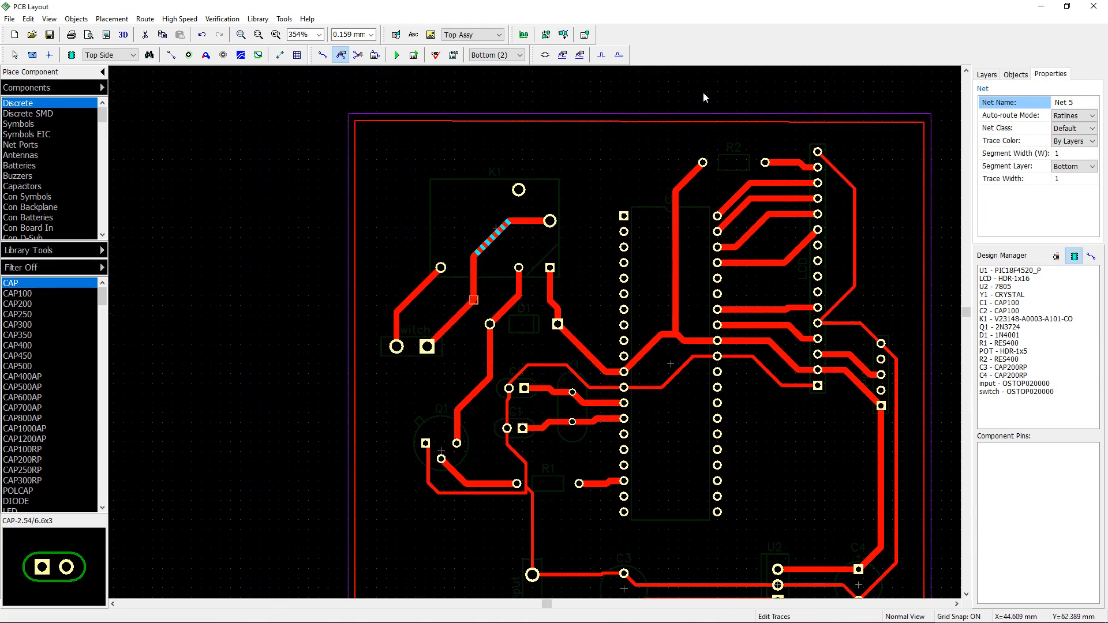
right_click(495, 235)
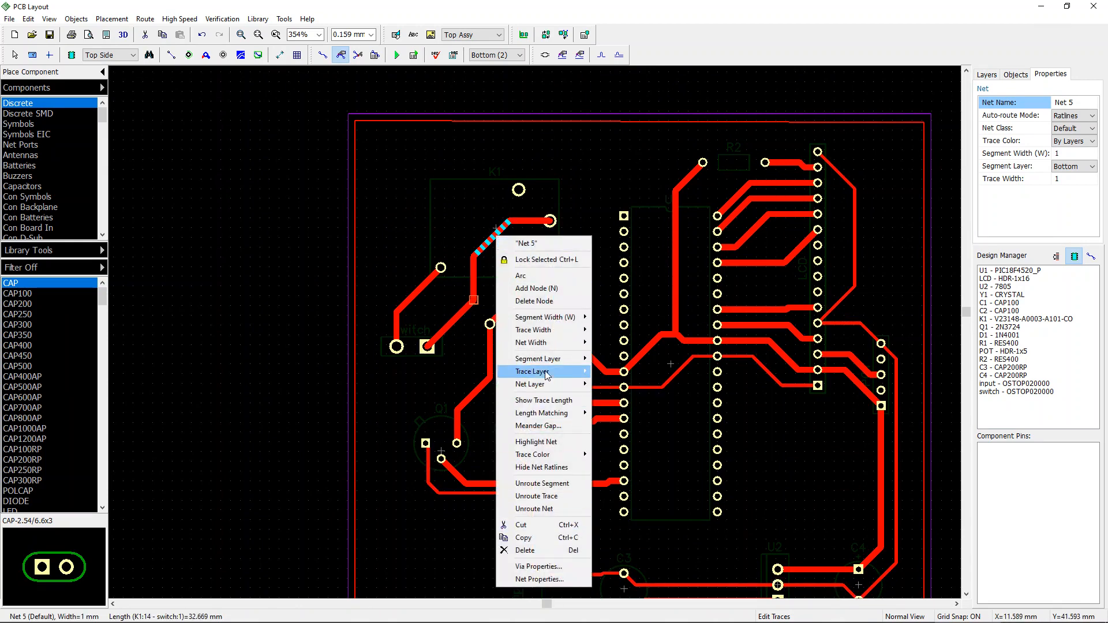
mouse_move(588, 345)
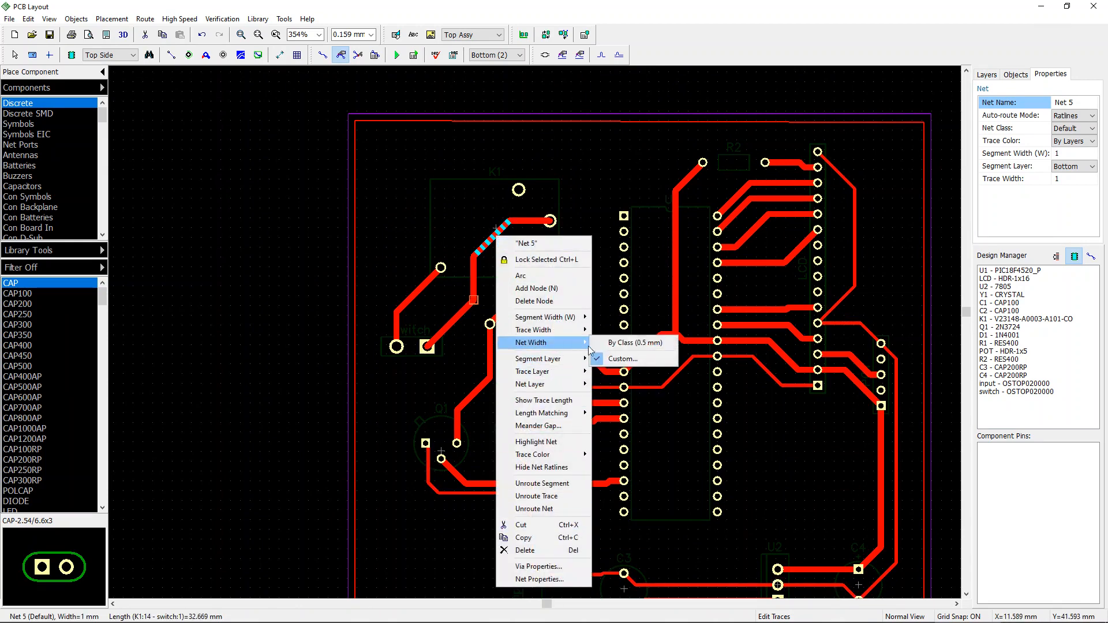
left_click(641, 356)
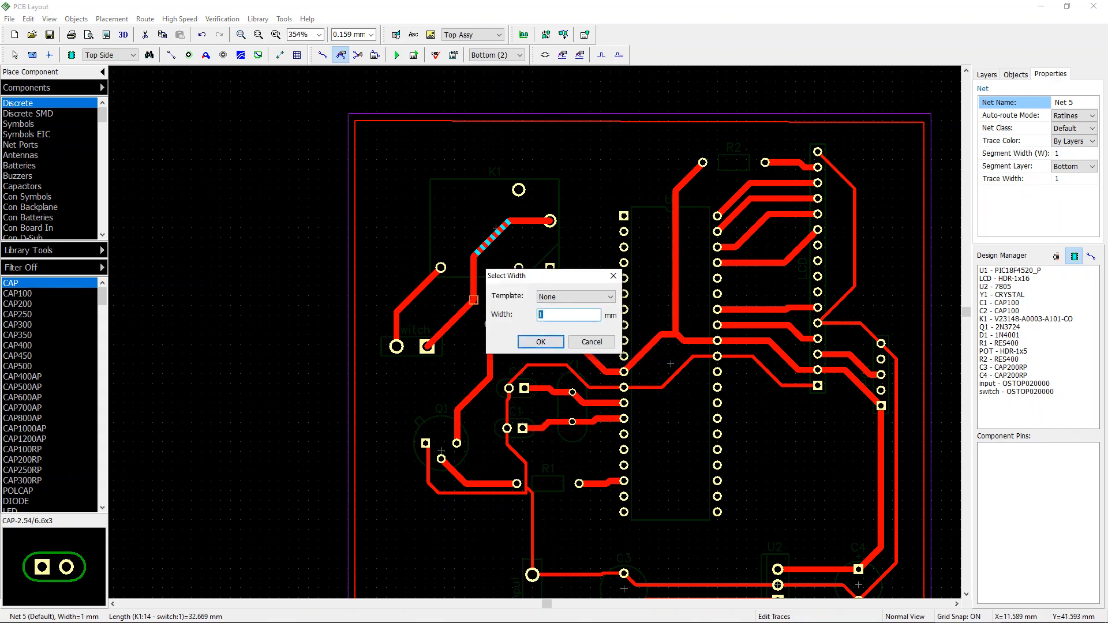
type("3")
left_click(527, 343)
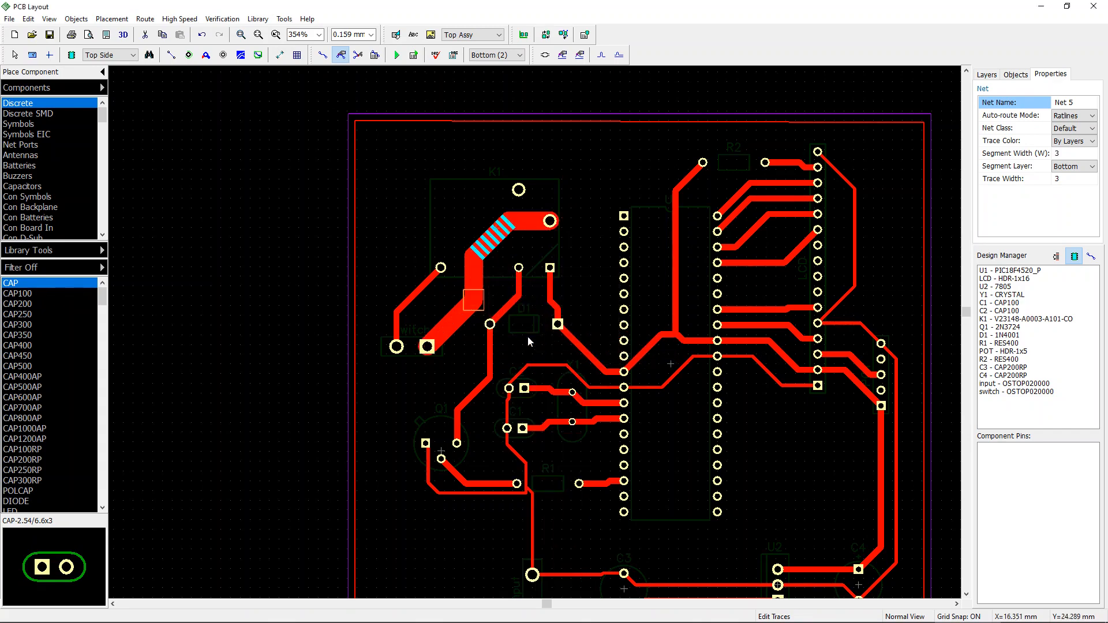
Step: Set a custom net width of 3 mm for Net 18, the other trace between K1 and the switch connector
left_click(434, 376)
left_click(420, 288)
right_click(421, 288)
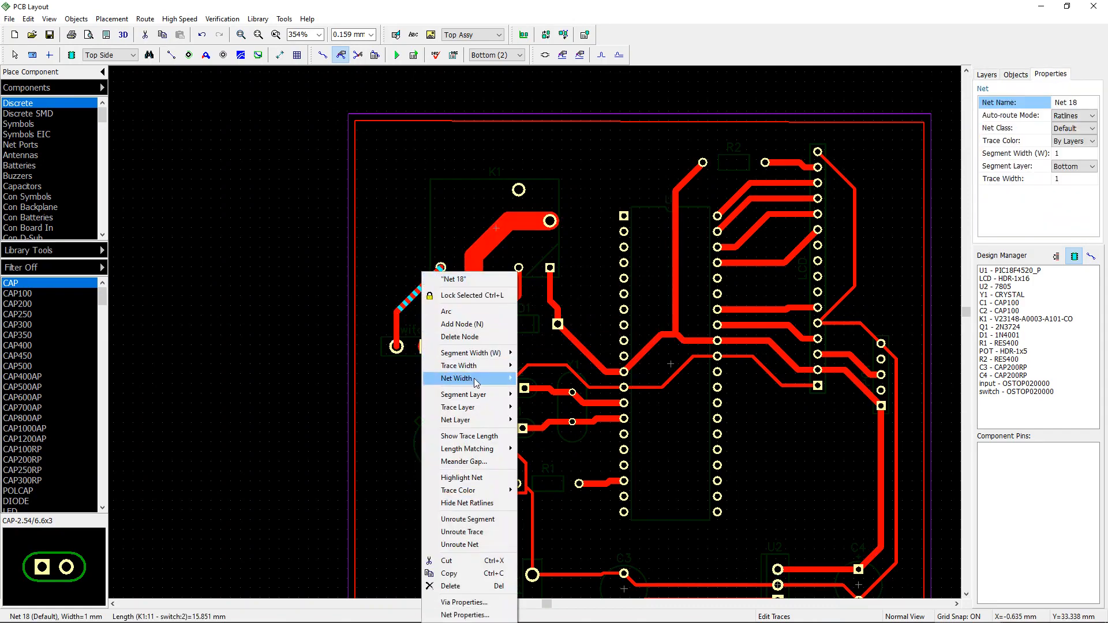
mouse_move(476, 379)
left_click(555, 396)
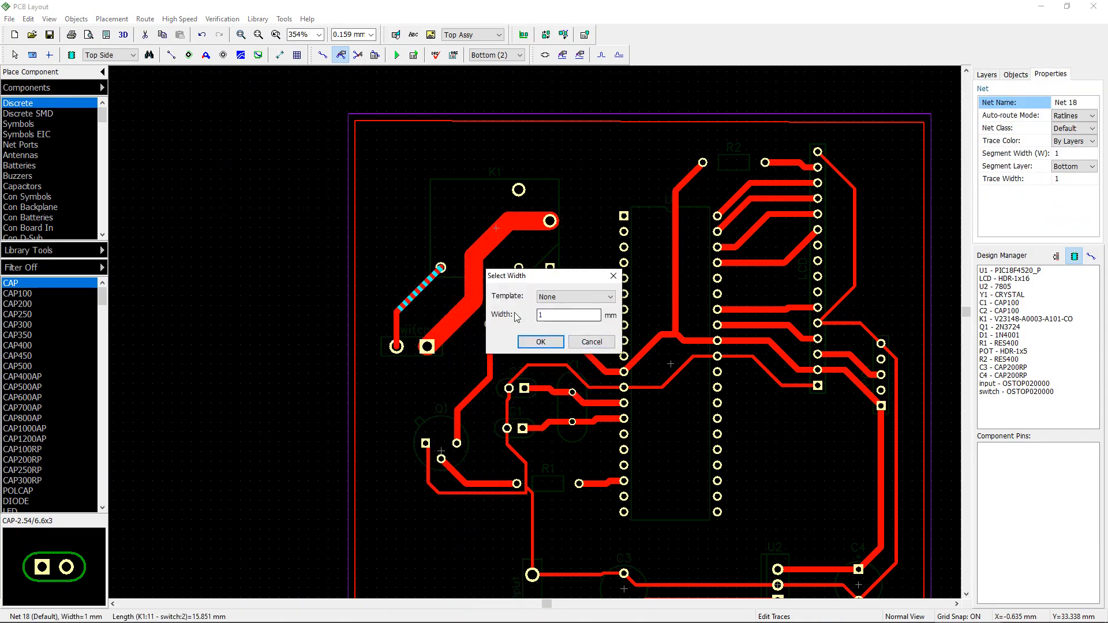
key("BackSpace")
type("3")
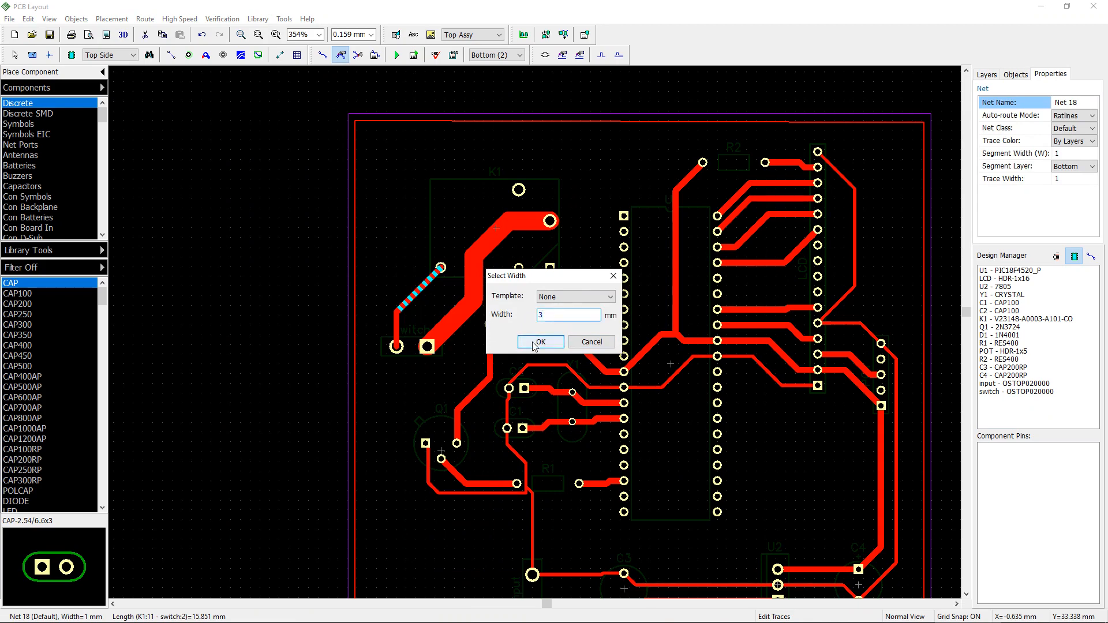
left_click(540, 342)
left_click(438, 378)
Step: Move the Net 2 trace segment running below Q1 and R1 further down, away from the R1 pad
scroll(562, 429, "down", 2)
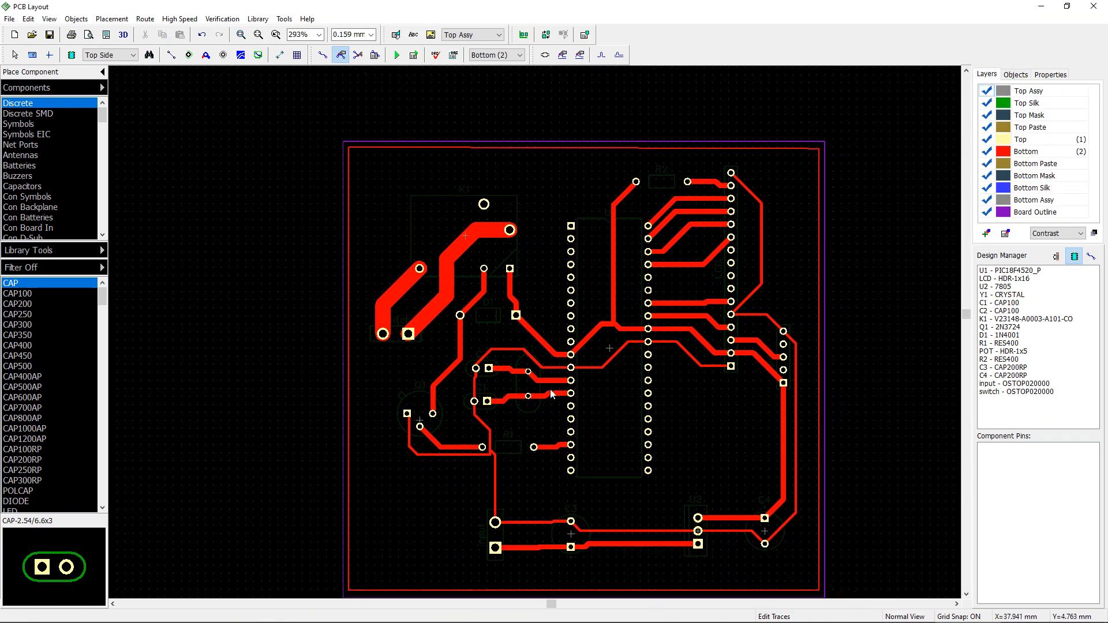
scroll(504, 361, "down", 1)
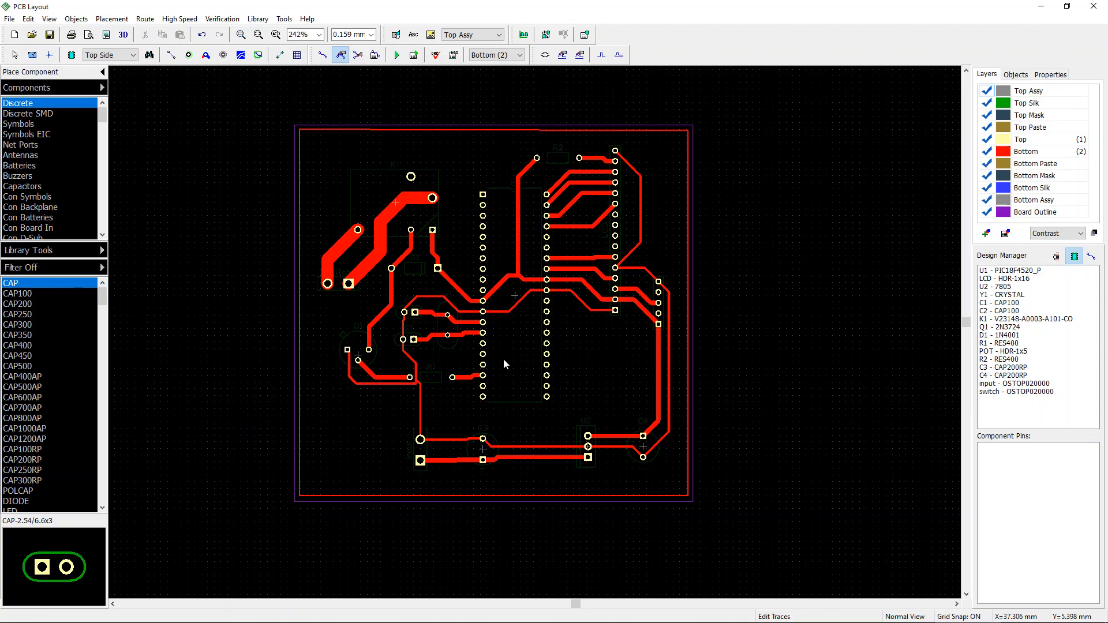
scroll(503, 359, "up", 5)
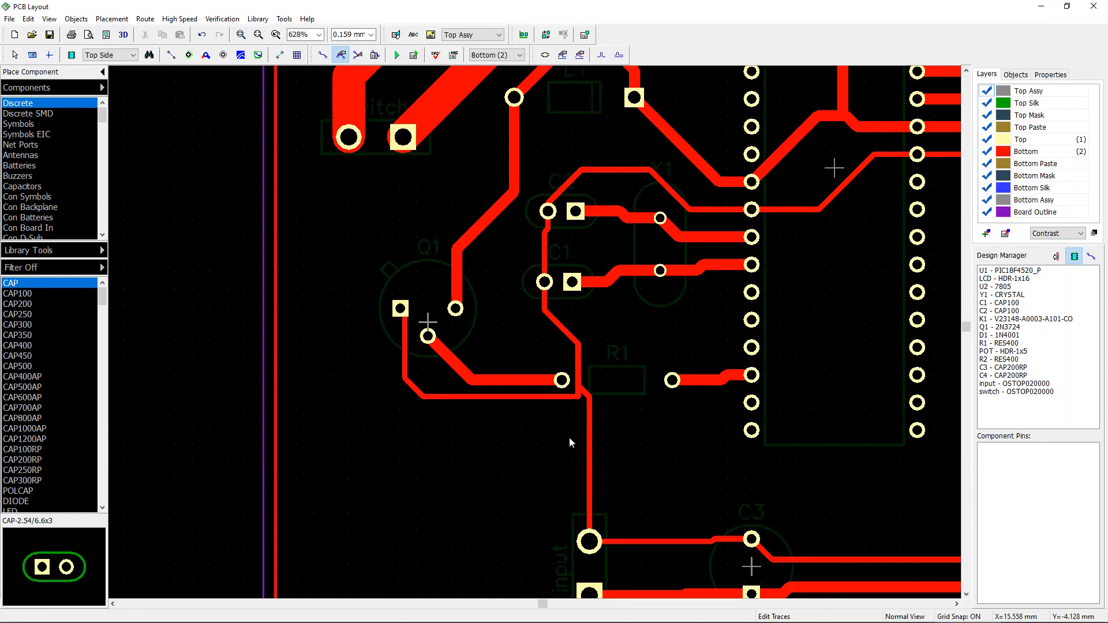
left_click(555, 399)
left_click_drag(556, 398, 555, 450)
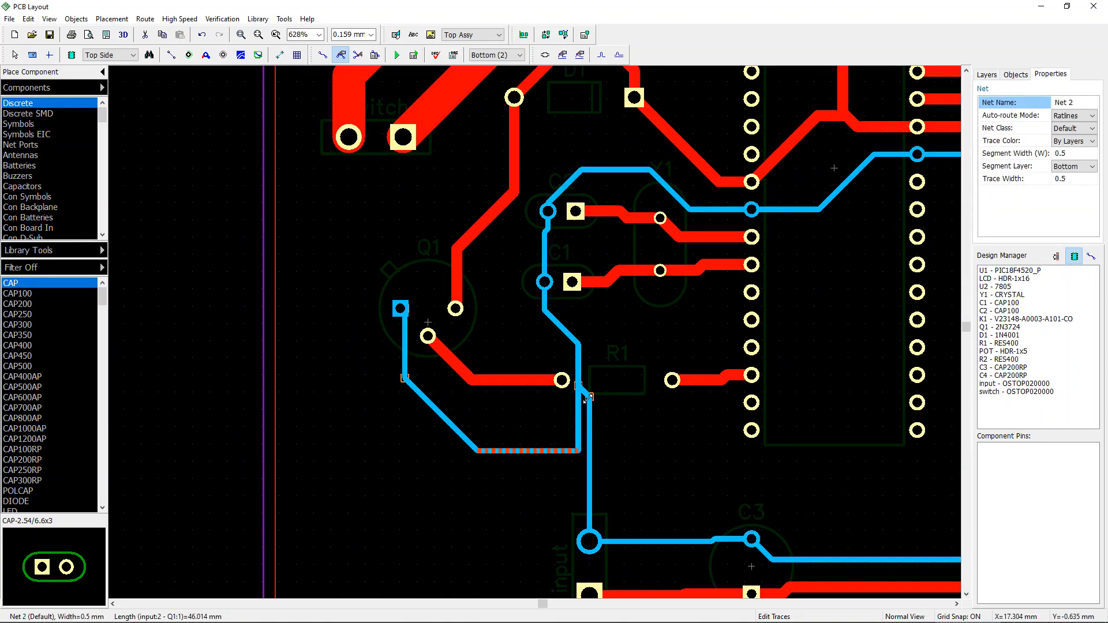
Step: Reshape the Net 2 trace beside R1, shifting its vertical segment to the right so it clears the R1 pad
mouse_move(577, 407)
left_mouse_down()
mouse_move(623, 406)
mouse_move(587, 423)
mouse_move(624, 415)
left_mouse_up()
left_click_drag(623, 452, 624, 425)
left_click(619, 482)
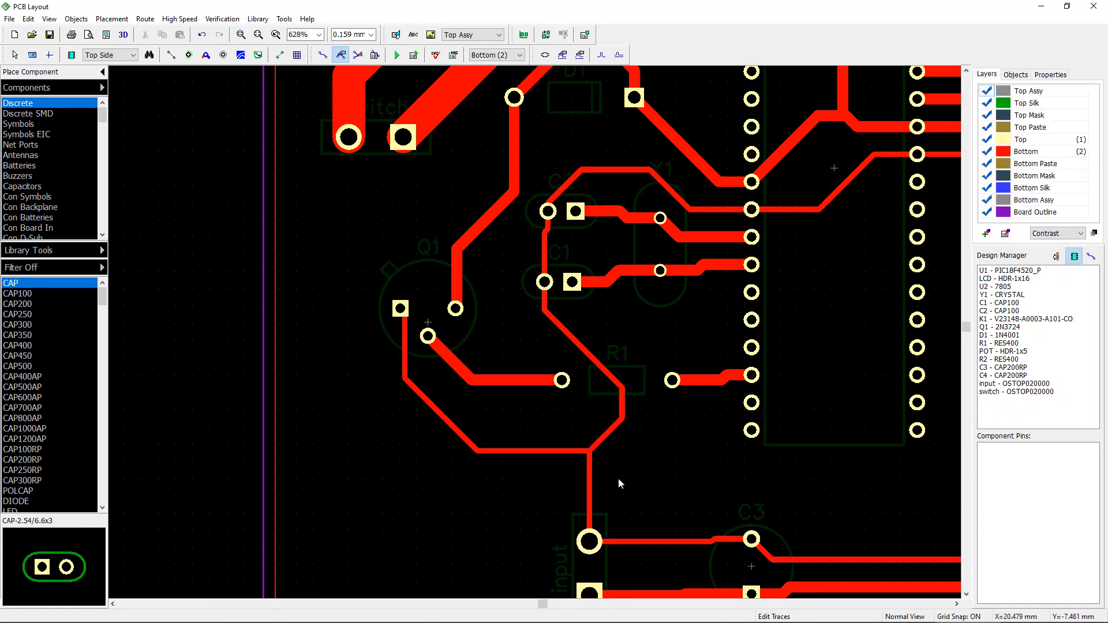
Step: Move the Net 2 trace segment beside the top of the LCD header outward so the trace clears the pads
scroll(615, 484, "down", 4)
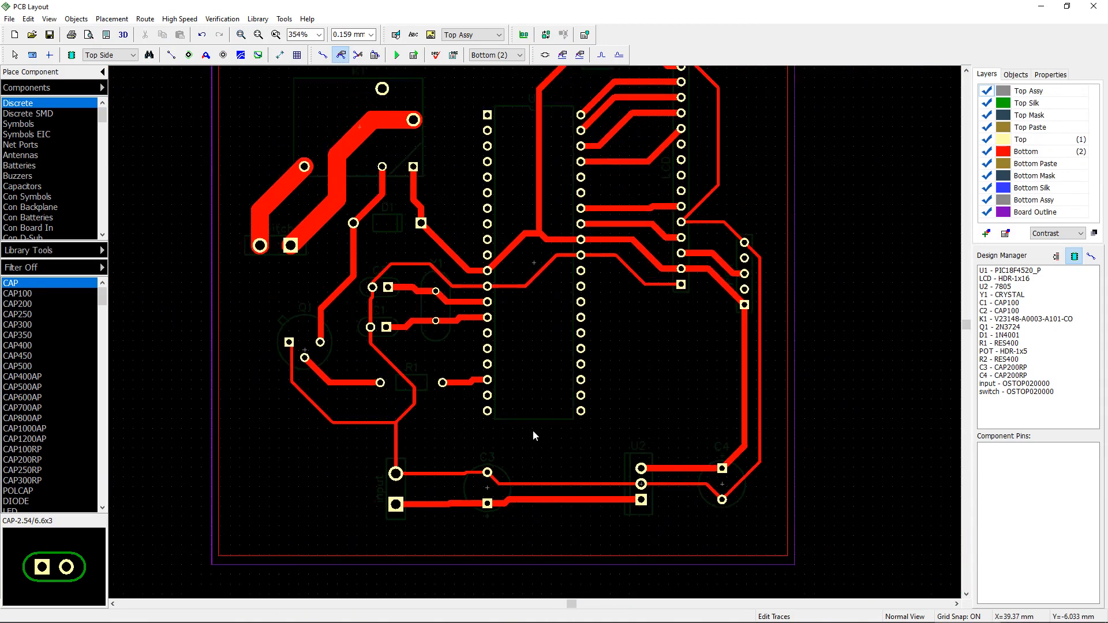
middle_click_drag(667, 462, 688, 506)
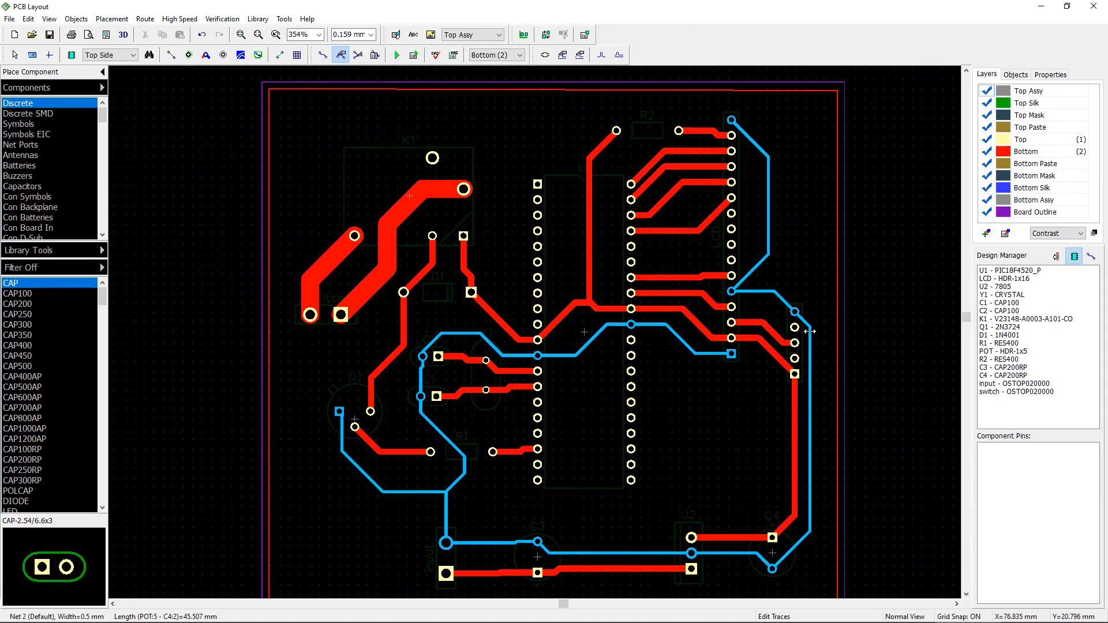
left_click_drag(756, 268, 764, 277)
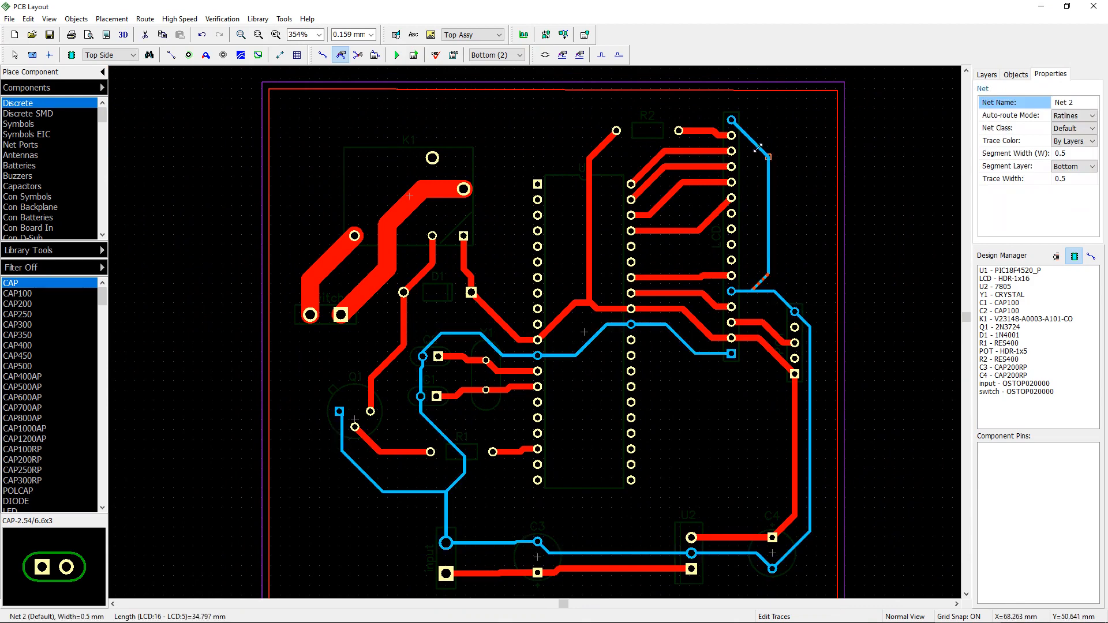
left_click_drag(758, 147, 769, 133)
left_click(877, 150)
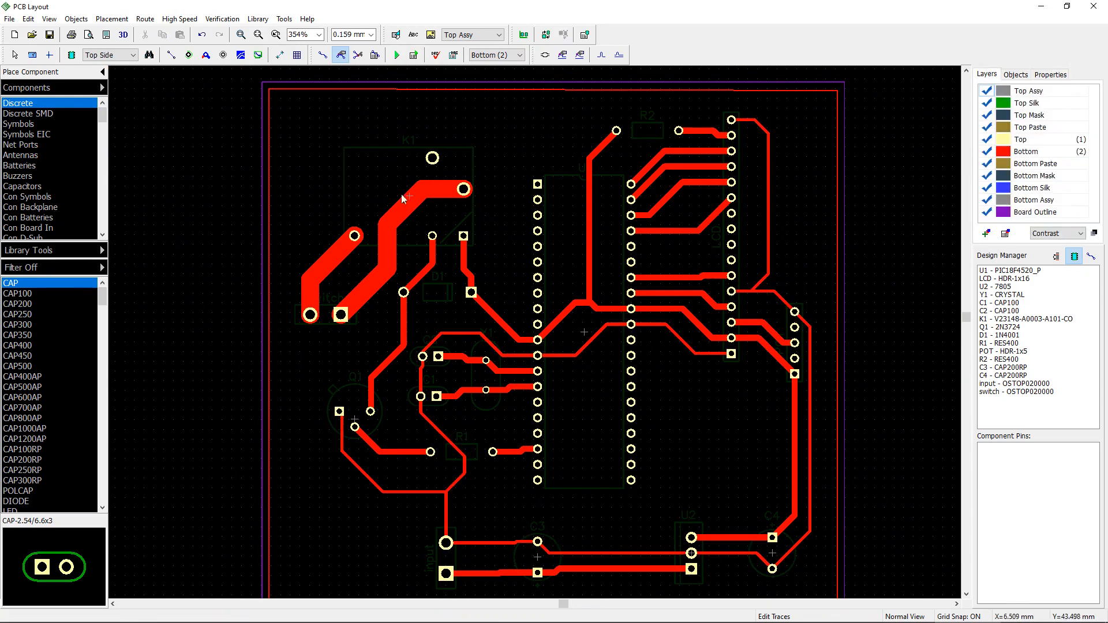
middle_click_drag(481, 230, 587, 241)
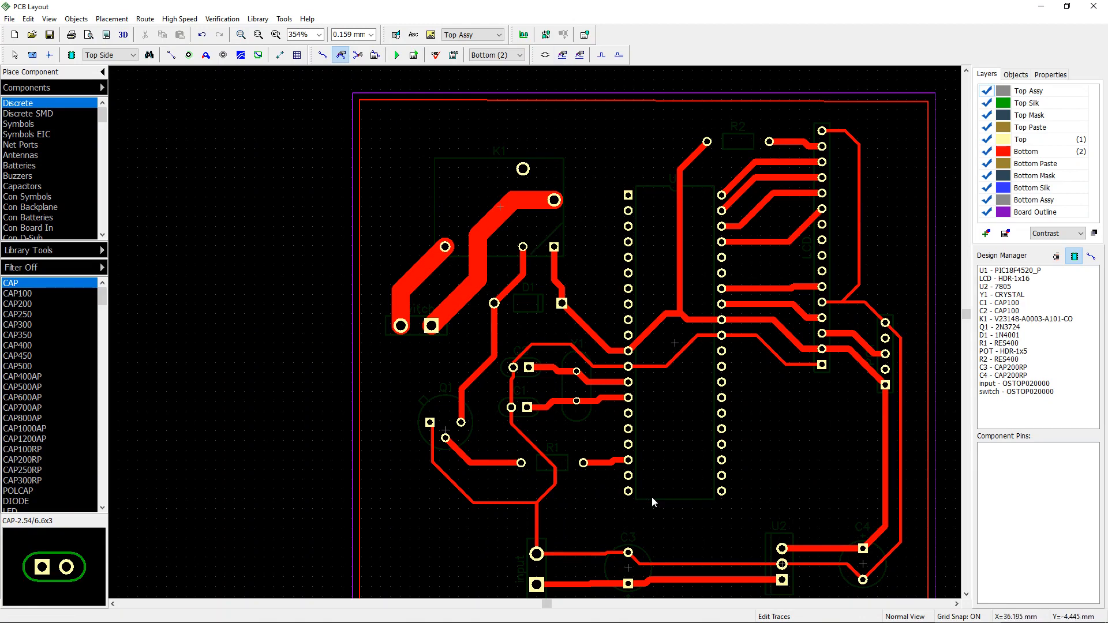
Step: Set the bottom-layer copper pour's state to Poured so it fills the board
middle_click_drag(704, 495, 529, 438)
scroll(533, 471, "down", 2)
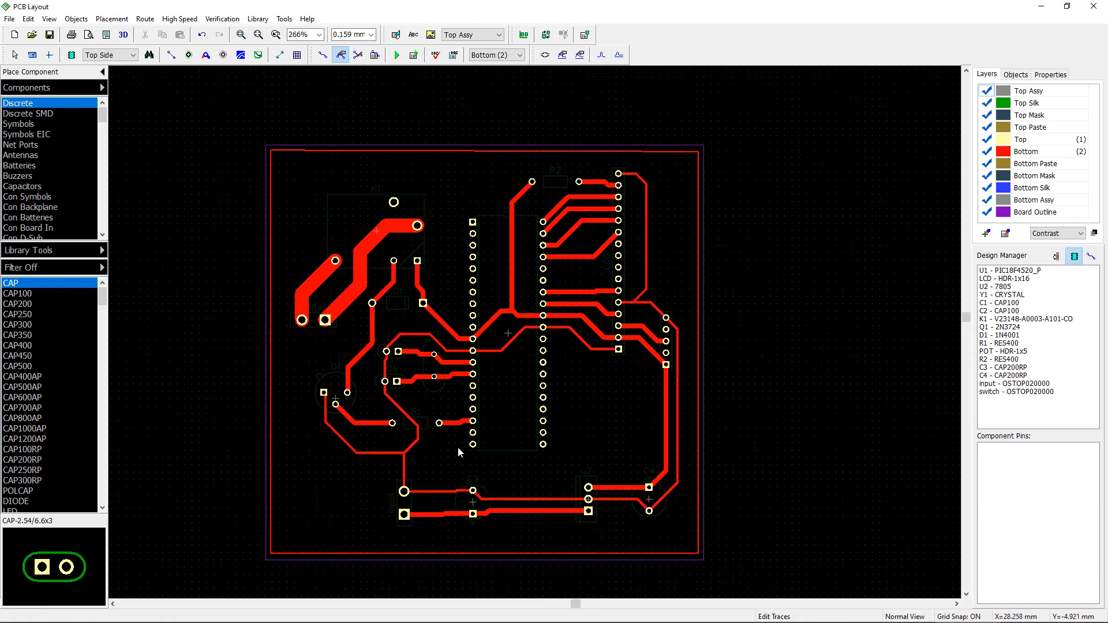
middle_click_drag(494, 398, 393, 450)
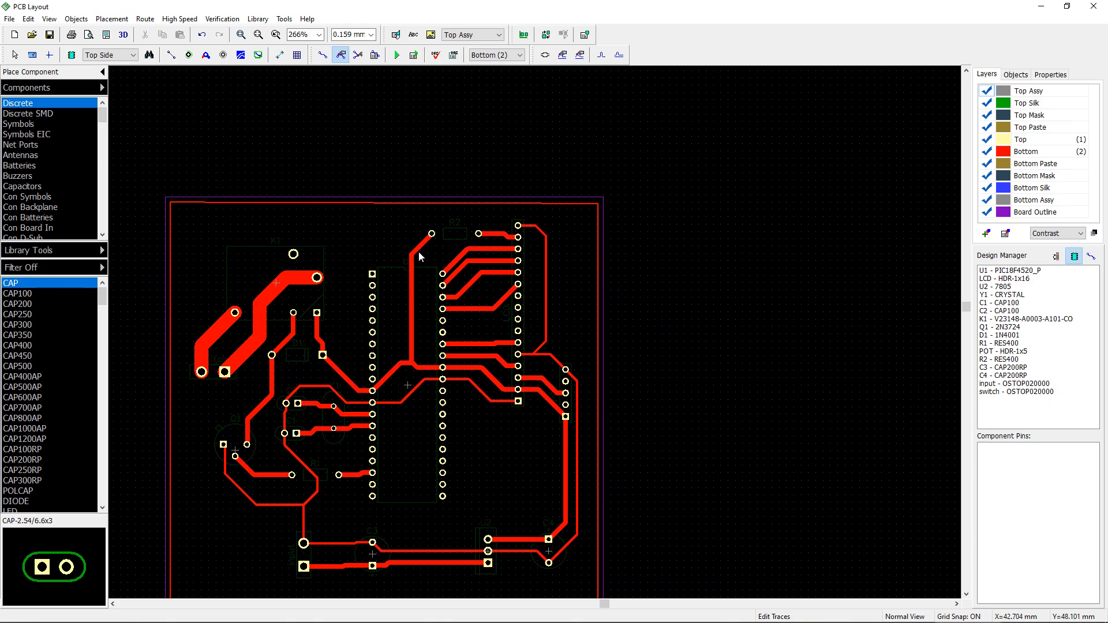
right_click(536, 203)
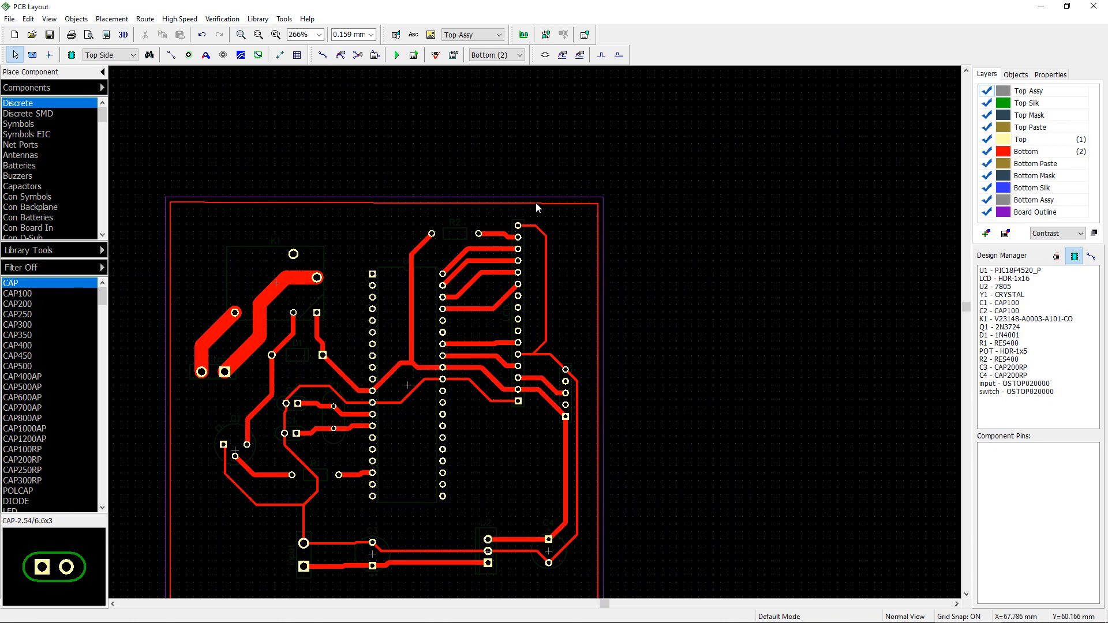
right_click(533, 204)
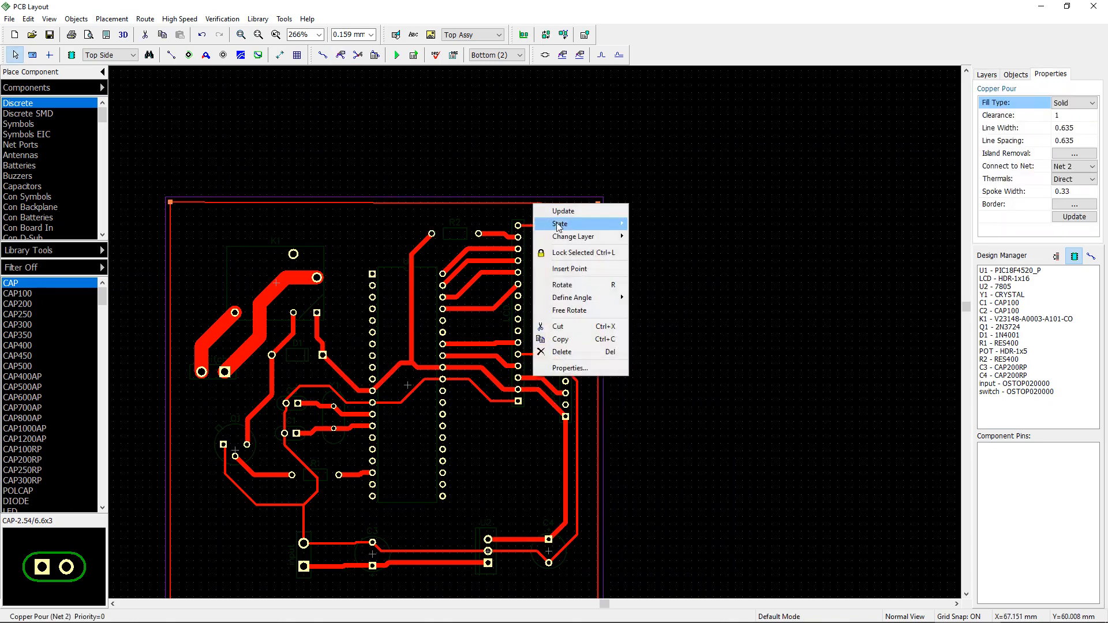
left_click(569, 368)
left_click(595, 412)
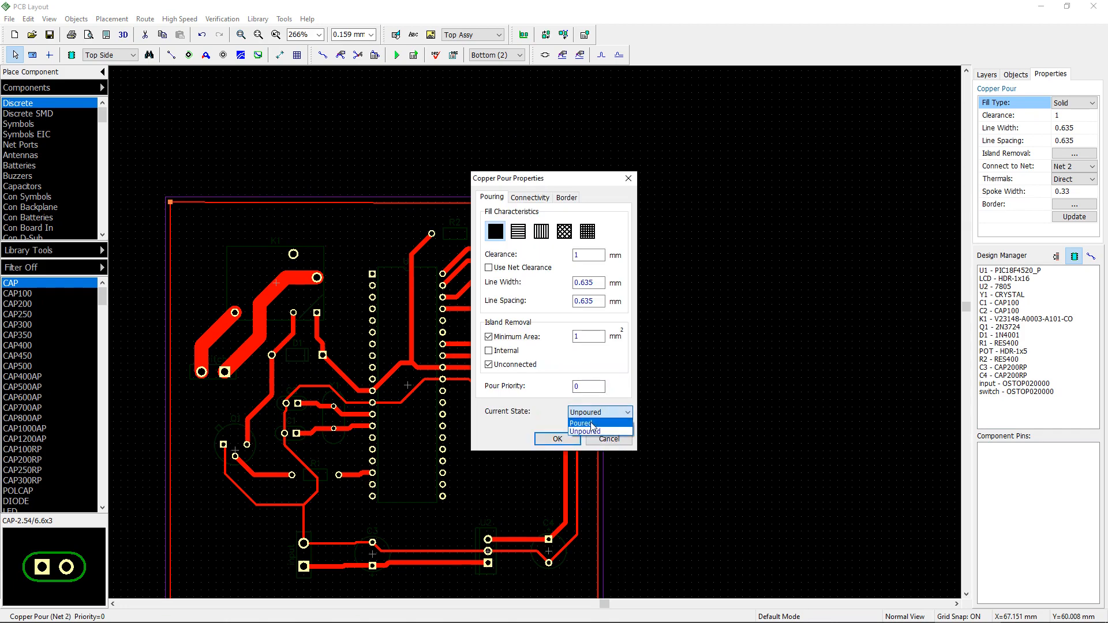
left_click(585, 423)
left_click(557, 439)
middle_click_drag(653, 424, 879, 353)
scroll(945, 384, "down", 1)
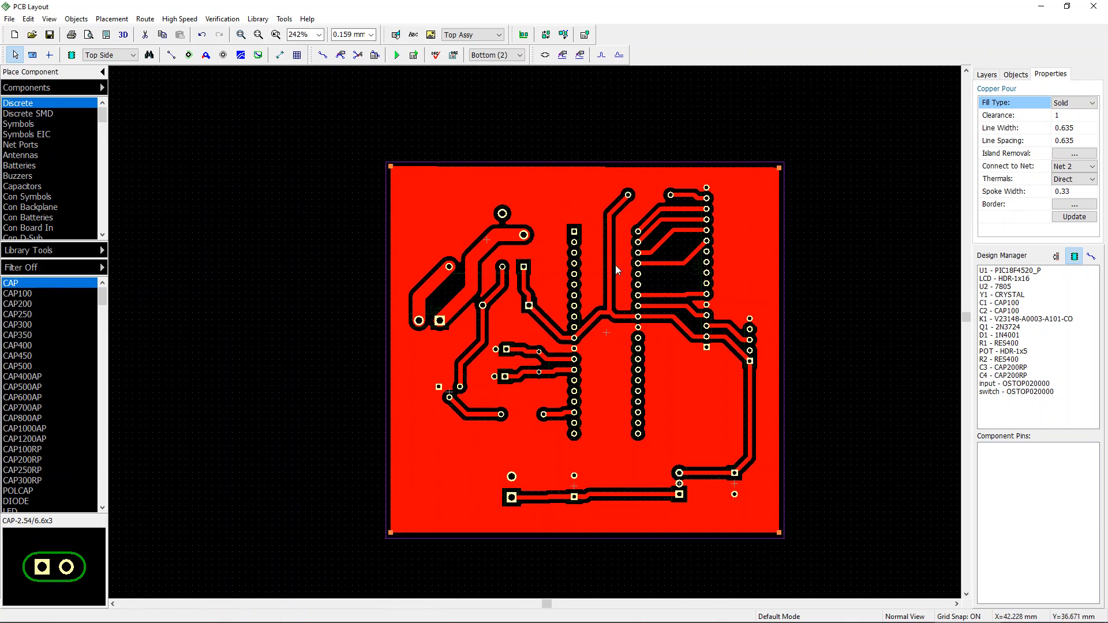
Step: Run the design rule check, locate the copper pour clearance error on Net 6, and update the pour
mouse_move(611, 265)
left_mouse_down()
mouse_move(602, 267)
mouse_move(608, 255)
left_mouse_up()
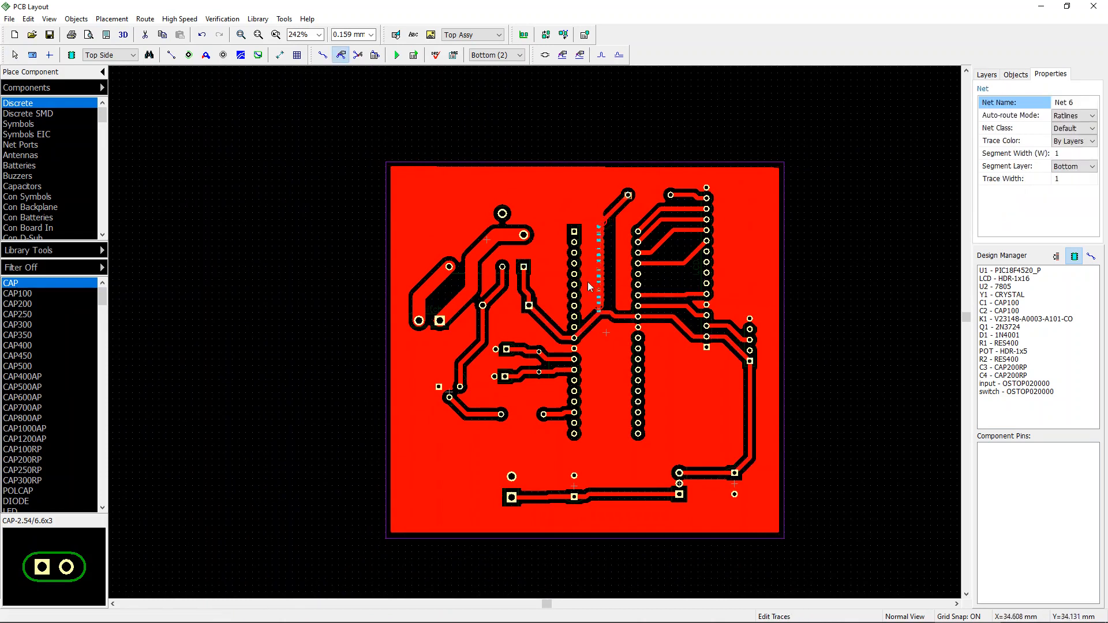
left_click(436, 54)
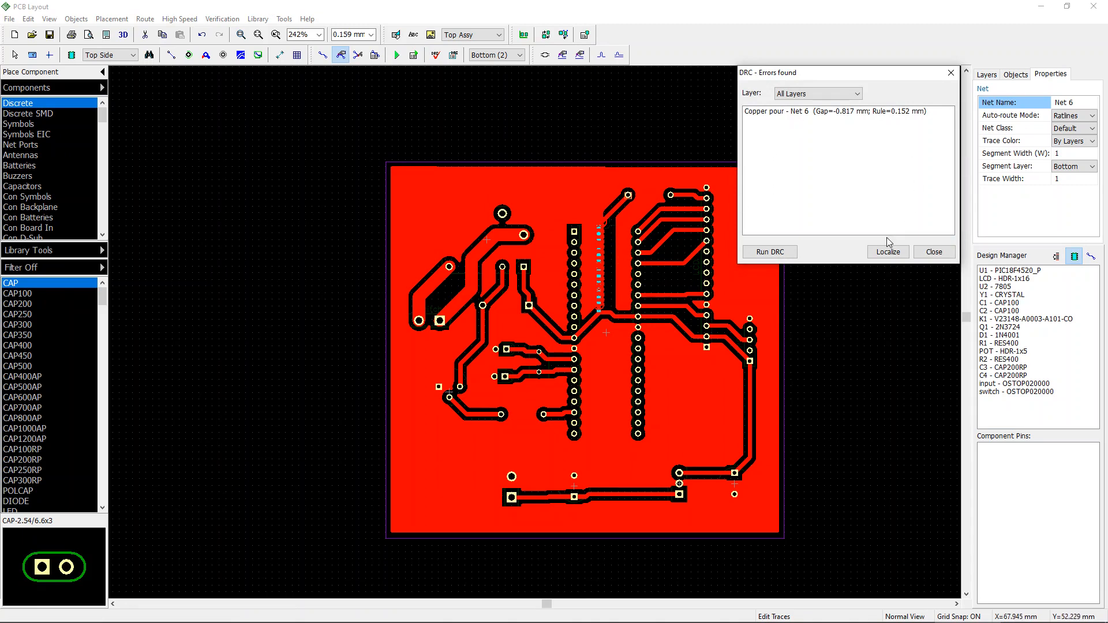
left_click(952, 74)
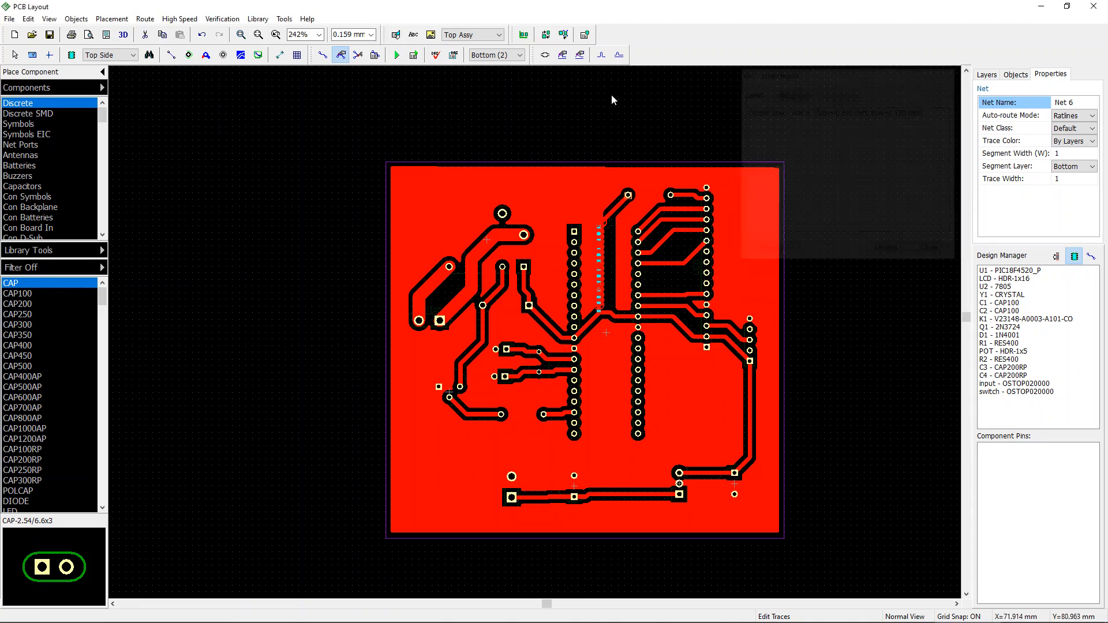
left_click(436, 55)
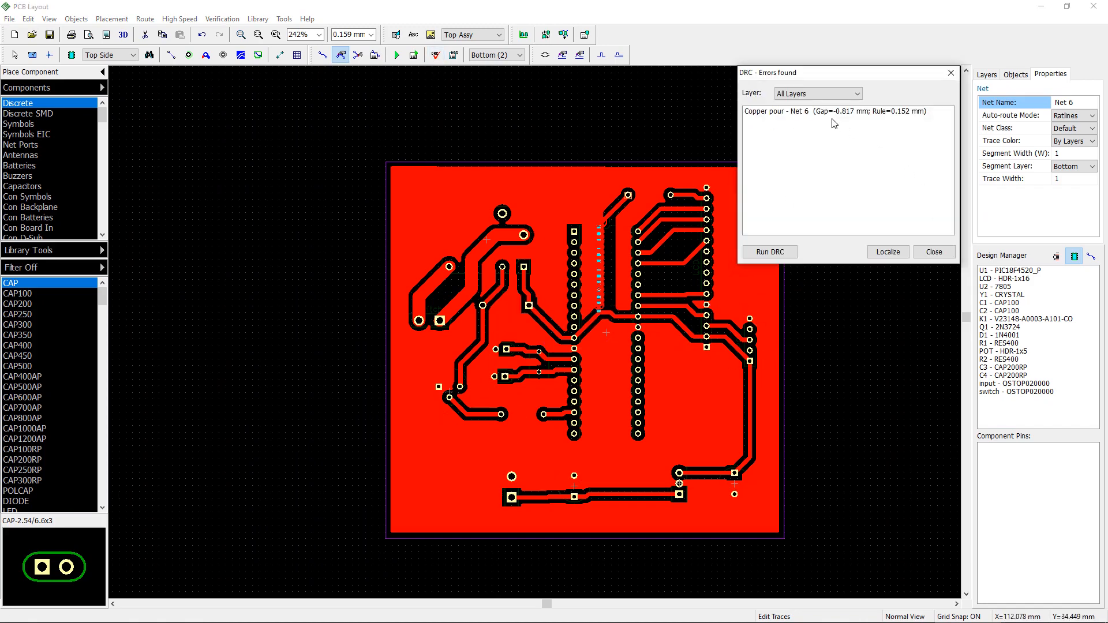
double_click(866, 111)
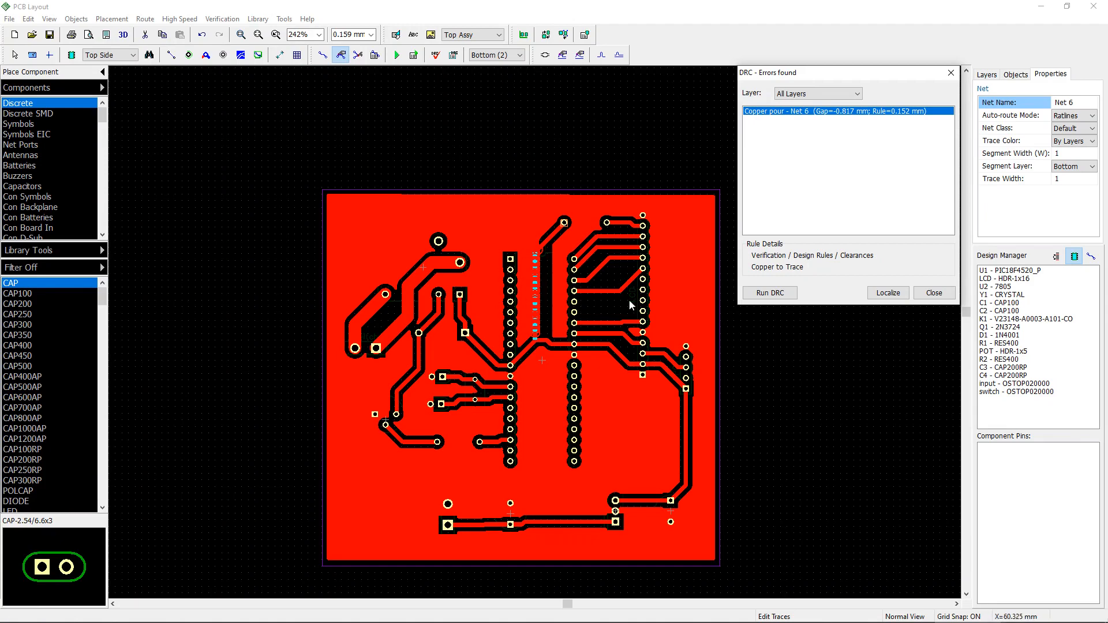
left_click(934, 292)
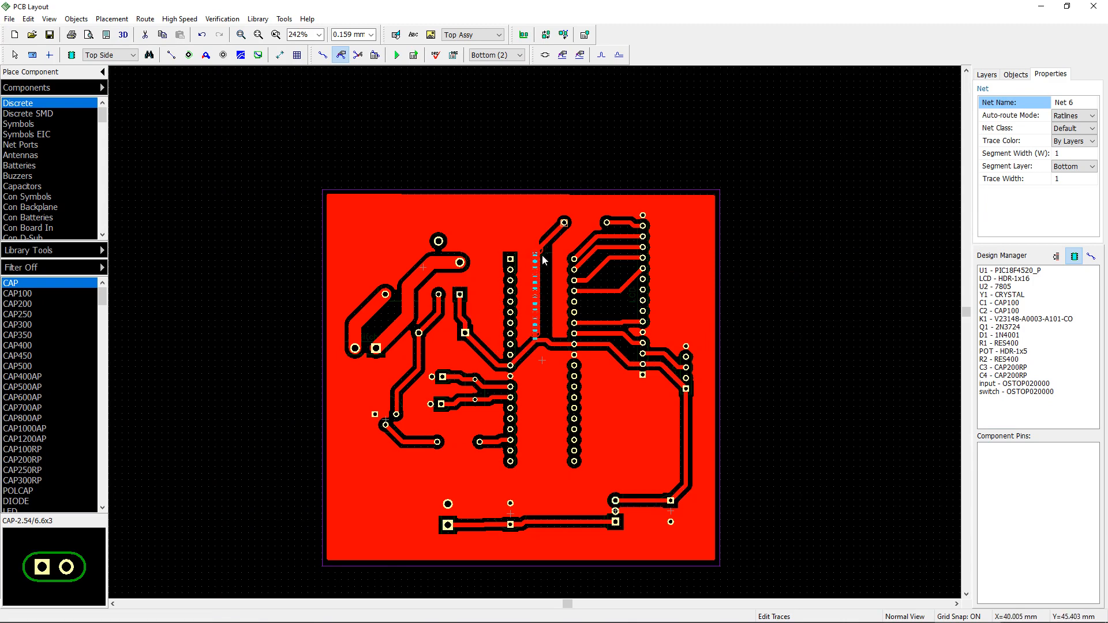
key("Escape")
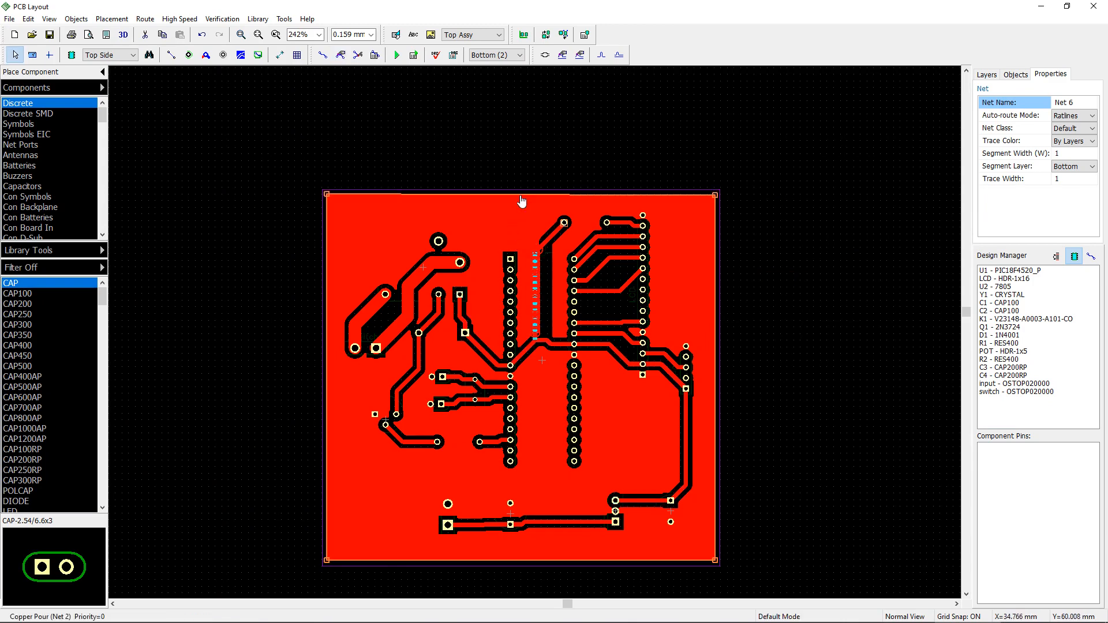
right_click(520, 197)
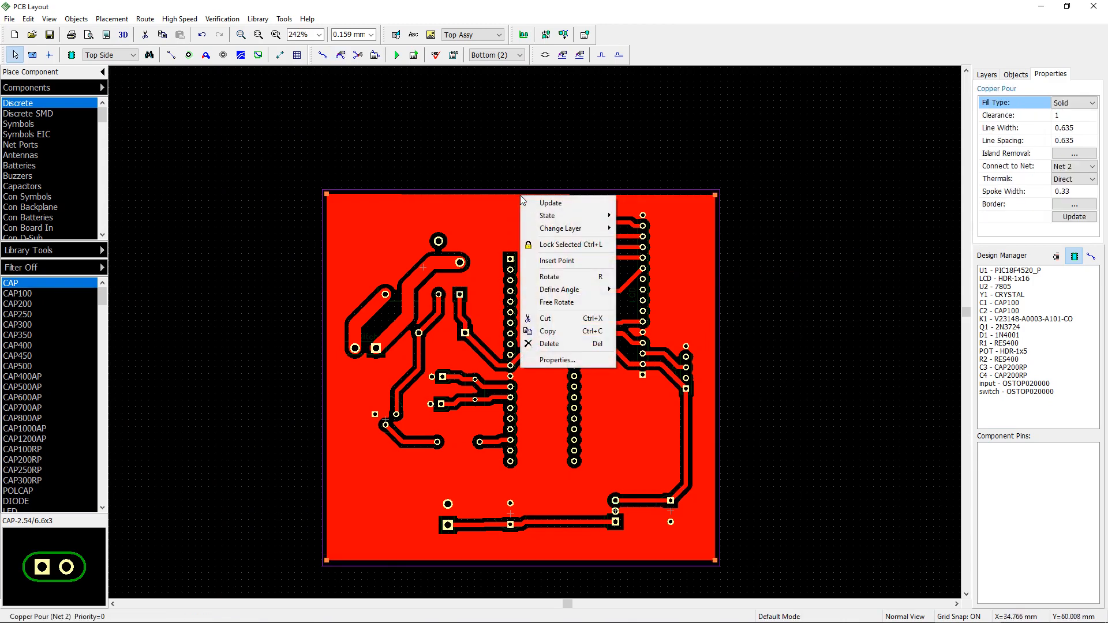
left_click(582, 202)
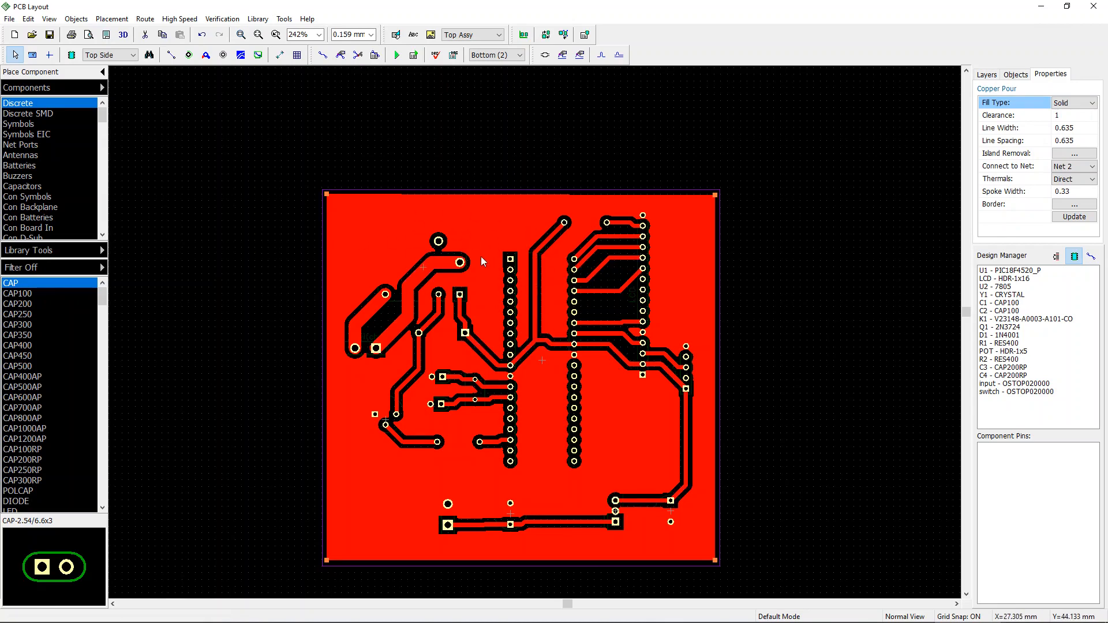
Step: Draw a new copper pour polygon in the gap between U1 and the LCD header, along the Net 13 trace
scroll(508, 298, "up", 5)
middle_click_drag(508, 298, 456, 263)
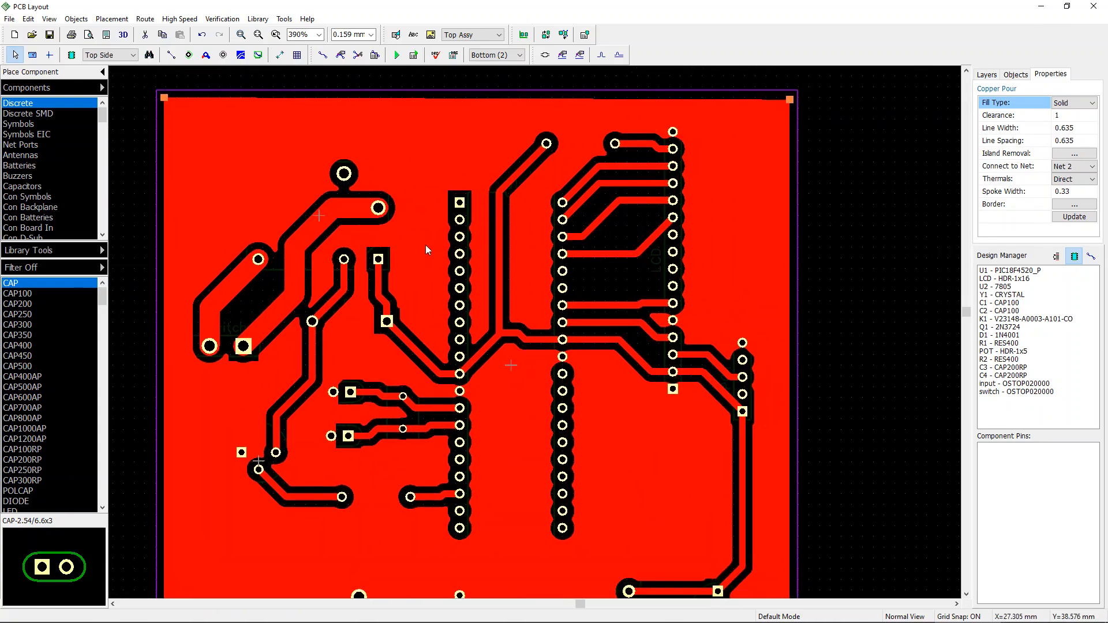
scroll(425, 248, "down", 4)
middle_click_drag(615, 345, 611, 334)
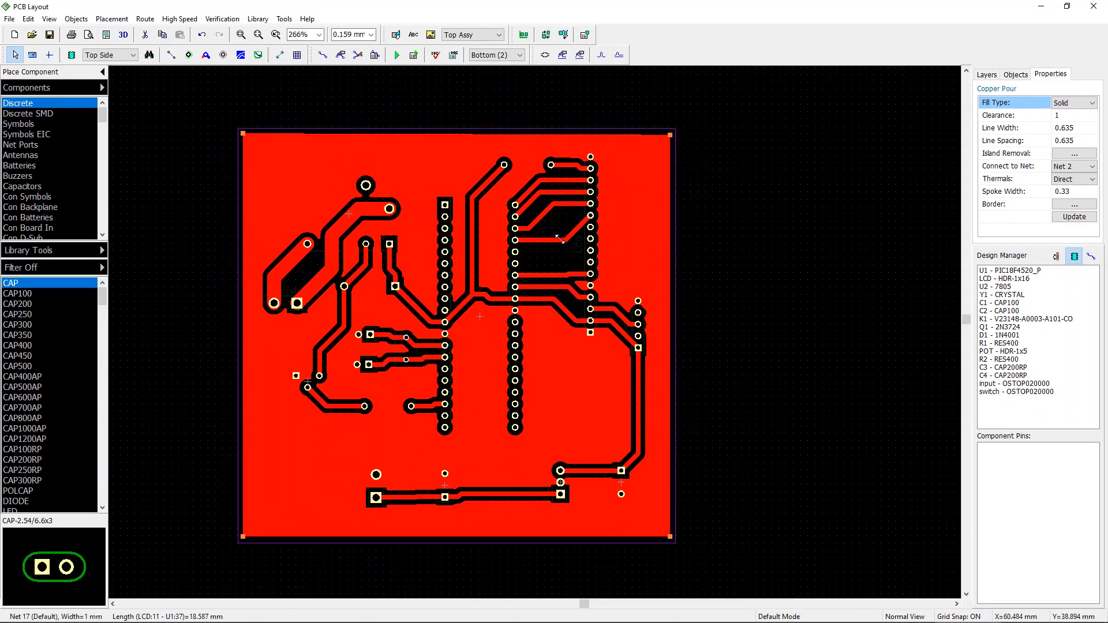
scroll(563, 266, "up", 3)
scroll(527, 406, "up", 3)
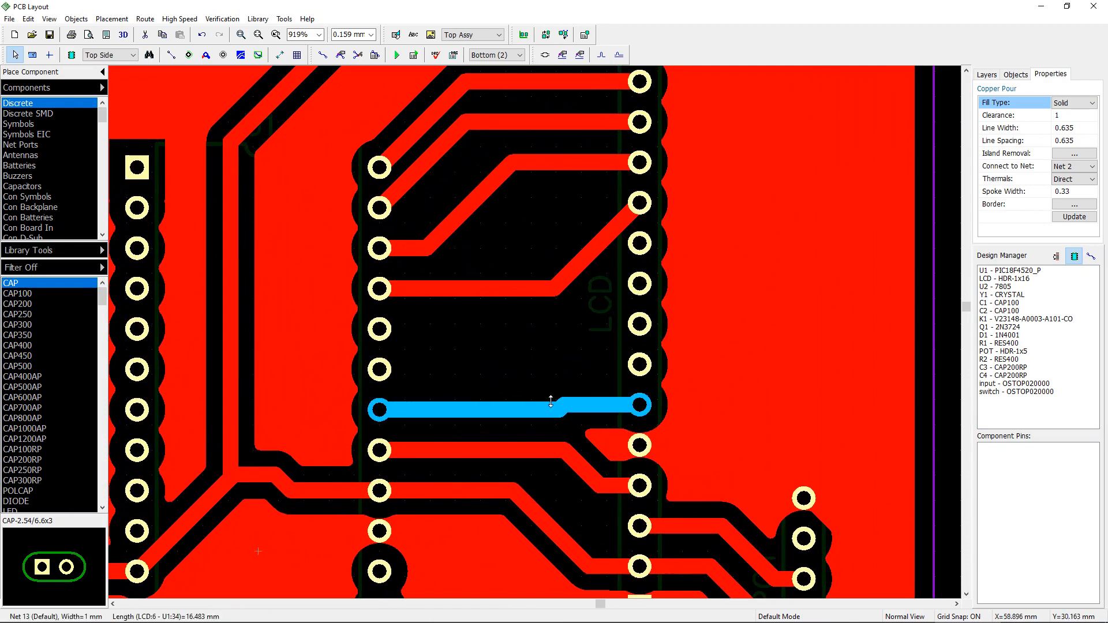
mouse_move(580, 408)
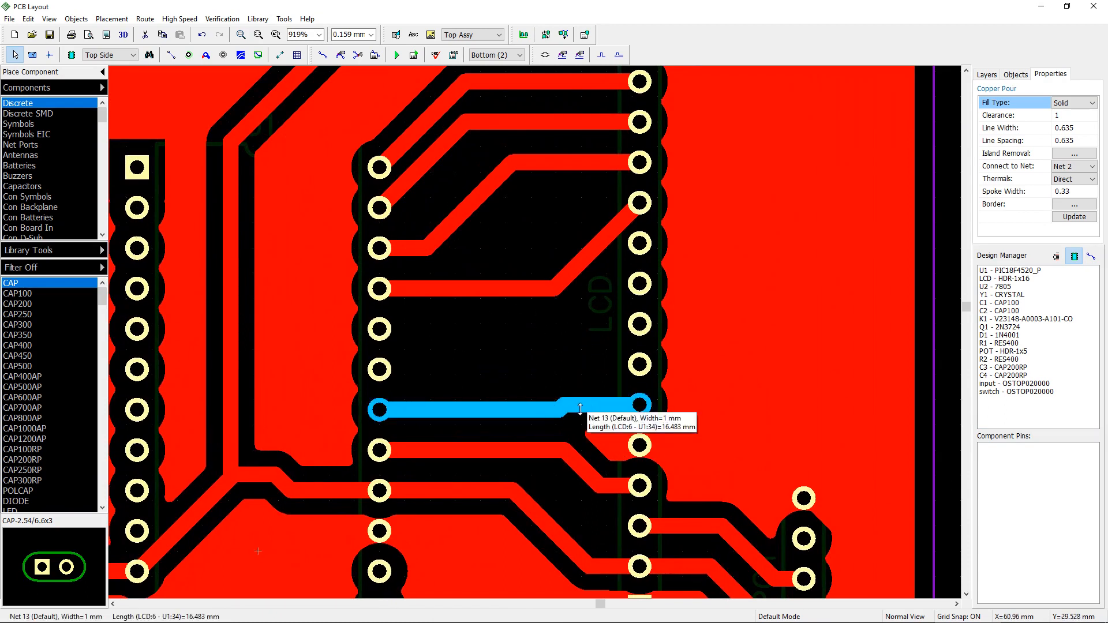
left_click(241, 55)
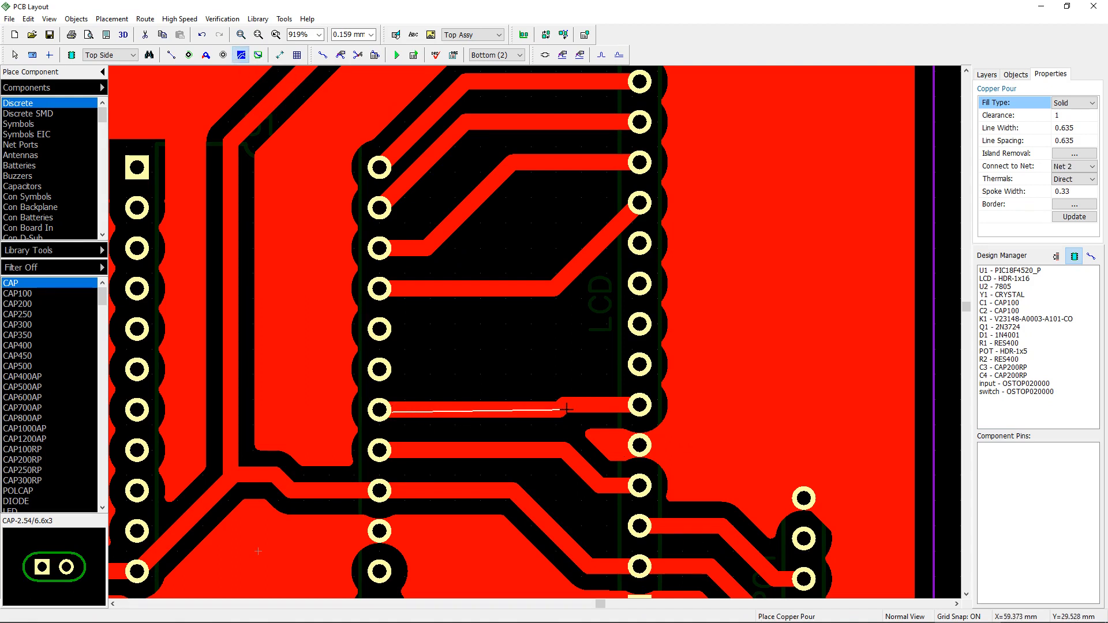
left_click(532, 414)
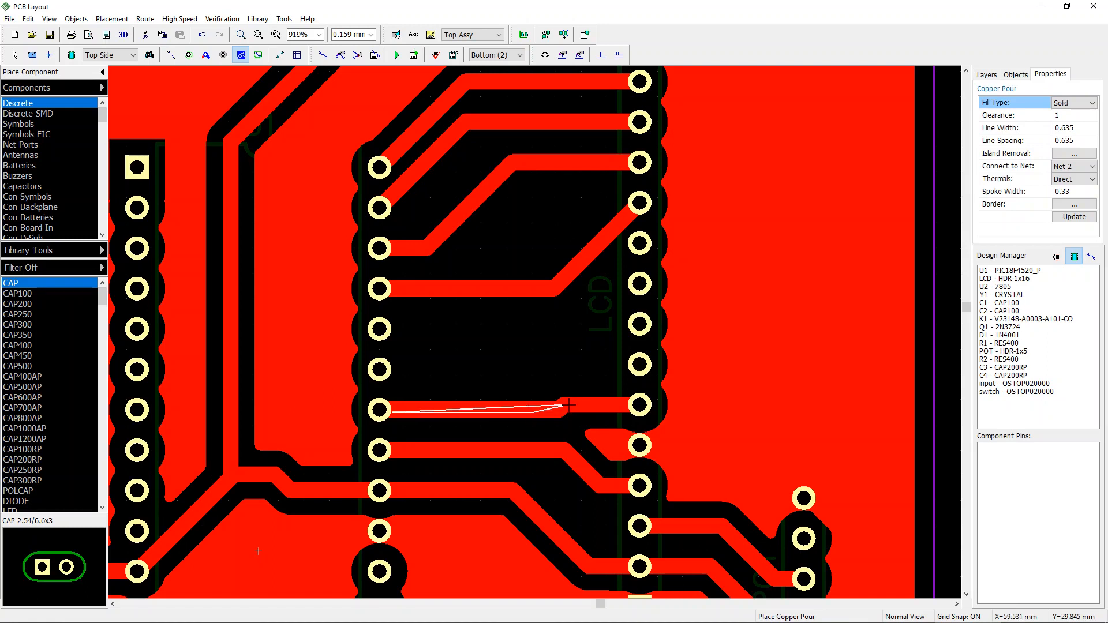
left_click(632, 405)
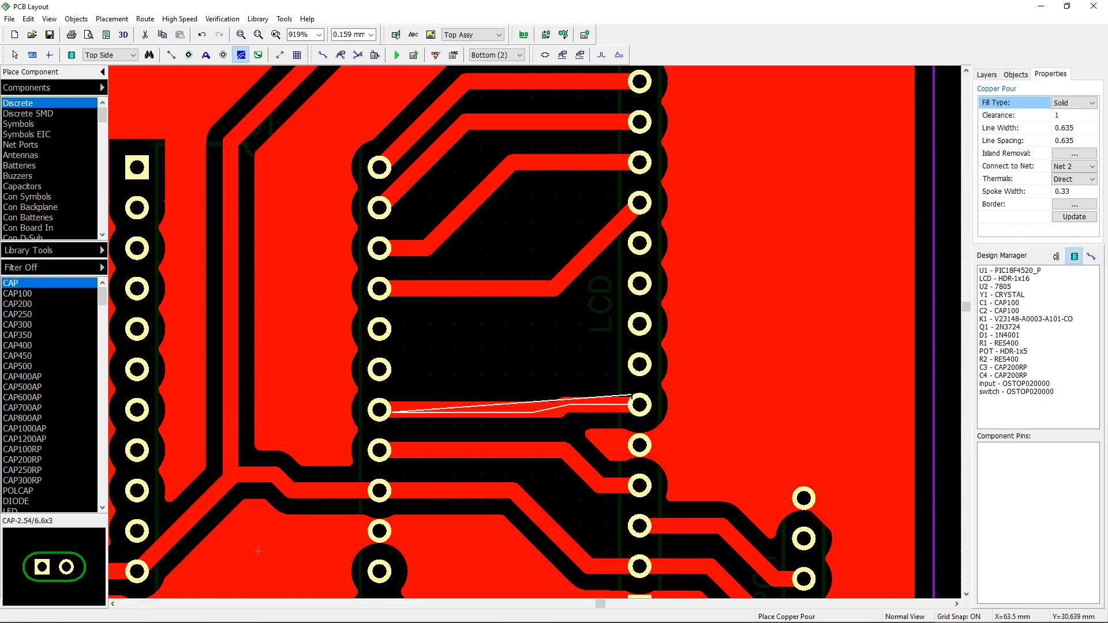
left_click(632, 390)
left_click(605, 387)
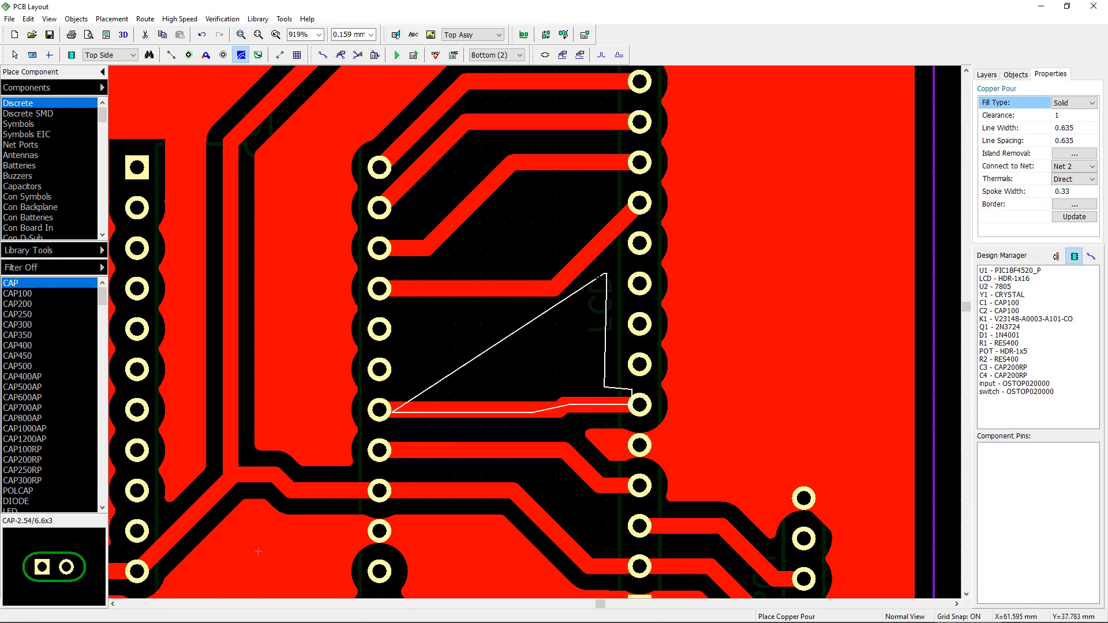
left_click(606, 274)
left_click(575, 315)
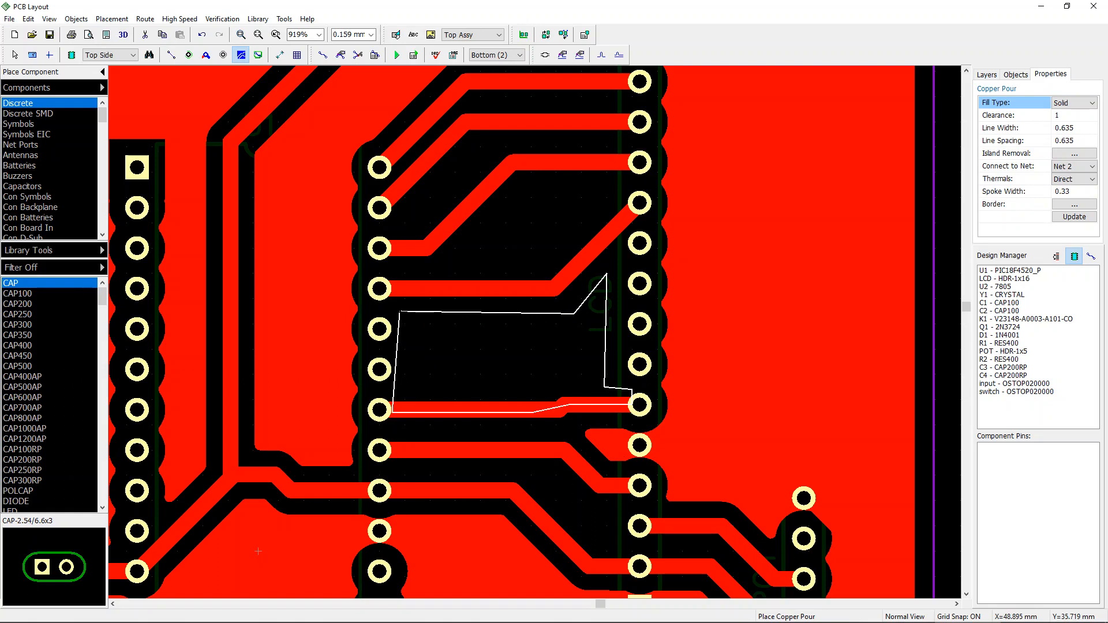
left_click(400, 313)
right_click(465, 418)
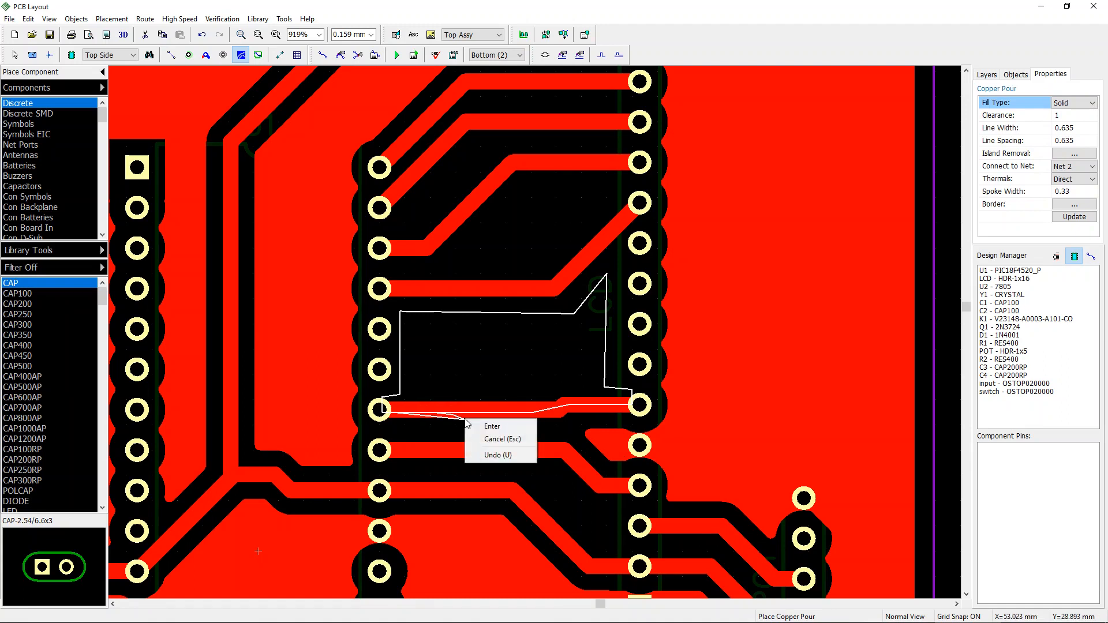
left_click(493, 428)
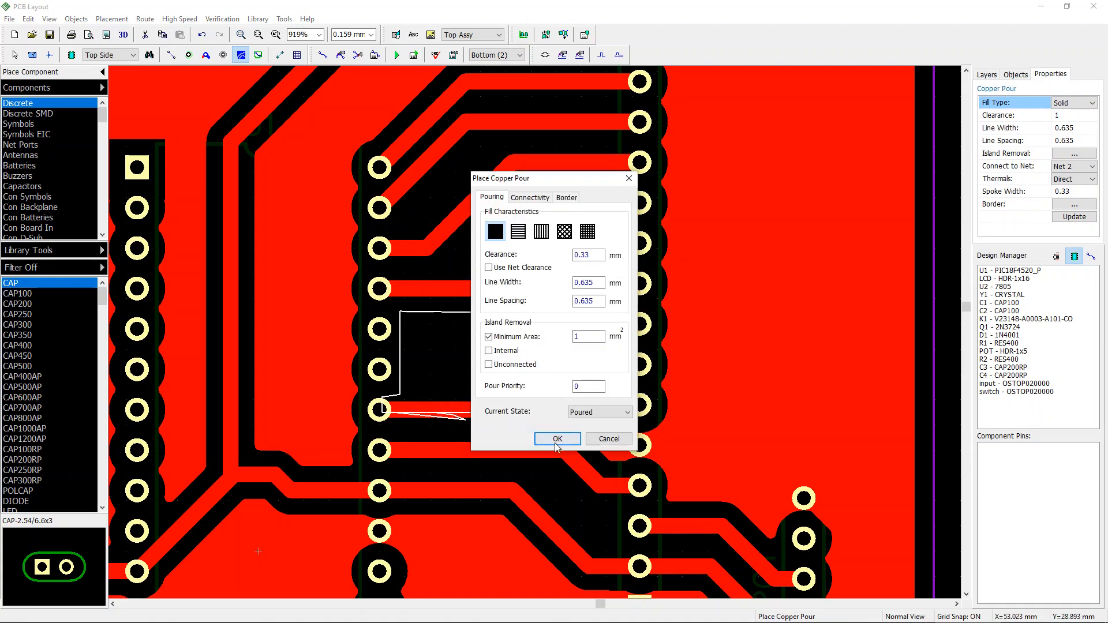
left_click(560, 440)
key("Escape")
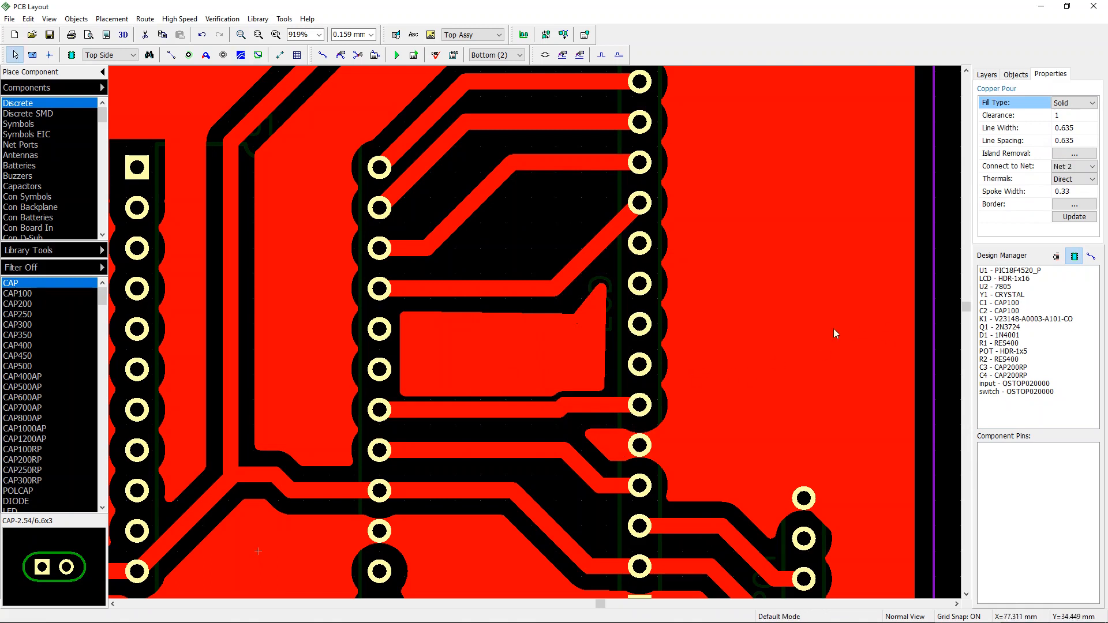
Step: Connect the new copper pour to Net 13 in its connectivity properties
left_click(515, 345)
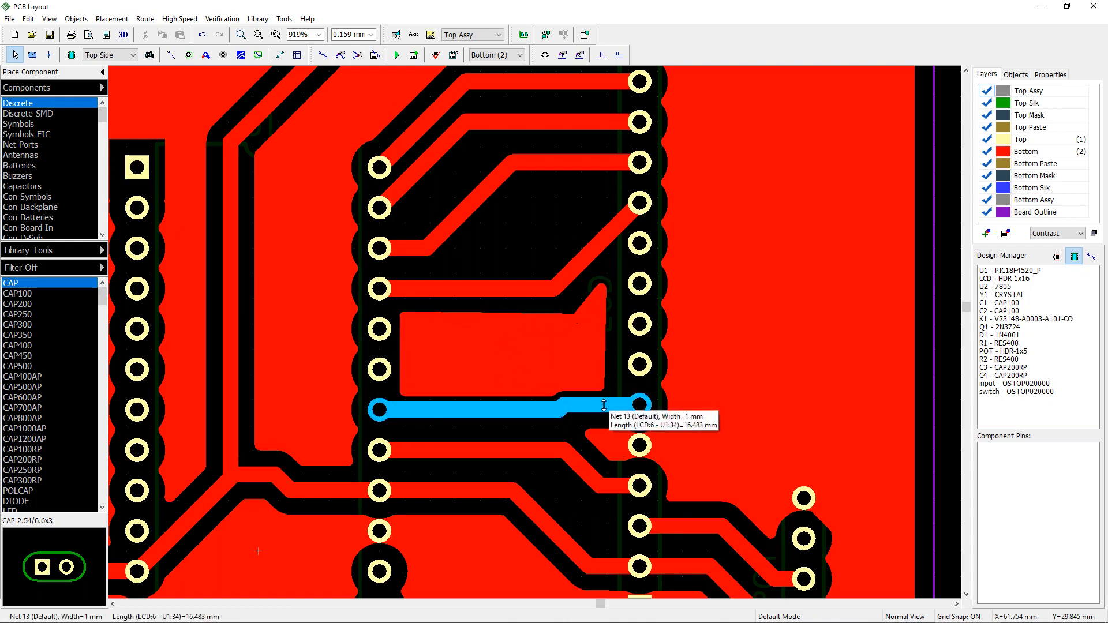
right_click(600, 286)
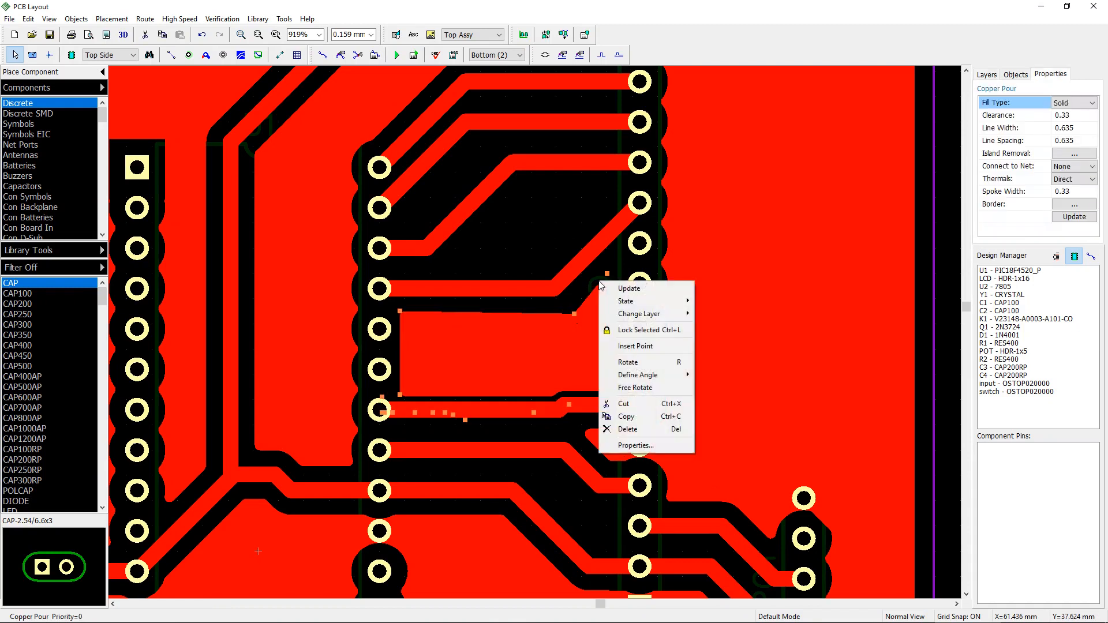
left_click(635, 445)
left_click(530, 197)
left_click_drag(593, 220, 580, 337)
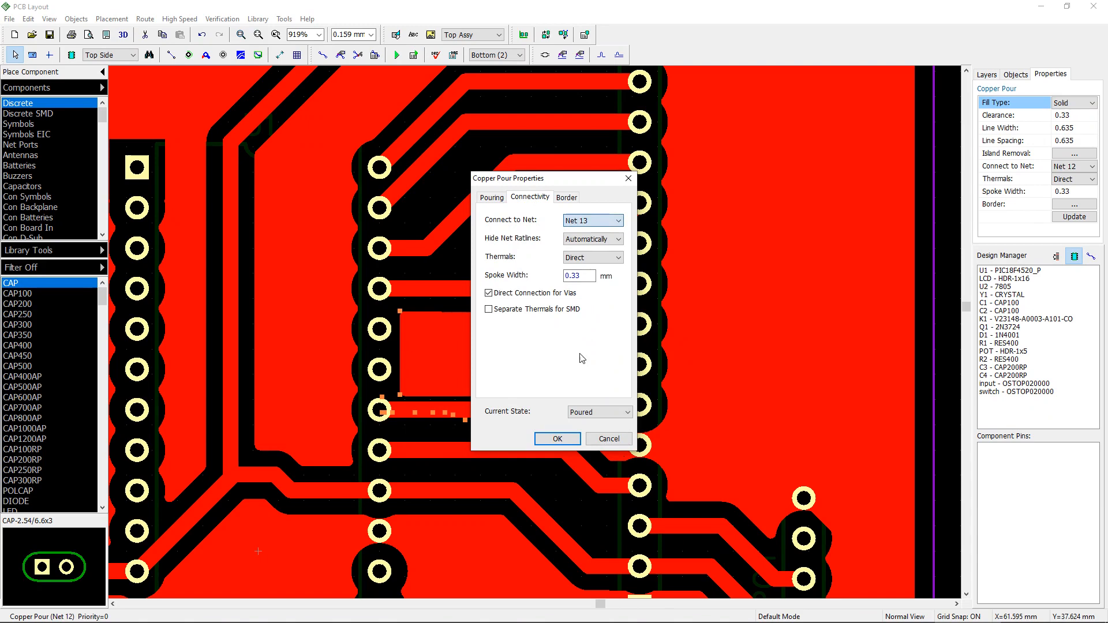
left_click(557, 439)
left_click(796, 366)
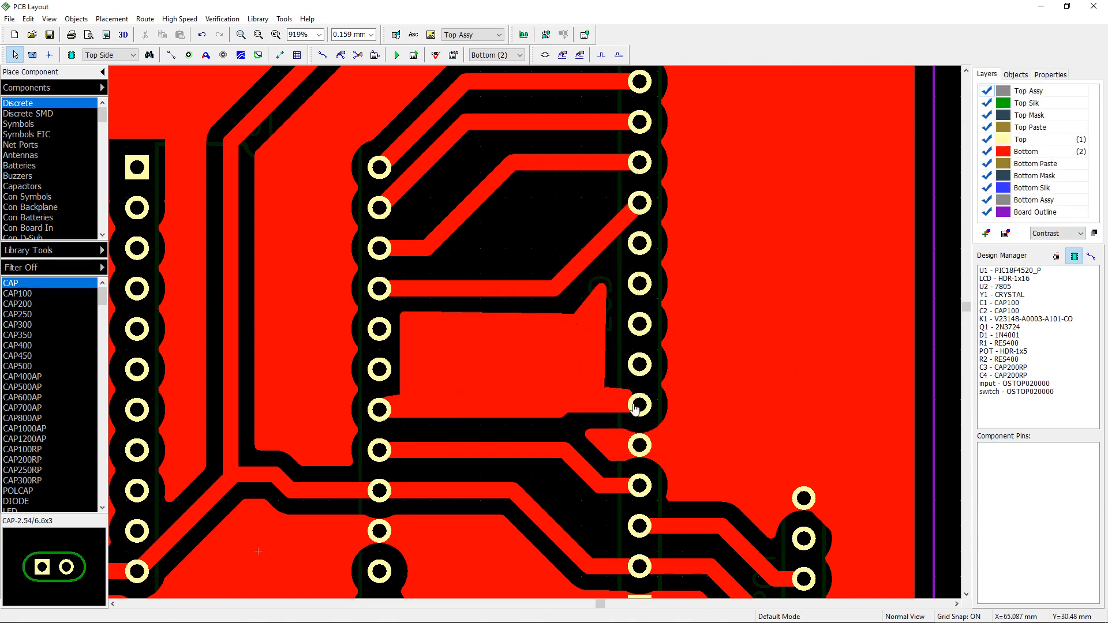
Step: Switch to the top layer to inspect the board, then return to the bottom layer
scroll(722, 396, "down", 5)
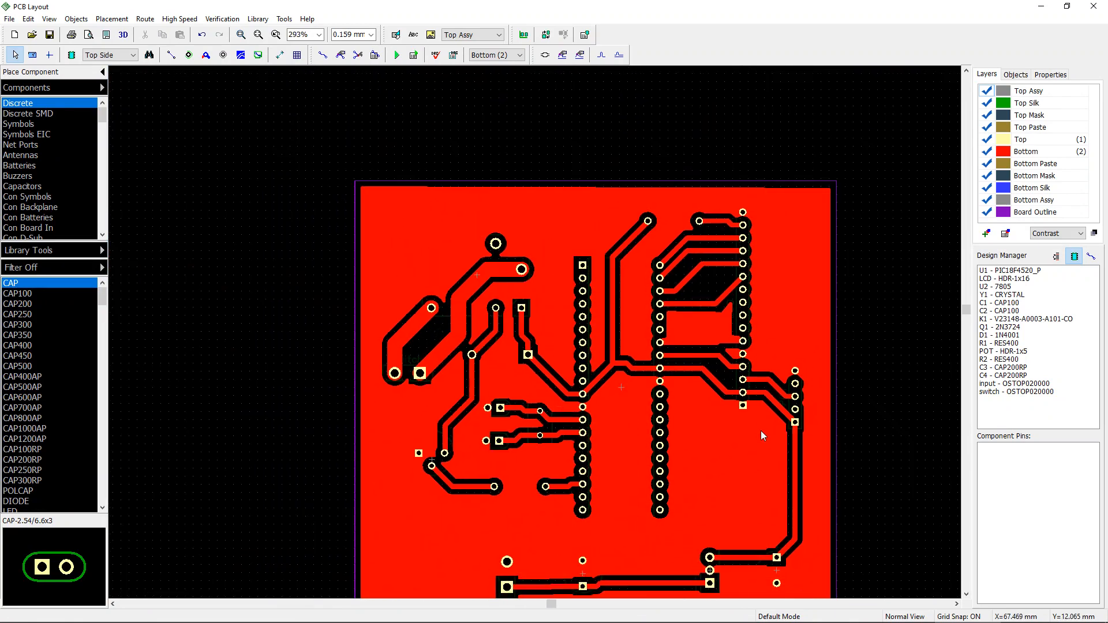
scroll(701, 311, "down", 1)
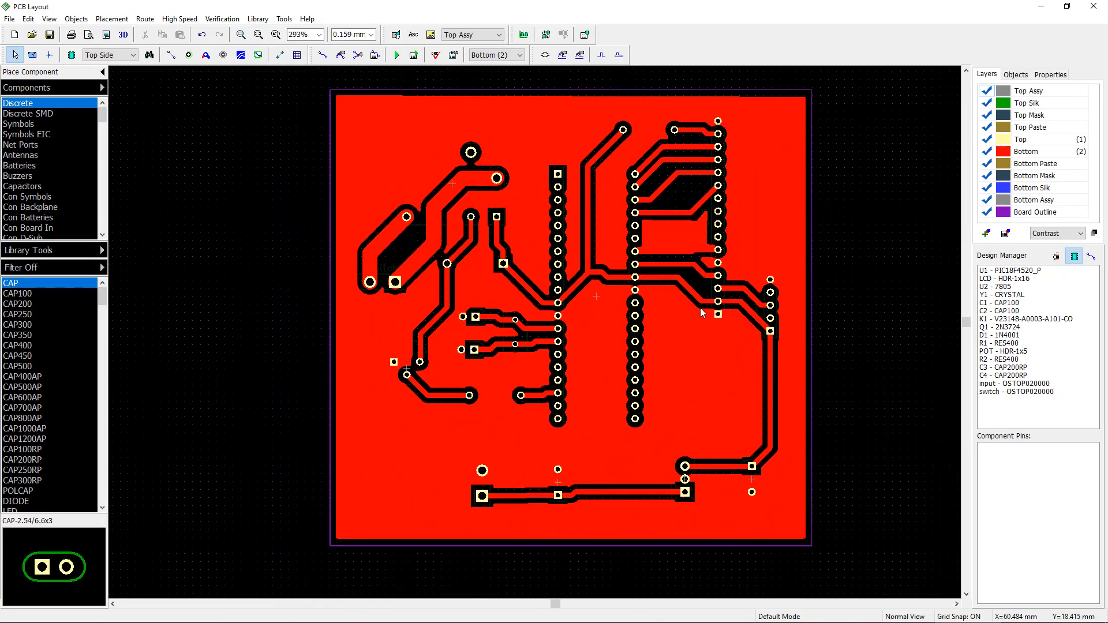
key("t")
middle_click_drag(843, 268, 774, 297)
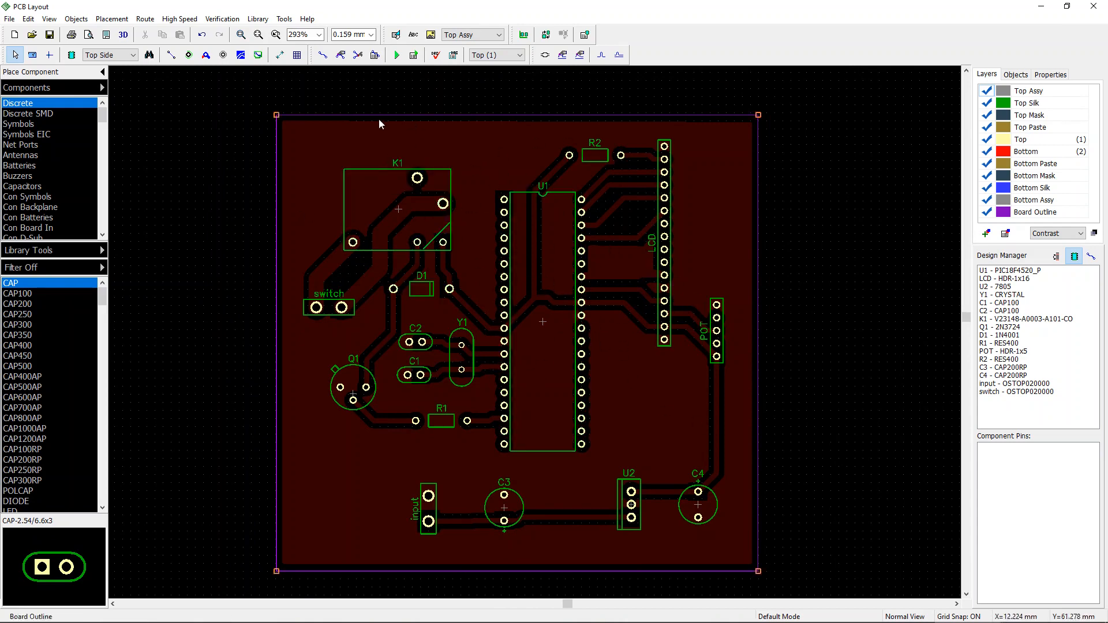
key("KP_Multiply")
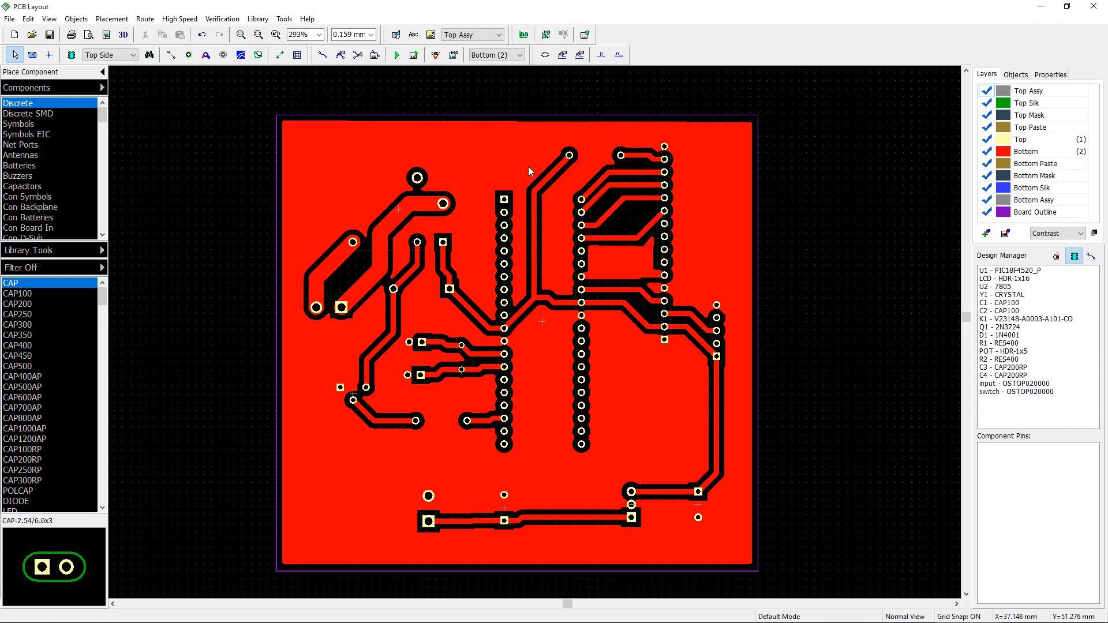
Step: Switch to the top layer and place the text 4bit_LCD on the Top Silk layer beside the LCD header
key("KP_Multiply")
key("KP_Multiply")
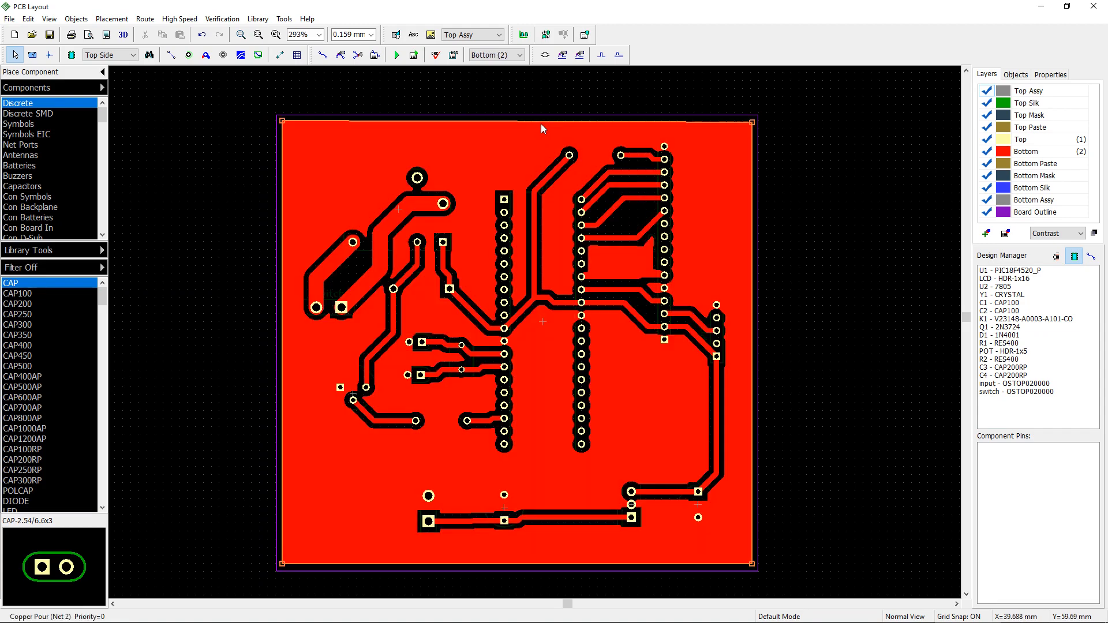
right_click(541, 124)
left_click(569, 134)
key("KP_Multiply")
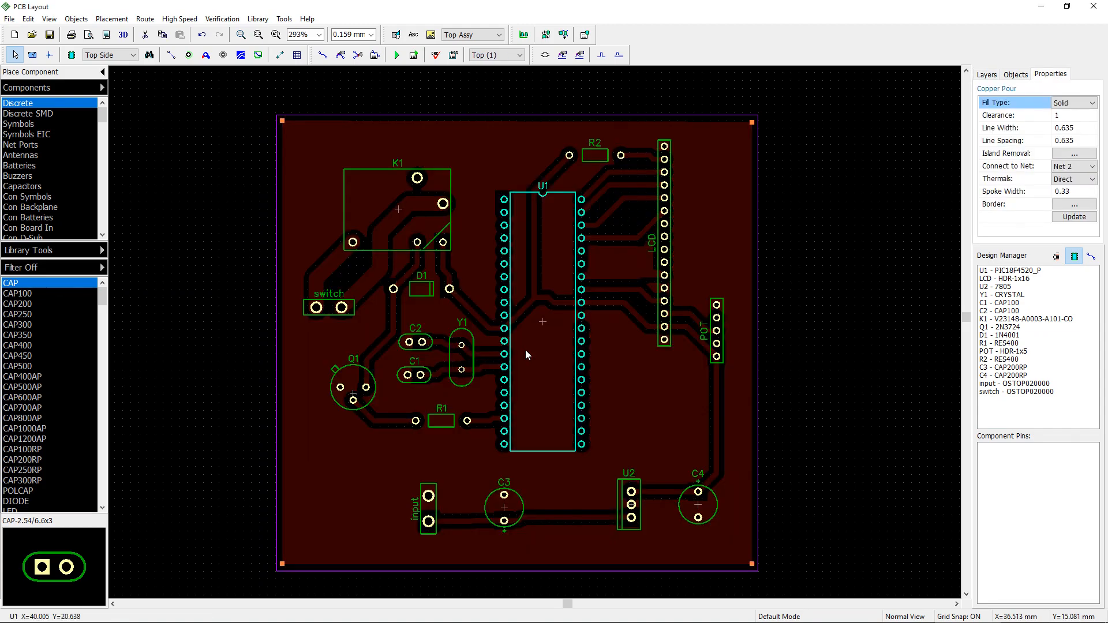
left_click_drag(967, 318, 967, 314)
middle_click_drag(757, 251, 662, 242)
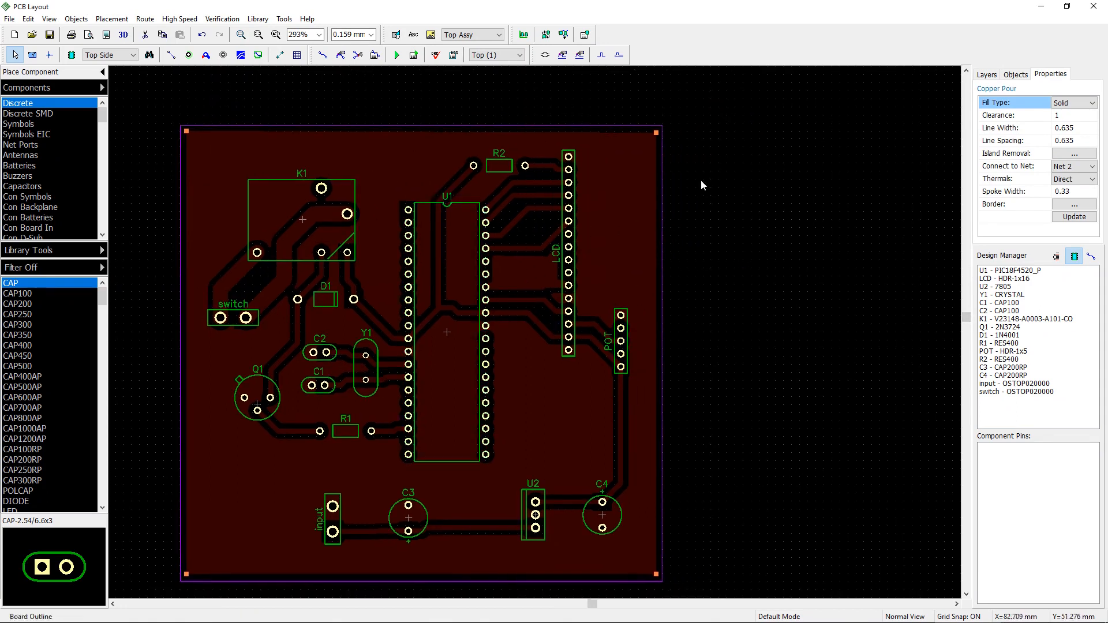
left_click(413, 35)
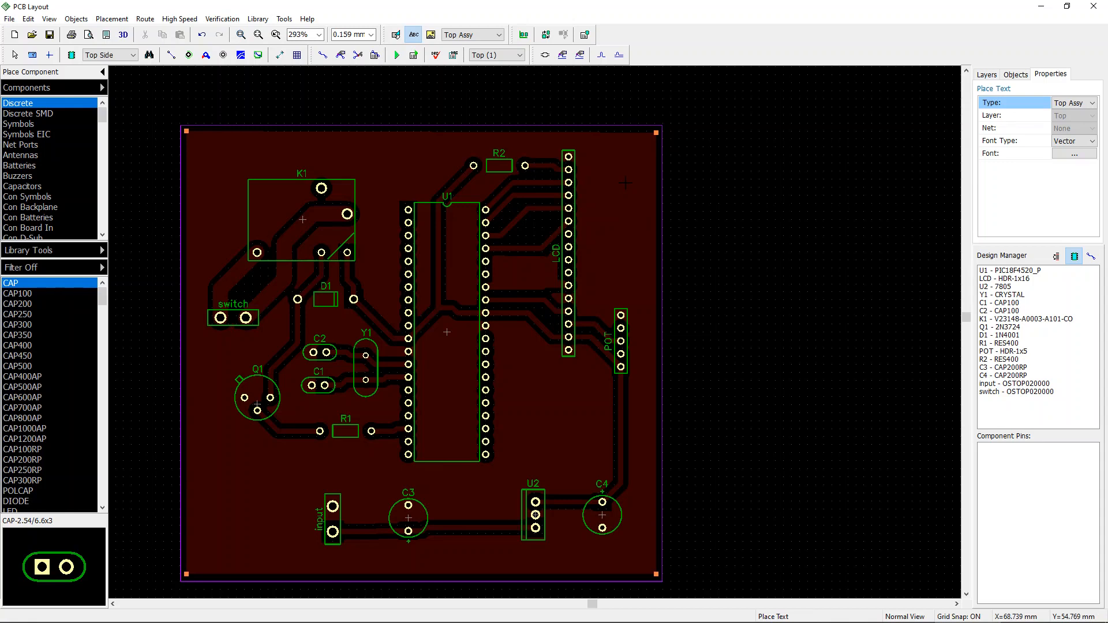
type("4bit6")
key("BackSpace")
type("_LCD")
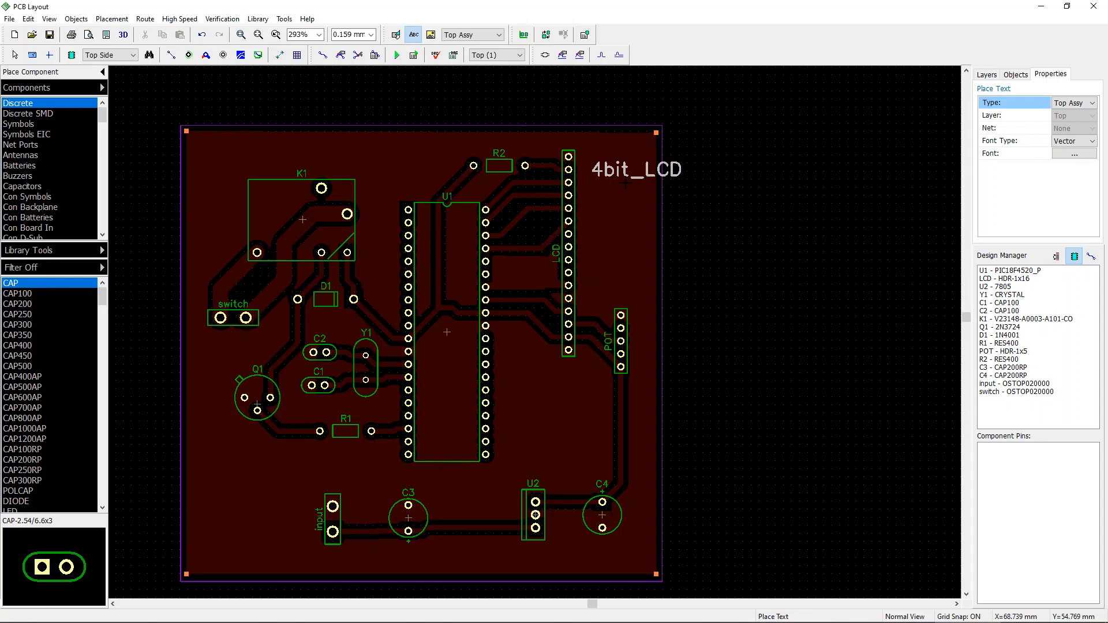
left_click(1075, 106)
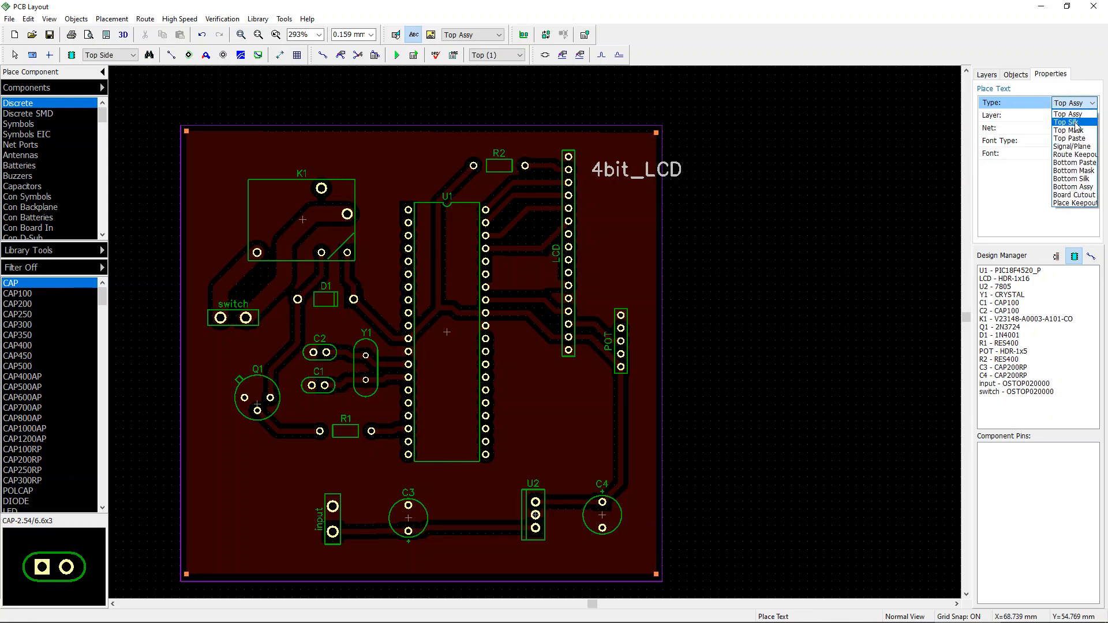
left_click(1077, 126)
left_click(662, 170)
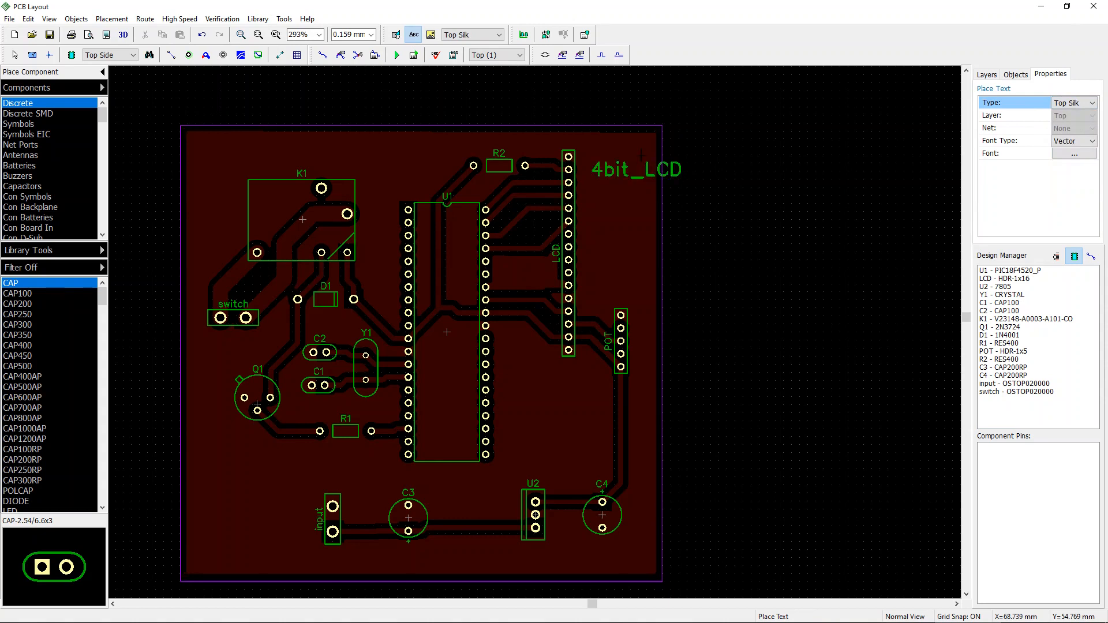
Step: Move the 4bit_LCD label next to the LCD header and rotate it to run vertically
right_click(646, 168)
left_click_drag(642, 167, 603, 252)
key("r")
left_click(628, 223)
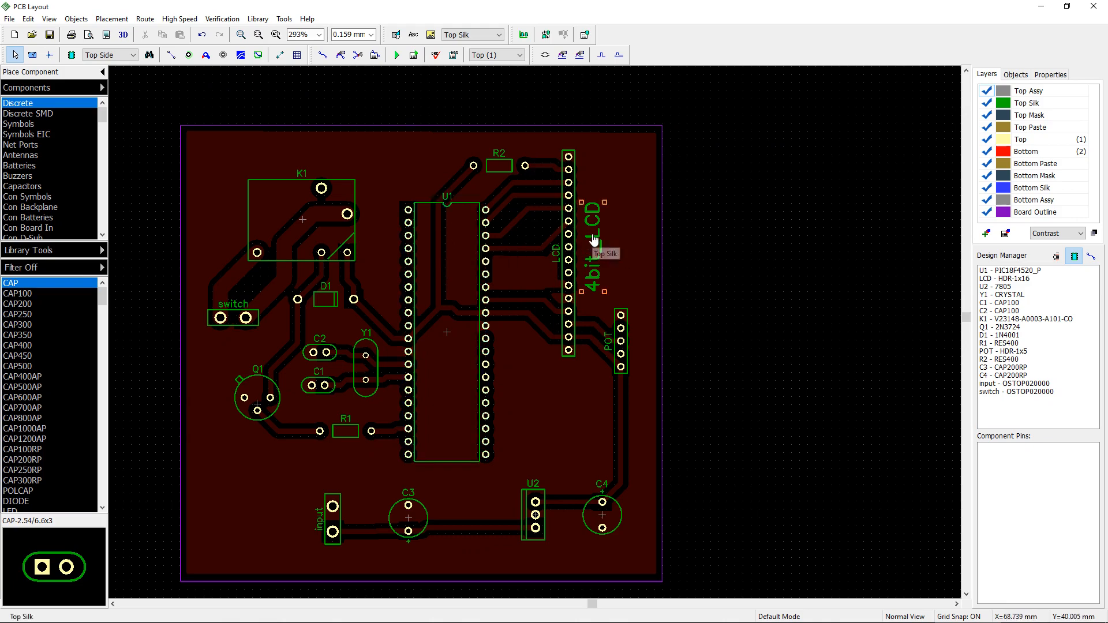
Step: Copy the 4bit_LCD label, paste a duplicate, and move it alongside U1
right_click(595, 239)
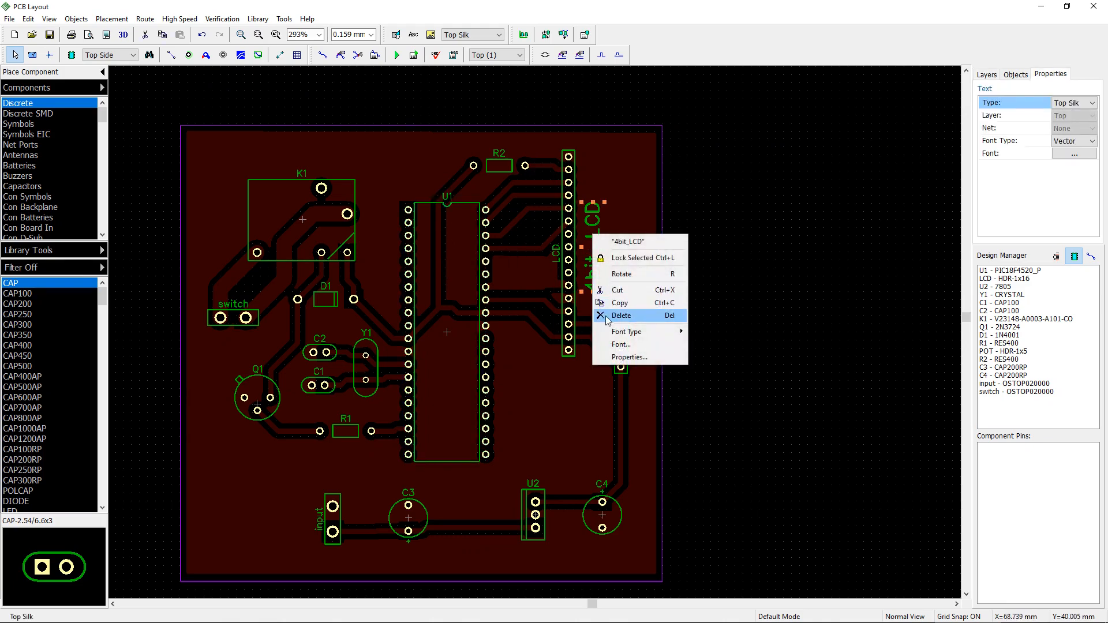
left_click(626, 302)
right_click(450, 295)
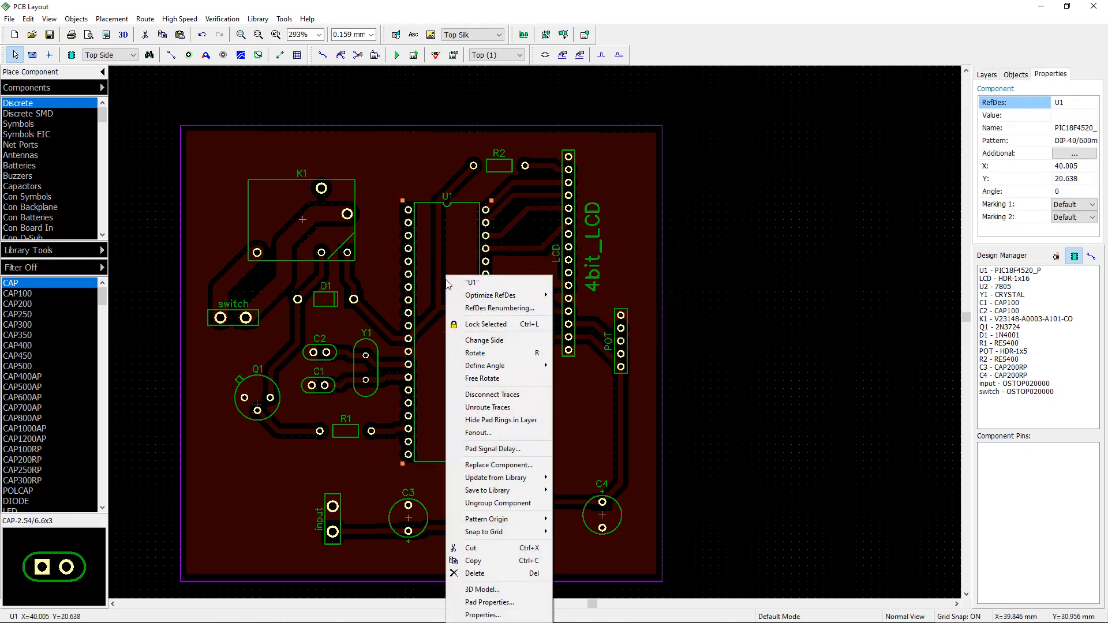
left_click(385, 181)
left_click(396, 168)
right_click(415, 168)
left_click(439, 175)
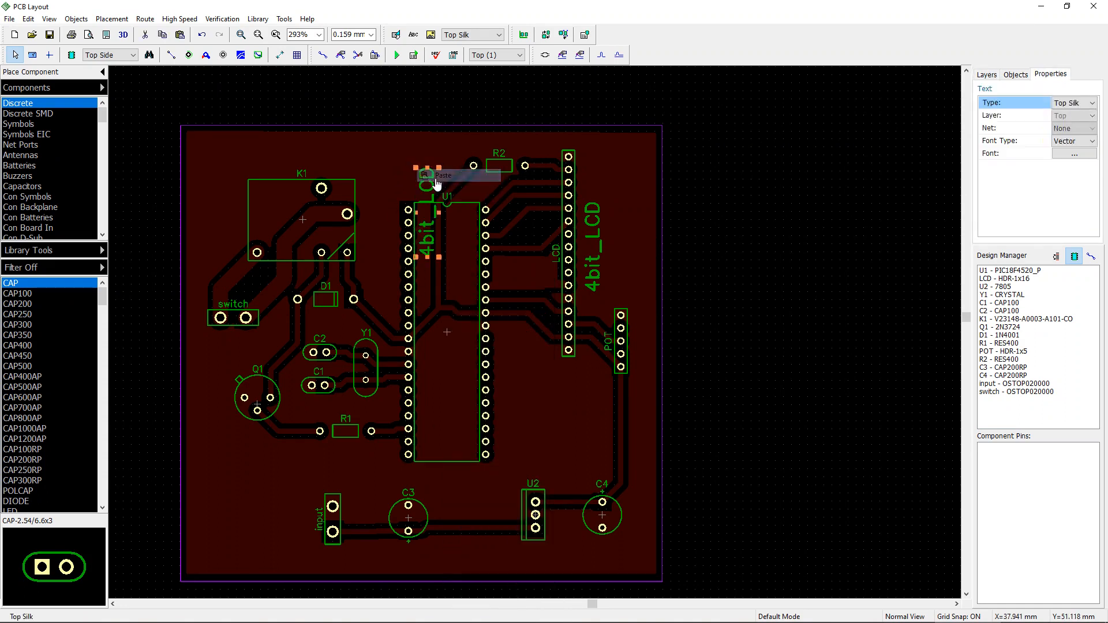
left_click_drag(428, 198, 513, 368)
Step: Change the duplicated label's text to PIC18F4520
right_click(512, 368)
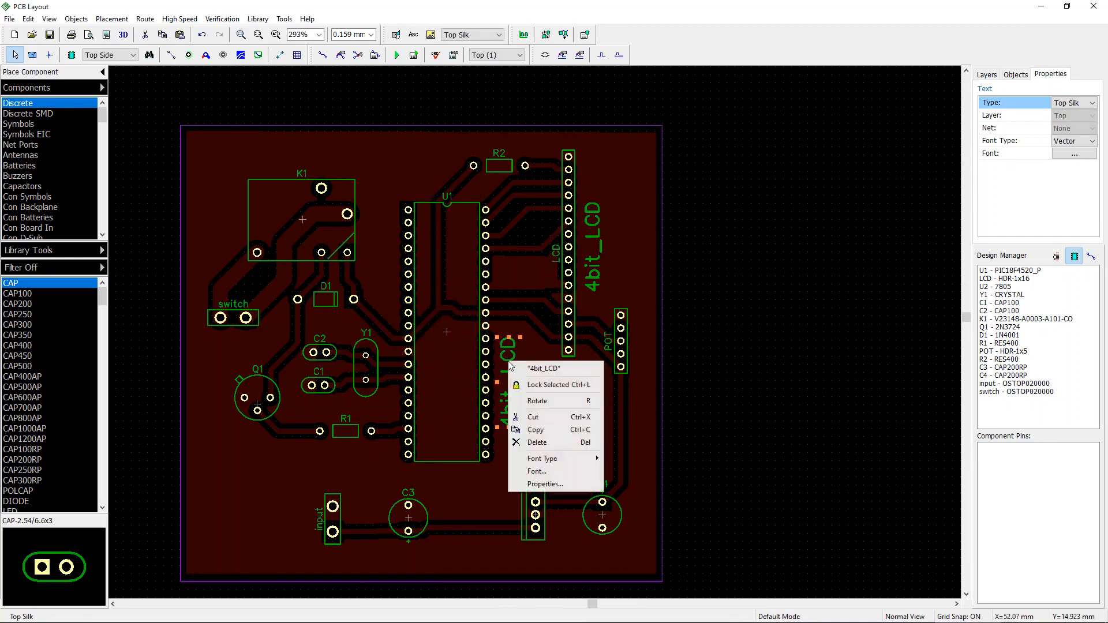
left_click(523, 369)
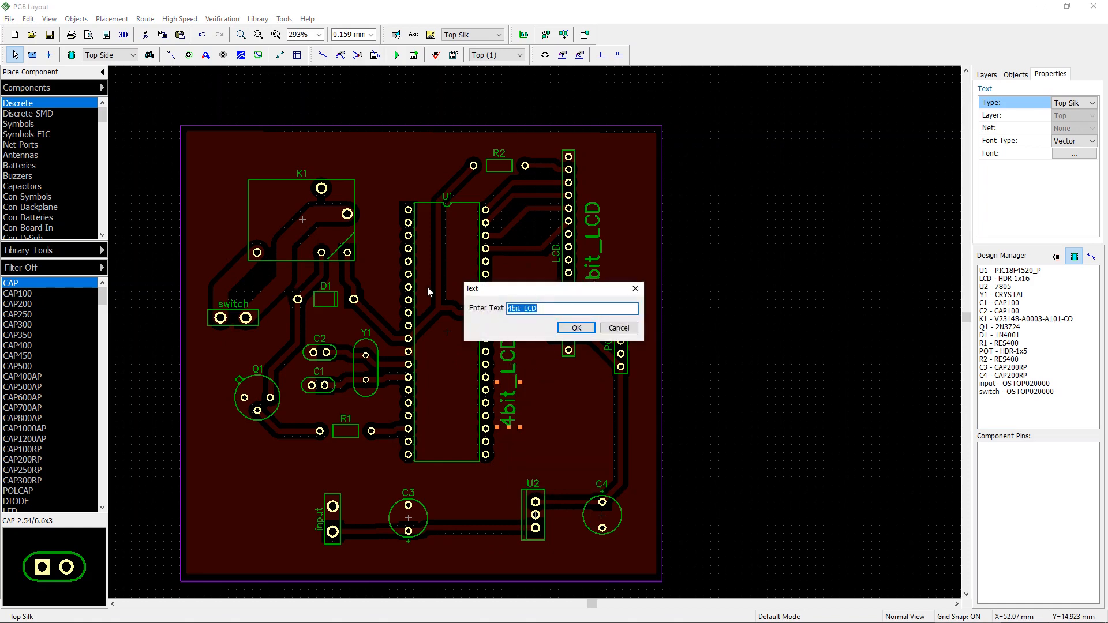
type("PIC18F4520")
left_click(574, 329)
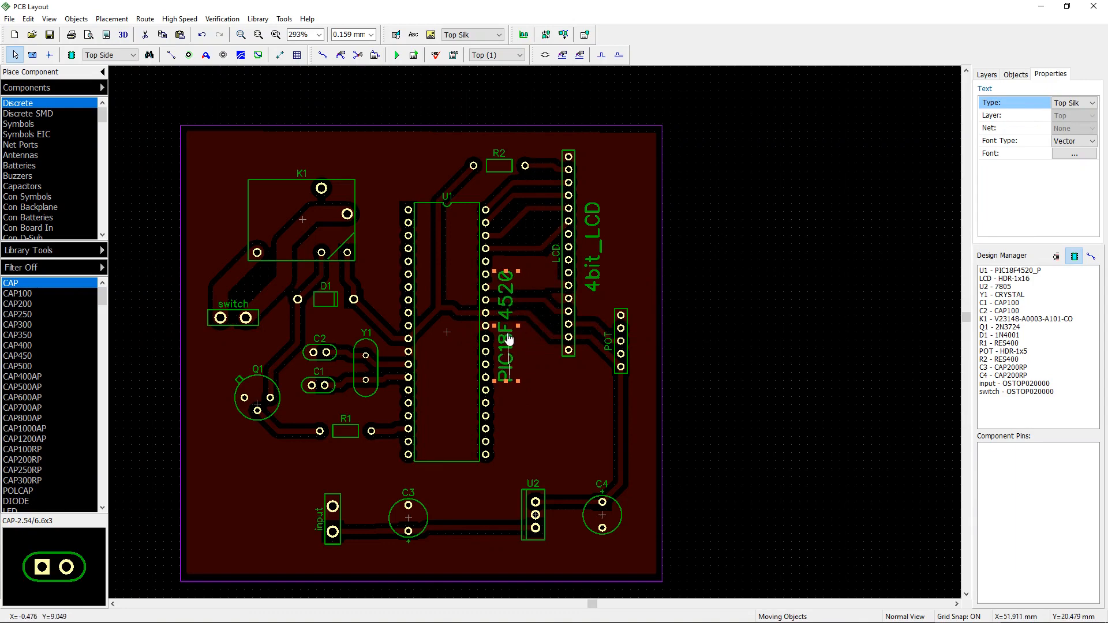
Step: Resize the PIC18F4520 label and reposition it alongside U1's right pin row
left_click(508, 339)
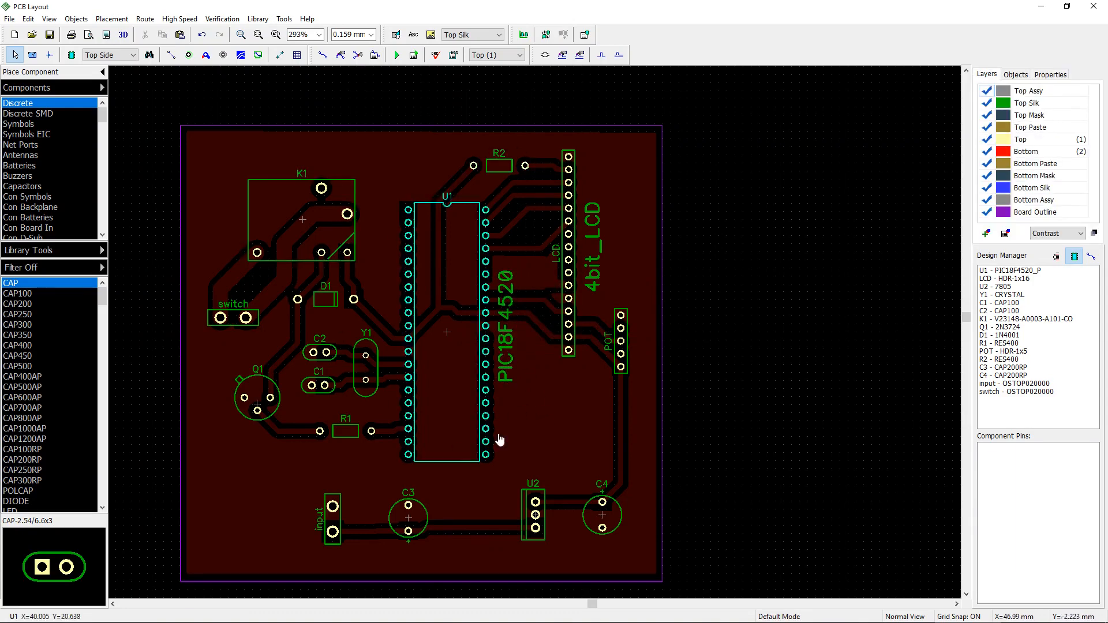
left_click(508, 345)
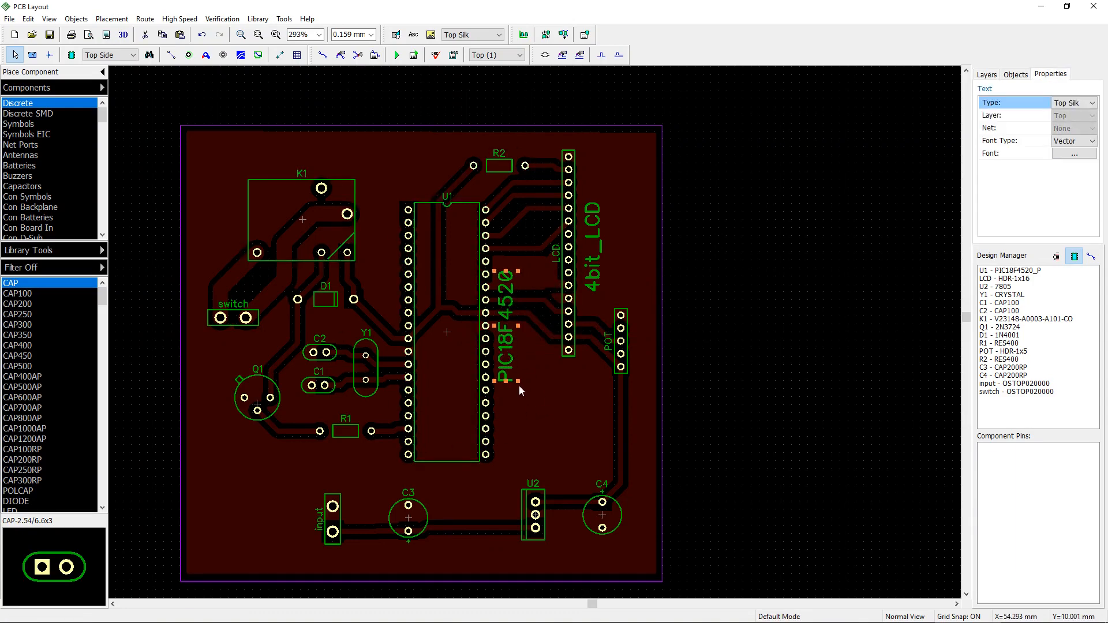
left_click(518, 381)
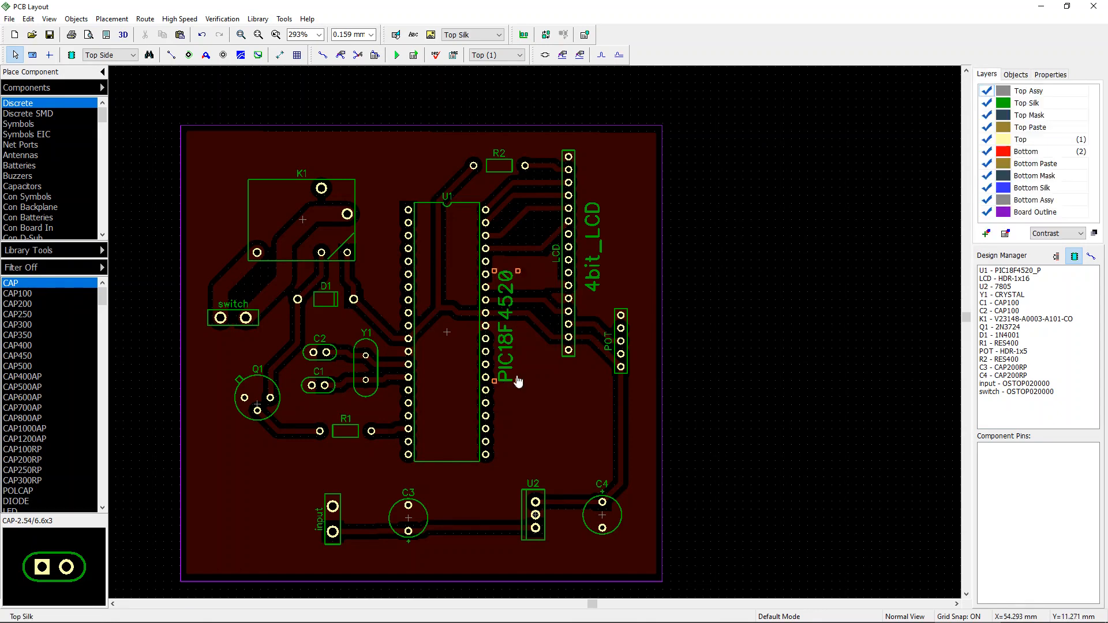
left_click(513, 346)
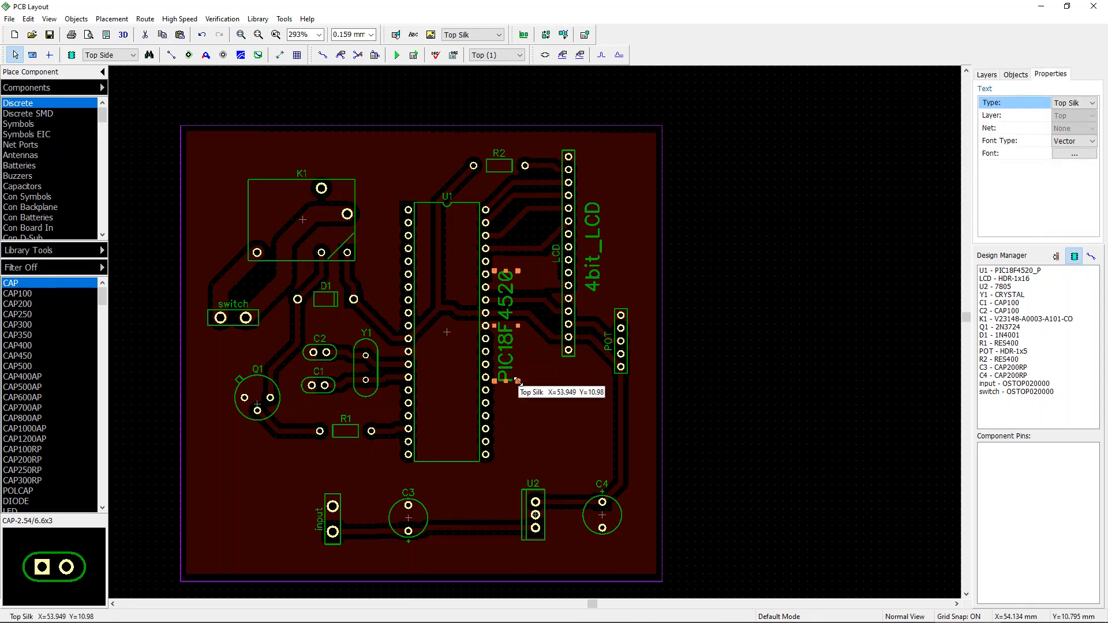
left_click_drag(518, 382, 550, 372)
left_click(540, 355)
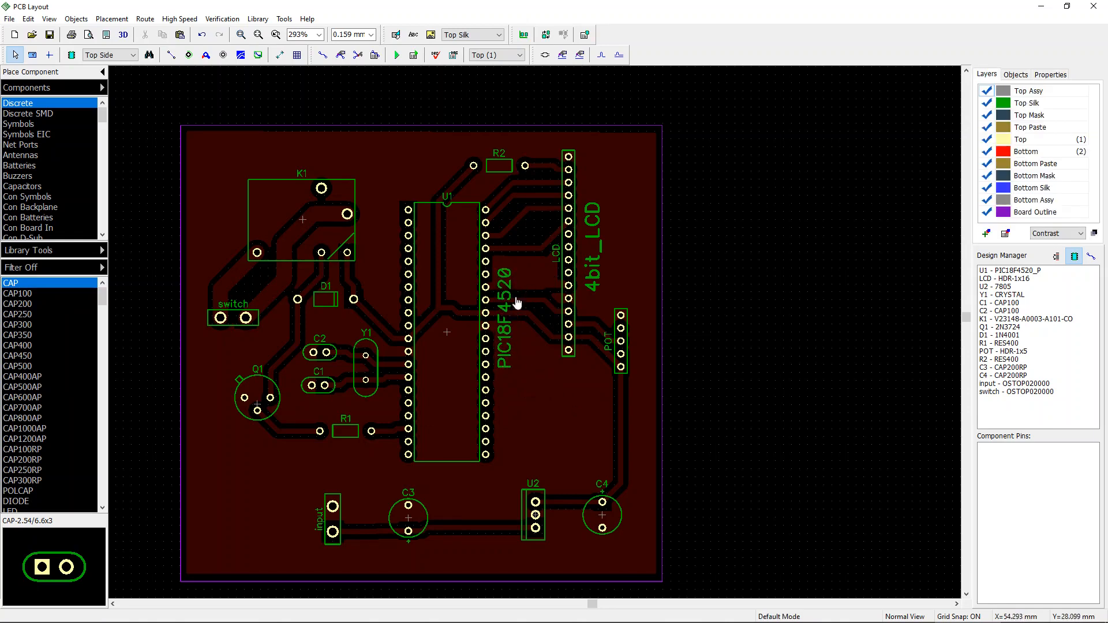
left_click_drag(518, 303, 518, 317)
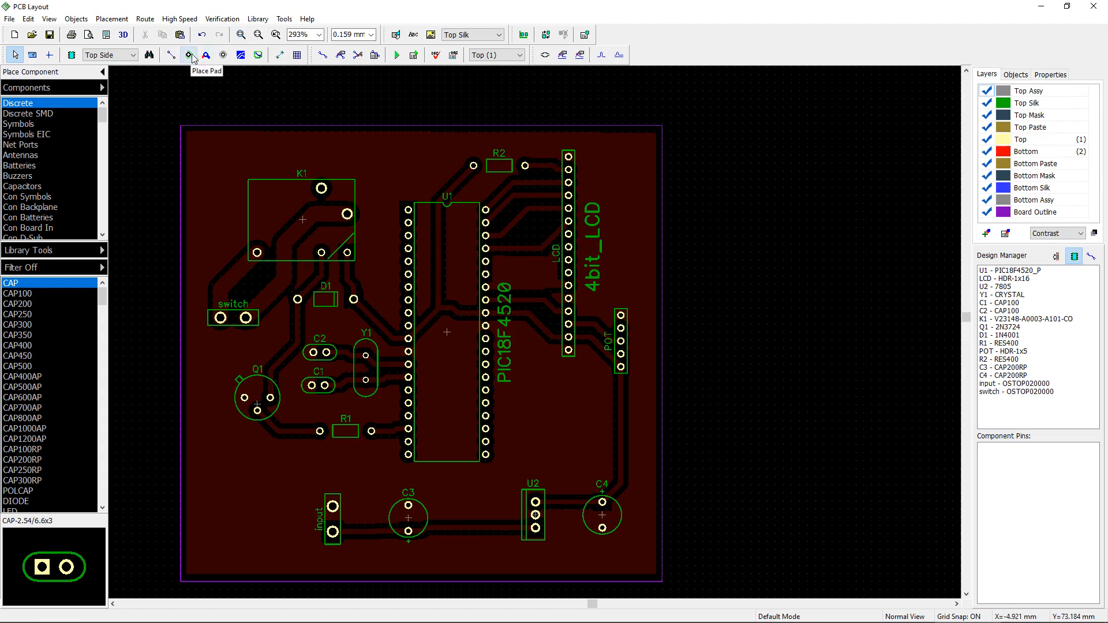
Step: Place a mounting hole in the board's top-right corner and switch to the bottom layer
left_click(223, 55)
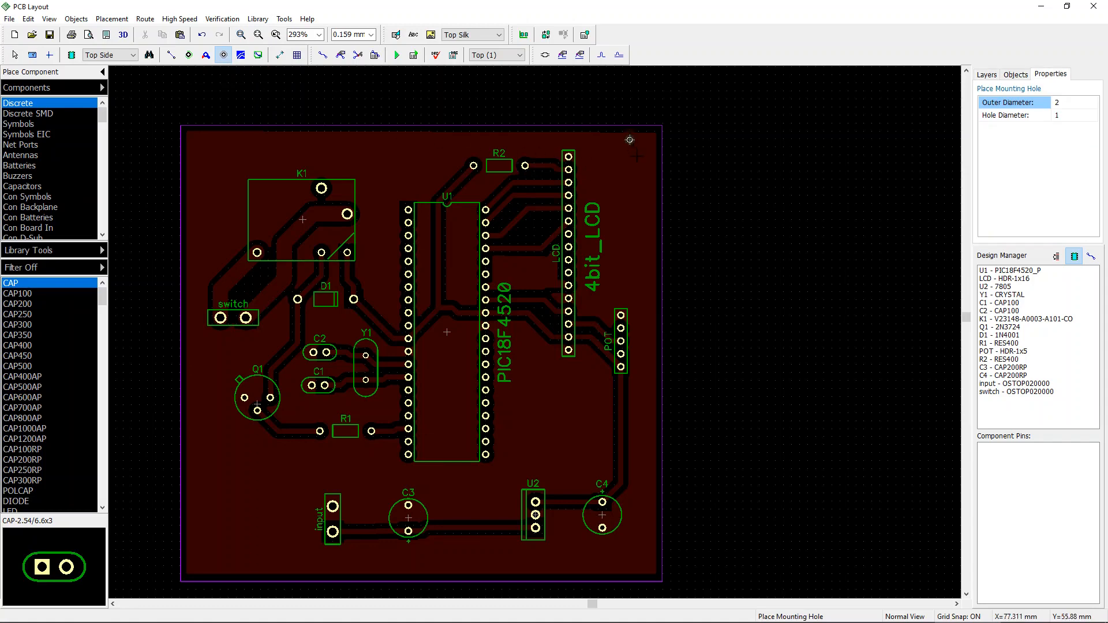
scroll(632, 144, "up", 3)
right_click(626, 140)
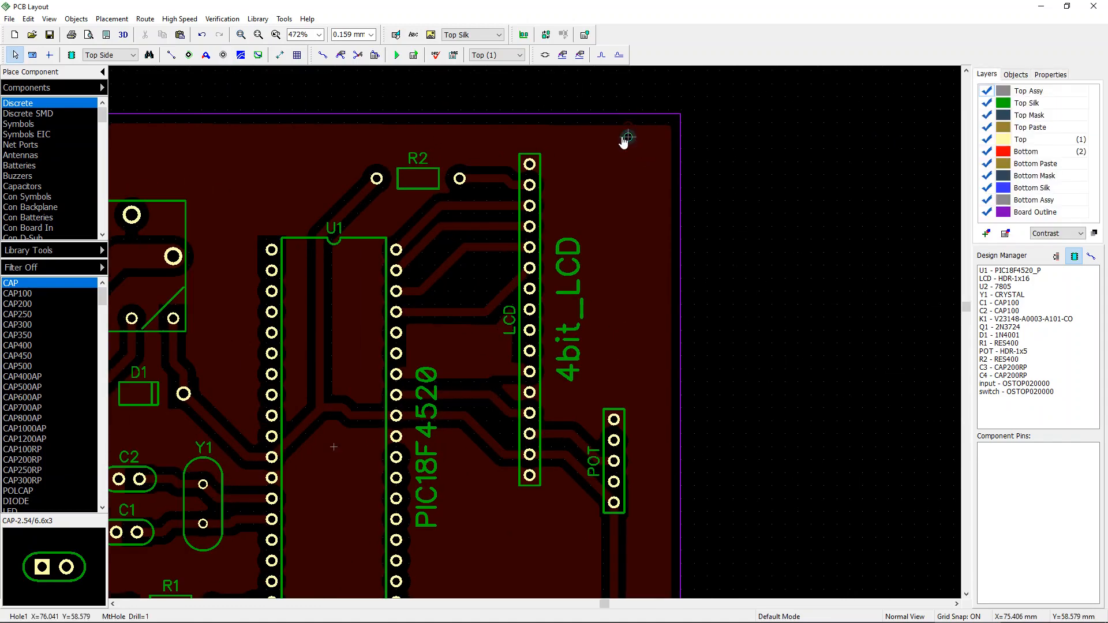
left_click(623, 141)
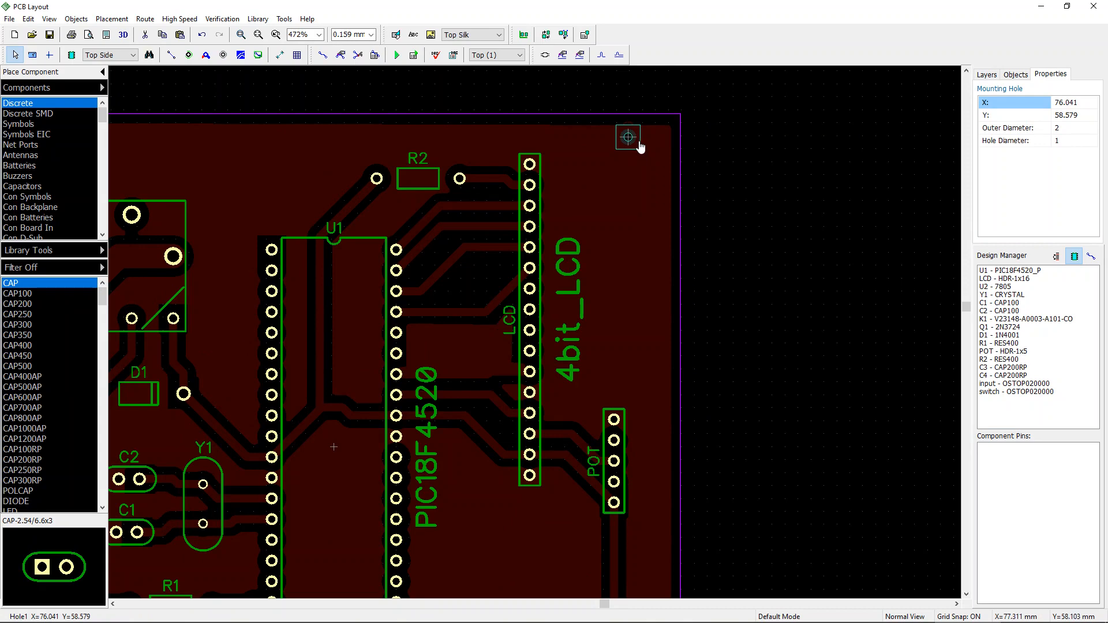
right_click(638, 141)
left_click(633, 142)
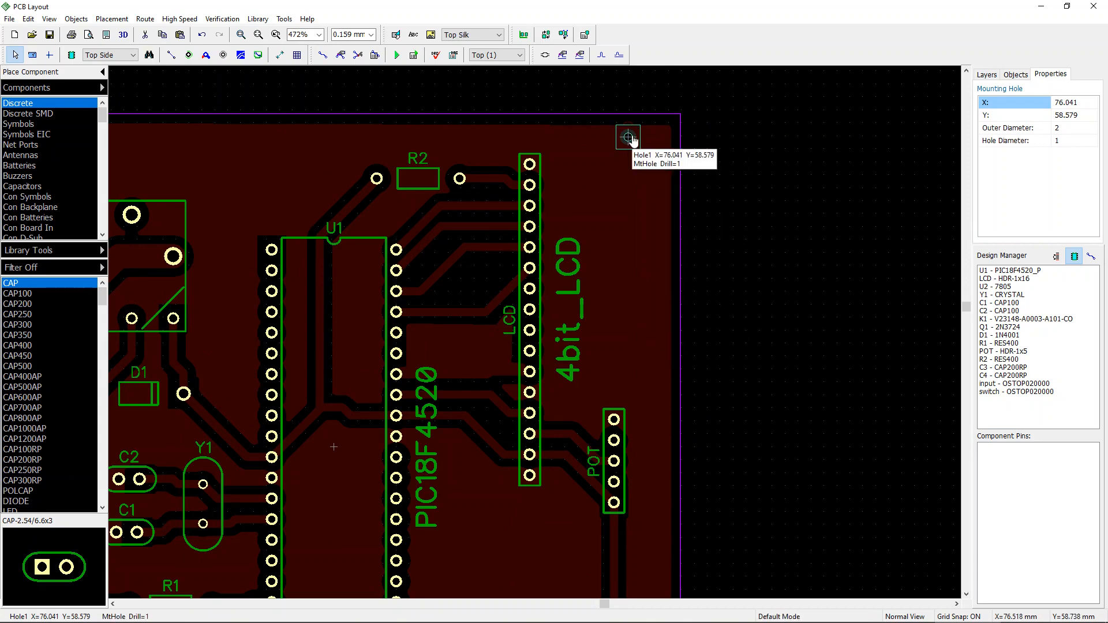
key("b")
left_click_drag(627, 138, 633, 149)
right_click(633, 149)
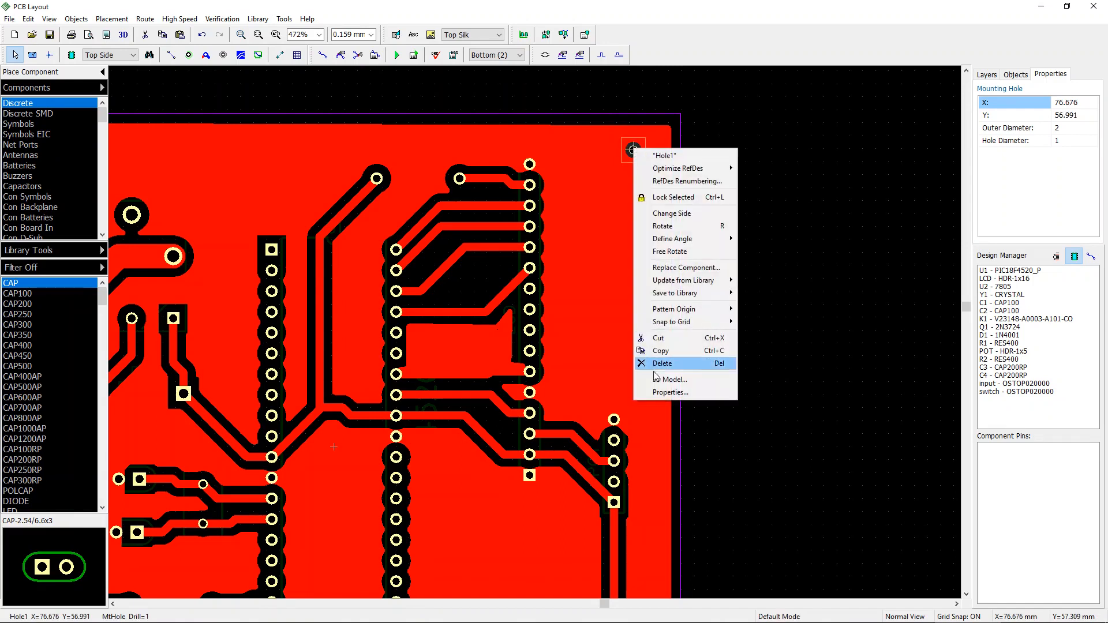
left_click(670, 393)
left_click(595, 309)
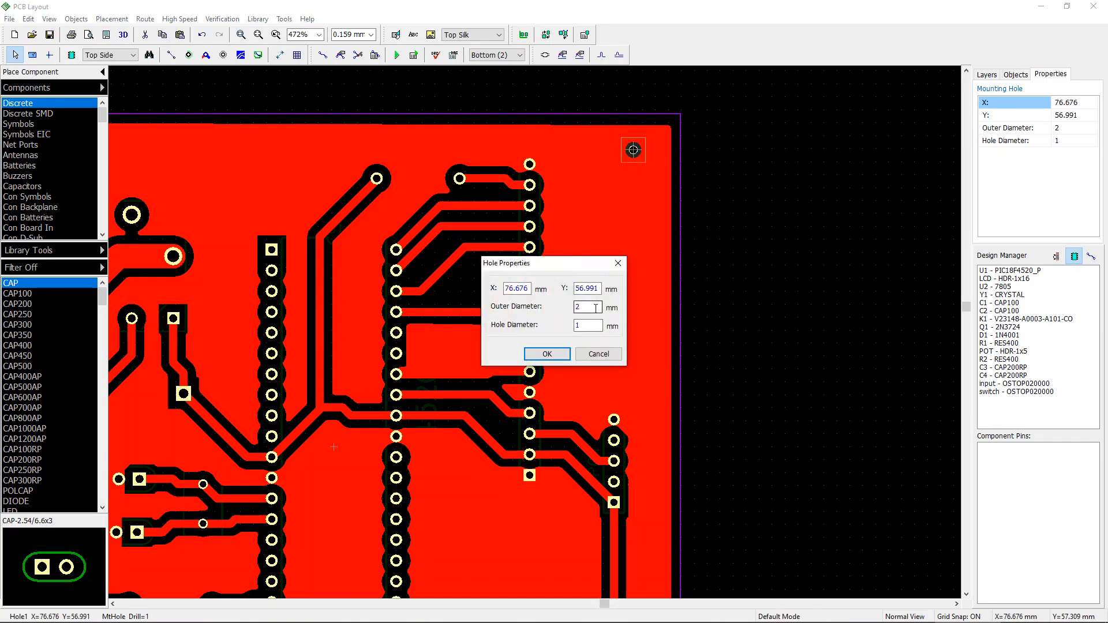
left_click(618, 263)
Step: Set the mounting hole's outer diameter to 5 mm and hole diameter to 4 mm, then nudge it into the corner
left_click(634, 151)
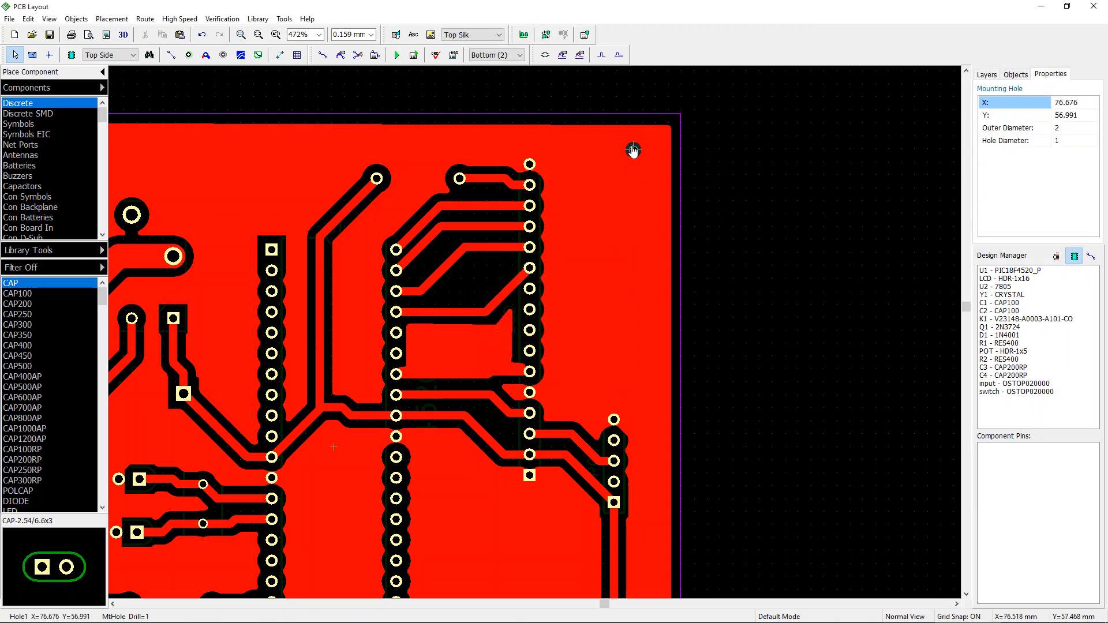
right_click(633, 150)
left_click(668, 389)
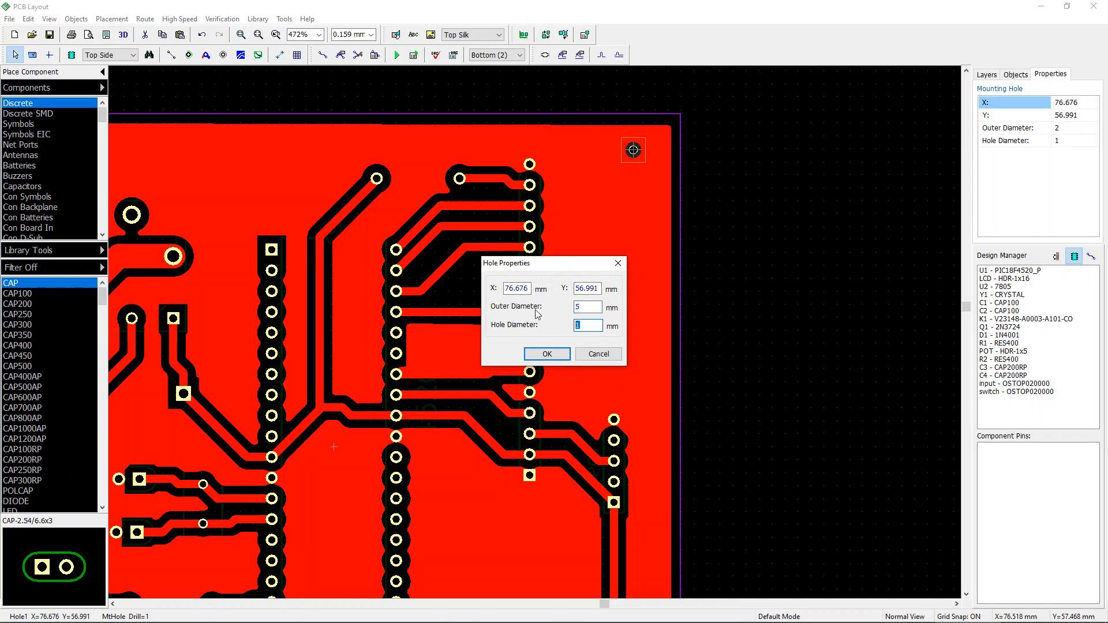
left_click(546, 353)
scroll(675, 315, "down", 2)
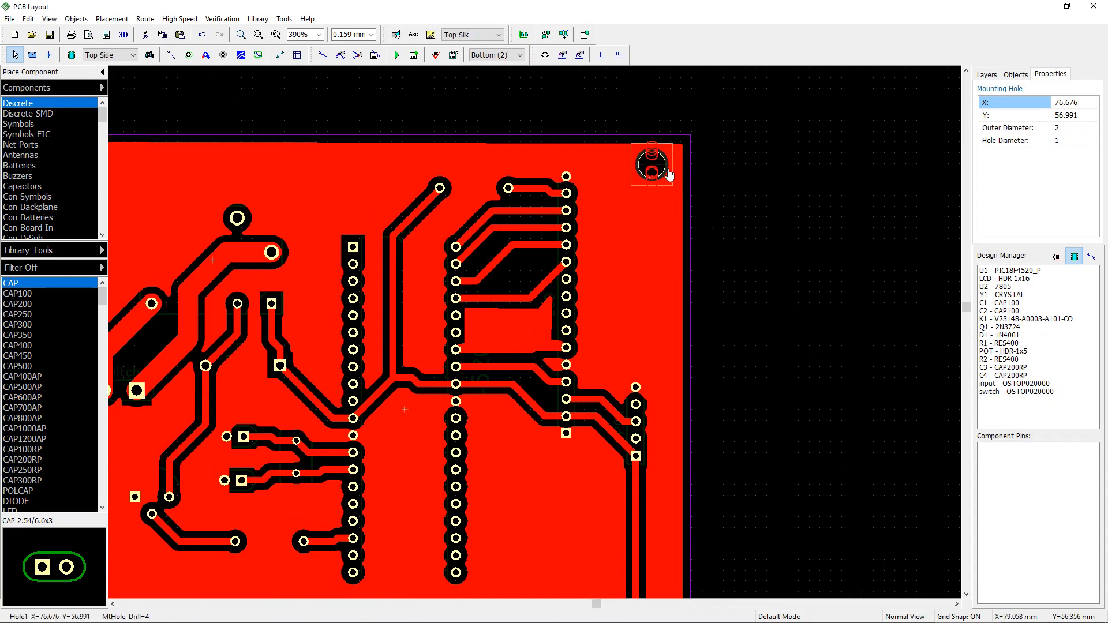
left_click_drag(669, 173, 674, 182)
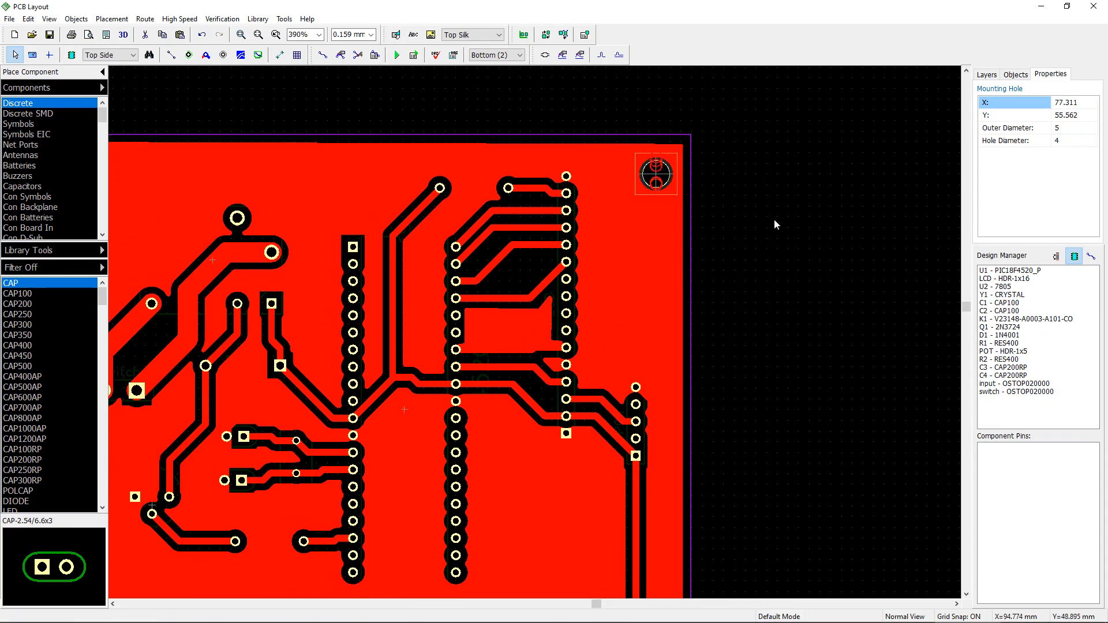
left_click(774, 219)
Step: Copy the mounting hole and paste a duplicate into the board's top-left corner
right_click(613, 147)
left_click(642, 153)
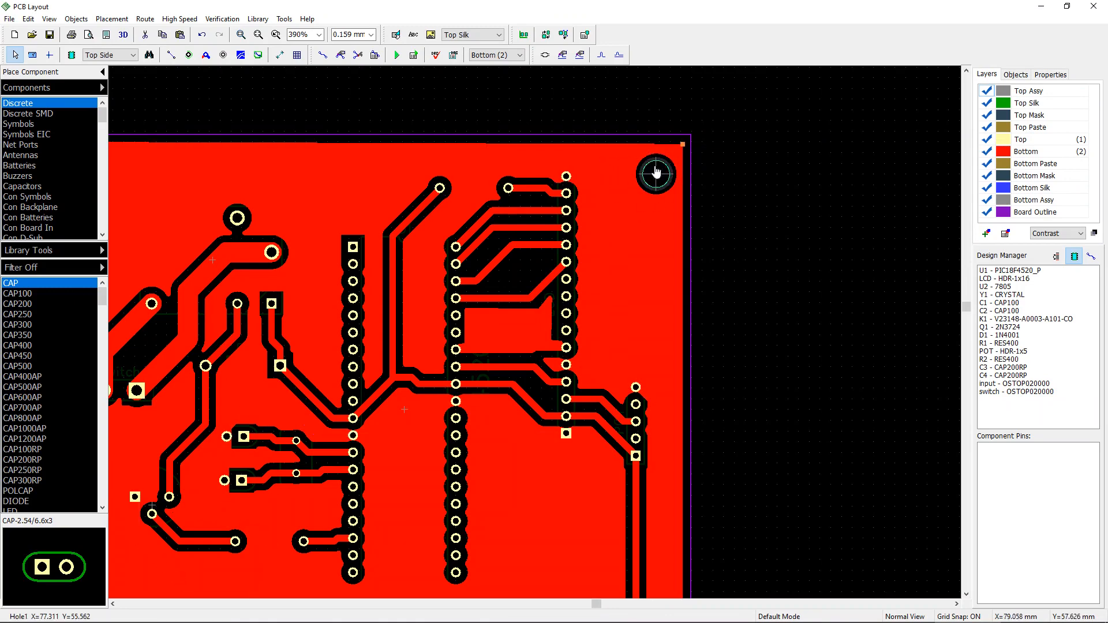
scroll(683, 216, "down", 2)
left_click(710, 170)
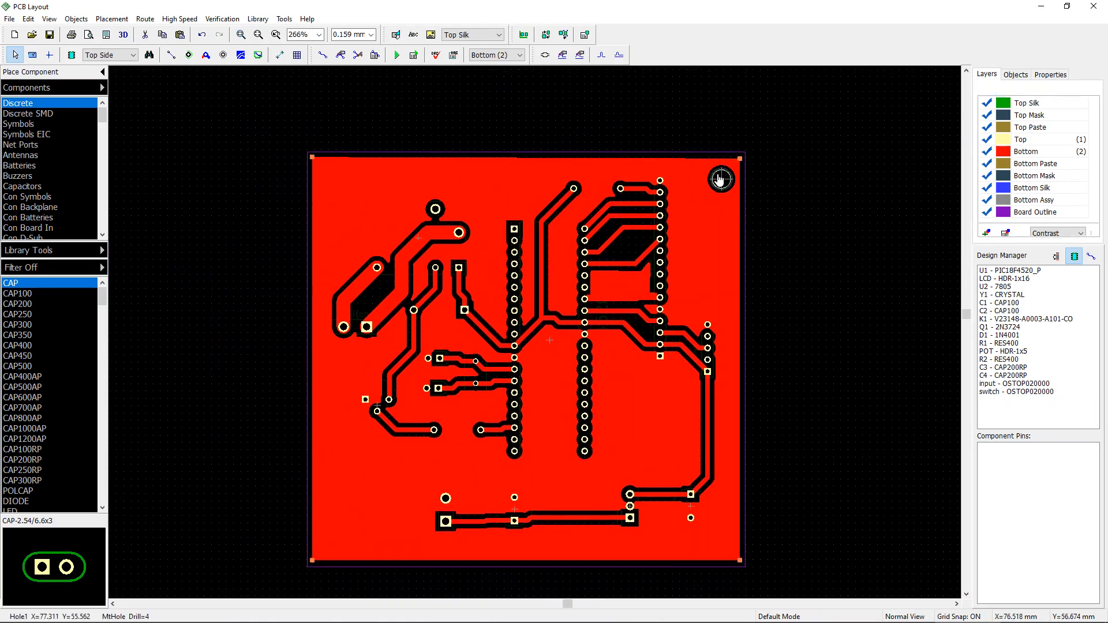
right_click(707, 165)
left_click(748, 377)
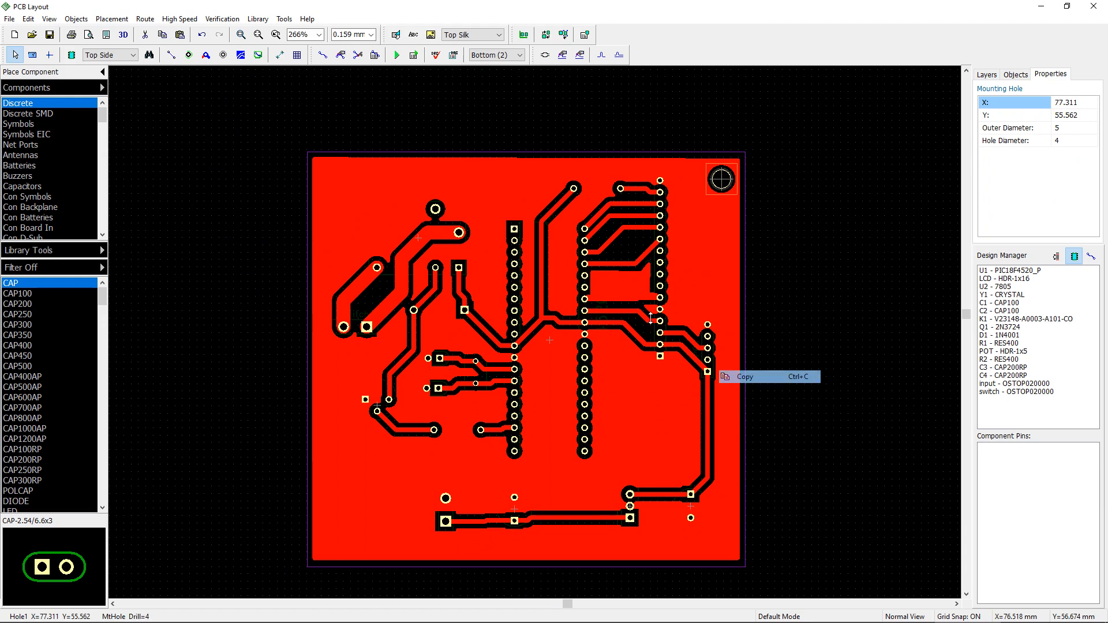
left_click(360, 183)
right_click(348, 171)
left_click(374, 177)
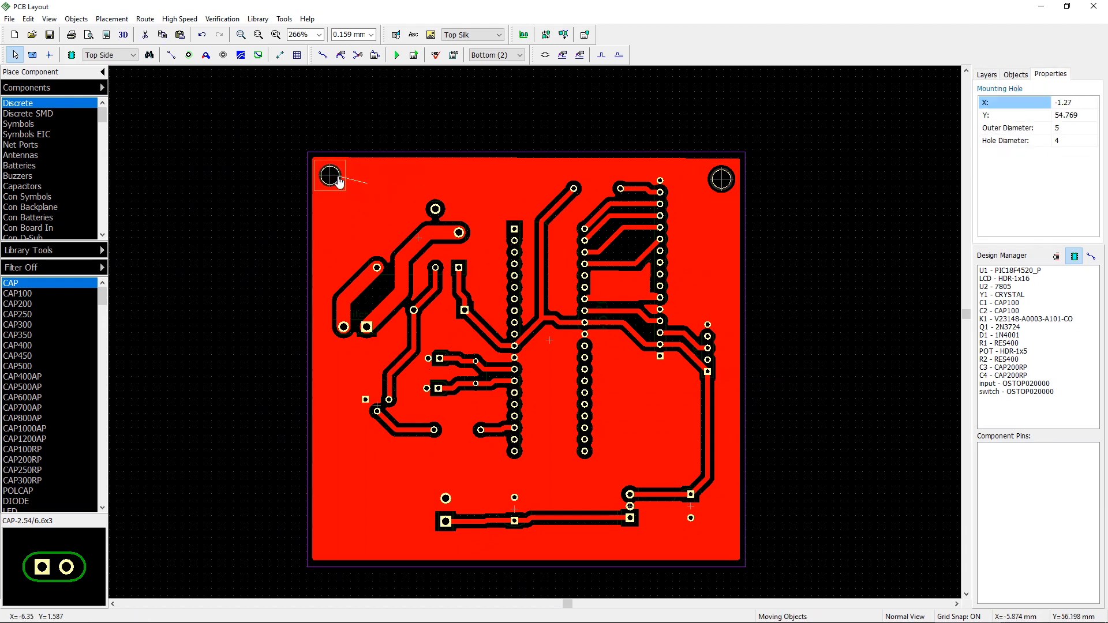
left_click(338, 179)
left_click(357, 475)
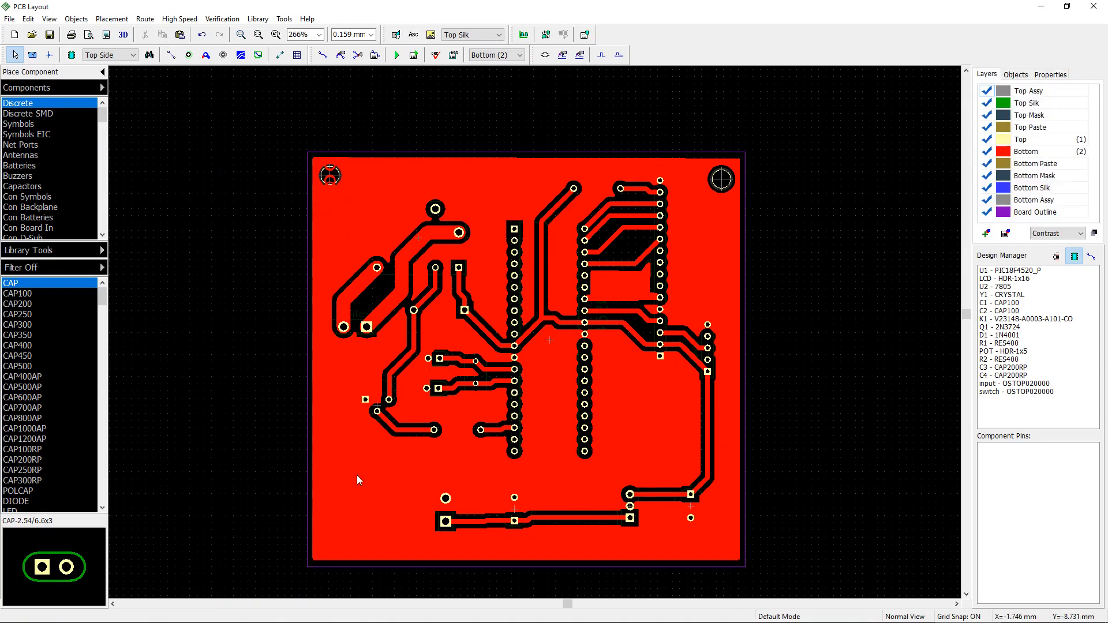
Step: Paste a copy of the mounting hole into the board's bottom-left corner
right_click(358, 475)
left_click(377, 482)
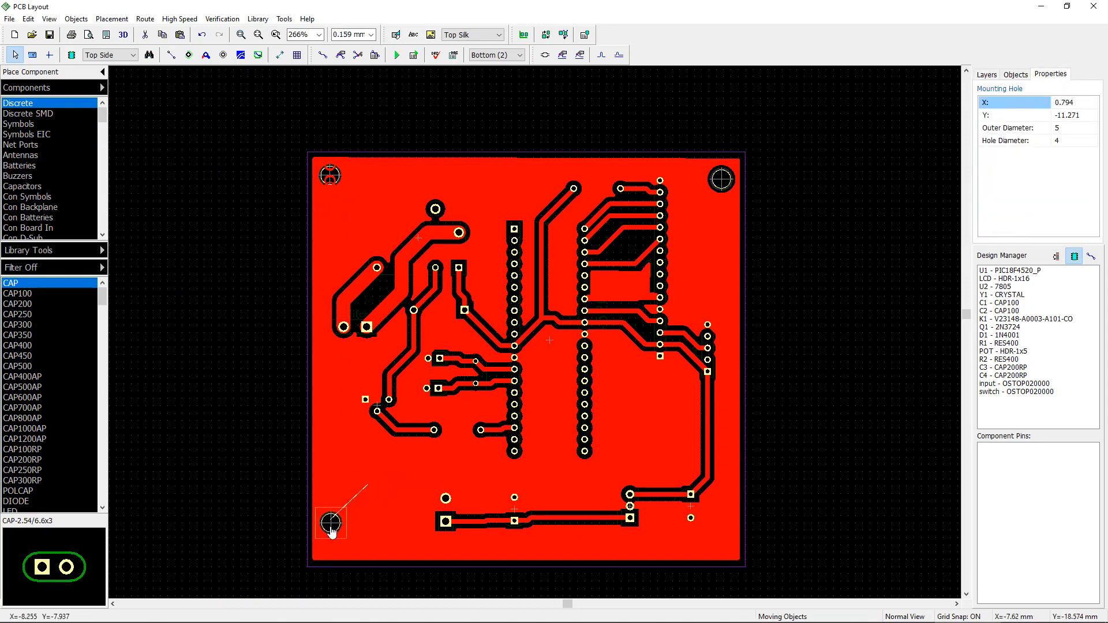
left_click(327, 548)
Step: Paste another mounting hole into the board's bottom-right corner
right_click(369, 485)
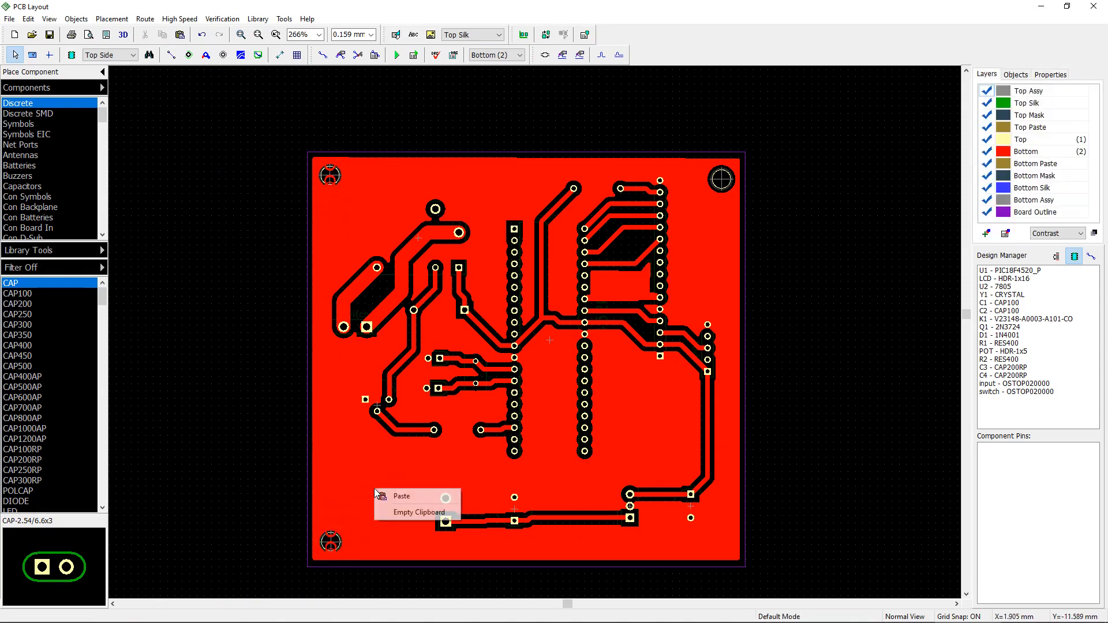
left_click(381, 497)
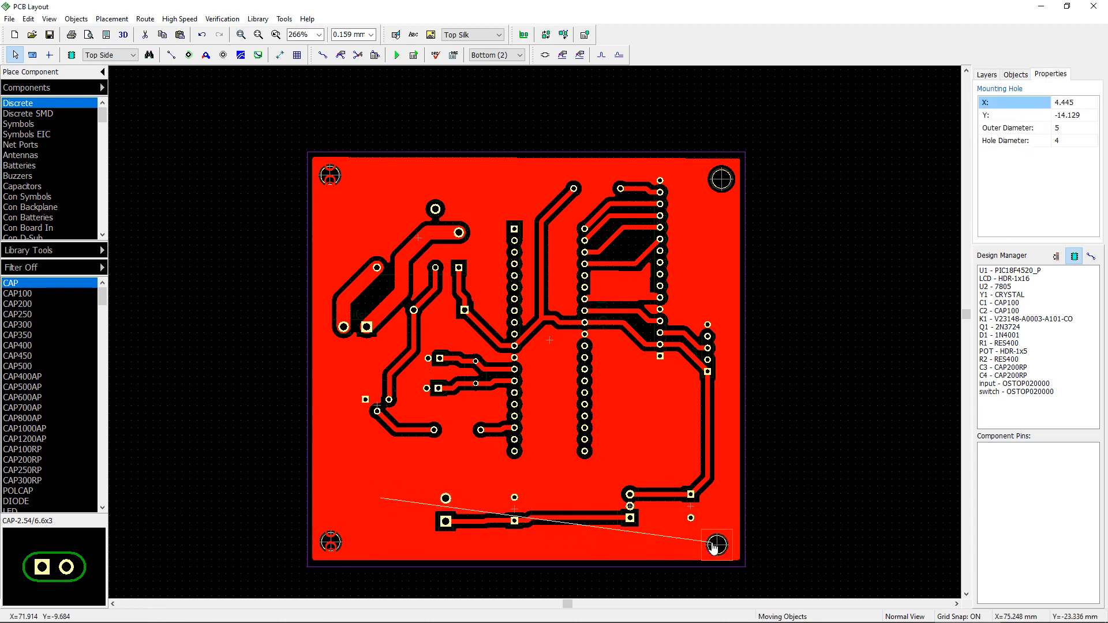
left_click(720, 543)
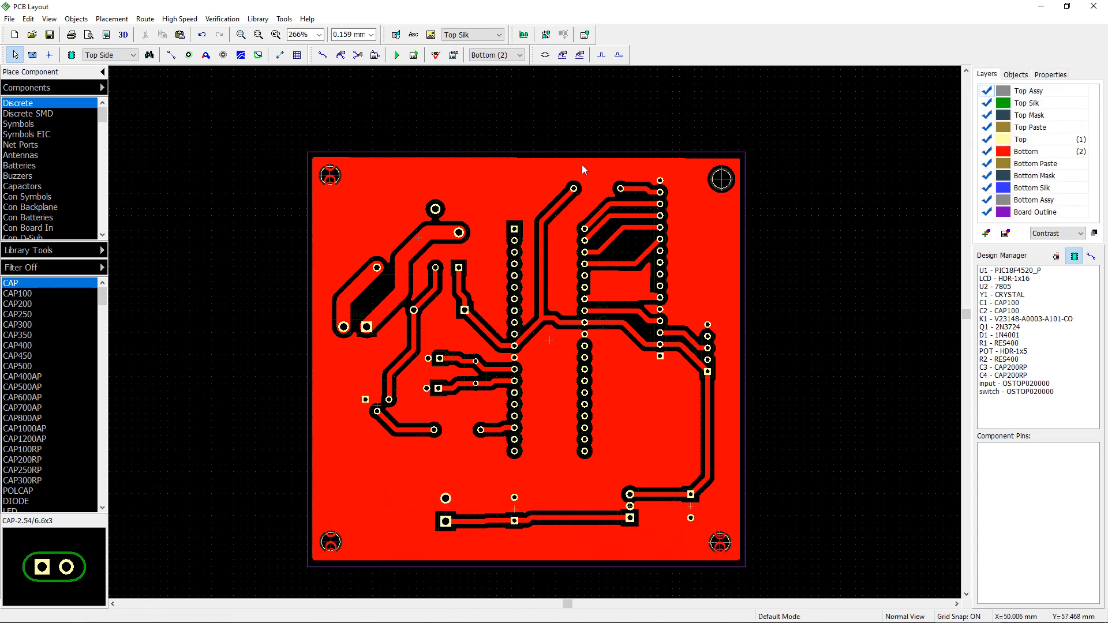
Step: Refill the bottom copper pour around the new mounting holes
right_click(518, 160)
left_click(547, 165)
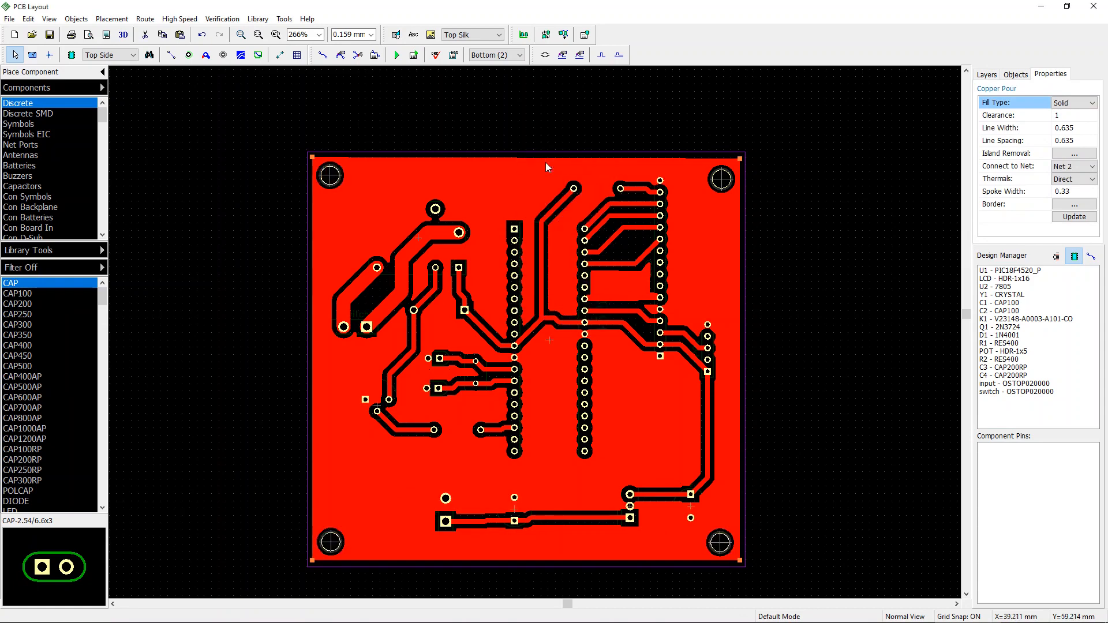
left_click(843, 283)
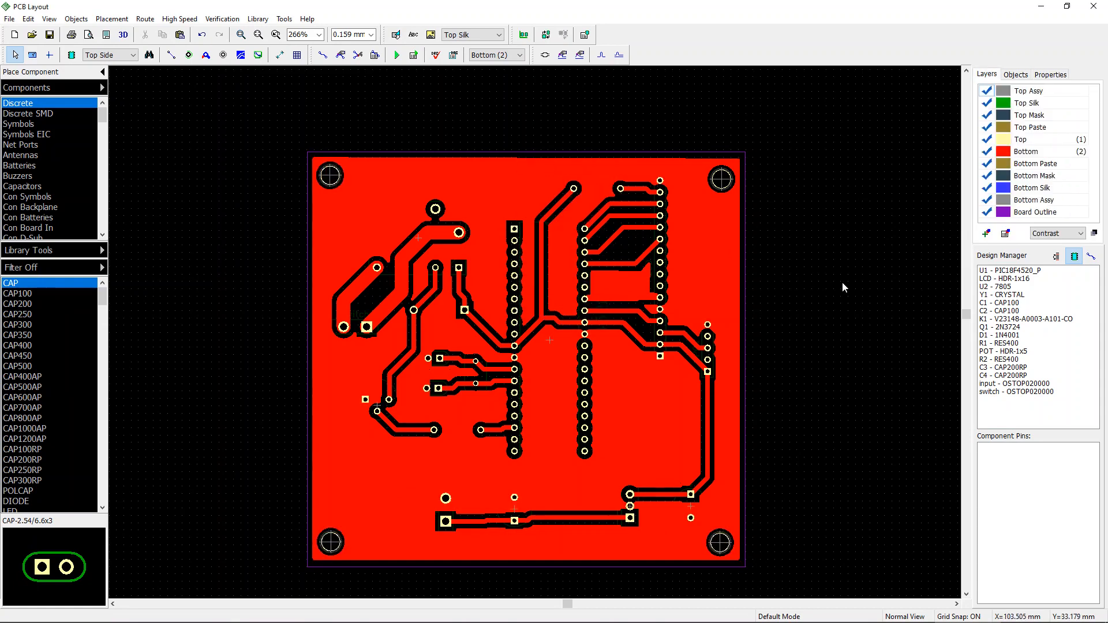
Step: Run the design rule check on the board from the top layer view, then return to the bottom layer
key("t")
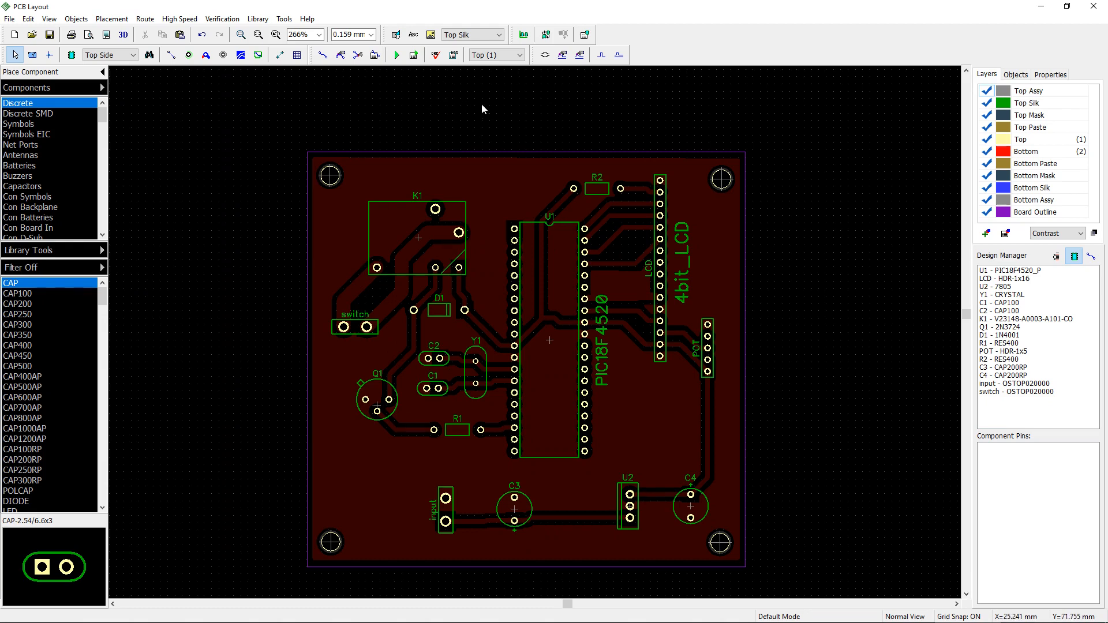
left_click(437, 56)
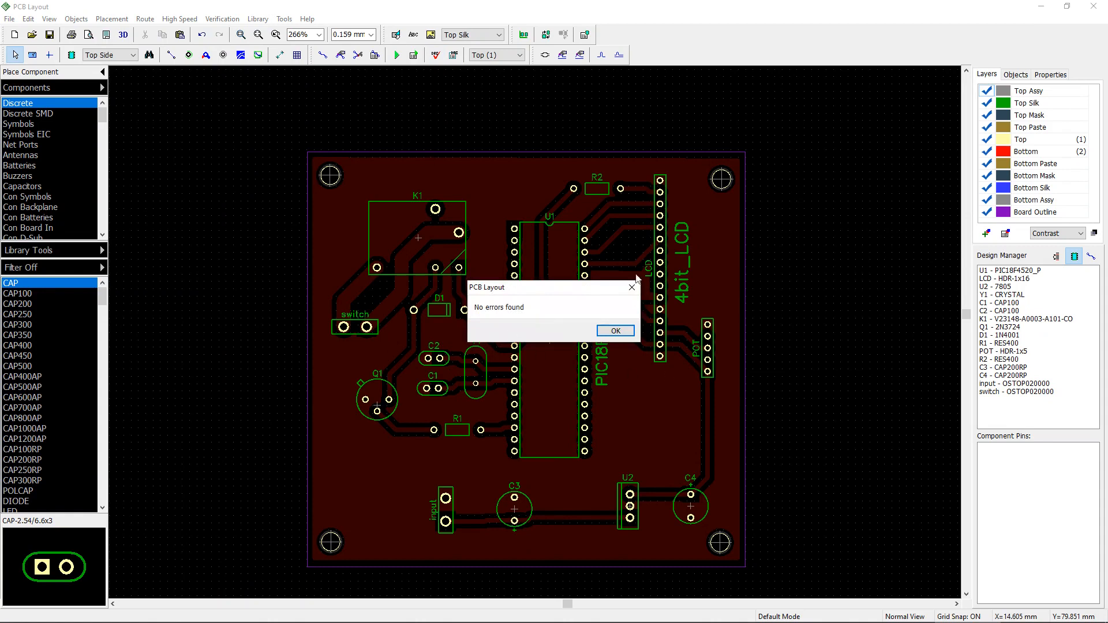
left_click(616, 331)
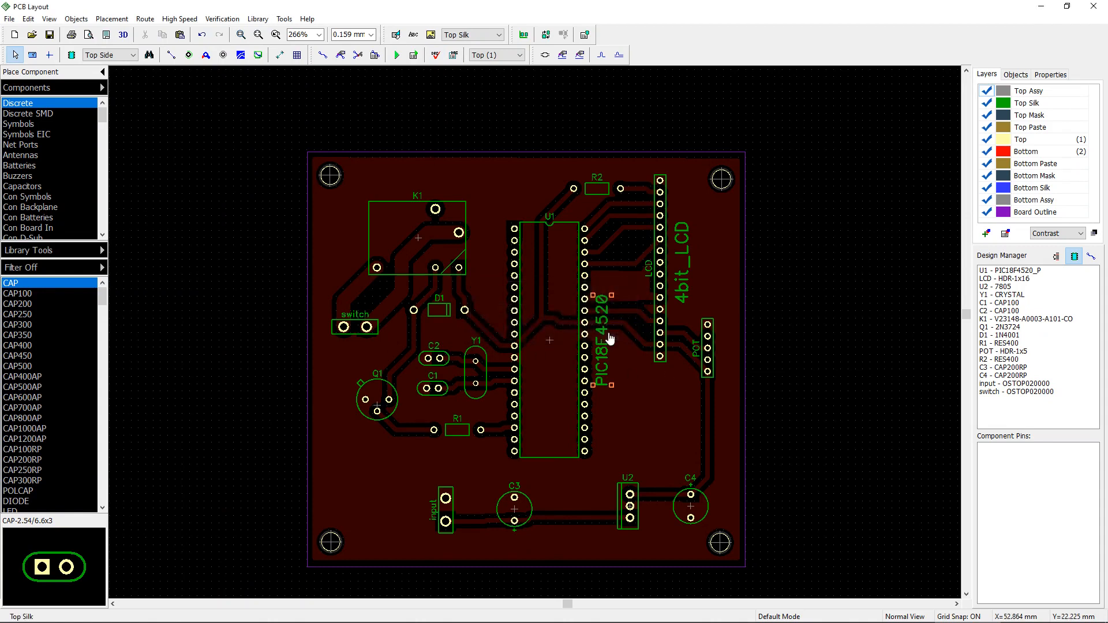
left_click(436, 56)
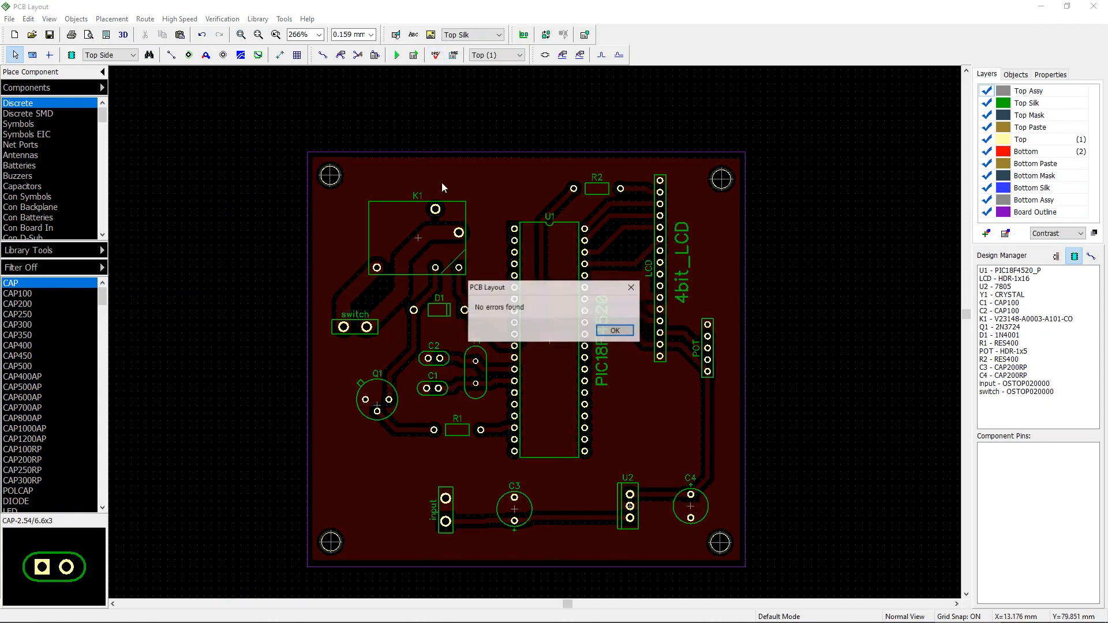
left_click(632, 287)
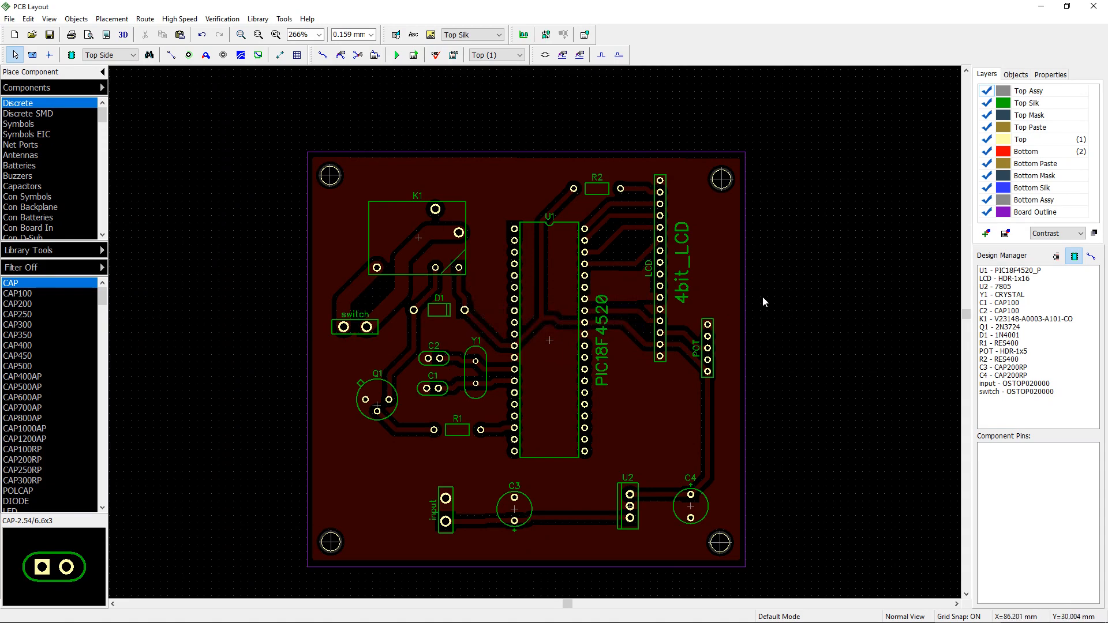
left_click(745, 294)
key("KP_Multiply")
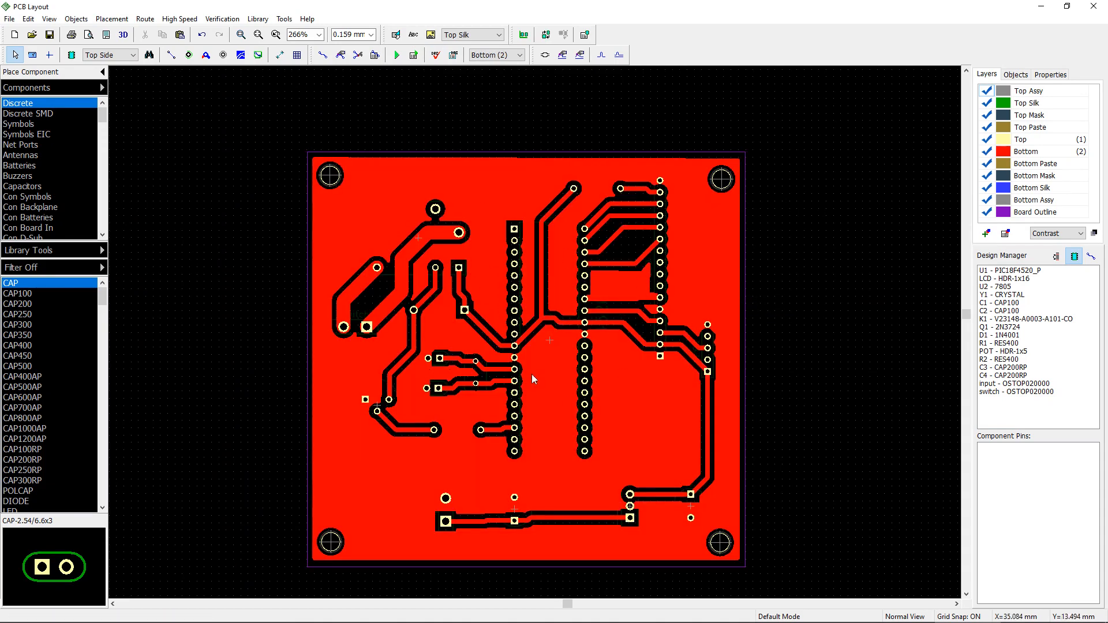
Step: Reroute the traces between U1's right pin row and the LCD header pins
scroll(555, 347, "up", 2)
left_click(629, 256)
right_click_drag(628, 255, 499, 301)
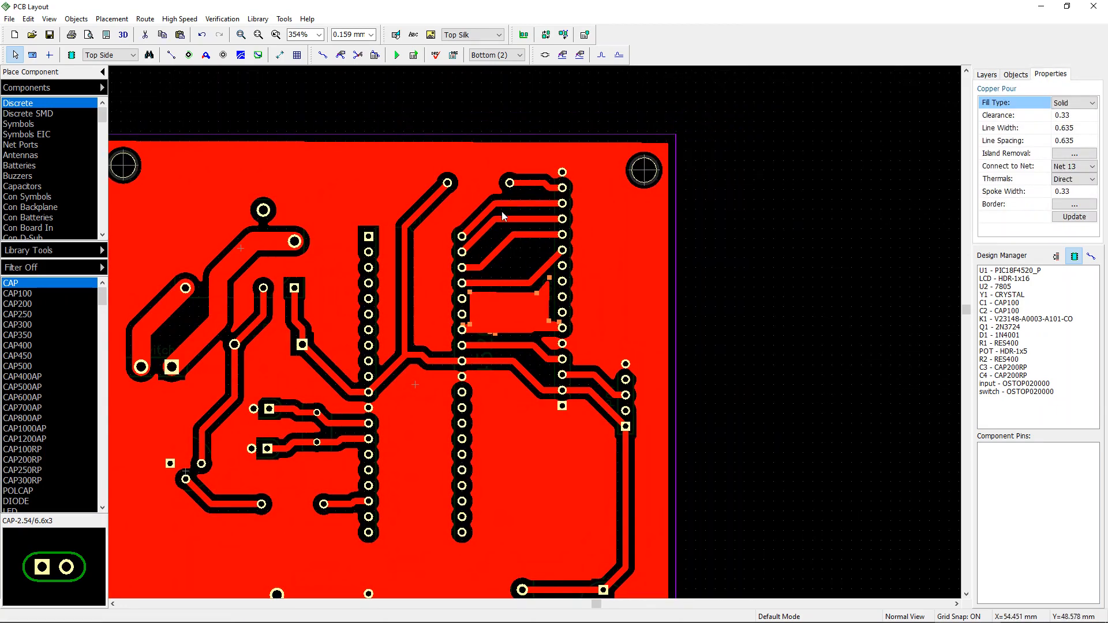
right_click_drag(417, 504, 552, 282)
right_click_drag(552, 328, 678, 462)
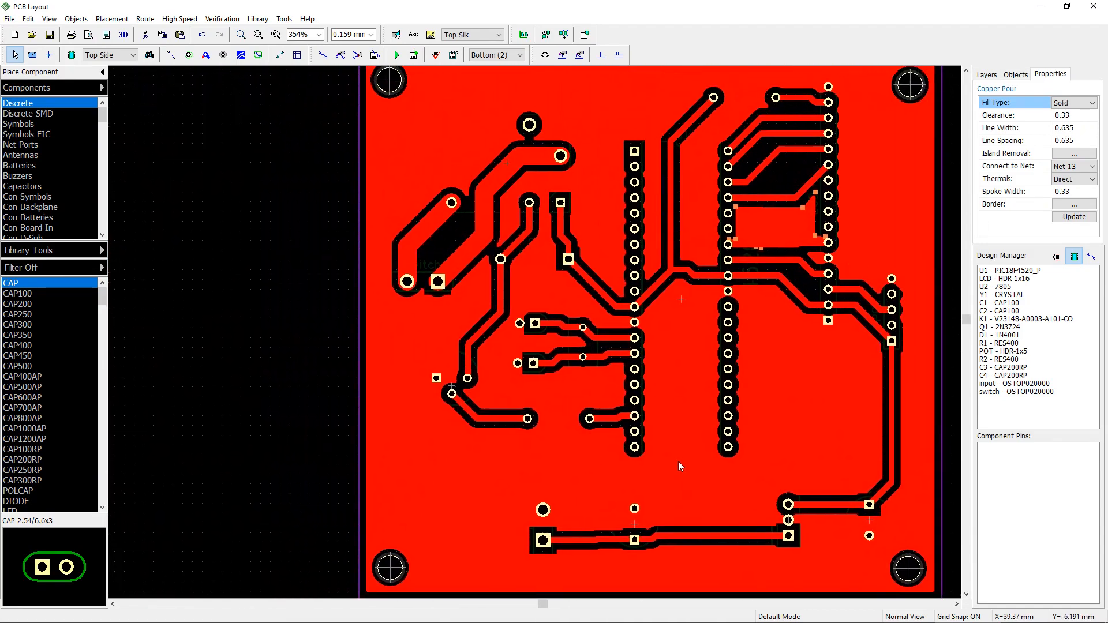
right_click_drag(545, 288, 424, 314)
right_click_drag(588, 241, 433, 294)
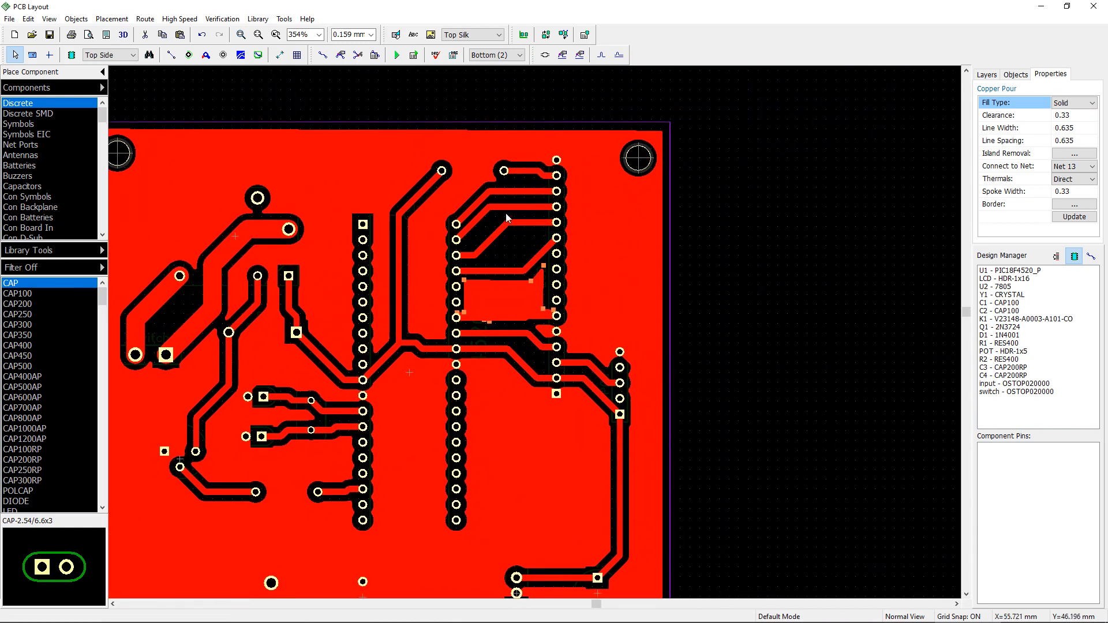
mouse_move(506, 207)
left_mouse_down()
mouse_move(514, 237)
mouse_move(551, 223)
mouse_move(548, 199)
mouse_move(543, 209)
left_mouse_up()
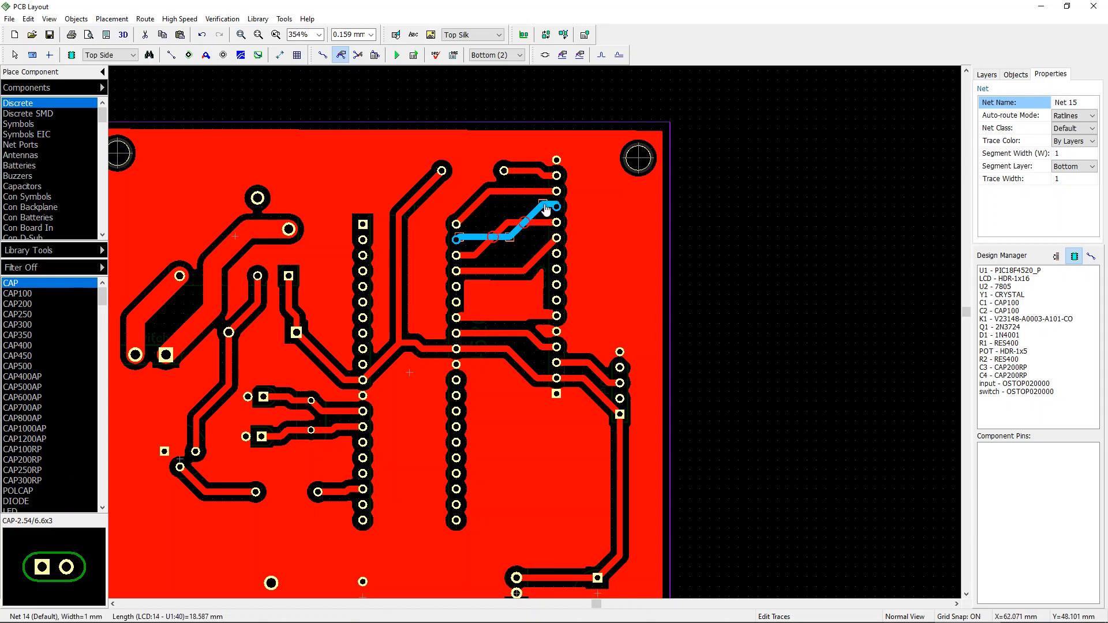
left_click(518, 245)
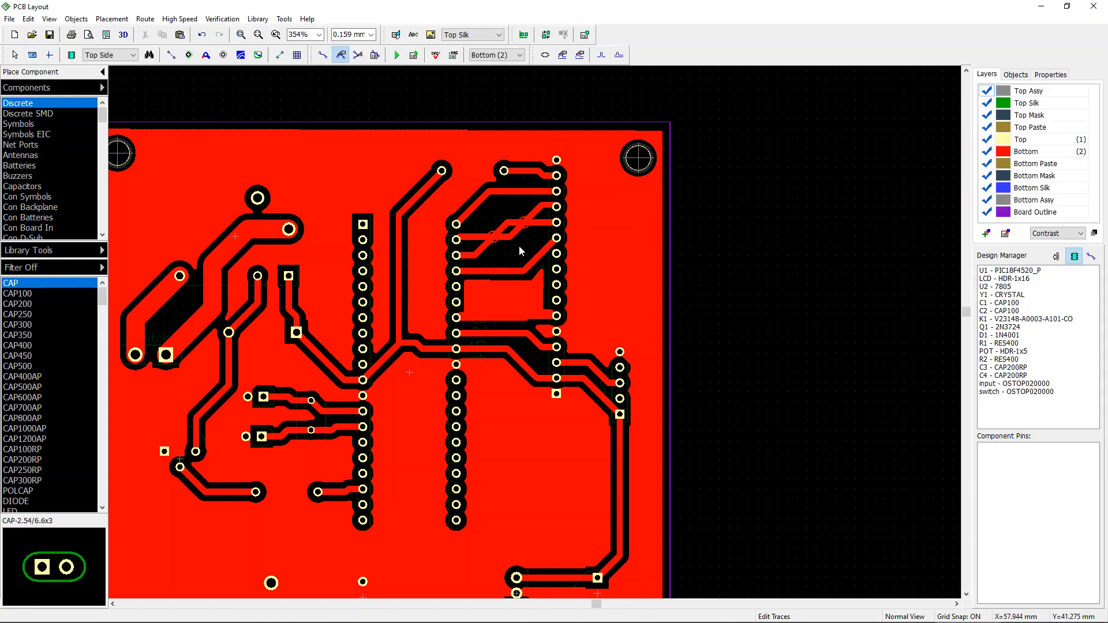
scroll(515, 248, "up", 2)
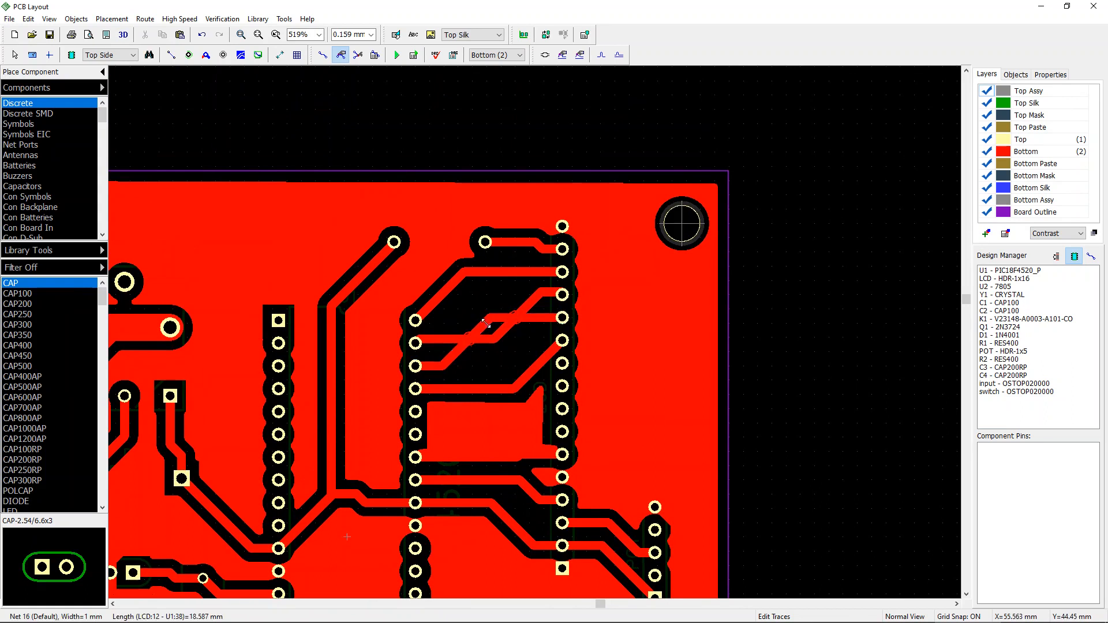
left_click_drag(479, 329, 465, 334)
left_click(459, 341)
left_click(443, 349)
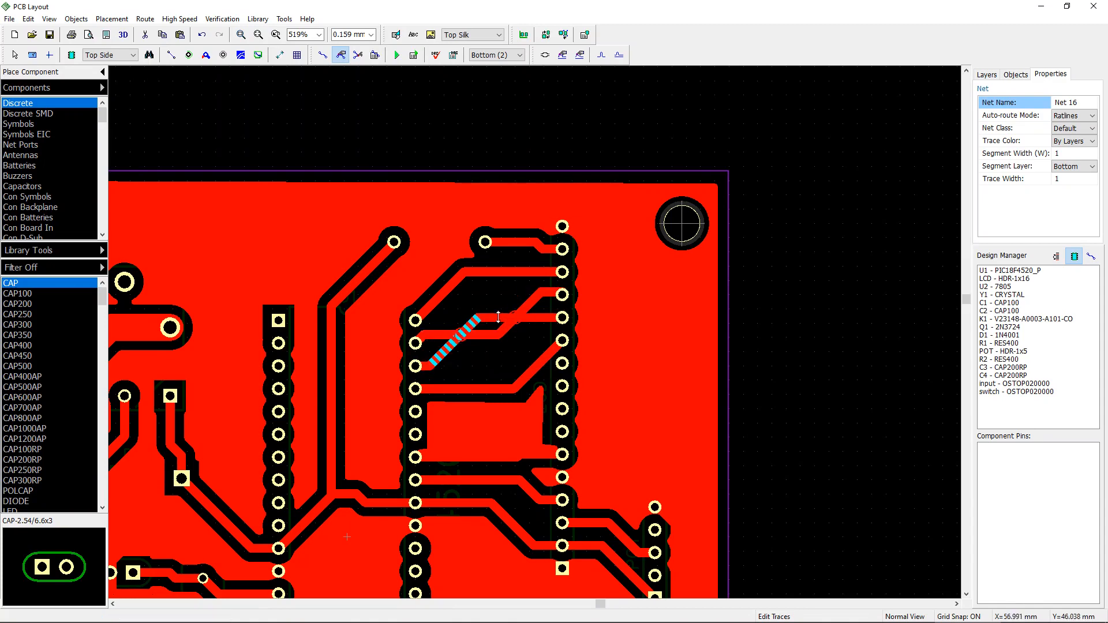
left_click(484, 364)
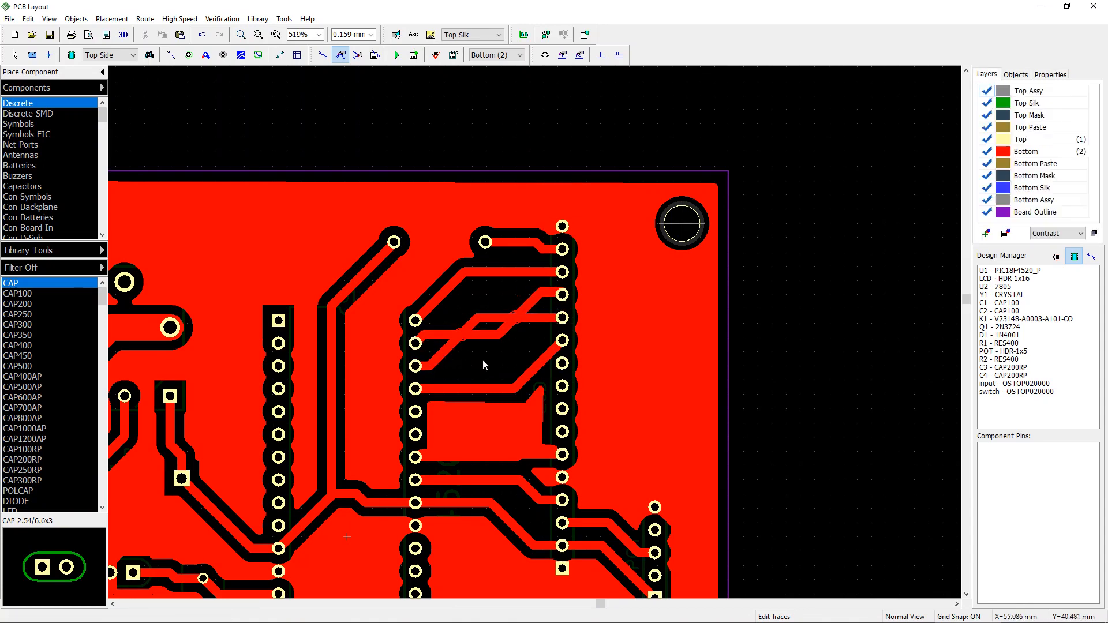
key("Escape")
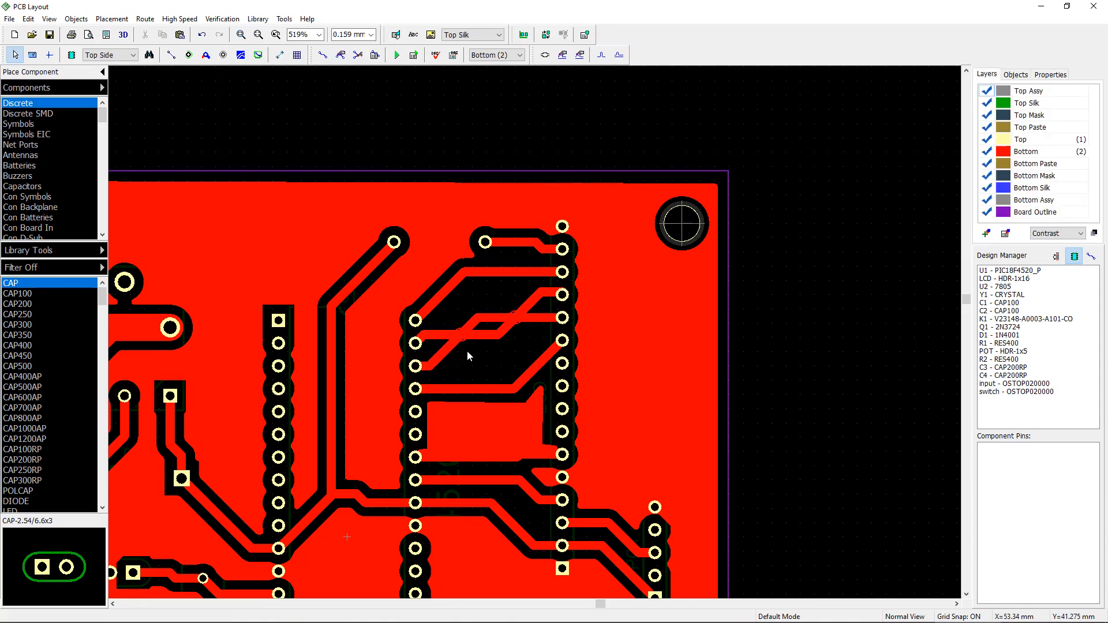
Step: Set two trace segments between U1 and the LCD header to Top Jumper Wire
scroll(466, 351, "up", 2)
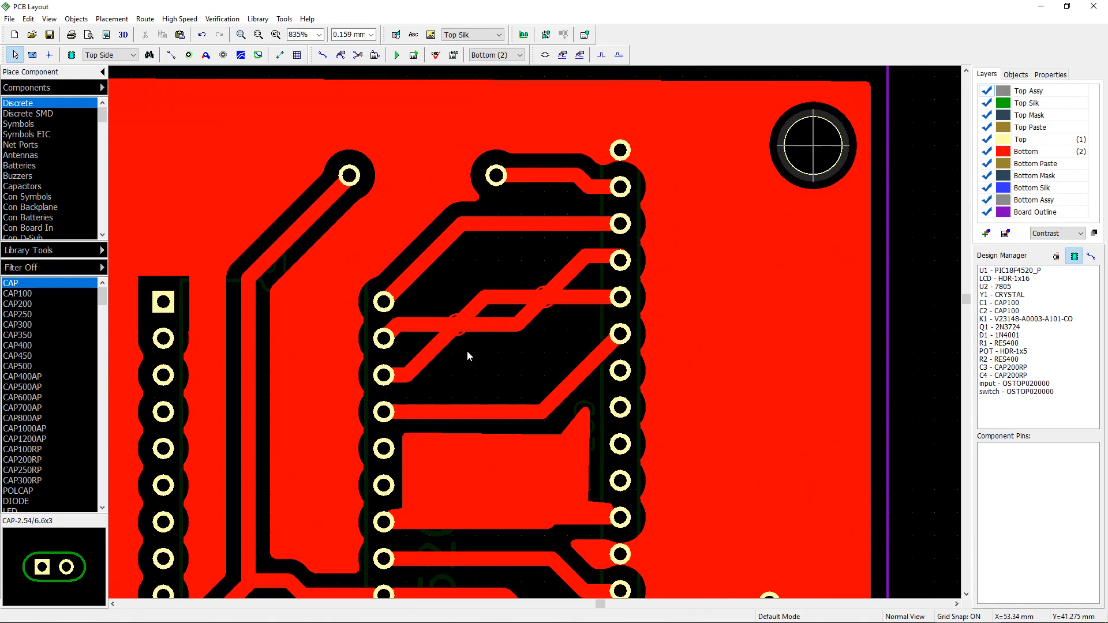
left_click(433, 349)
right_click(433, 350)
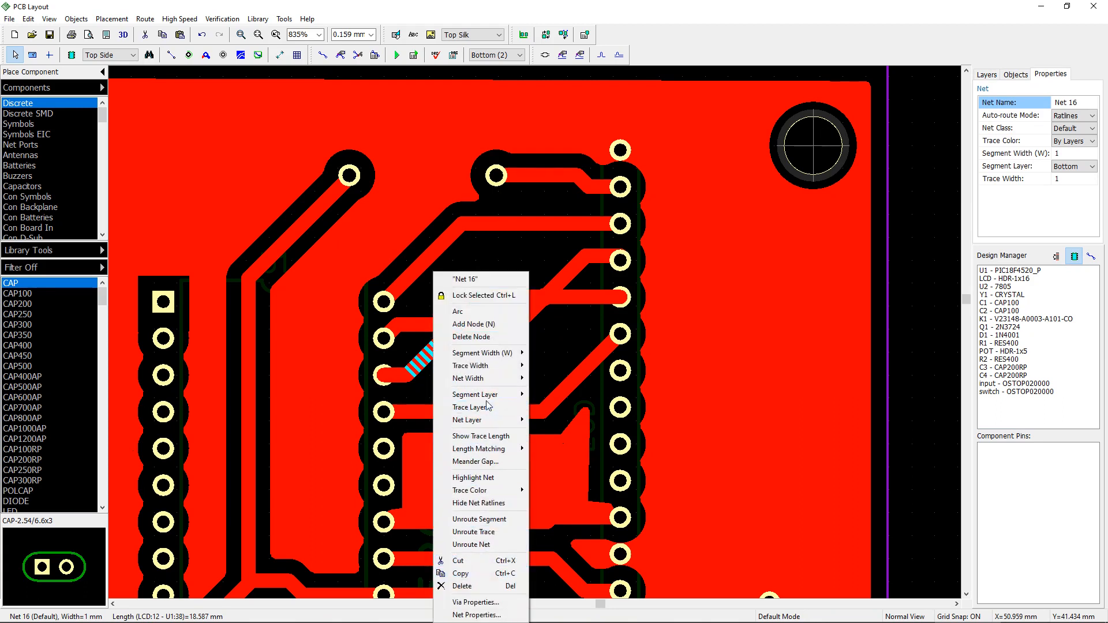
mouse_move(494, 396)
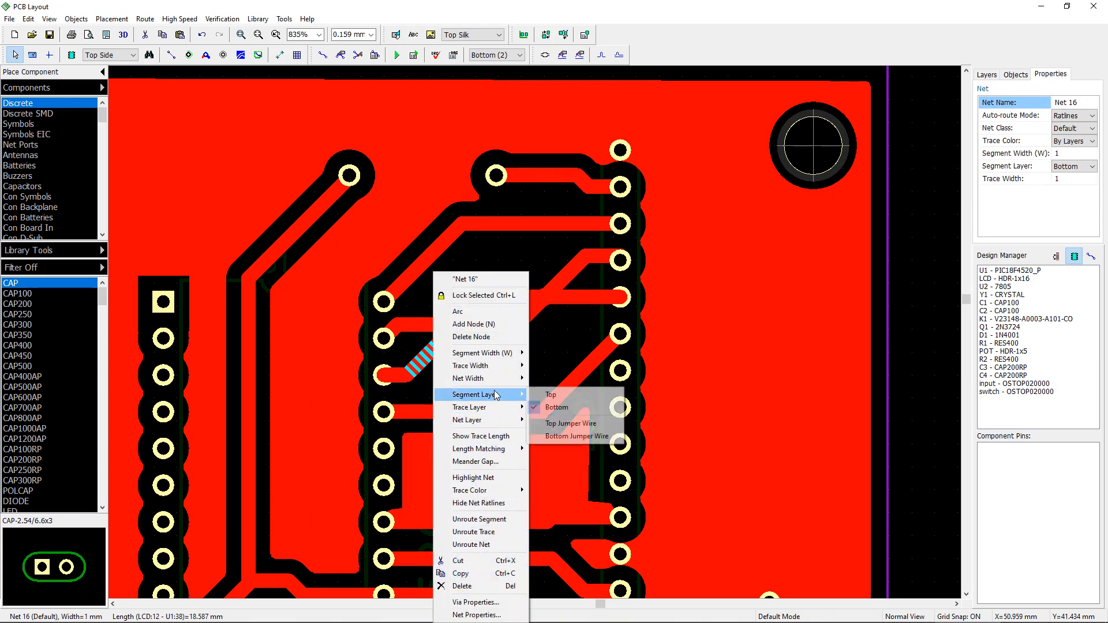
left_click(571, 424)
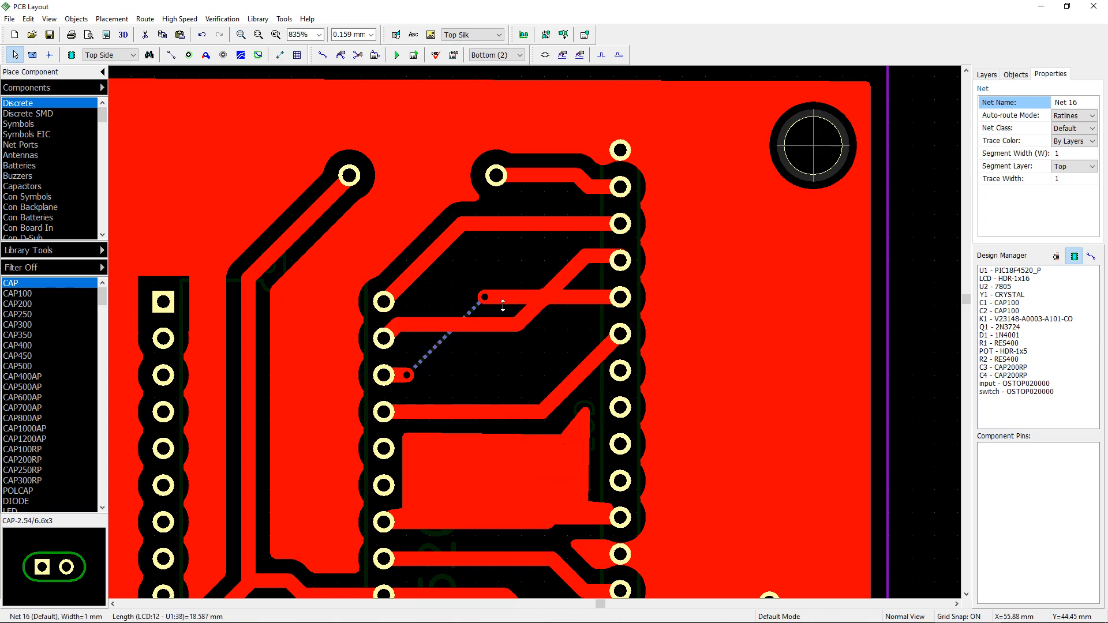
right_click(560, 271)
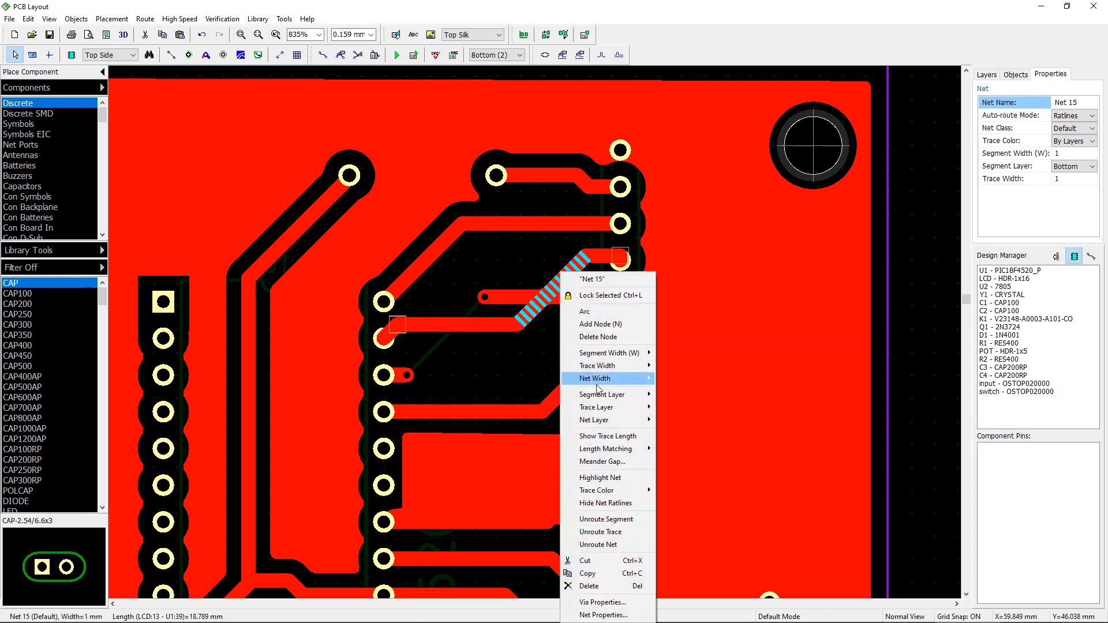
mouse_move(612, 395)
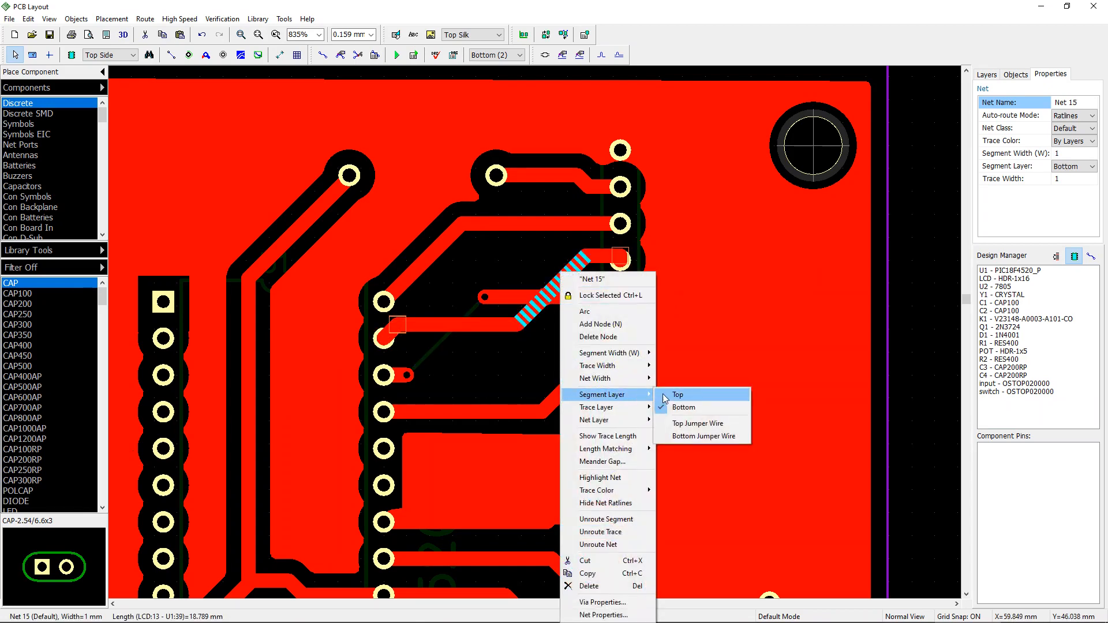
left_click(693, 426)
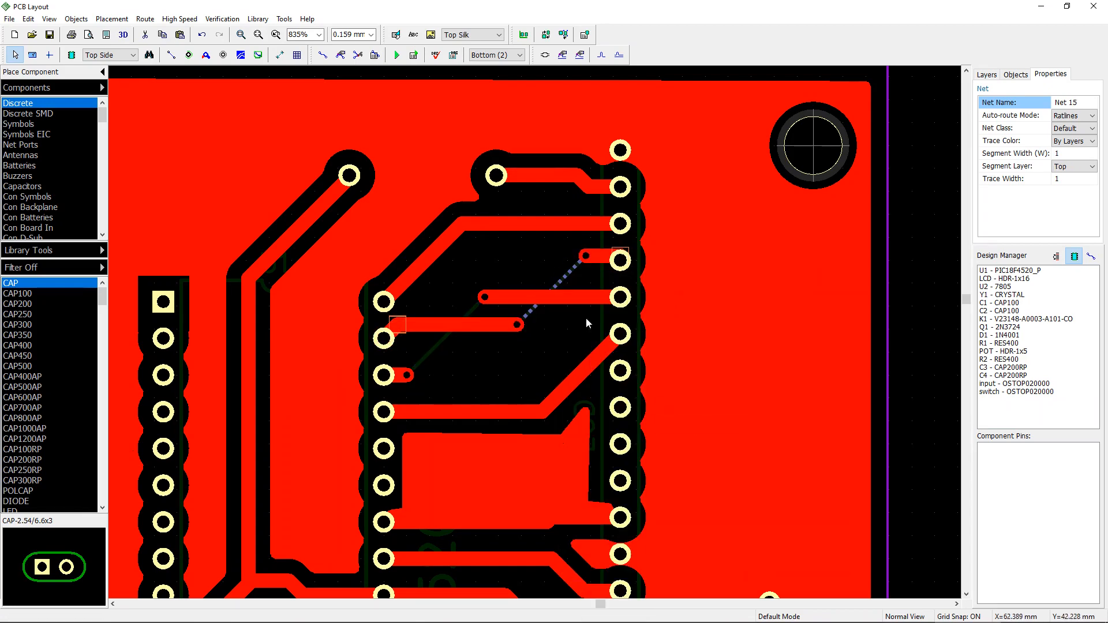
left_click(507, 357)
scroll(514, 355, "down", 1)
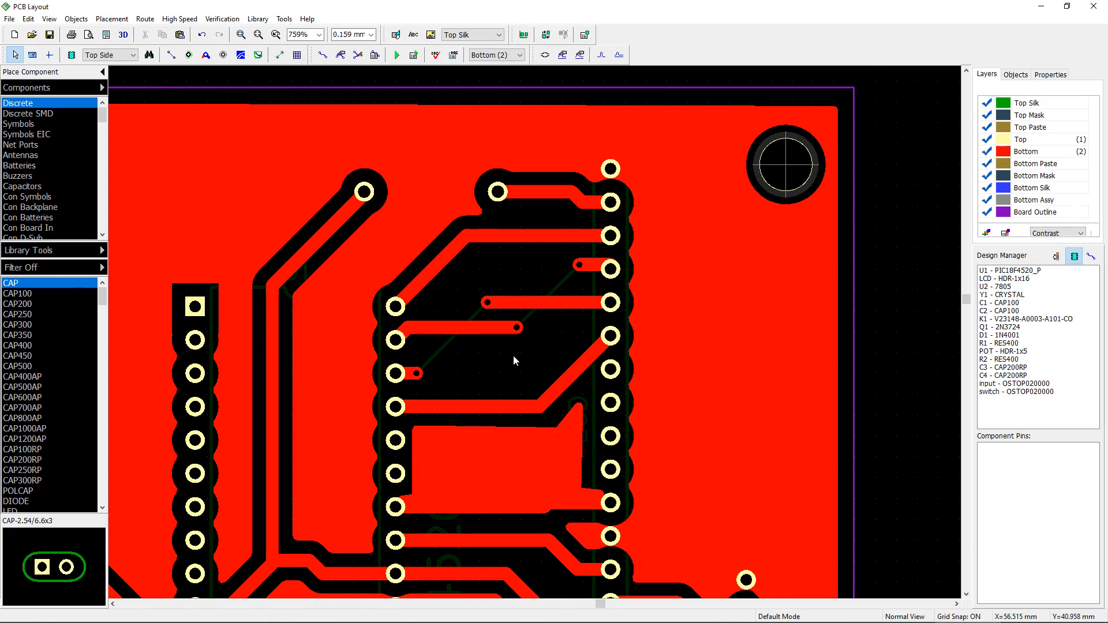
Step: Undo the recent trace reroutes and jumper wire changes
key("ctrl+z")
key("ctrl+z")
key("ctrl+z")
key("ctrl+z")
key("ctrl+z")
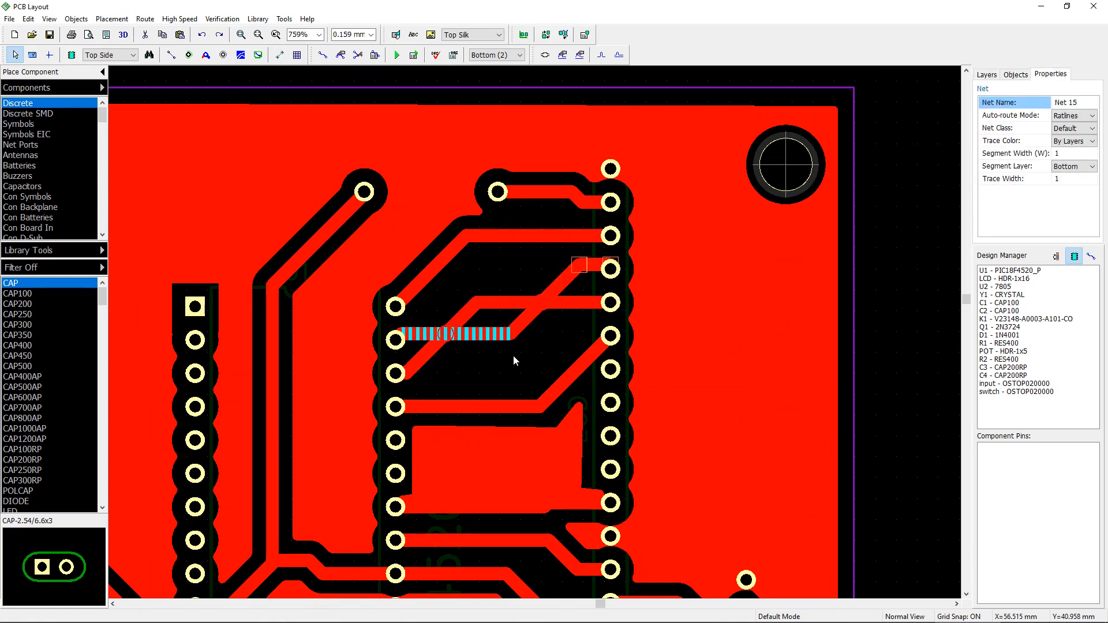
key("ctrl+z")
key("ctrl+z")
key("ctrl+z")
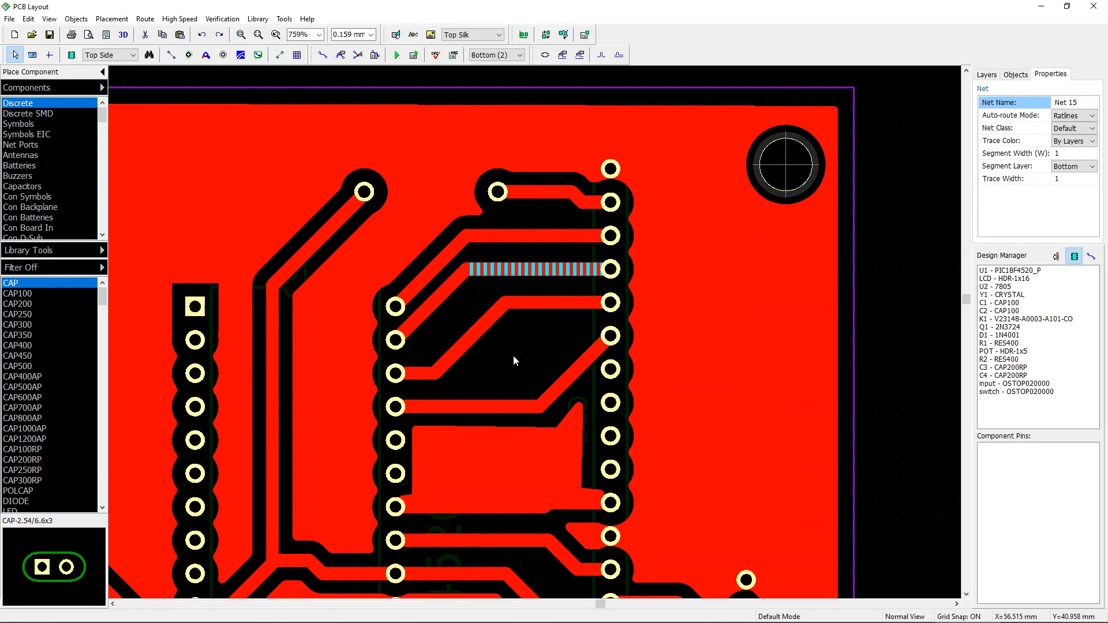
key("ctrl+z")
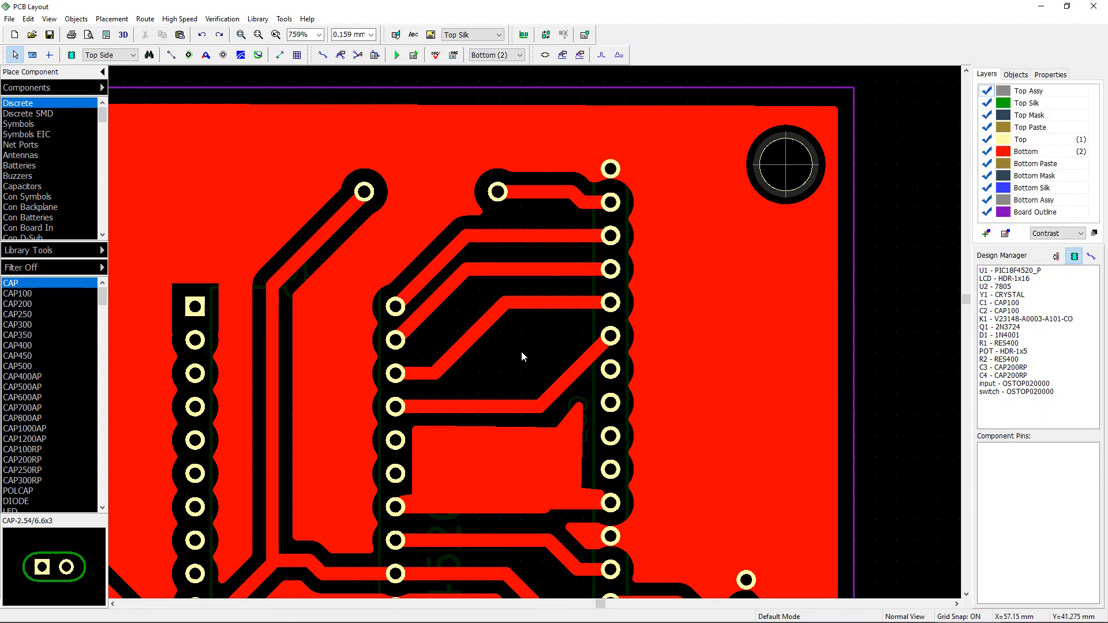
key("ctrl+s")
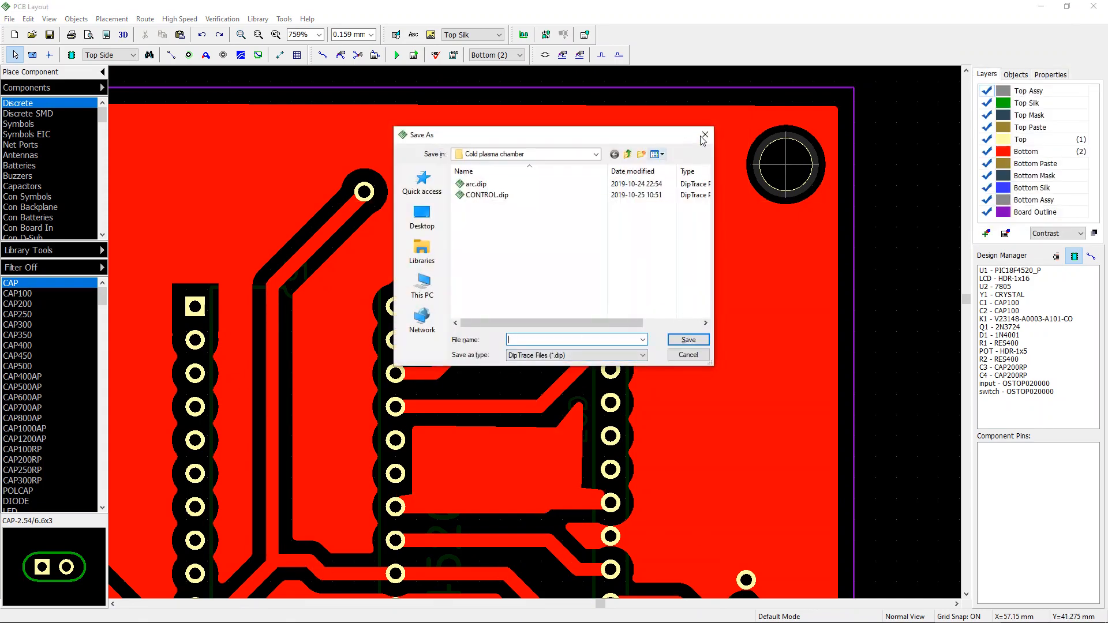
left_click(704, 137)
scroll(739, 446, "down", 5)
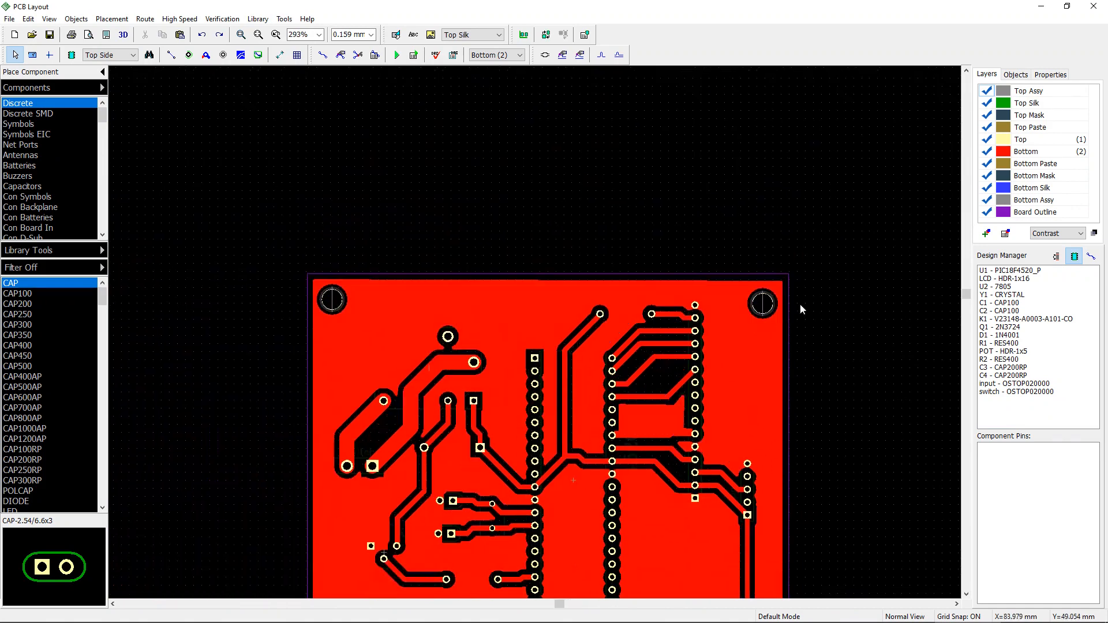
middle_click_drag(801, 305, 791, 198)
mouse_move(805, 552)
middle_mouse_down()
mouse_move(789, 420)
mouse_move(783, 474)
middle_mouse_up()
scroll(788, 421, "down", 1)
scroll(789, 432, "up", 1)
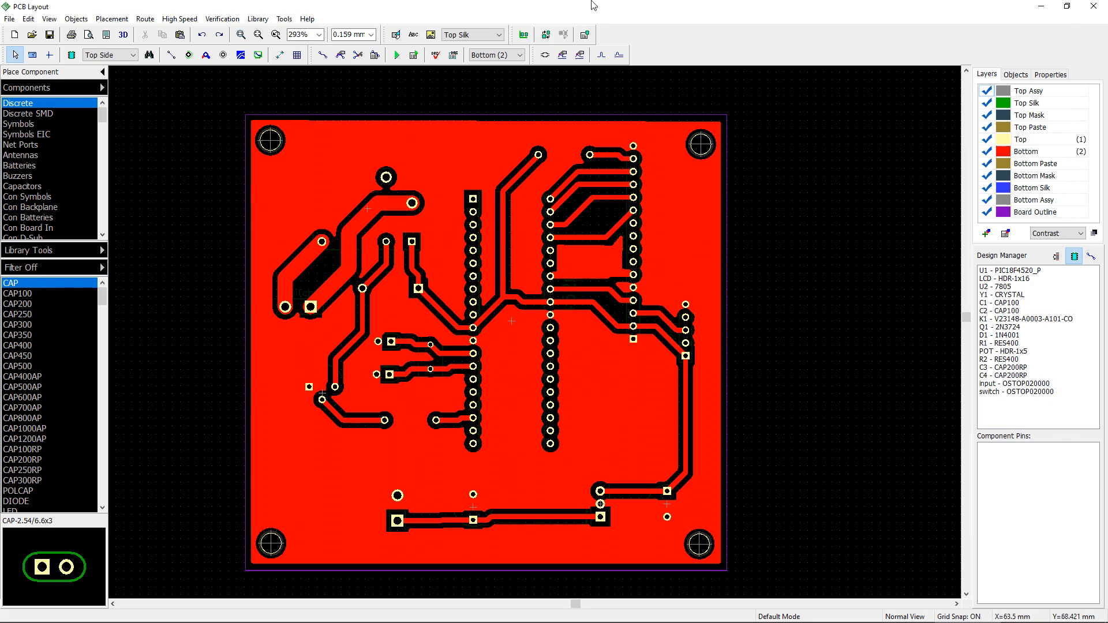
Step: Try to route a trace across the board's top area toward U1
left_click(322, 54)
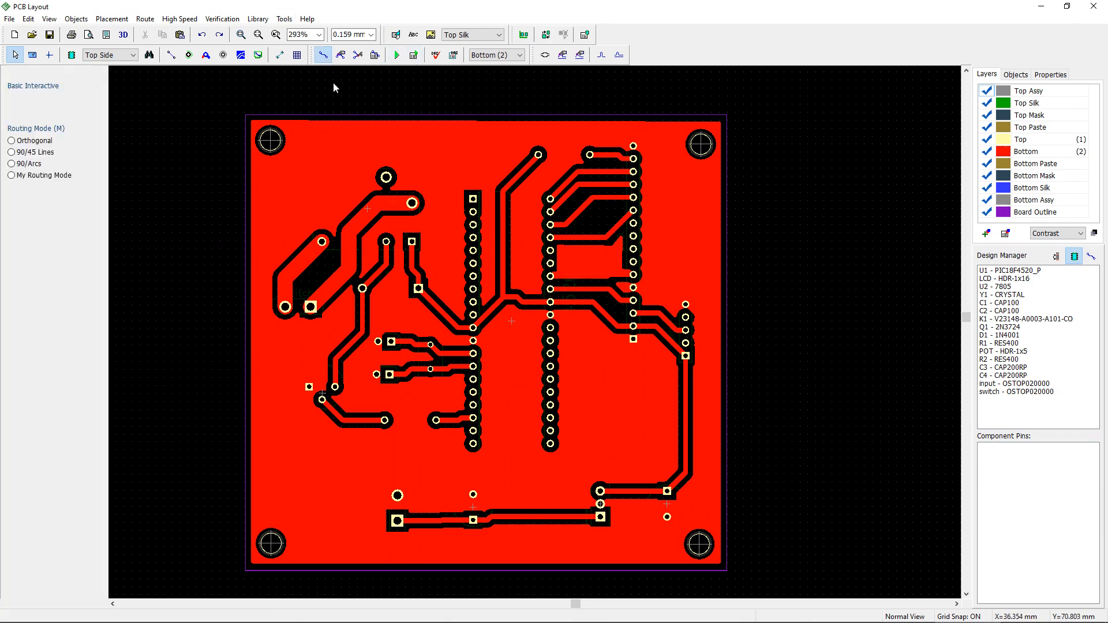
left_click(331, 149)
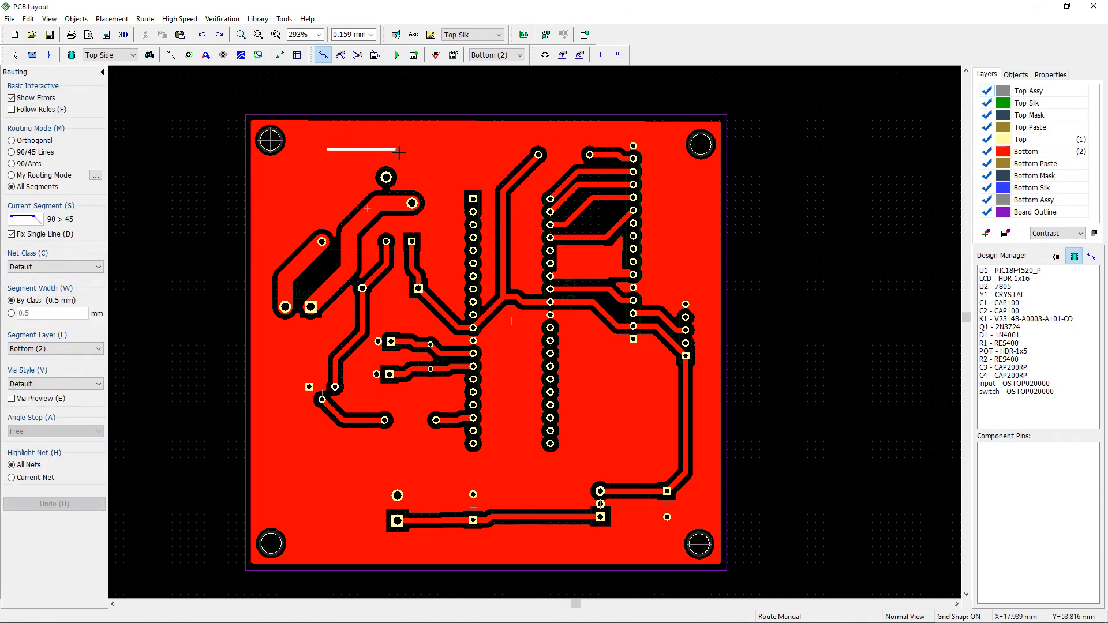
left_click(398, 150)
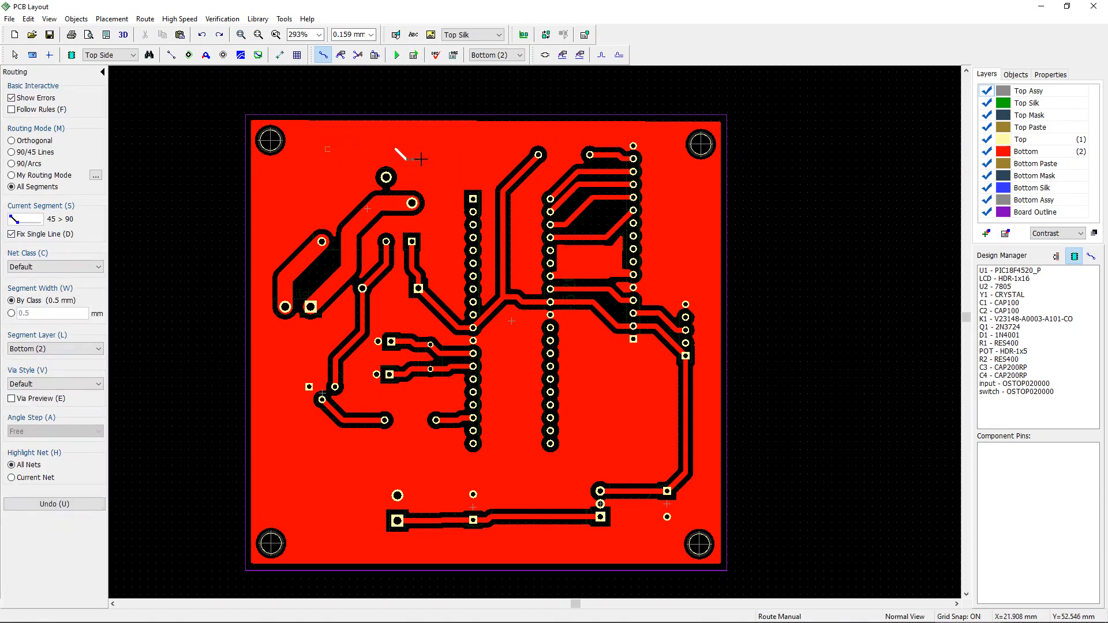
left_click(462, 166)
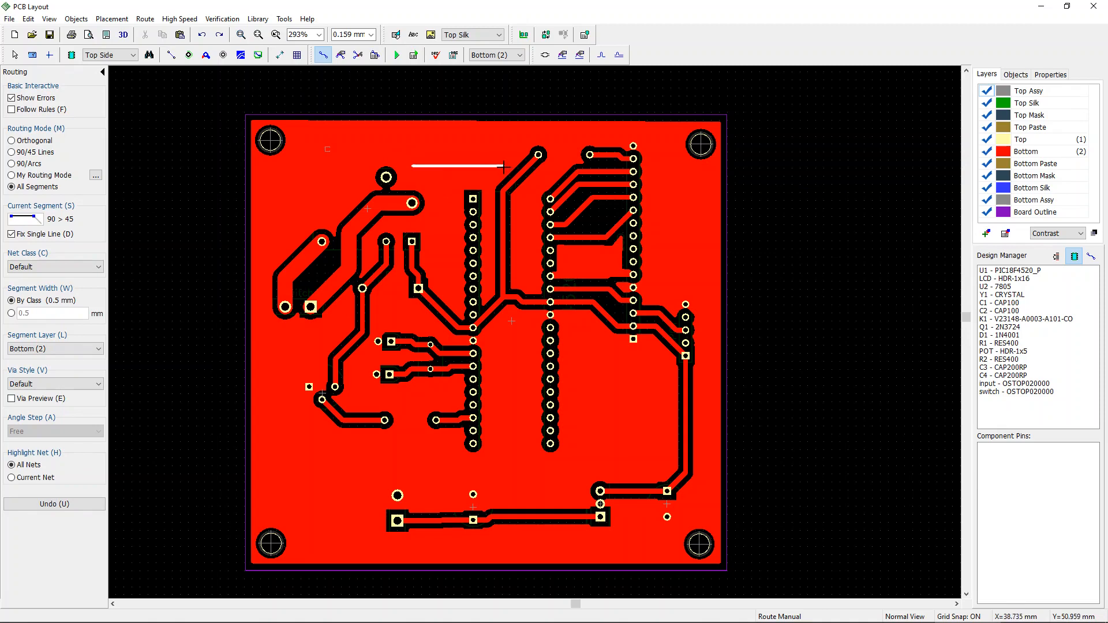
right_click(497, 165)
left_click(535, 186)
key("Escape")
Step: Set the bottom copper pour's current state to Unpoured
right_click(421, 123)
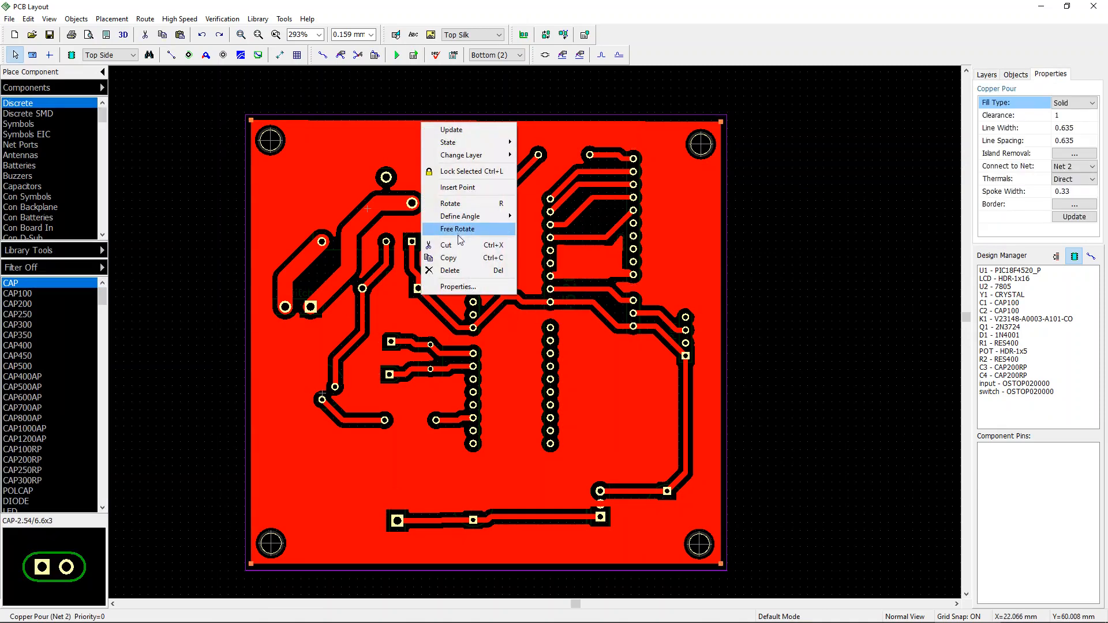
left_click(486, 290)
left_click(601, 412)
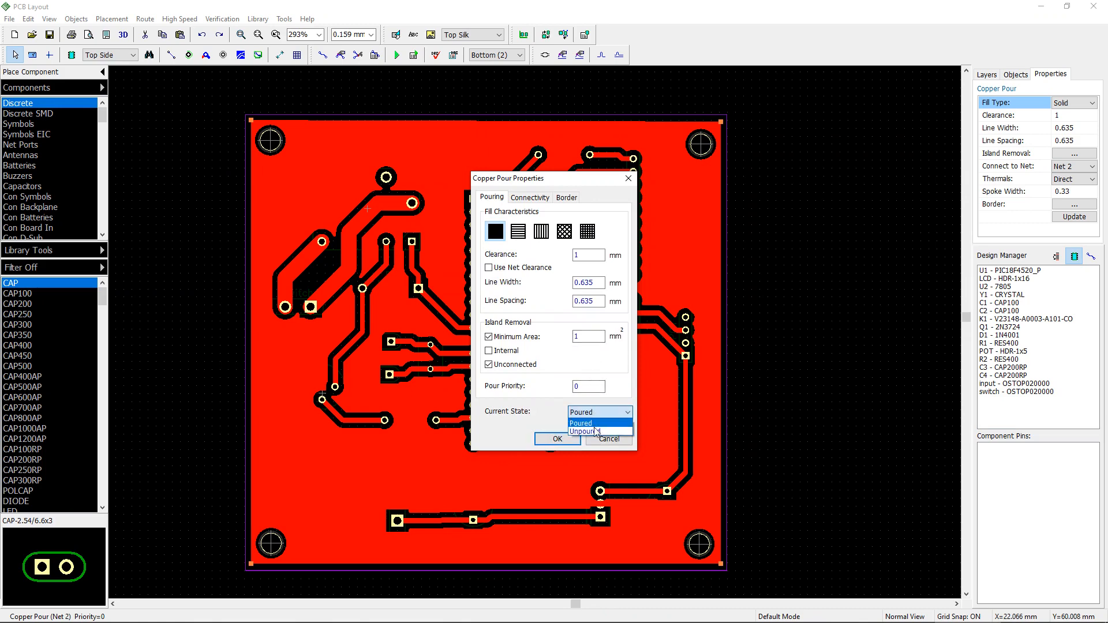
left_click(575, 434)
left_click(557, 439)
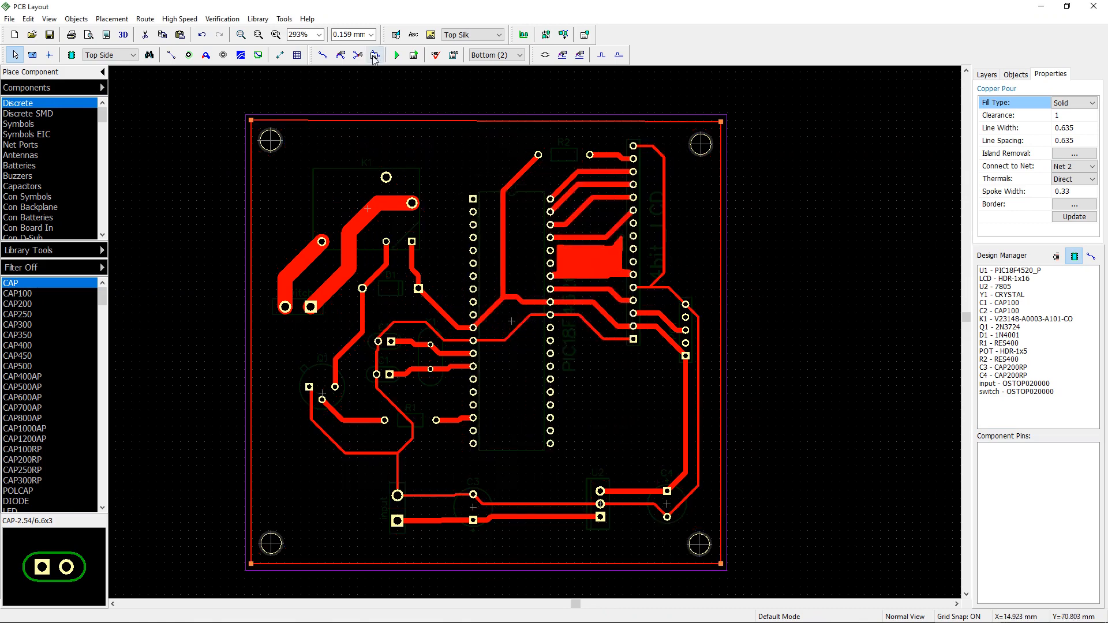
Step: Route a trace from the board's top-left area across the top and down beside U1, switching layers along the way
left_click(323, 55)
left_click(314, 142)
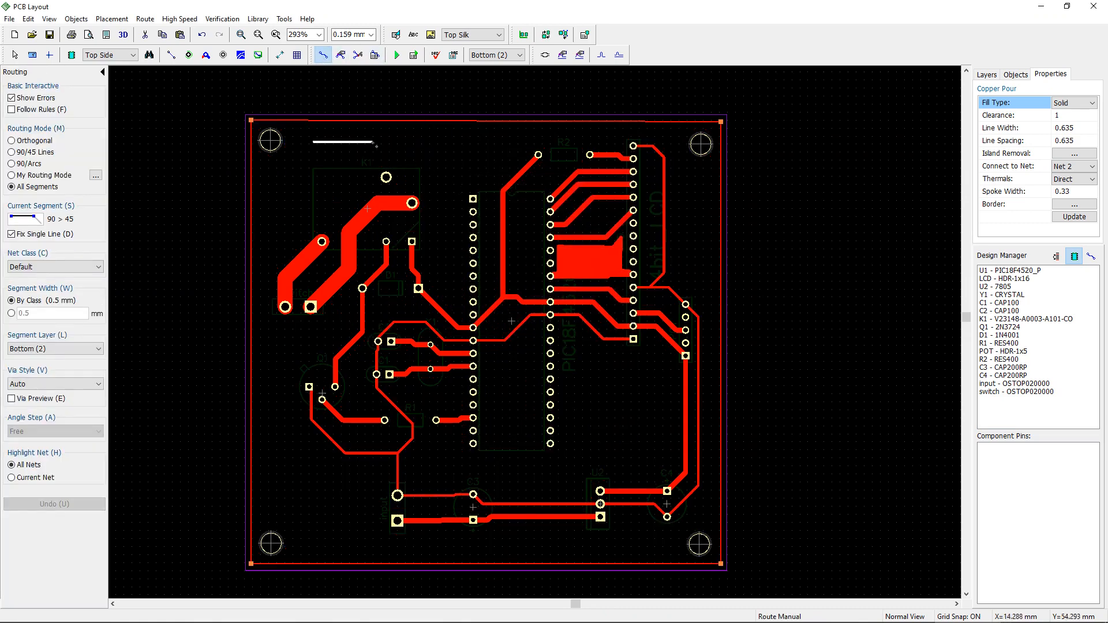
left_click(432, 159)
left_click(484, 160)
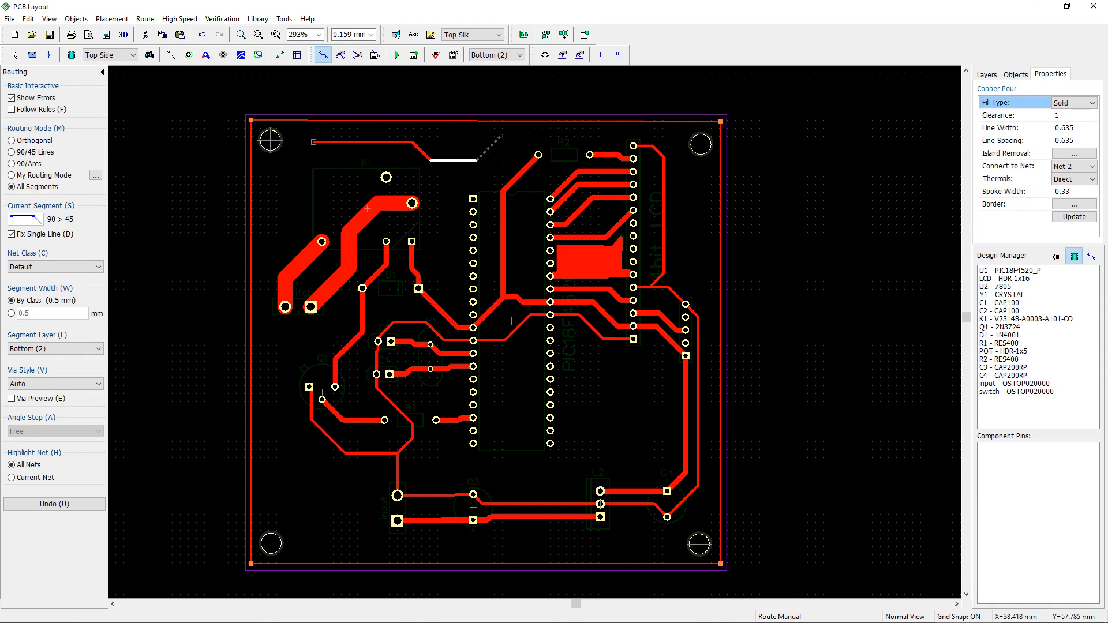
key("s")
left_click(550, 133)
left_click(559, 154)
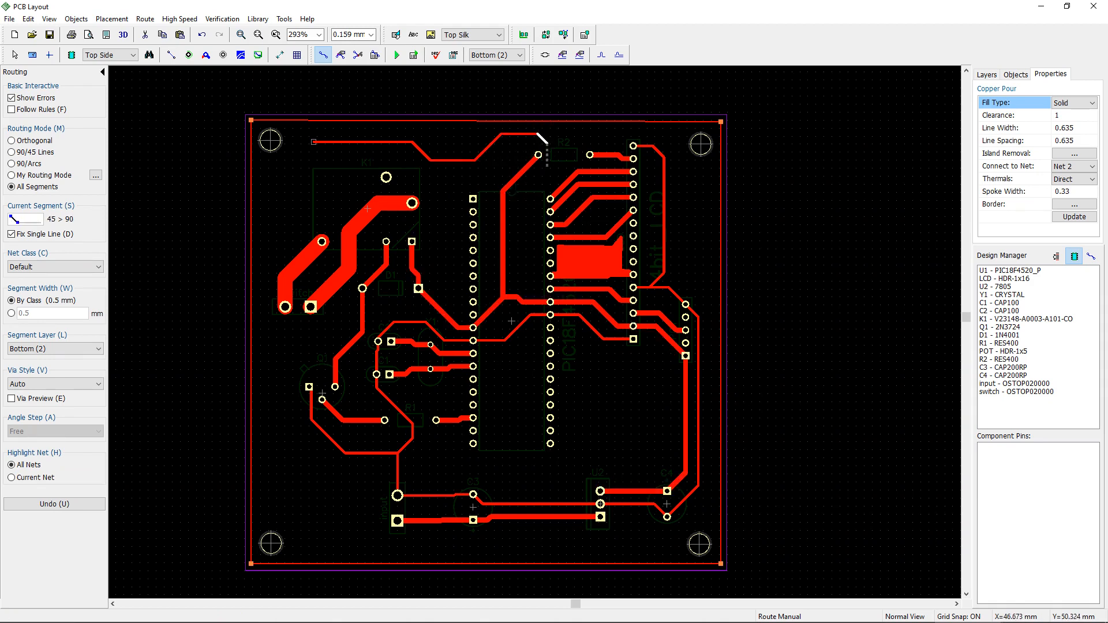
left_click(555, 169)
left_click(531, 187)
left_click(530, 191)
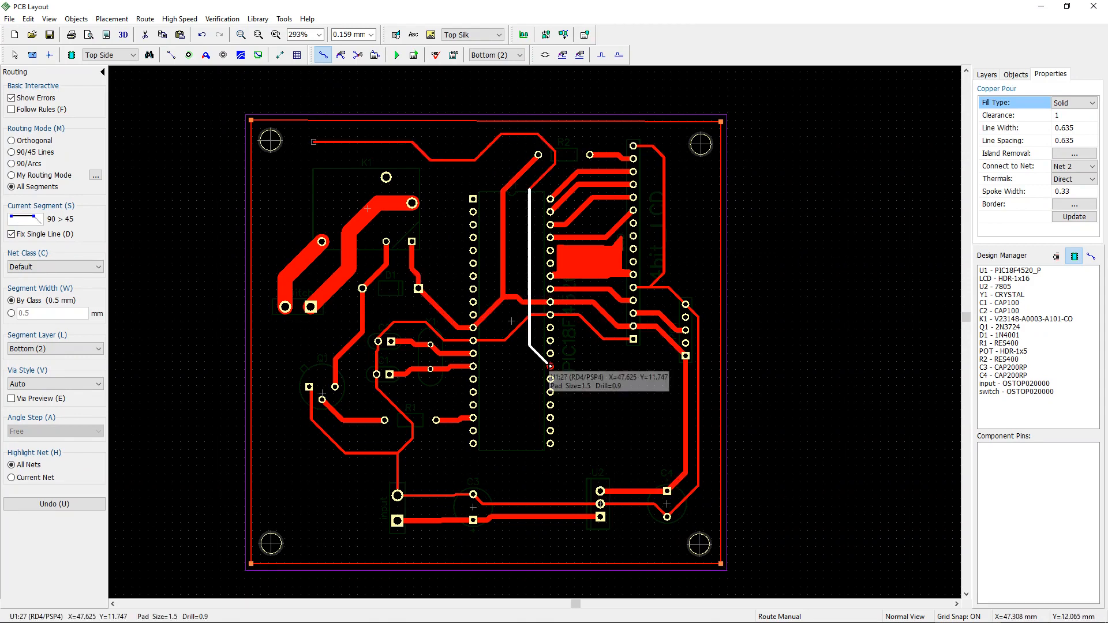
key("s")
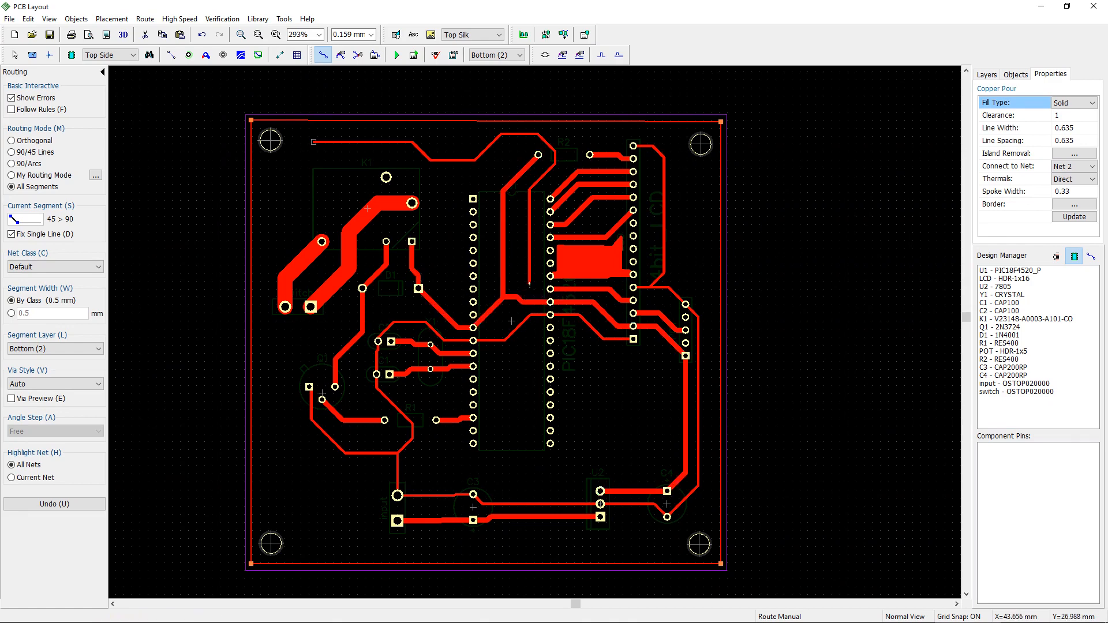
right_click(530, 283)
left_click(571, 426)
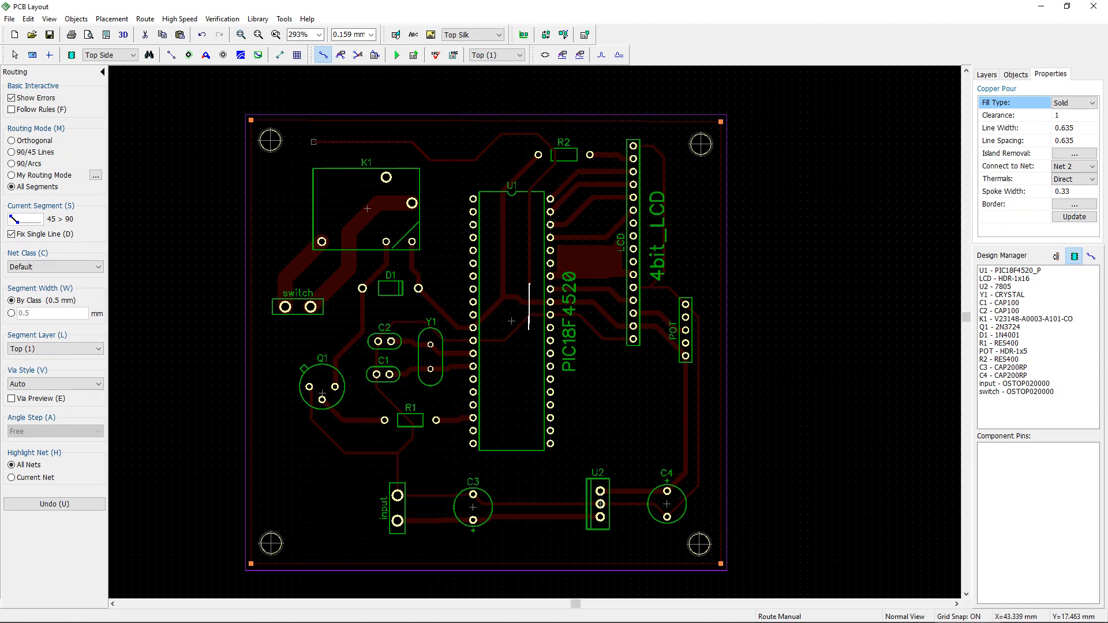
left_click(528, 335)
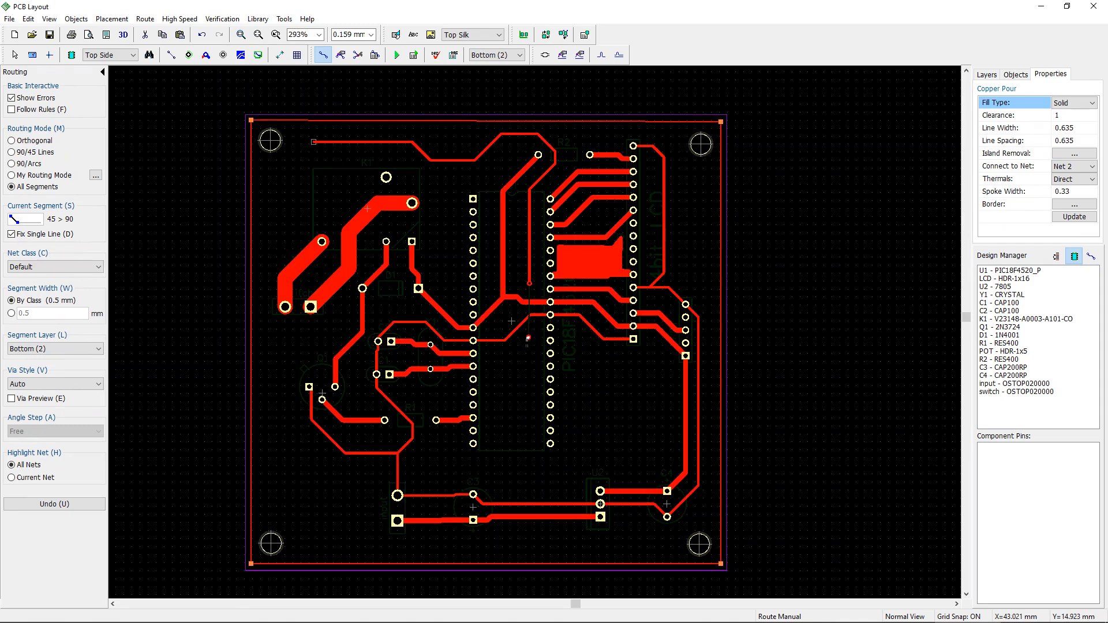
key("s")
left_click(544, 354)
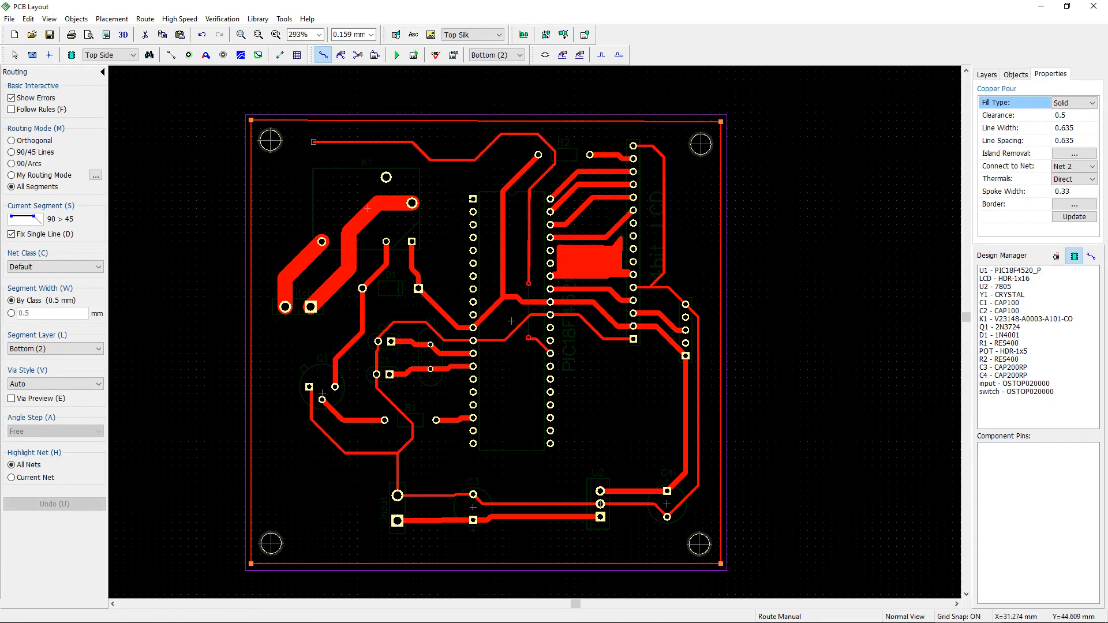
key("Escape")
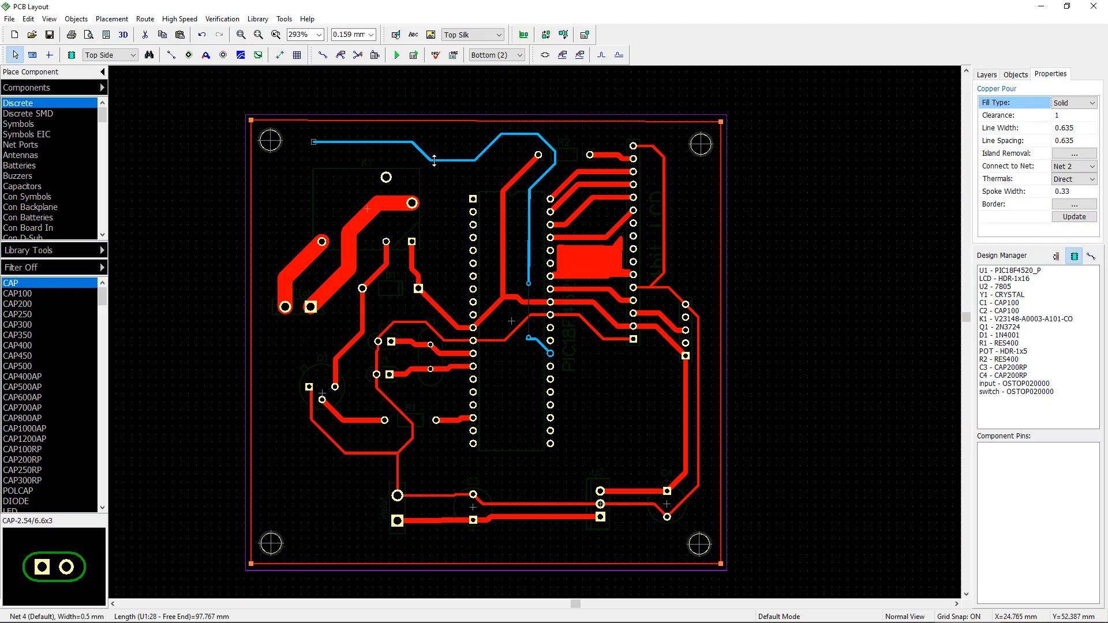
Step: Delete the newly routed trace
right_click(434, 160)
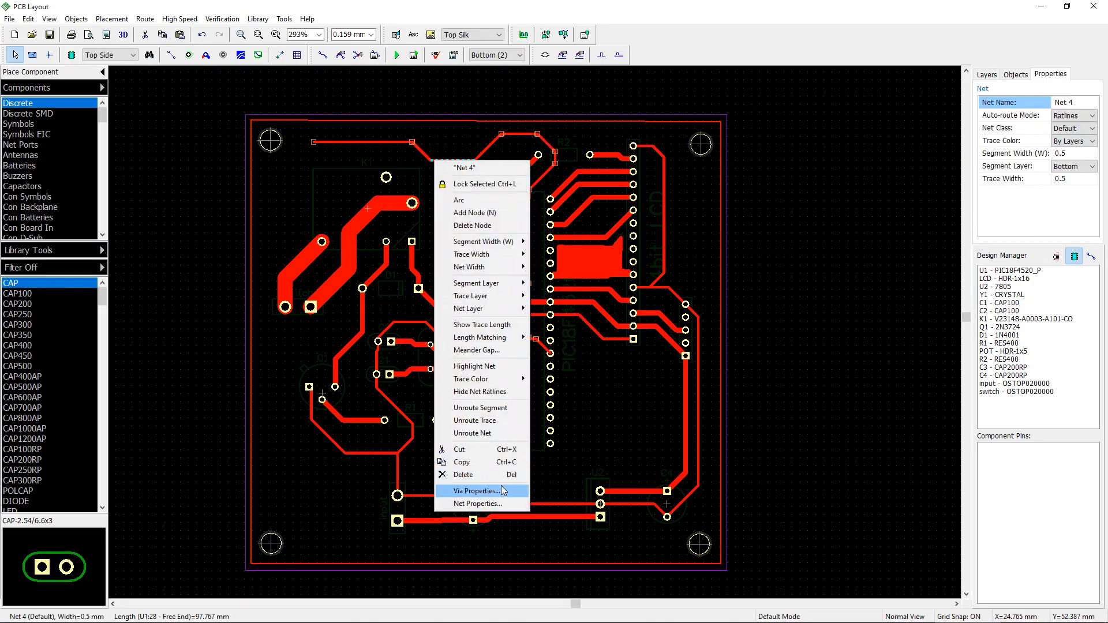
left_click(464, 475)
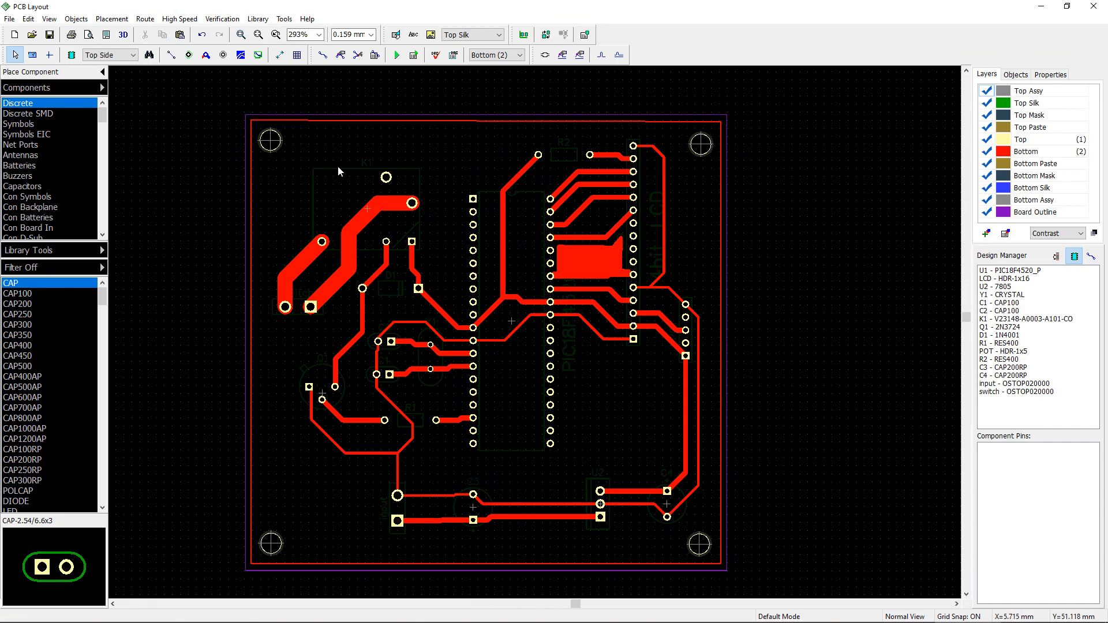
Step: Repour the bottom copper pour
right_click(366, 119)
left_click(348, 124)
right_click(362, 121)
left_click(375, 129)
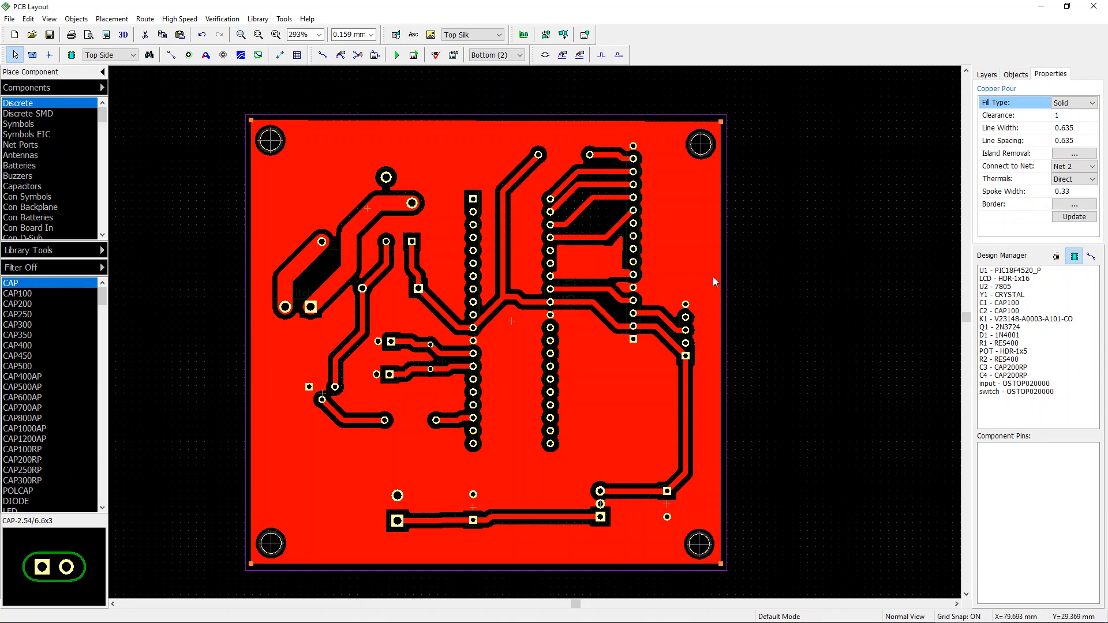
Step: Switch to the top layer view and open the 3D preview, accepting the attached 3D models list
key("t")
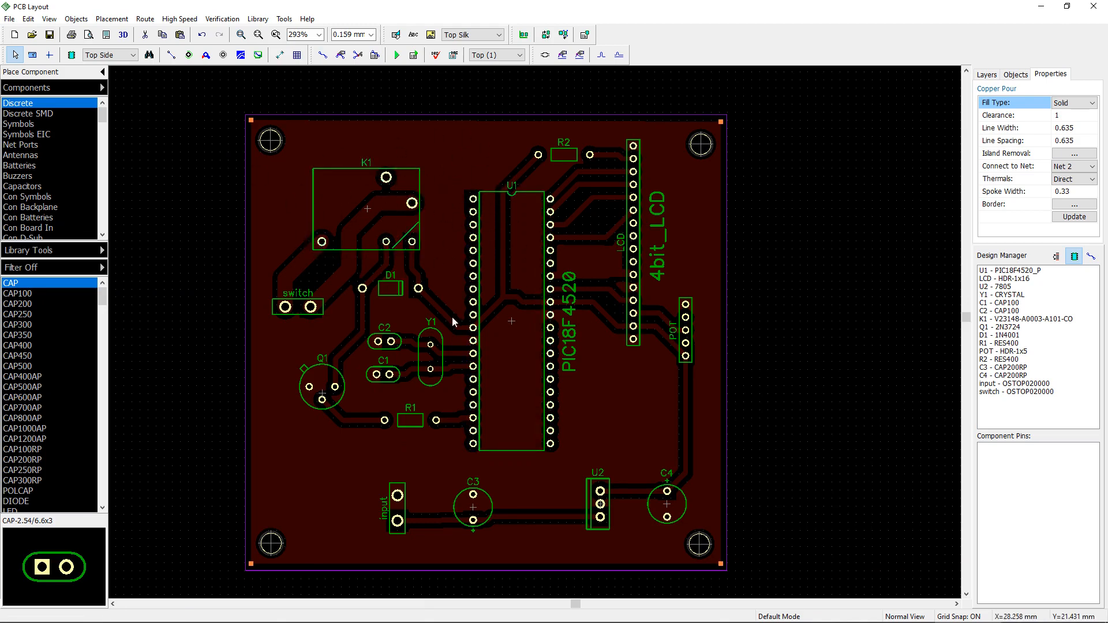
scroll(453, 321, "down", 1)
scroll(578, 314, "down", 1)
scroll(579, 314, "down", 1)
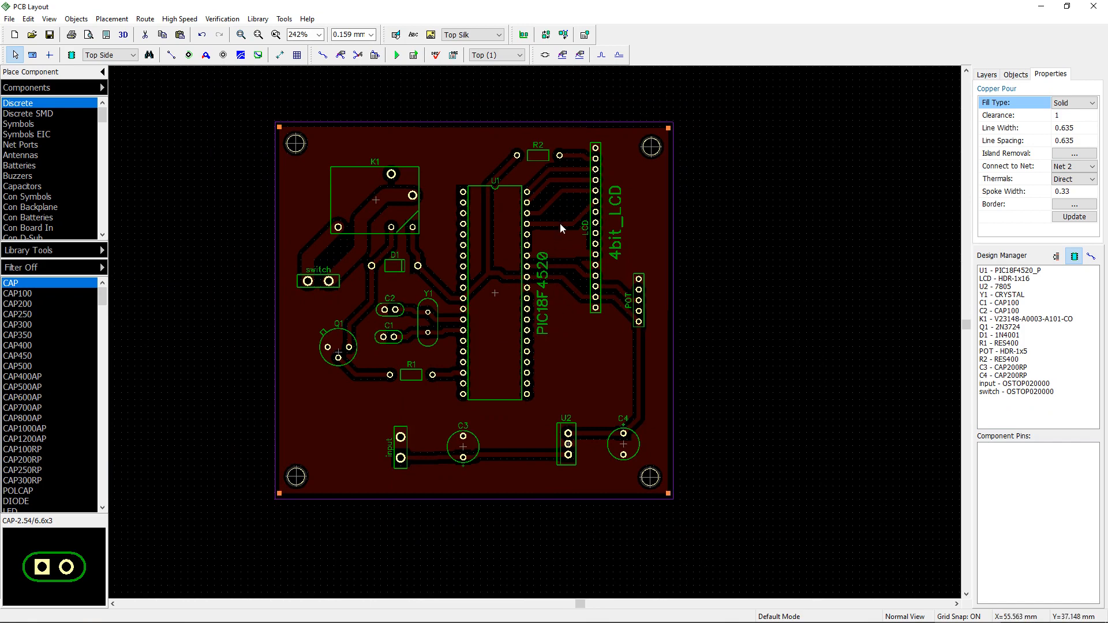
middle_click_drag(568, 247, 584, 268)
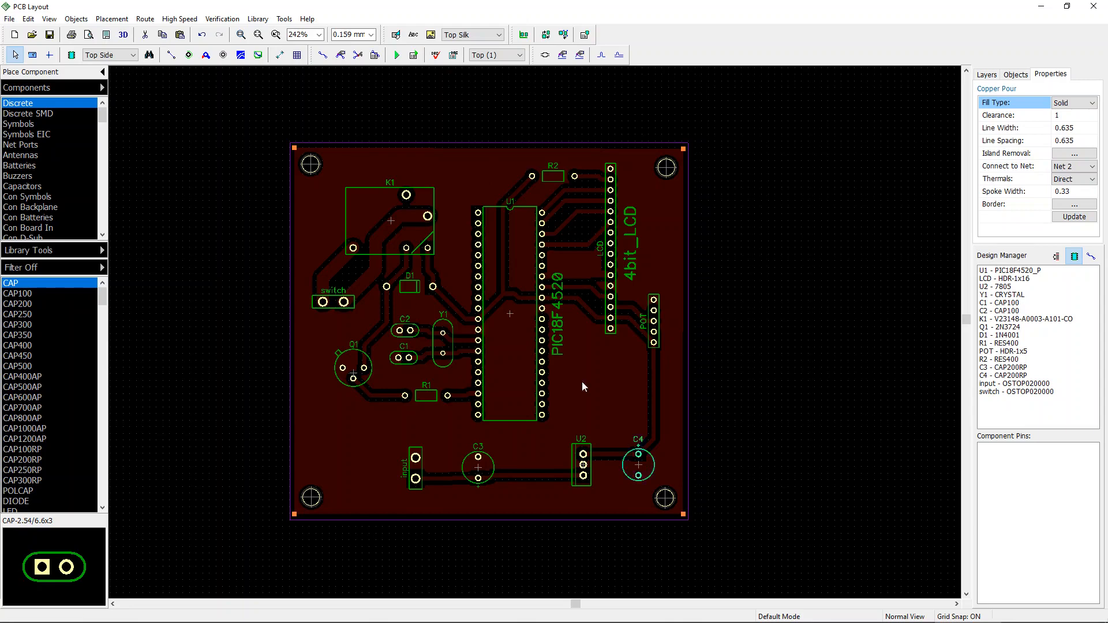
middle_click_drag(760, 326, 730, 337)
left_click(531, 328)
left_click_drag(531, 327, 533, 342)
left_click(695, 345)
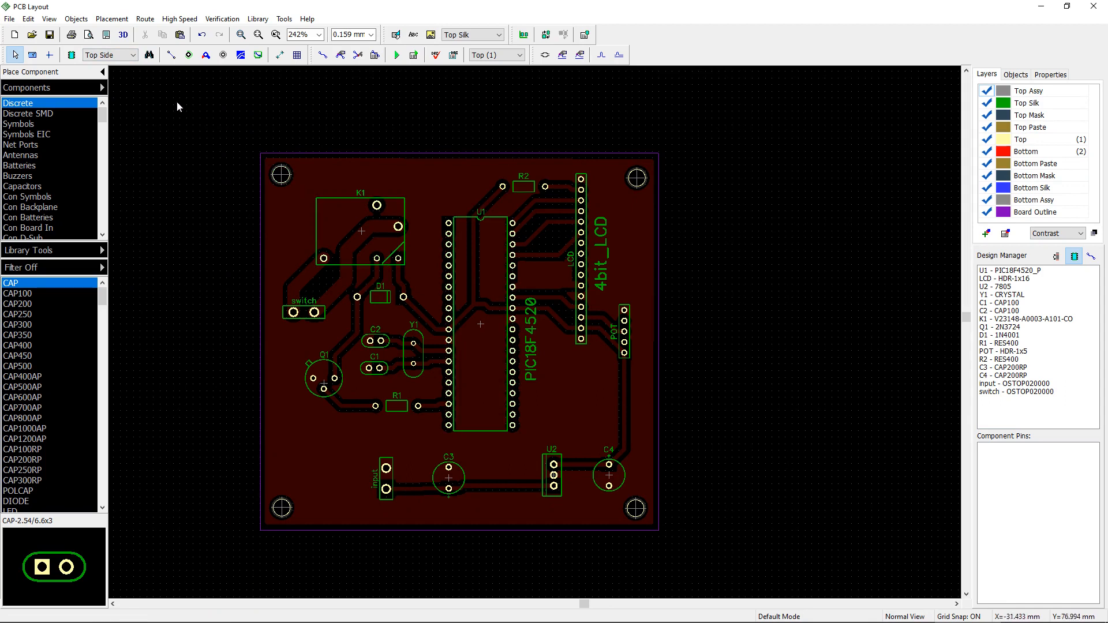
left_click(126, 37)
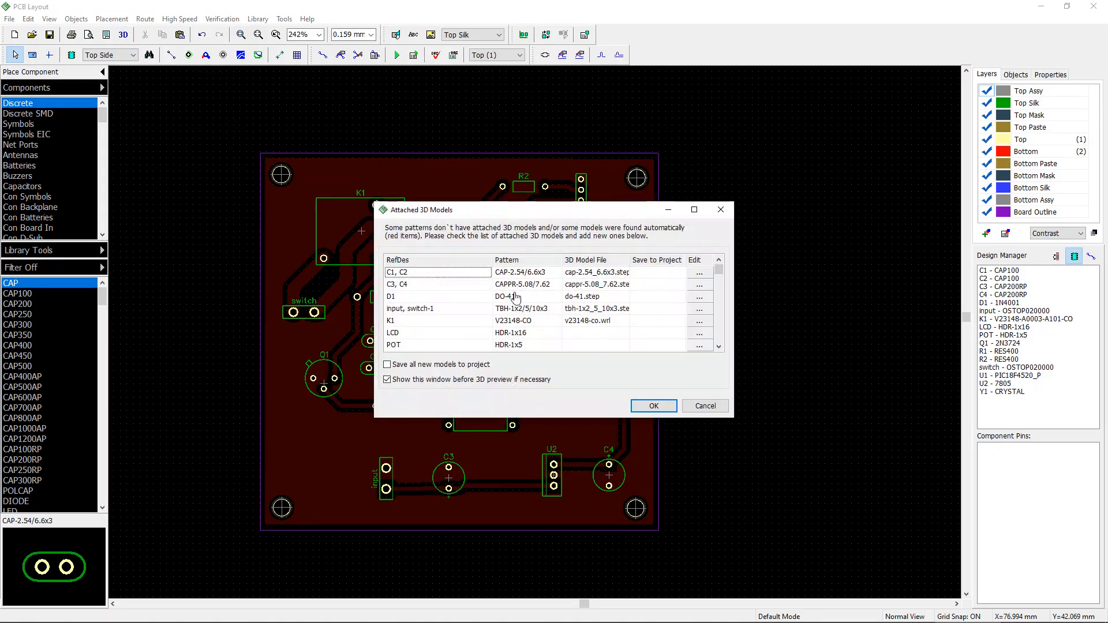
left_click(517, 296)
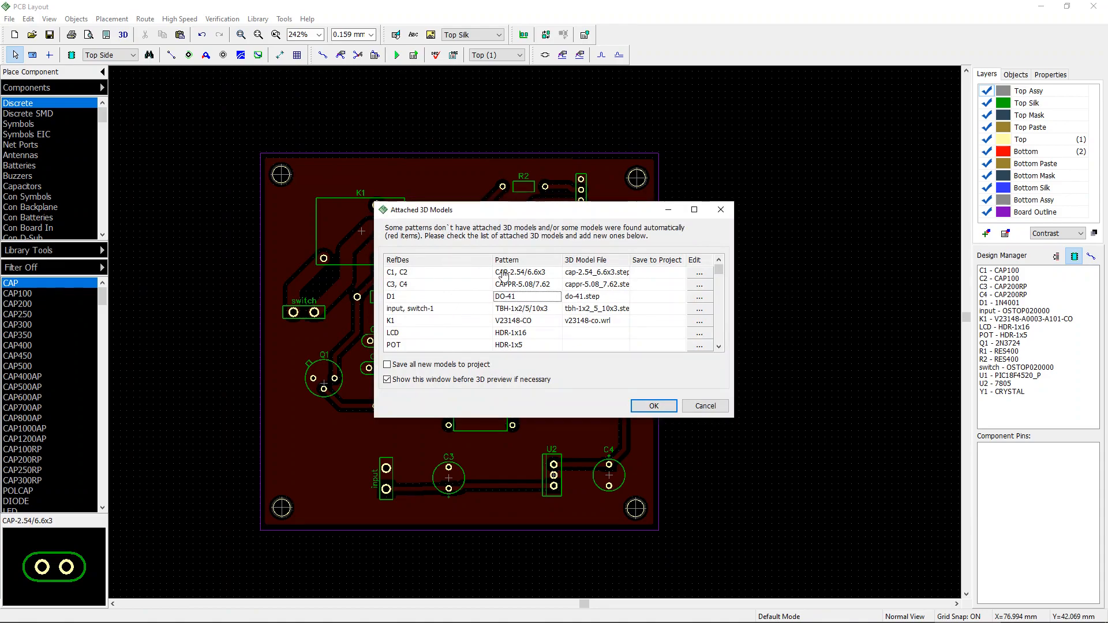
left_click(651, 406)
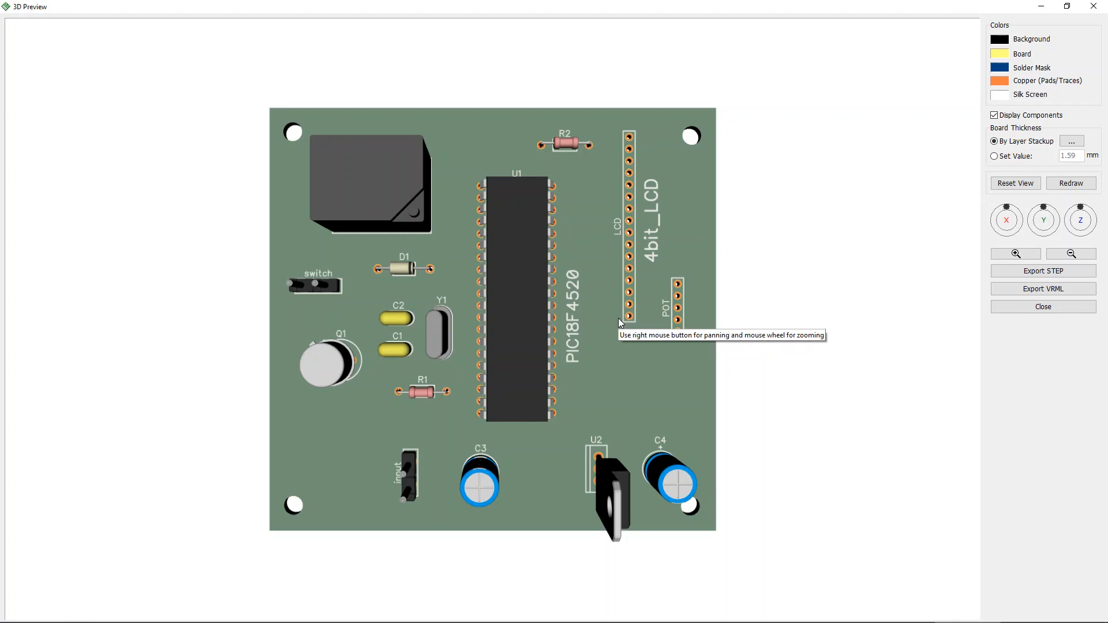
Step: Orbit the 3D preview to inspect the assembled board from different angles
mouse_move(607, 330)
left_mouse_down()
mouse_move(625, 290)
mouse_move(580, 289)
mouse_move(550, 328)
mouse_move(732, 316)
mouse_move(801, 345)
left_mouse_up()
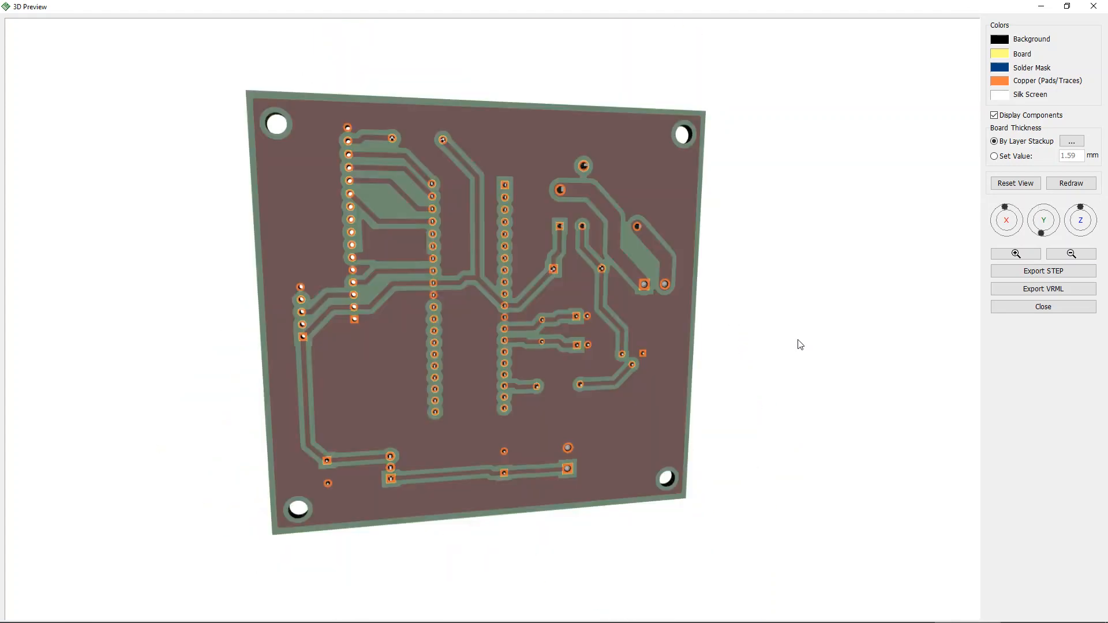
left_click_drag(749, 375, 608, 334)
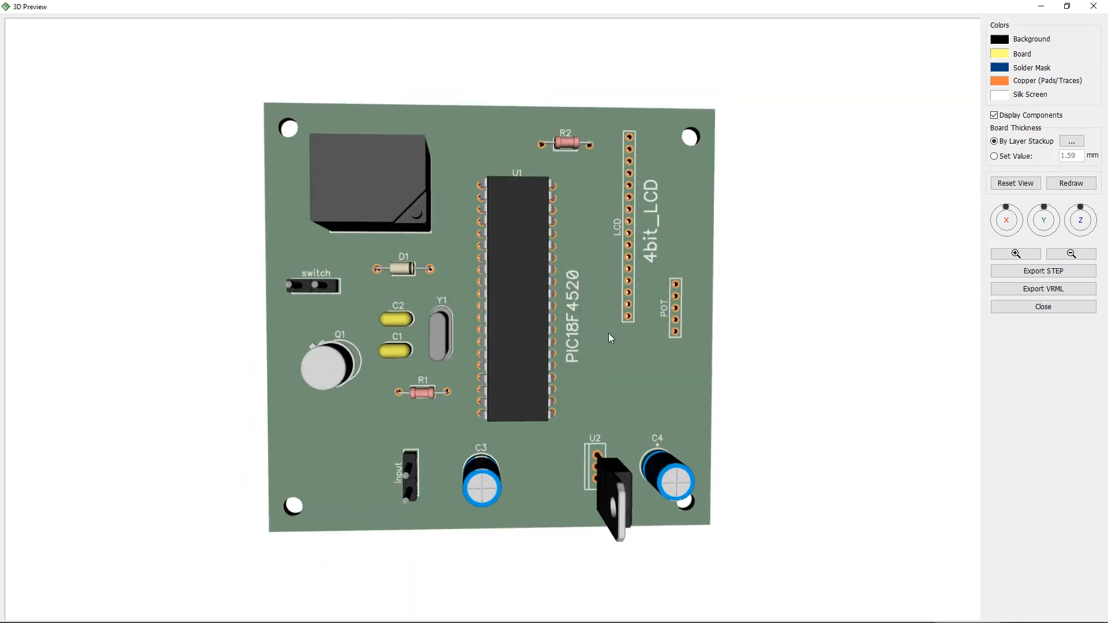
left_click_drag(411, 297, 389, 287)
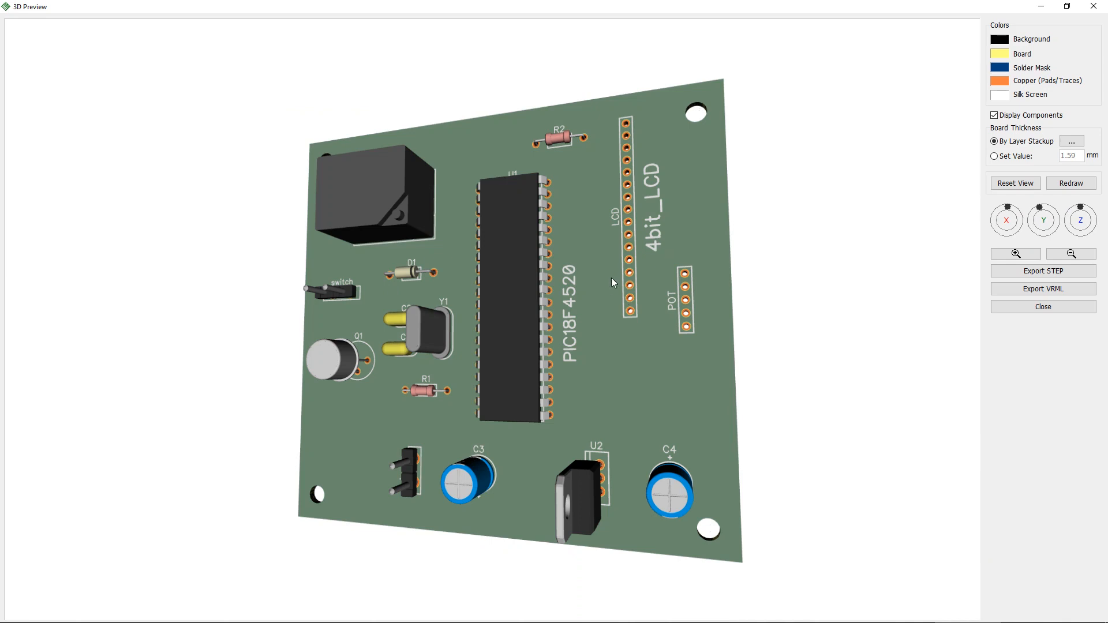
left_click_drag(611, 278, 659, 286)
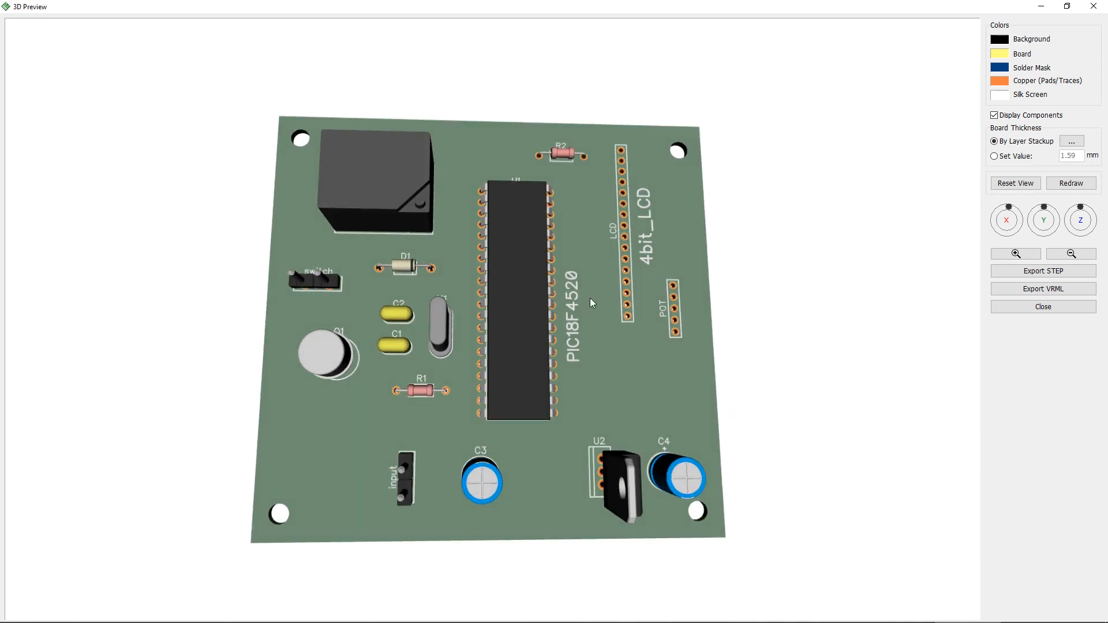
left_click_drag(642, 406, 400, 353)
left_click_drag(508, 378, 613, 413)
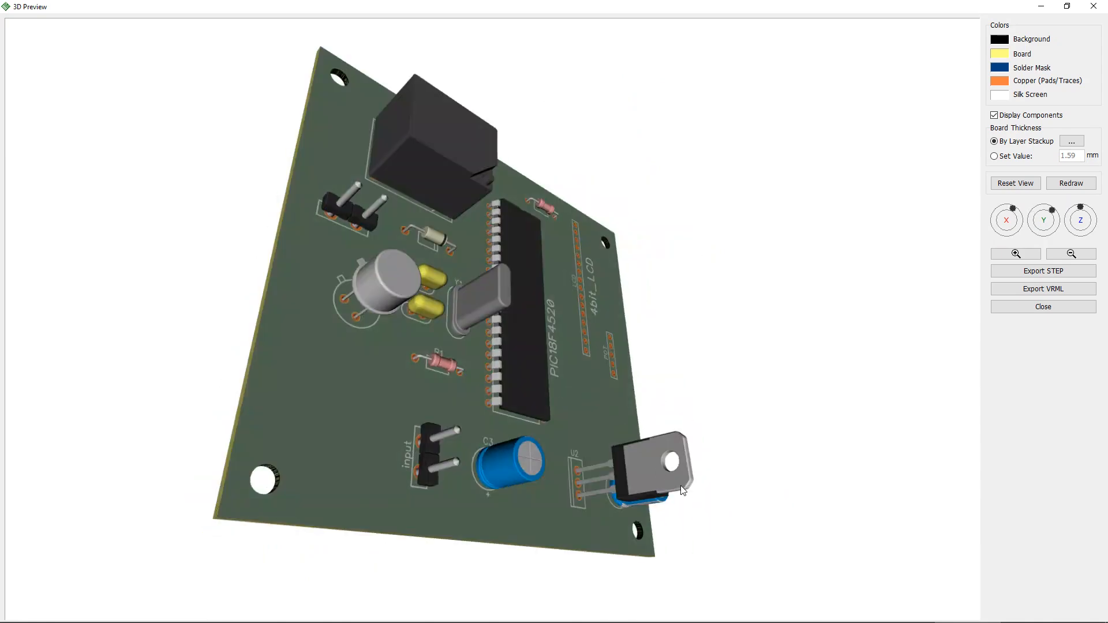
mouse_move(531, 482)
left_mouse_down()
mouse_move(459, 466)
mouse_move(487, 504)
mouse_move(542, 474)
left_mouse_up()
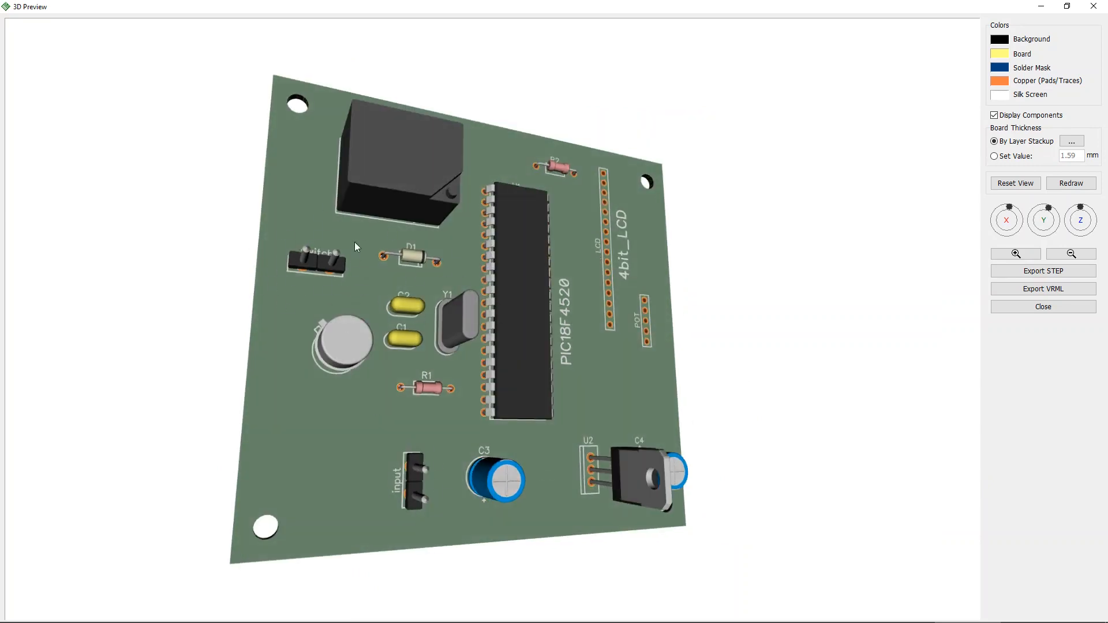
left_click_drag(617, 401, 362, 494)
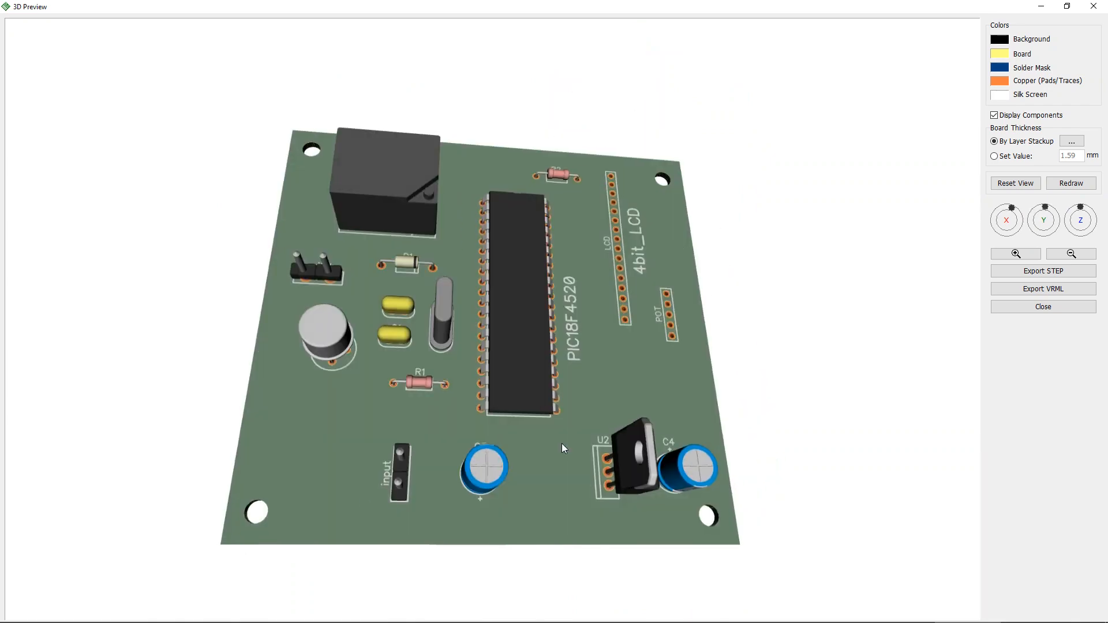
left_click_drag(562, 445, 355, 318)
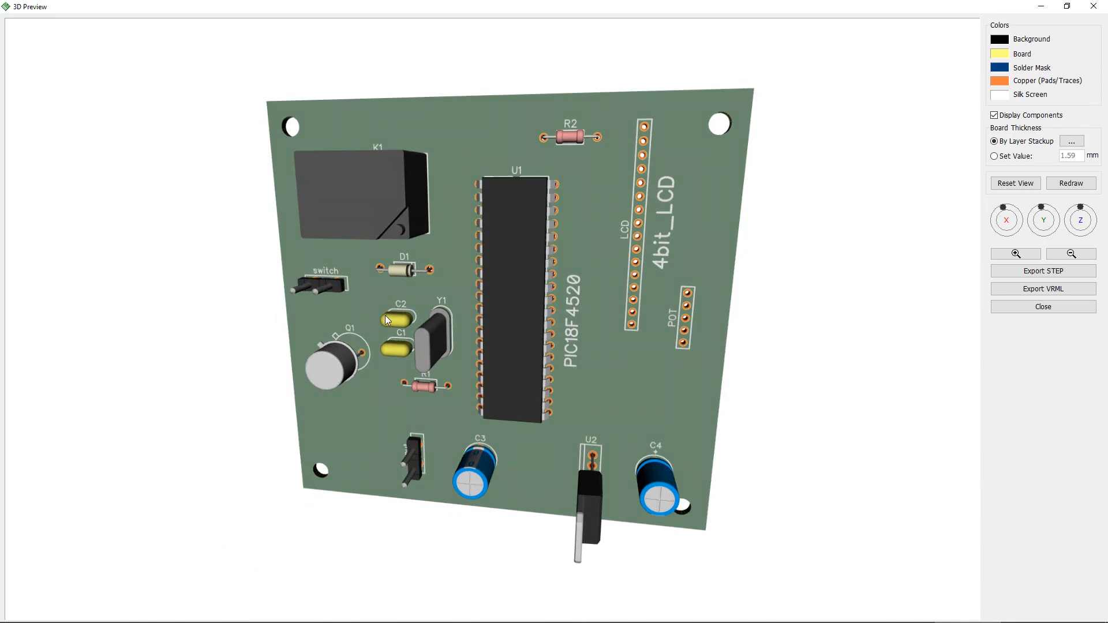
left_click_drag(443, 342, 468, 318)
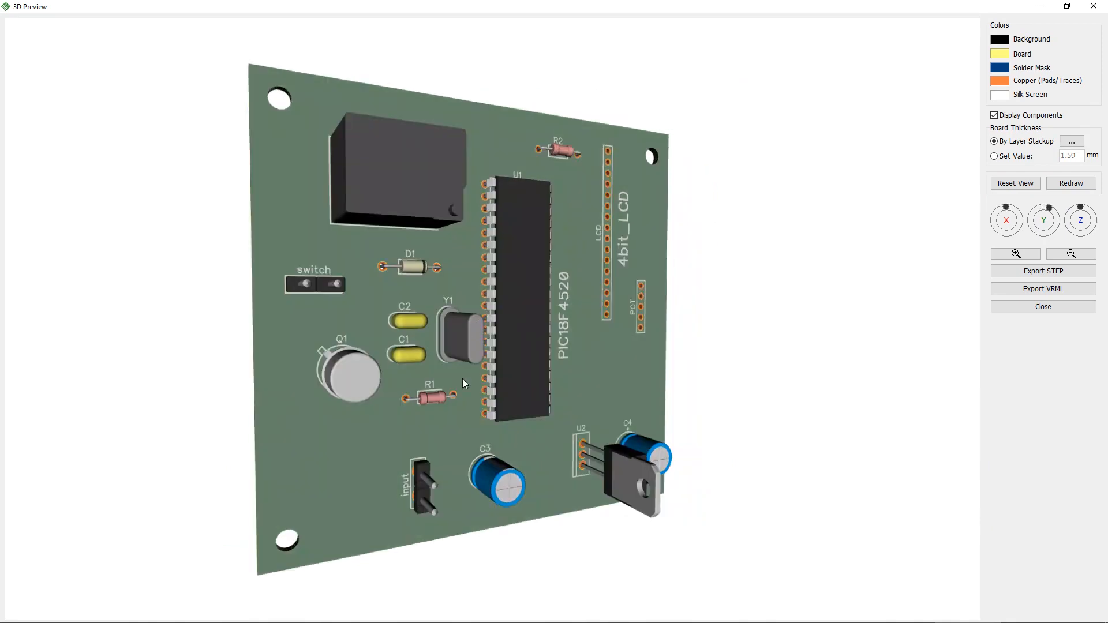
Step: Rotate the 3D preview to examine the bottom copper side of the board and the component side again
mouse_move(470, 465)
left_mouse_down()
mouse_move(441, 465)
mouse_move(536, 331)
mouse_move(404, 362)
mouse_move(386, 433)
mouse_move(354, 370)
left_mouse_up()
left_click_drag(320, 415, 610, 367)
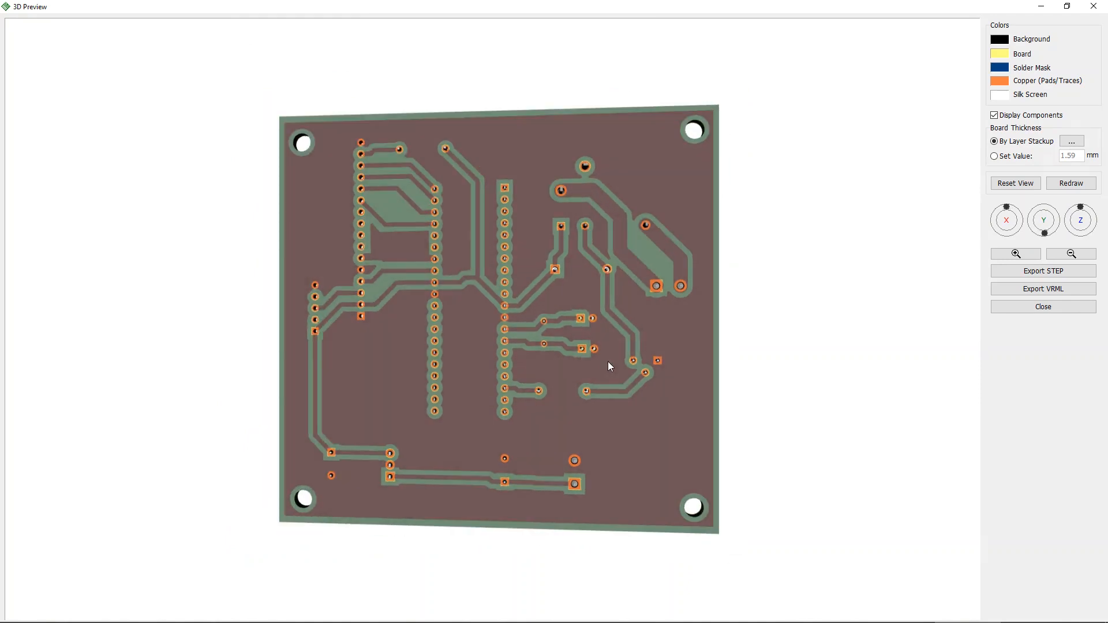
left_click_drag(567, 414, 668, 410)
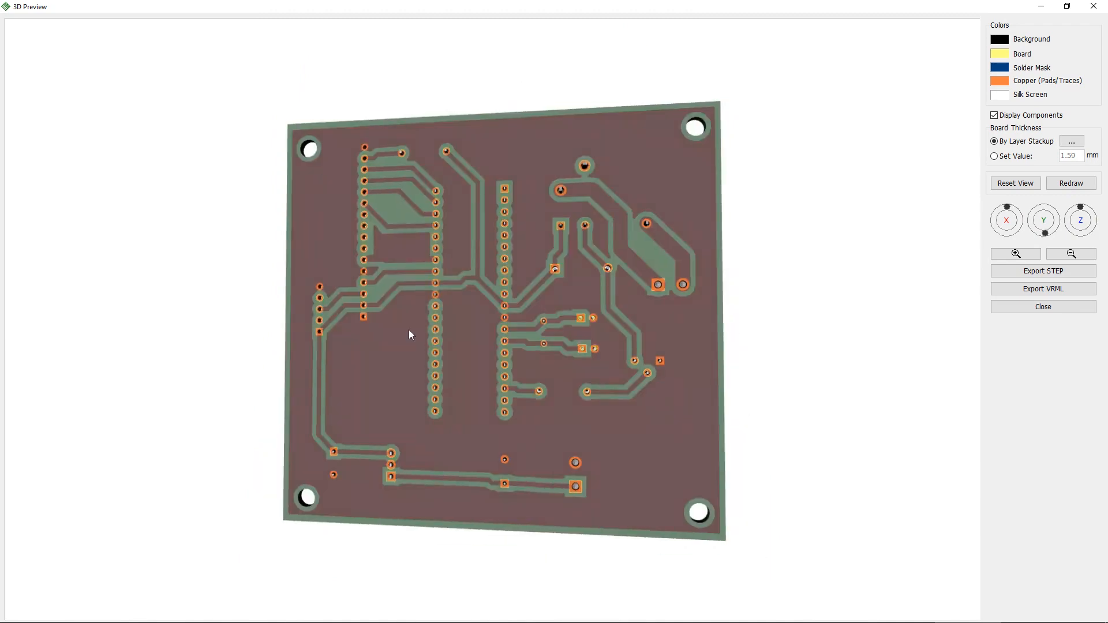
left_click_drag(410, 266, 380, 315)
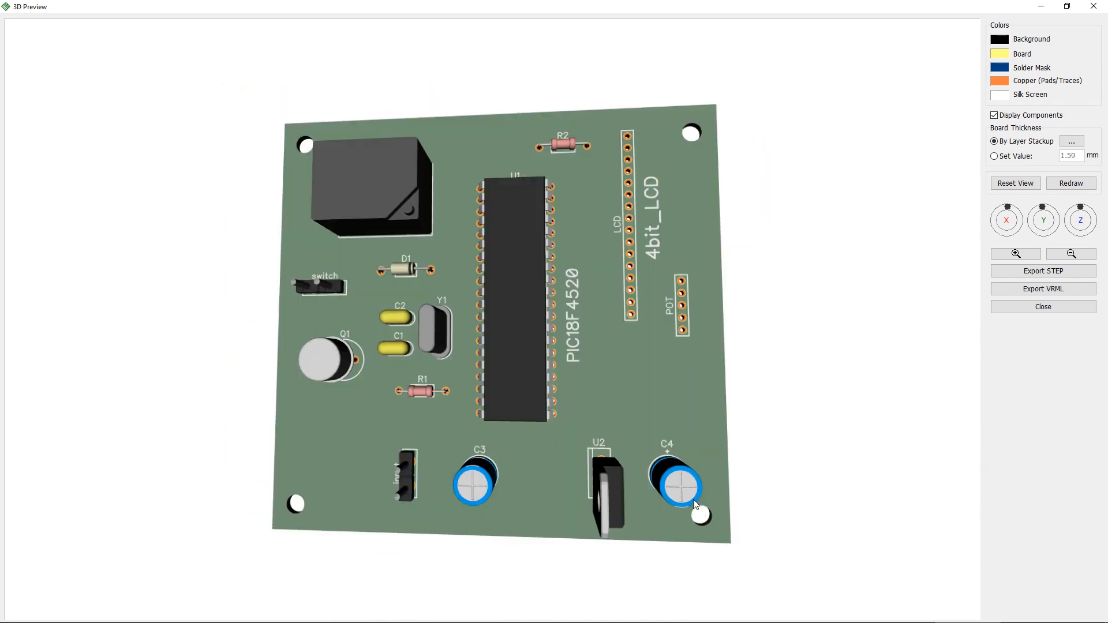
left_click_drag(672, 350, 685, 365)
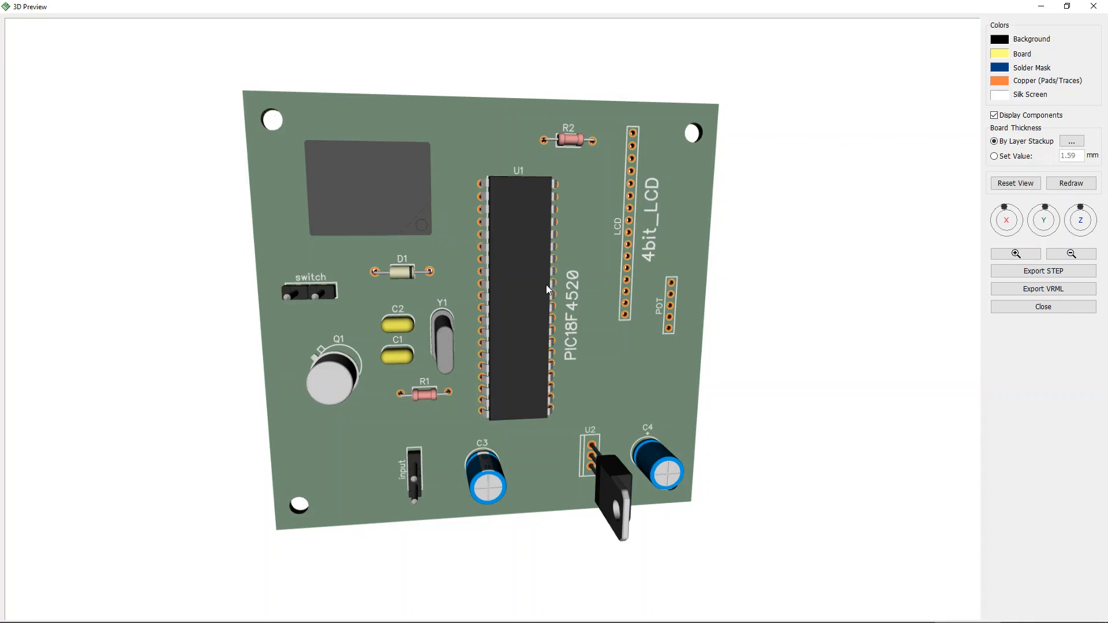
left_click_drag(567, 331, 559, 320)
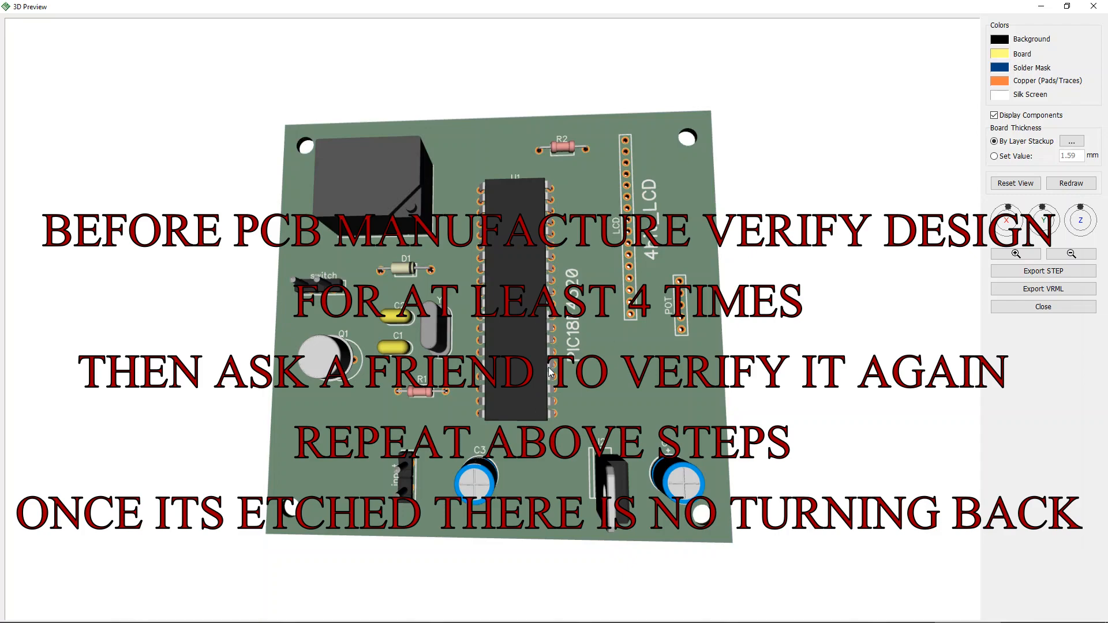
mouse_move(549, 367)
left_mouse_down()
mouse_move(618, 413)
mouse_move(573, 361)
mouse_move(542, 369)
left_mouse_up()
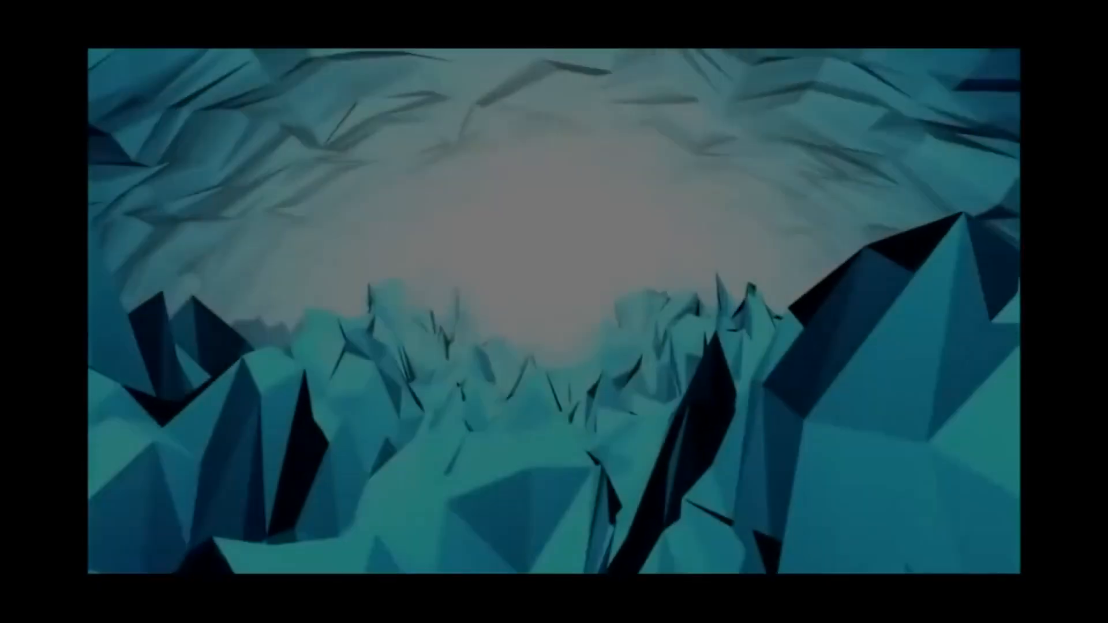